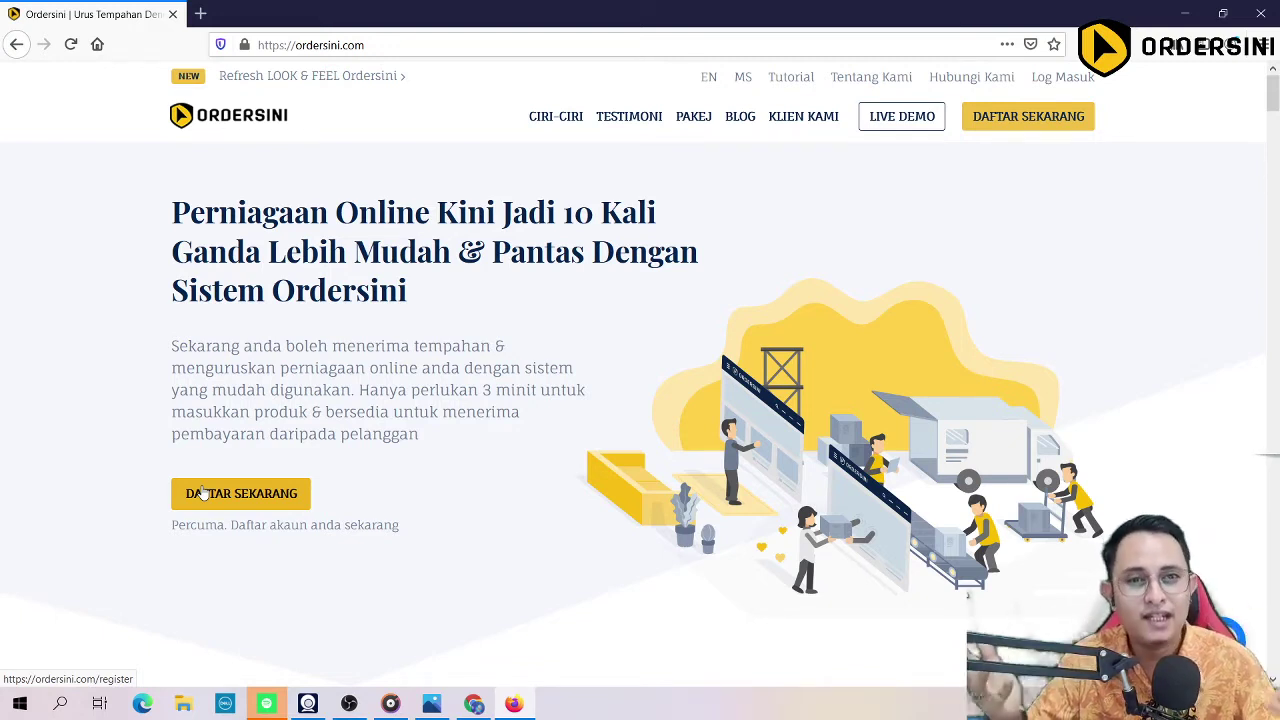
Step: Sign in to Ordersini with the saved email login from the browser's autofill
click(1056, 78)
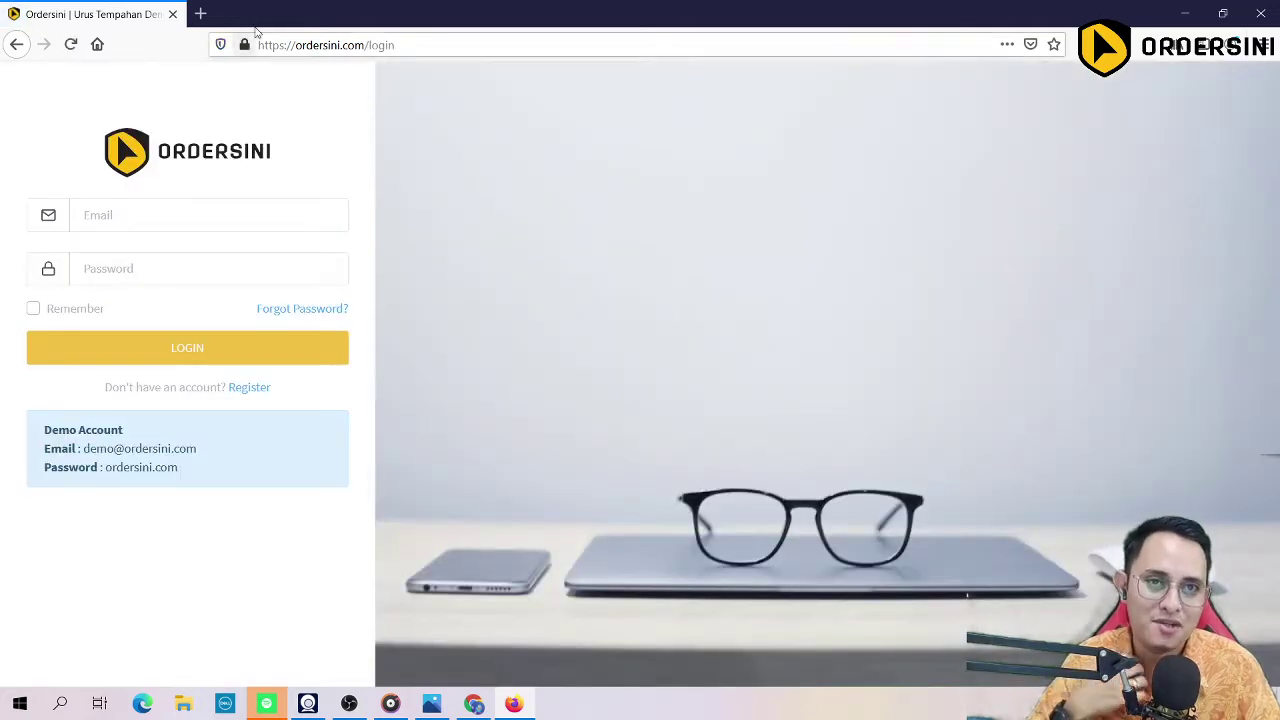
click(180, 227)
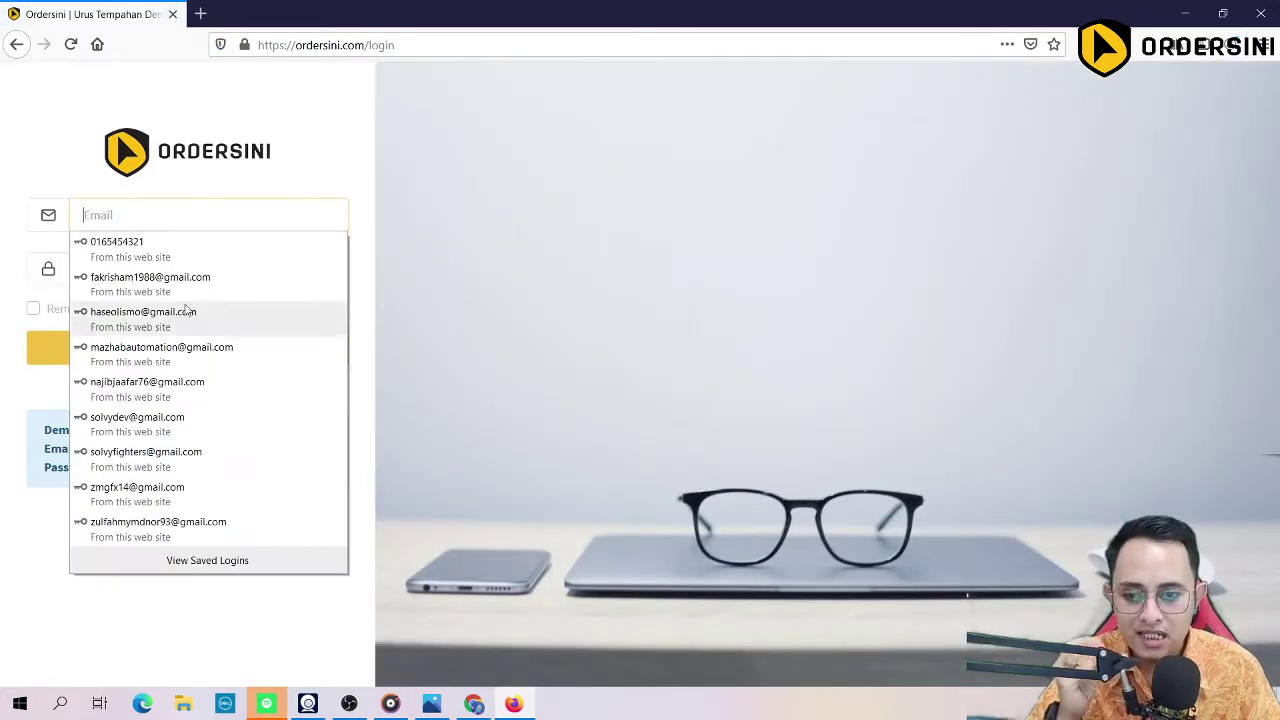
click(160, 450)
click(172, 350)
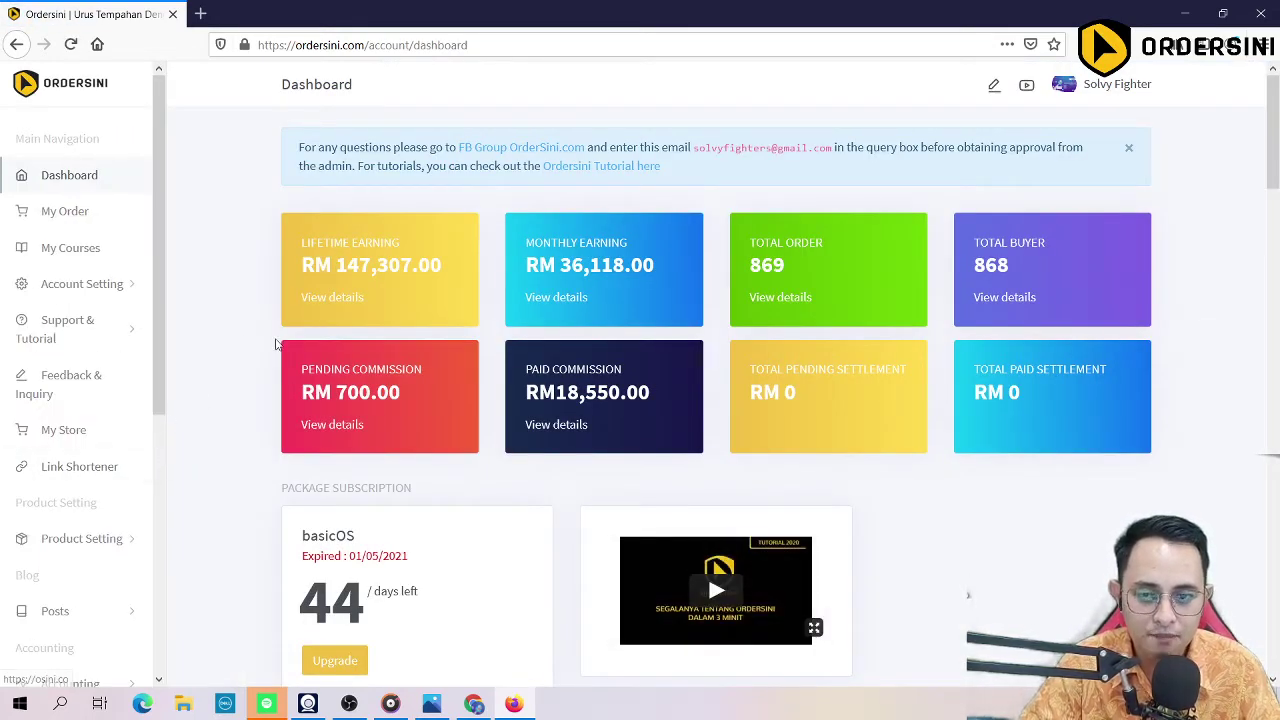
Step: Copy AMODA WASAP ROBOT's Product URL from its Edit page, then go back to Product List
click(94, 541)
scroll(80, 560, down, 2)
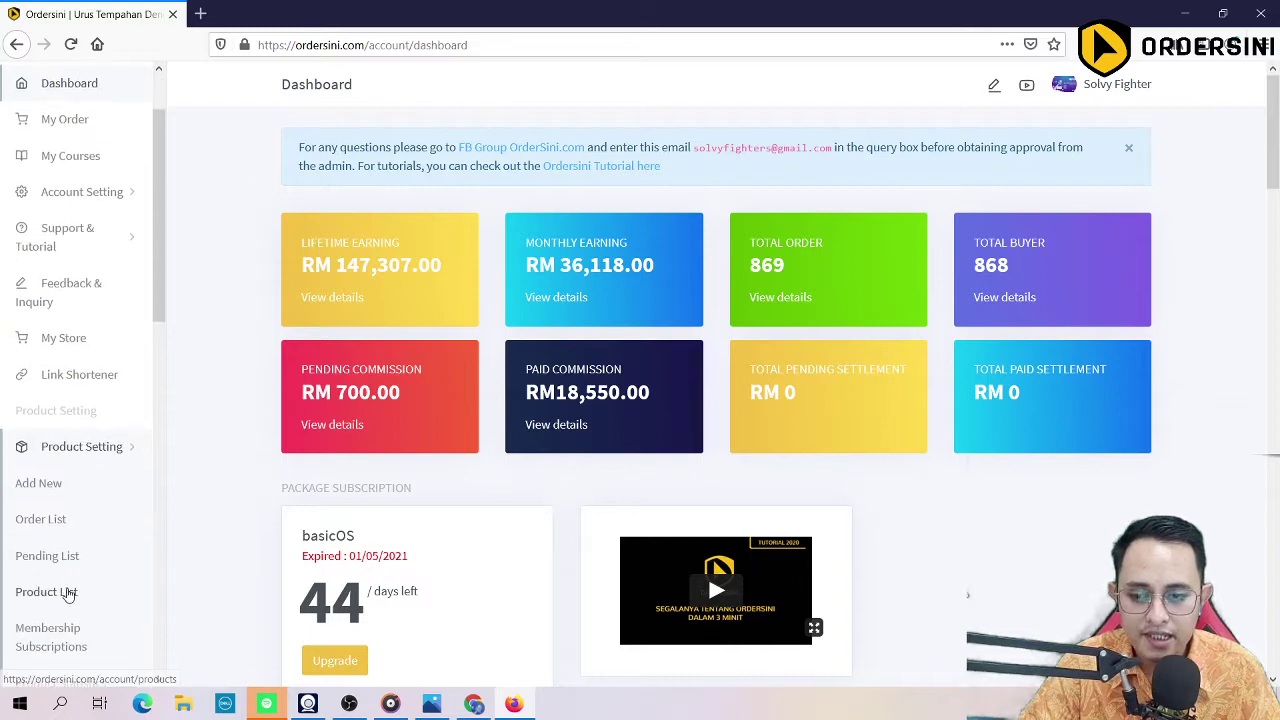
click(46, 591)
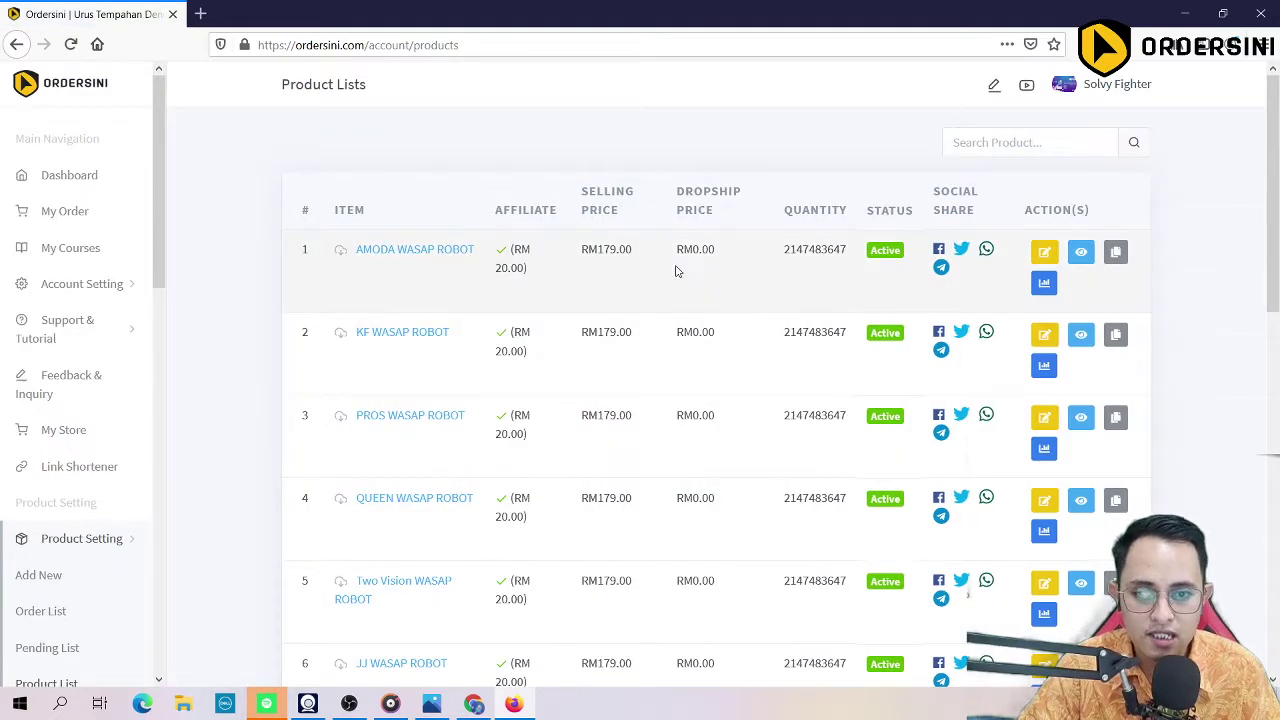
click(1055, 261)
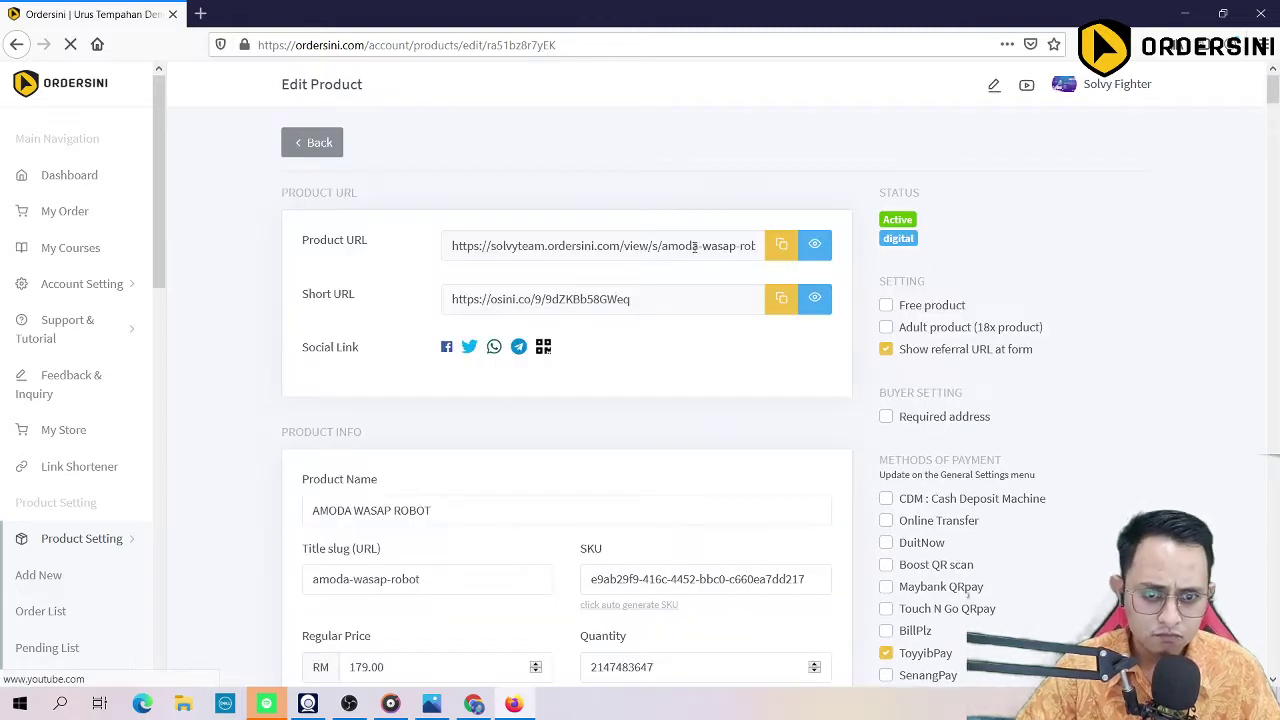
click(781, 248)
click(749, 326)
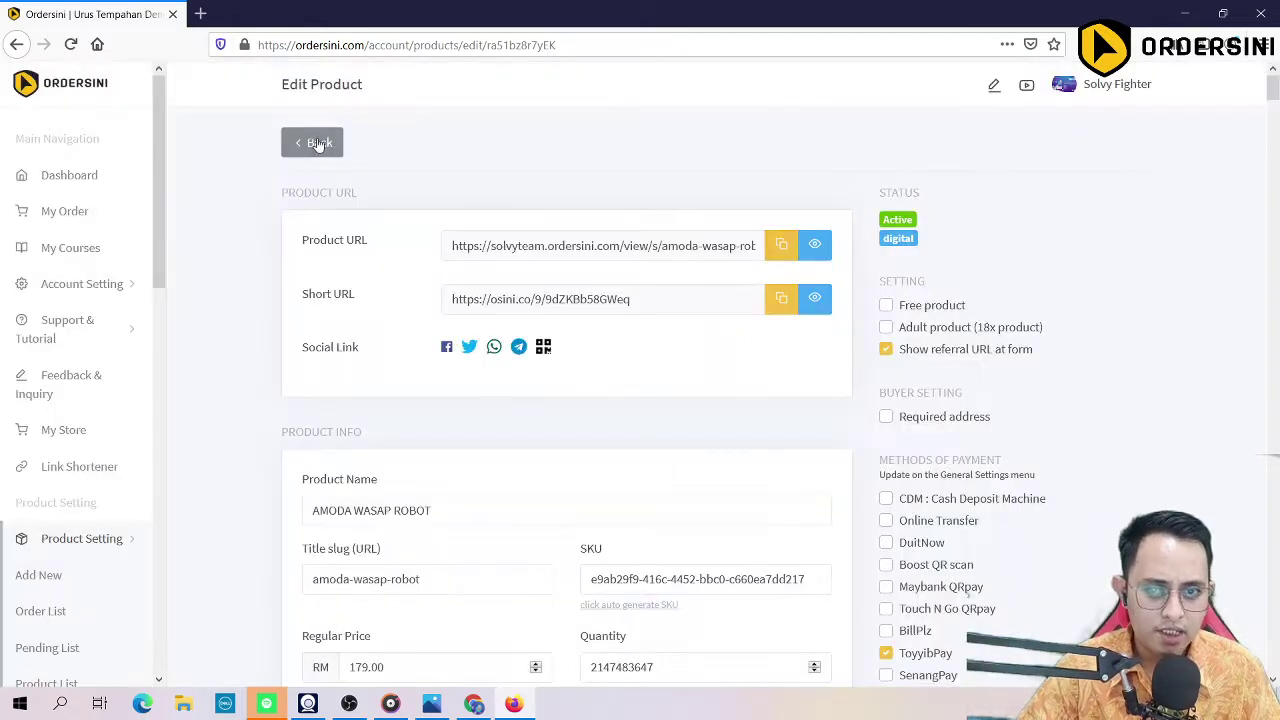
click(312, 142)
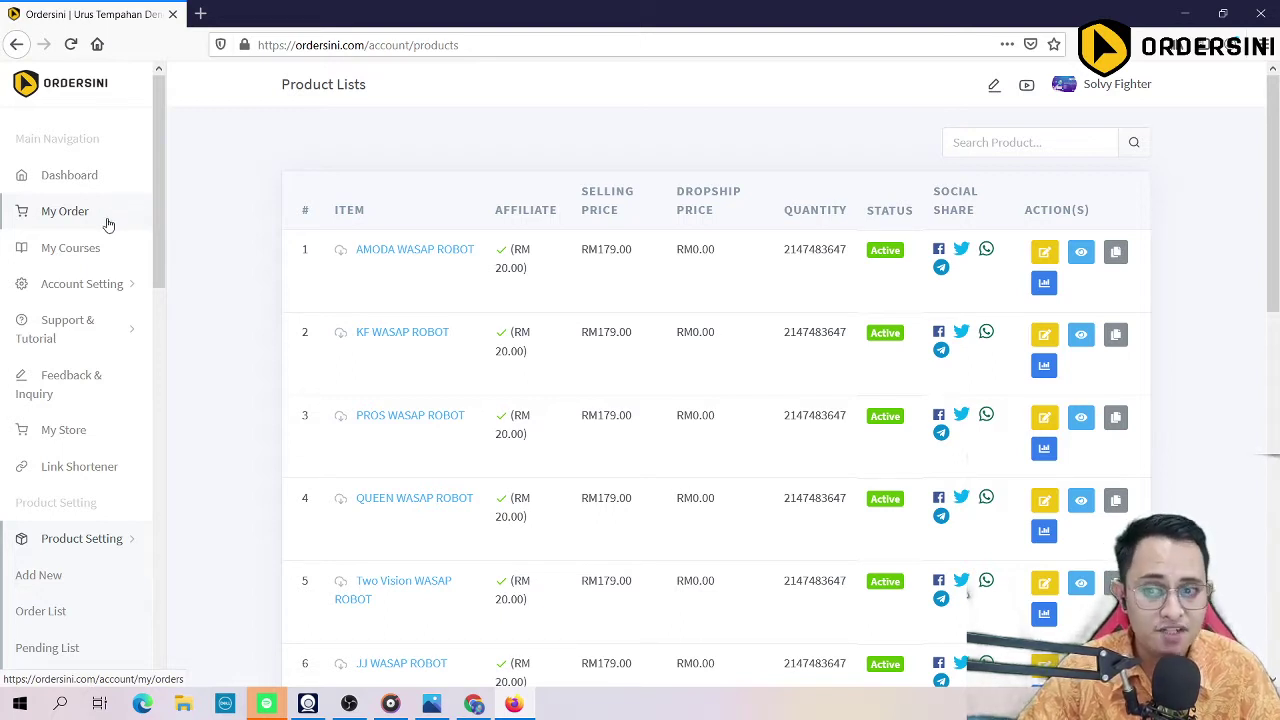
Step: Open the Tutorial link from Support & Tutorial in a new tab
scroll(146, 256, down, 2)
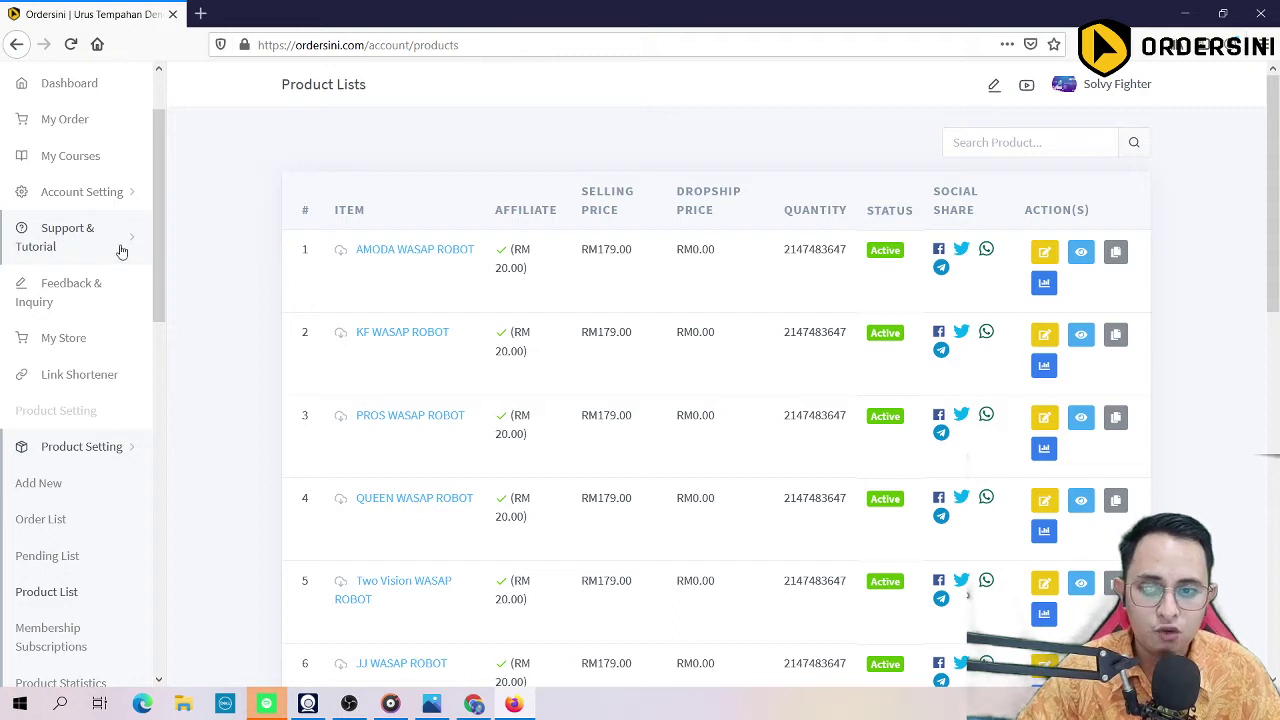
click(118, 251)
right_click(33, 441)
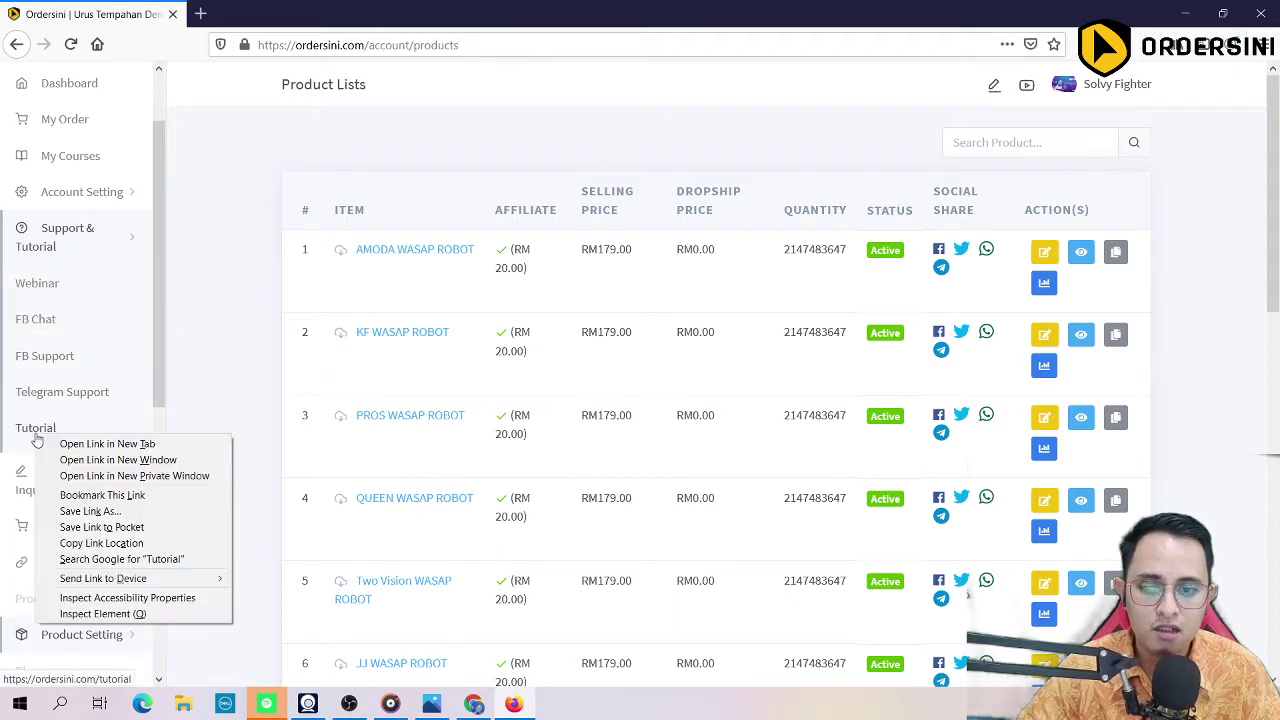
click(75, 442)
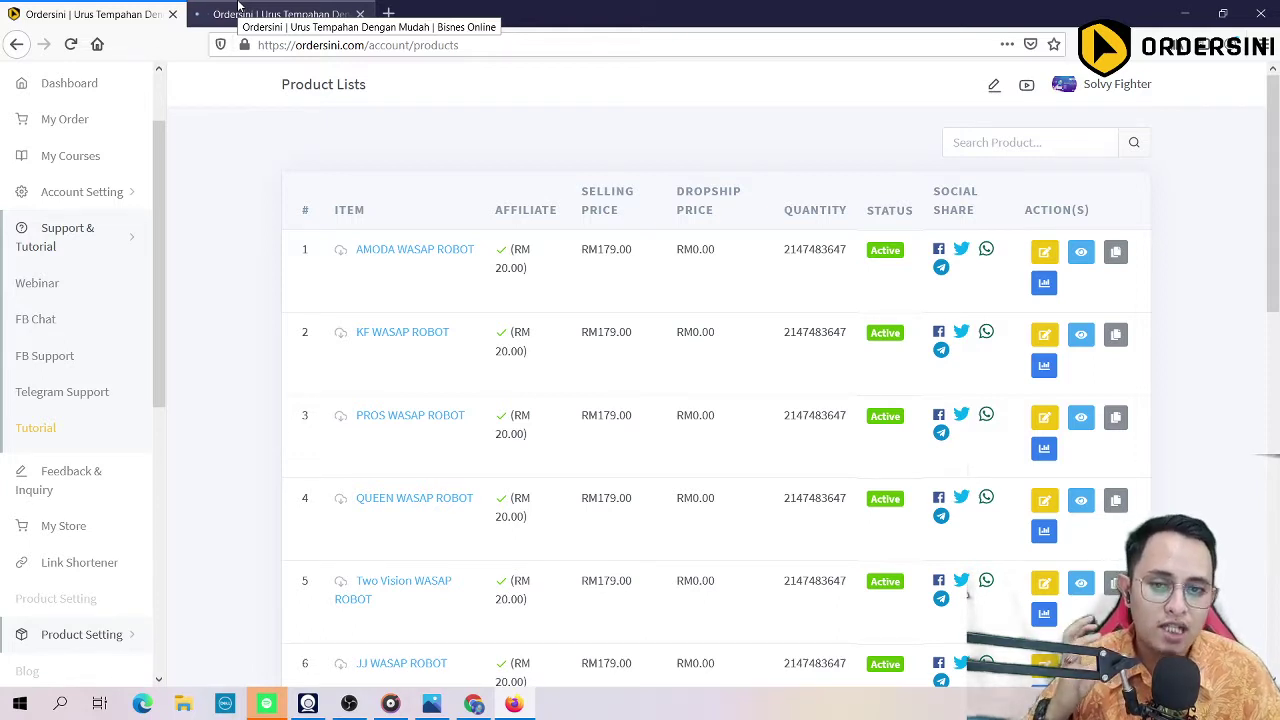
Step: Look over the Tutorial tab, then return to the Product Lists tab
click(238, 5)
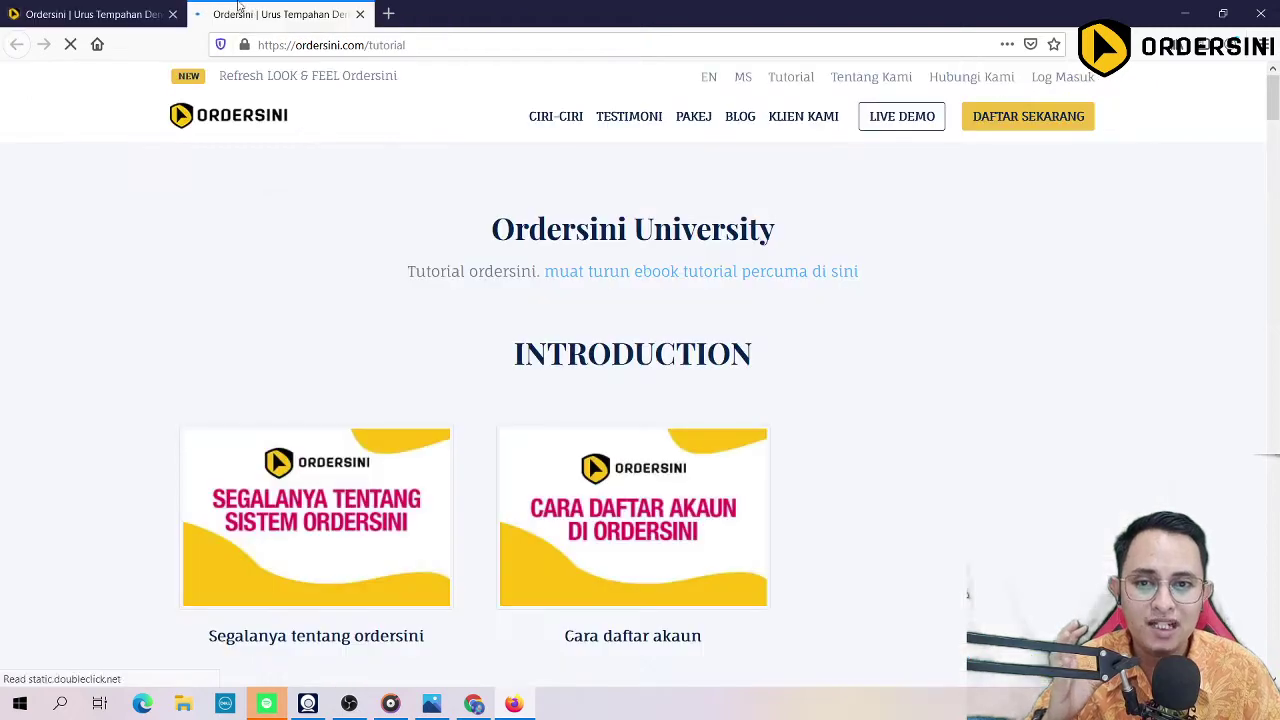
scroll(420, 315, down, 6)
scroll(300, 200, up, 4)
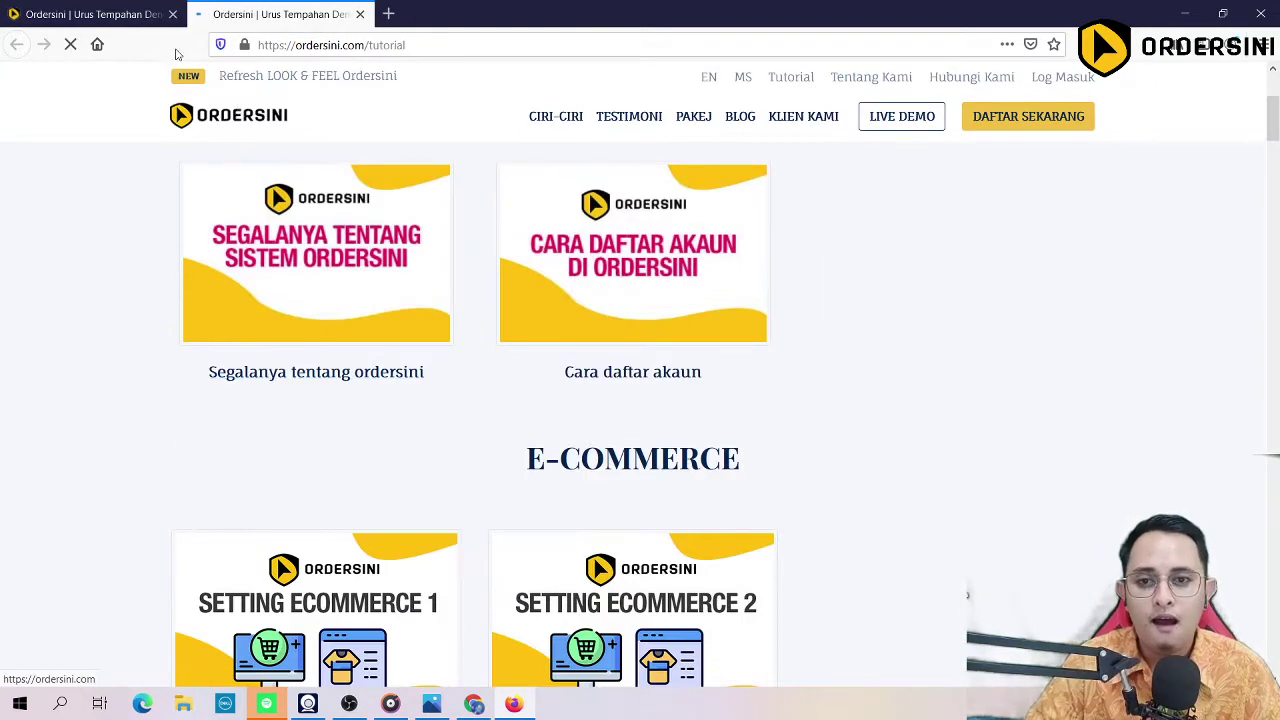
click(85, 14)
scroll(80, 330, down, 3)
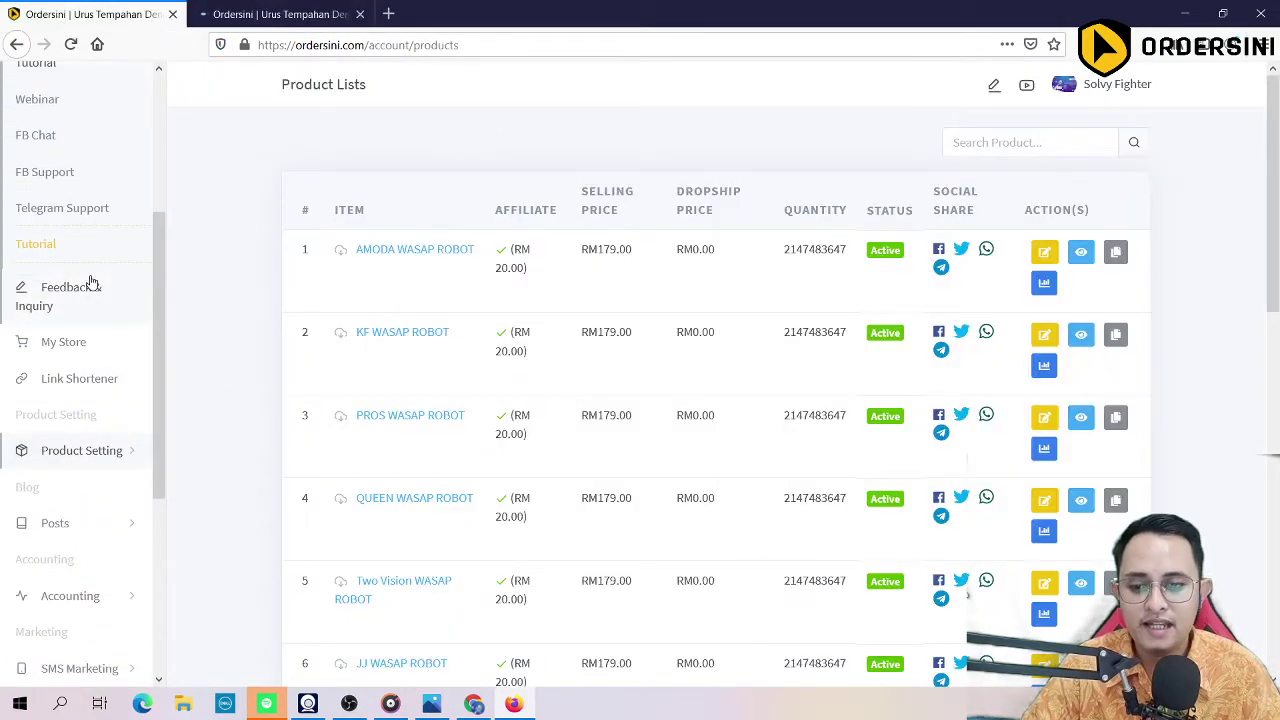
scroll(80, 423, down, 3)
Step: Start a new product via Product Setting > Add New
scroll(88, 300, up, 3)
click(85, 452)
scroll(94, 463, down, 2)
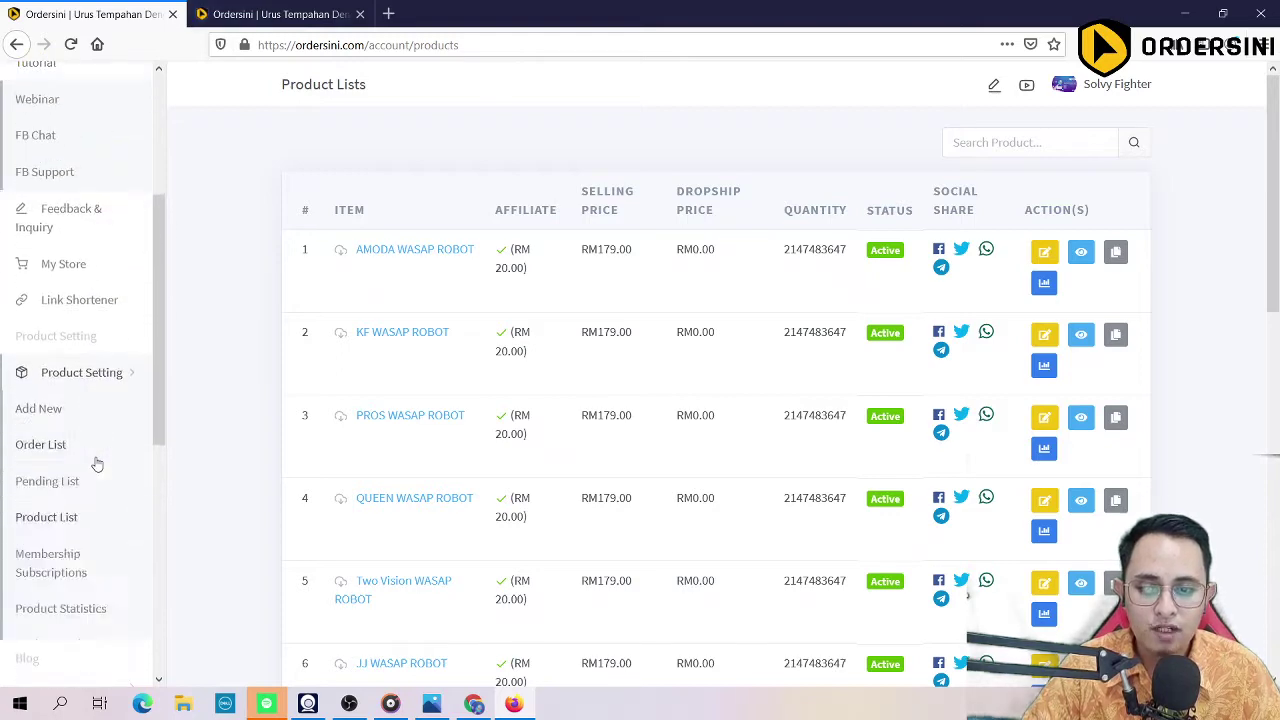
click(30, 300)
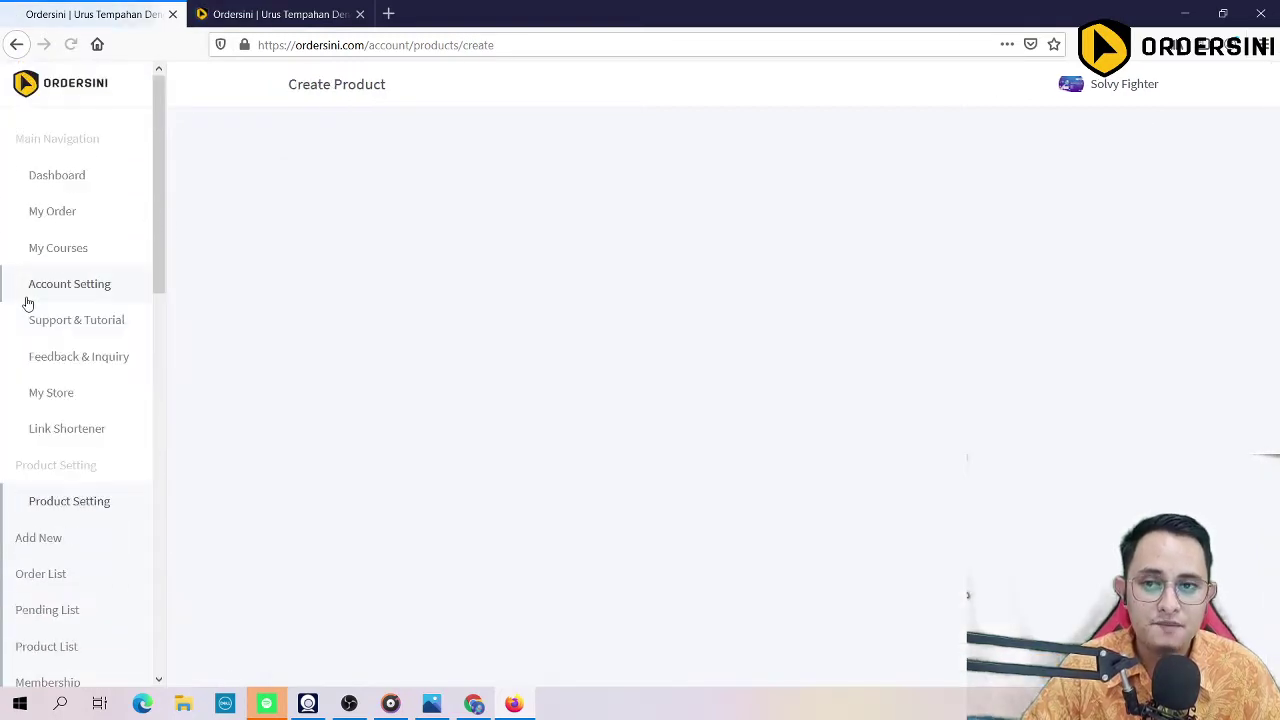
Step: Load the copied AMODA WASAP ROBOT product URL in a new browser tab
scroll(537, 283, down, 5)
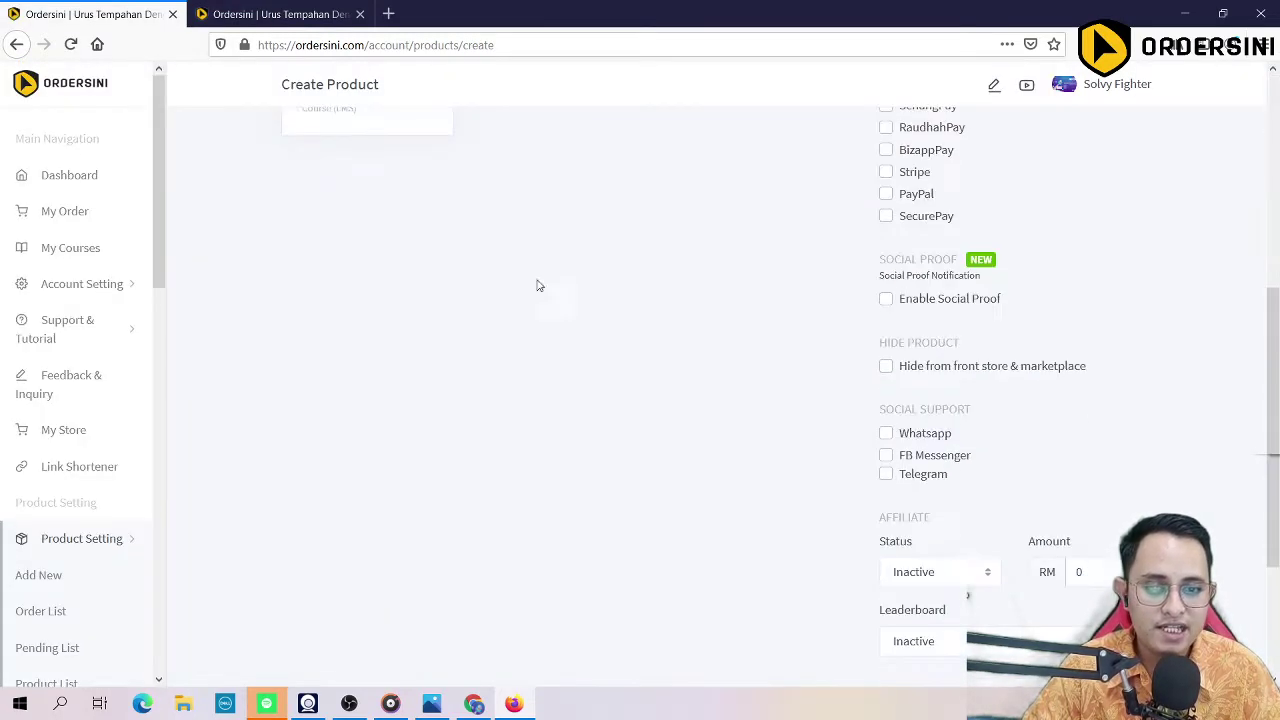
scroll(349, 277, up, 5)
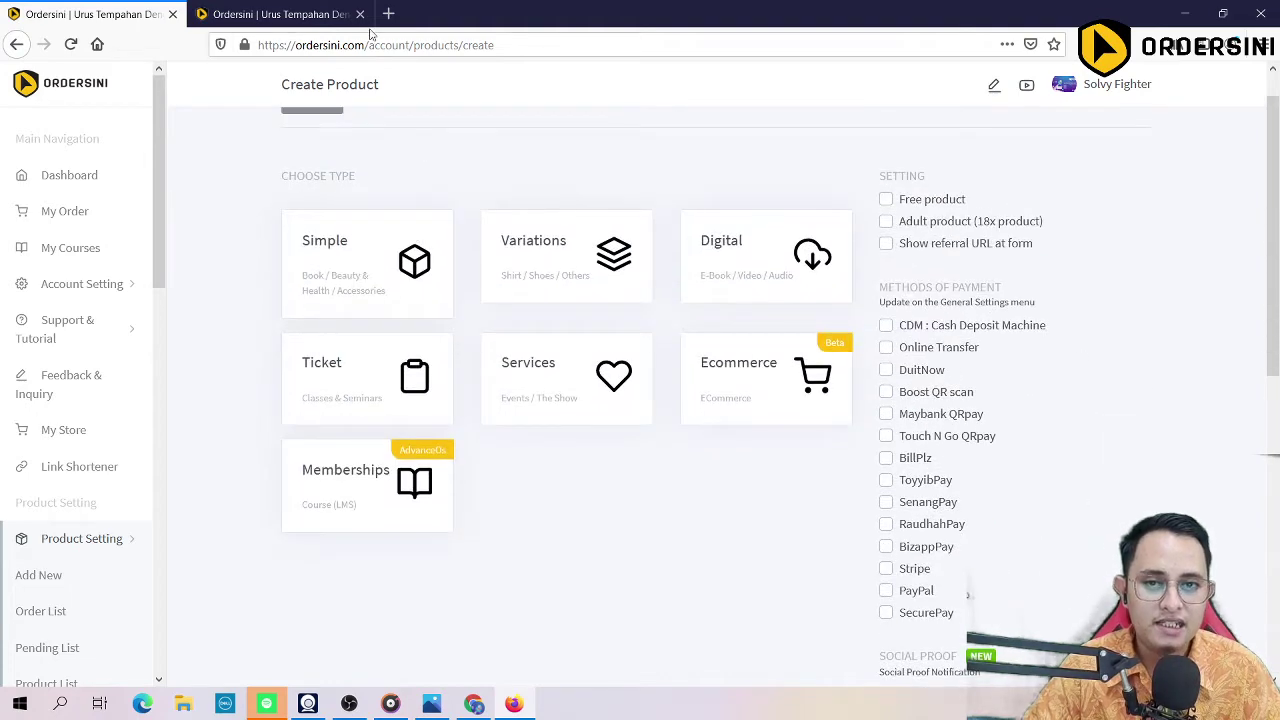
click(565, 40)
key(ctrl+t)
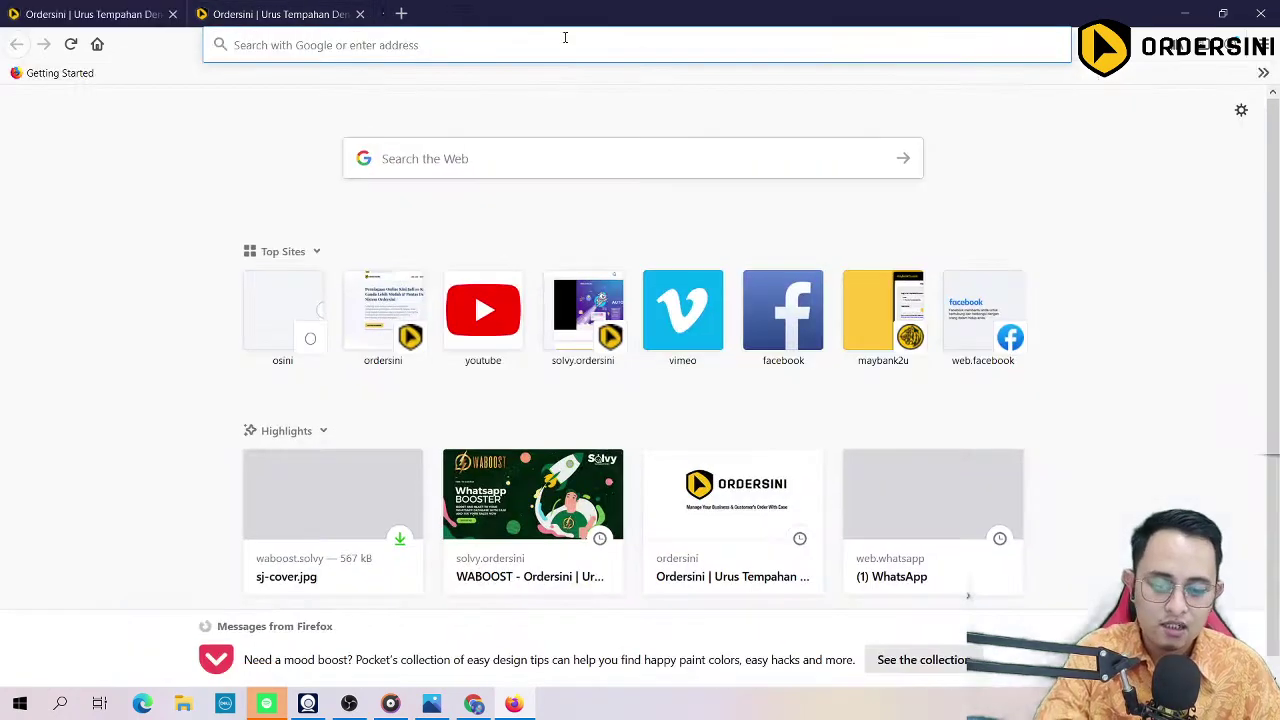
key(ctrl+v)
key(Return)
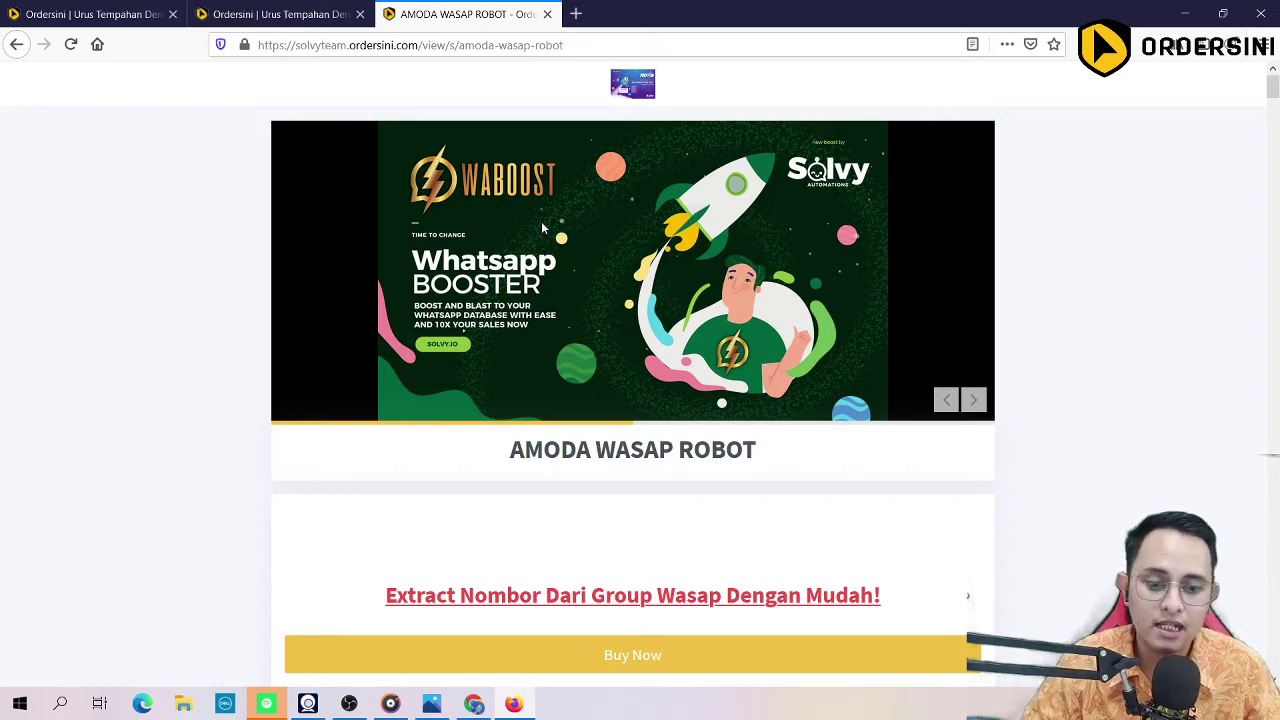
Step: Highlight the Extract Nombor heading and the WABOOST paragraphs through 'Inilah Sistem Whatsapp Terbaik 2020/2021'
scroll(480, 354, down, 3)
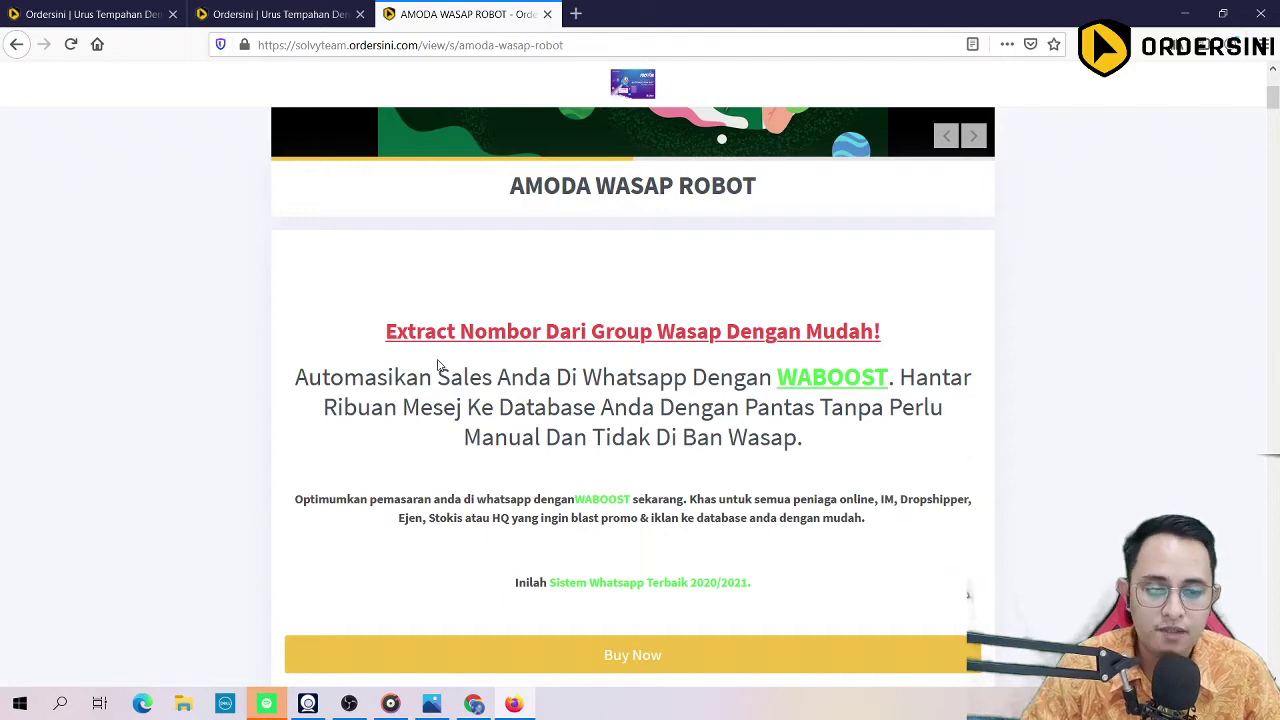
scroll(437, 365, down, 2)
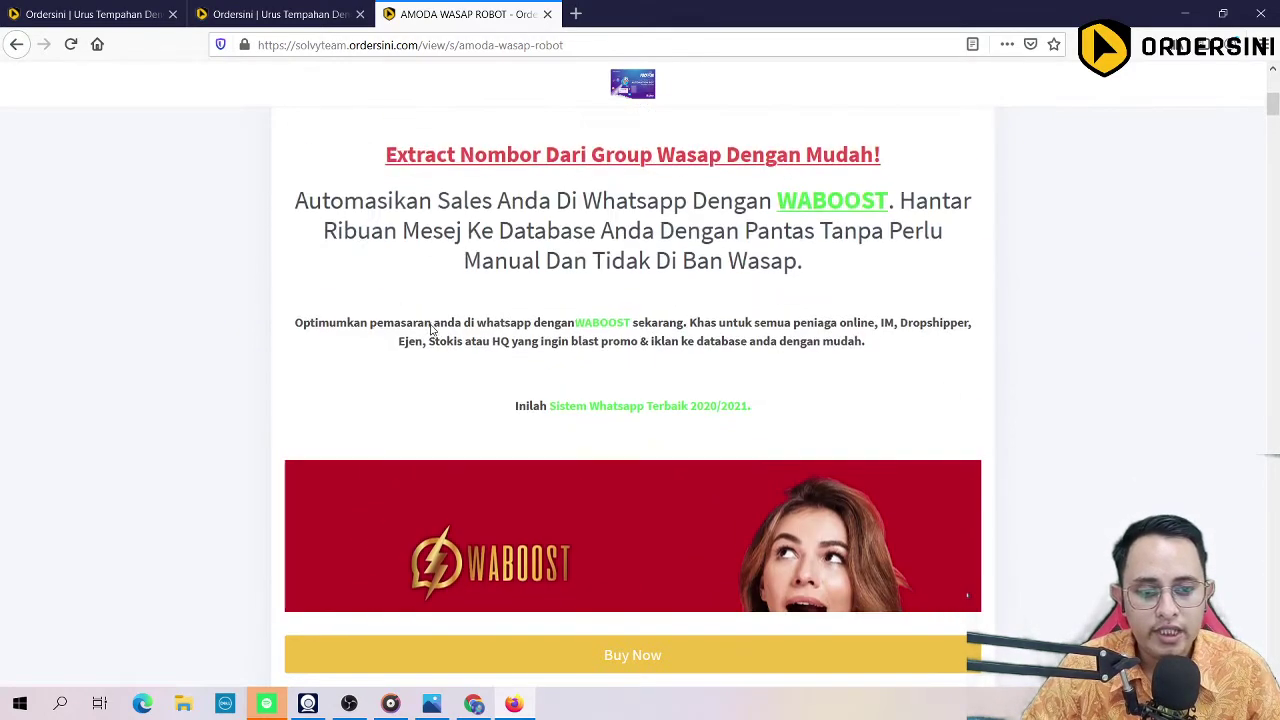
scroll(430, 323, up, 1)
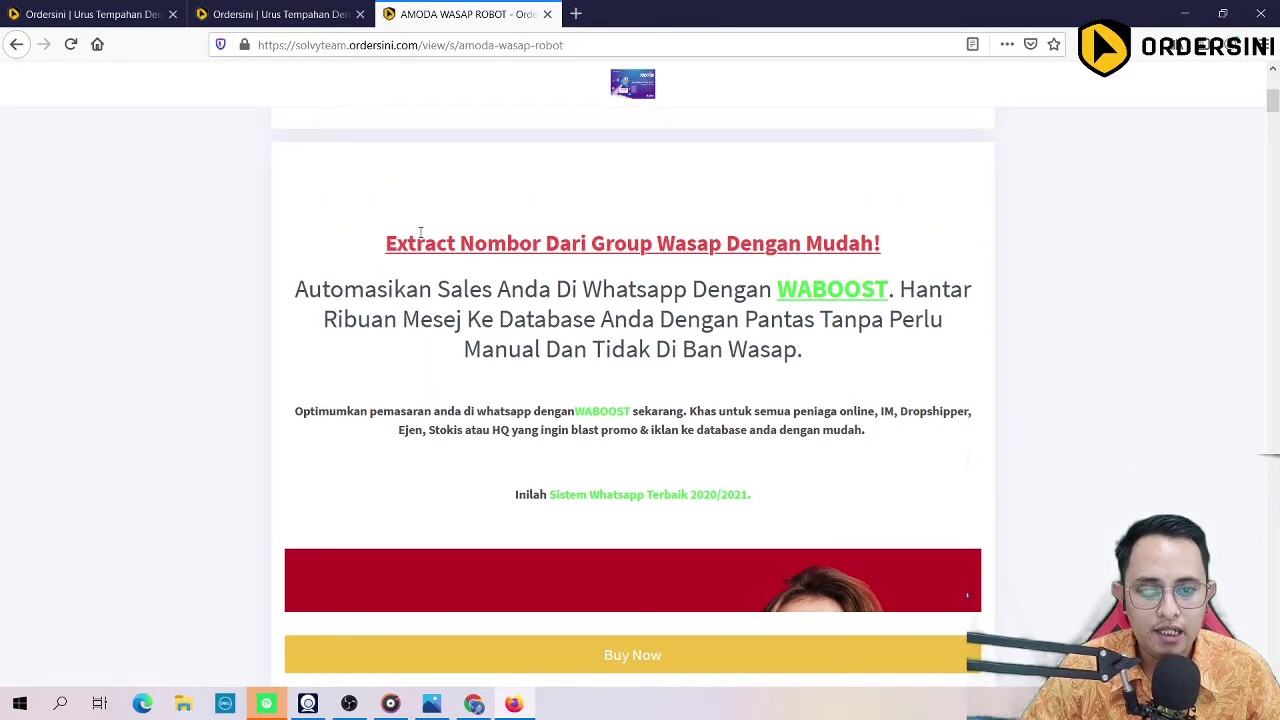
drag(360, 250, 882, 245)
drag(295, 288, 856, 505)
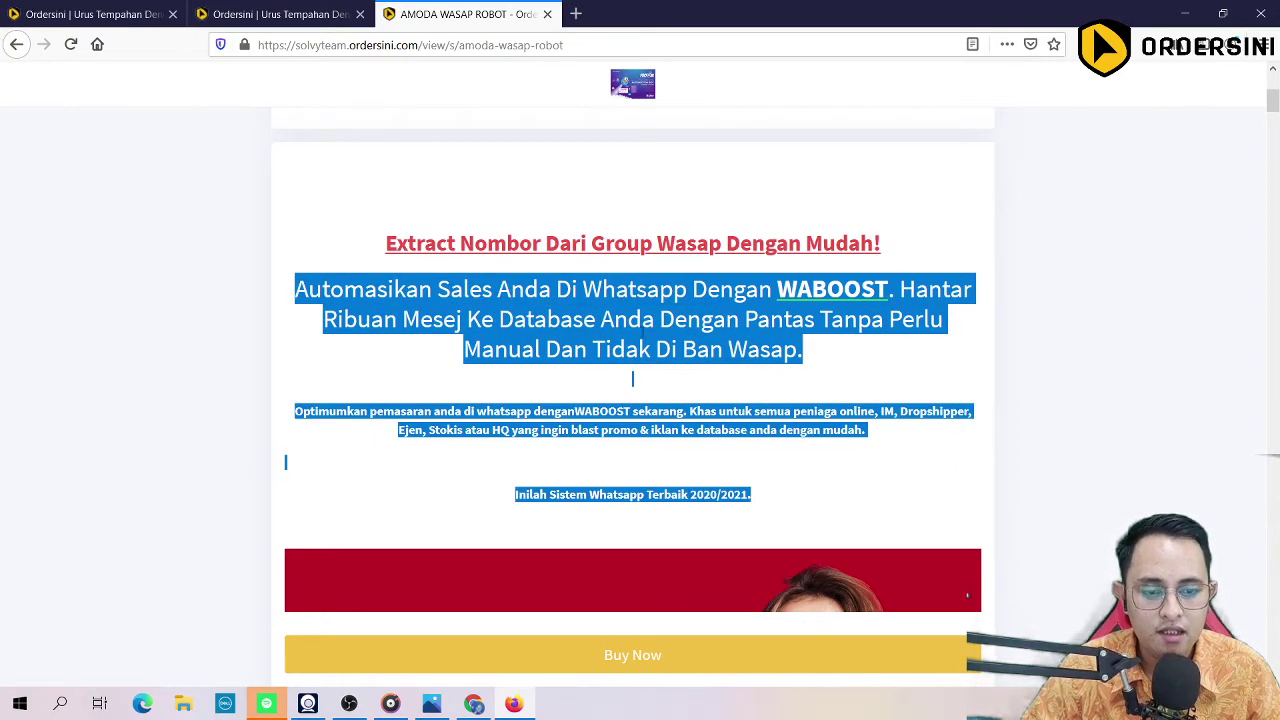
scroll(624, 345, up, 4)
scroll(624, 345, down, 5)
scroll(627, 330, down, 5)
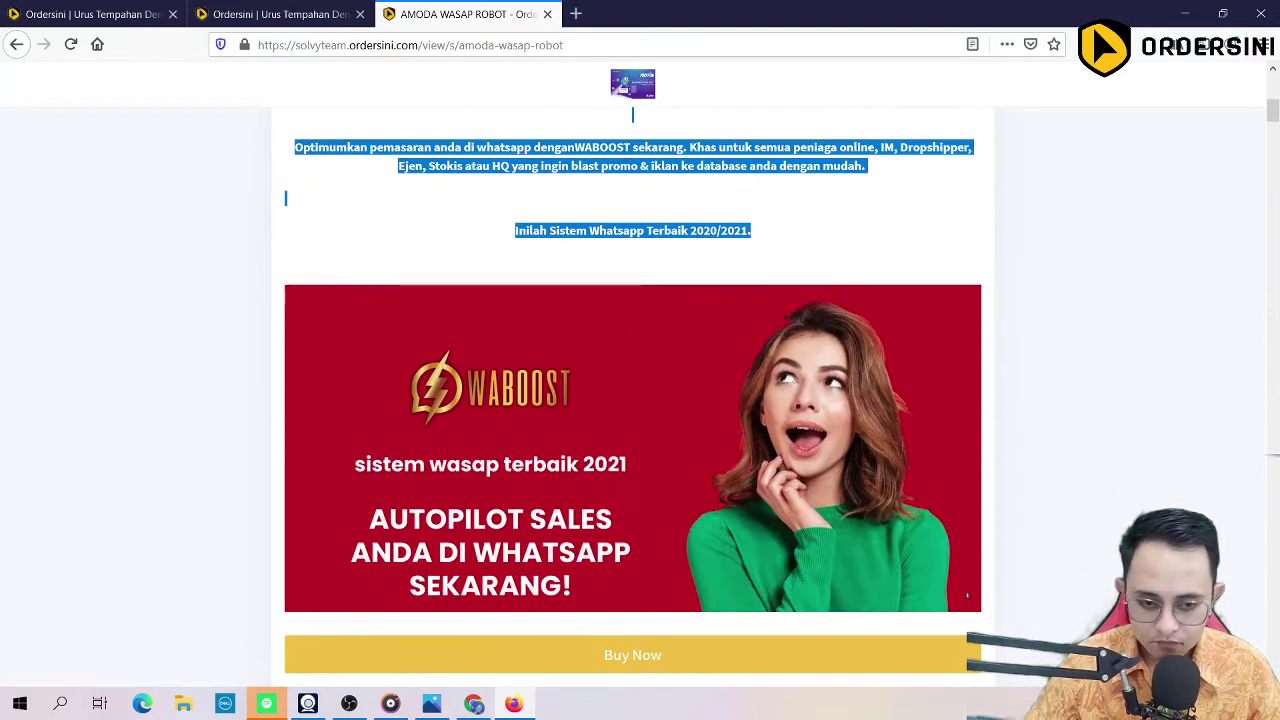
scroll(436, 336, down, 6)
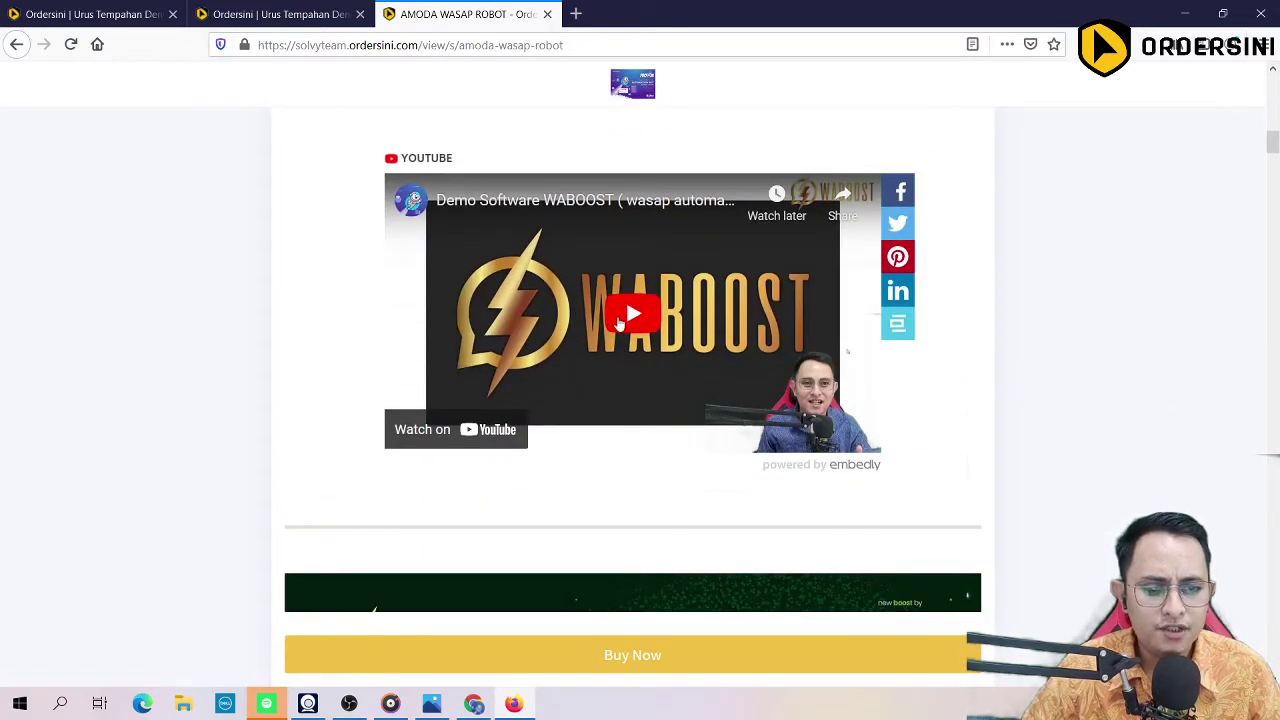
scroll(625, 345, up, 2)
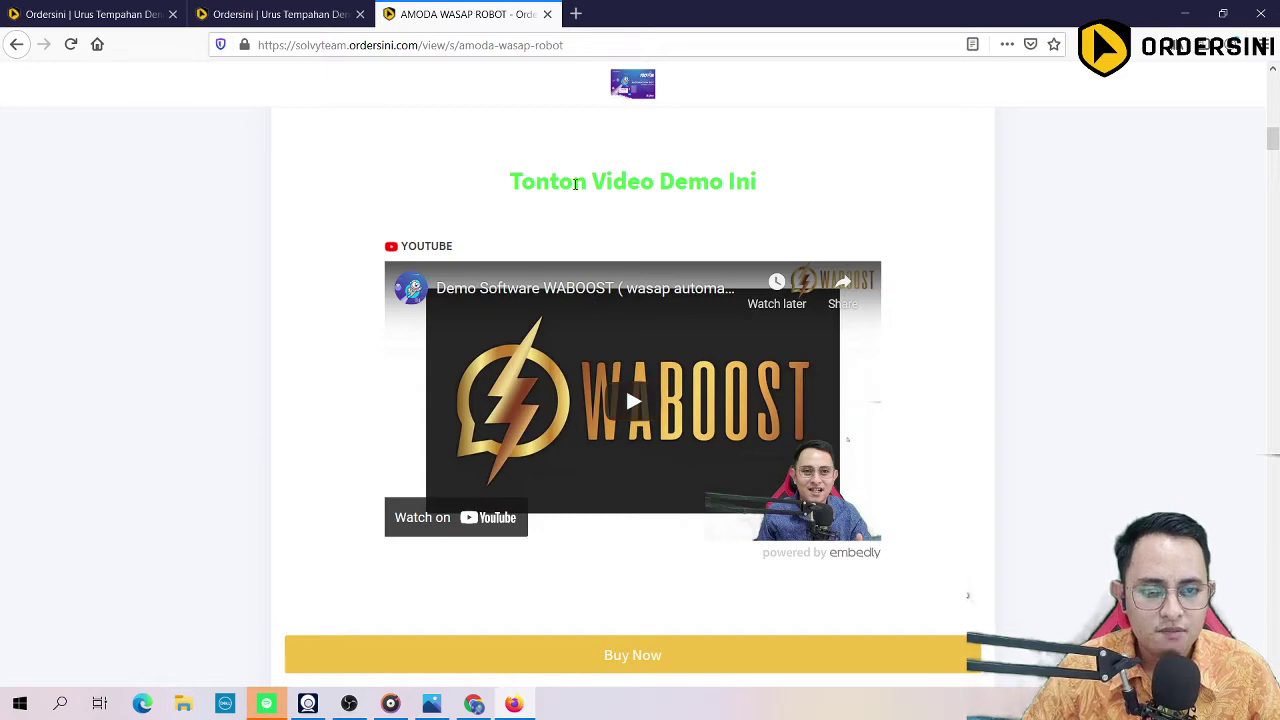
scroll(590, 300, up, 8)
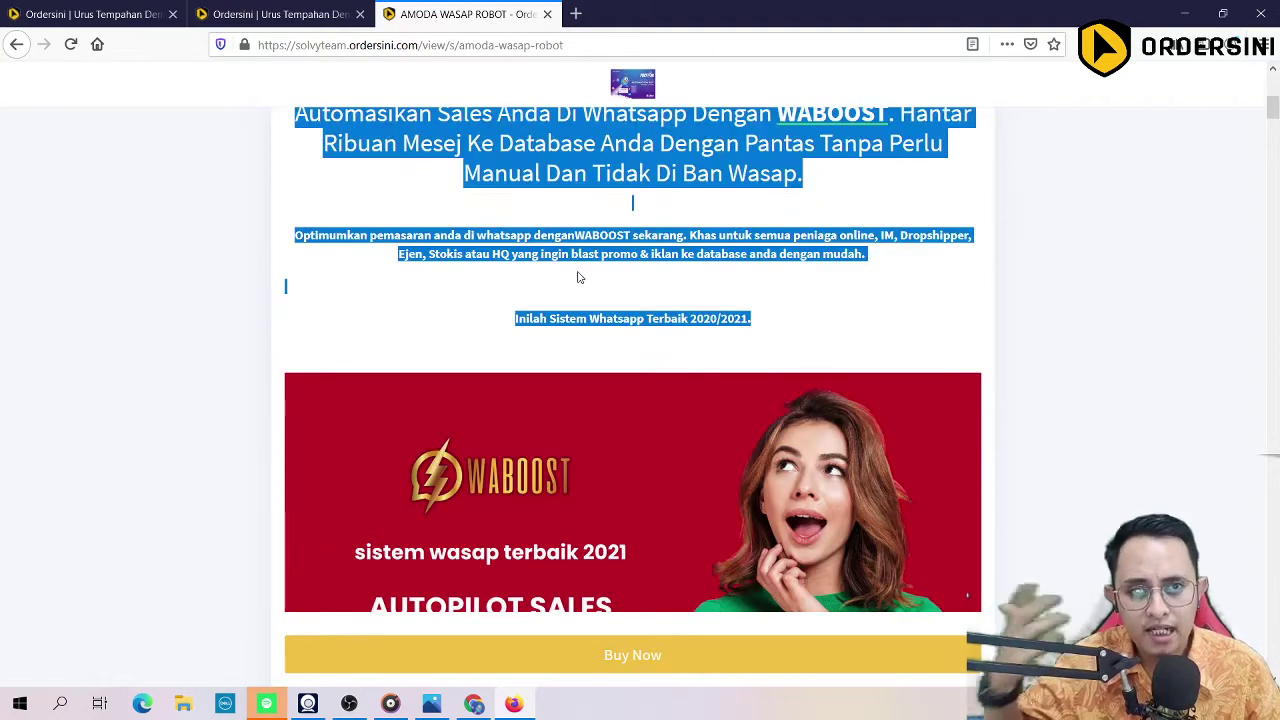
scroll(577, 277, up, 10)
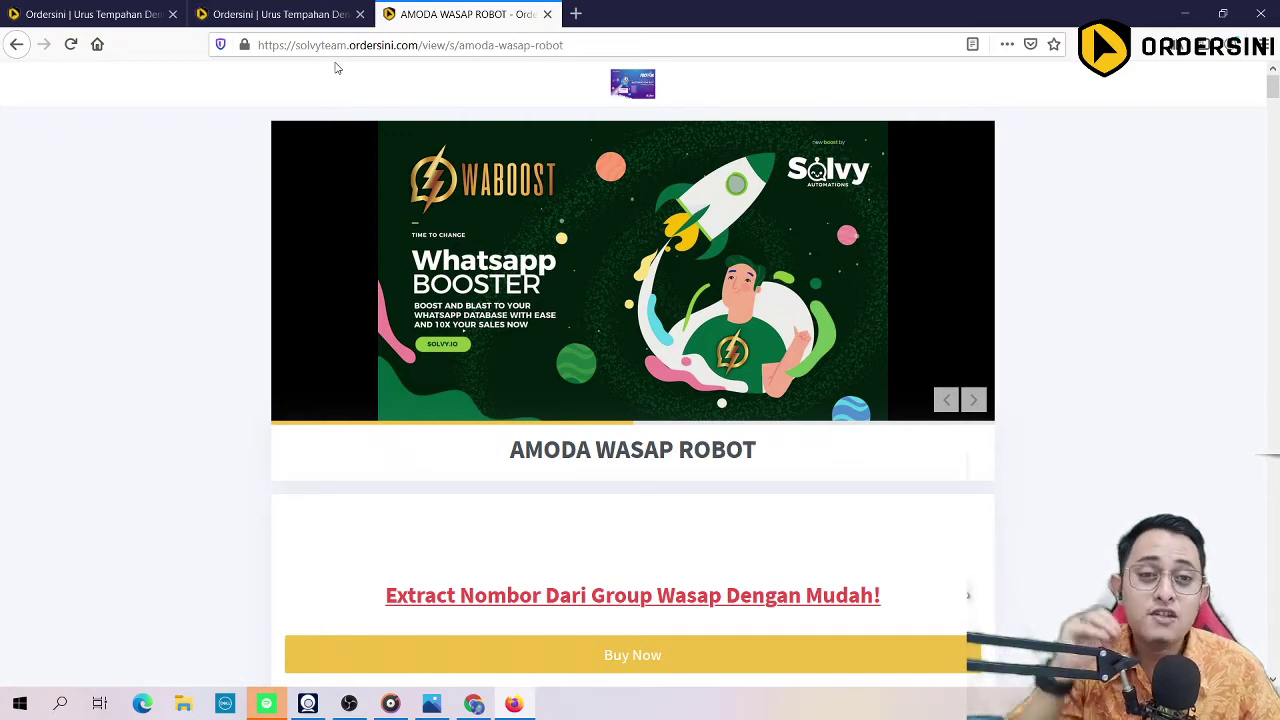
Step: Play the embedded WABOOST YouTube demo under 'Tonton Video Demo Ini'
scroll(412, 298, down, 3)
scroll(461, 283, up, 3)
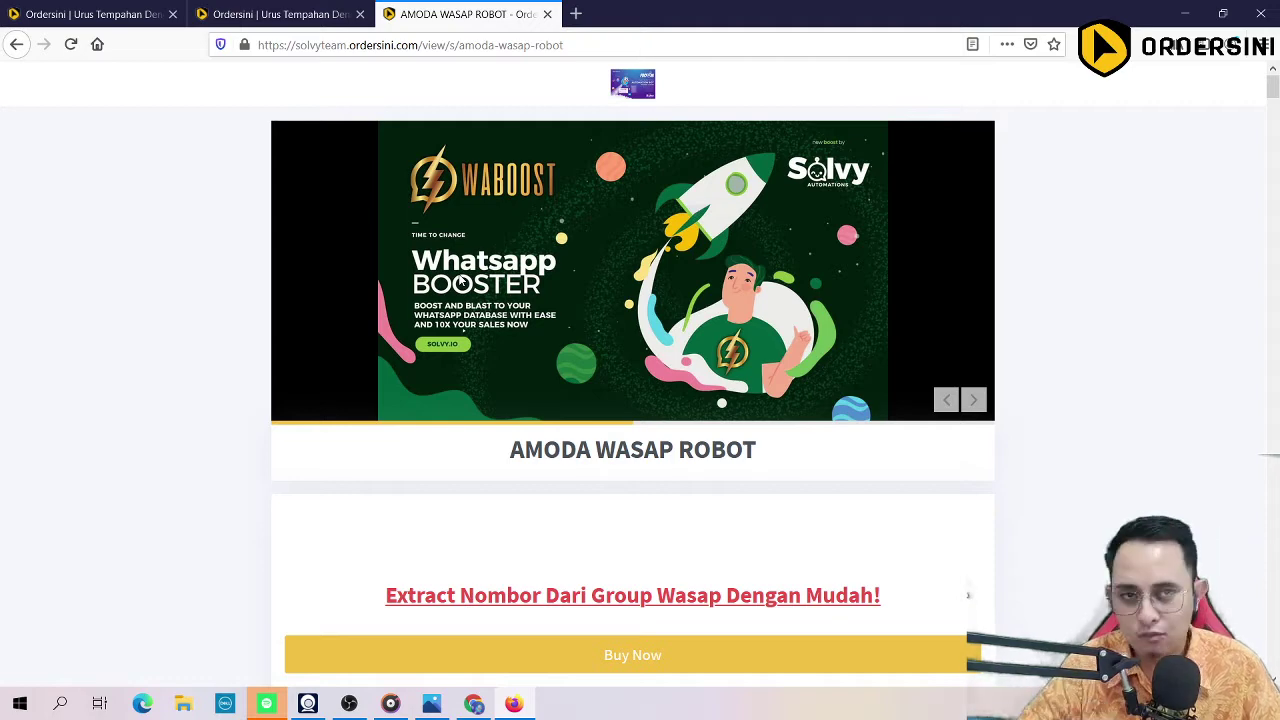
scroll(462, 270, down, 3)
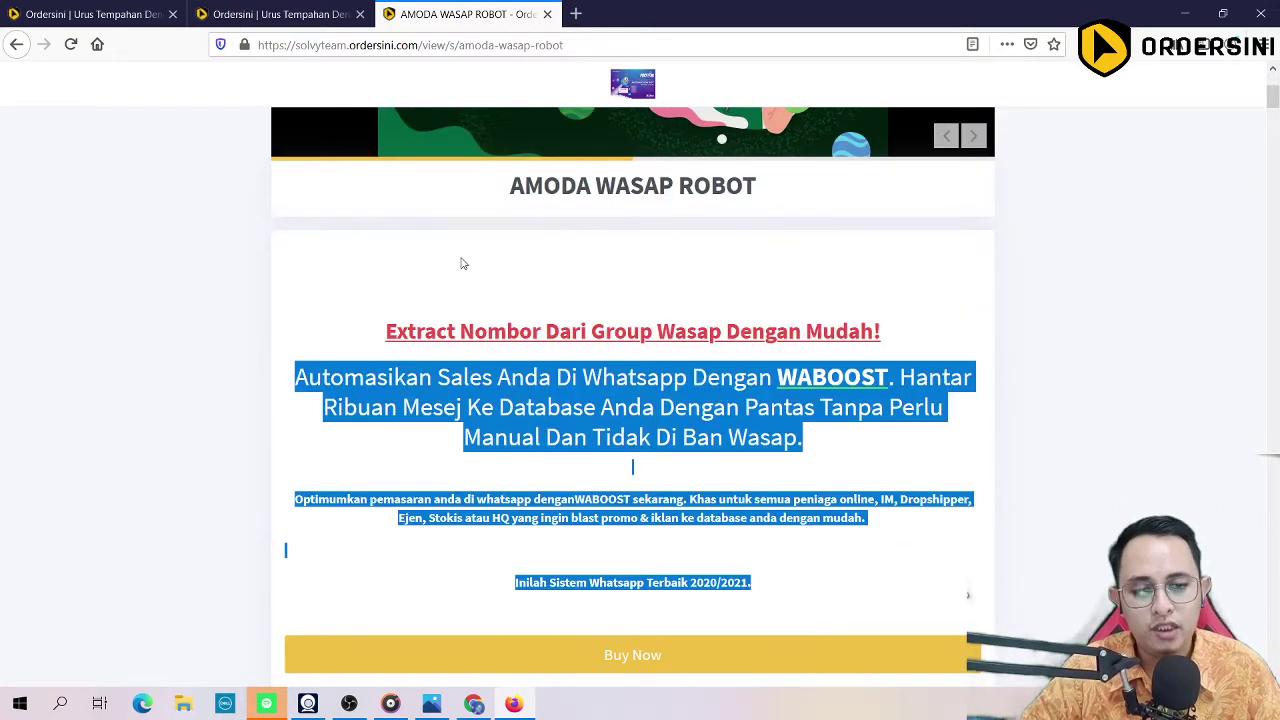
scroll(462, 263, down, 4)
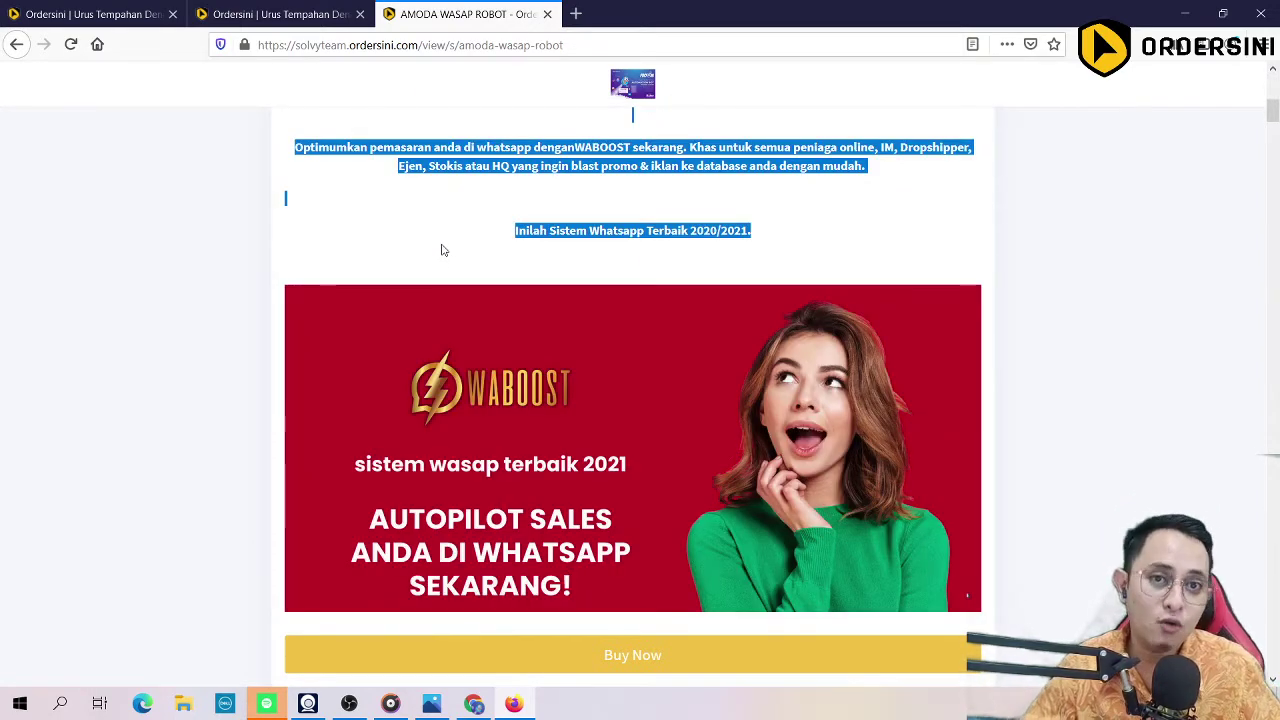
scroll(444, 250, down, 9)
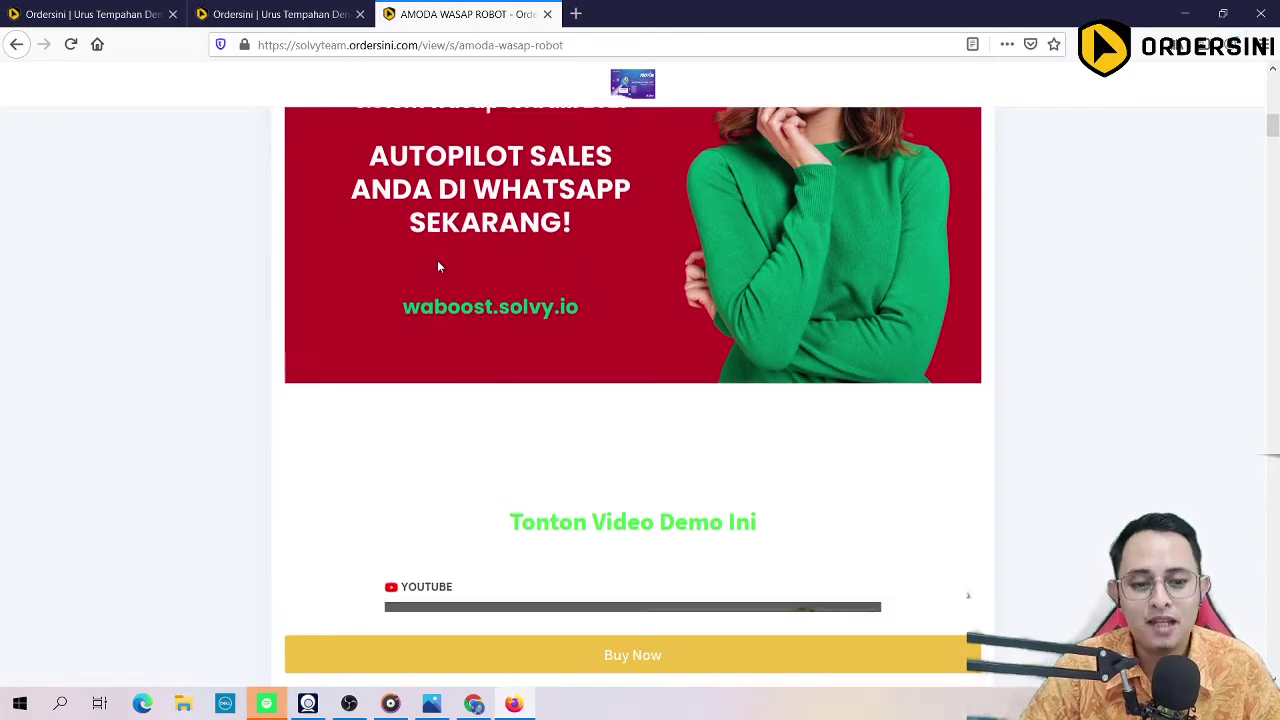
scroll(471, 234, up, 7)
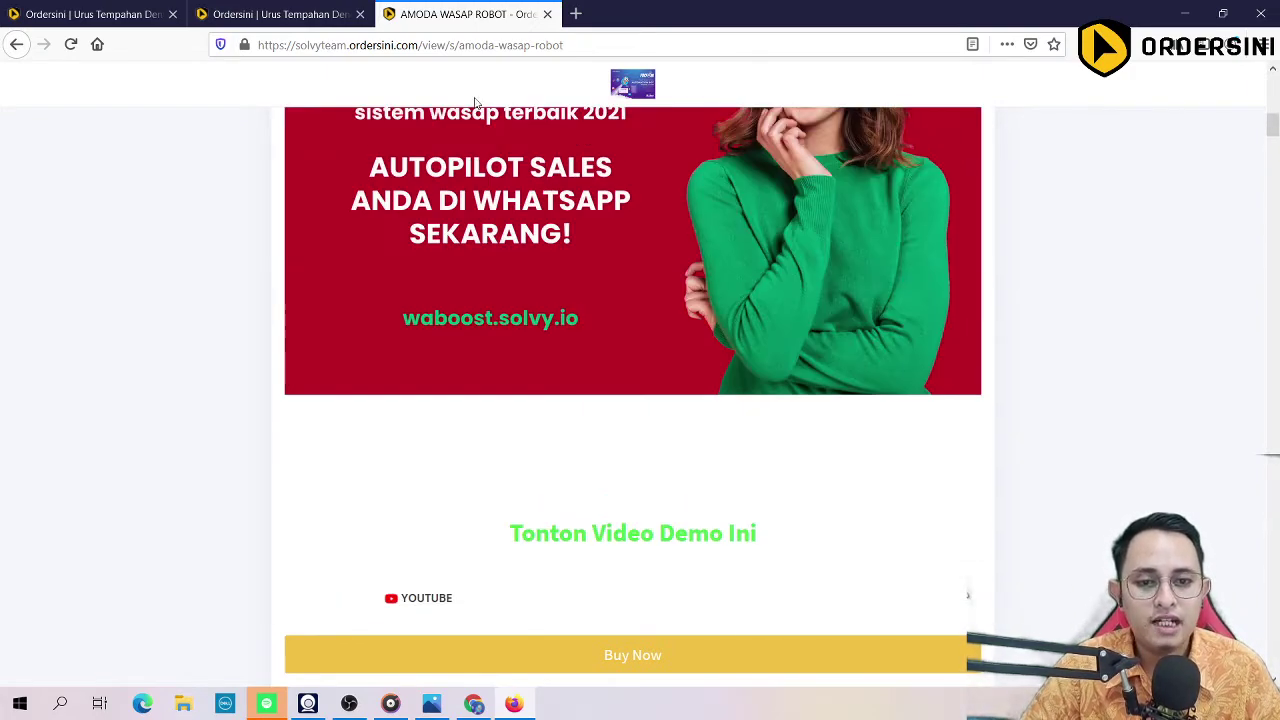
scroll(618, 347, down, 7)
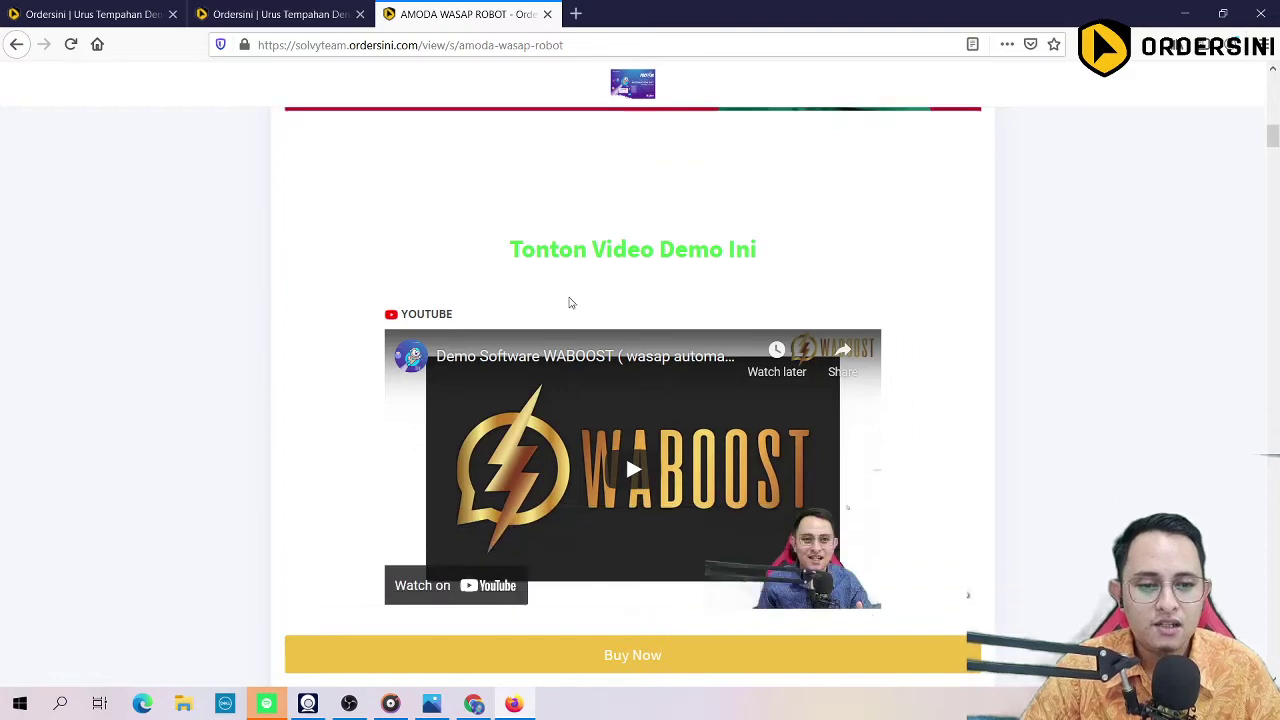
click(638, 406)
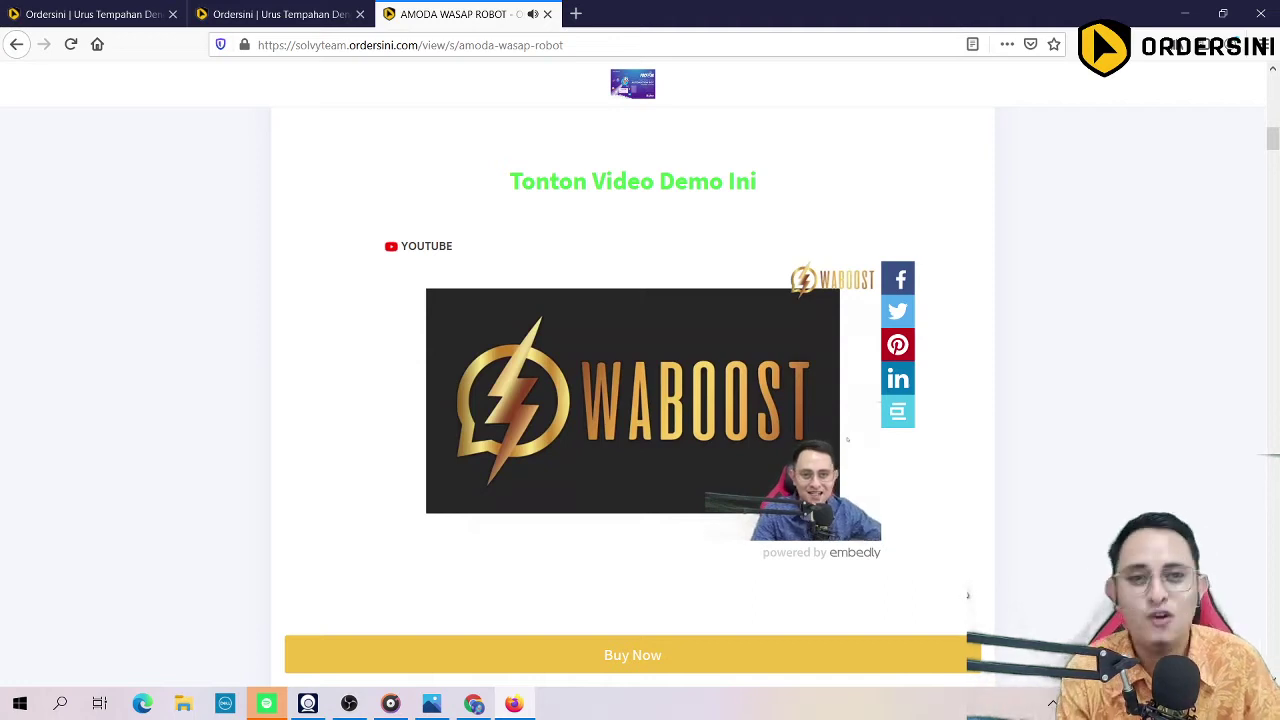
Step: Pause the demo video and read down through the sales page's bonus offers
click(412, 525)
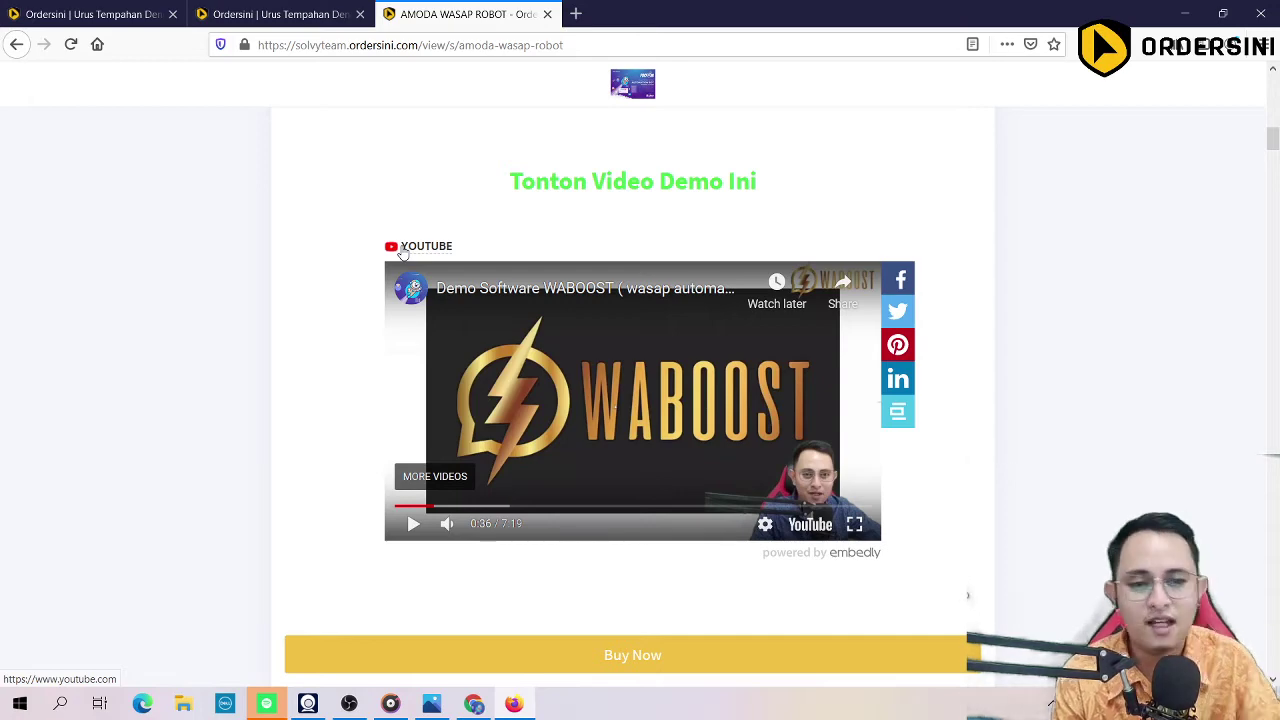
scroll(400, 286, down, 5)
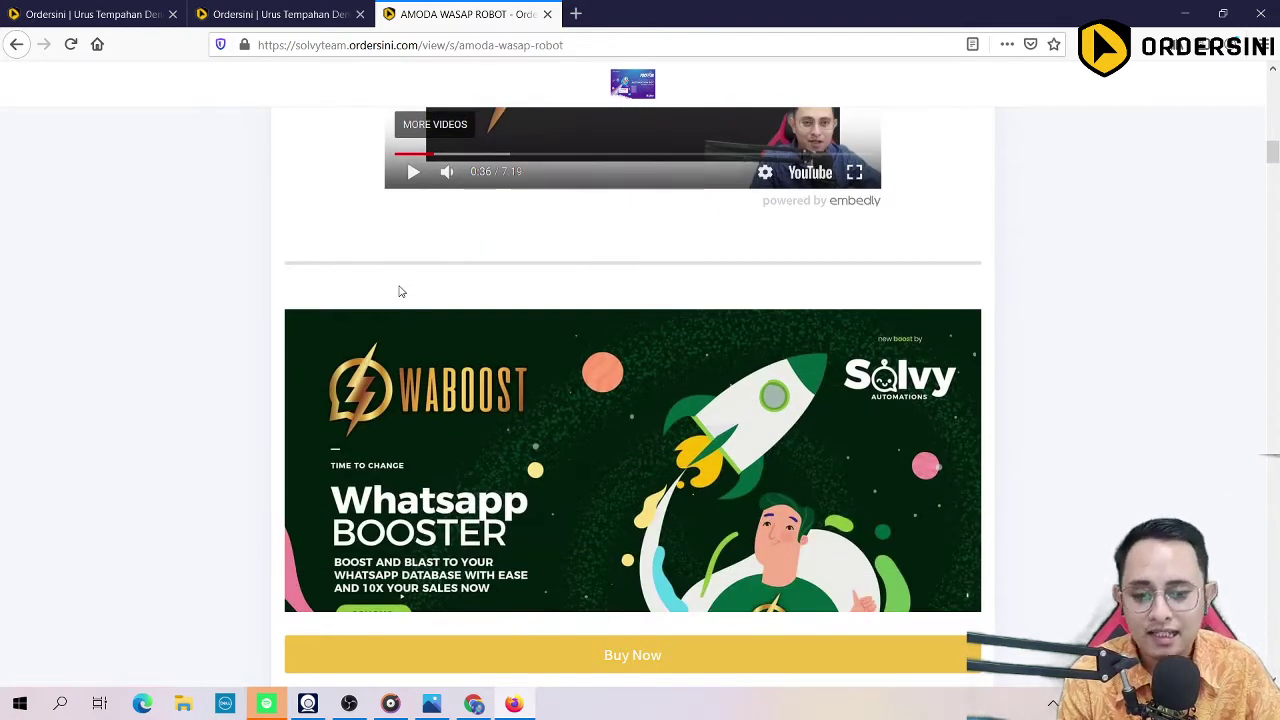
scroll(399, 291, down, 3)
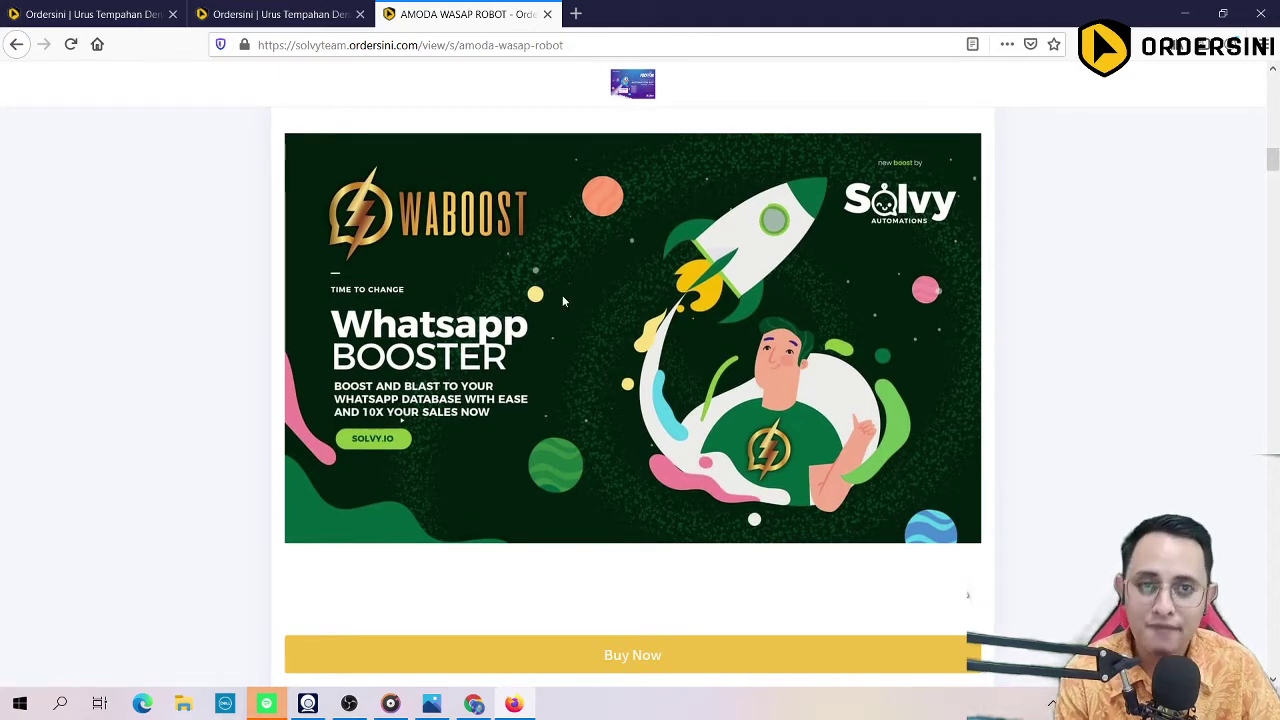
scroll(562, 298, down, 3)
scroll(500, 260, down, 2)
scroll(427, 216, up, 2)
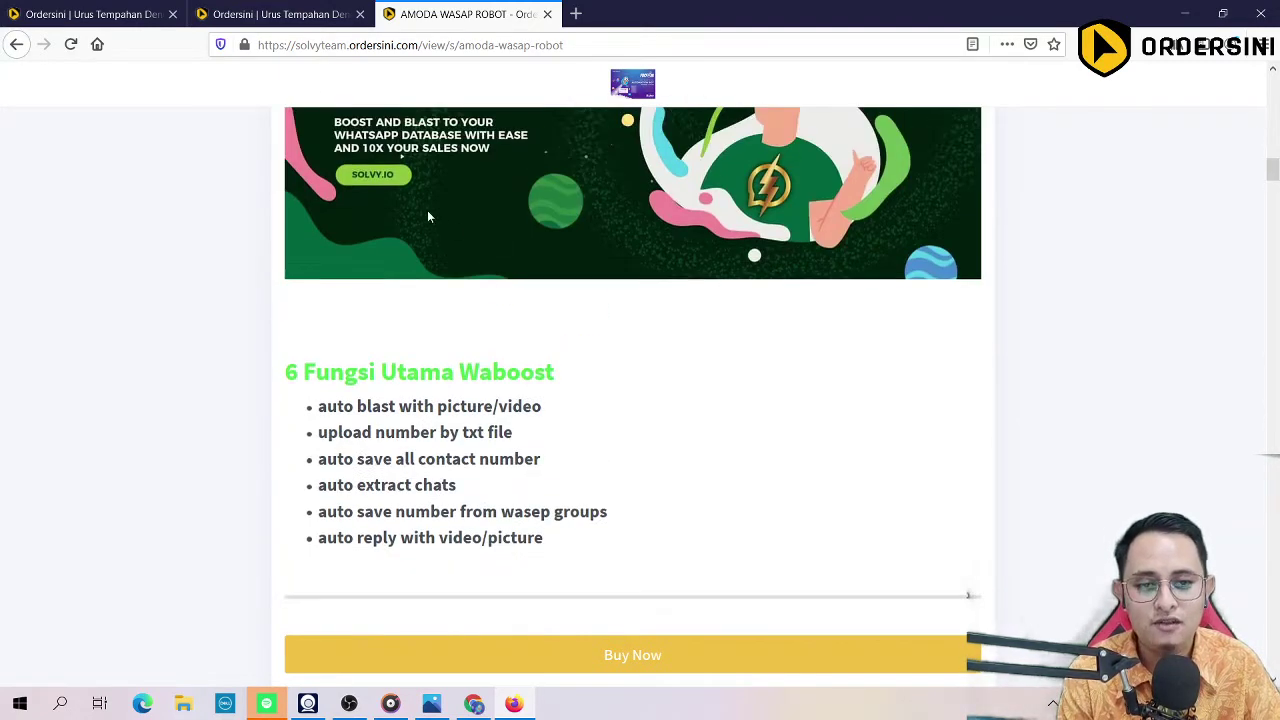
scroll(276, 344, down, 10)
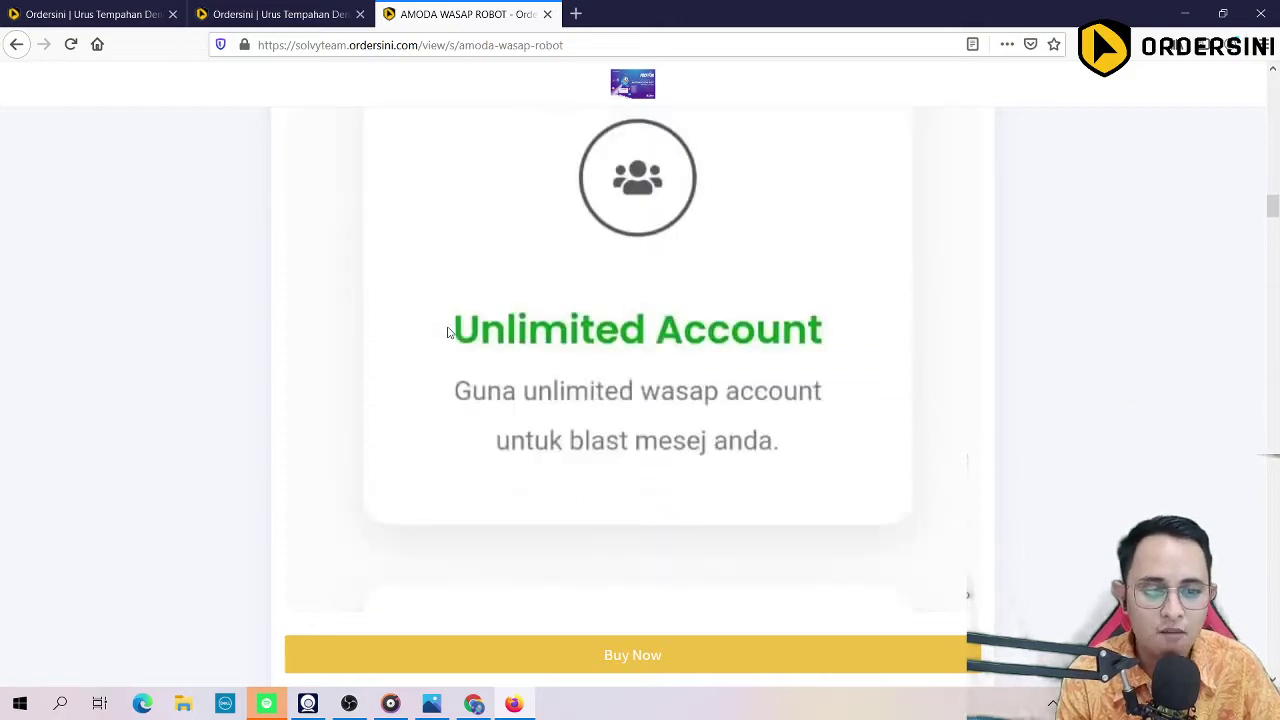
scroll(448, 334, down, 15)
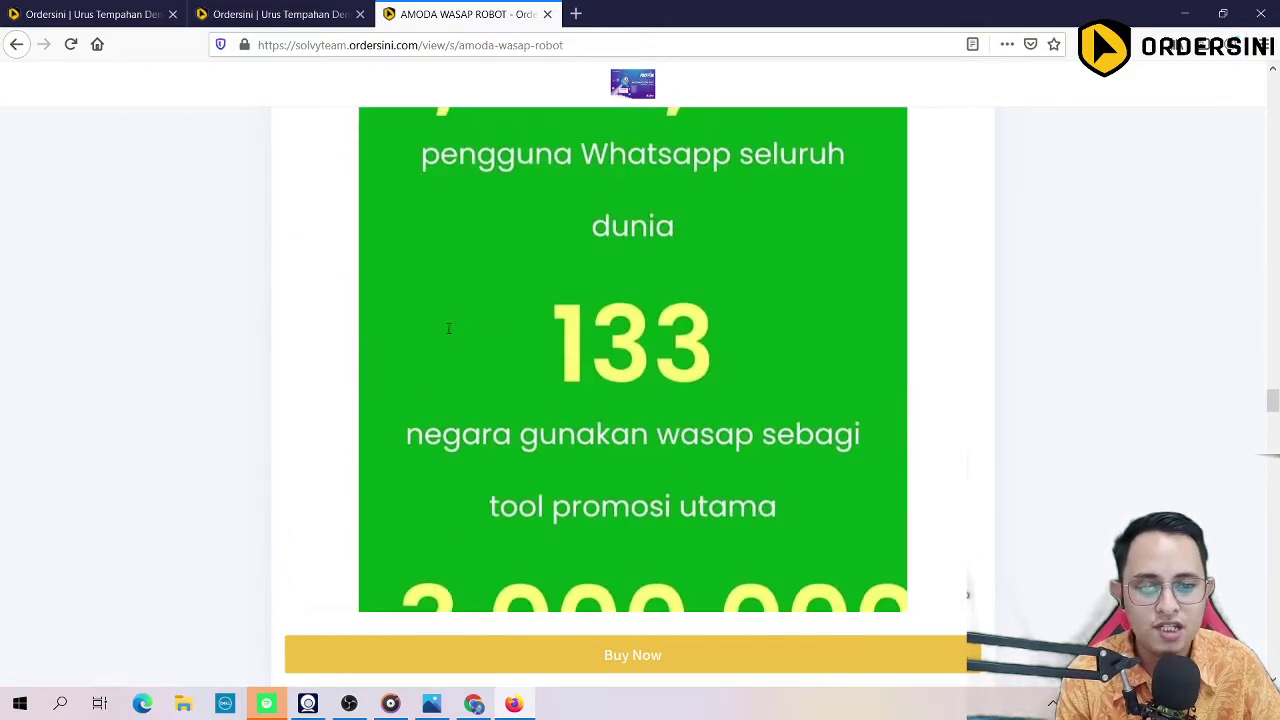
scroll(448, 334, down, 15)
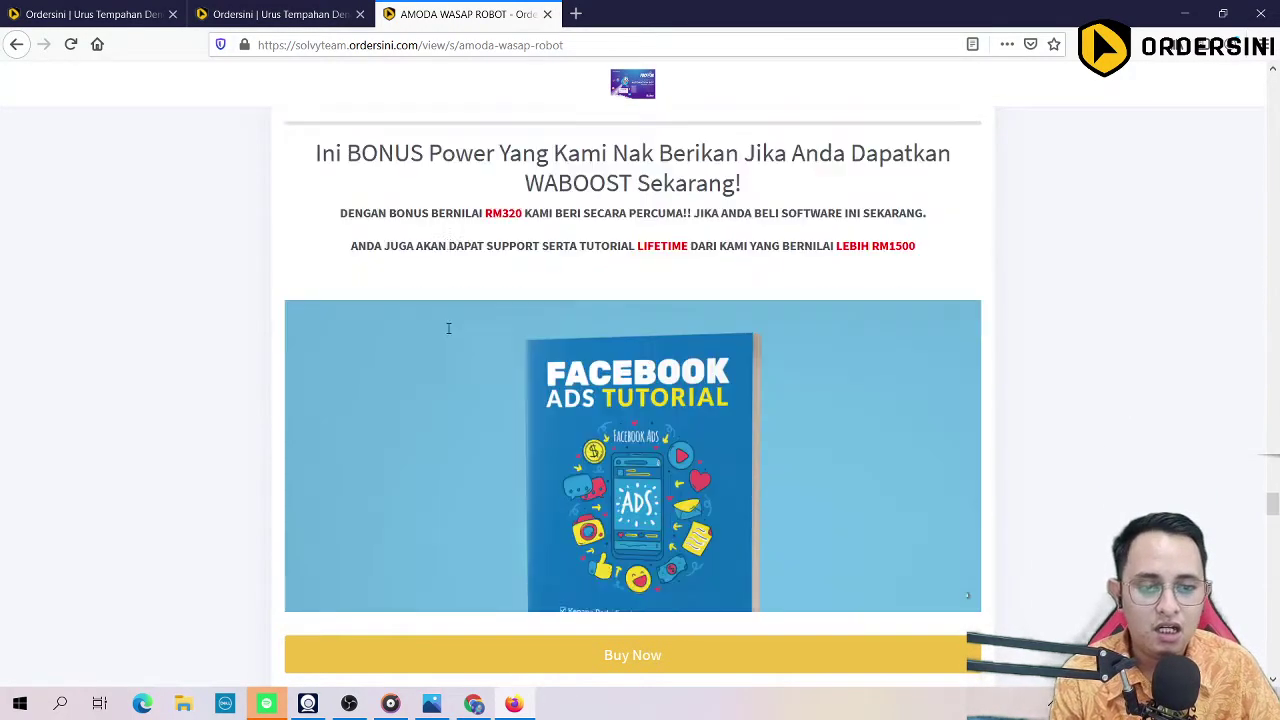
scroll(447, 334, down, 15)
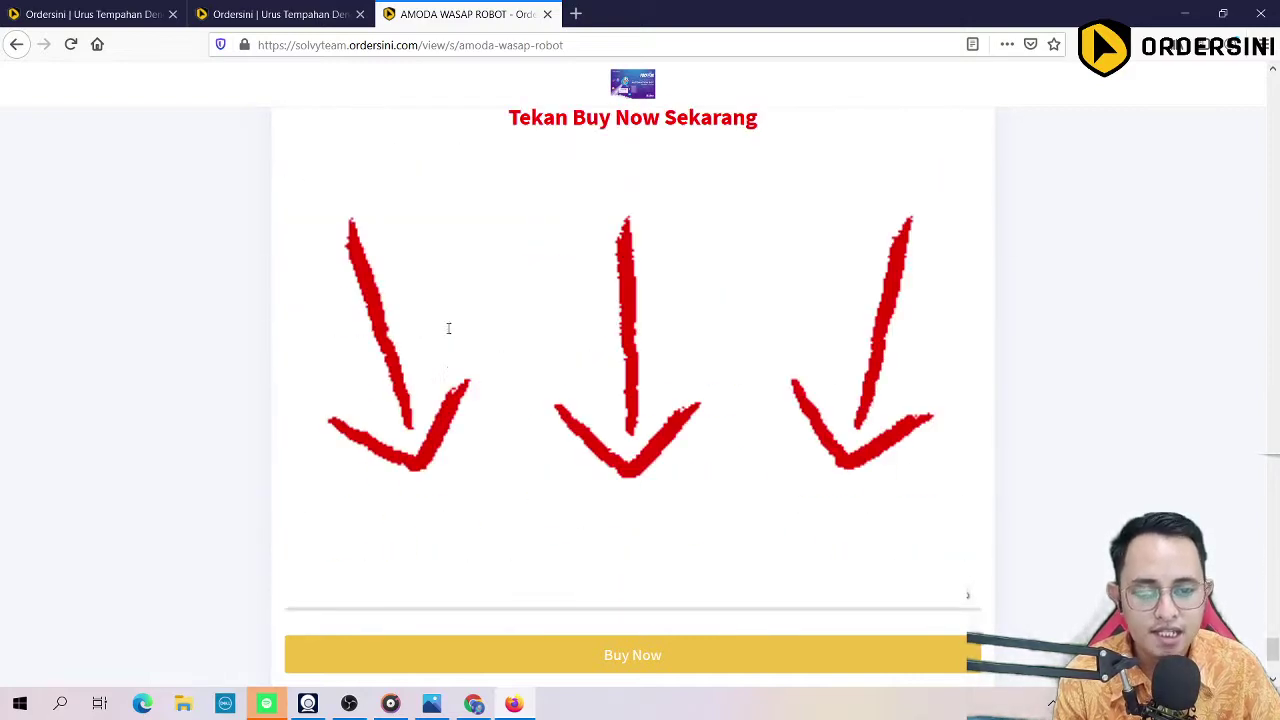
scroll(449, 328, up, 5)
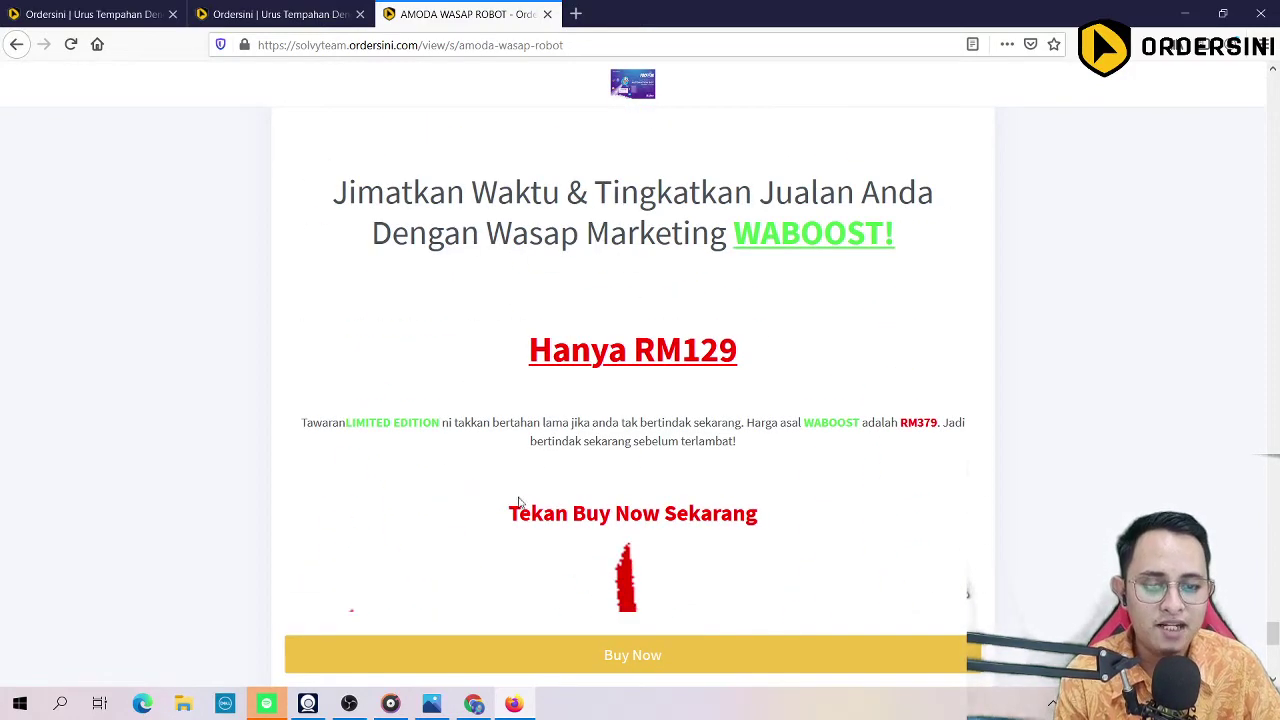
Step: Highlight the 'Hanya RM129' price text, then move back up the page
drag(520, 513, 757, 514)
drag(570, 353, 737, 353)
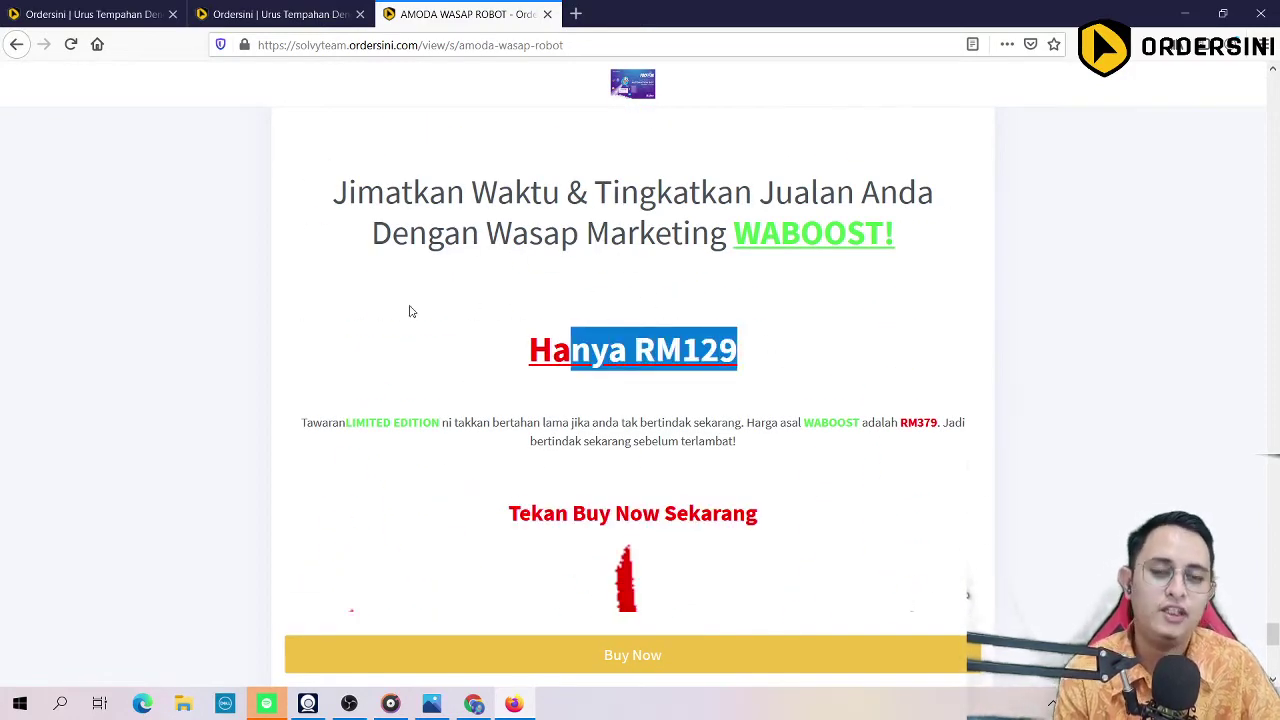
scroll(425, 280, up, 3)
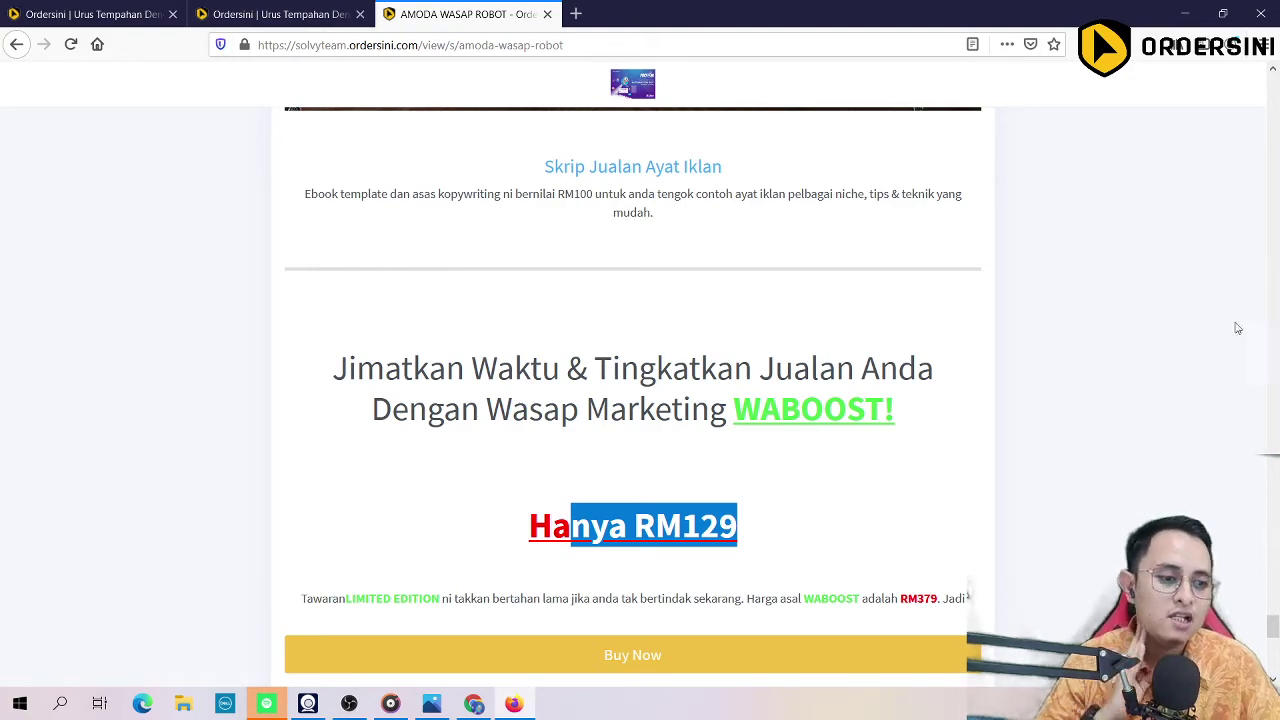
drag(1270, 625, 1272, 660)
scroll(633, 400, up, 2)
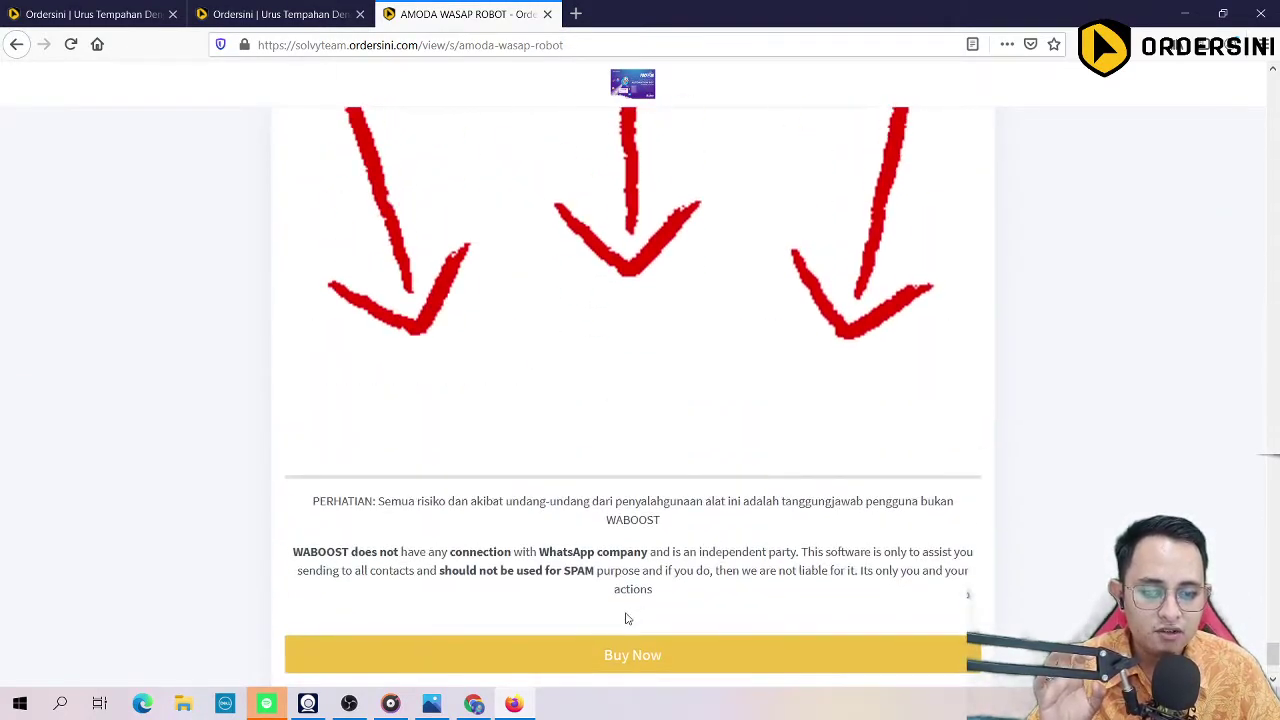
scroll(626, 617, down, 1)
scroll(626, 663, up, 1)
scroll(632, 568, up, 10)
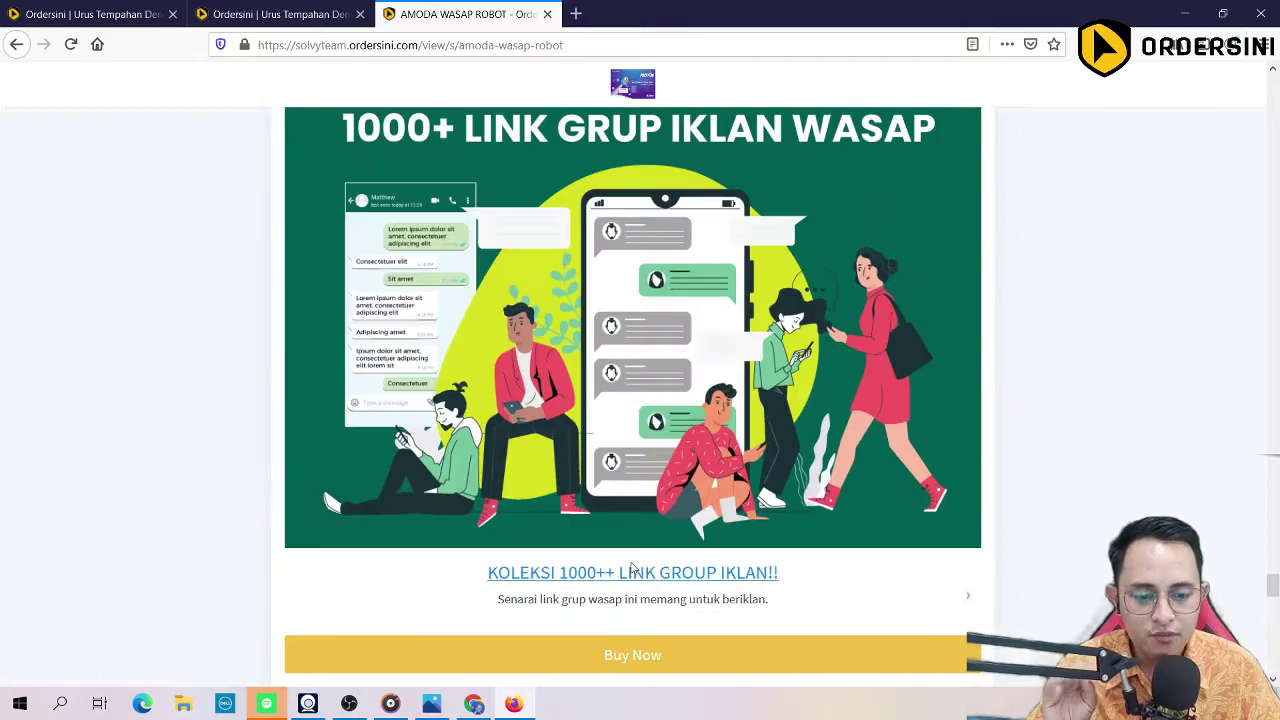
scroll(630, 568, down, 3)
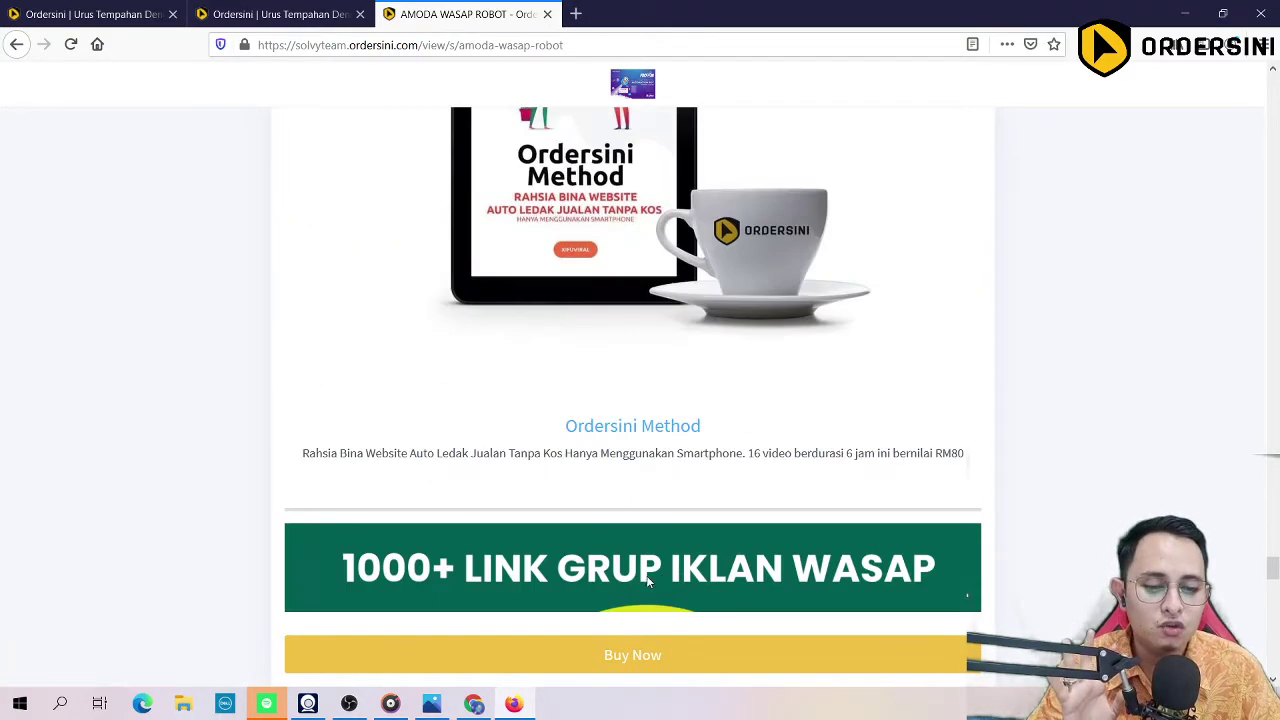
Step: Open the Buy Now order form with quantity 1 (RM 129.00), then view the Tutorial tab
click(614, 654)
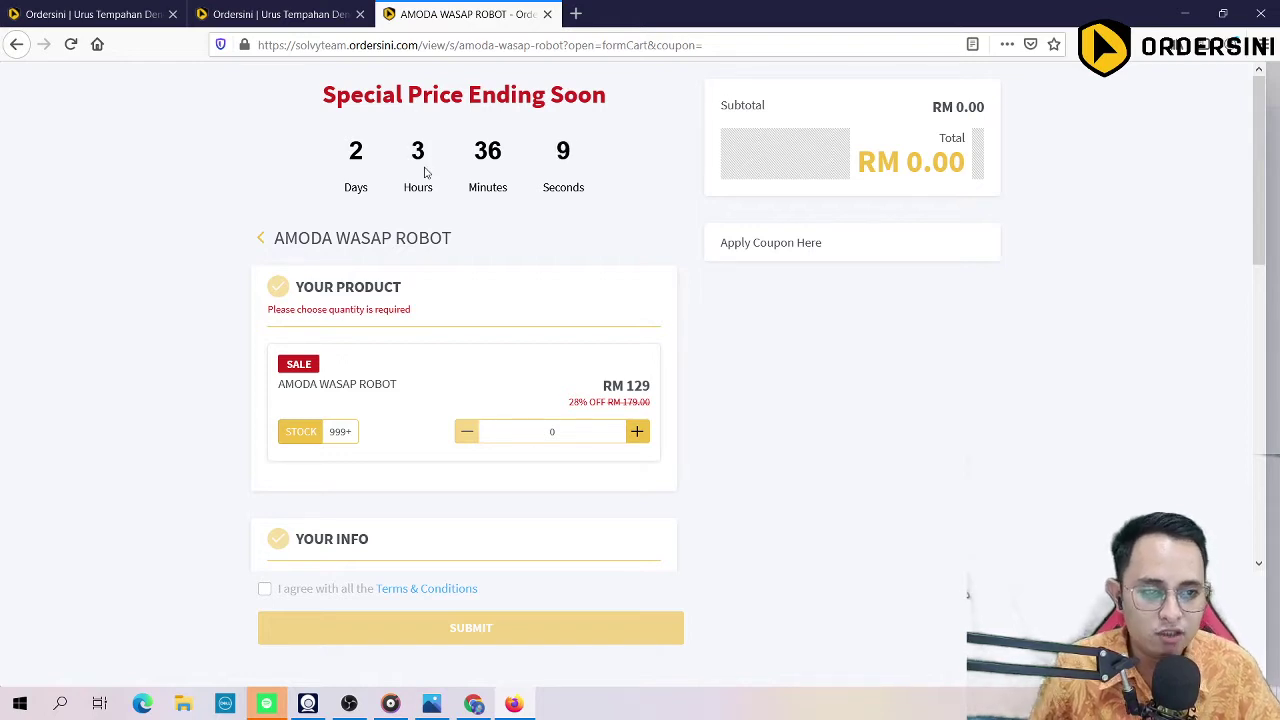
click(637, 431)
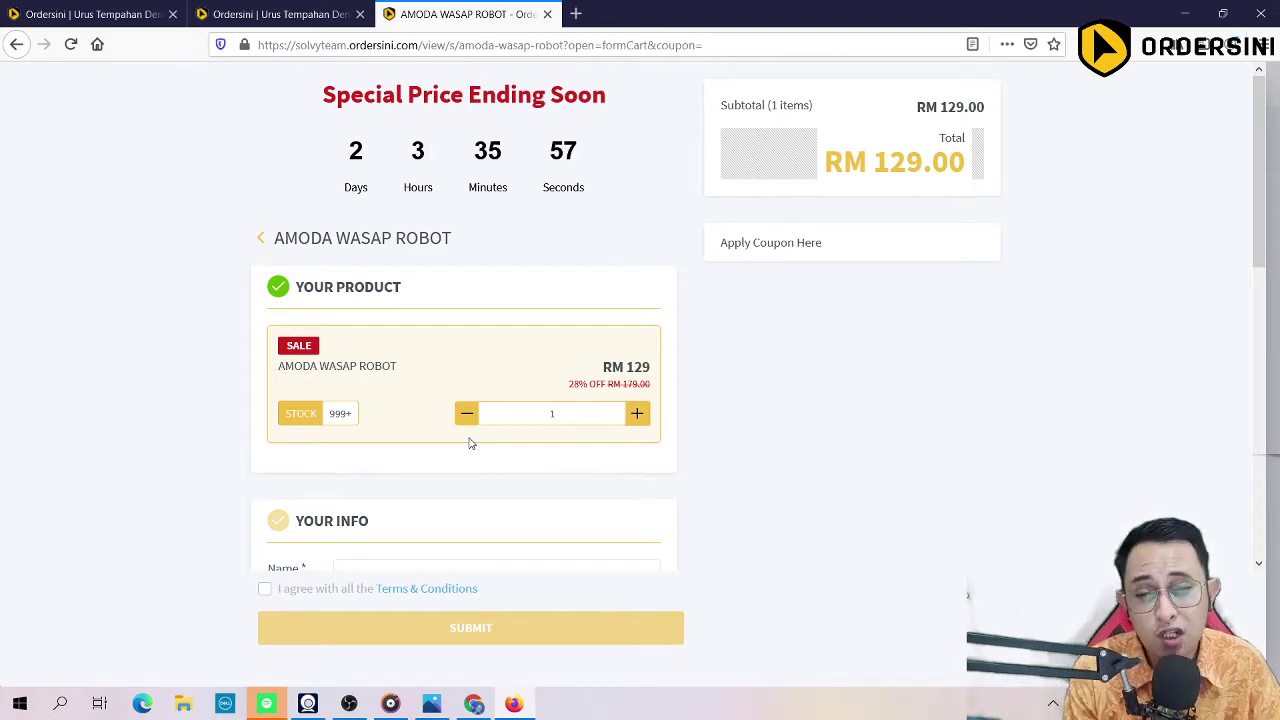
scroll(470, 443, down, 5)
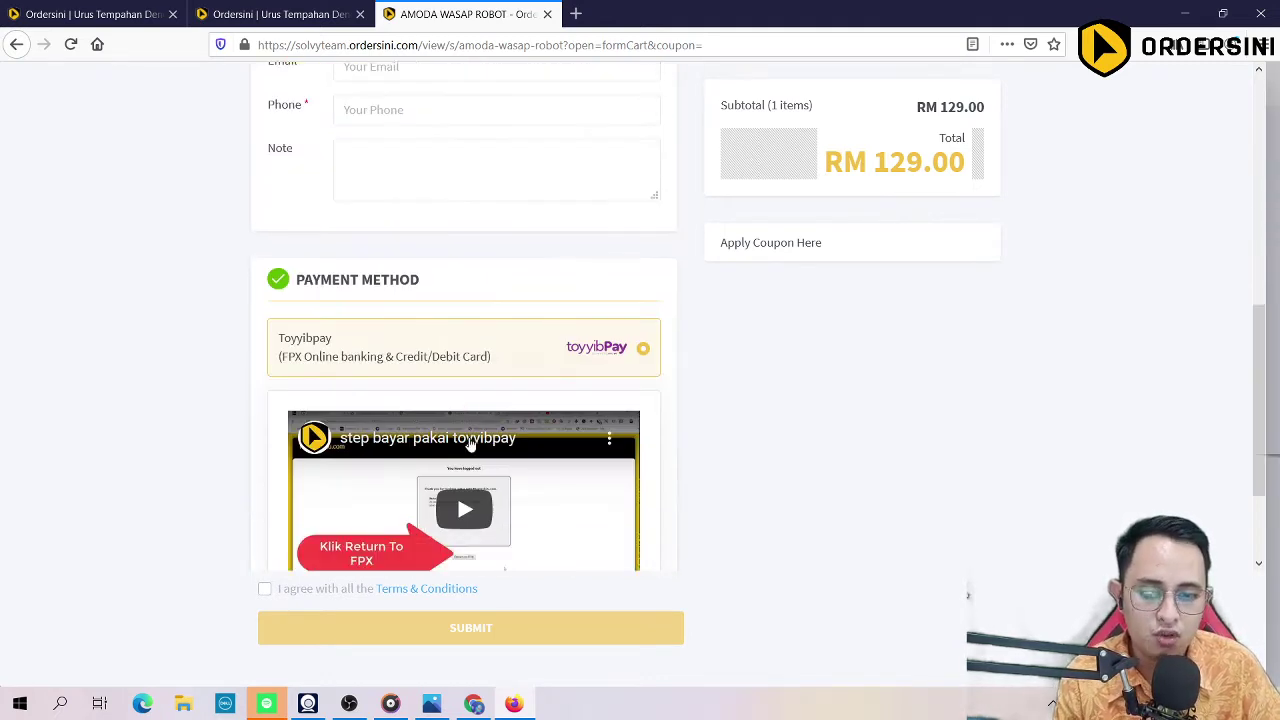
scroll(470, 443, down, 2)
scroll(486, 491, up, 4)
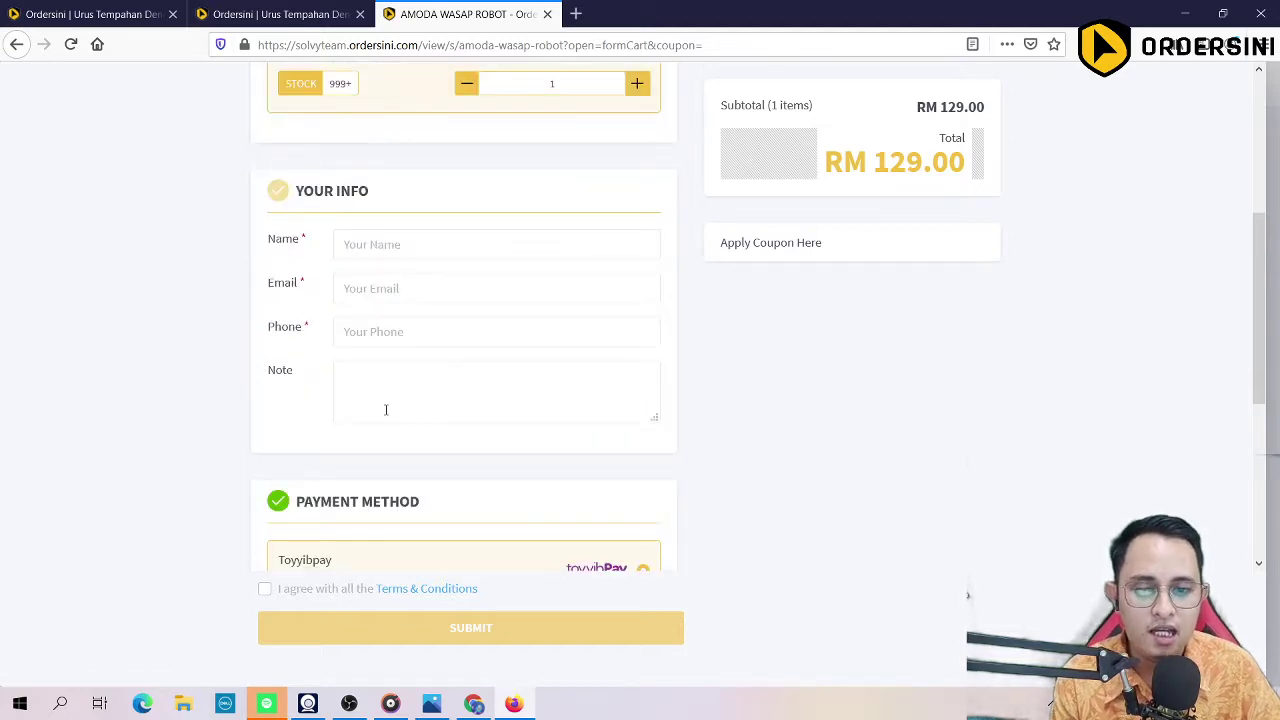
scroll(385, 410, up, 4)
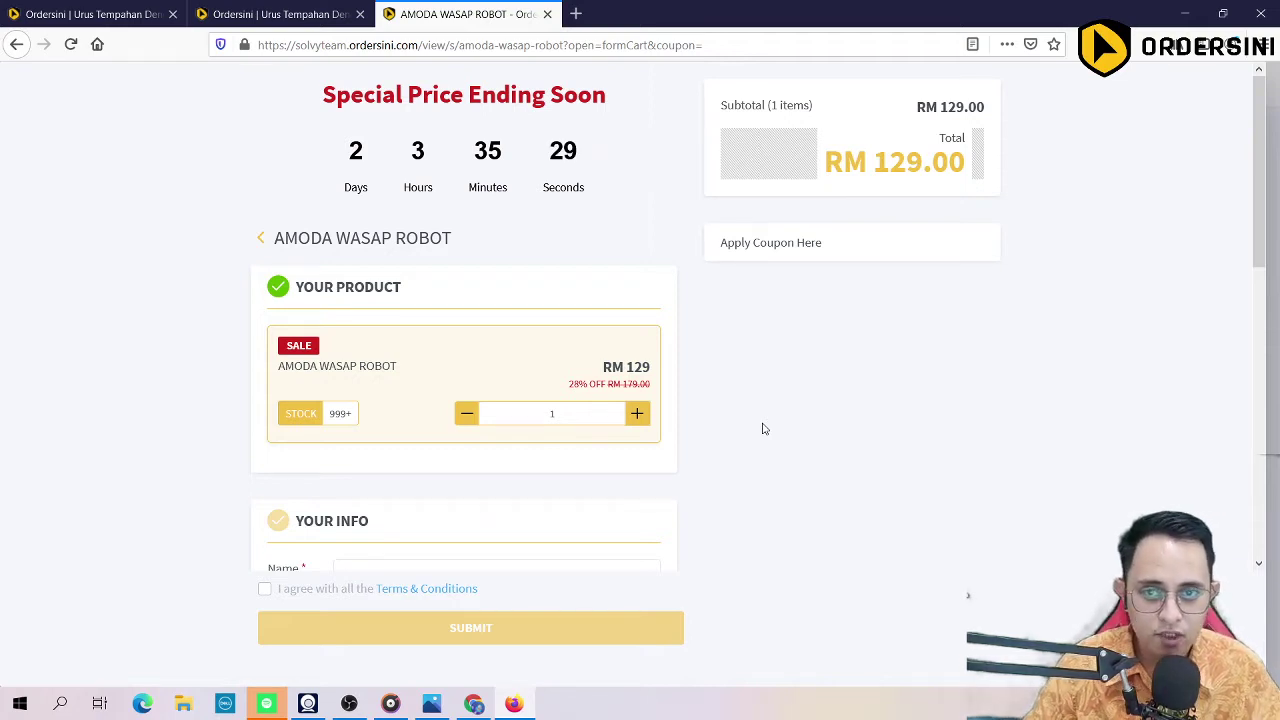
click(262, 14)
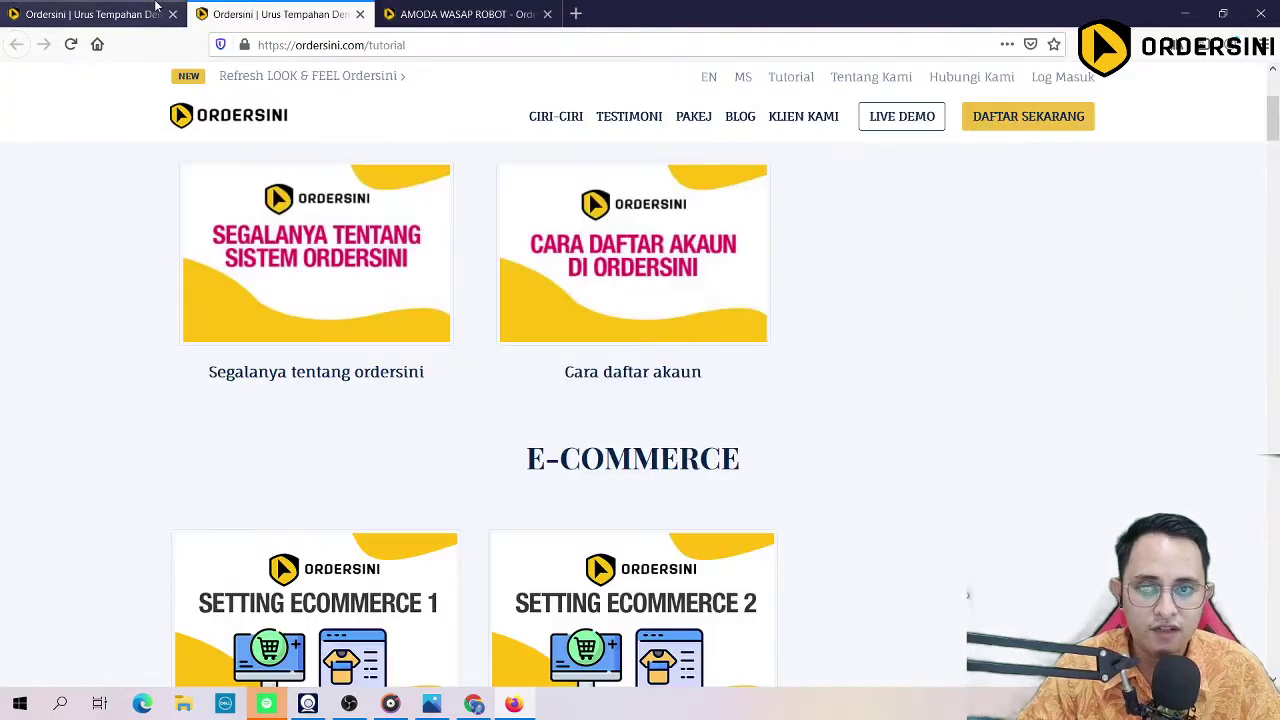
Step: On the Create Product tab, expand the sidebar's Posts menu to show Add New and Post list
click(90, 14)
scroll(17, 503, down, 5)
scroll(17, 503, down, 4)
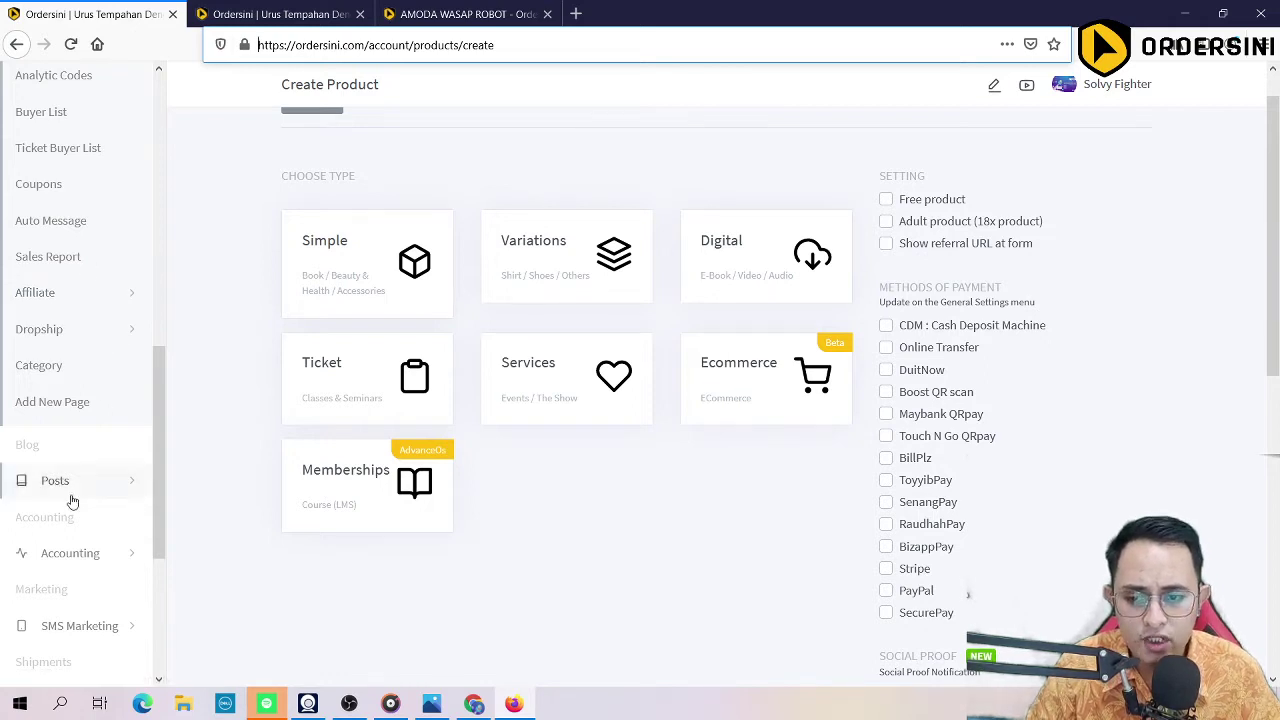
scroll(72, 502, down, 3)
click(63, 203)
scroll(100, 197, down, 1)
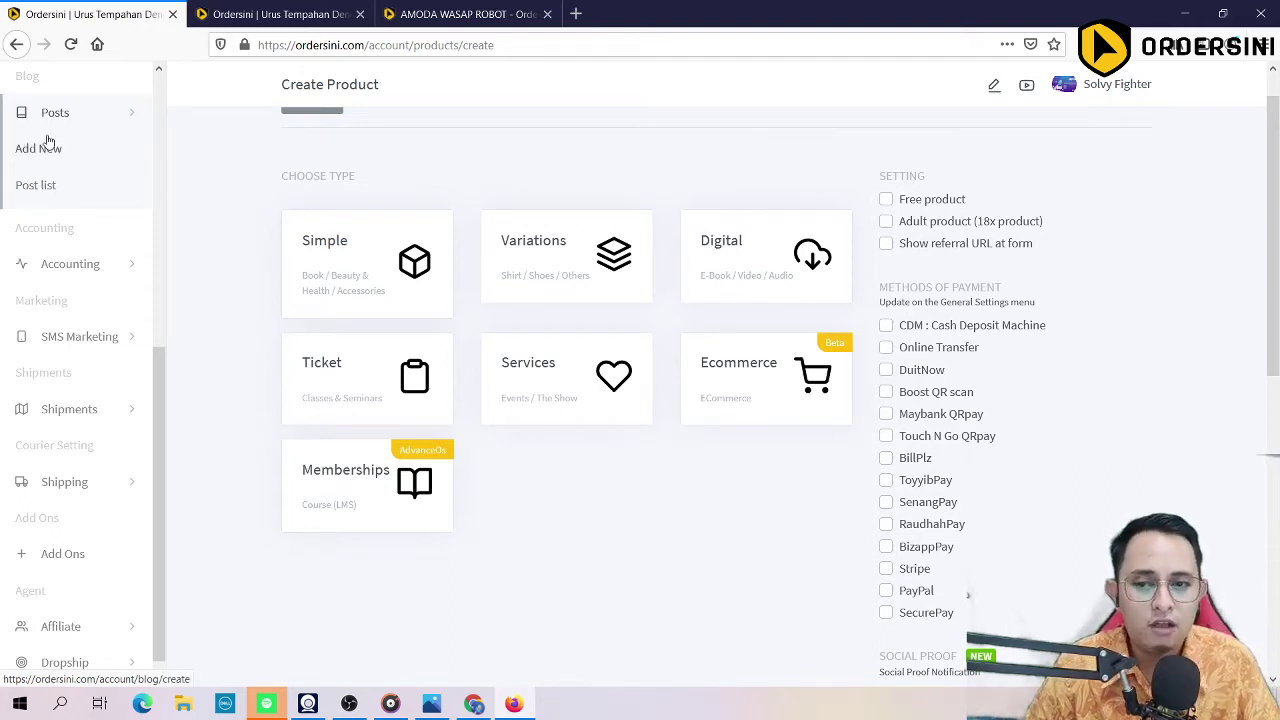
scroll(71, 183, up, 2)
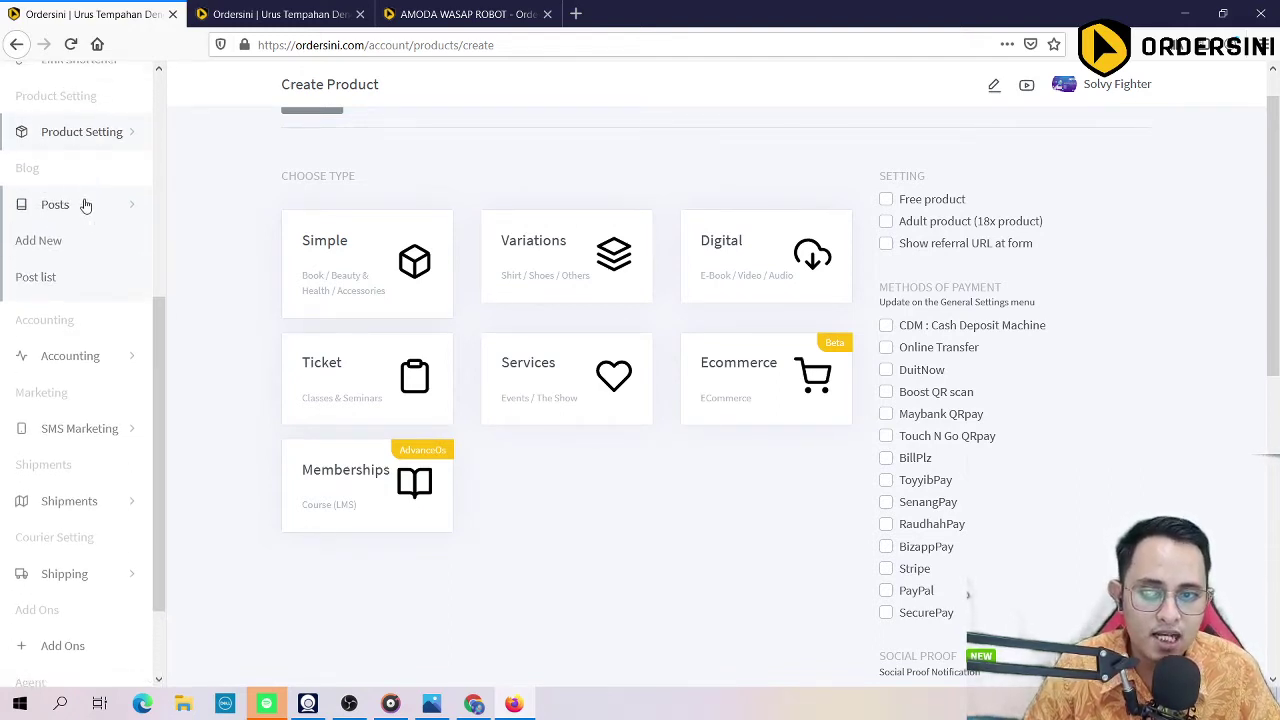
scroll(85, 204, up, 4)
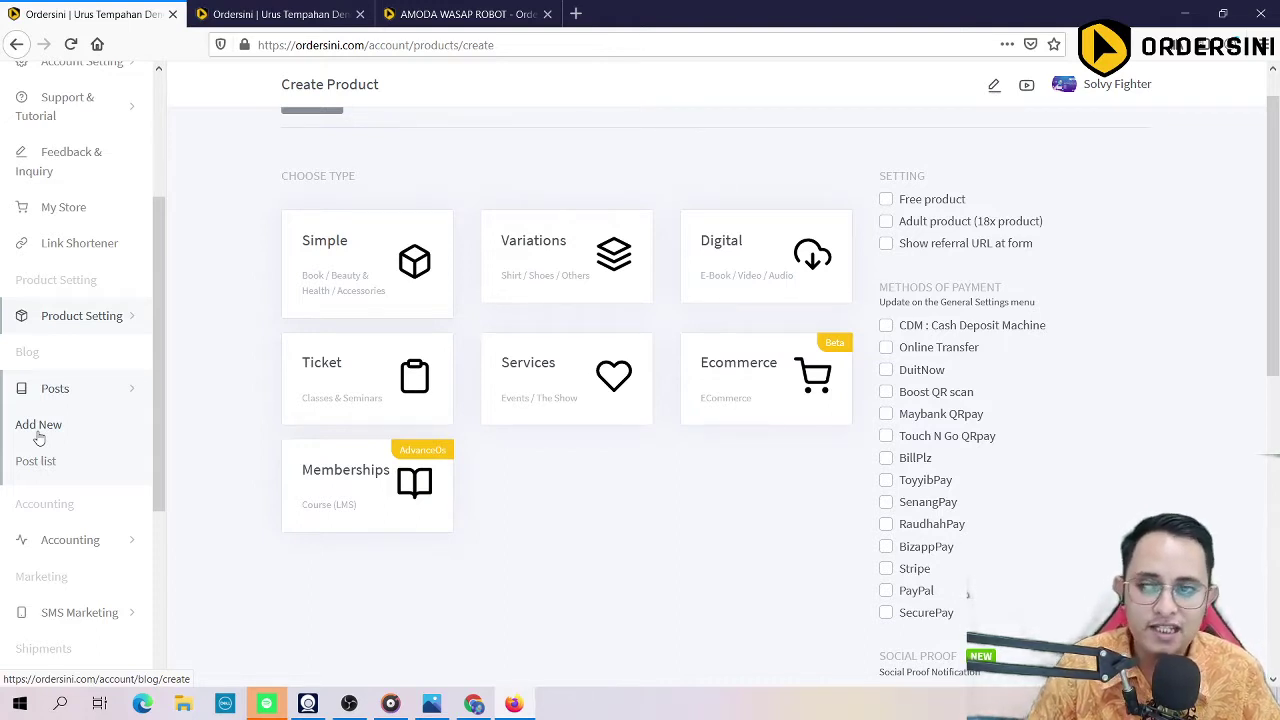
scroll(131, 306, up, 5)
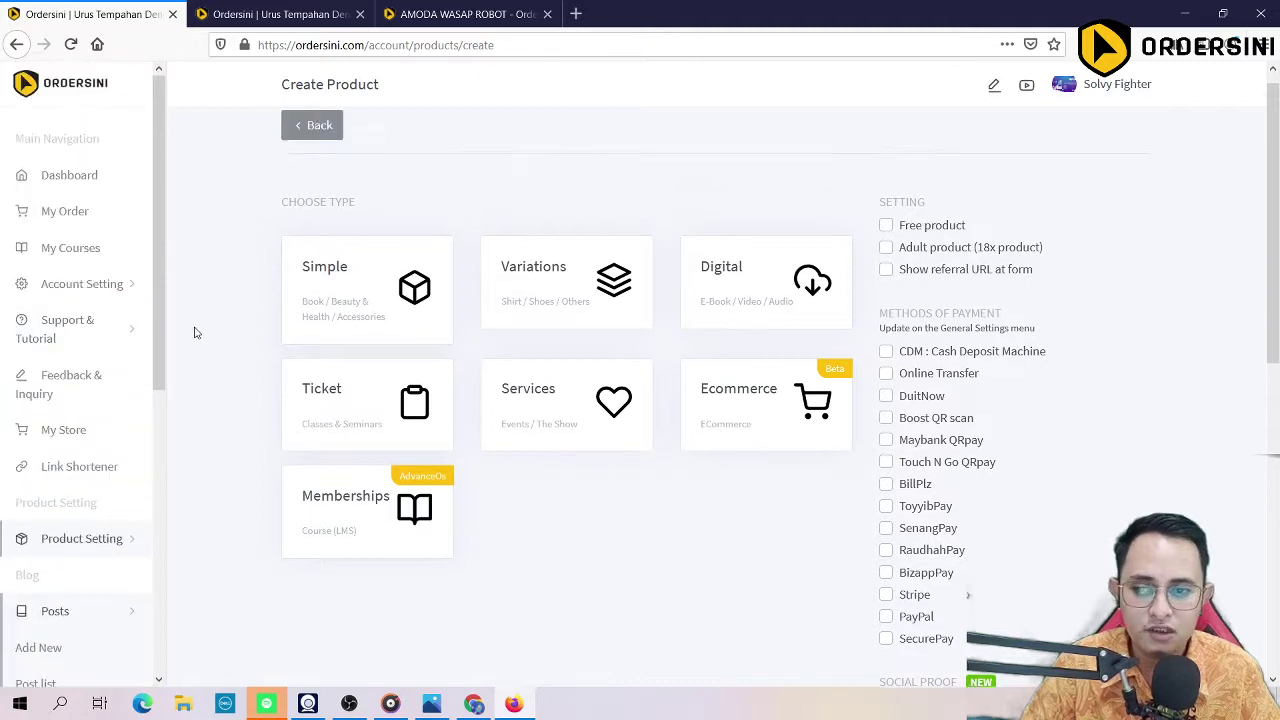
Step: Leave the AMODA WASAP ROBOT checkout, answer Yes to Cancel Form, and browse its sales page
click(462, 14)
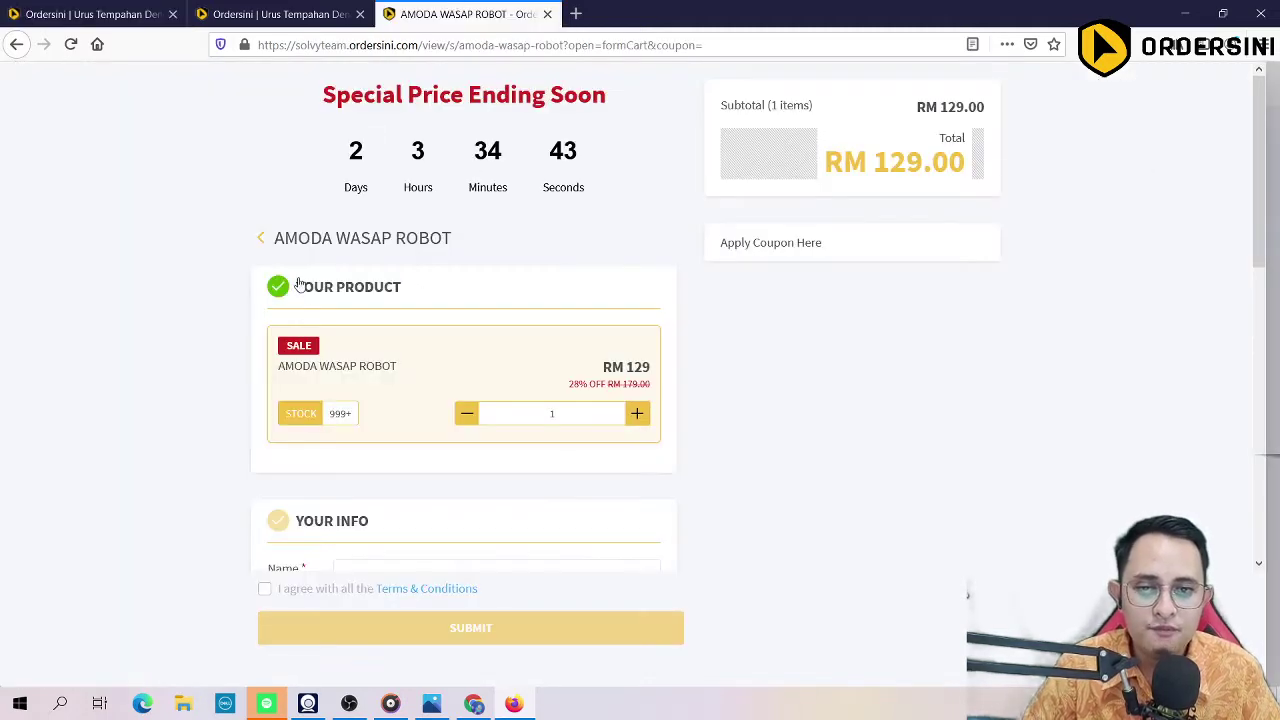
click(262, 239)
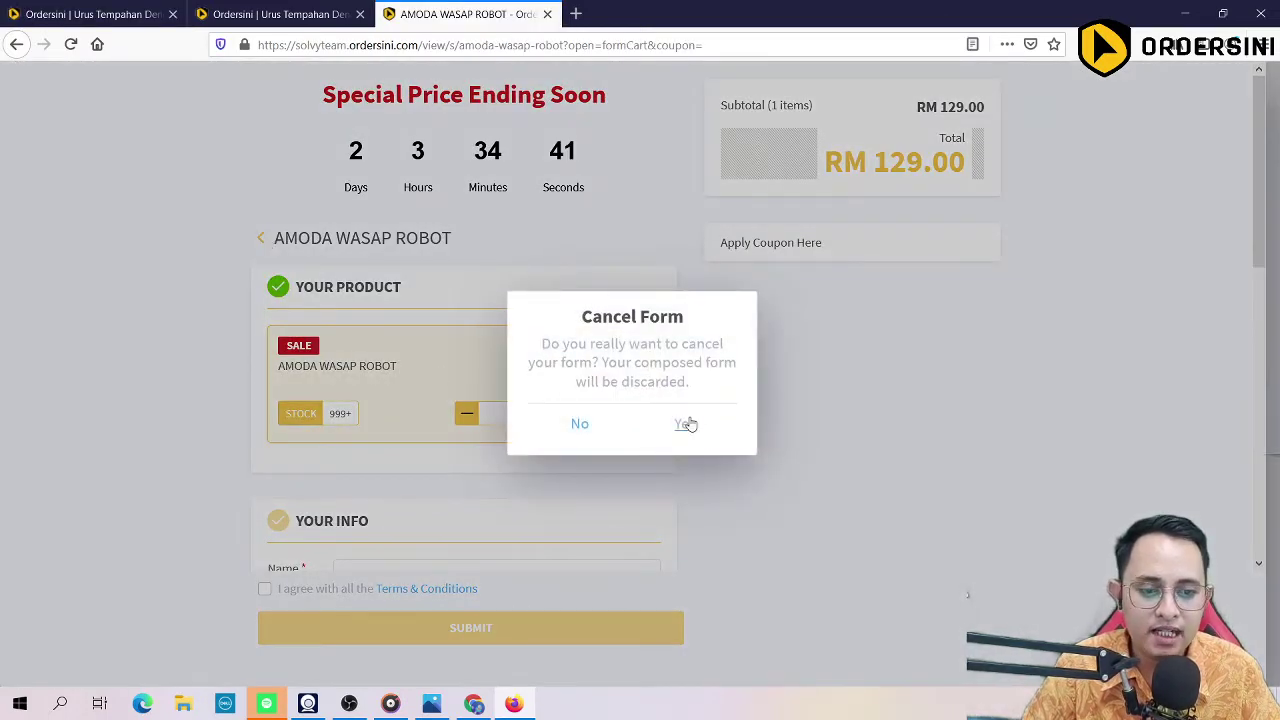
click(686, 423)
scroll(658, 356, down, 8)
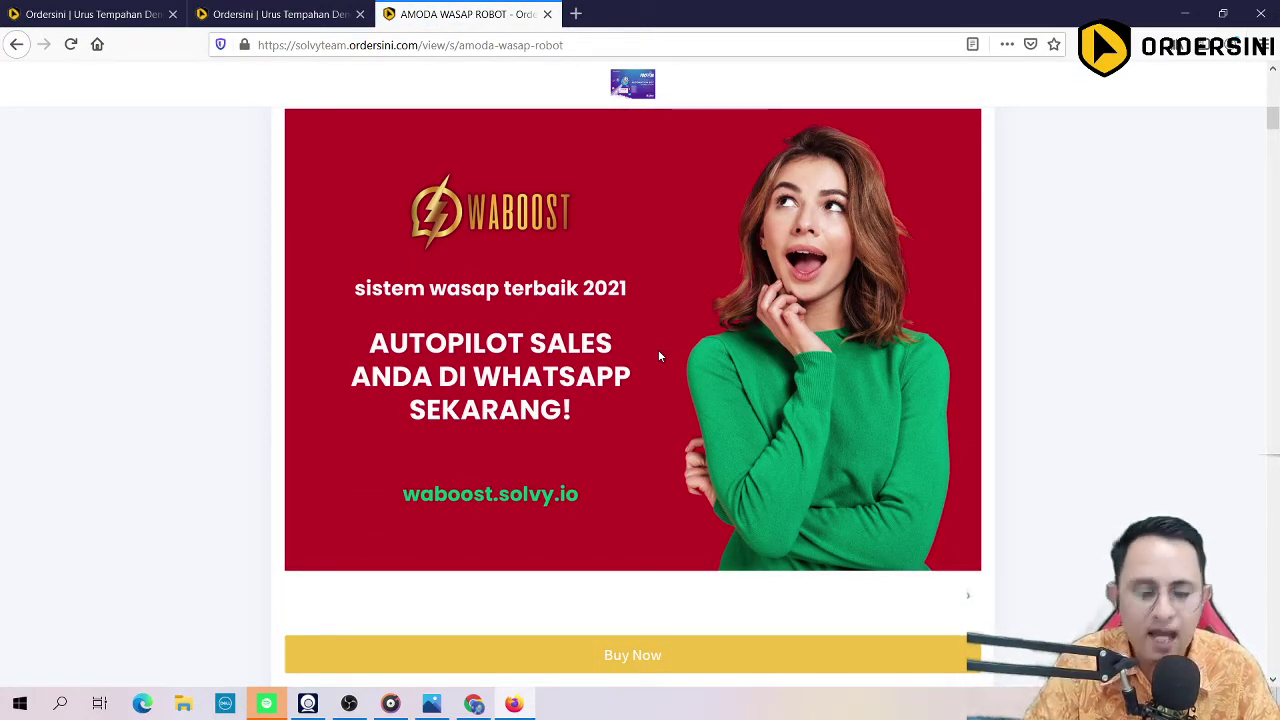
scroll(658, 356, up, 5)
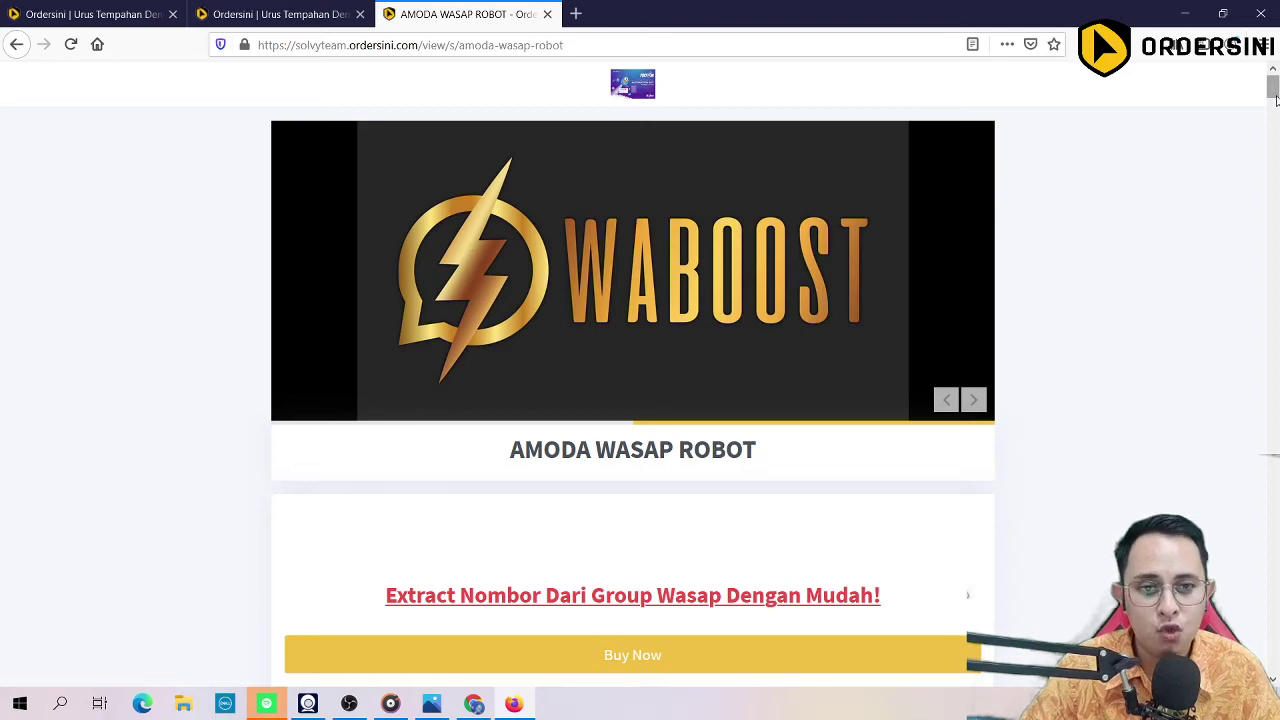
mouse_move(1275, 98)
mouse_down()
mouse_move(1276, 660)
mouse_move(1272, 88)
mouse_up()
Step: Open waboost.solvy.io in a new tab and browse the WABOOST sales page
click(636, 45)
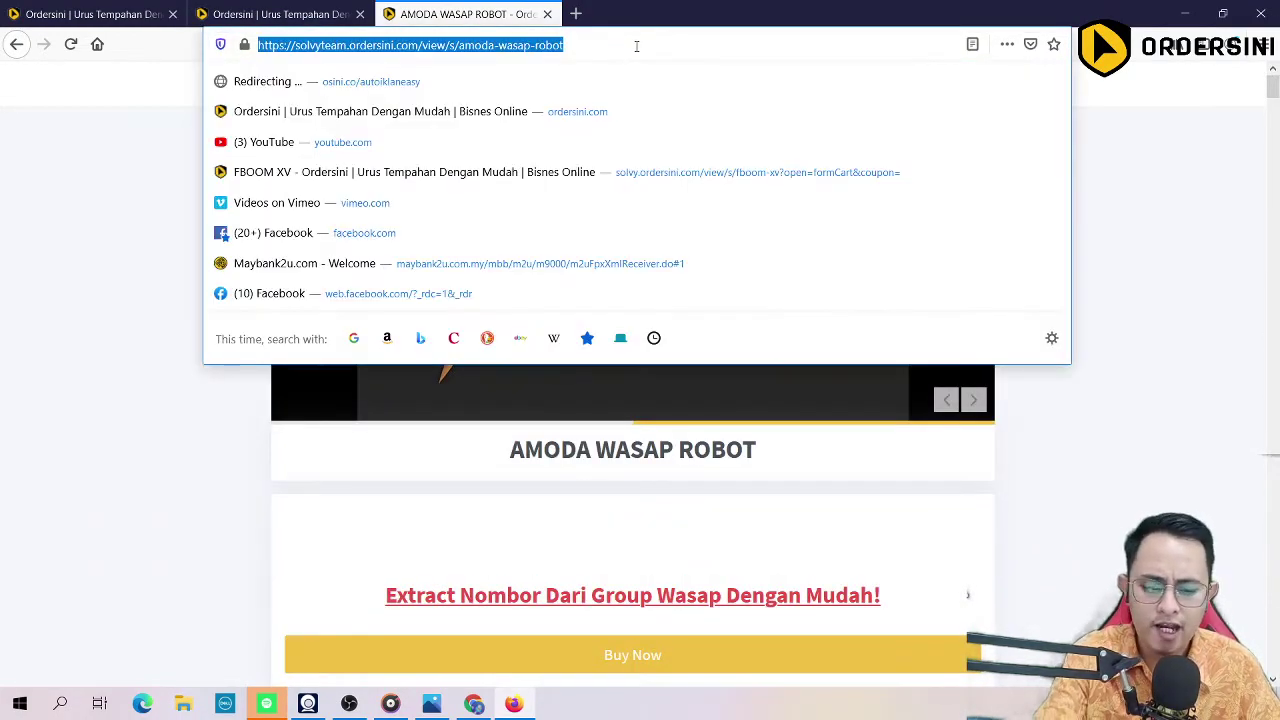
key(ctrl+t)
text(wa)
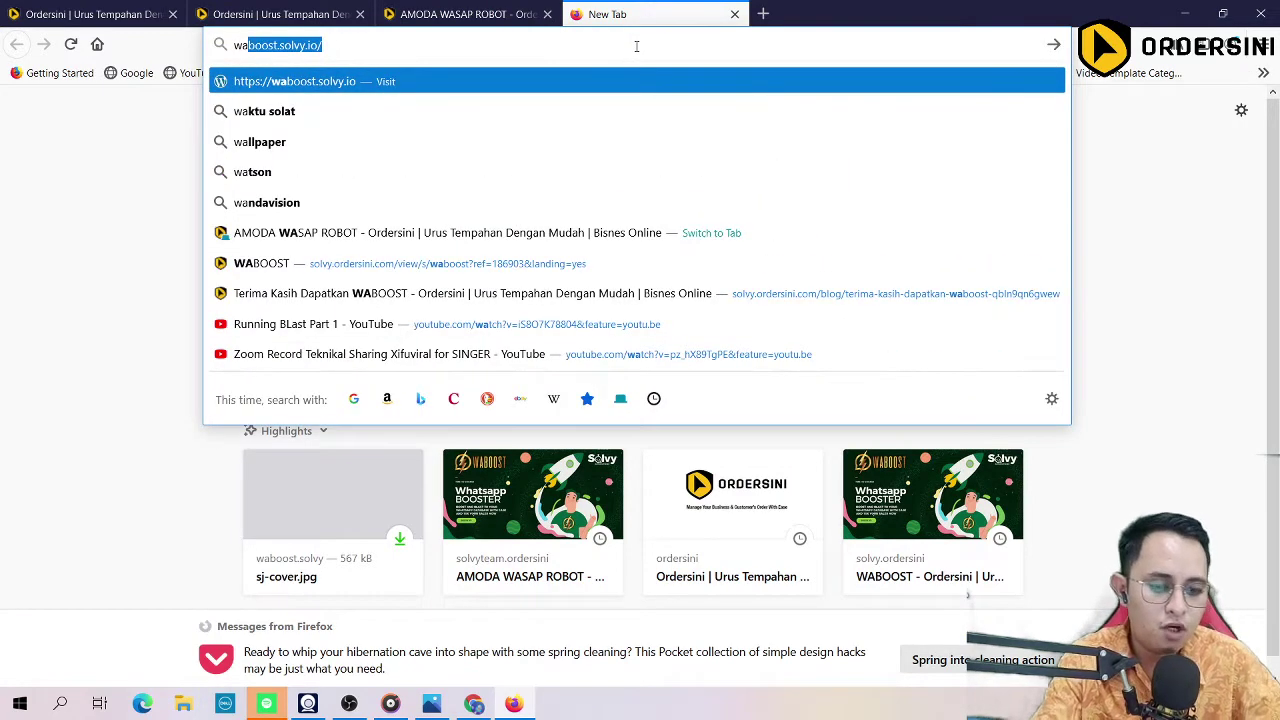
key(Return)
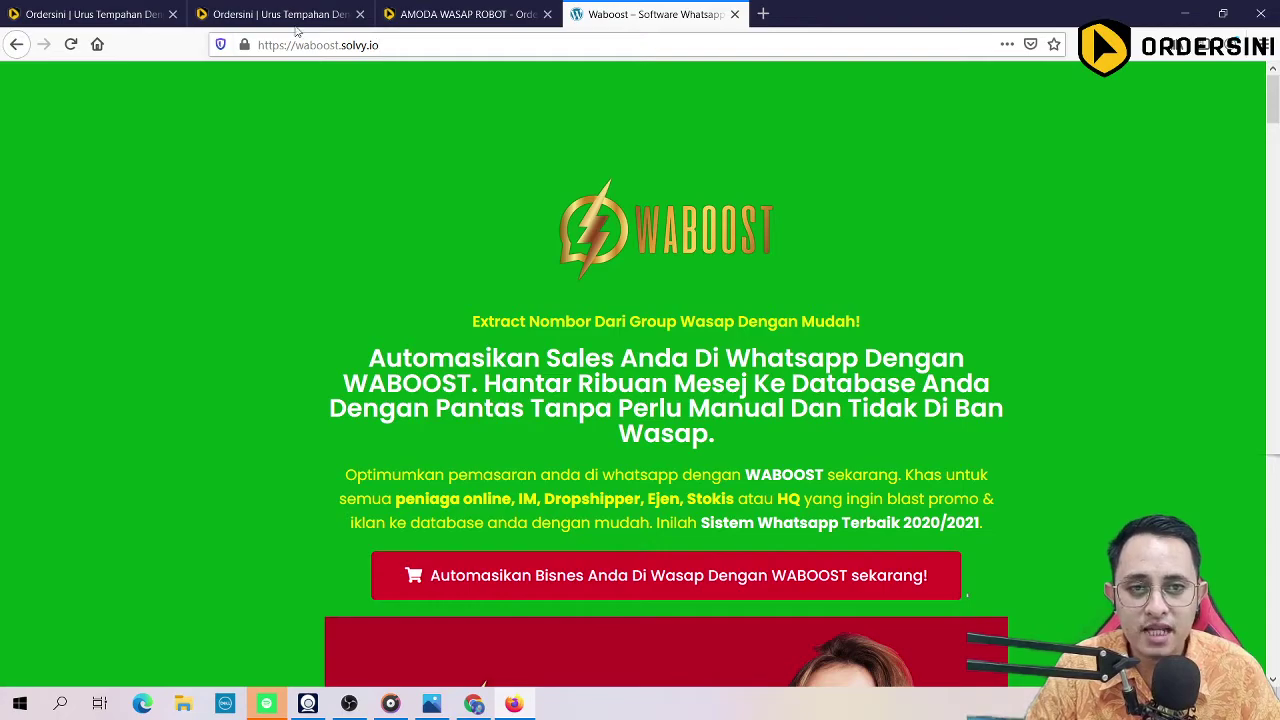
scroll(663, 186, down, 12)
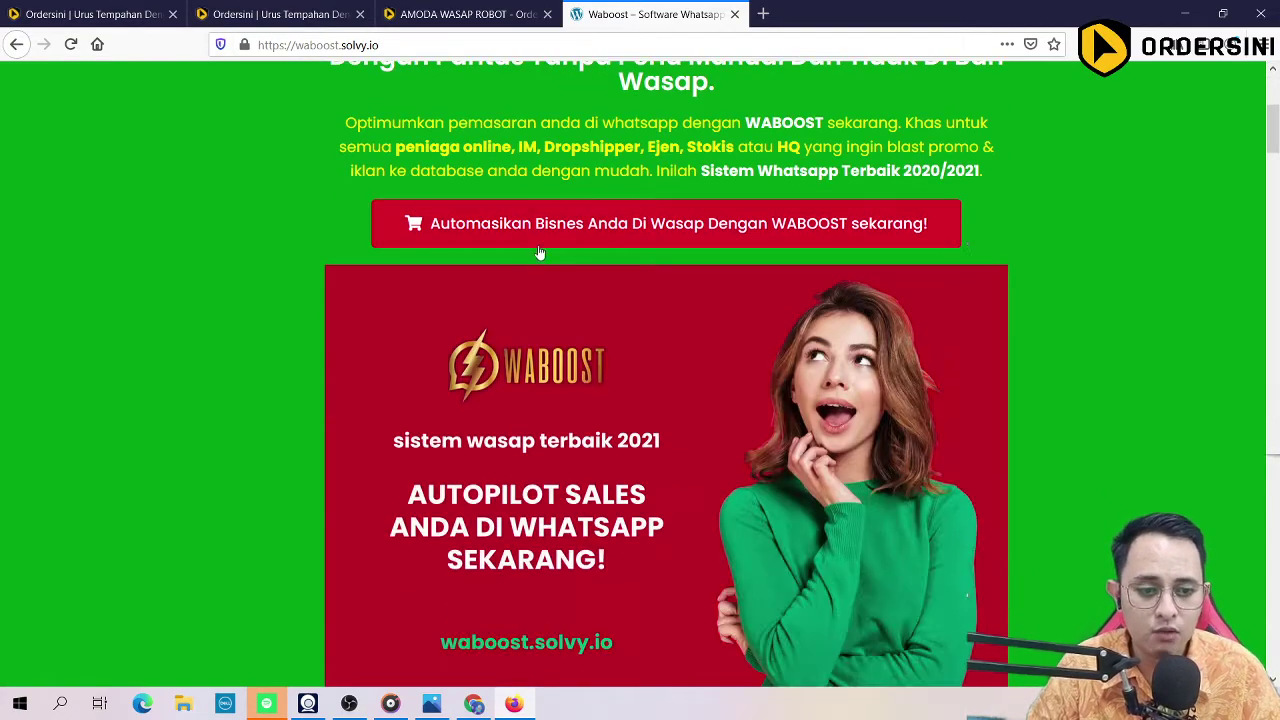
scroll(645, 255, down, 6)
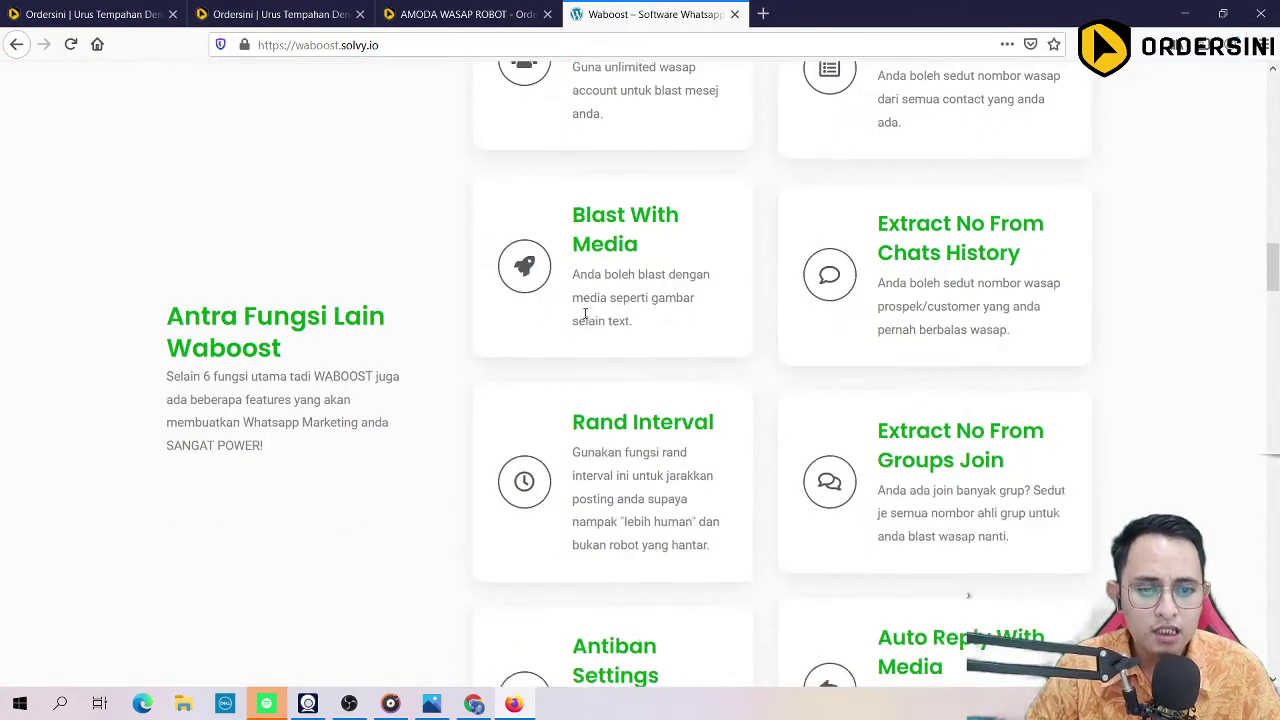
scroll(645, 255, up, 4)
scroll(612, 293, up, 10)
scroll(429, 277, up, 3)
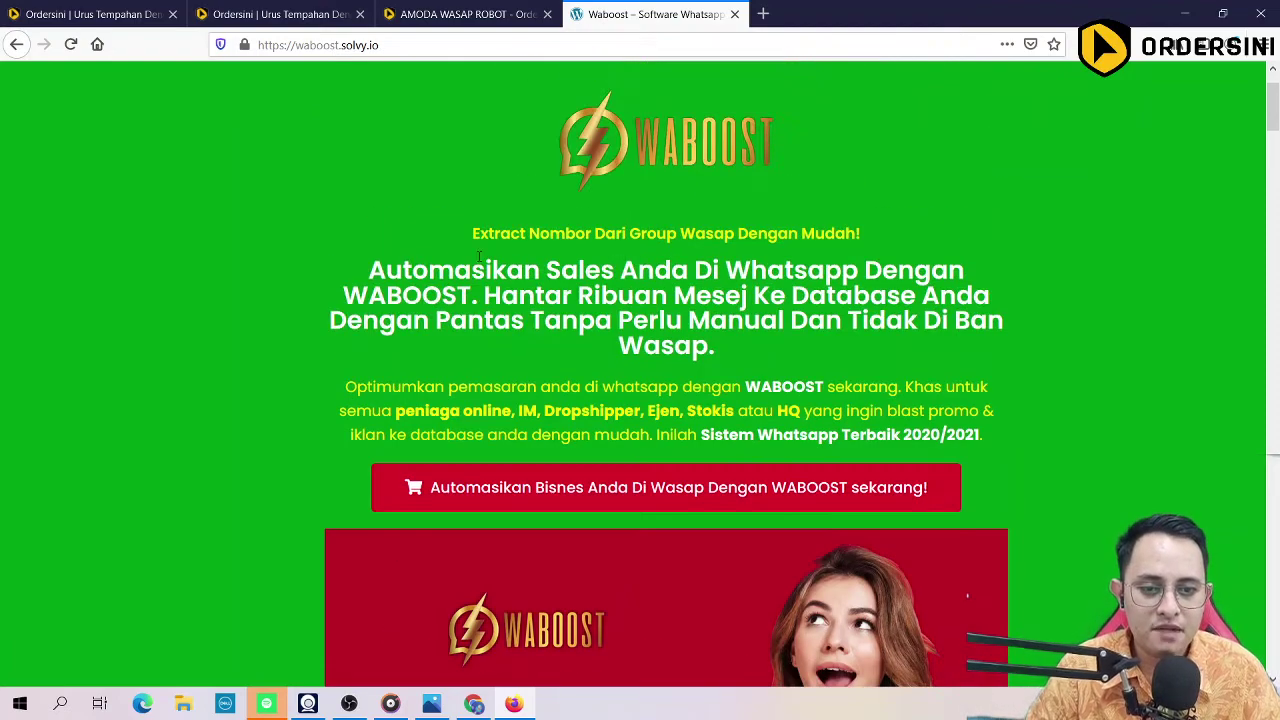
scroll(500, 280, down, 2)
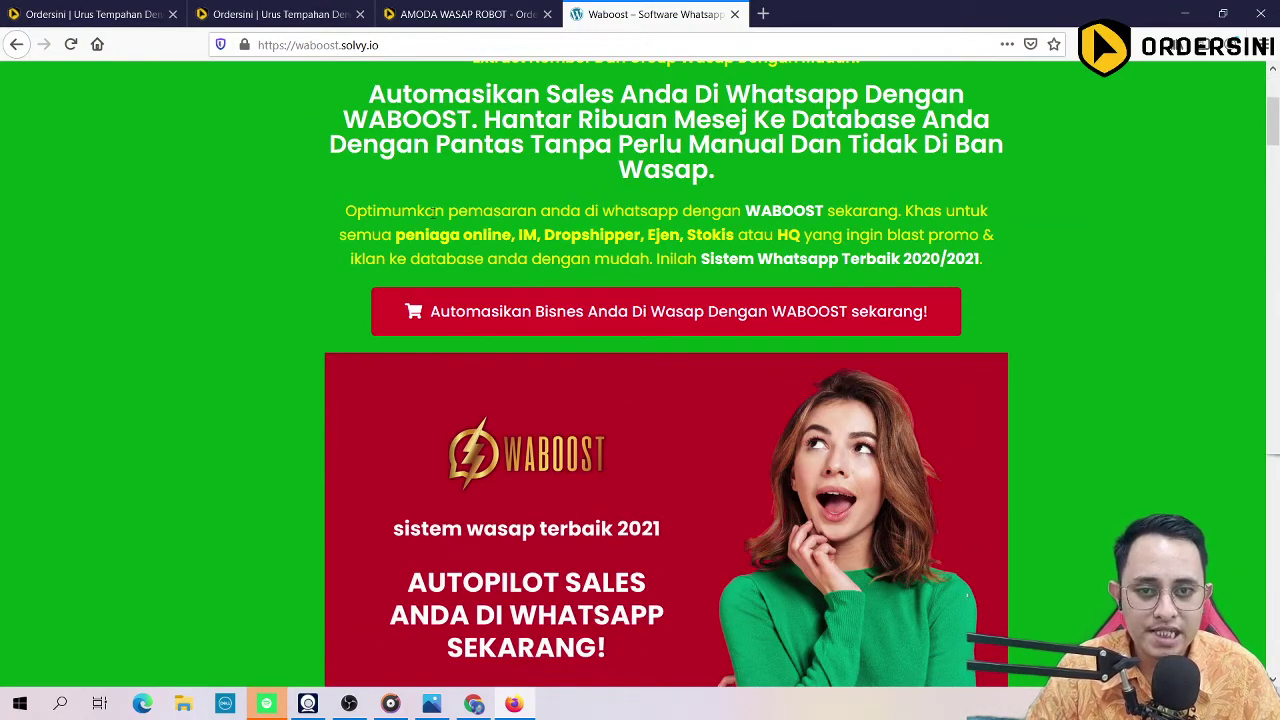
Step: Preview the WABOOST order form, then go back to the sales page
click(537, 316)
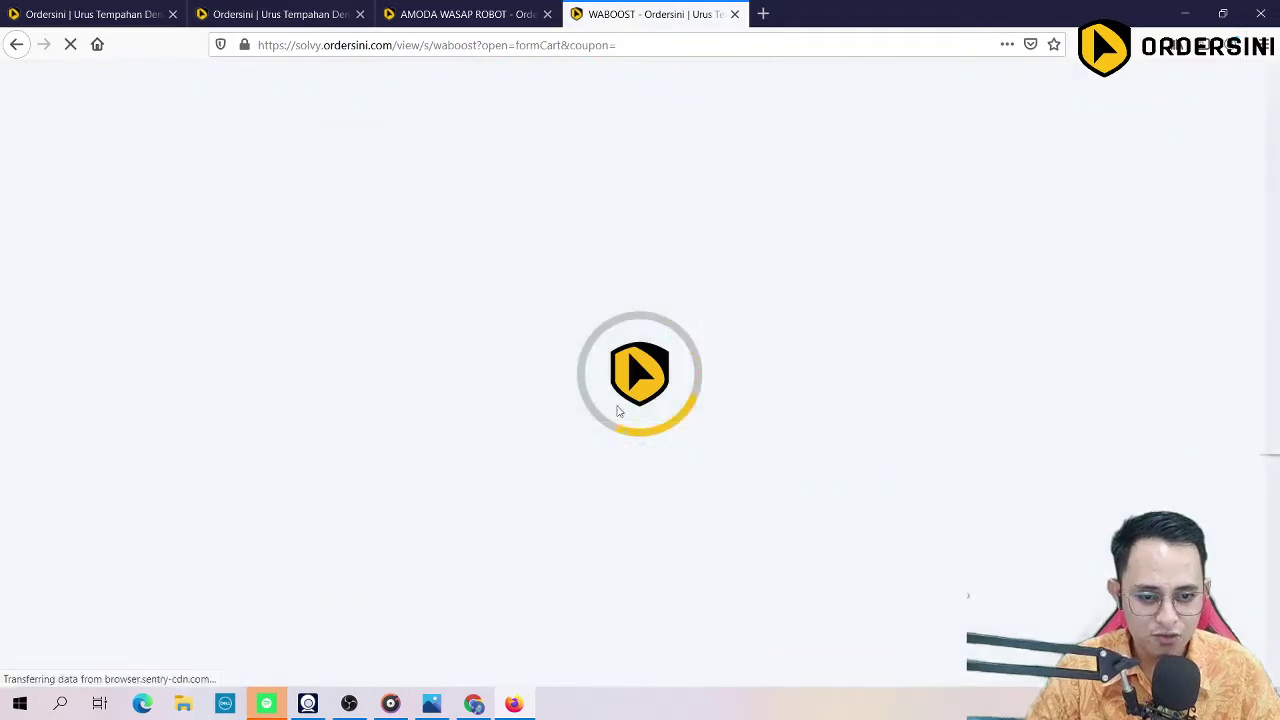
scroll(637, 425, down, 6)
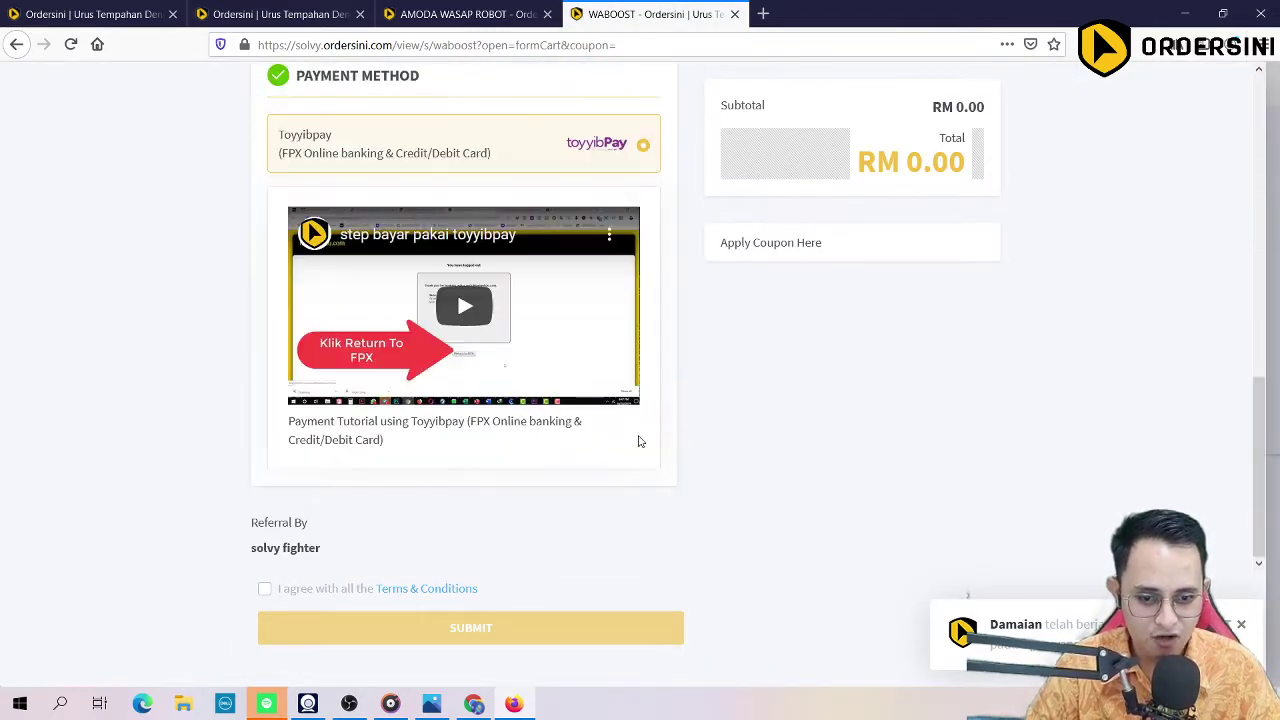
scroll(640, 437, up, 4)
click(509, 10)
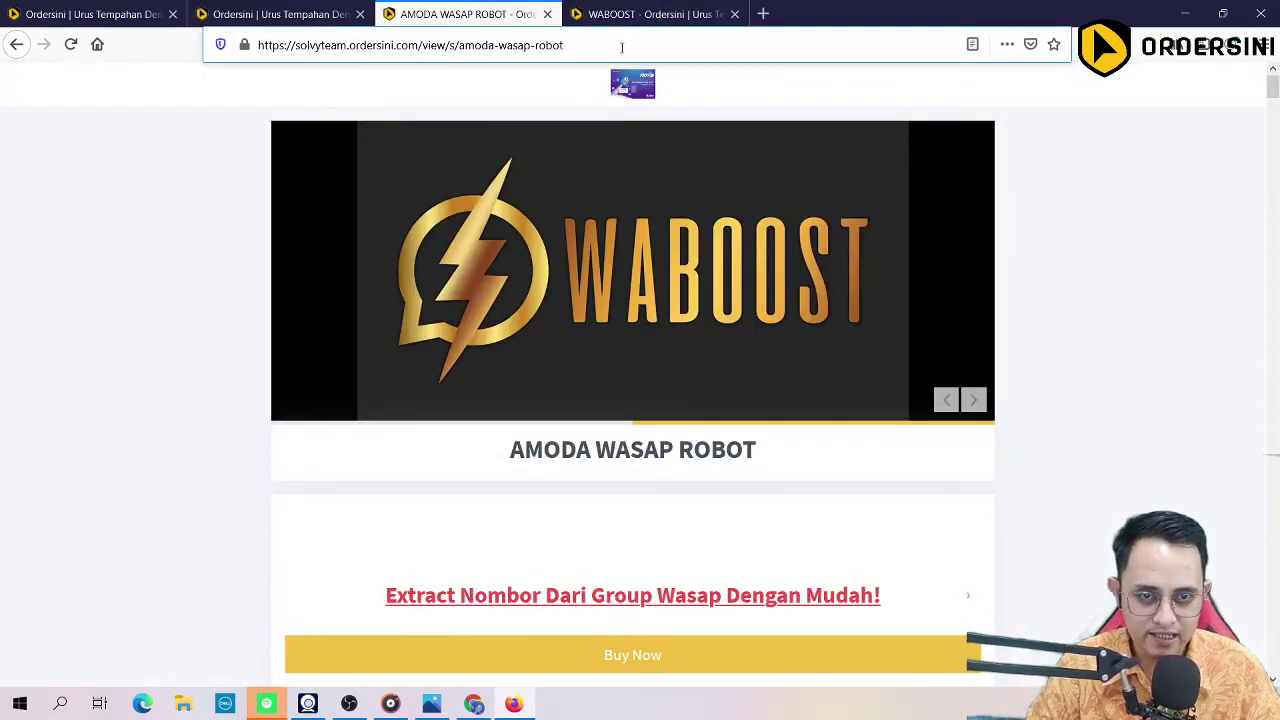
click(645, 14)
click(16, 44)
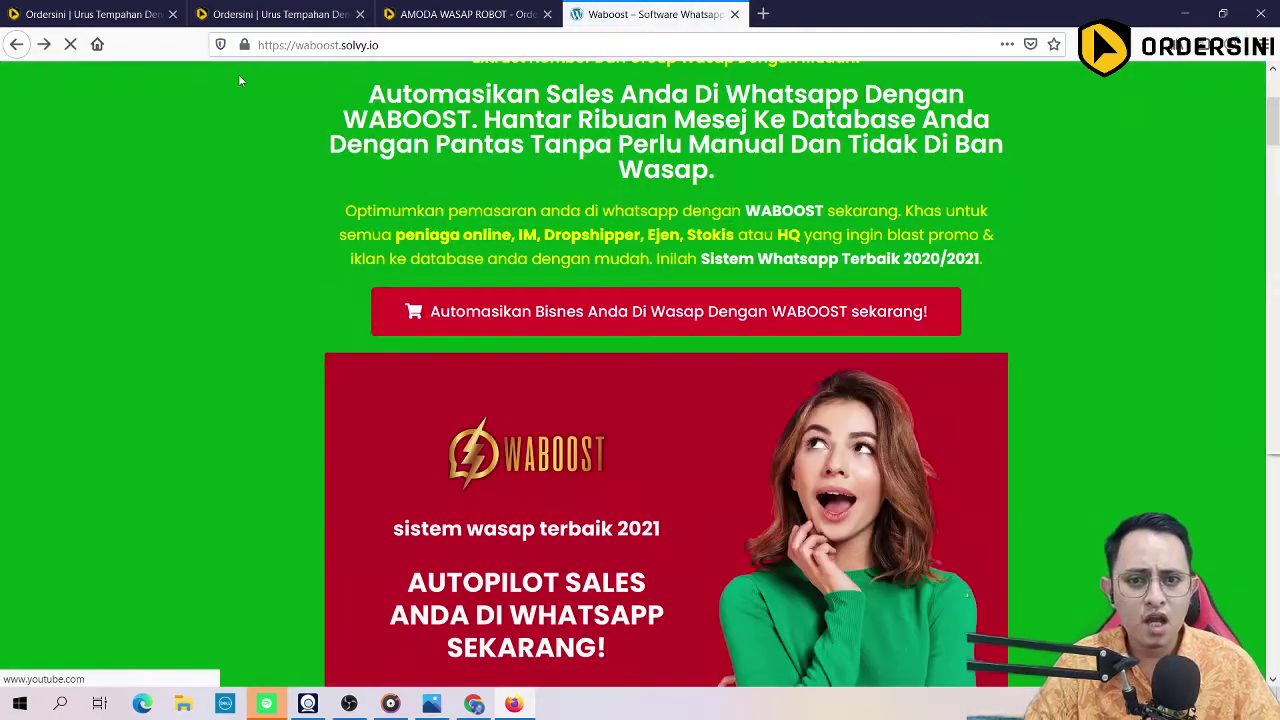
Step: Open the WABOOST order form (RM 129) from the sales page's red order button
scroll(287, 214, down, 8)
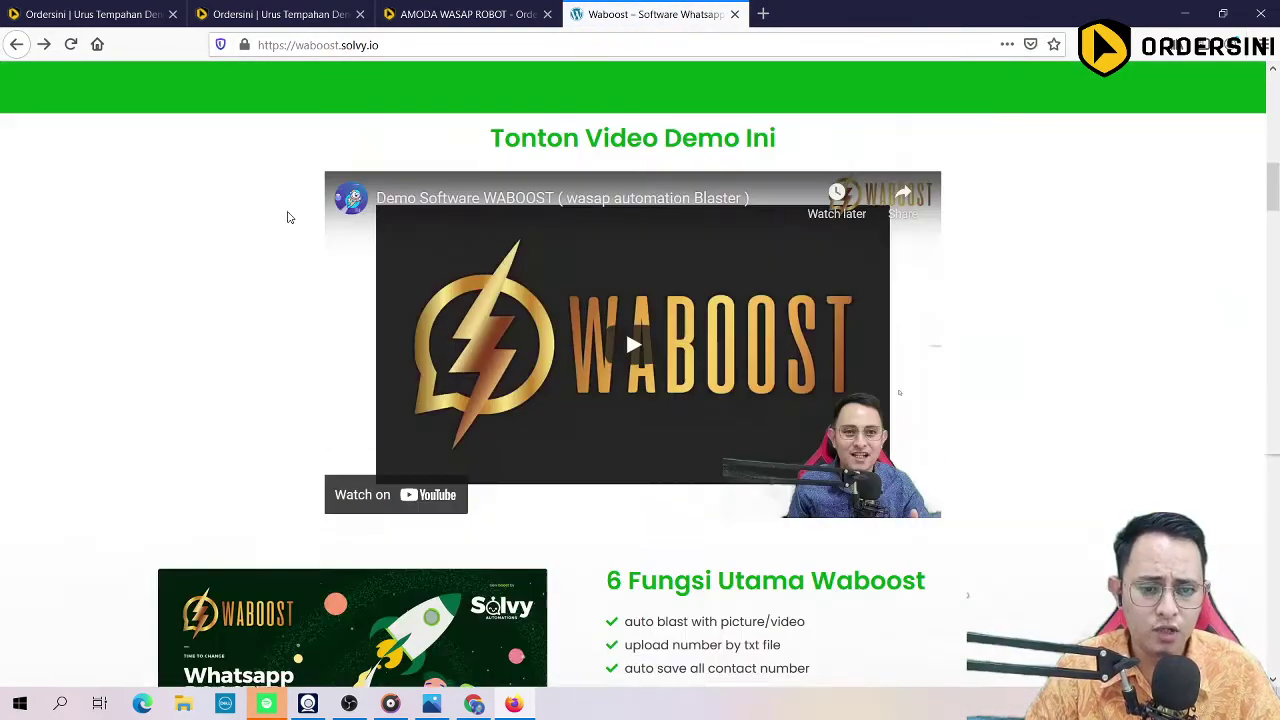
scroll(287, 217, down, 20)
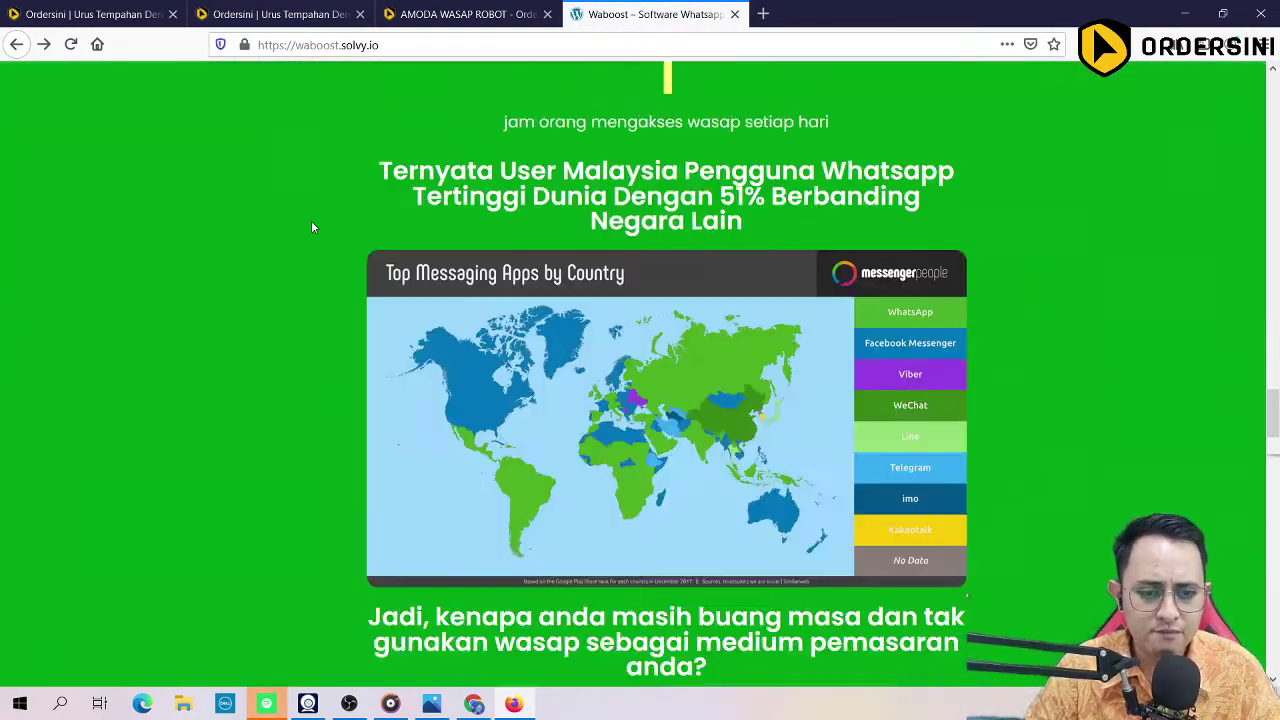
scroll(311, 235, down, 8)
scroll(400, 255, up, 3)
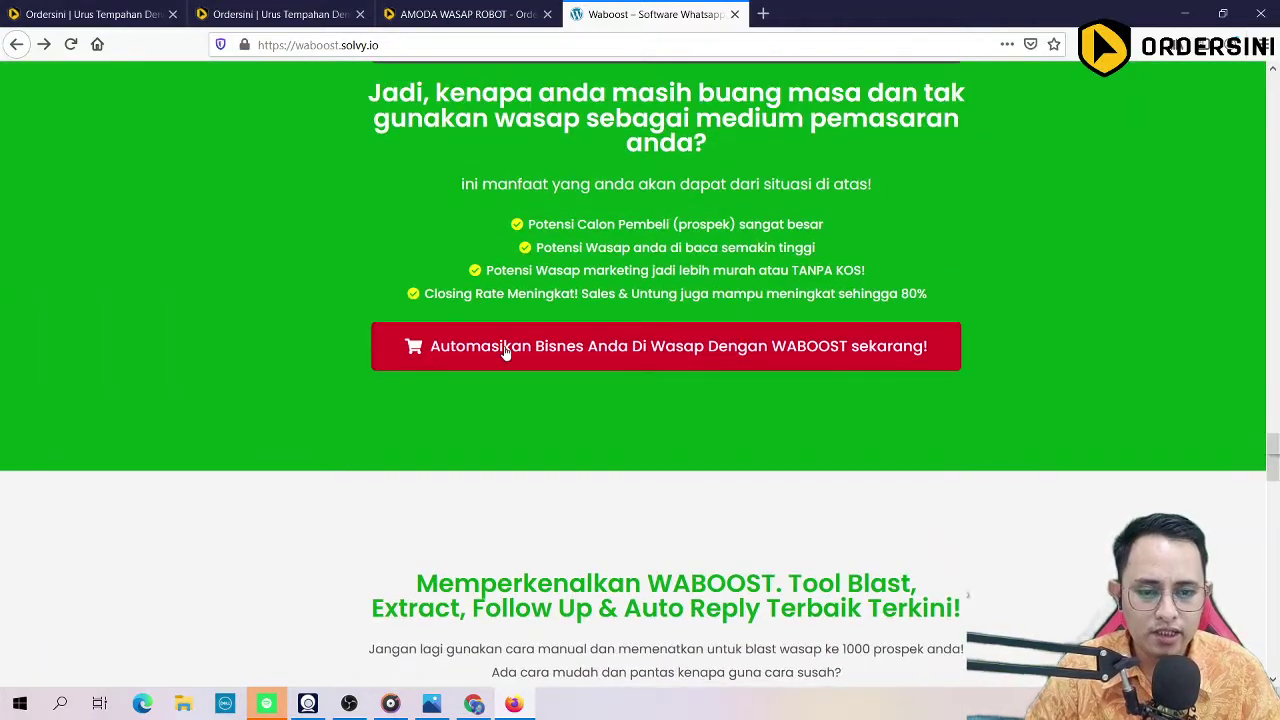
click(634, 350)
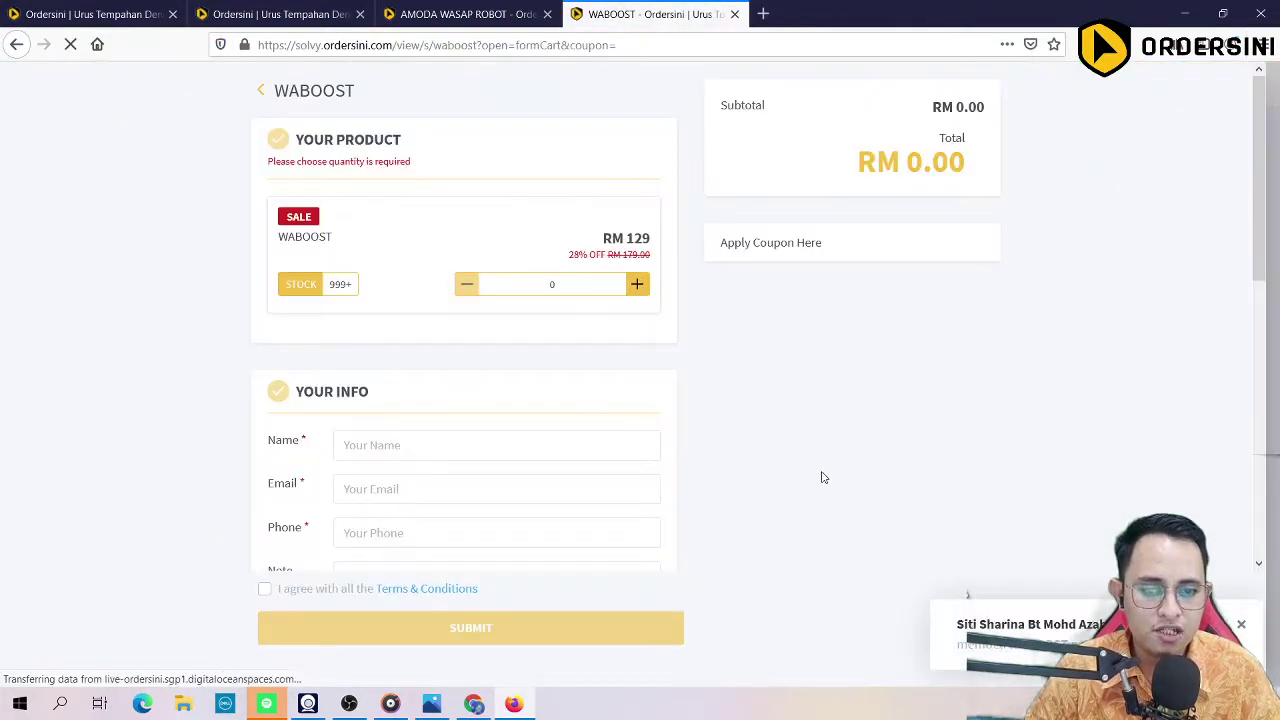
Step: Look over the WABOOST order form, then close its tab to reveal AMODA WASAP ROBOT
scroll(430, 310, down, 7)
scroll(290, 350, up, 6)
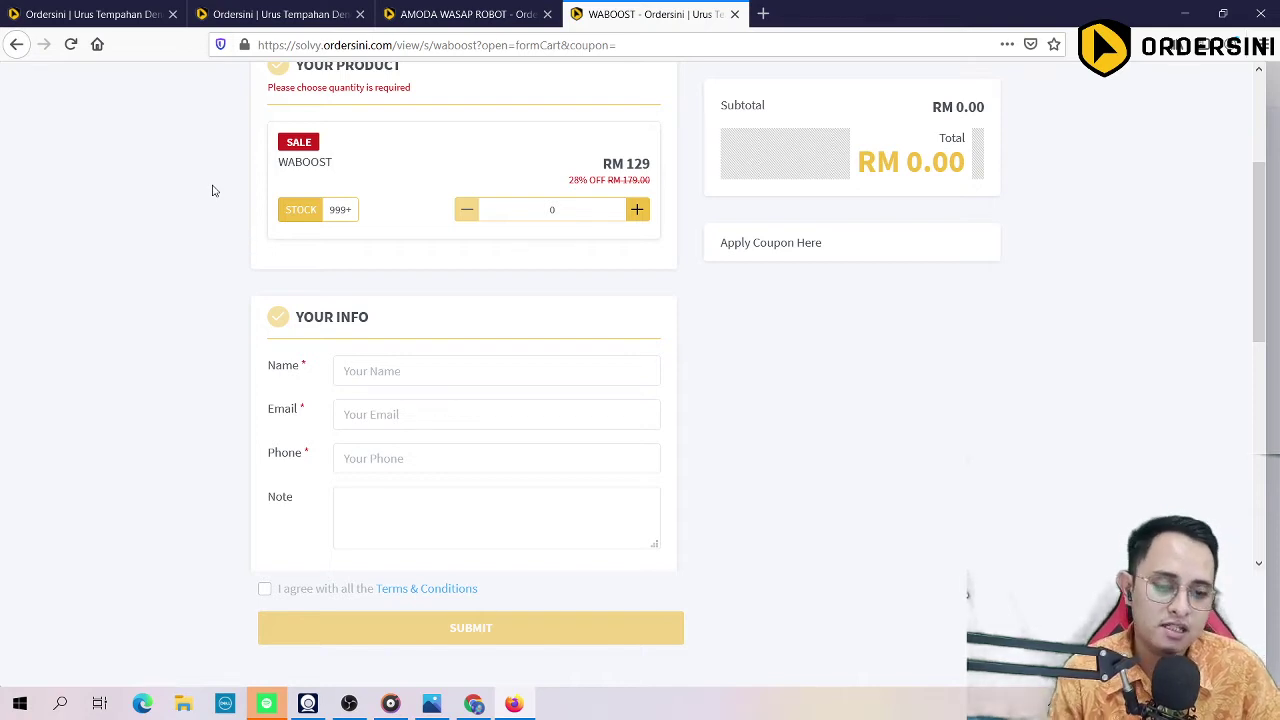
click(734, 14)
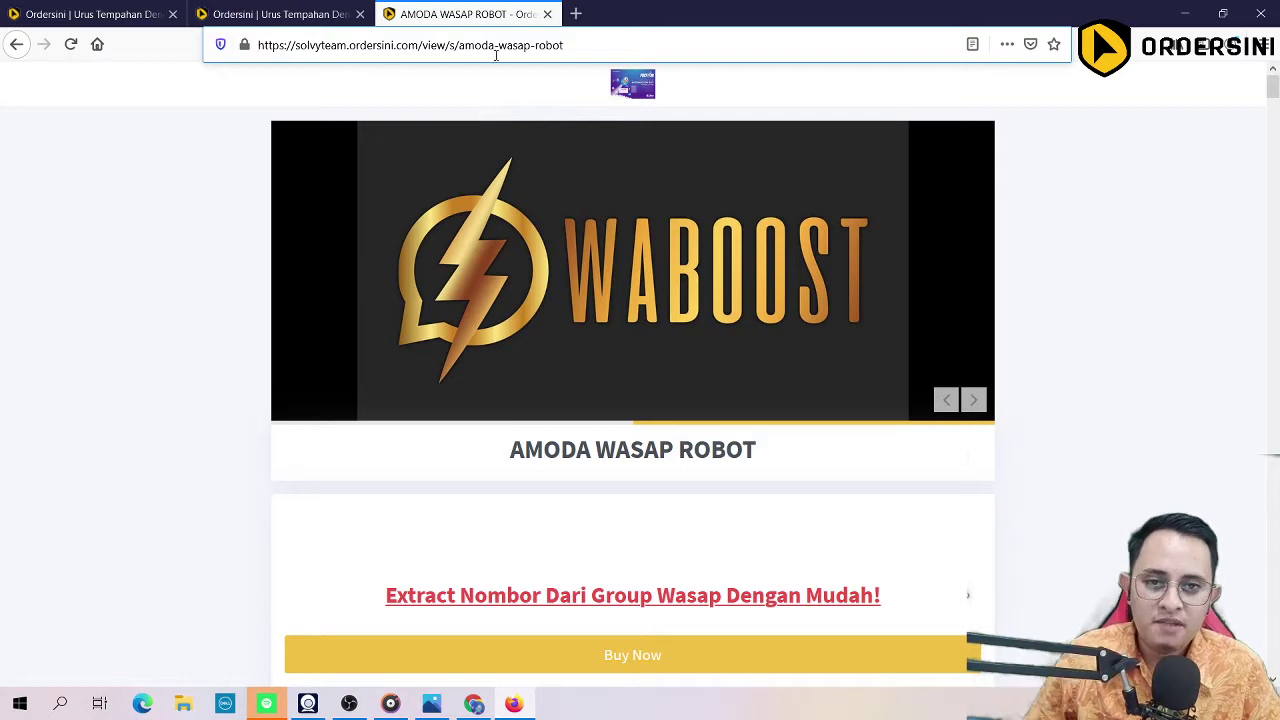
Step: Highlight the entire AMODA WASAP ROBOT product page URL in the address bar
click(618, 50)
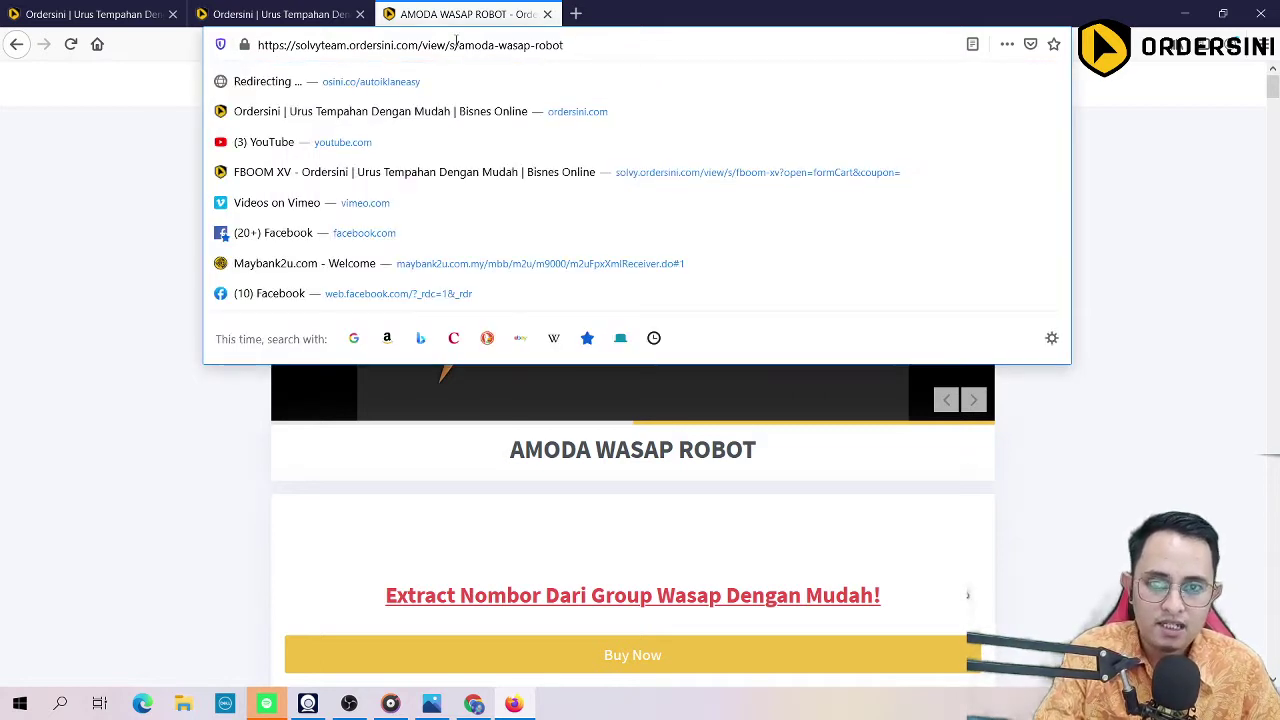
key(ctrl+a)
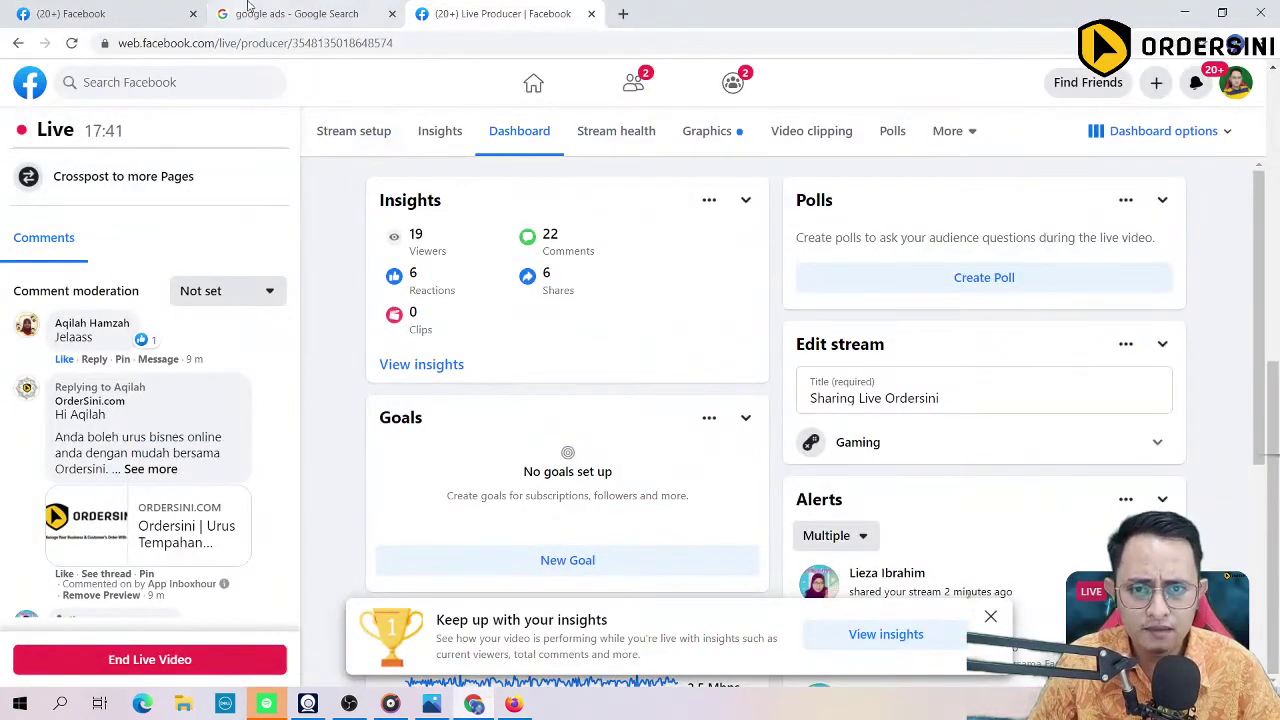
Step: From the Google homepage, search for 'software whatsapp blaster'
click(250, 10)
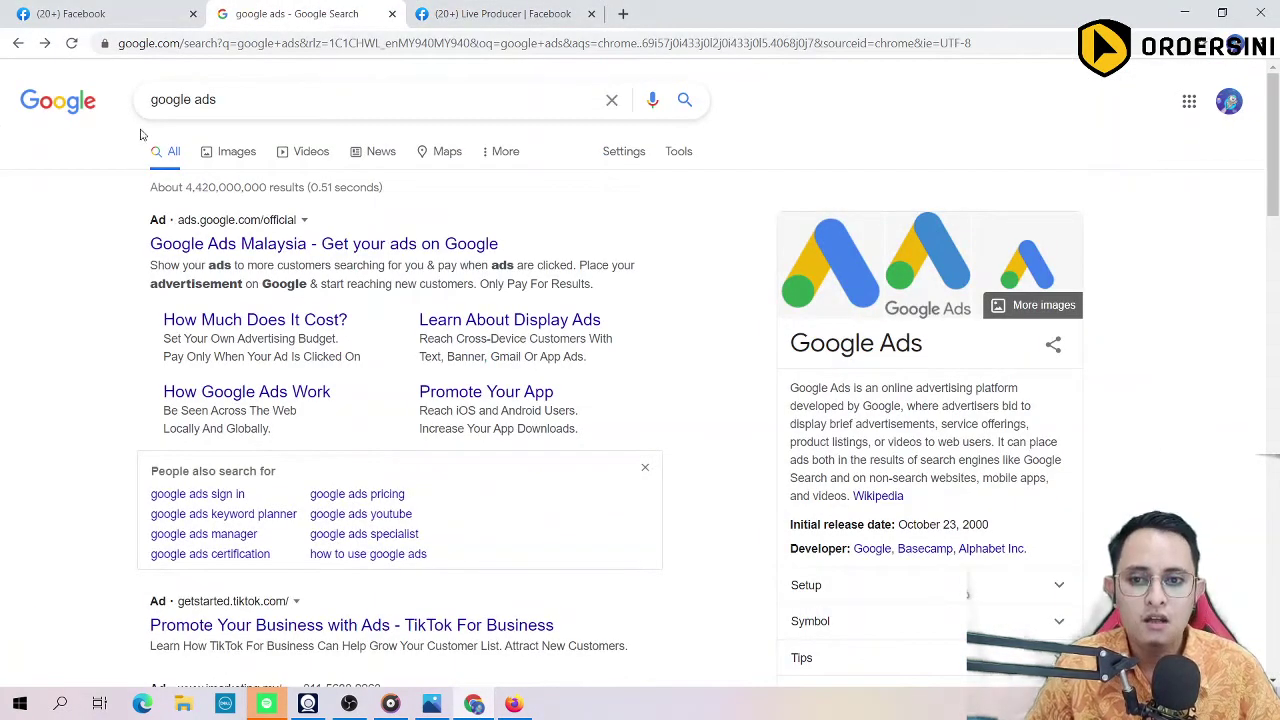
click(36, 101)
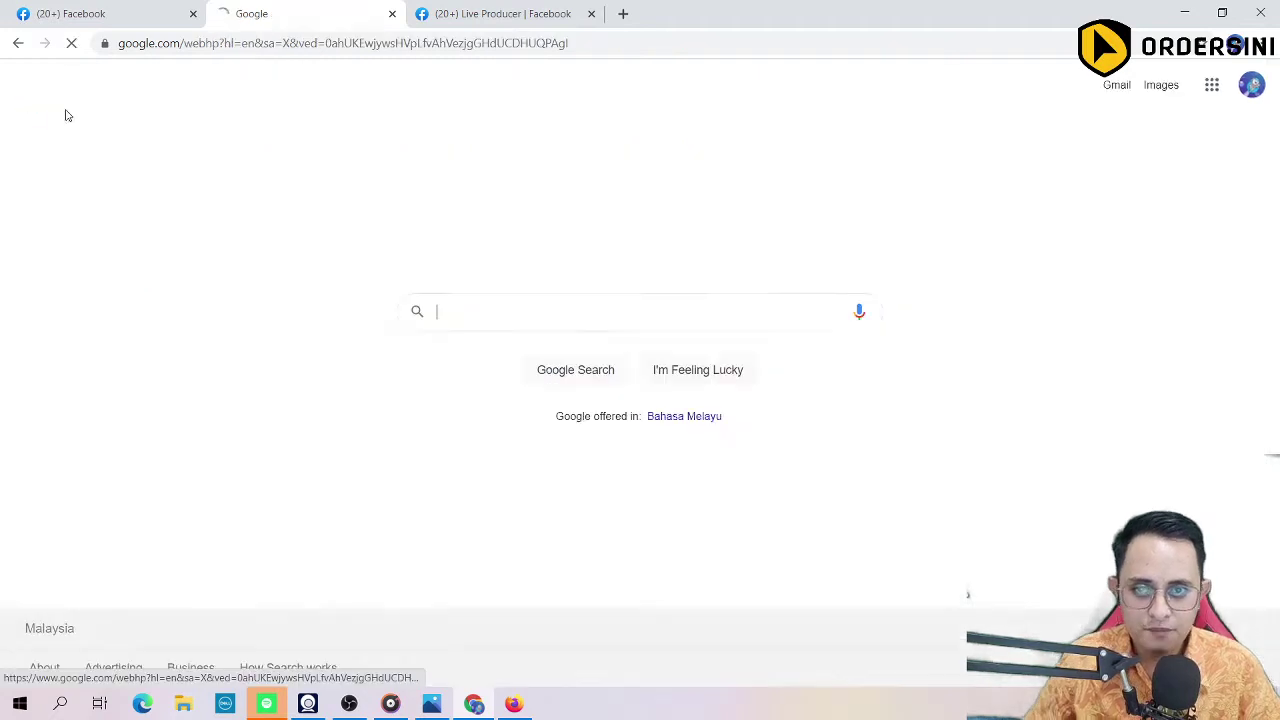
click(473, 305)
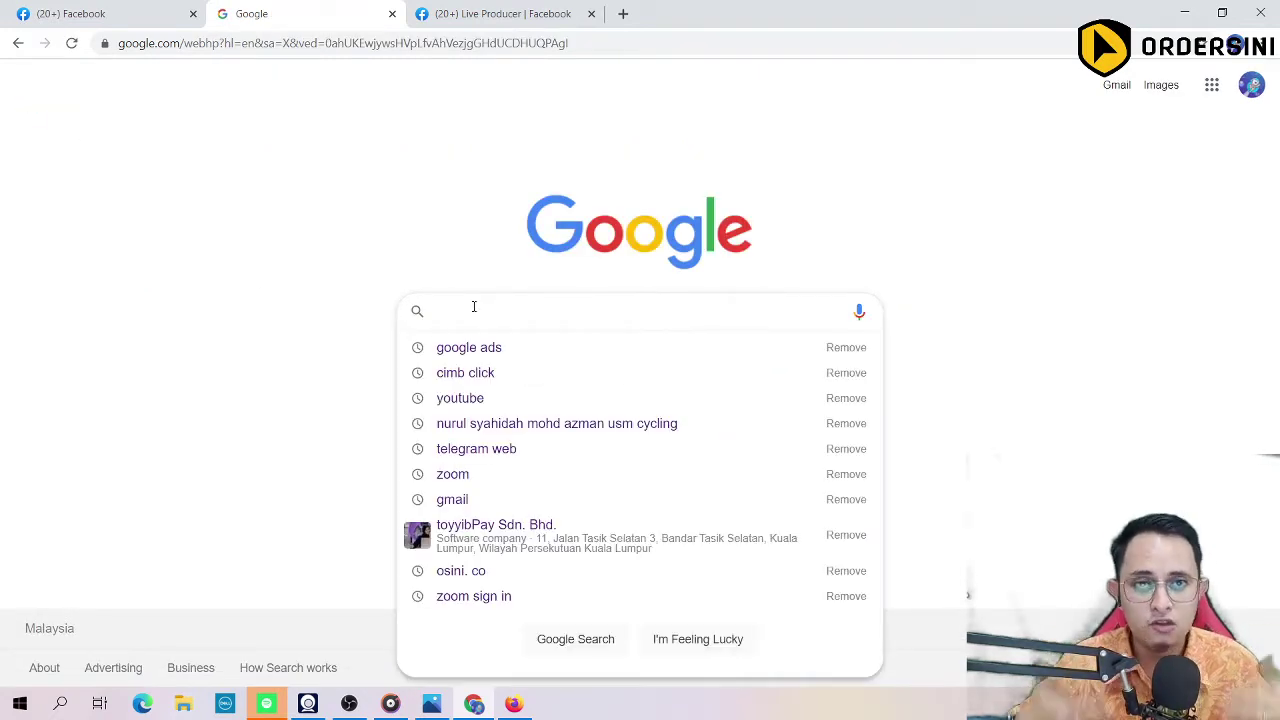
text(w)
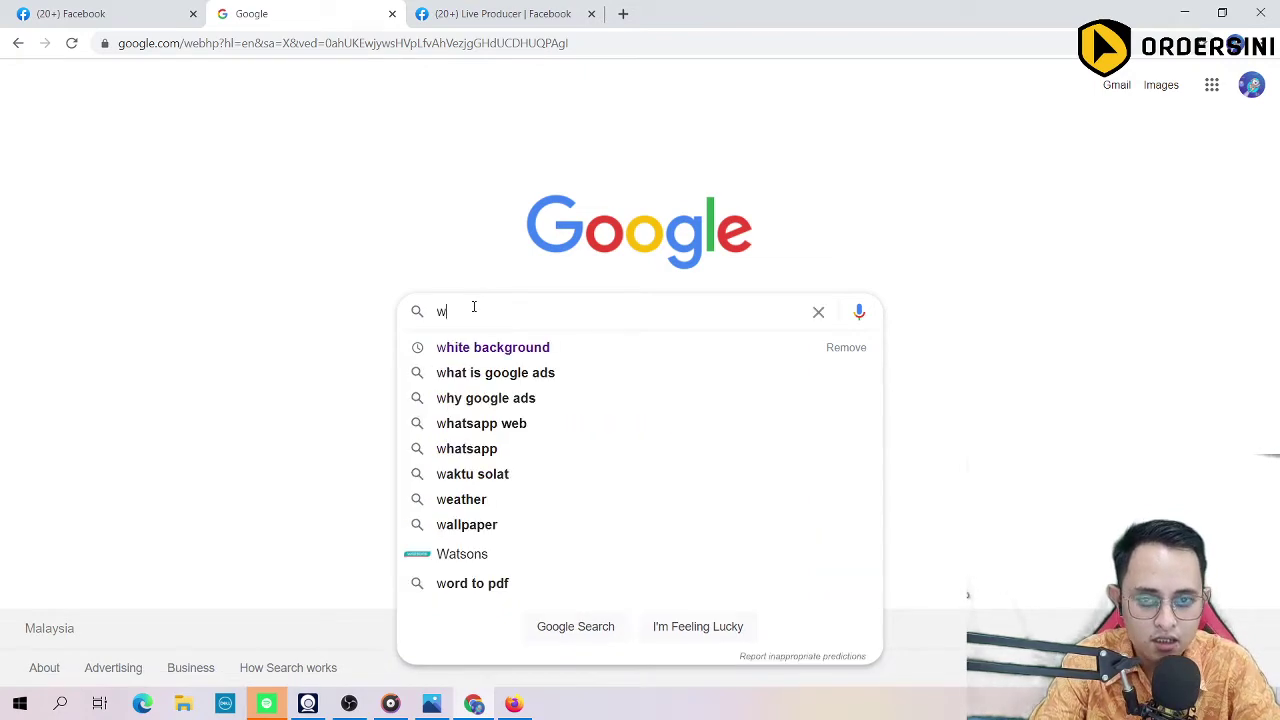
text(softwa)
key(BackSpace)
key(BackSpace)
key(BackSpace)
key(BackSpace)
key(BackSpace)
key(BackSpace)
key(BackSpace)
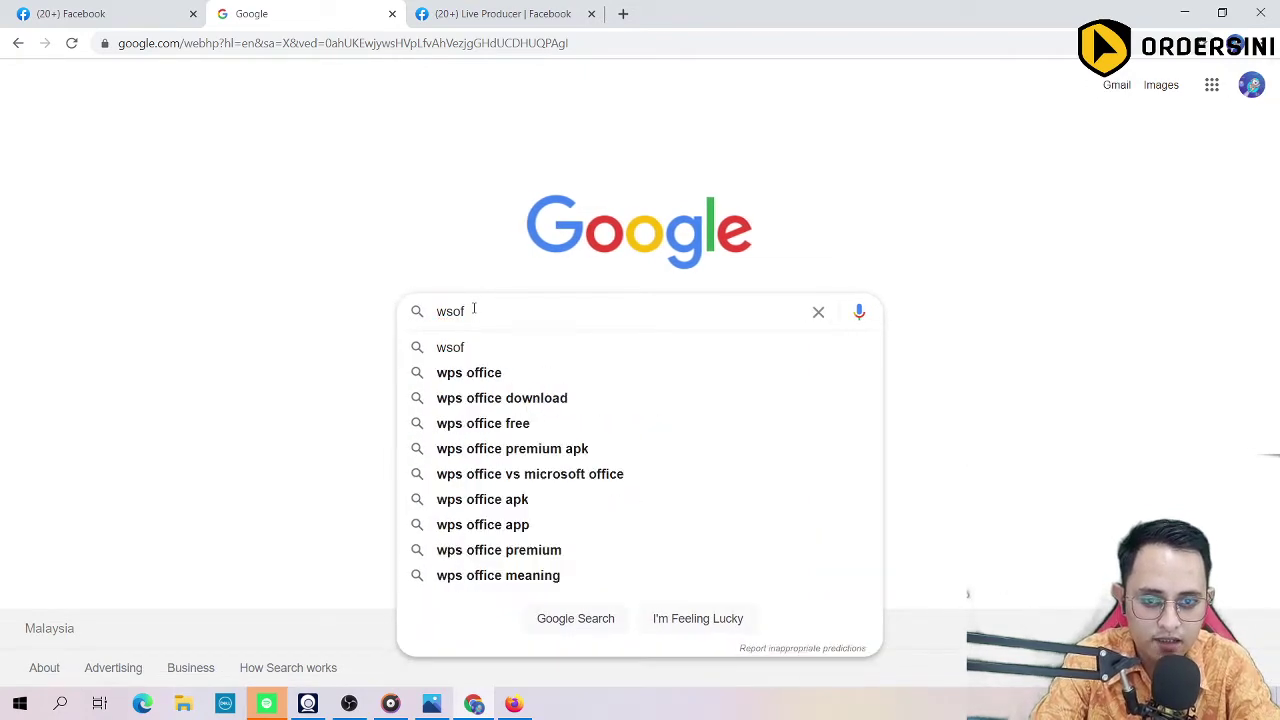
text(softwar)
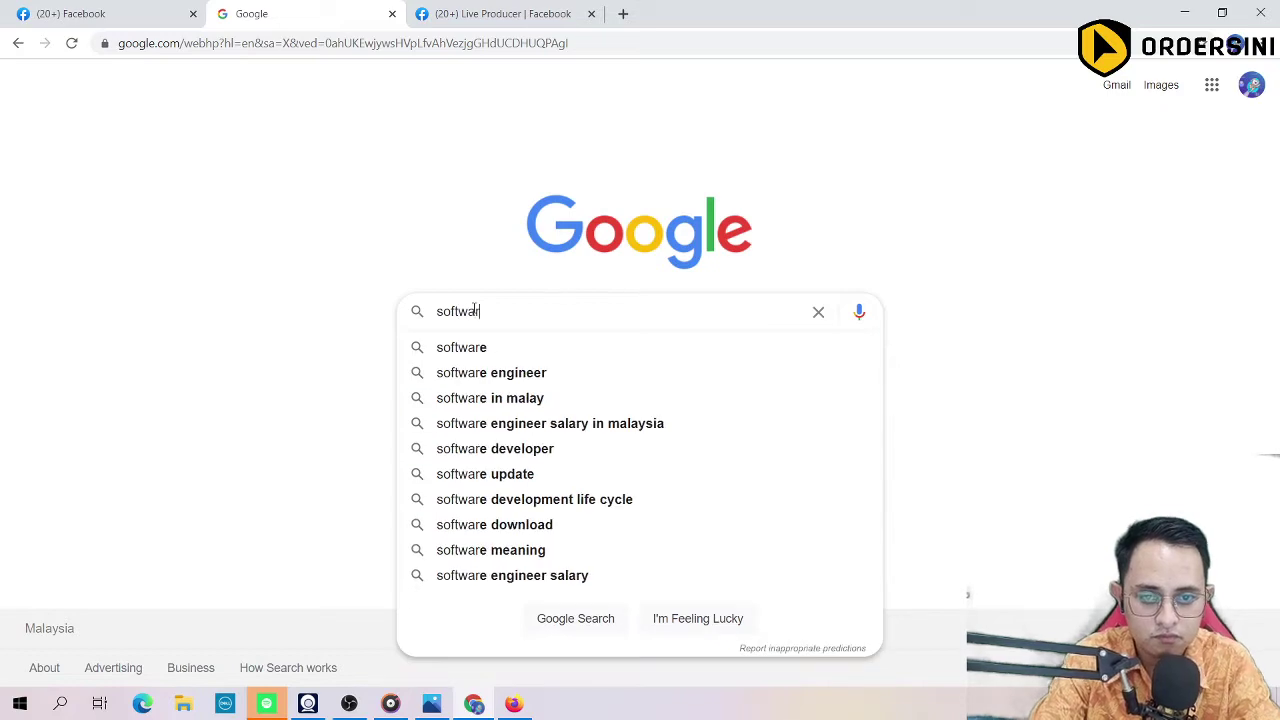
text(e whats)
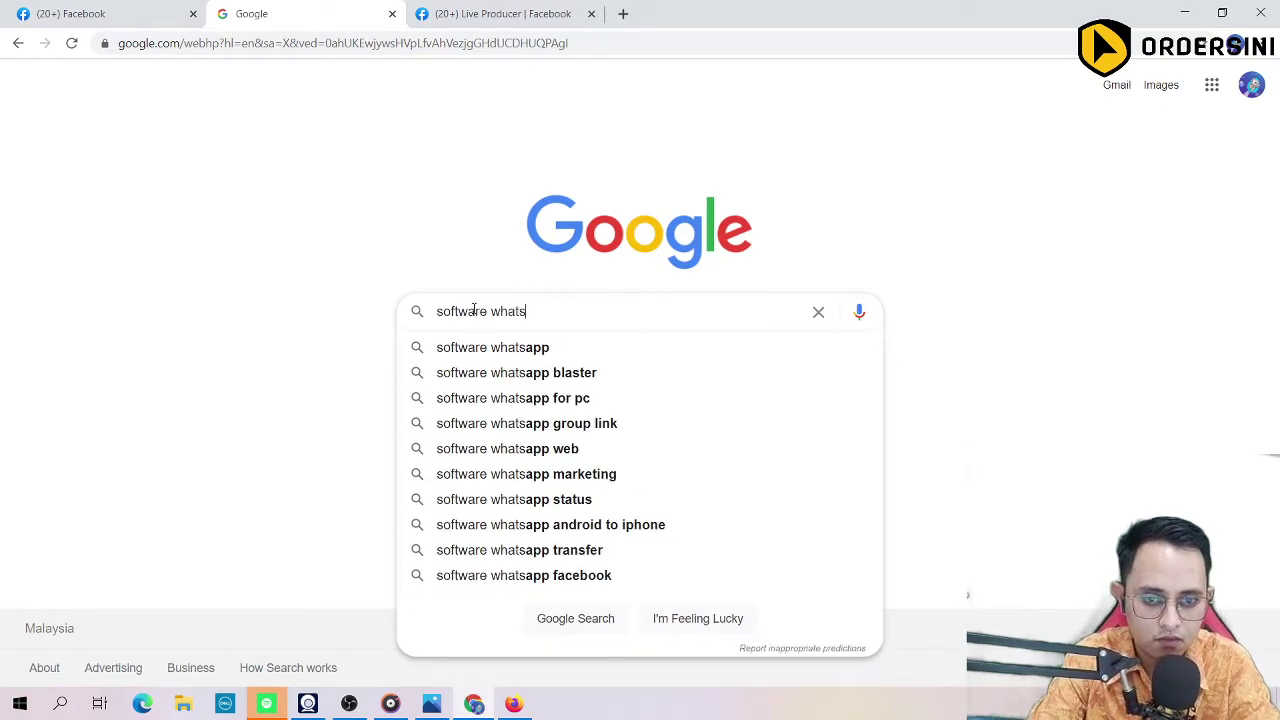
click(489, 372)
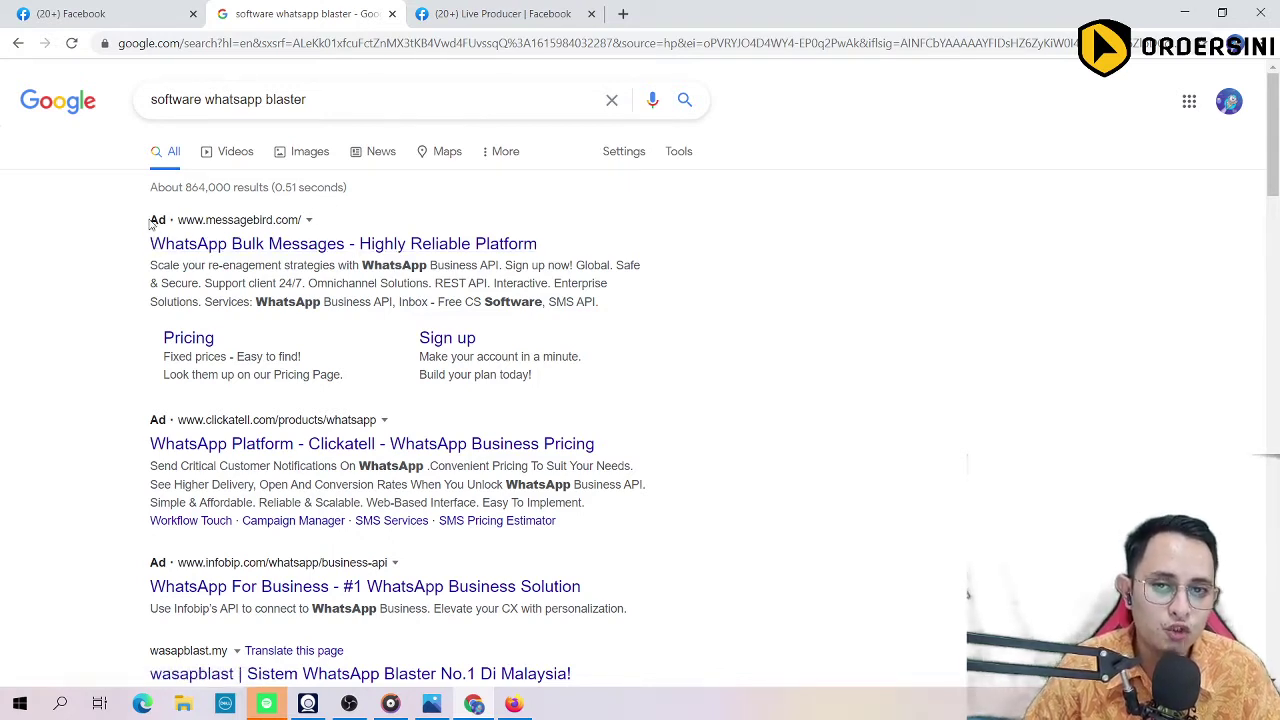
Step: Scroll through the 'software whatsapp blaster' results and their competing ads
scroll(132, 335, down, 5)
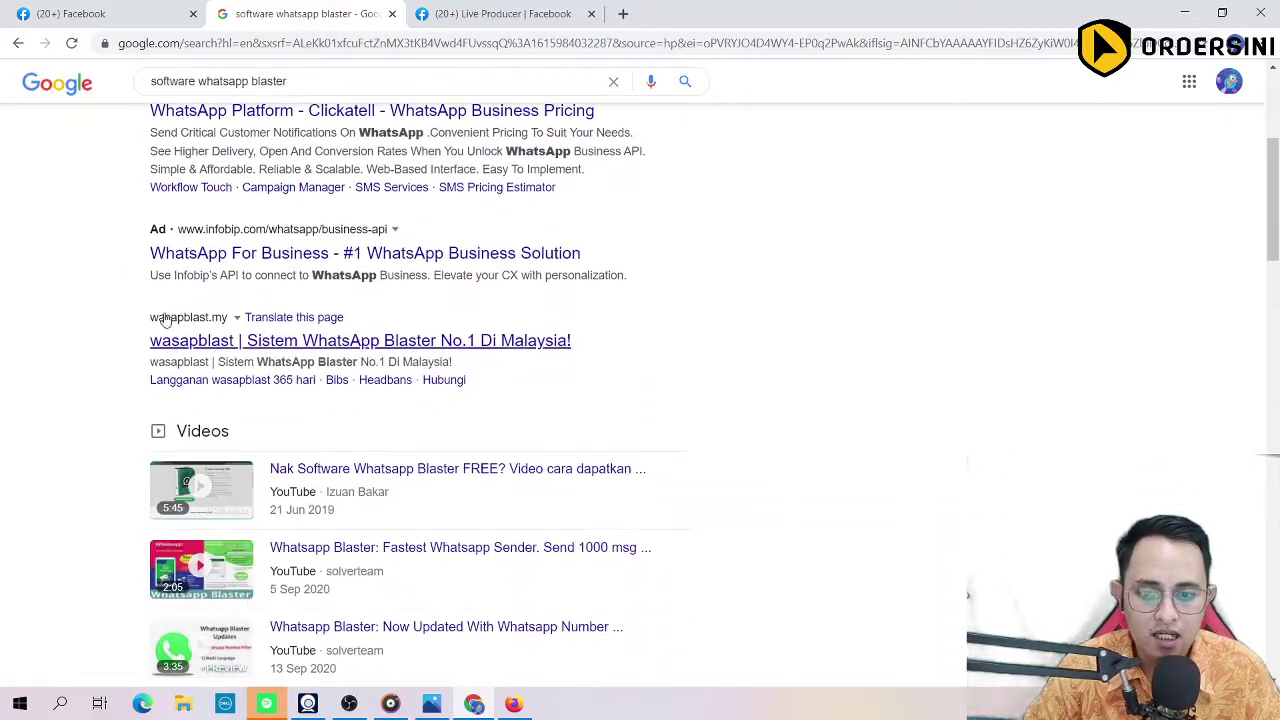
scroll(132, 340, down, 3)
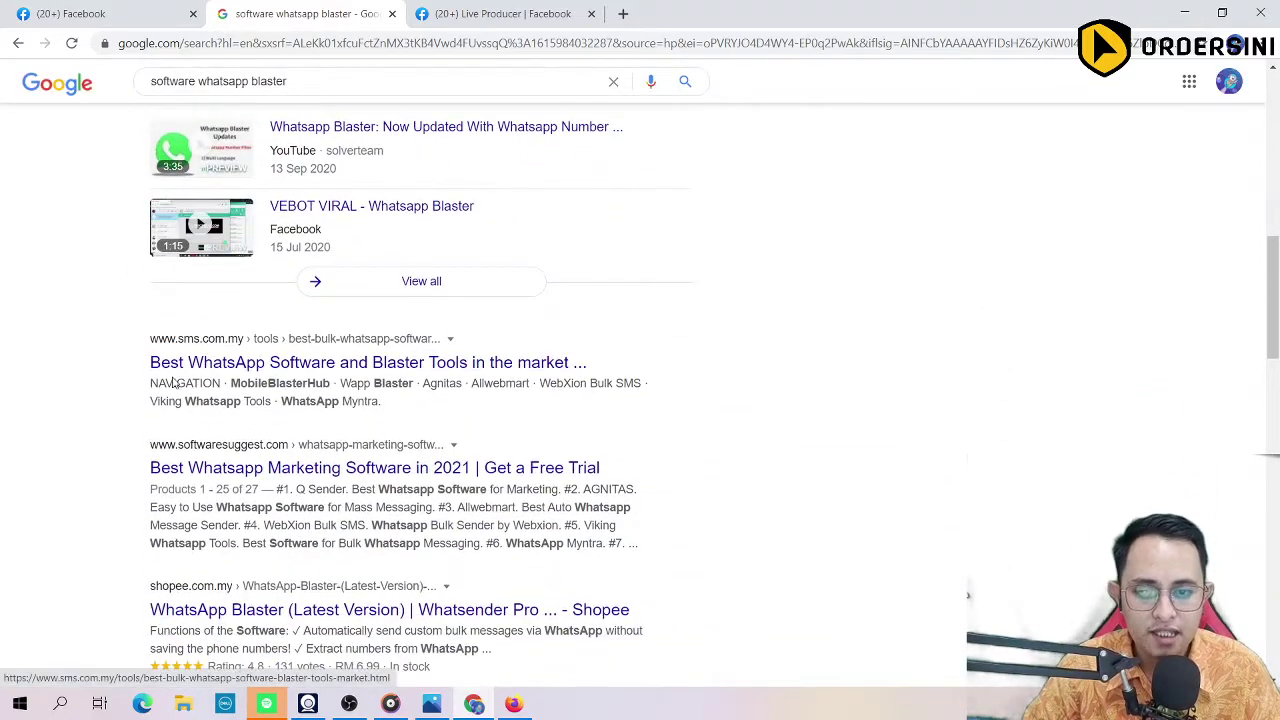
scroll(170, 385, down, 1)
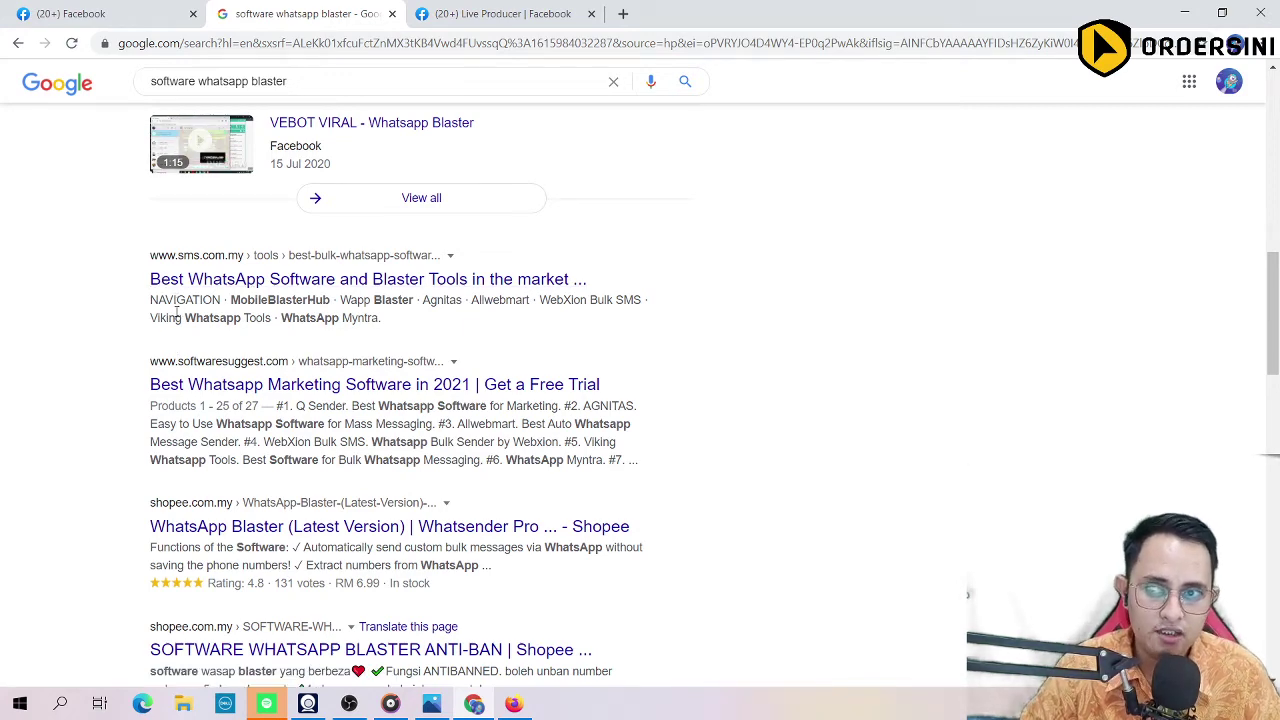
scroll(176, 313, down, 3)
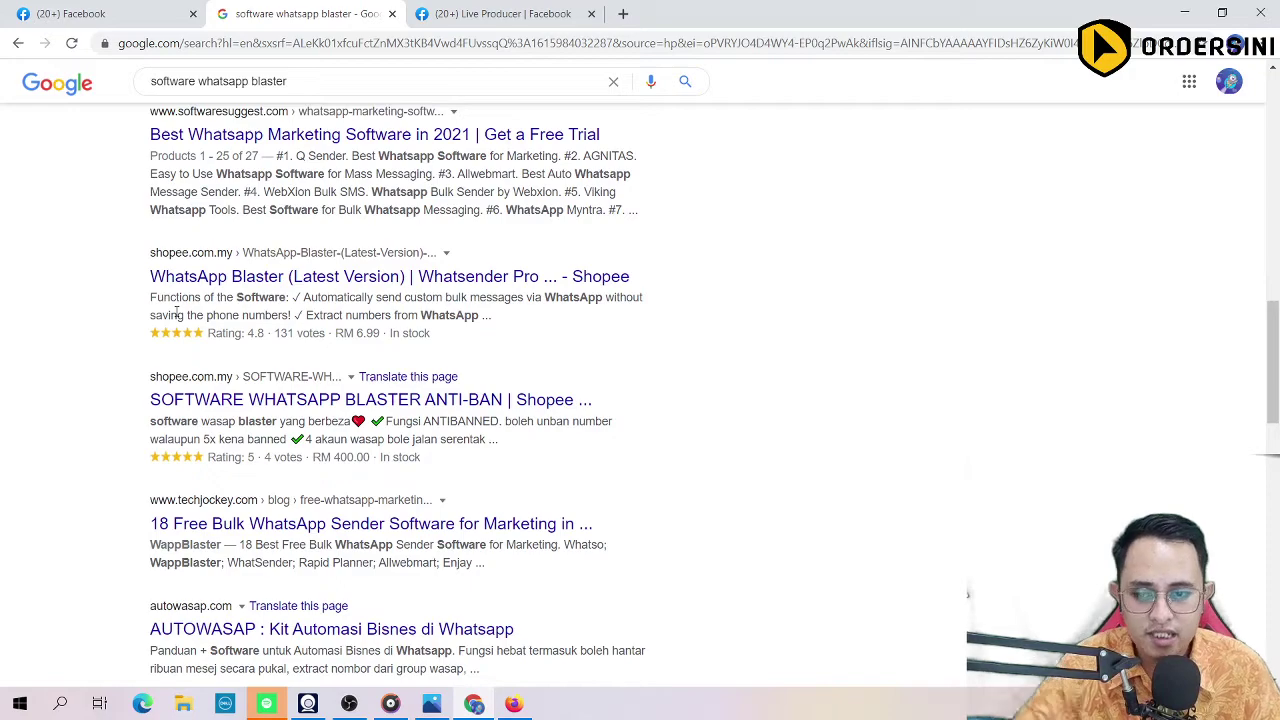
scroll(176, 313, down, 2)
scroll(170, 280, up, 12)
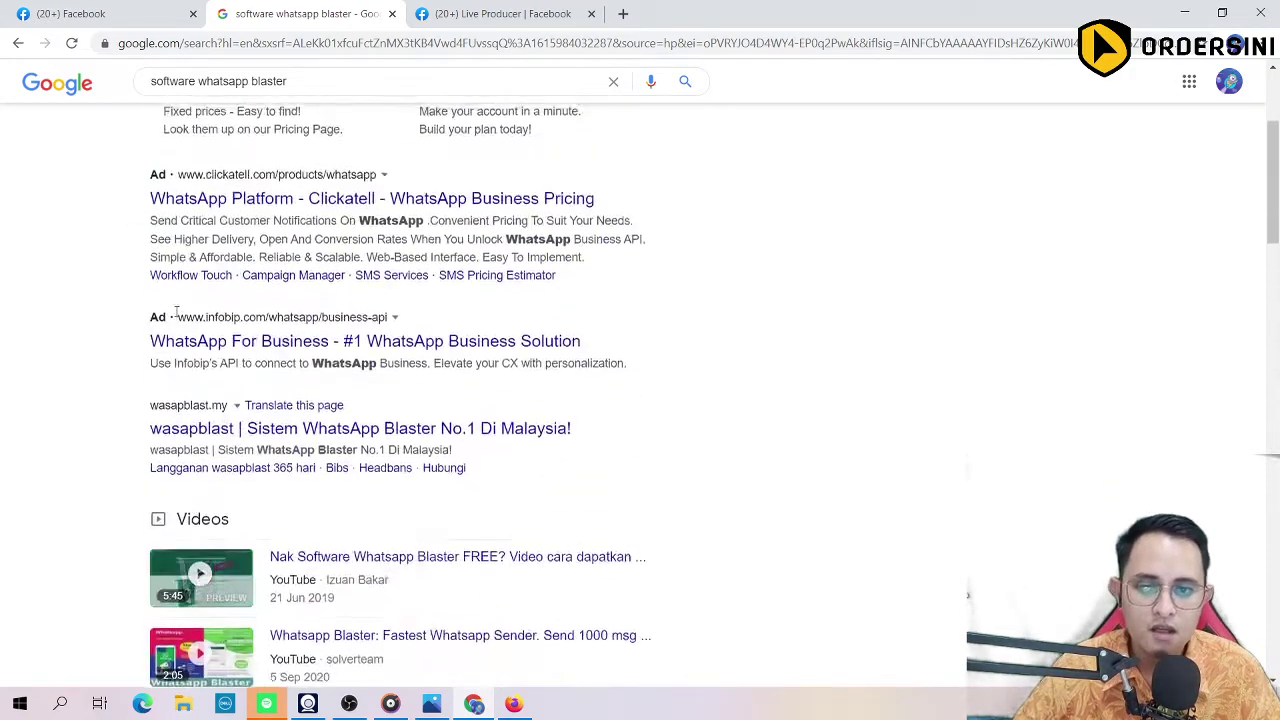
scroll(163, 430, down, 3)
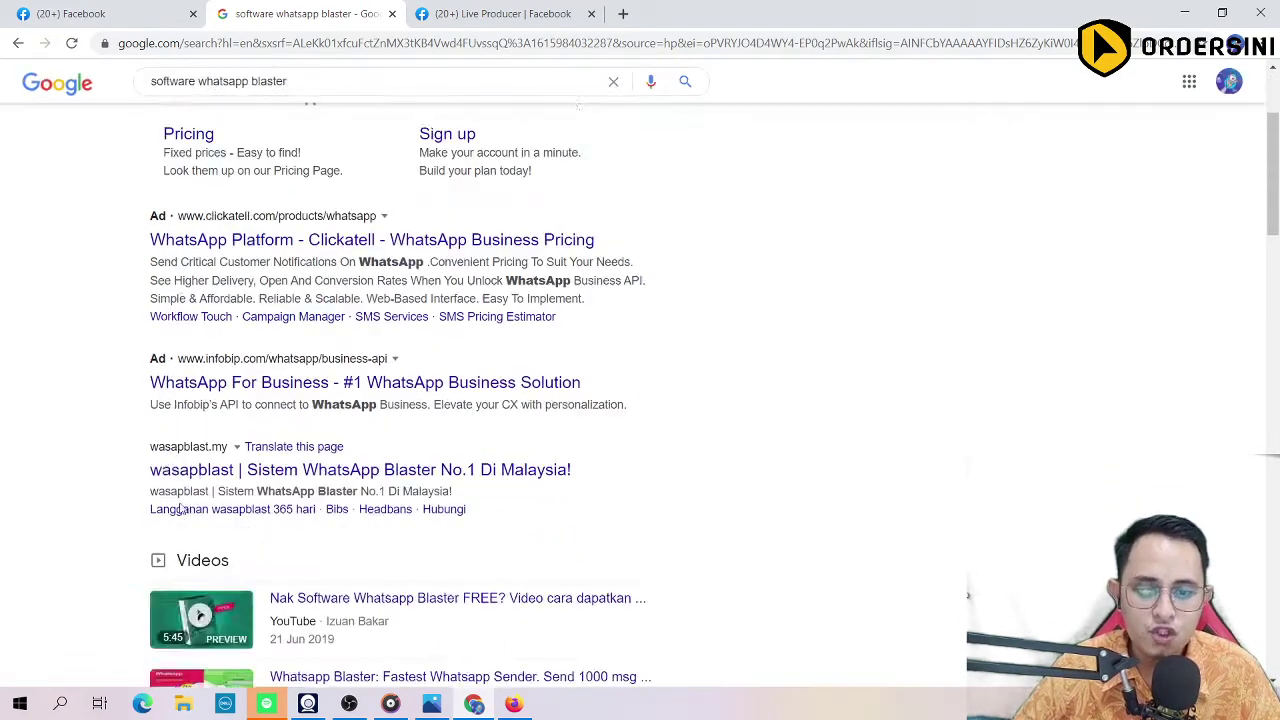
scroll(409, 320, up, 3)
scroll(409, 320, down, 8)
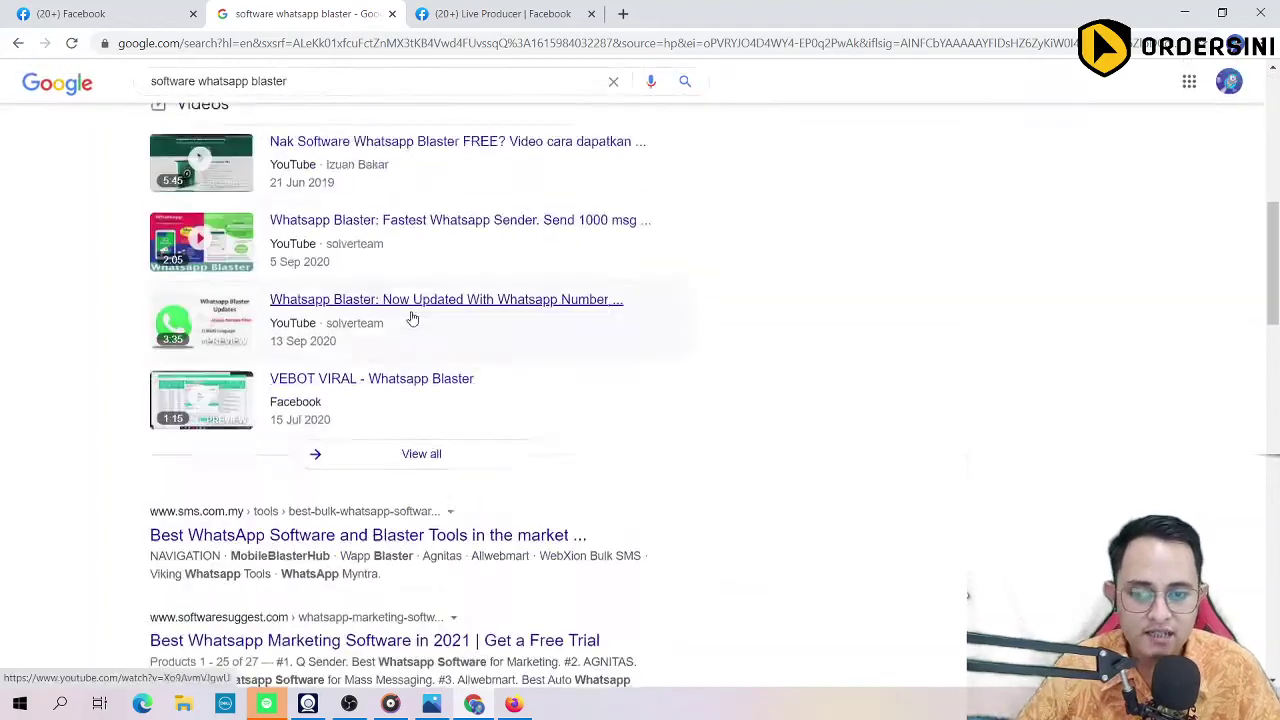
scroll(415, 314, up, 8)
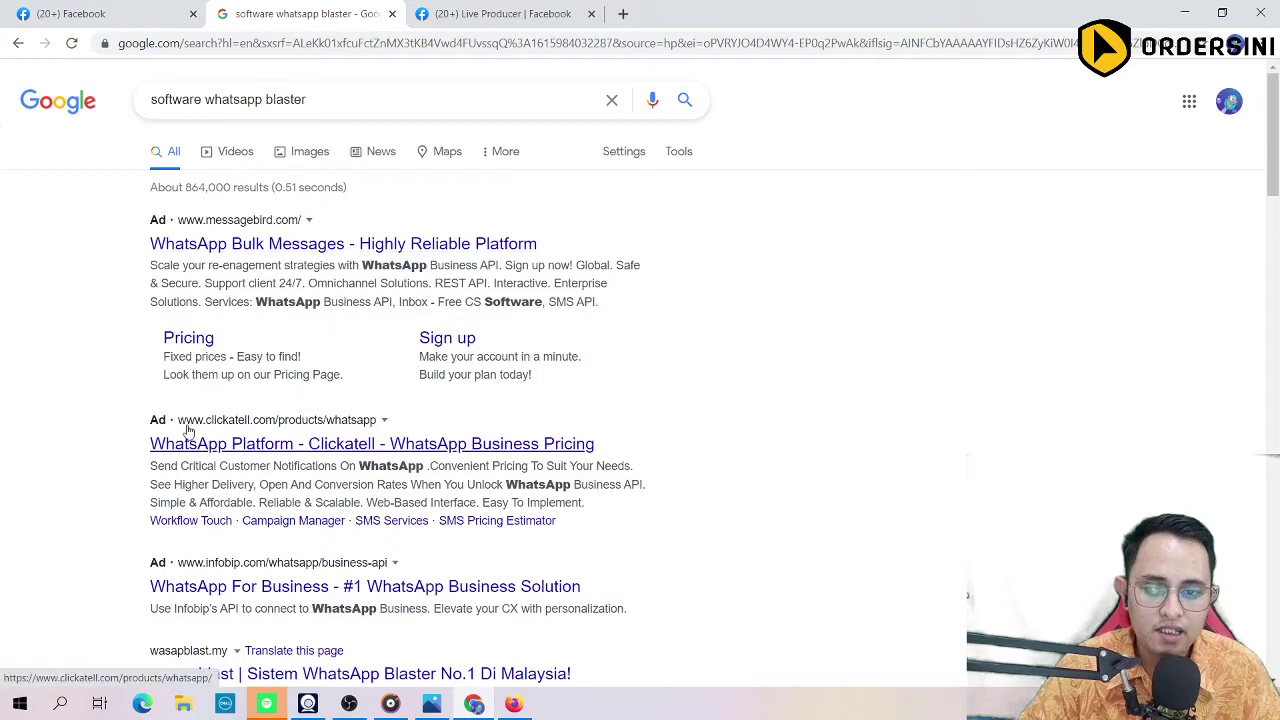
scroll(155, 537, down, 20)
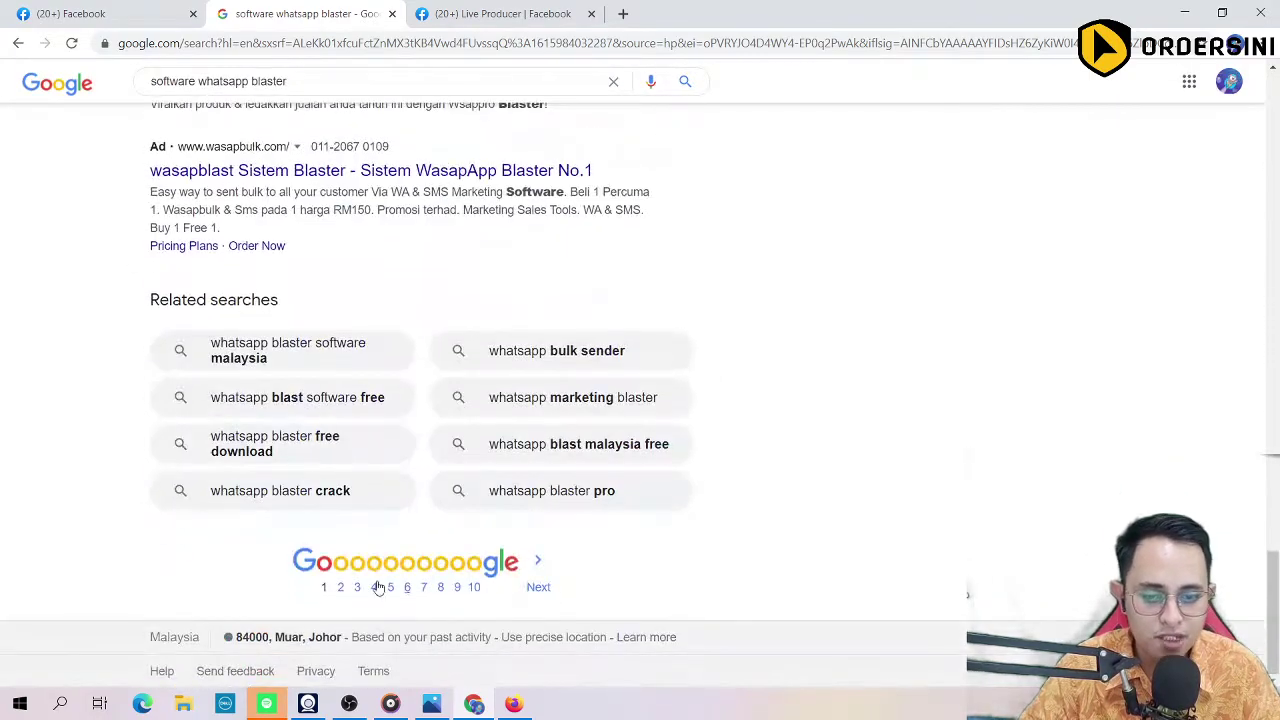
Step: Check page 2 of the results, return to page 1, then switch to Facebook
click(339, 588)
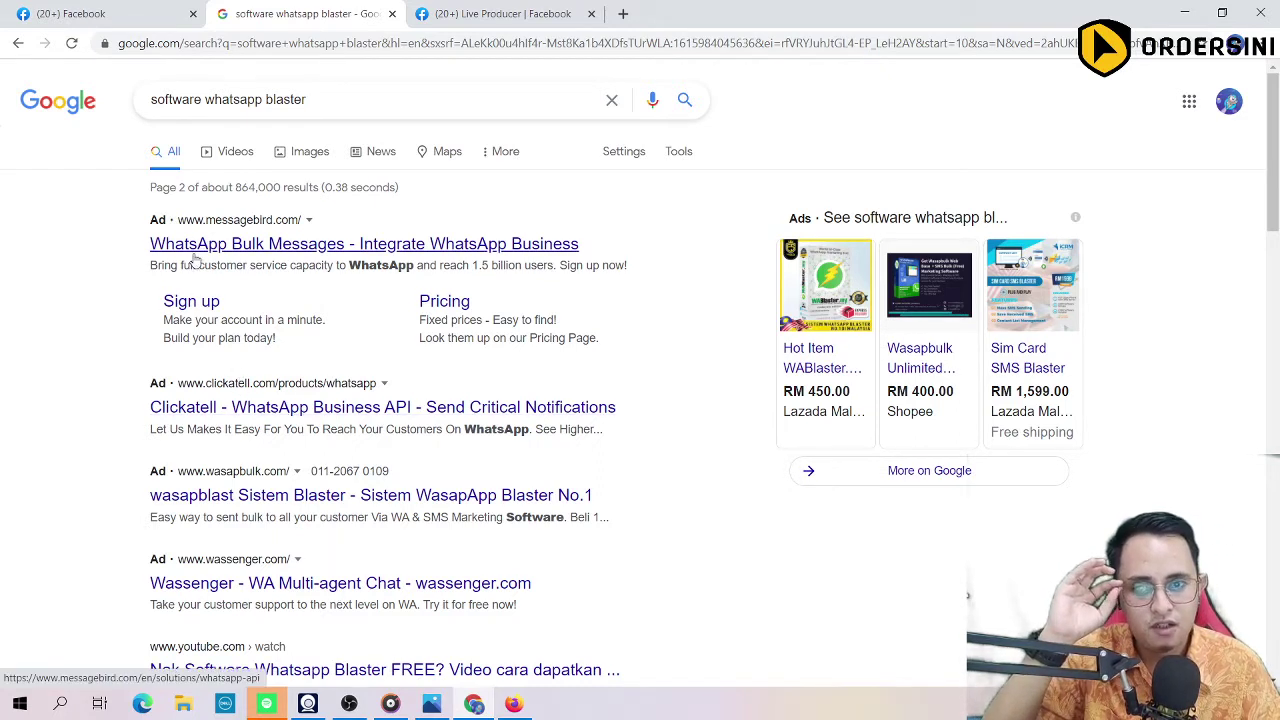
click(20, 47)
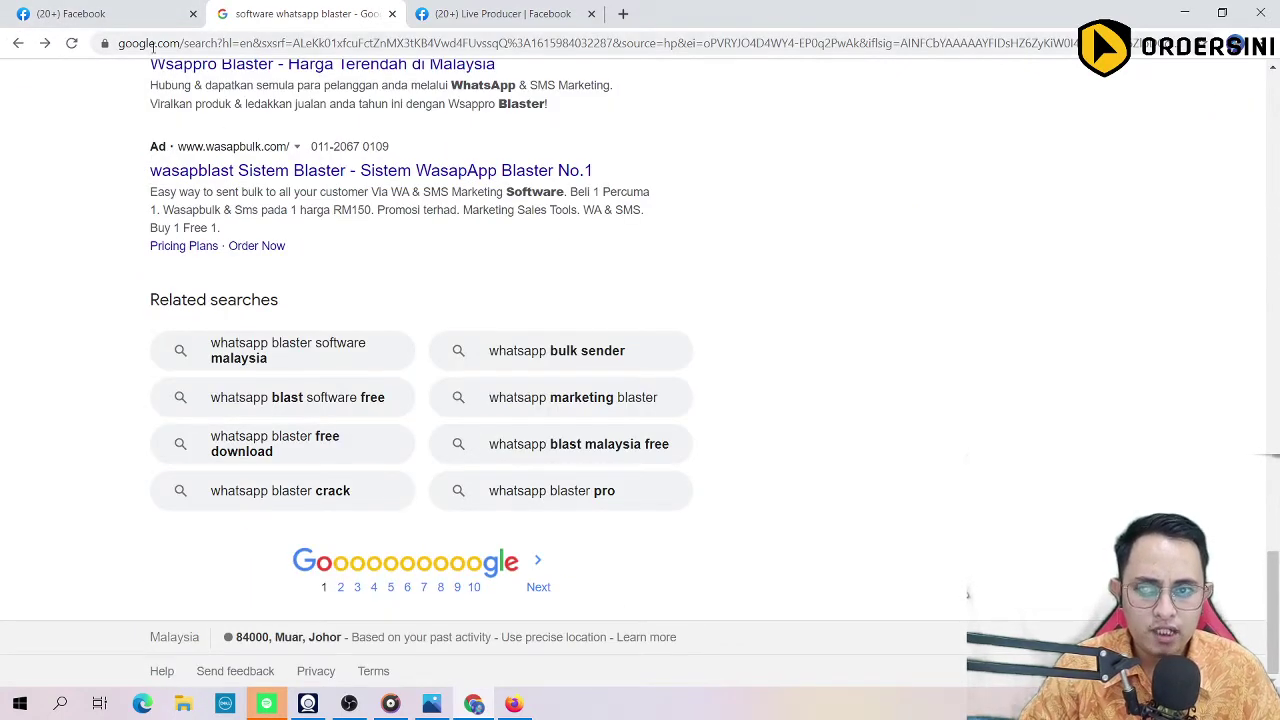
click(70, 14)
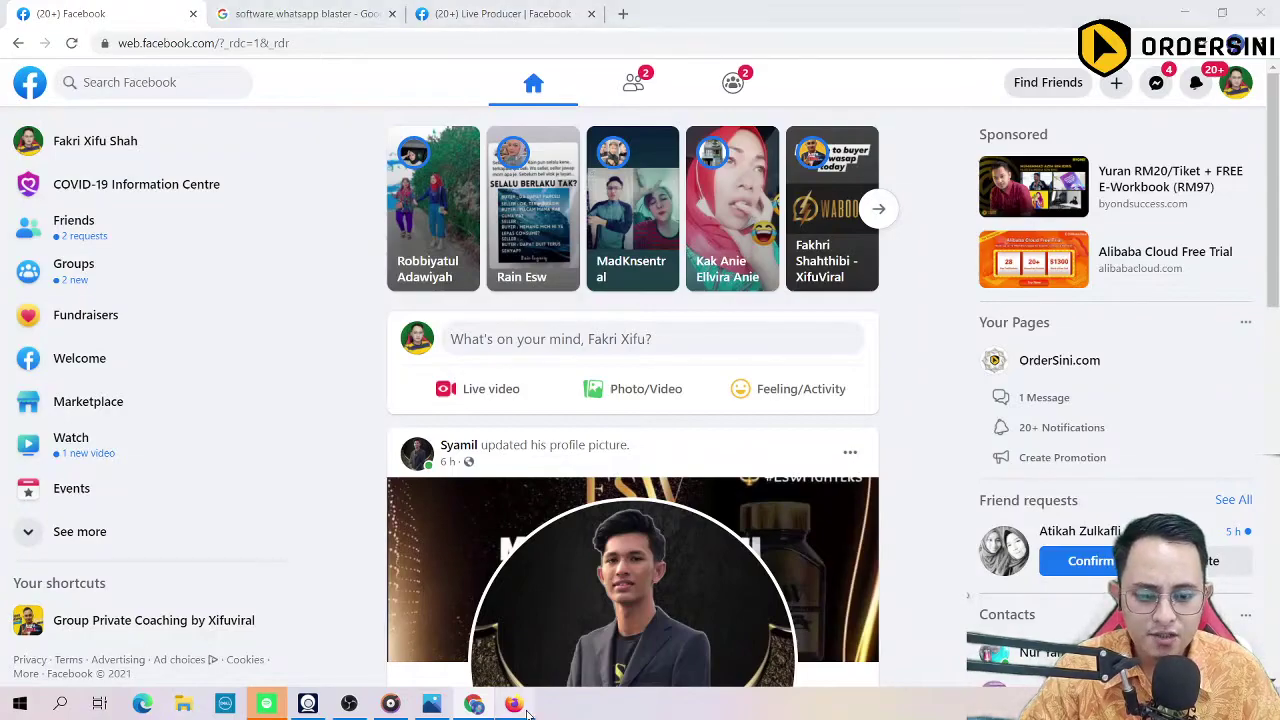
click(513, 704)
click(280, 14)
scroll(265, 294, up, 3)
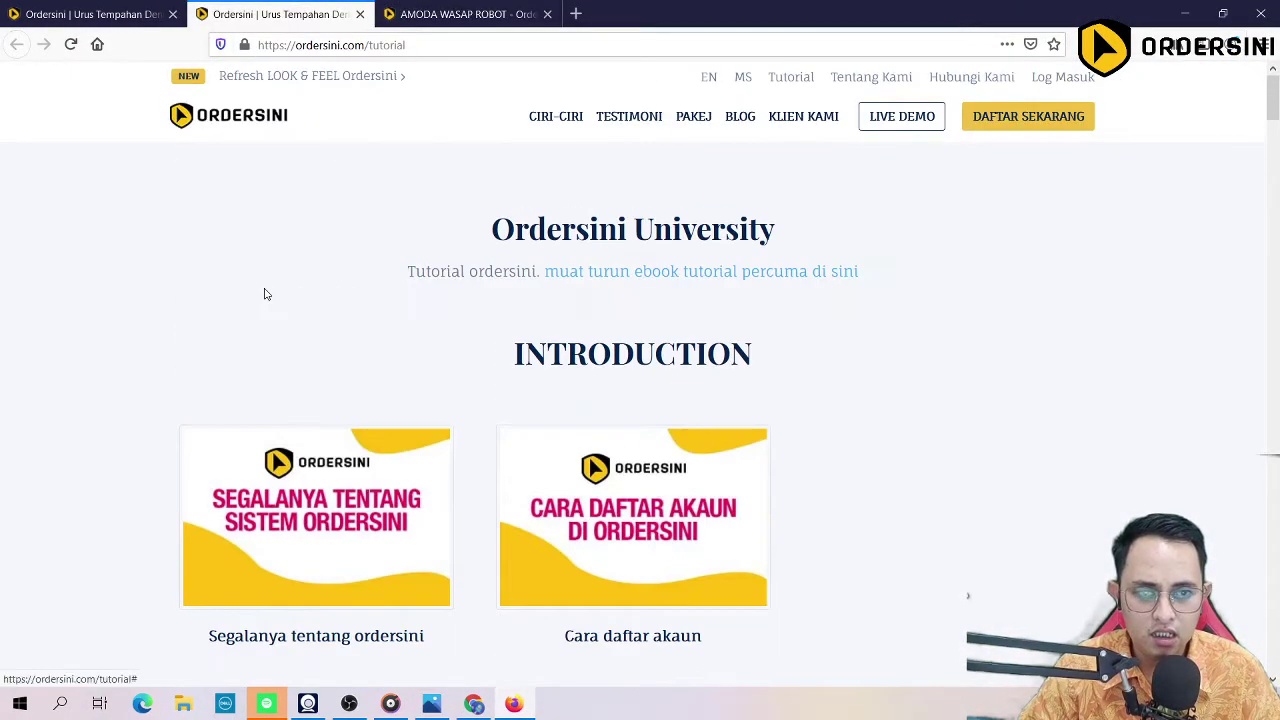
scroll(829, 363, down, 20)
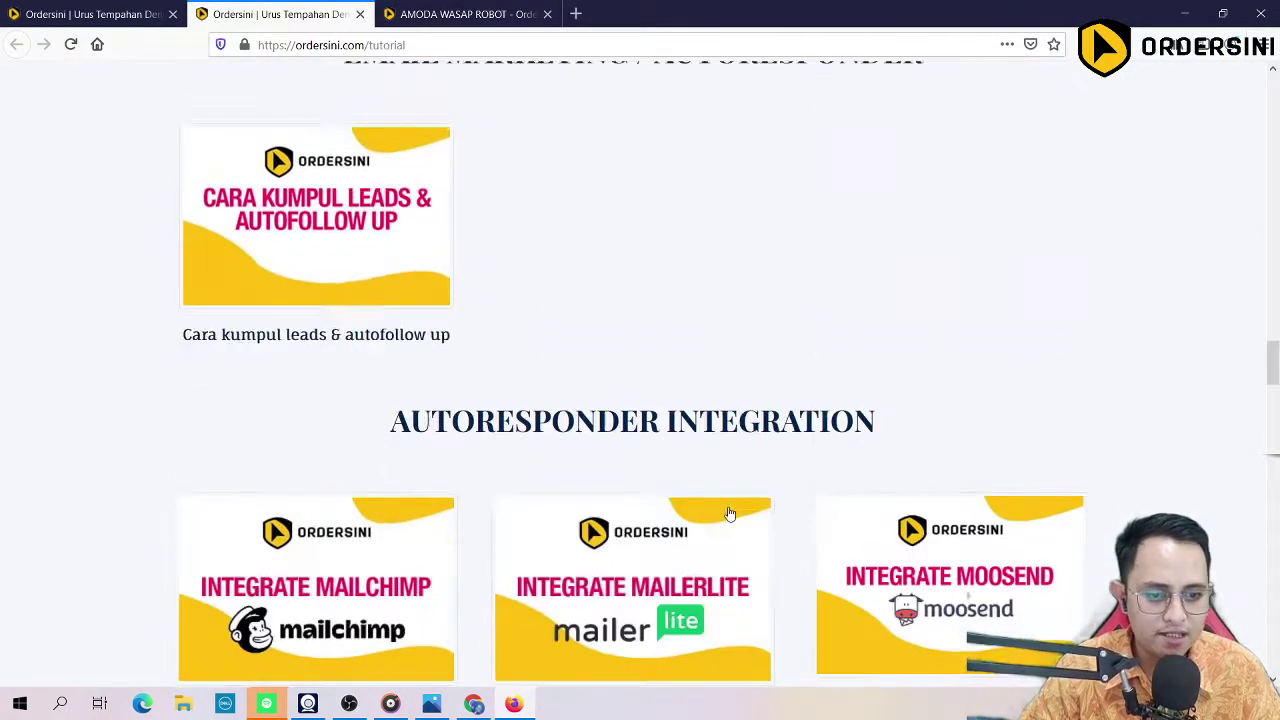
scroll(730, 513, down, 20)
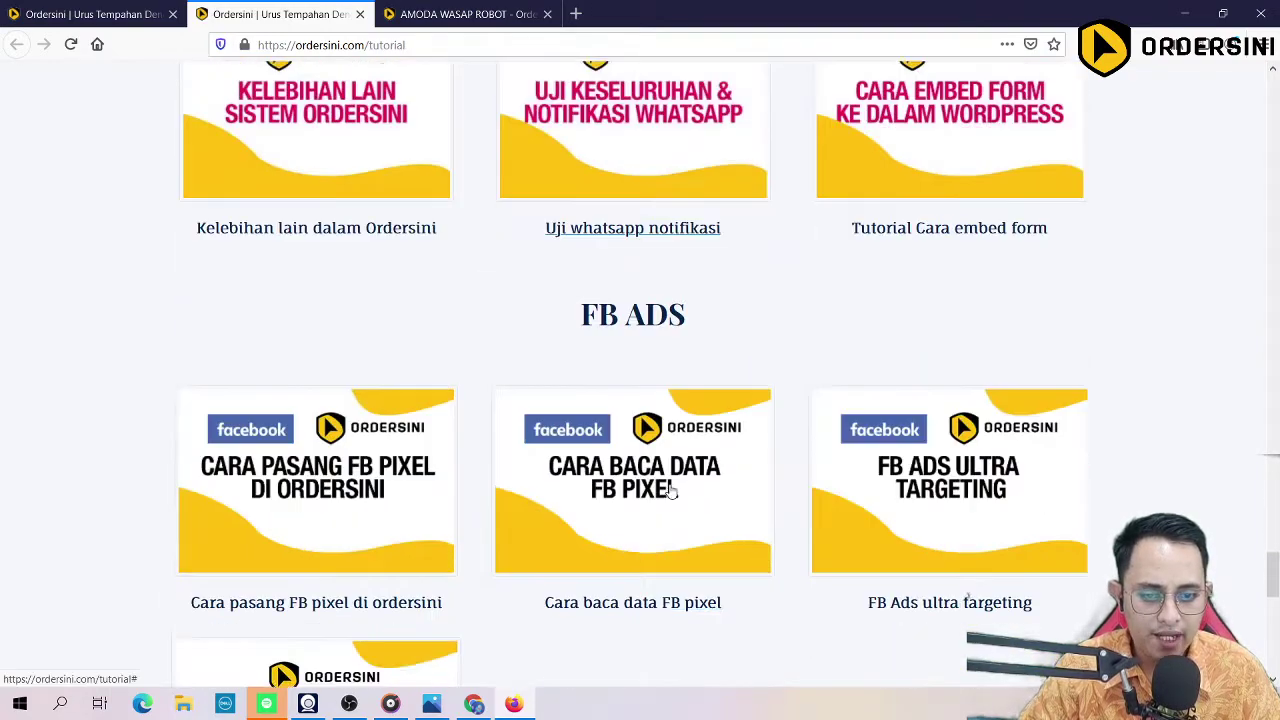
scroll(671, 490, down, 8)
scroll(671, 490, up, 8)
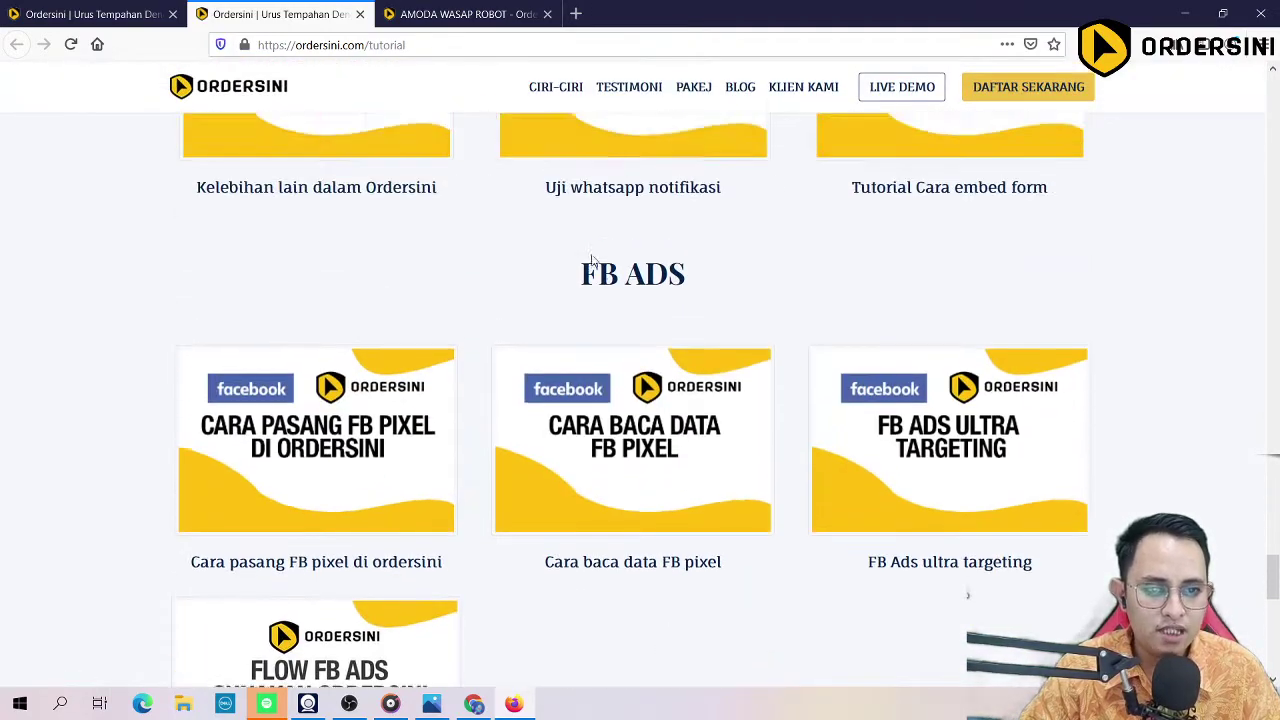
scroll(600, 280, up, 1)
triple_click(615, 315)
scroll(615, 315, down, 2)
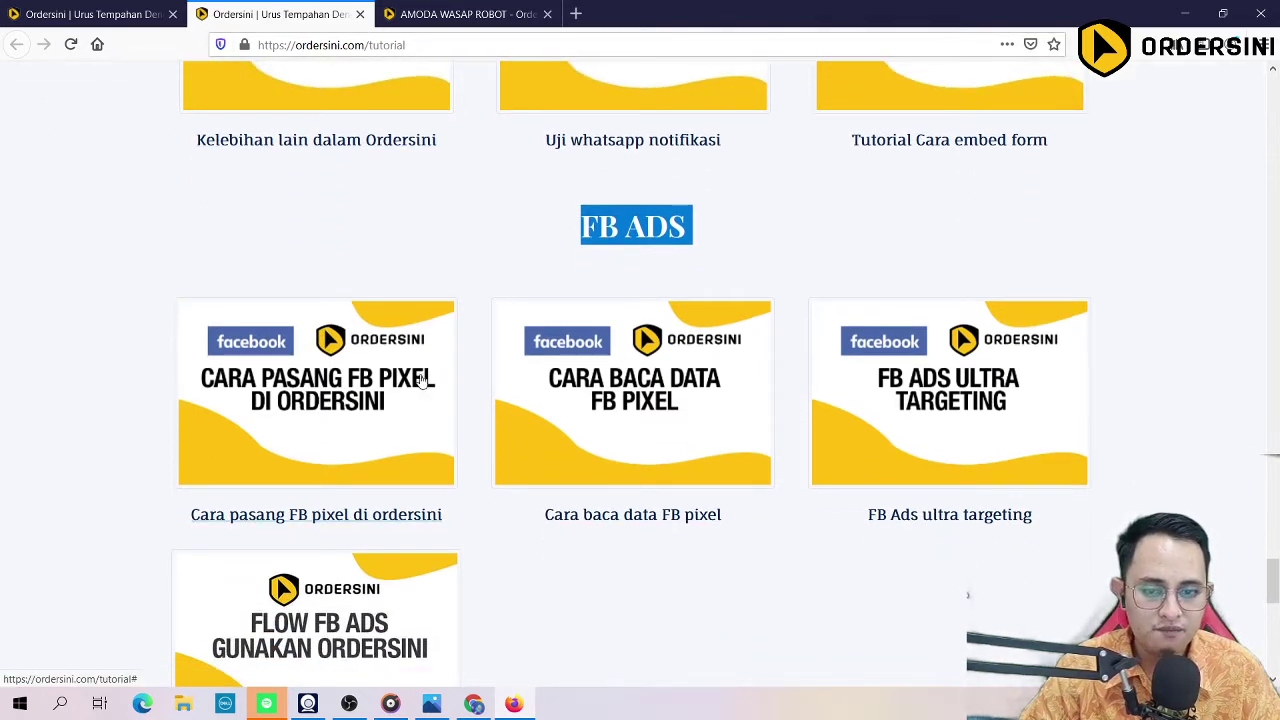
scroll(328, 477, down, 3)
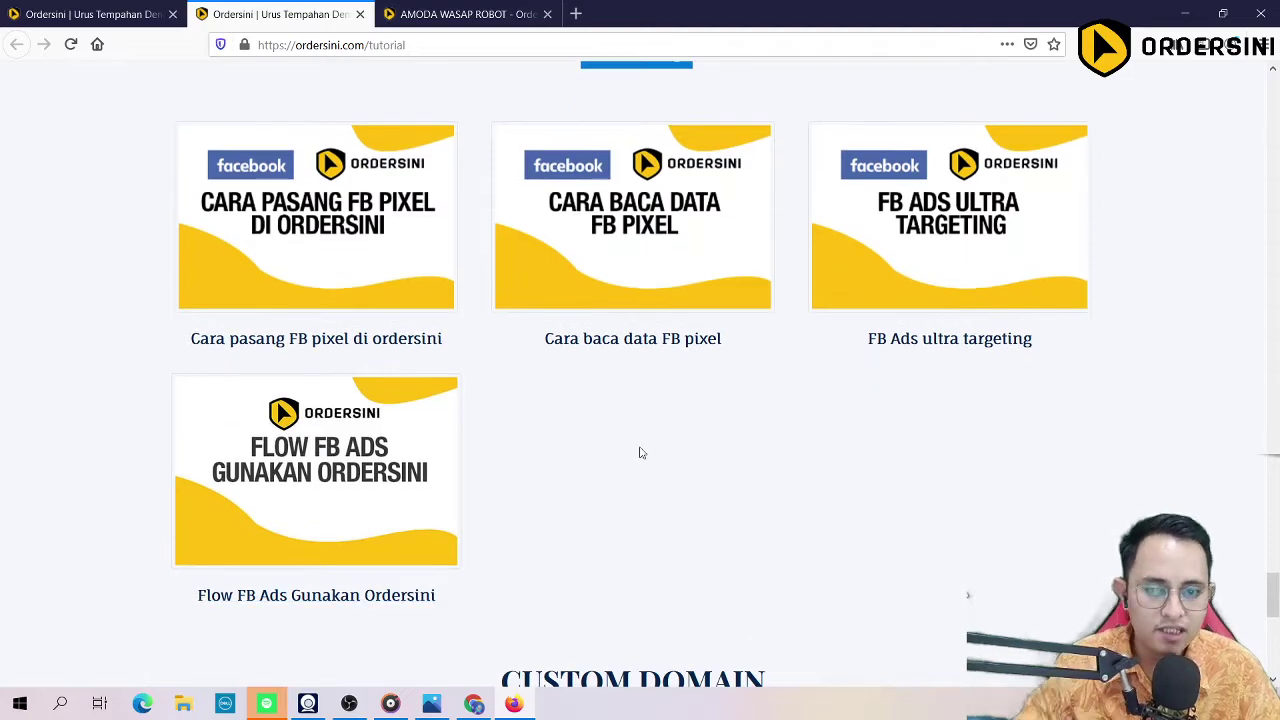
scroll(640, 451, down, 2)
scroll(506, 560, up, 10)
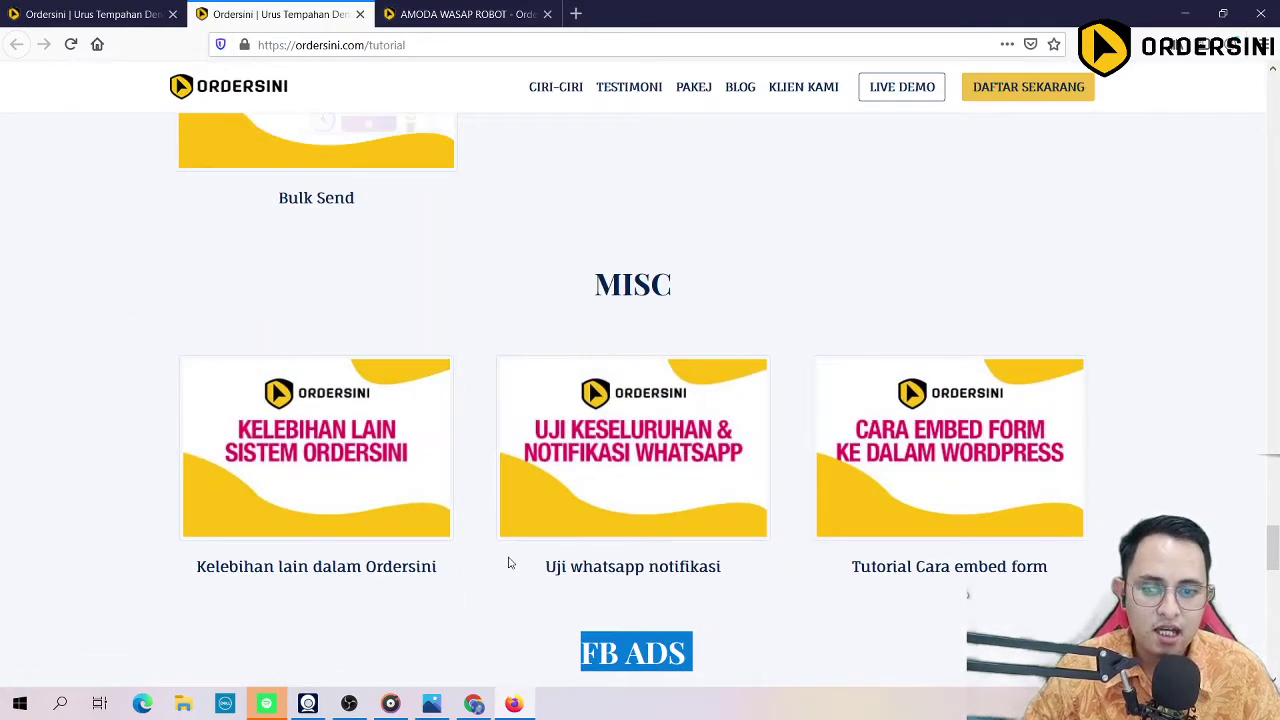
scroll(508, 563, up, 6)
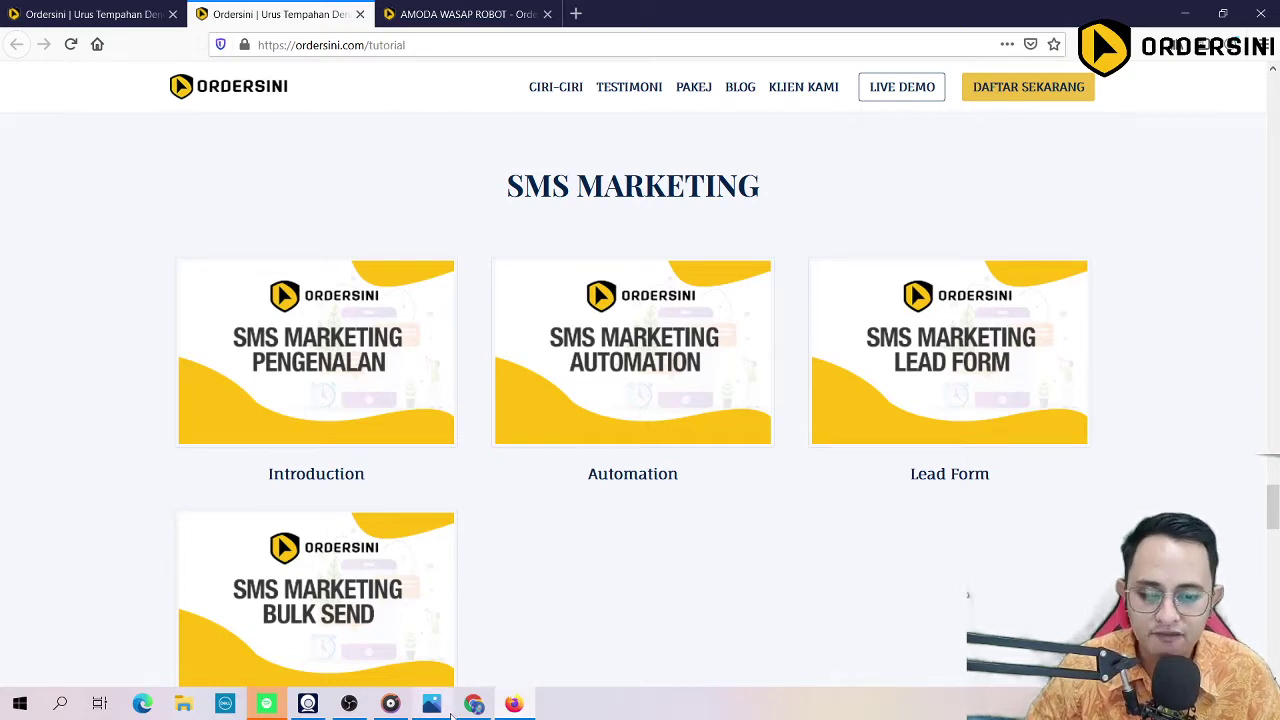
mouse_move(468, 711)
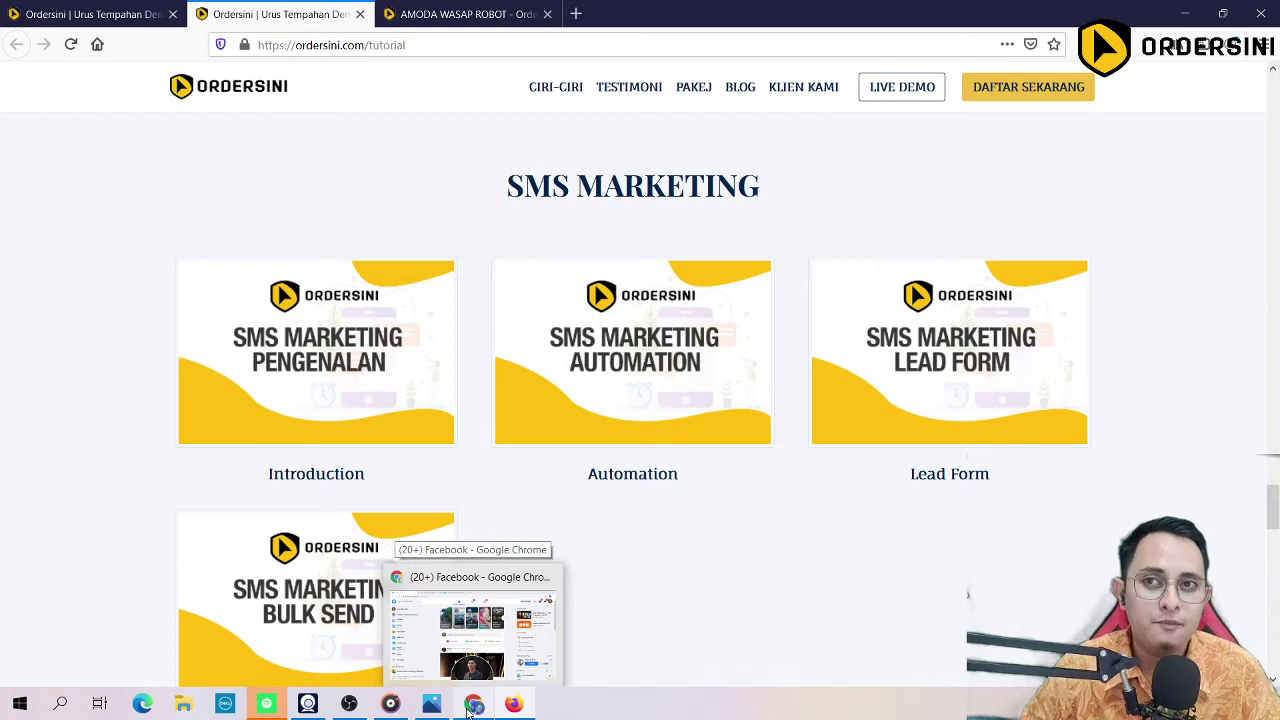
click(468, 708)
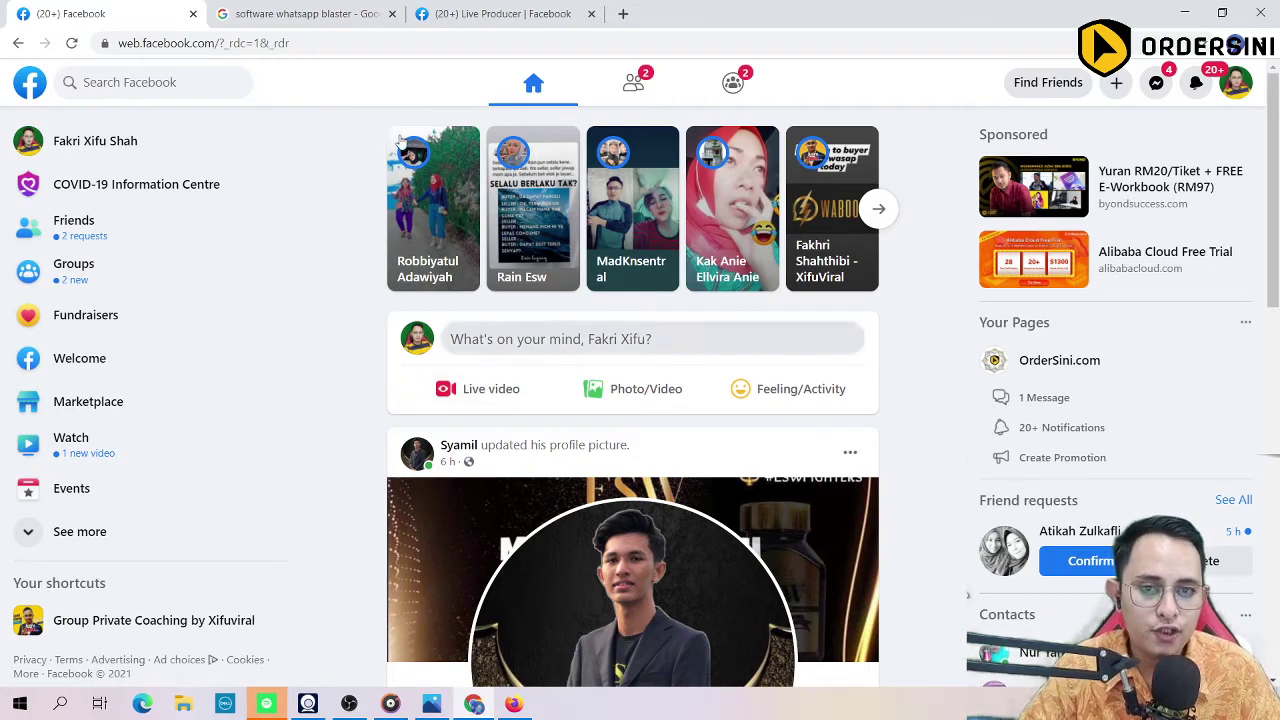
Step: Flip between the search results and the AMODA WASAP ROBOT product page tabs
click(310, 13)
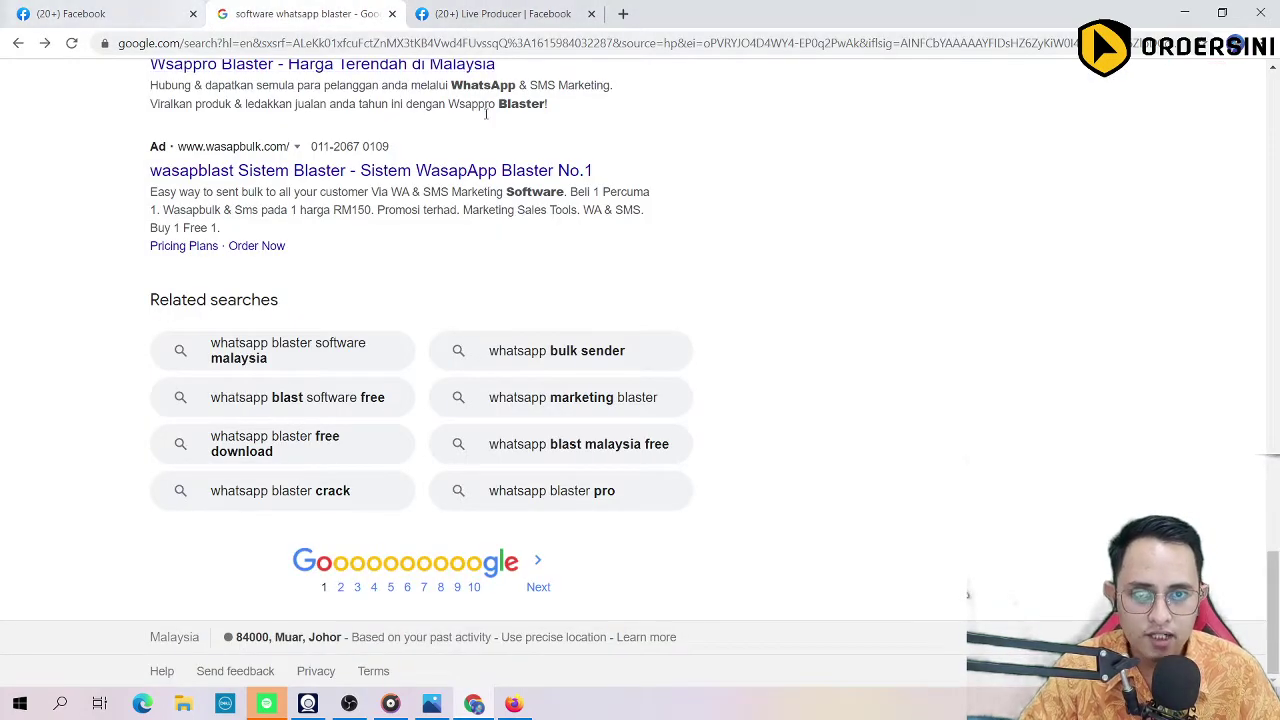
click(472, 705)
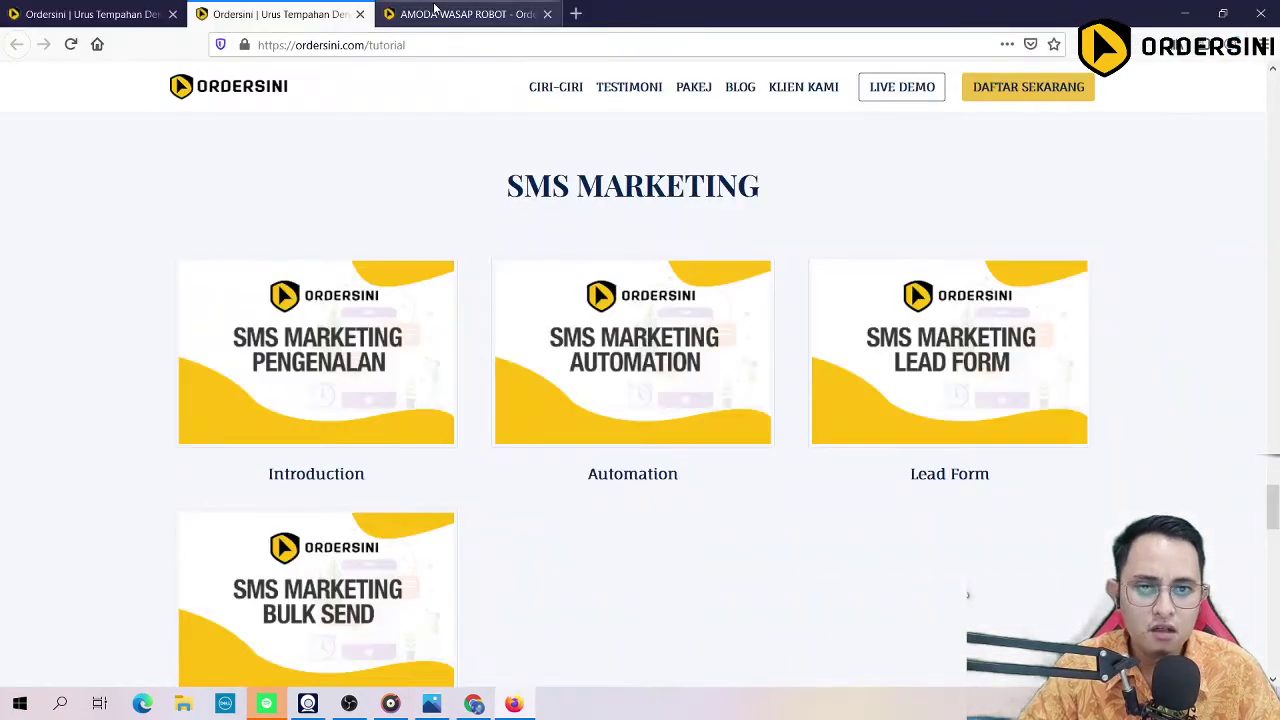
click(470, 13)
key(ctrl+Tab)
click(487, 12)
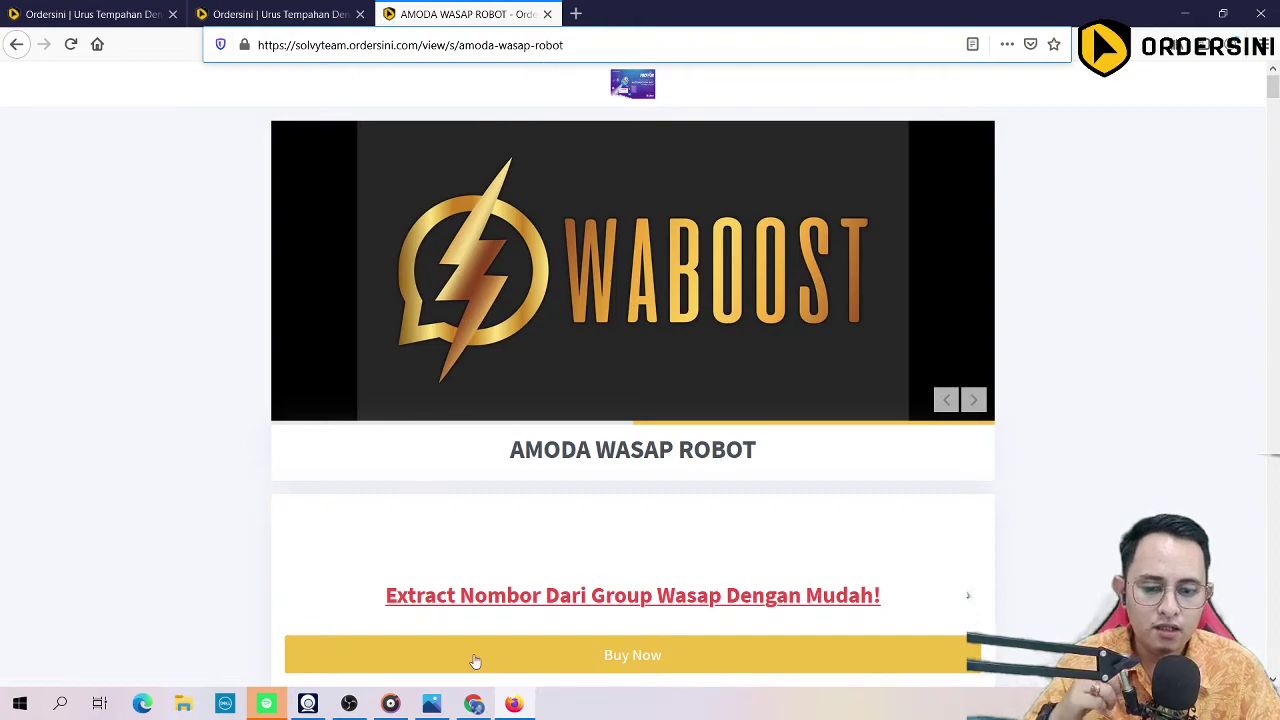
click(474, 705)
scroll(640, 380, up, 6)
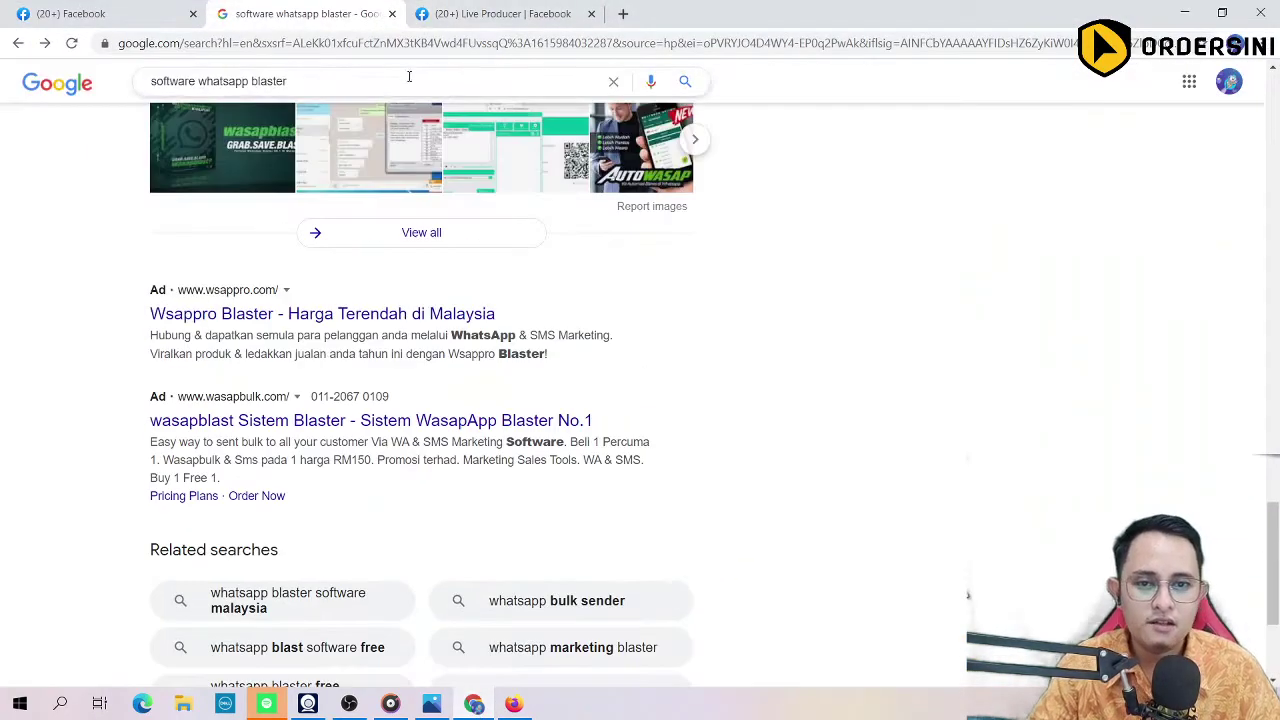
Step: Open a new tab and run a Google search for 'googl'
click(407, 50)
key(ctrl+t)
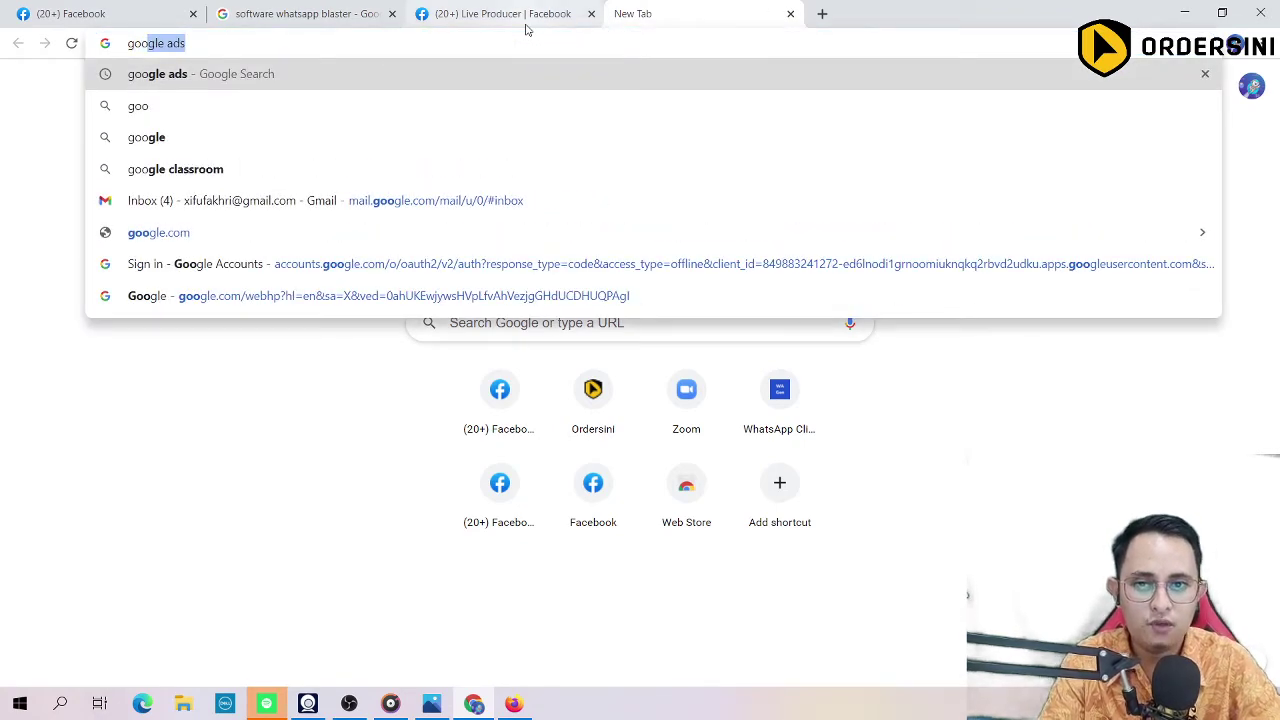
key(BackSpace)
key(BackSpace)
key(BackSpace)
key(BackSpace)
text(goole)
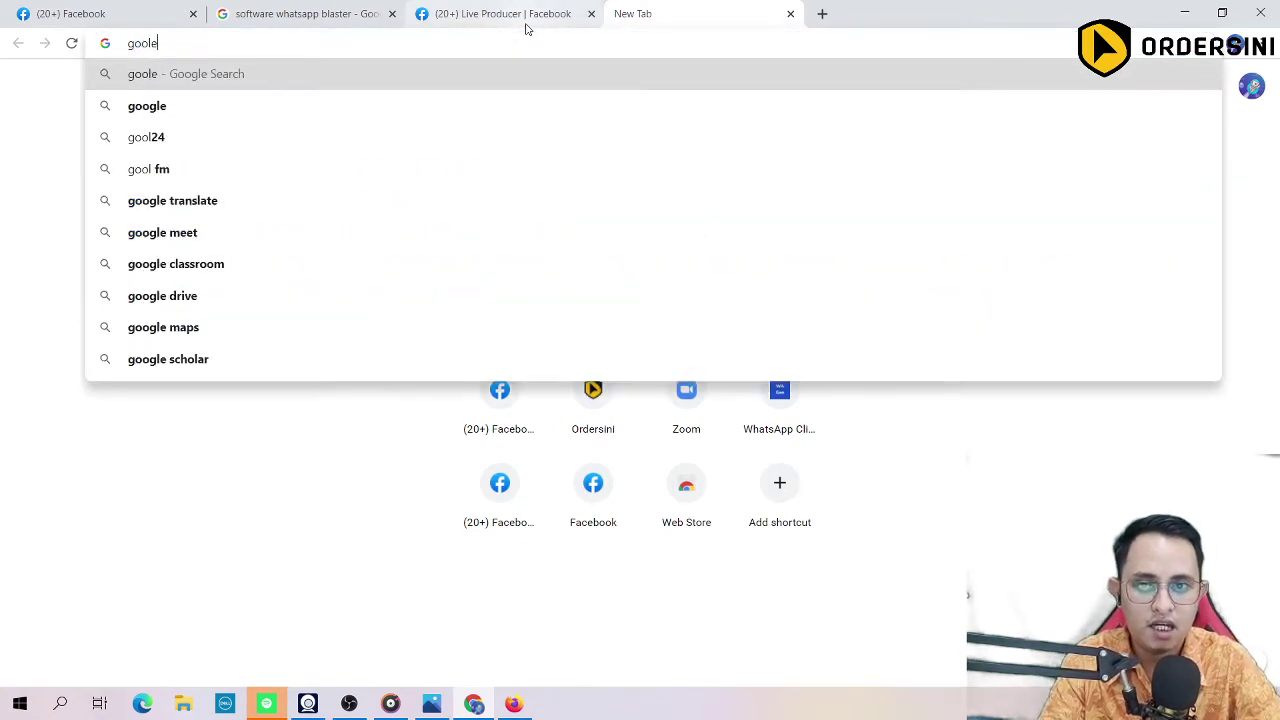
key(BackSpace)
key(BackSpace)
text(gl)
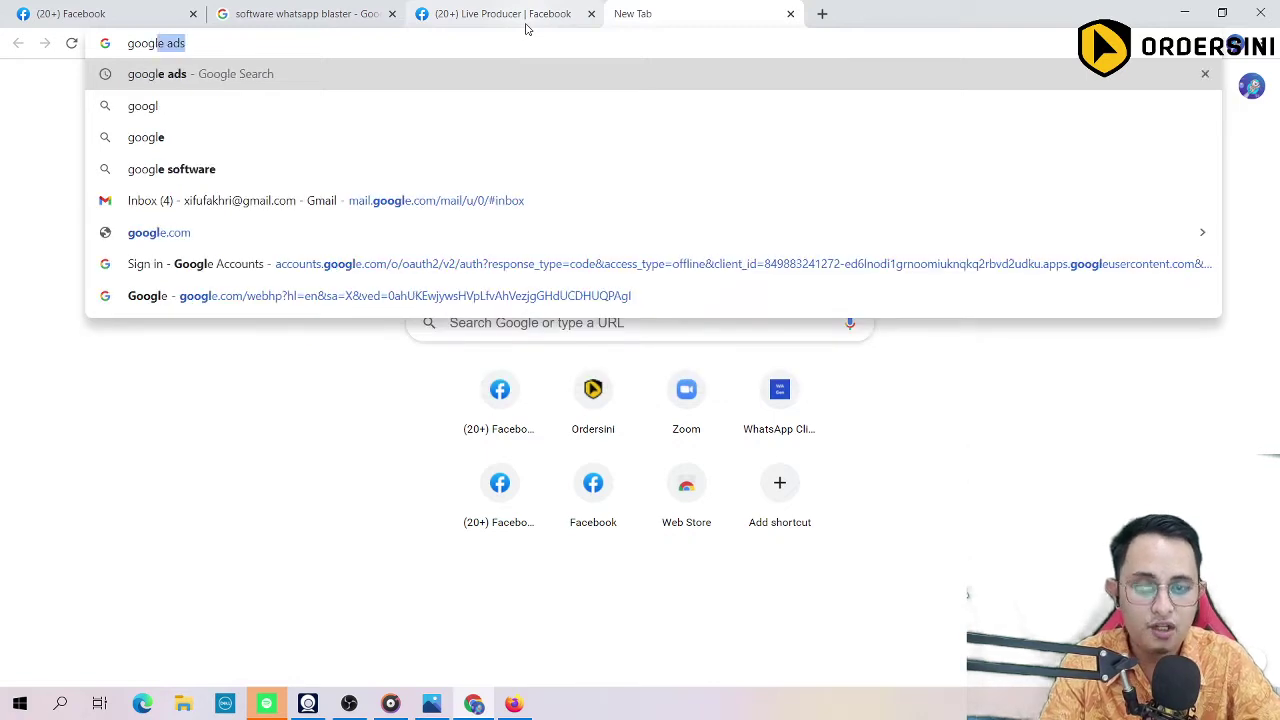
key(BackSpace)
key(Return)
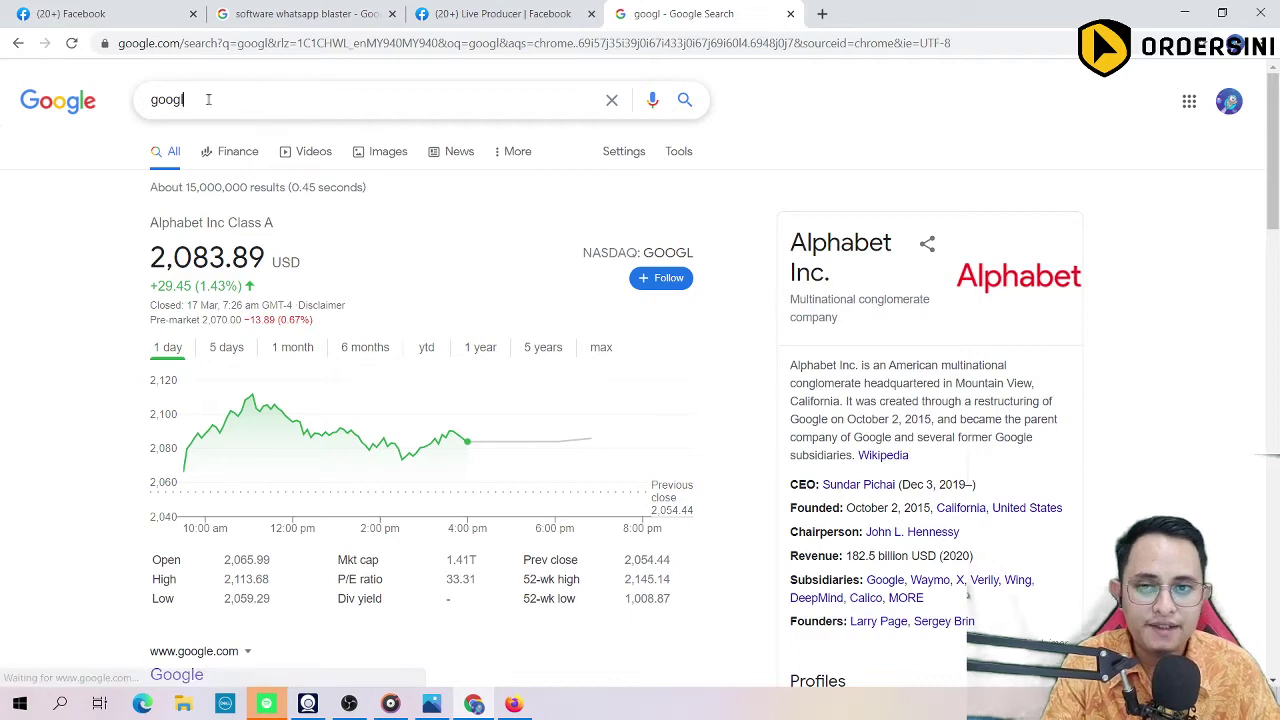
Step: Replace the query with 'ubat sakit kepala' and run the search
double_click(126, 100)
text(goole)
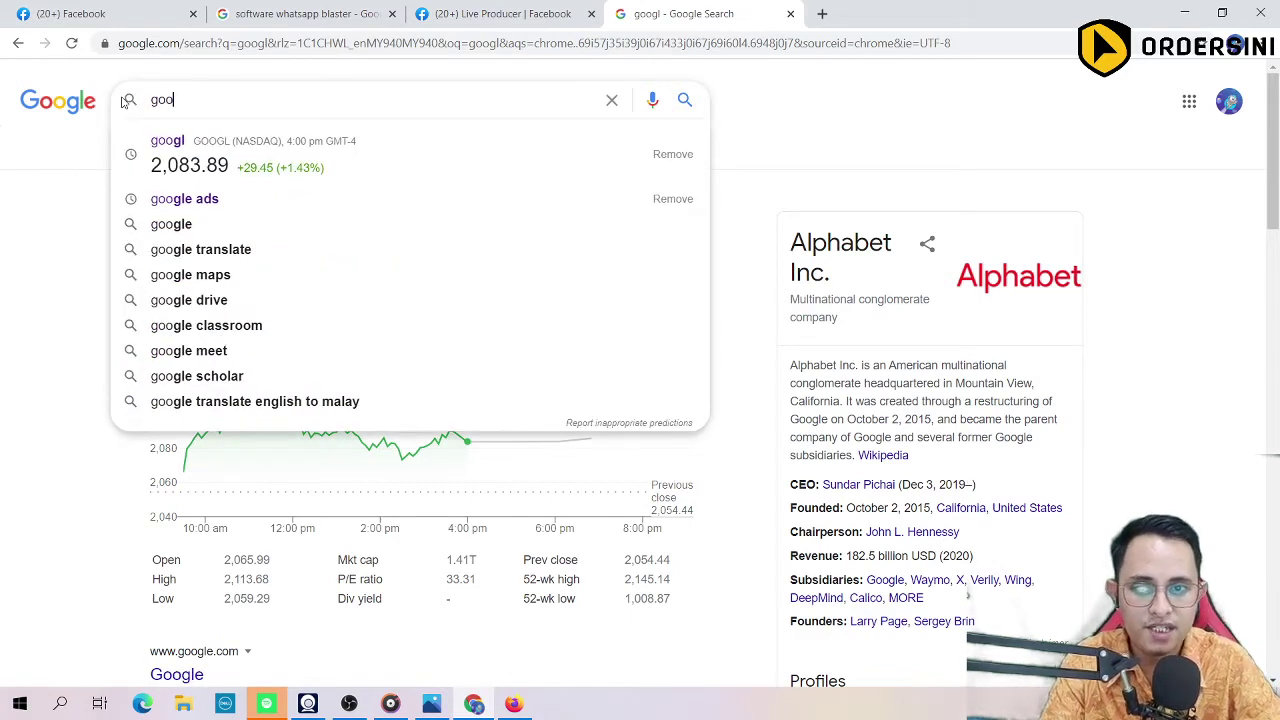
key(BackSpace)
key(BackSpace)
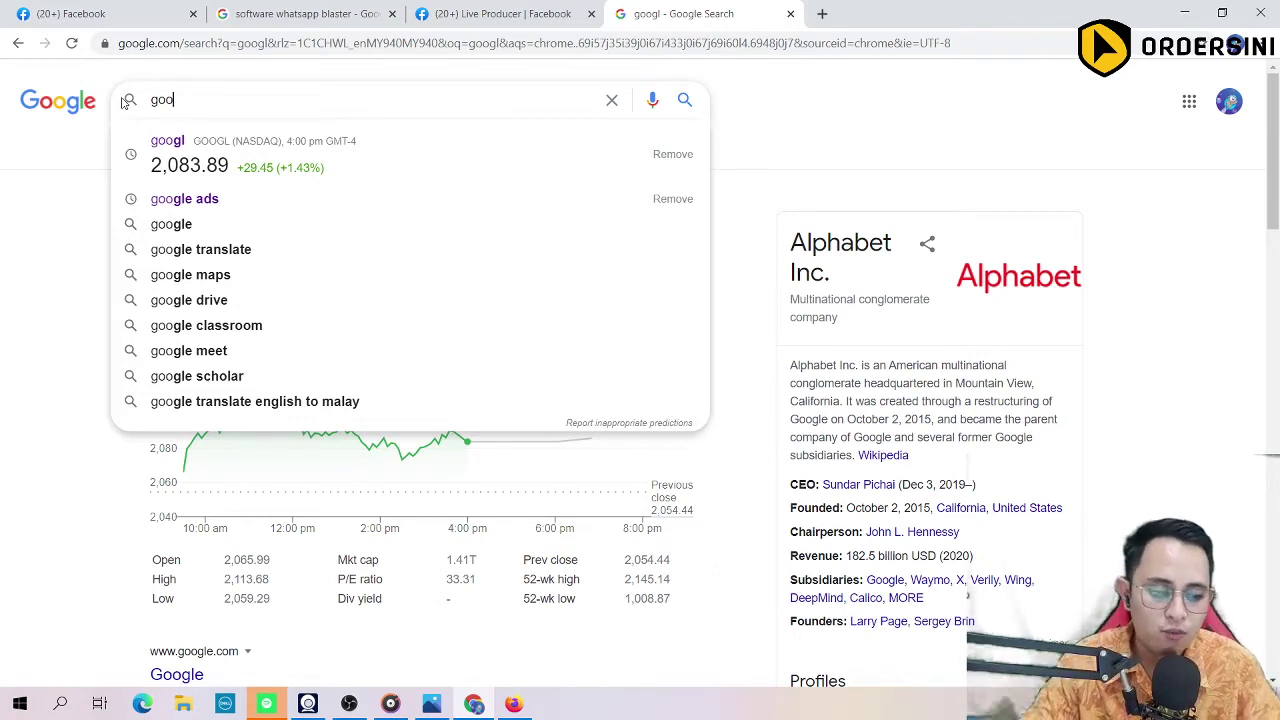
key(BackSpace)
key(BackSpace)
key(BackSpace)
text(uba)
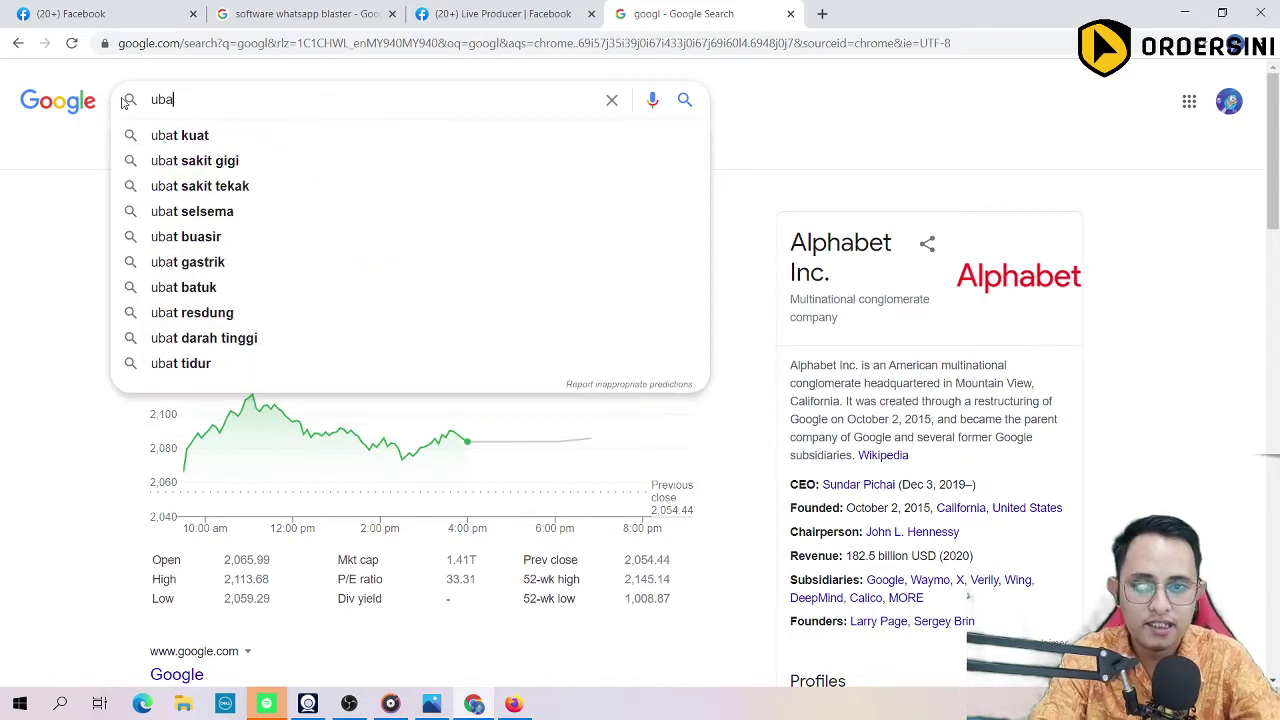
text(t sakit k)
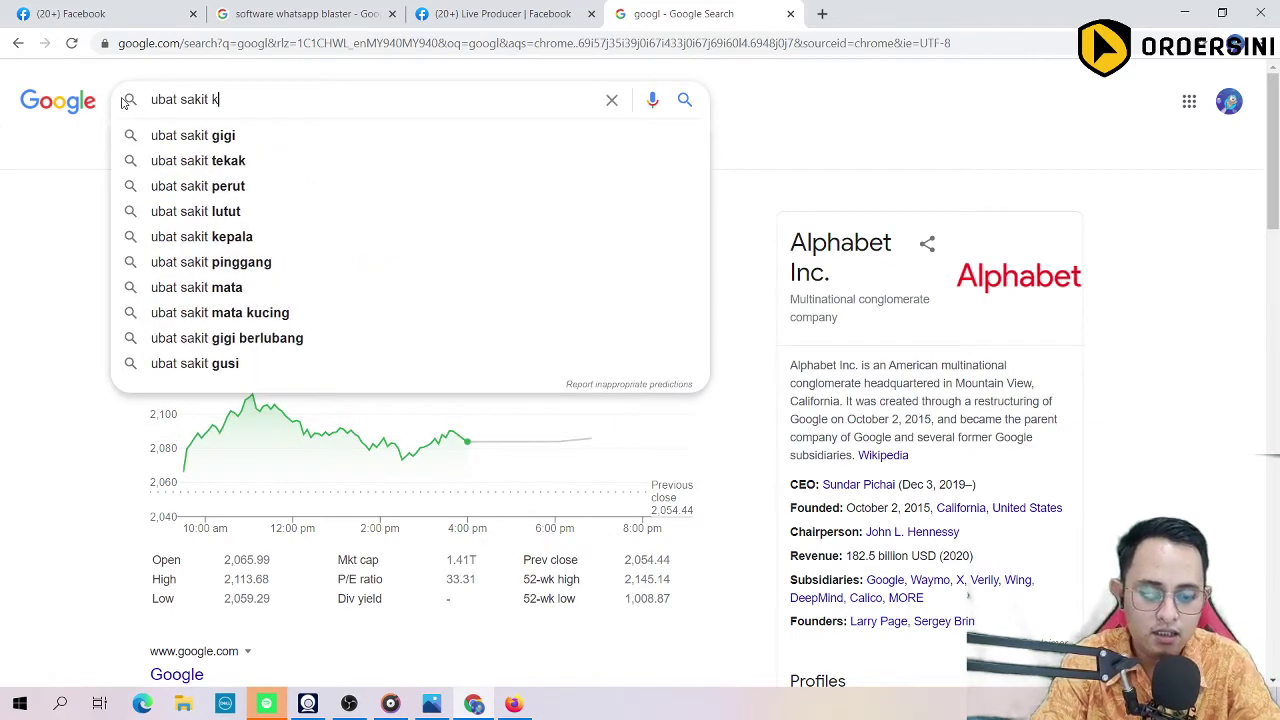
text(epala)
key(Return)
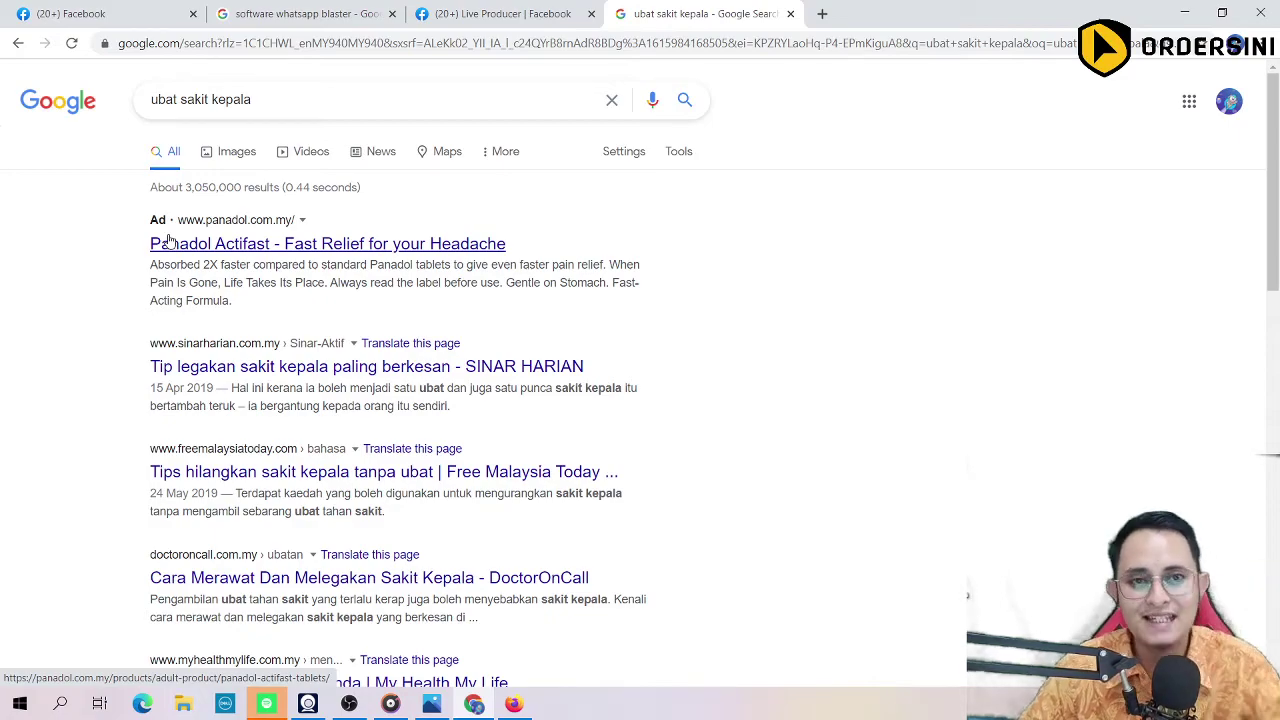
Step: Change the query to 'ubat sakit gout' and search again
scroll(109, 346, down, 10)
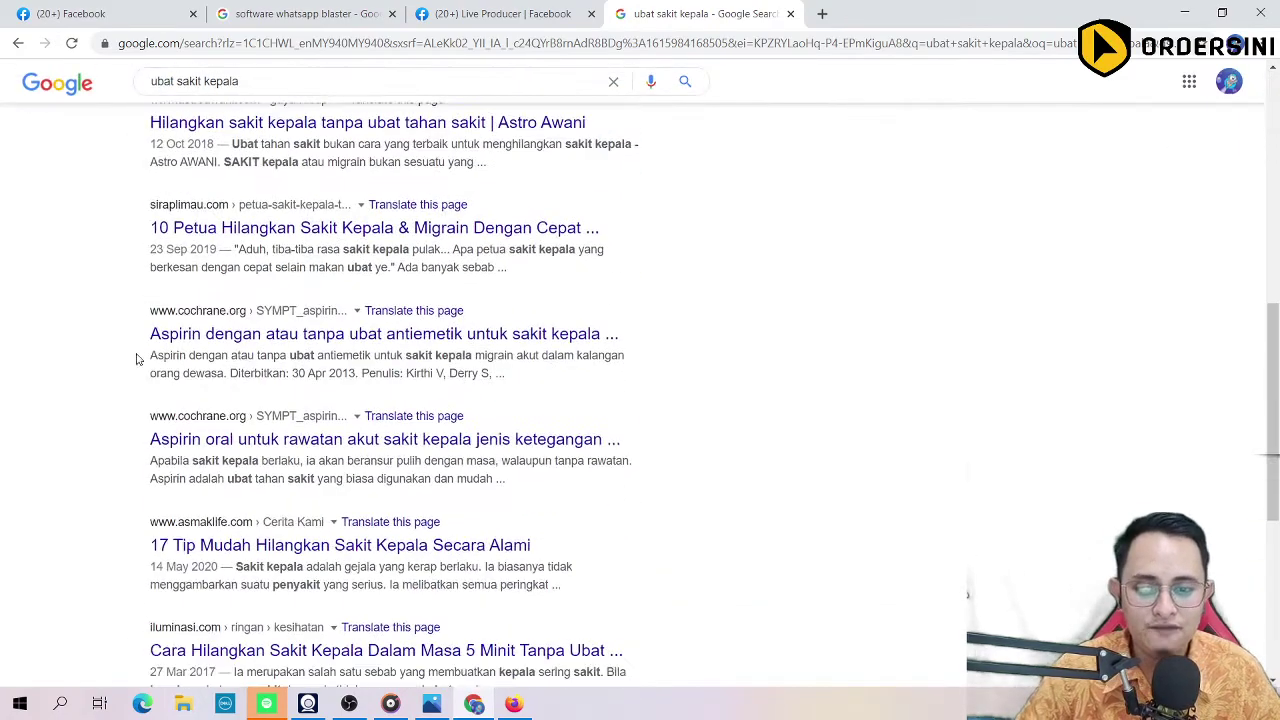
scroll(156, 350, up, 10)
drag(262, 96, 172, 86)
key(BackSpace)
text(s)
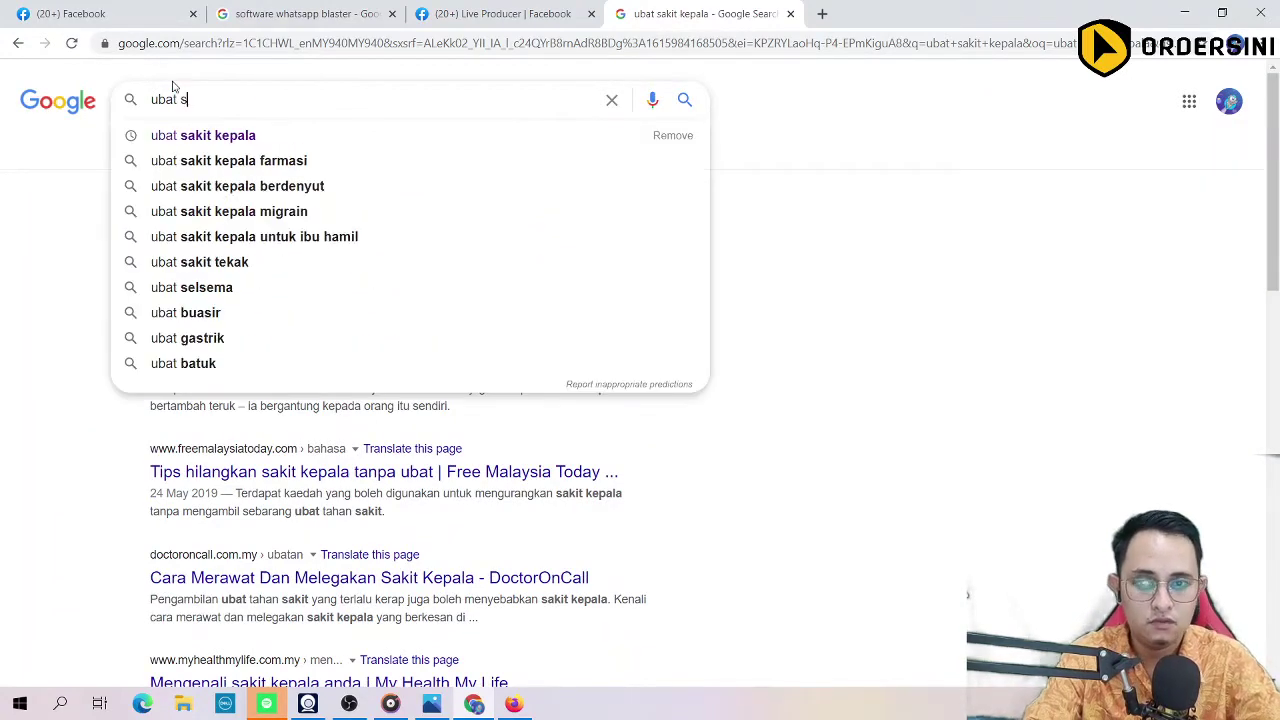
text(akit gout)
key(Return)
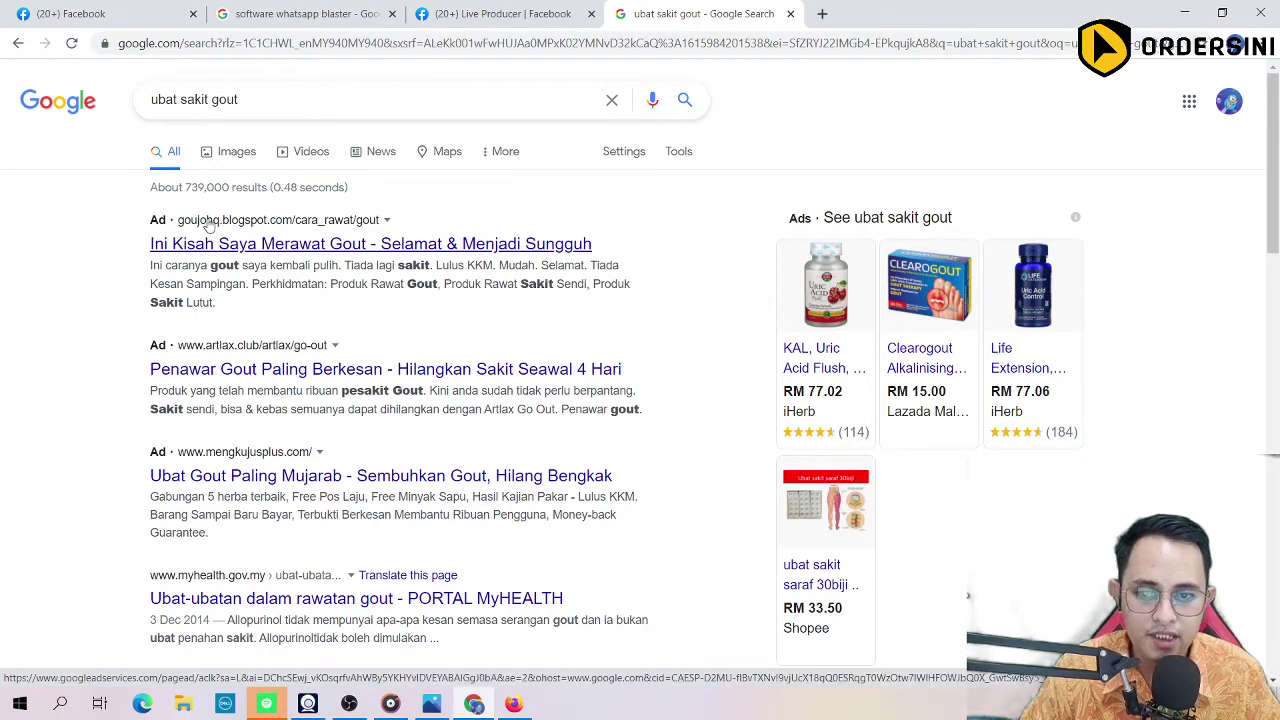
right_click(240, 372)
click(285, 381)
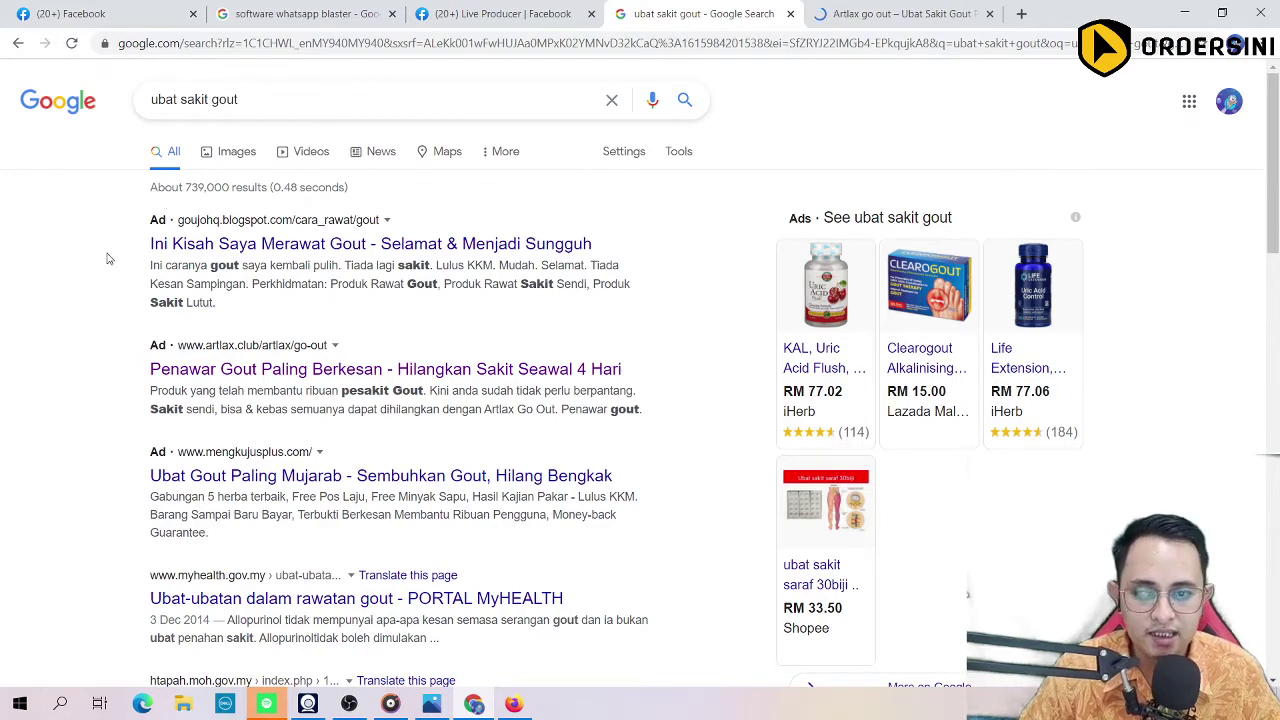
key(ctrl+Tab)
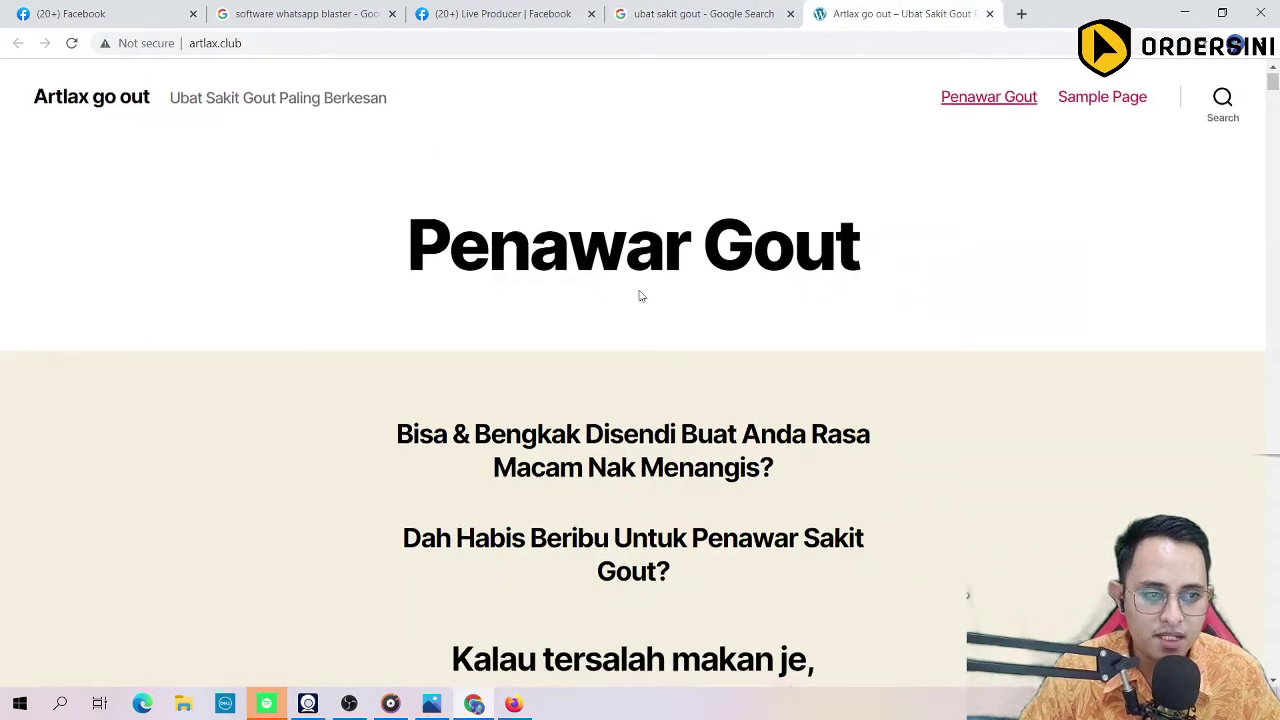
scroll(640, 292, down, 10)
scroll(1143, 204, down, 8)
drag(1277, 150, 1274, 643)
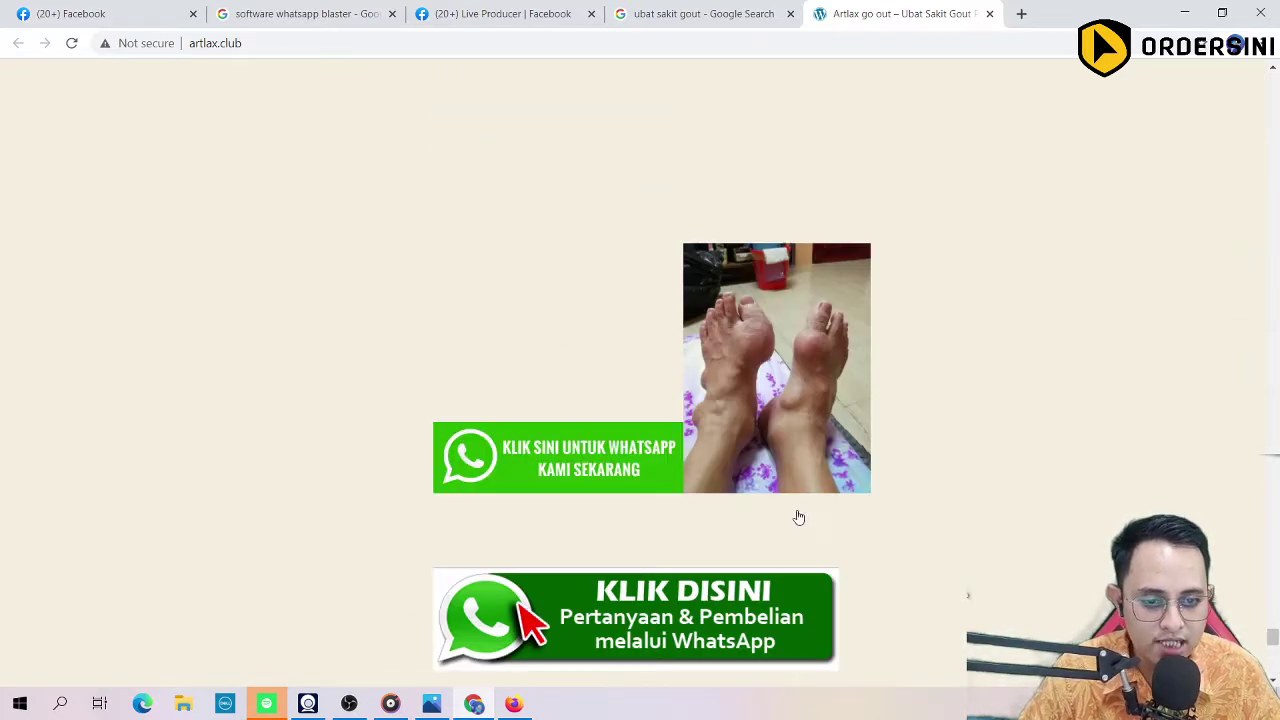
scroll(1228, 488, up, 5)
drag(1228, 488, 1133, 6)
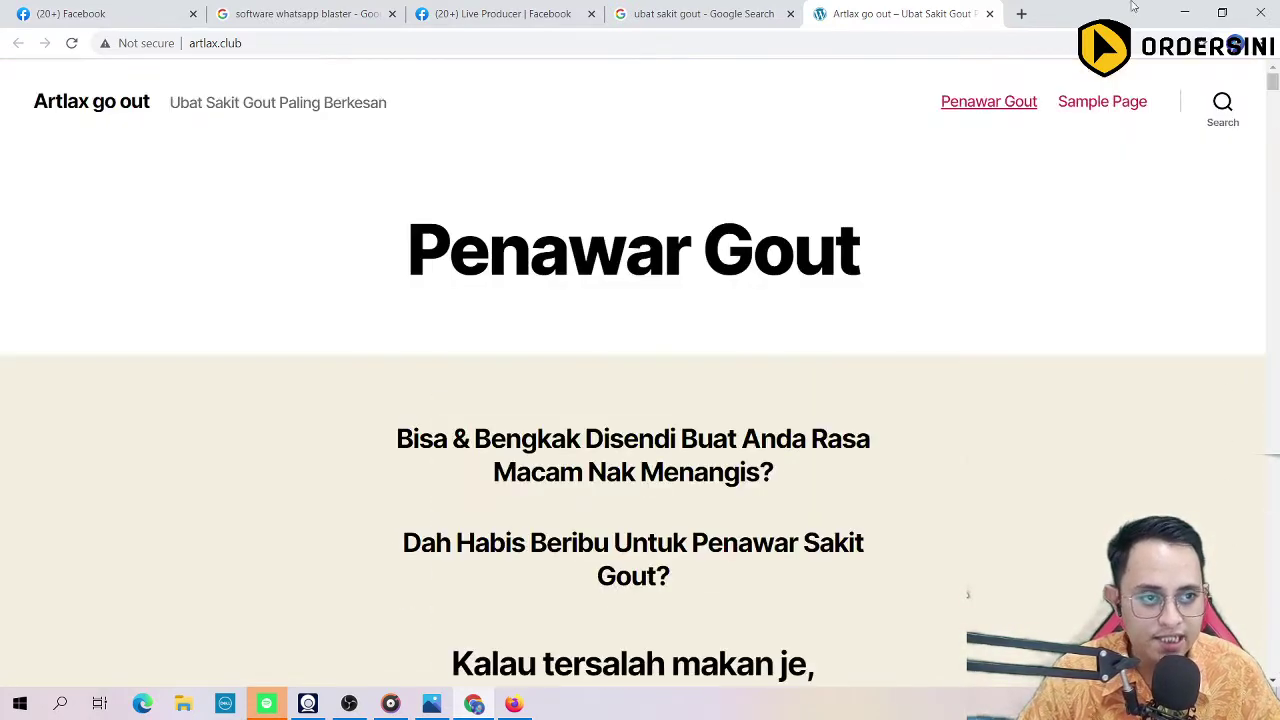
click(989, 14)
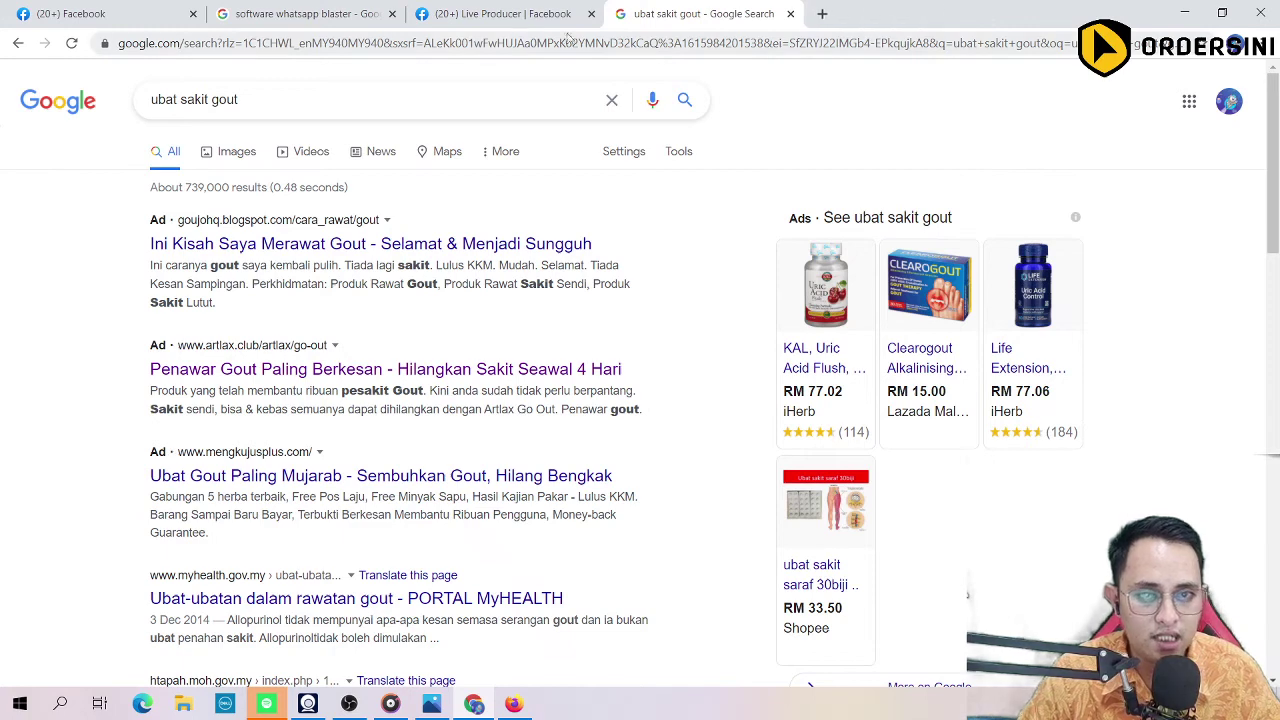
click(447, 40)
Step: Search 'google ads' in a new tab and open the 'Google Ads Malaysia - Sign up' ad
key(ctrl+t)
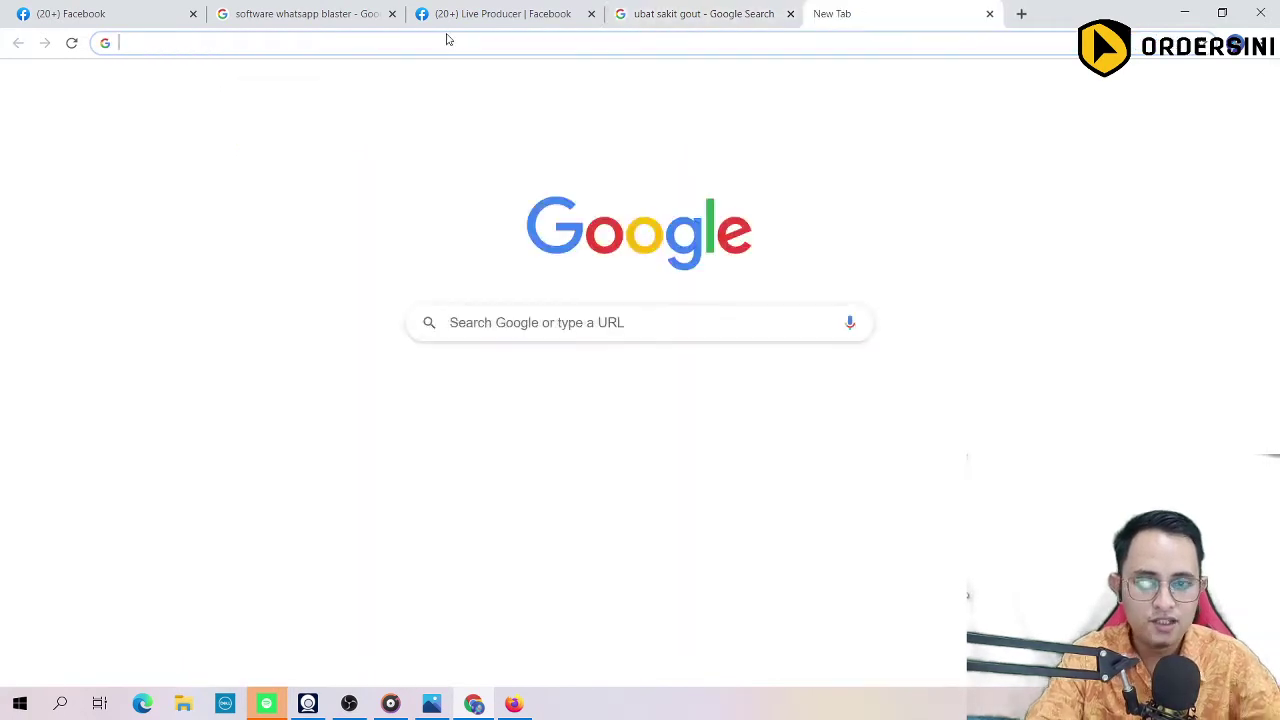
text(goo)
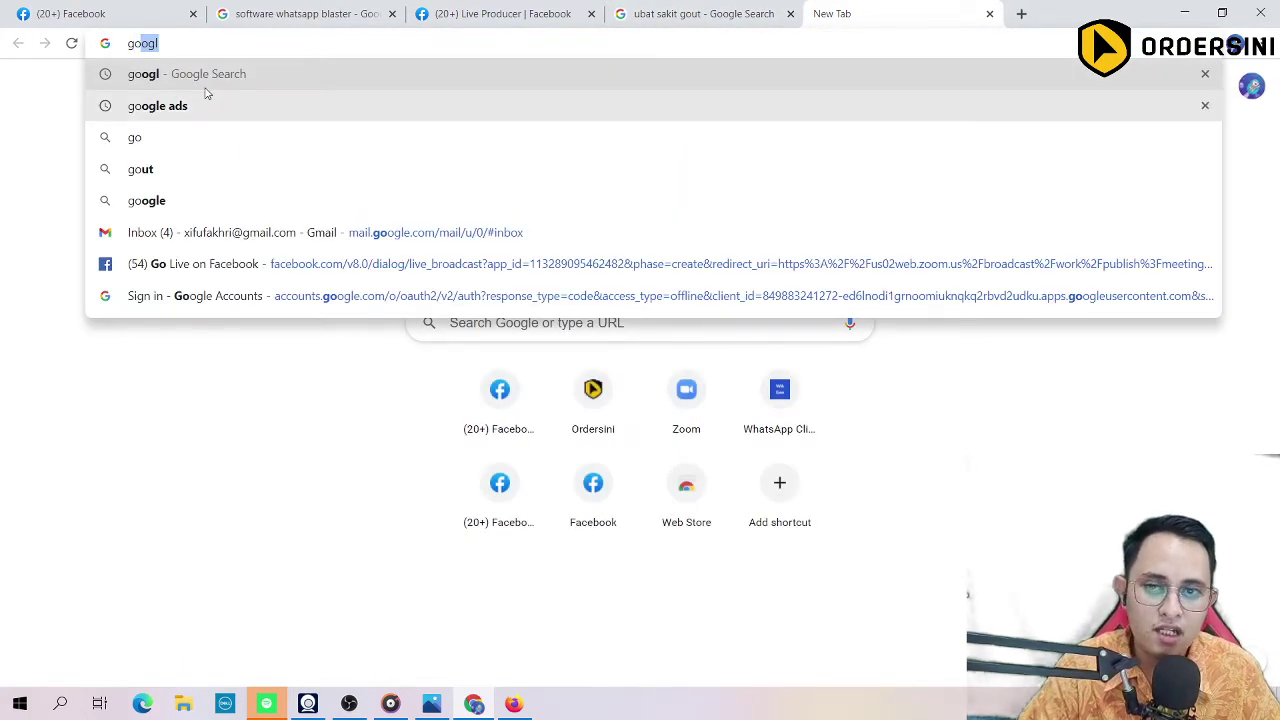
key(Return)
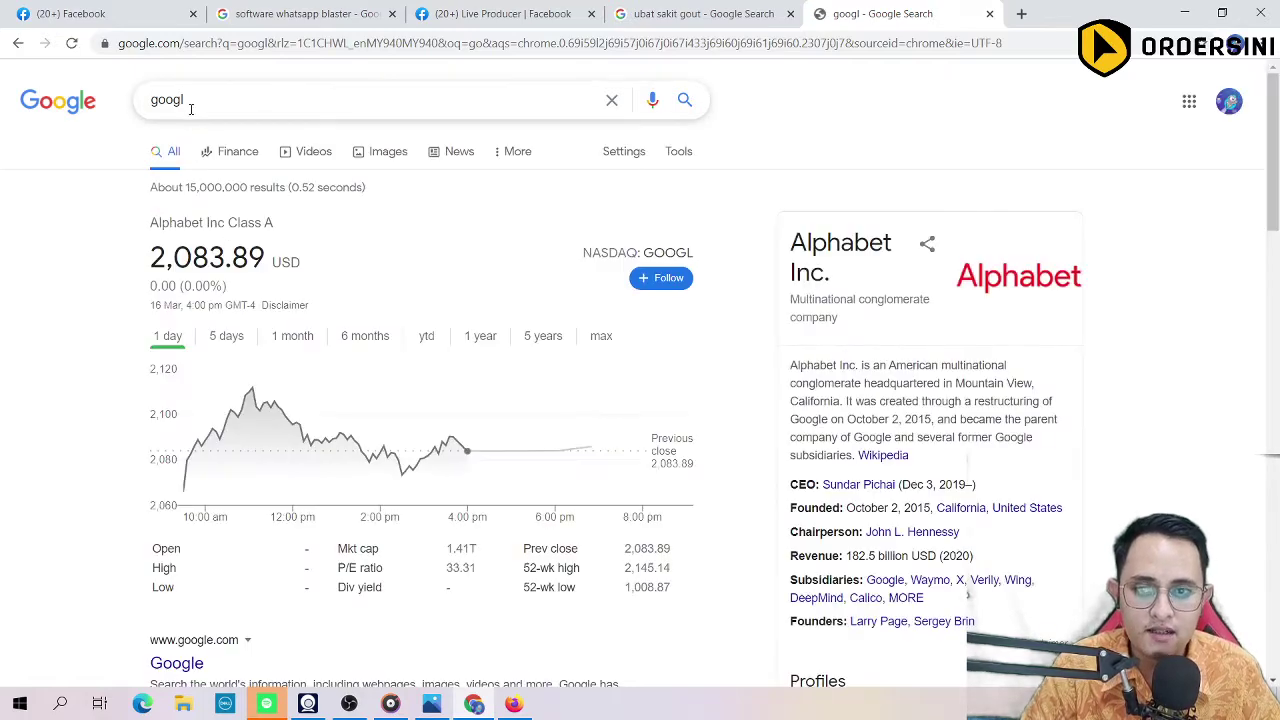
click(191, 104)
click(200, 161)
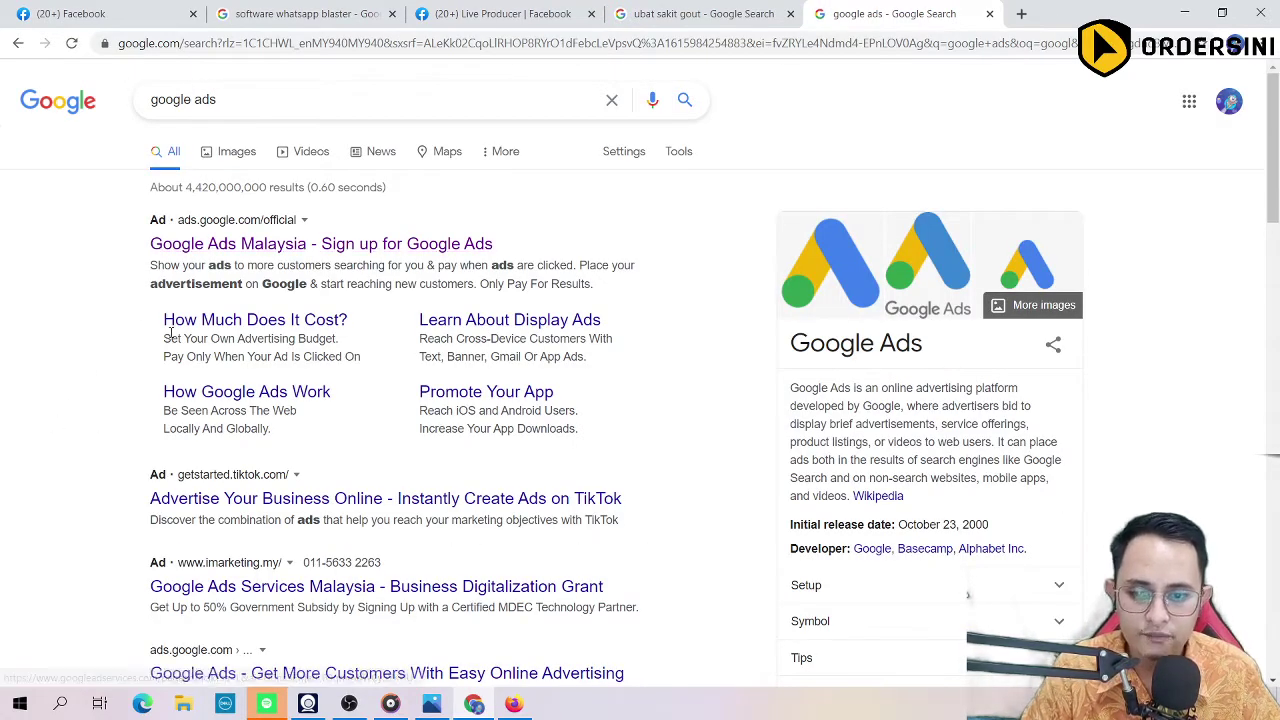
click(292, 247)
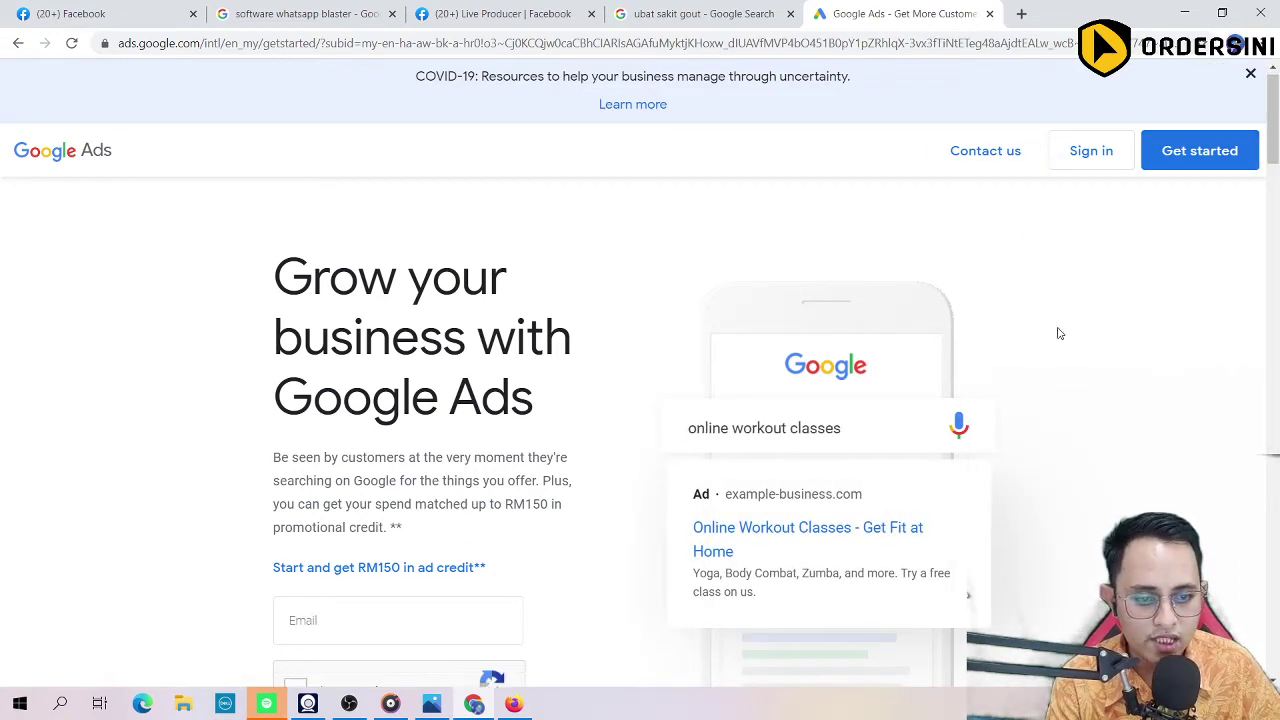
Step: Review the RM150 ad credit offer and enter the account e-mail address
scroll(1057, 331, down, 2)
scroll(730, 447, up, 2)
scroll(200, 450, down, 1)
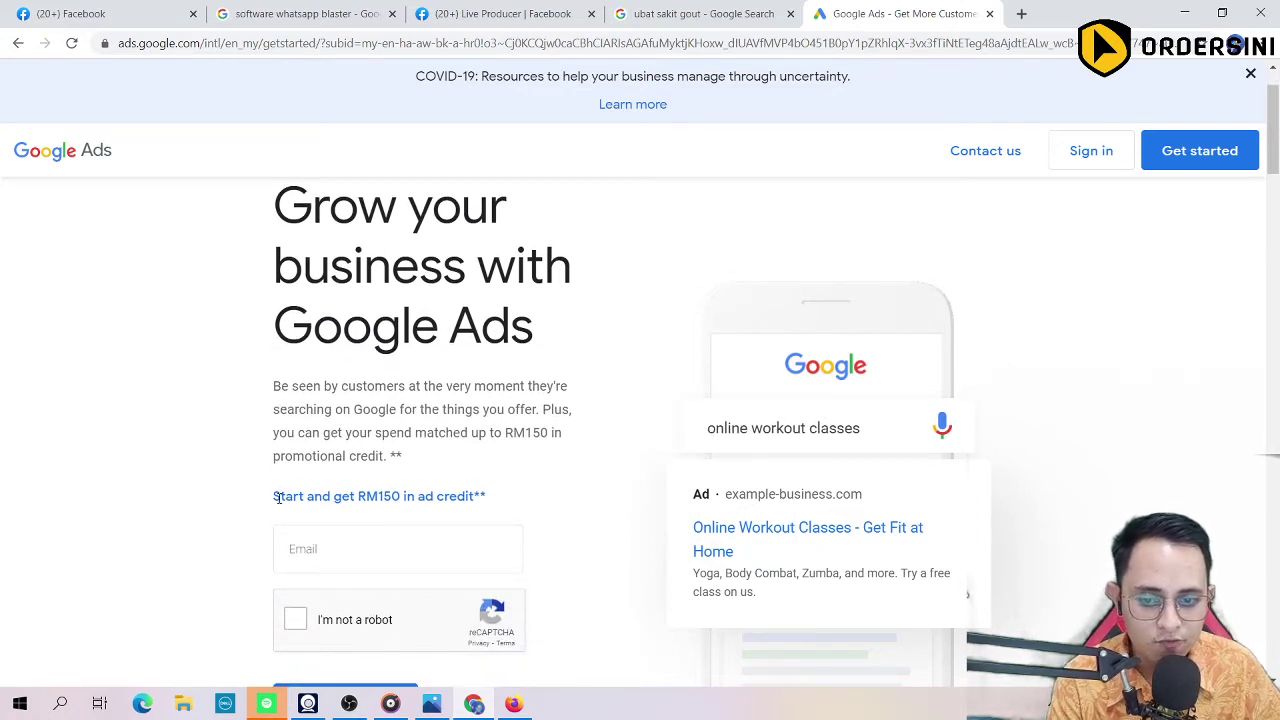
drag(275, 496, 488, 496)
scroll(165, 425, down, 2)
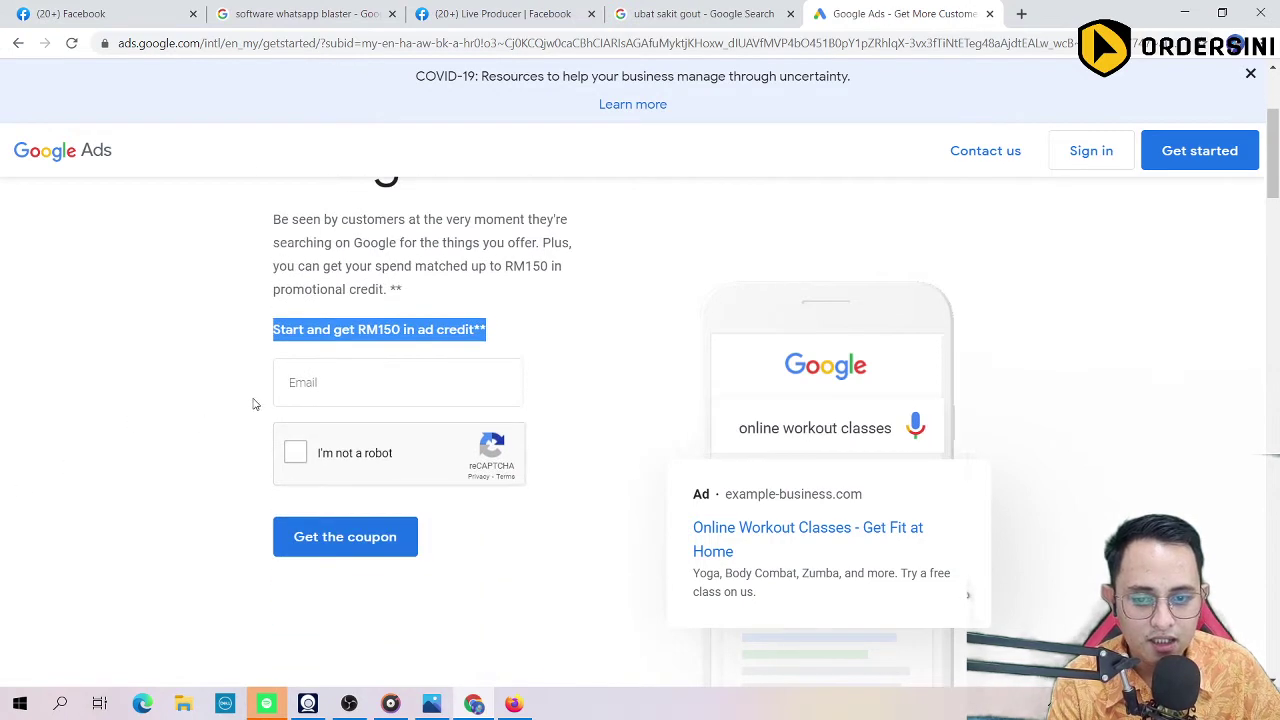
click(364, 385)
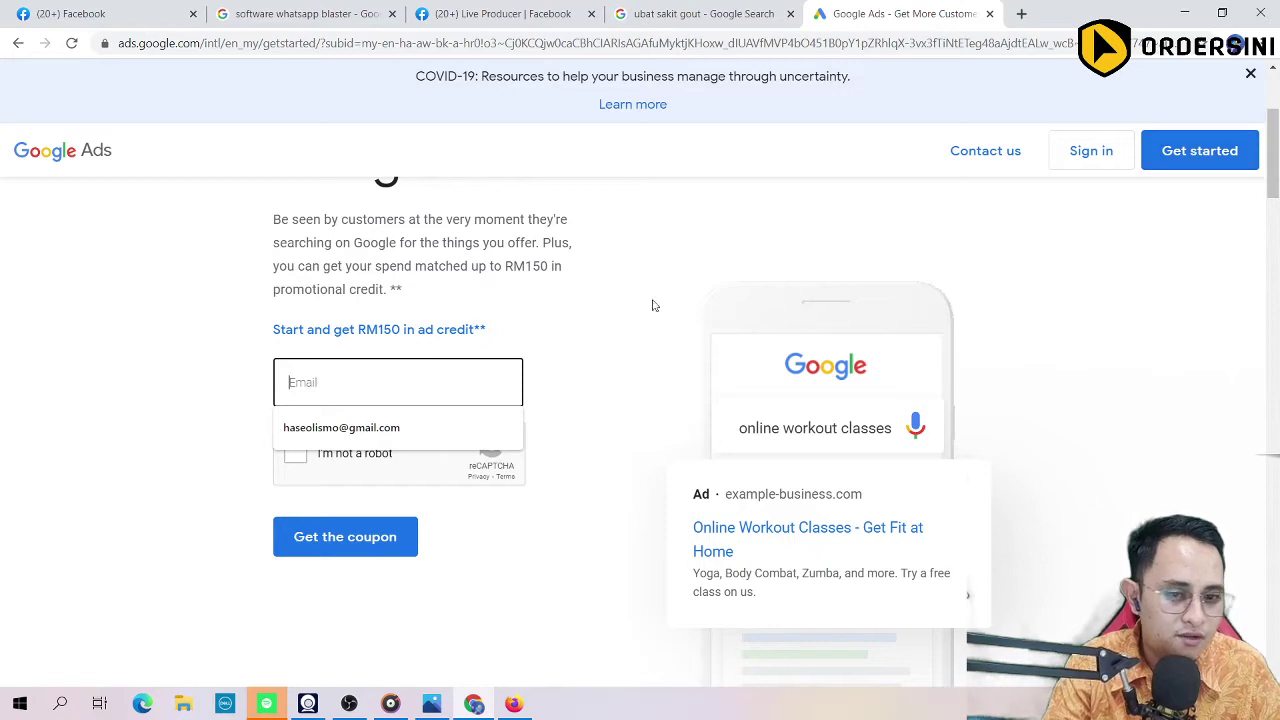
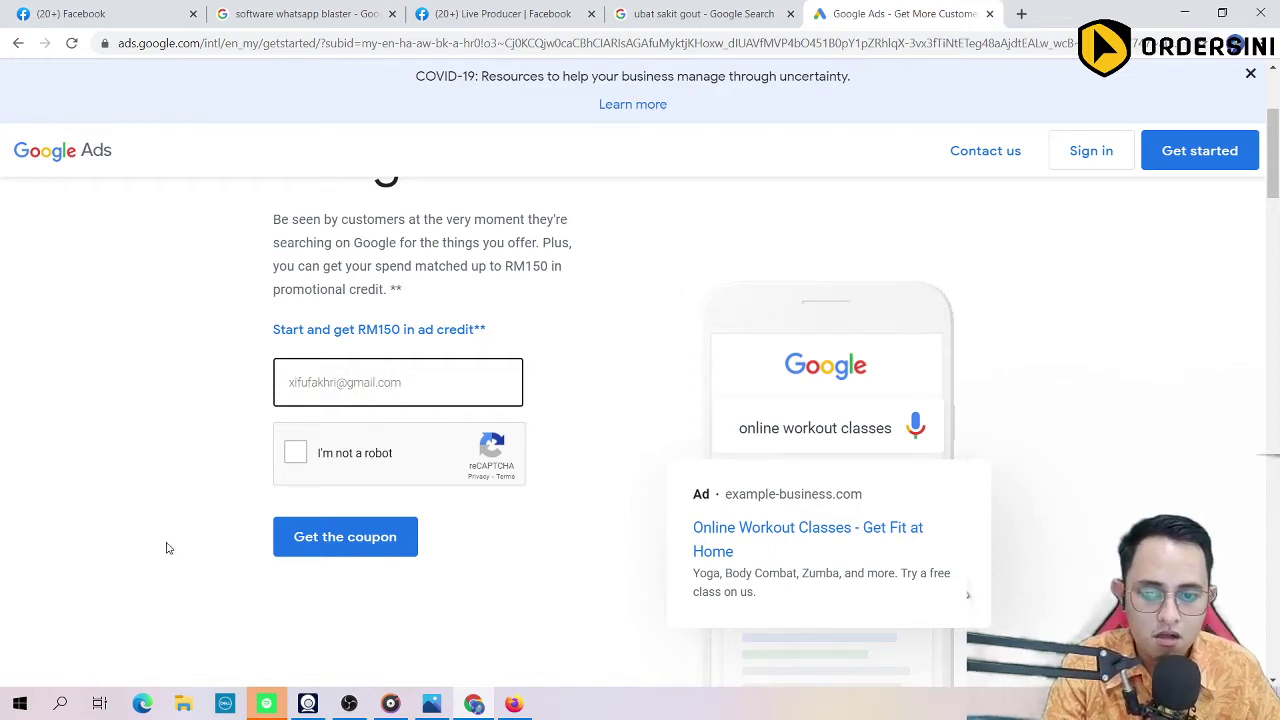
Step: Solve the reCAPTCHA stairs challenge and request the RM150 coupon
click(295, 452)
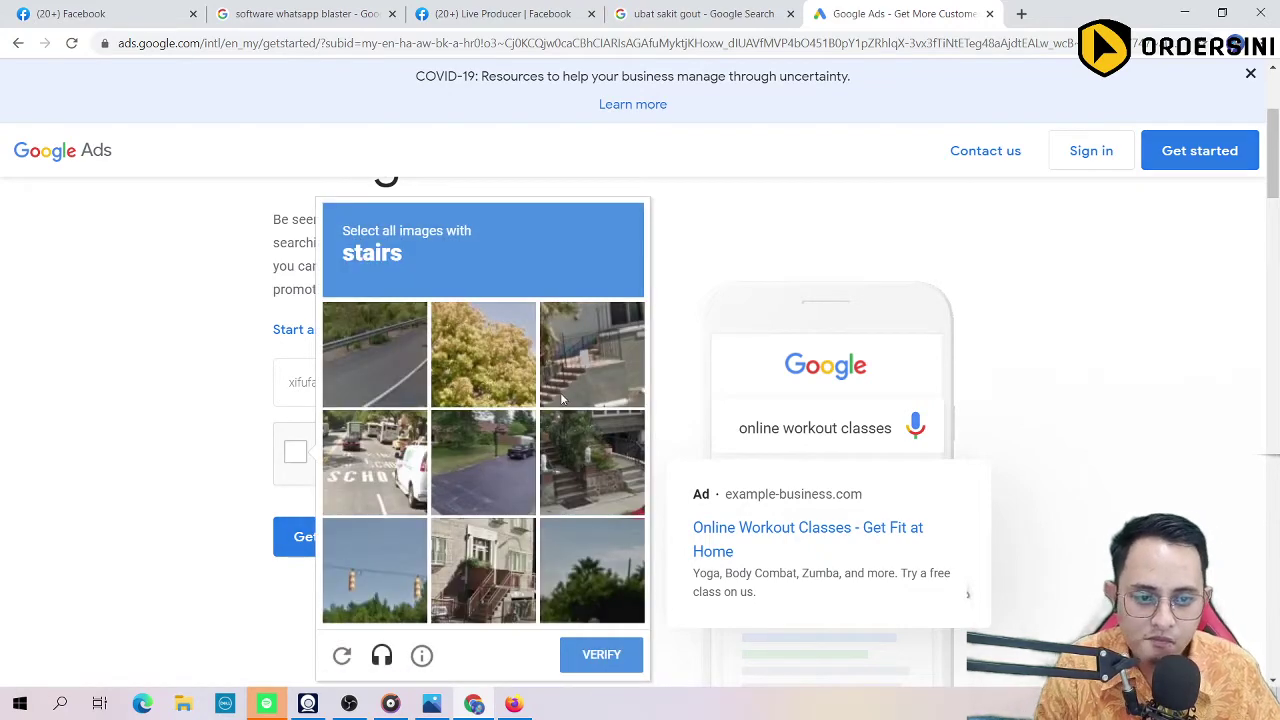
click(578, 388)
click(502, 582)
click(600, 476)
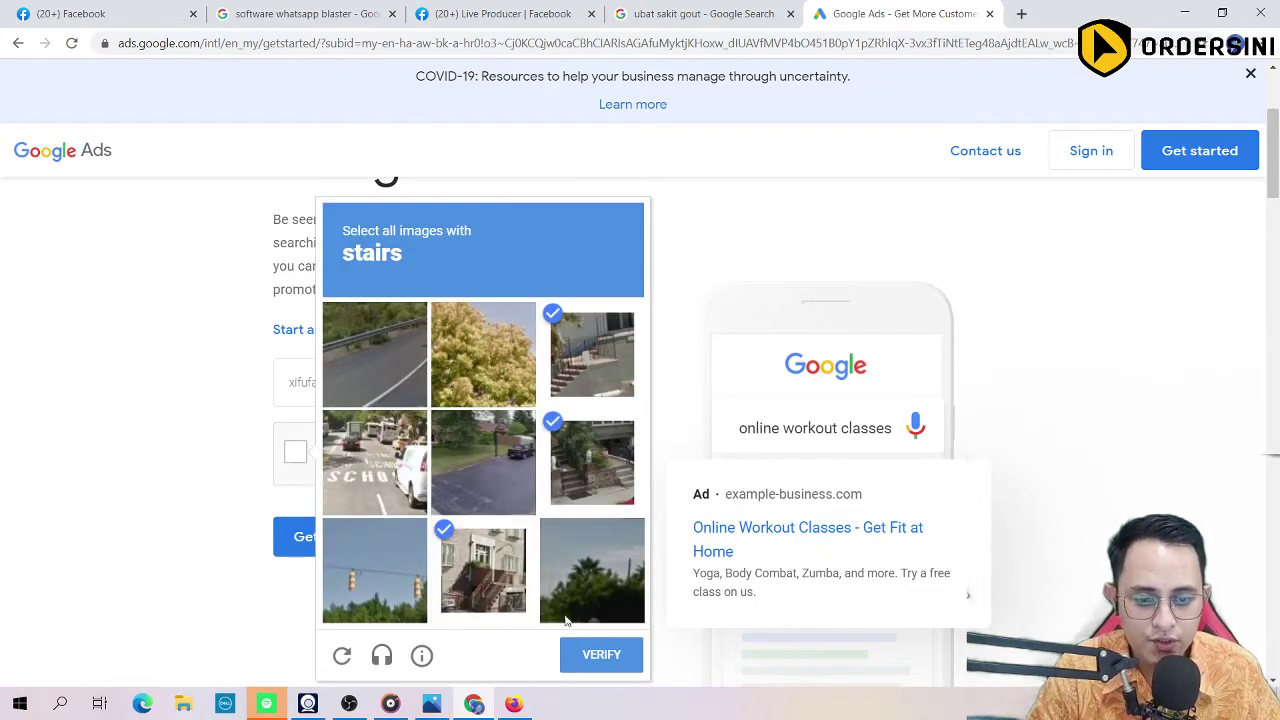
click(600, 656)
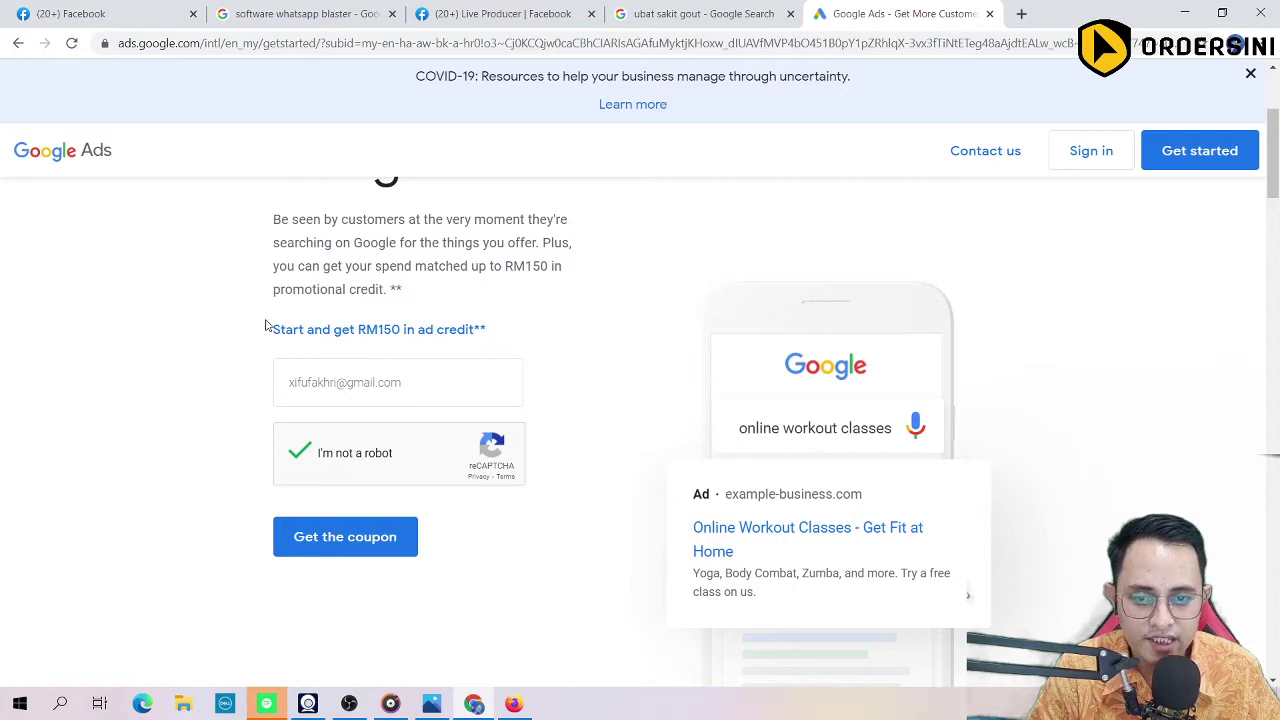
drag(400, 500, 334, 330)
scroll(190, 372, up, 3)
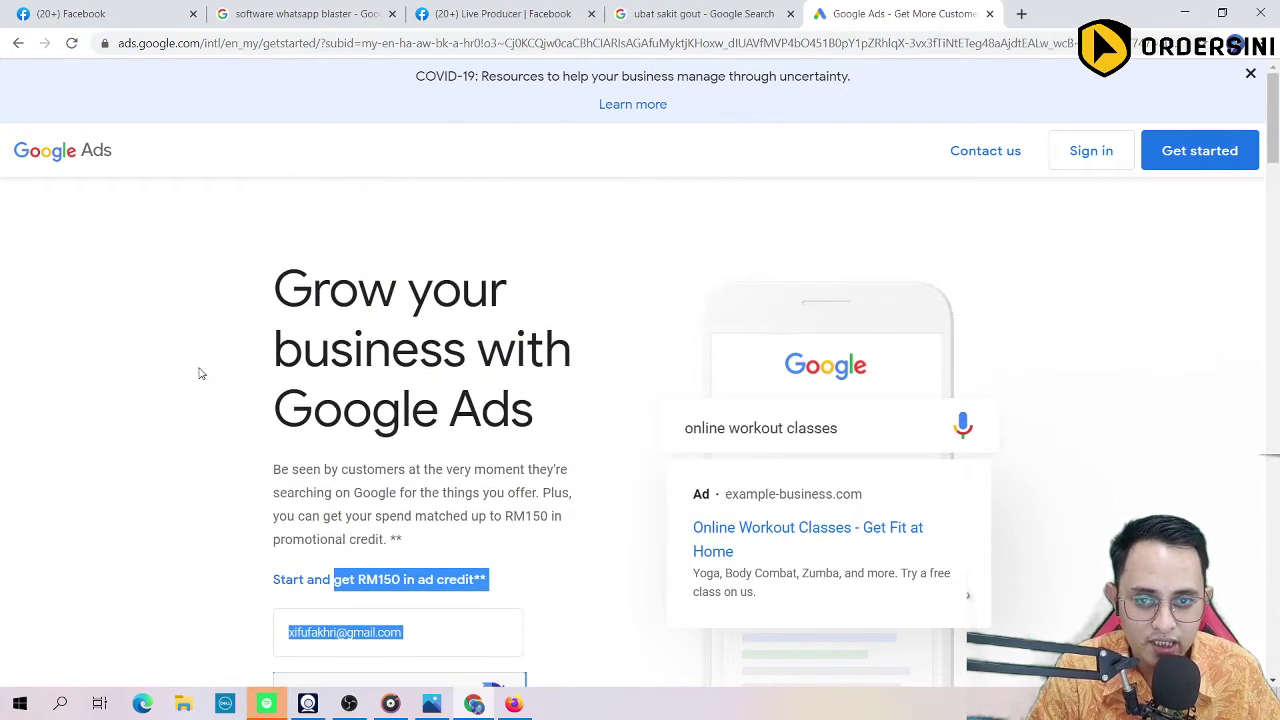
scroll(205, 390, down, 3)
click(343, 543)
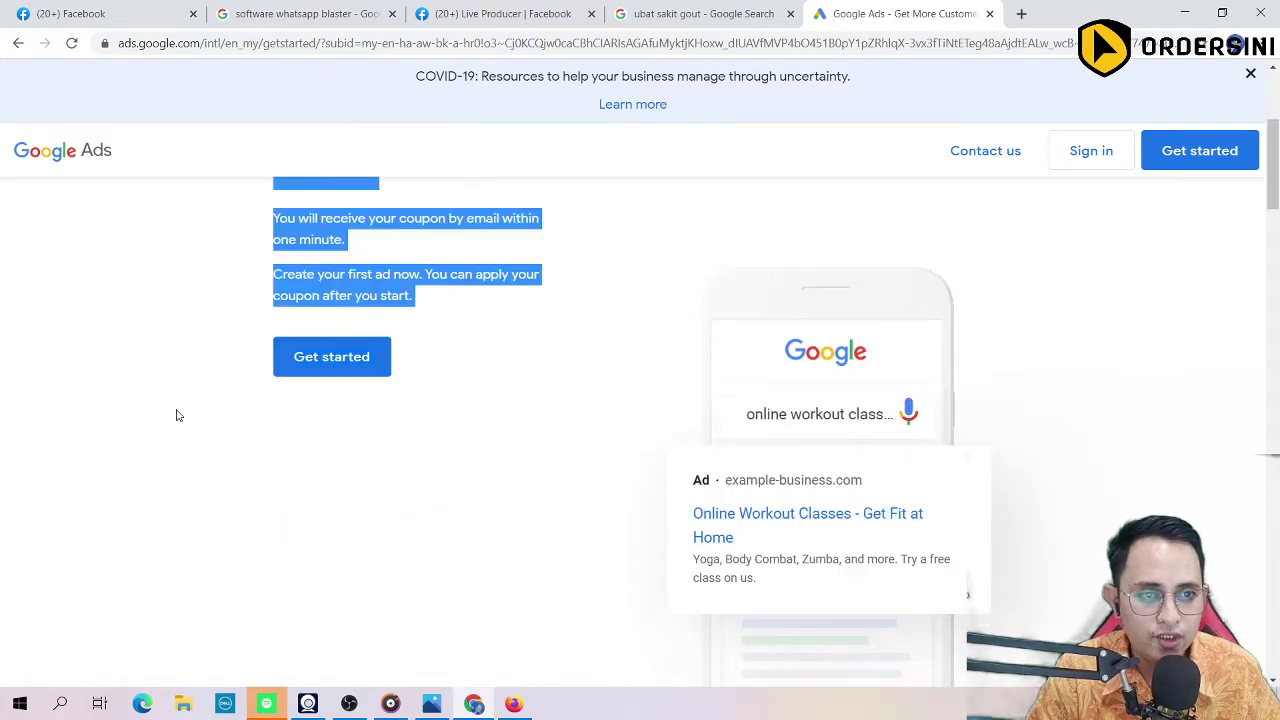
Step: Begin creating the first Google Ads campaign via Get started
click(196, 321)
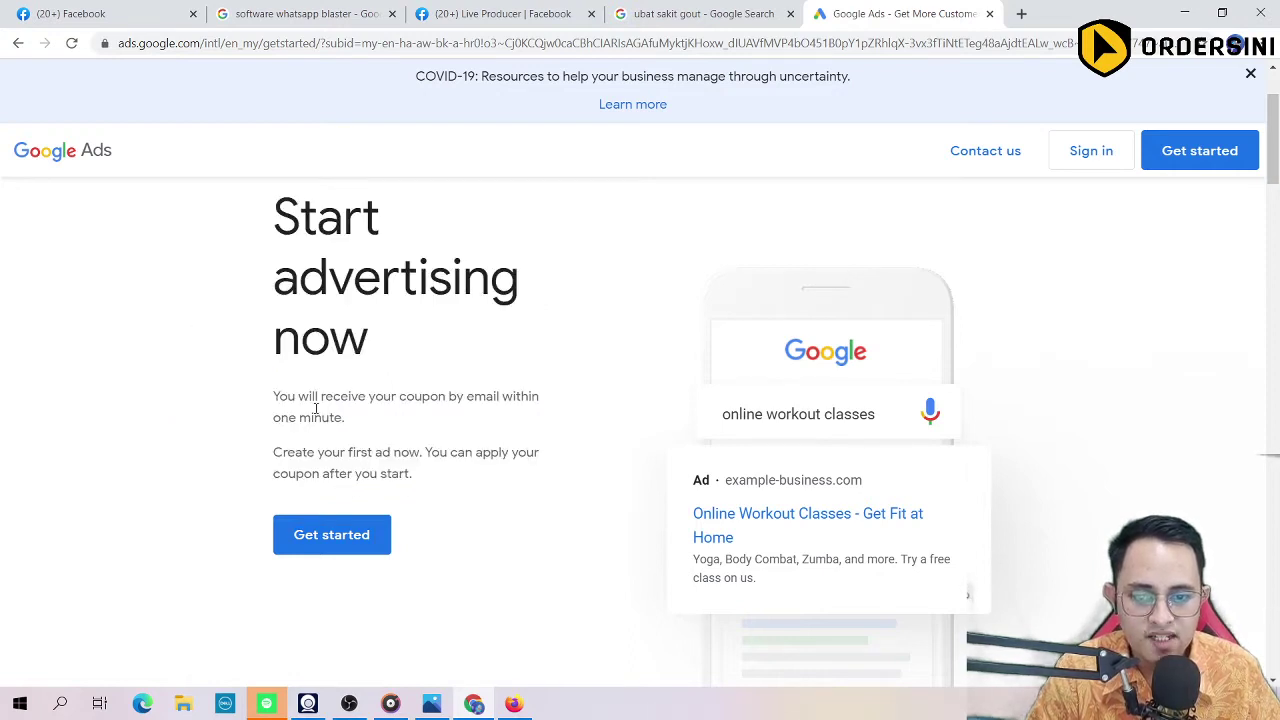
click(343, 540)
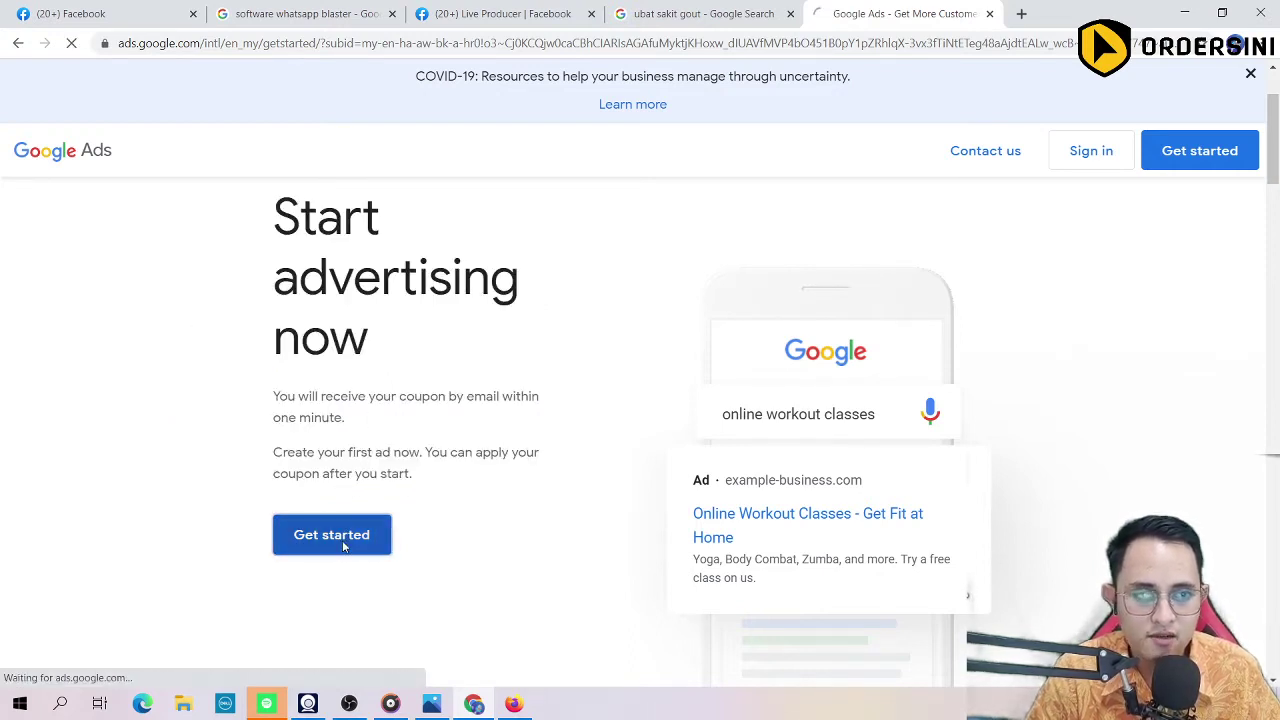
click(310, 44)
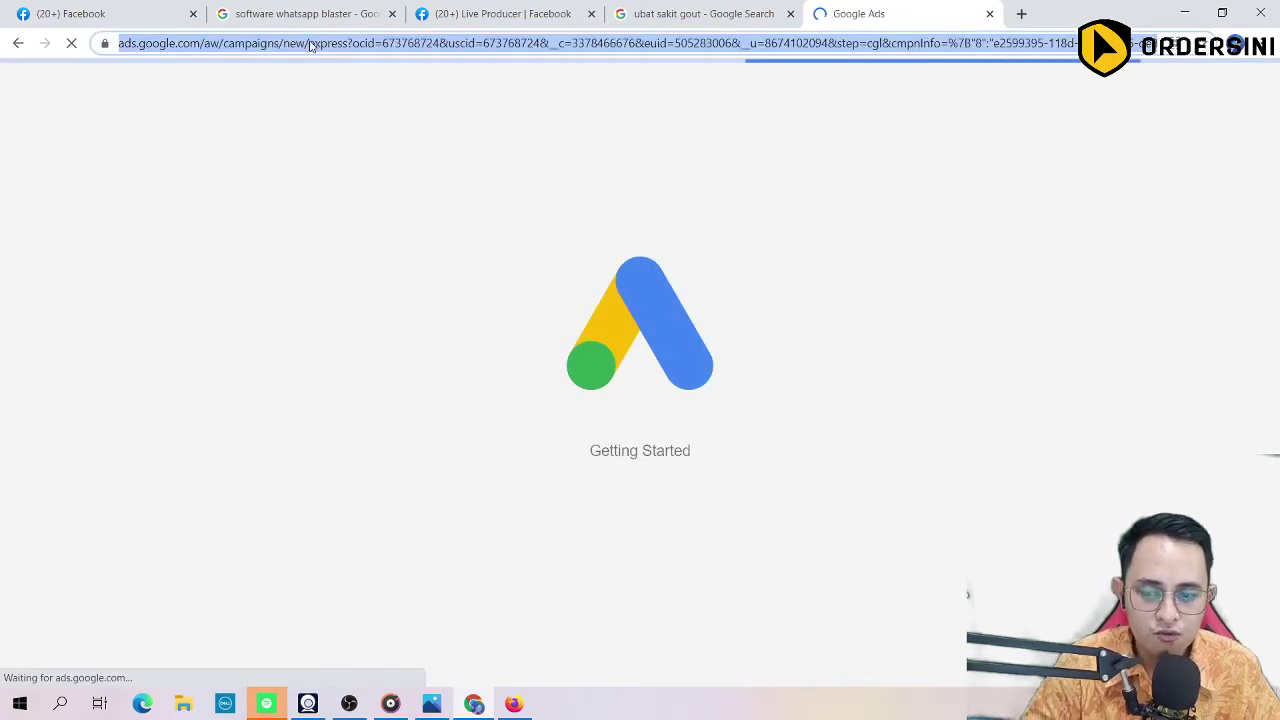
Step: Load Gmail in a new tab, then return to the Google Ads campaign tab
key(ctrl+t)
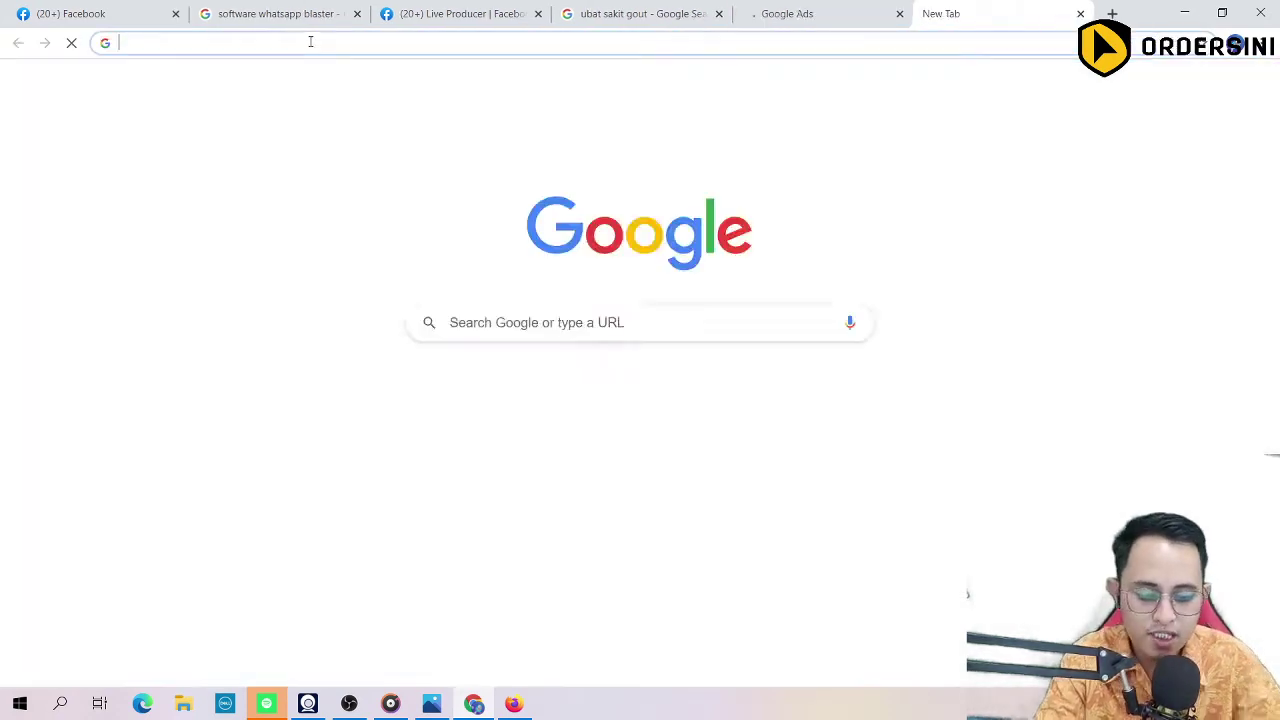
text(gmail)
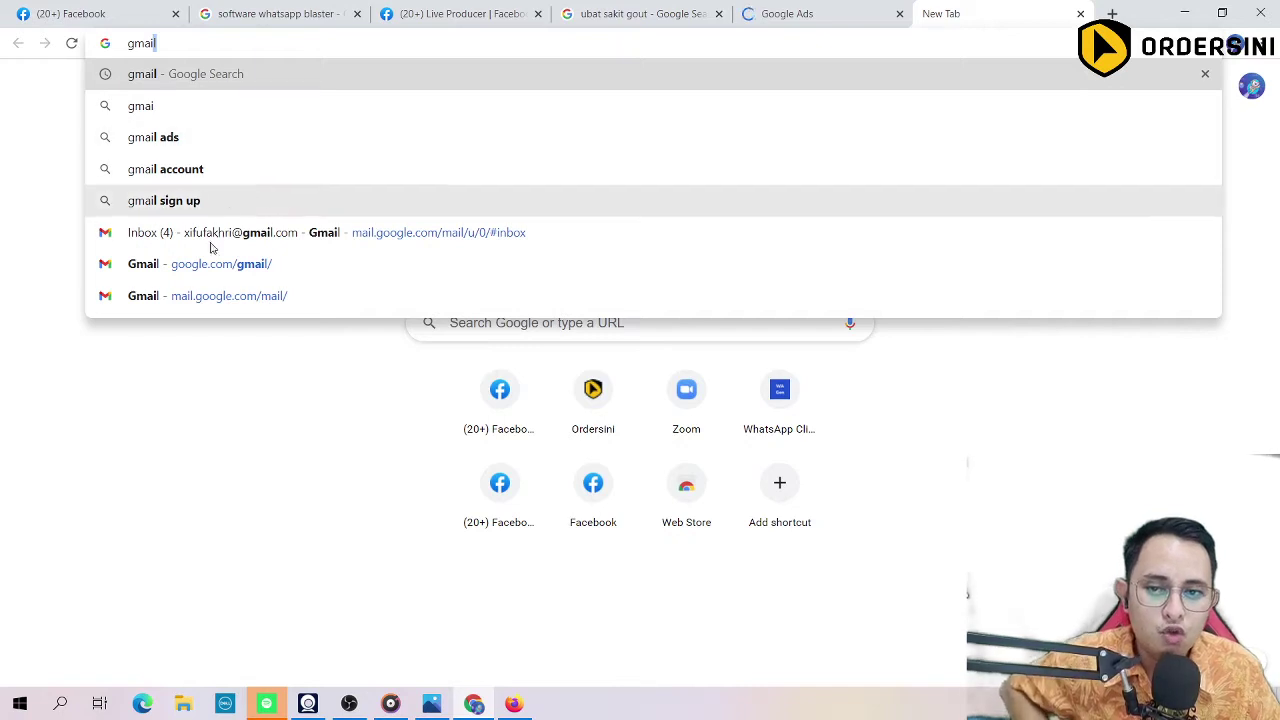
click(222, 266)
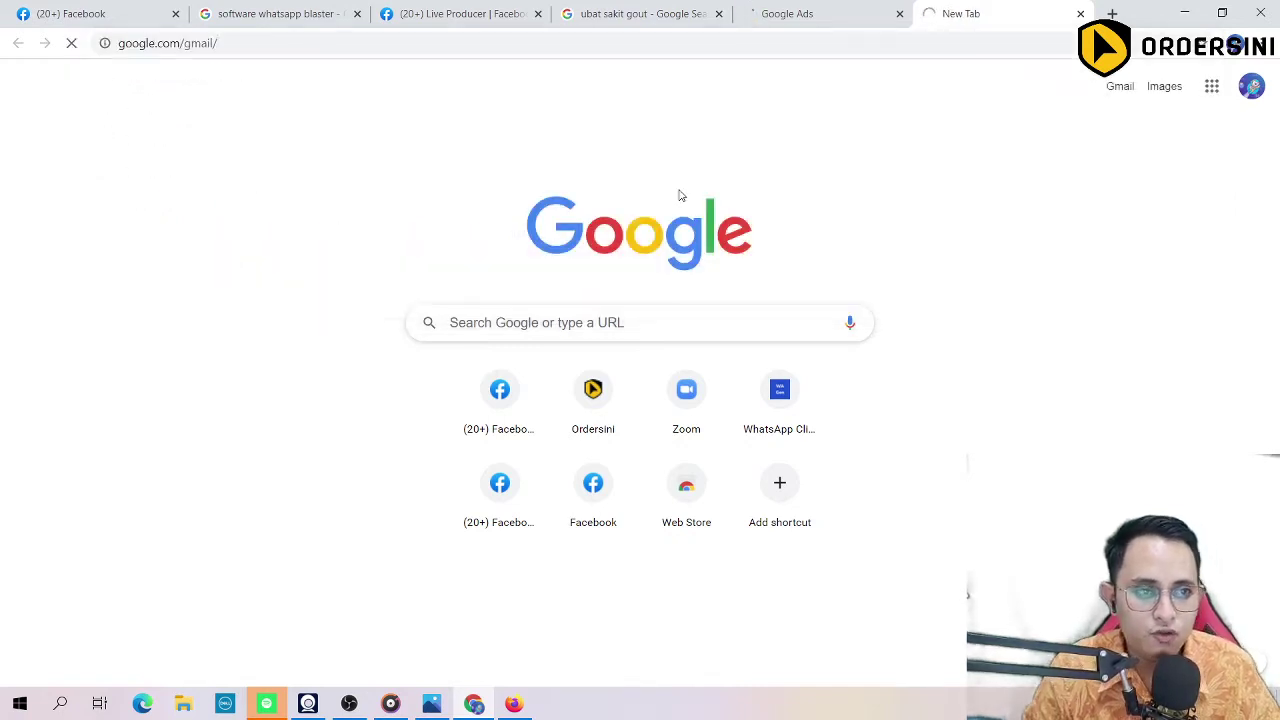
click(843, 22)
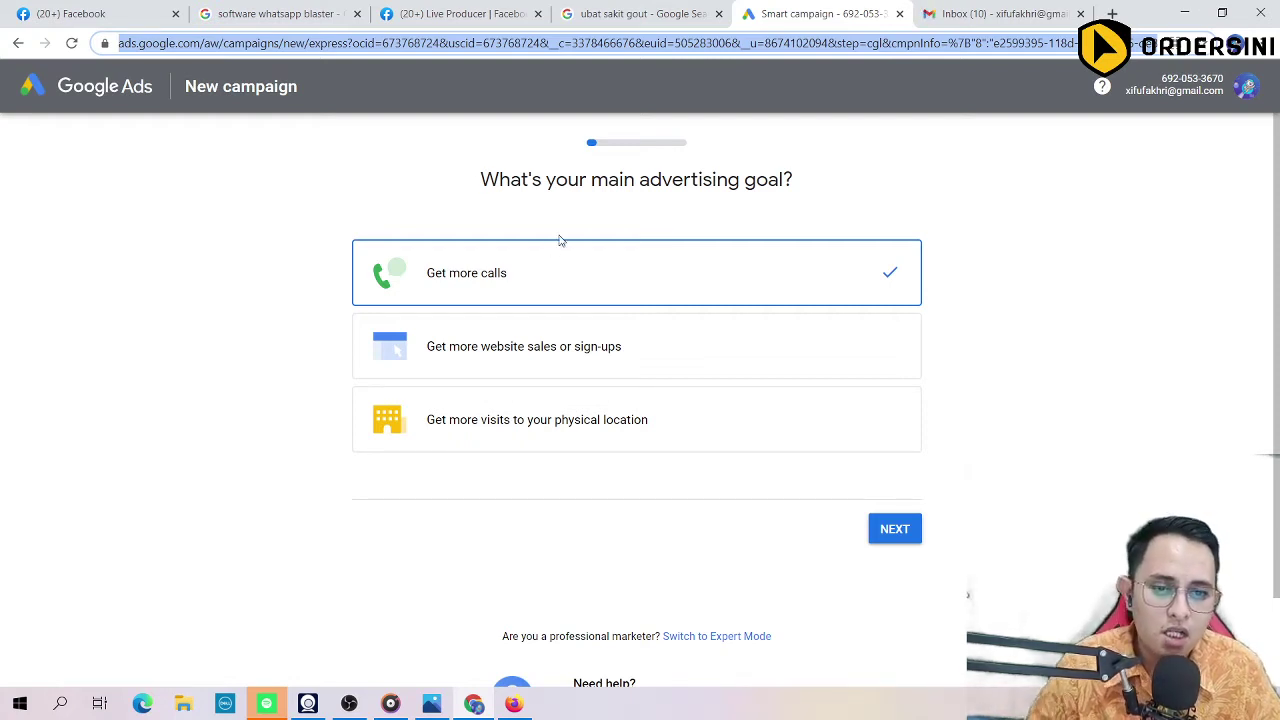
Step: Choose 'Get more website sales or sign-ups' as the campaign's advertising goal and continue
drag(498, 180, 808, 178)
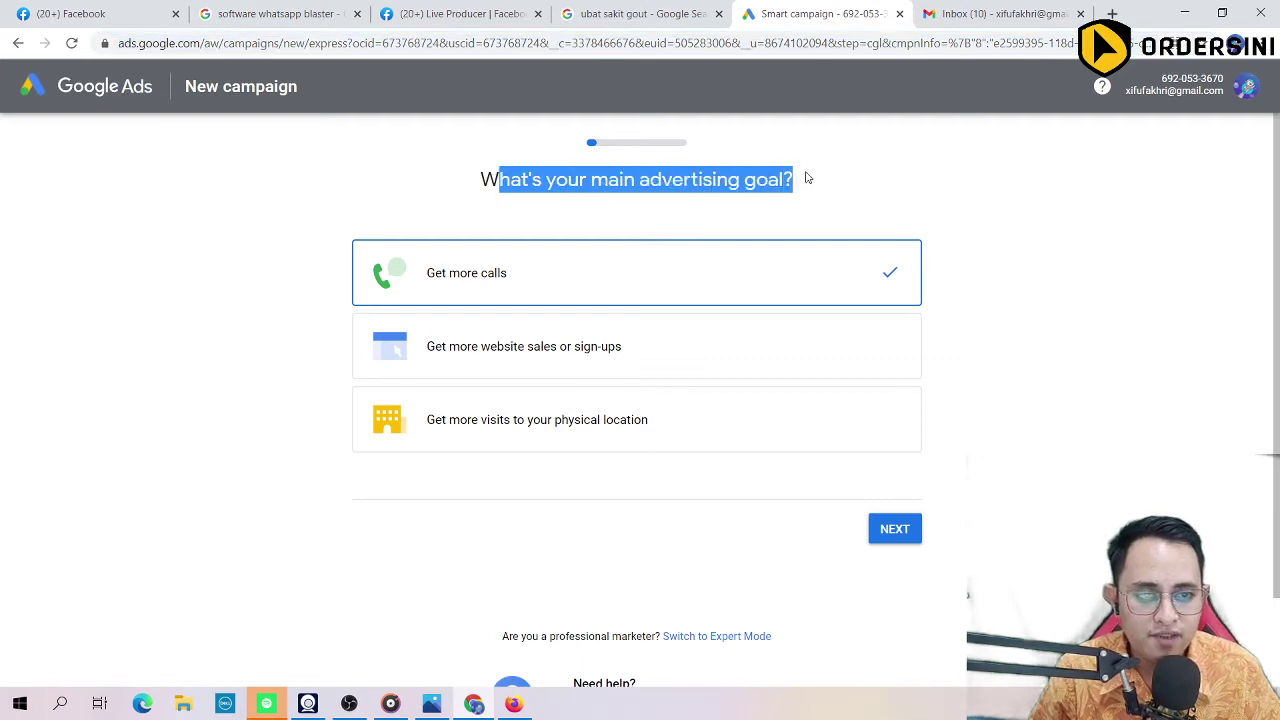
click(425, 186)
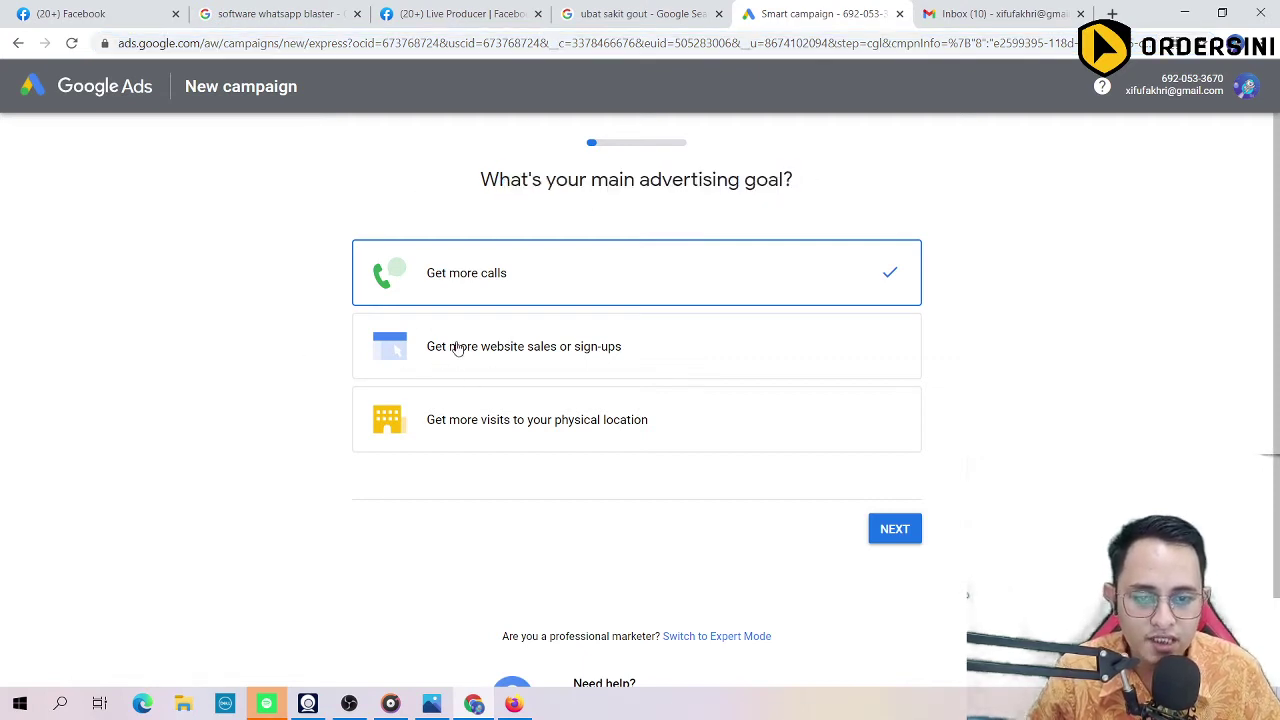
click(457, 348)
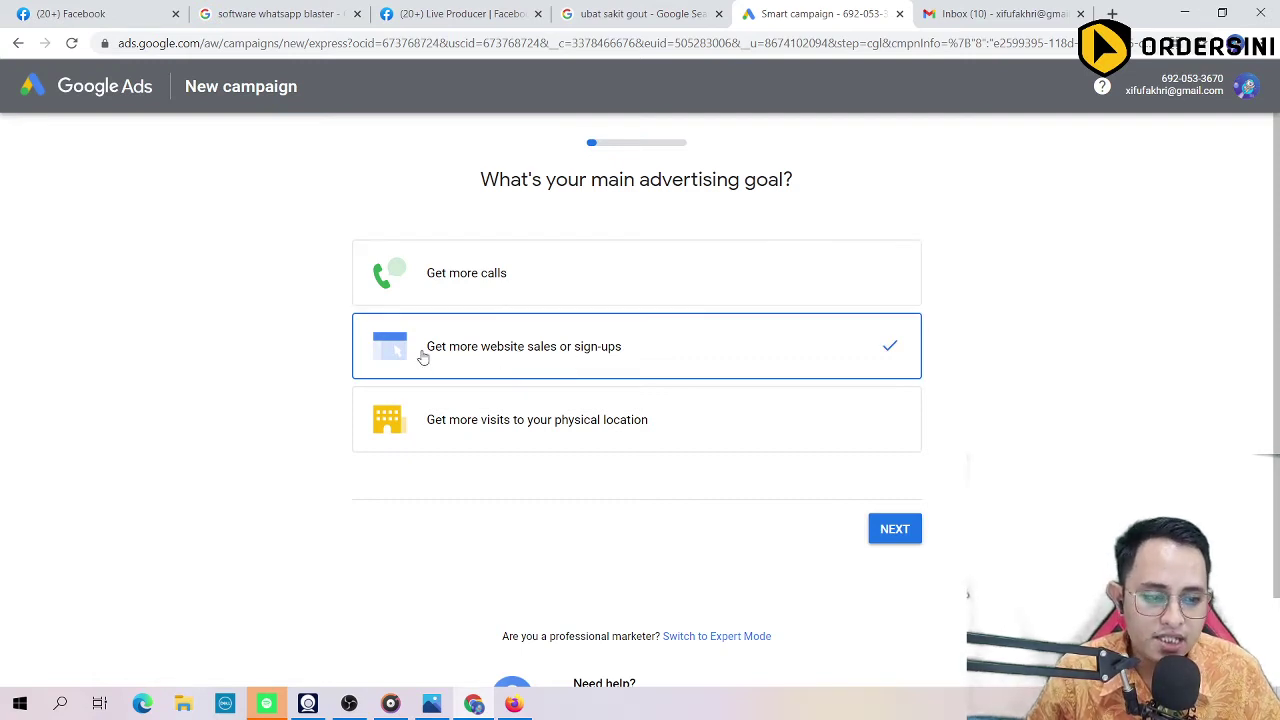
scroll(330, 376, down, 2)
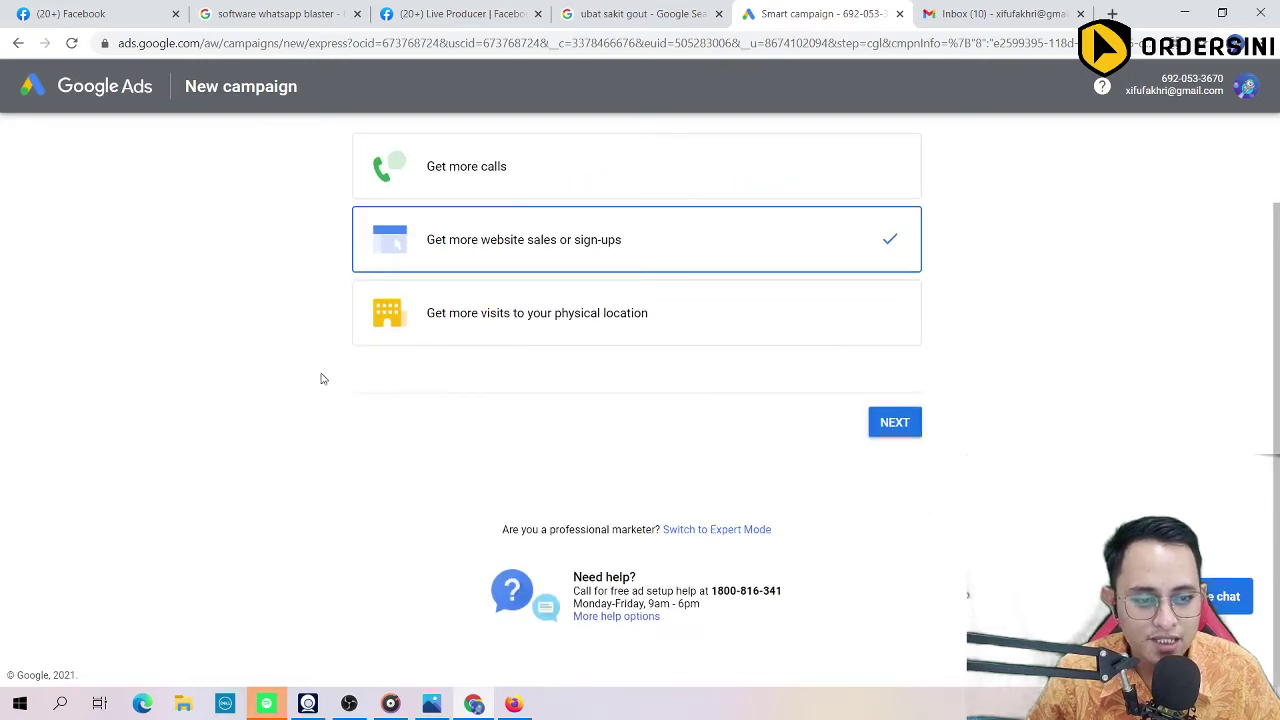
click(883, 433)
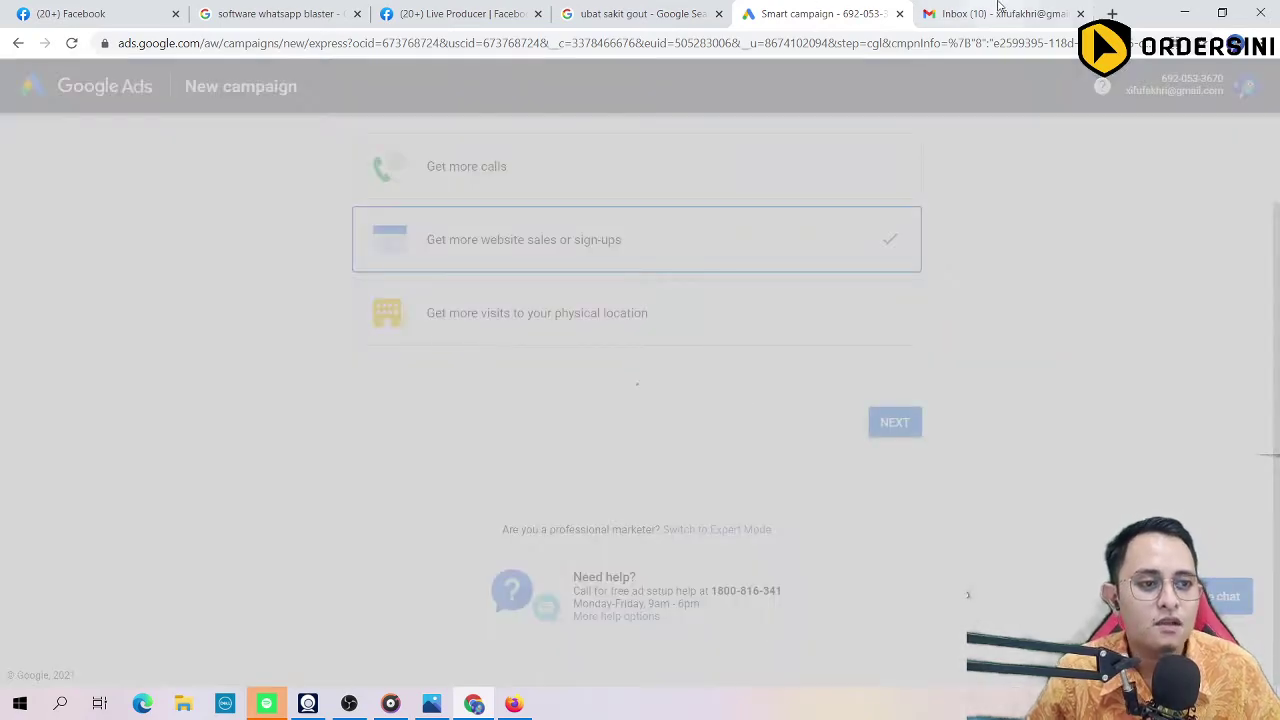
Step: Switch to Gmail and look through the Social and Promotions inbox categories
click(1000, 13)
click(505, 178)
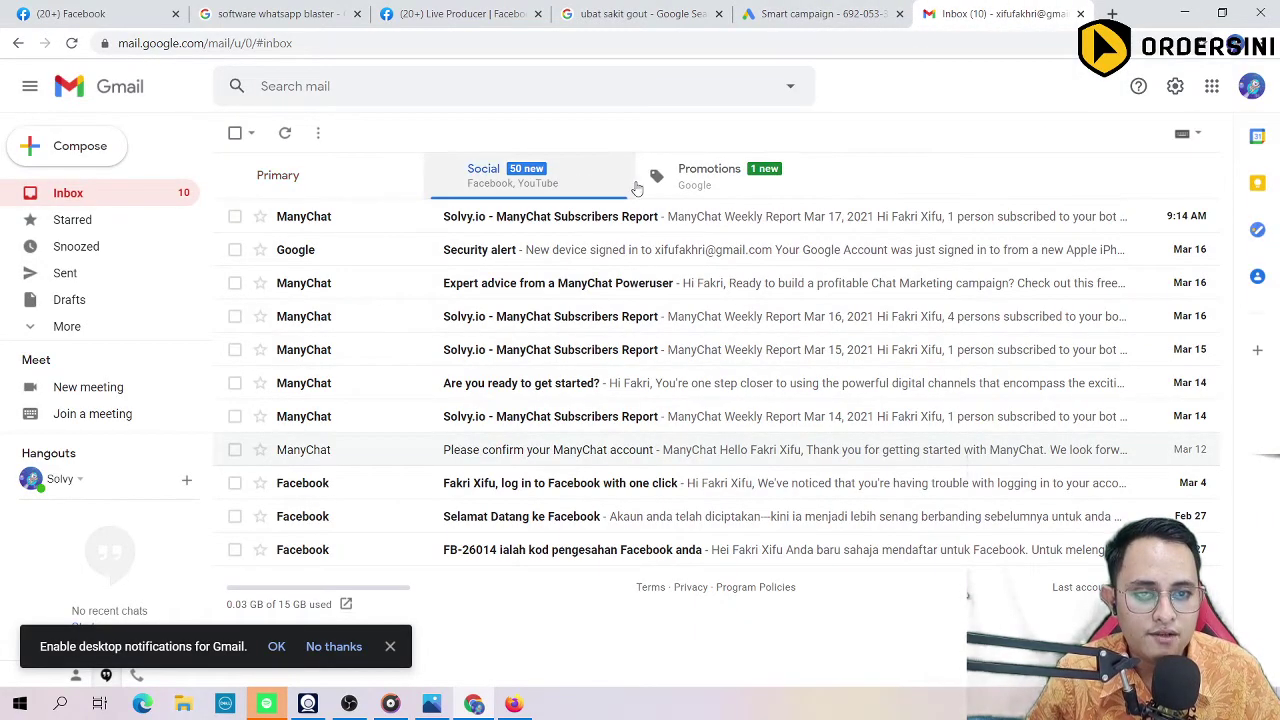
click(720, 189)
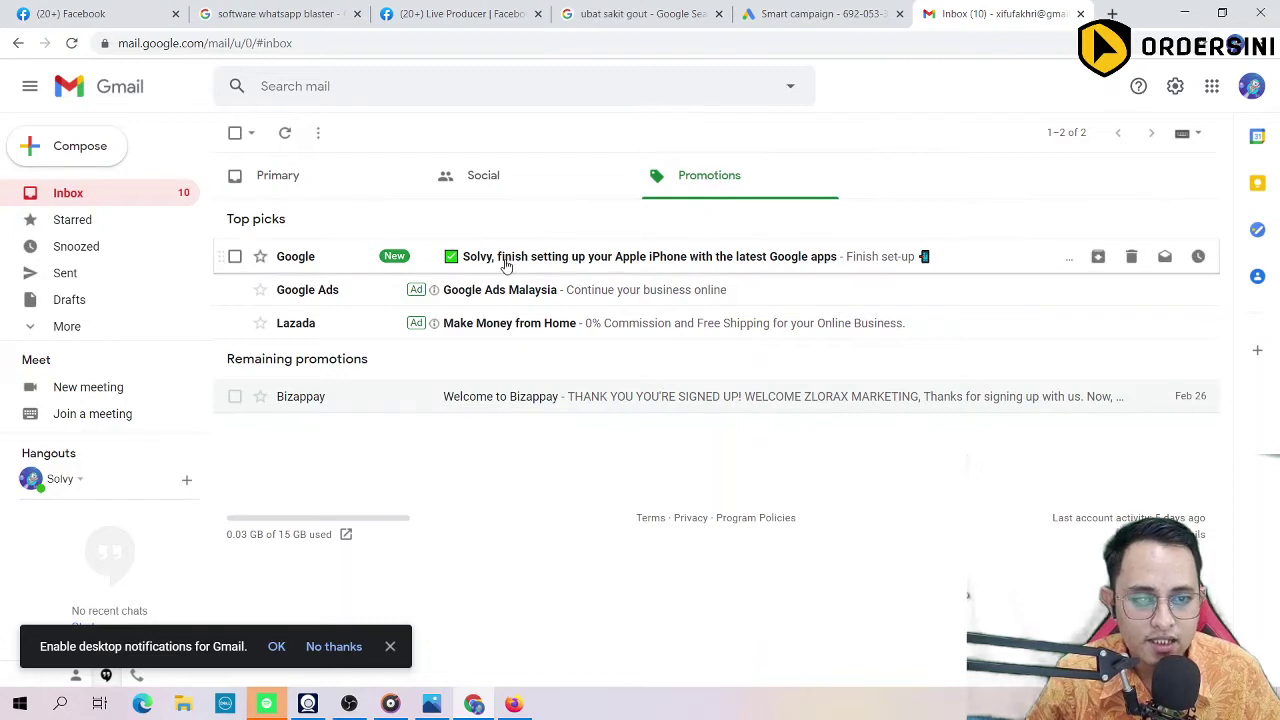
Step: Open the Google Ads Malaysia promotion email and follow its Sign Up link into Google Ads
click(518, 295)
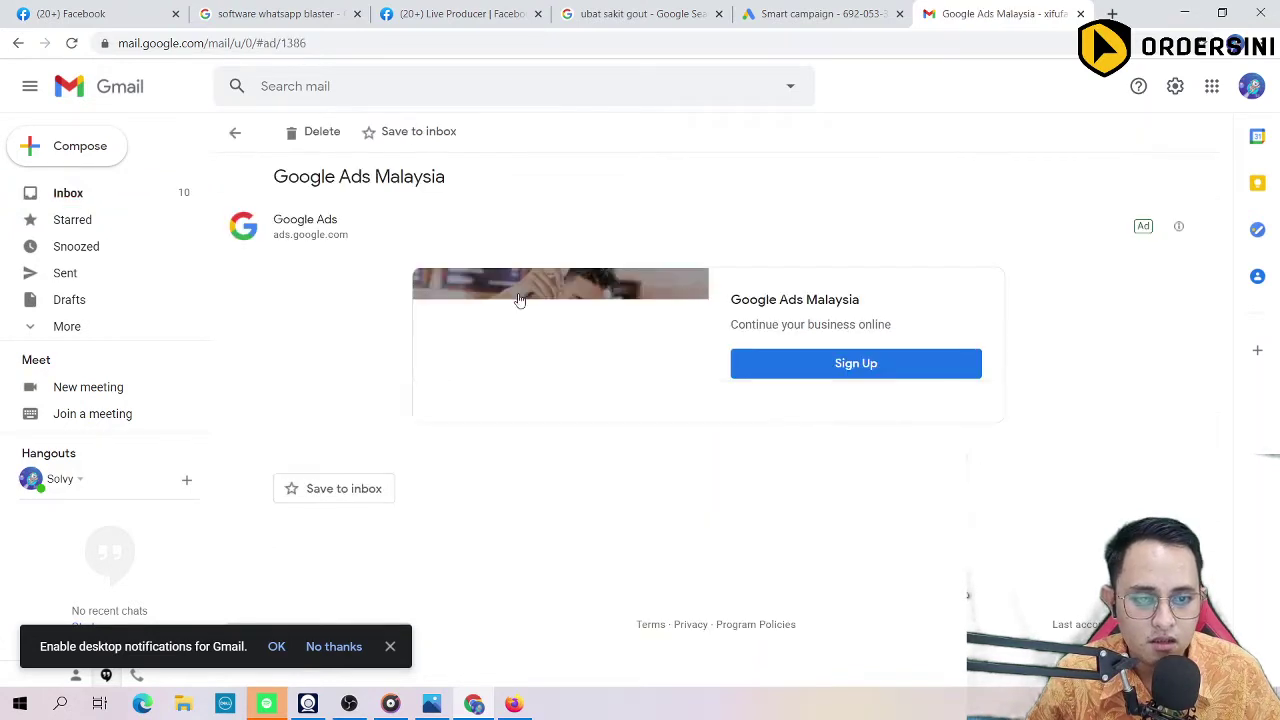
click(805, 364)
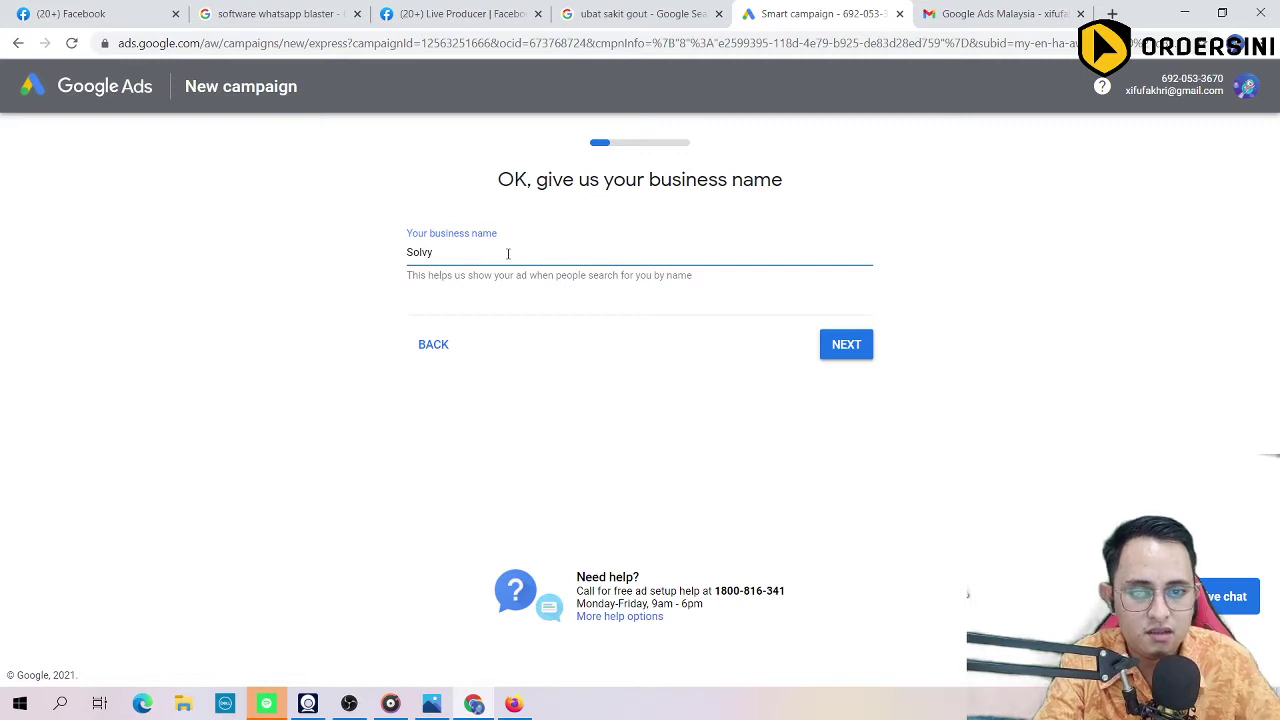
click(521, 298)
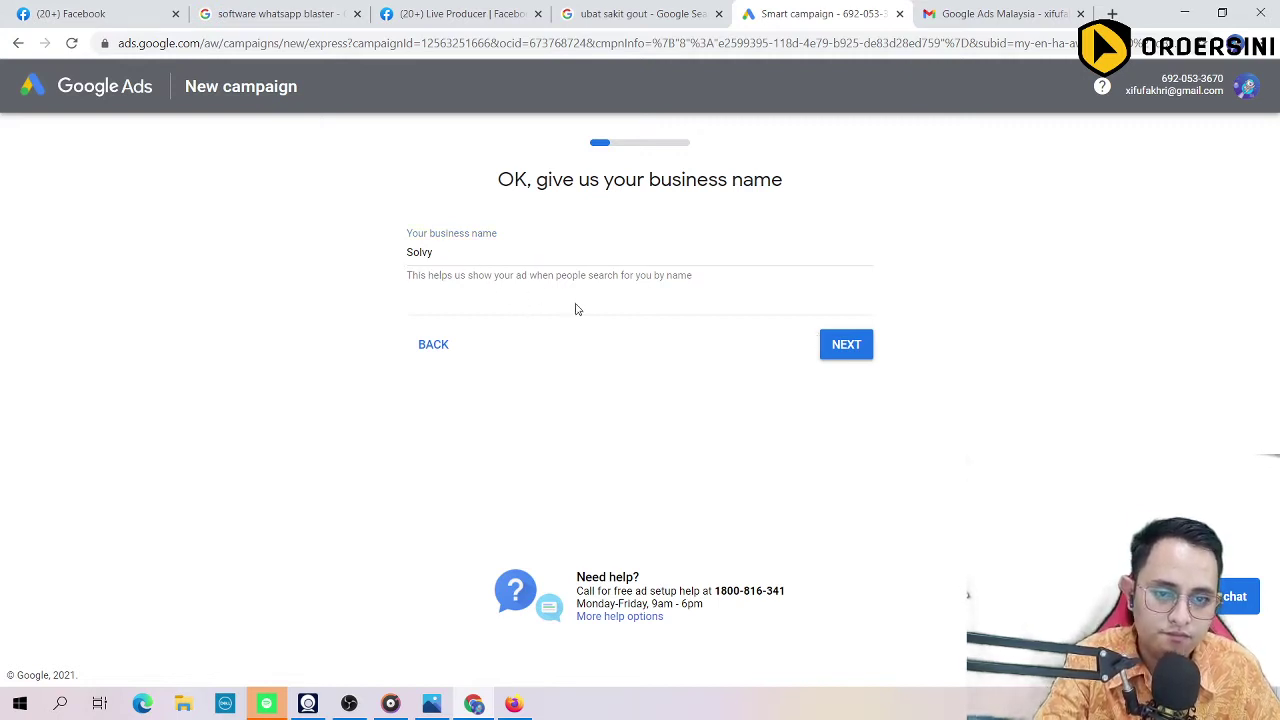
click(440, 252)
click(838, 345)
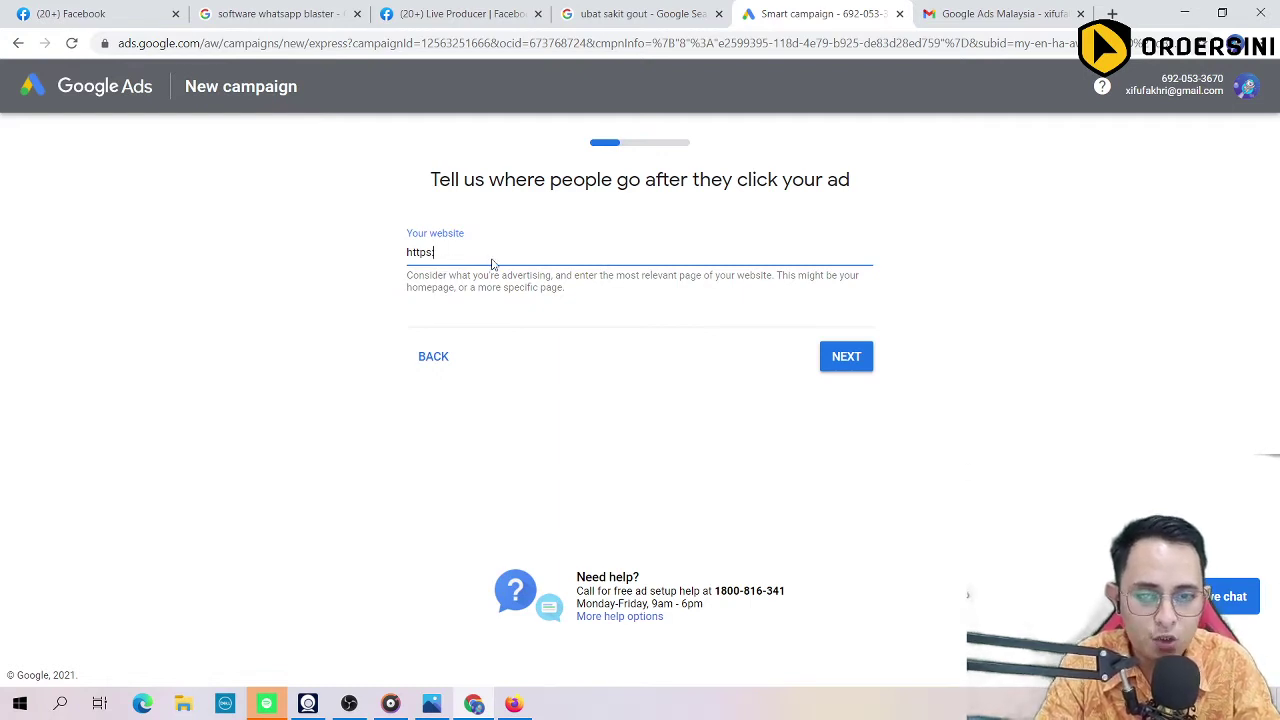
text(//)
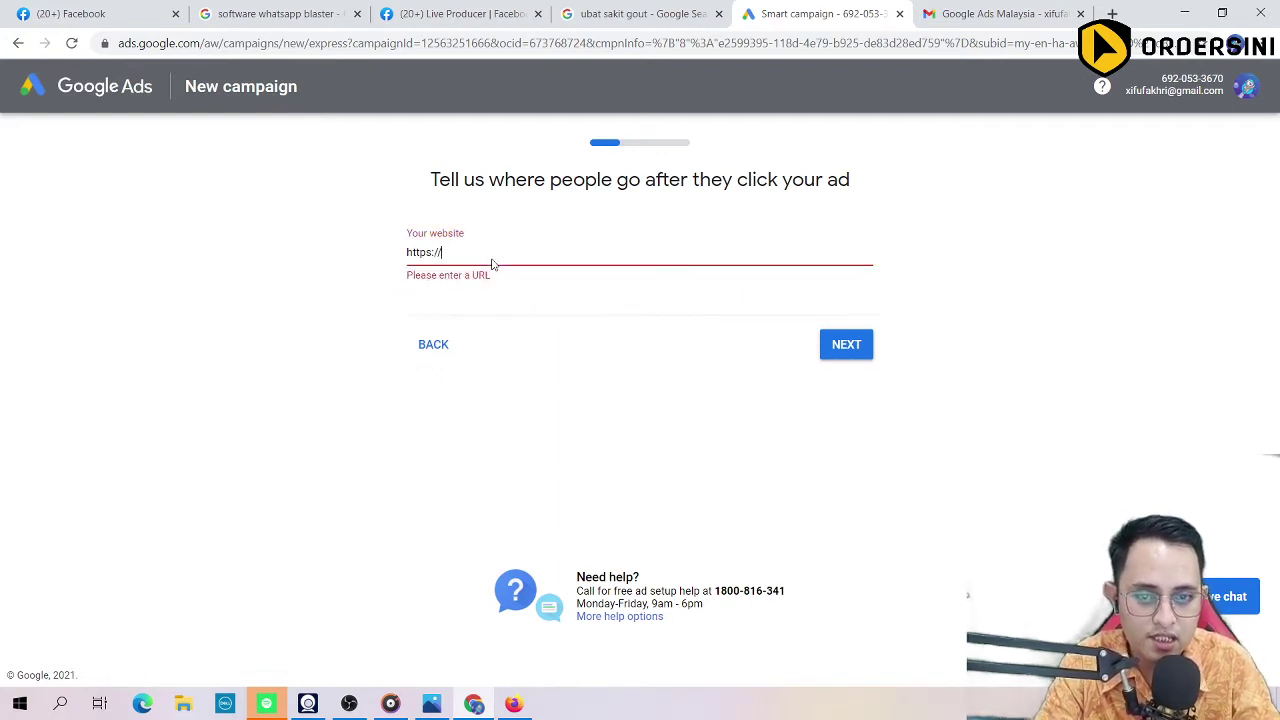
text(wab)
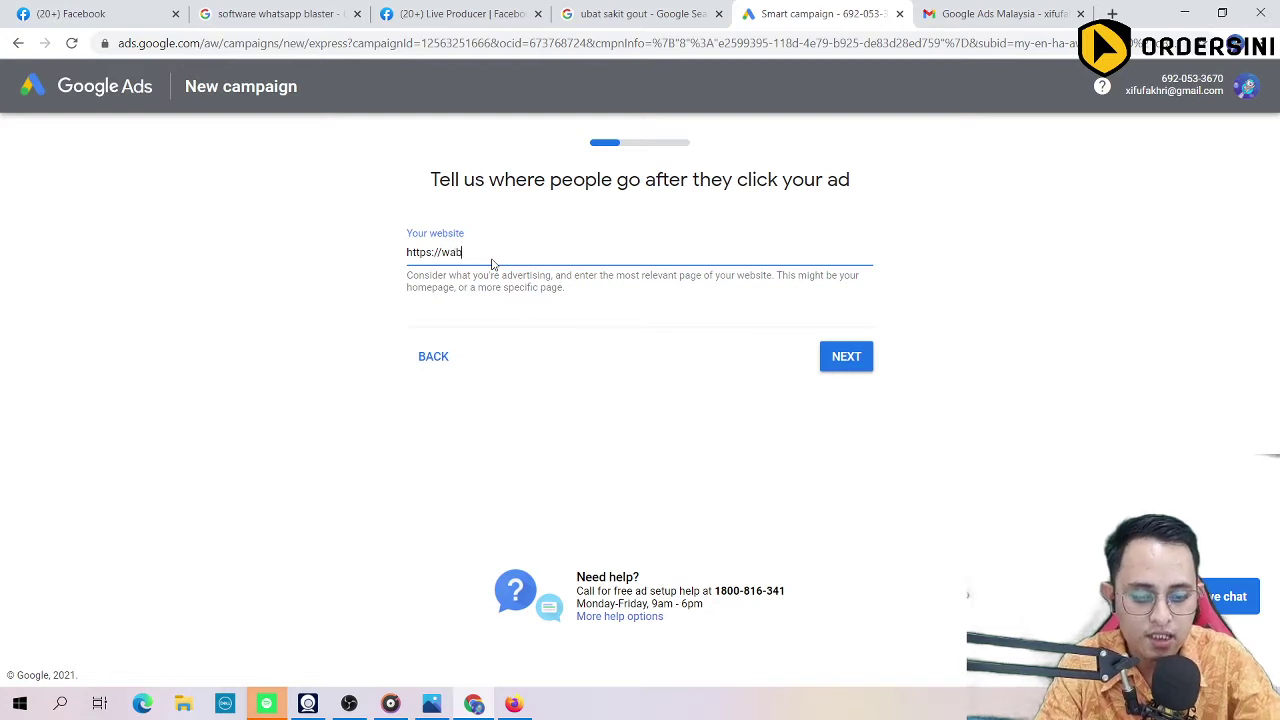
text(oost)
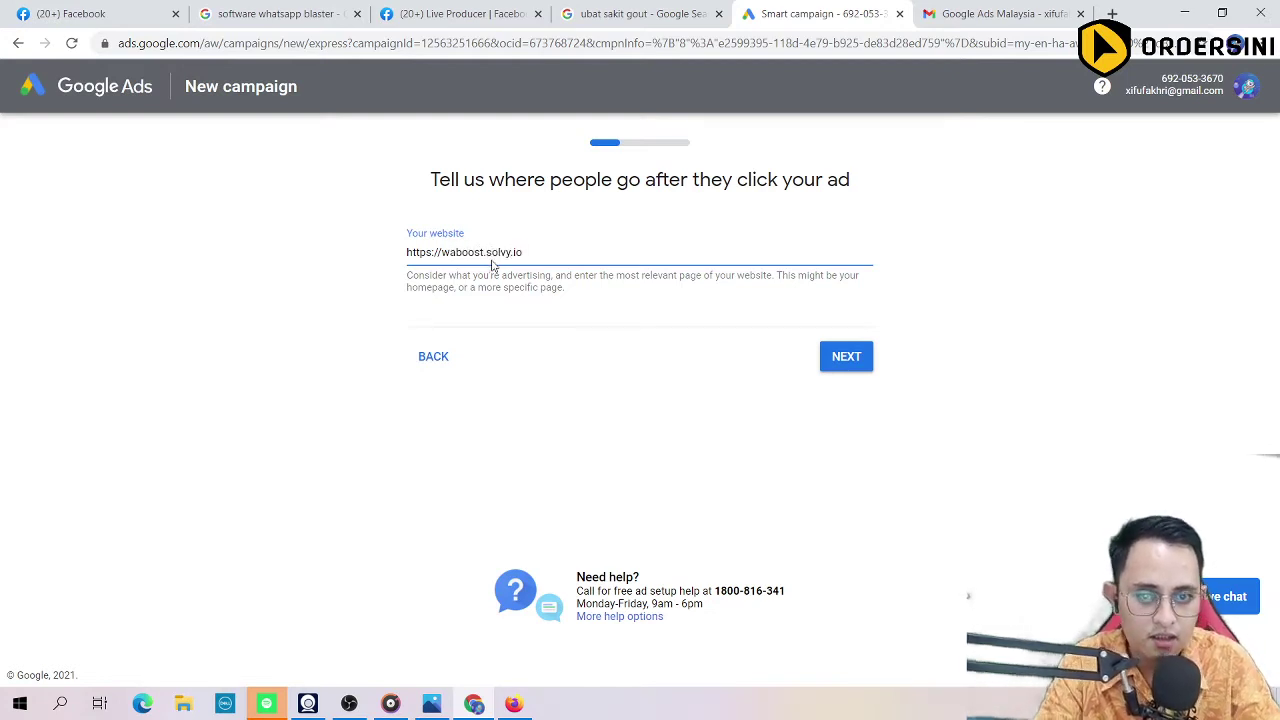
text(.solvy.io)
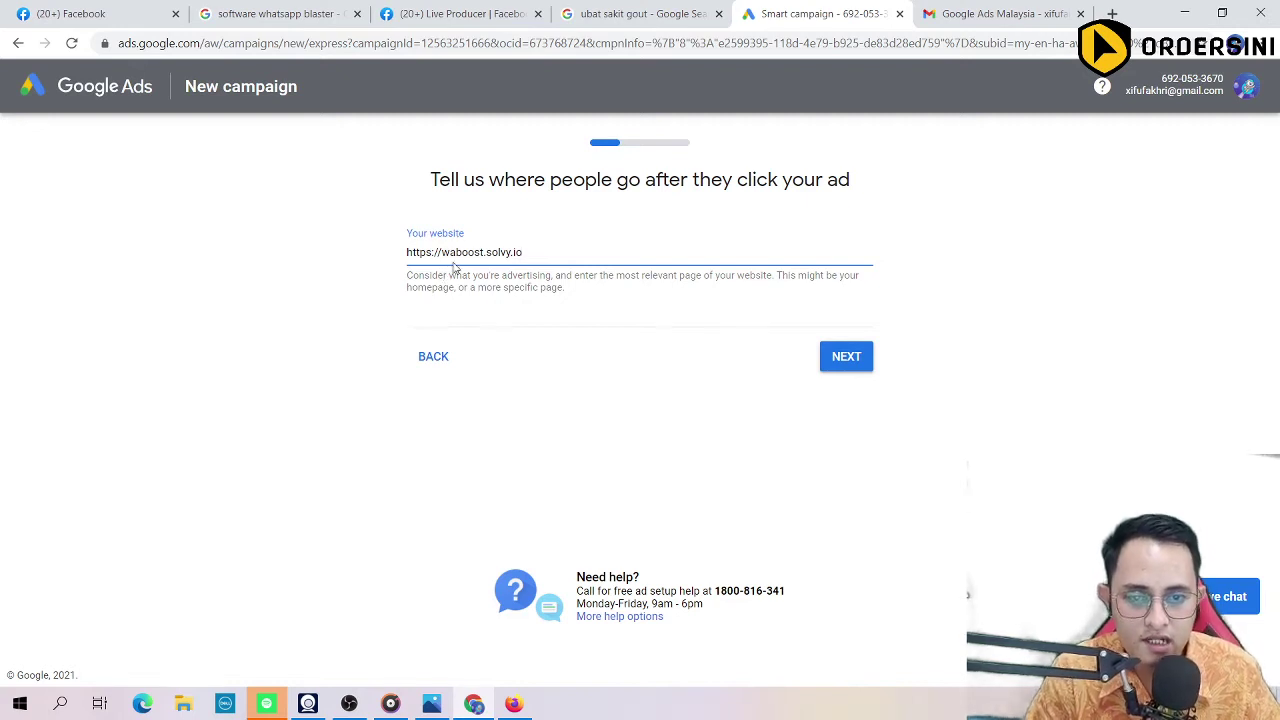
click(828, 362)
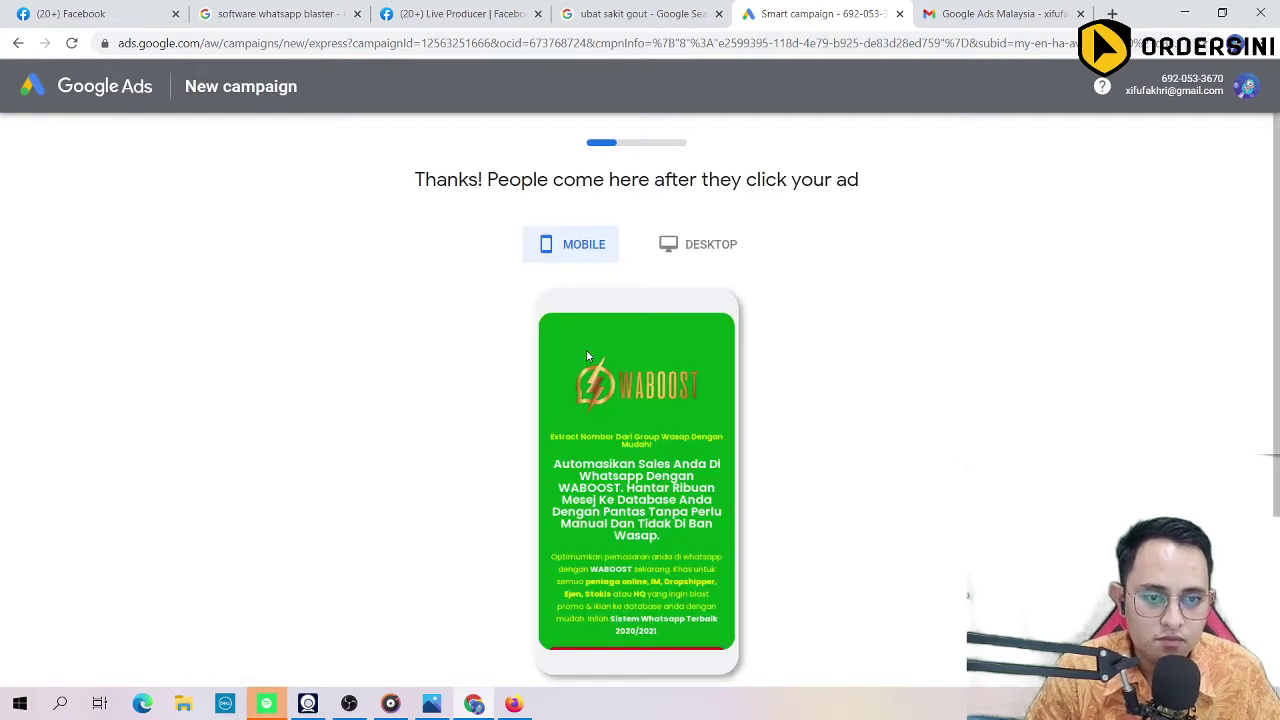
Step: Check the landing page preview in desktop and phone views, then continue to ad writing
click(712, 249)
click(563, 246)
scroll(457, 331, down, 2)
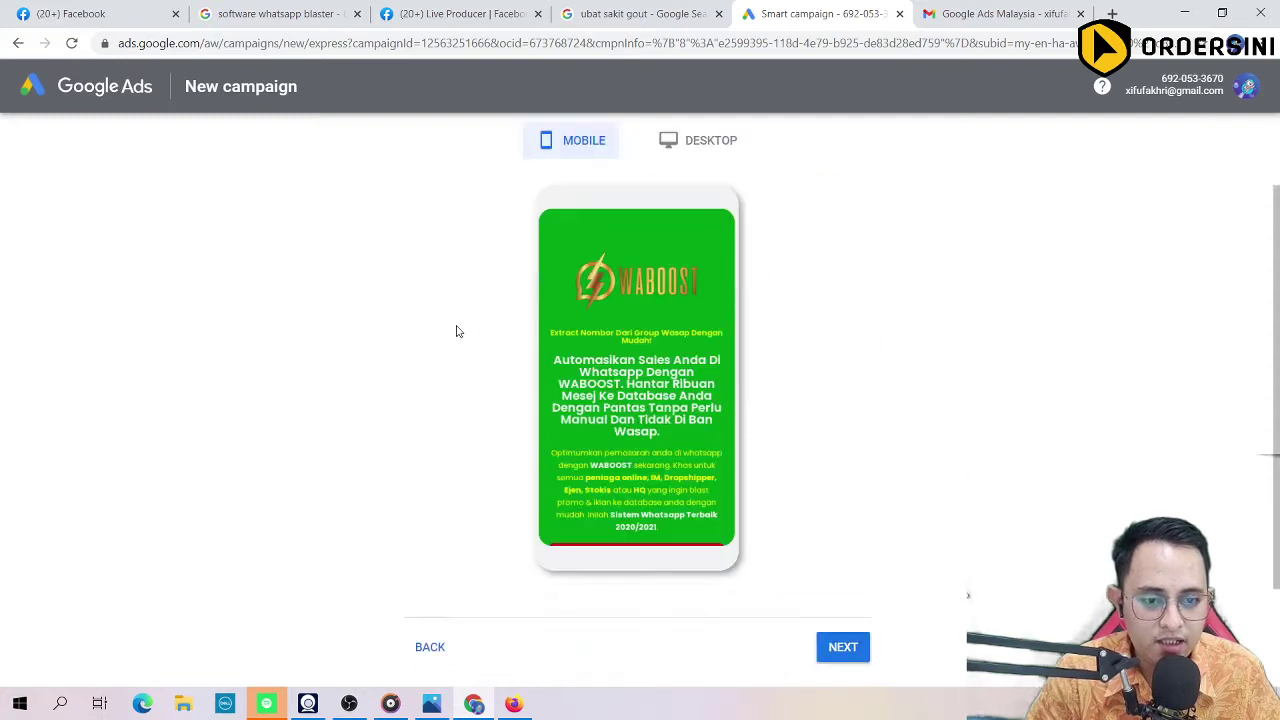
click(843, 507)
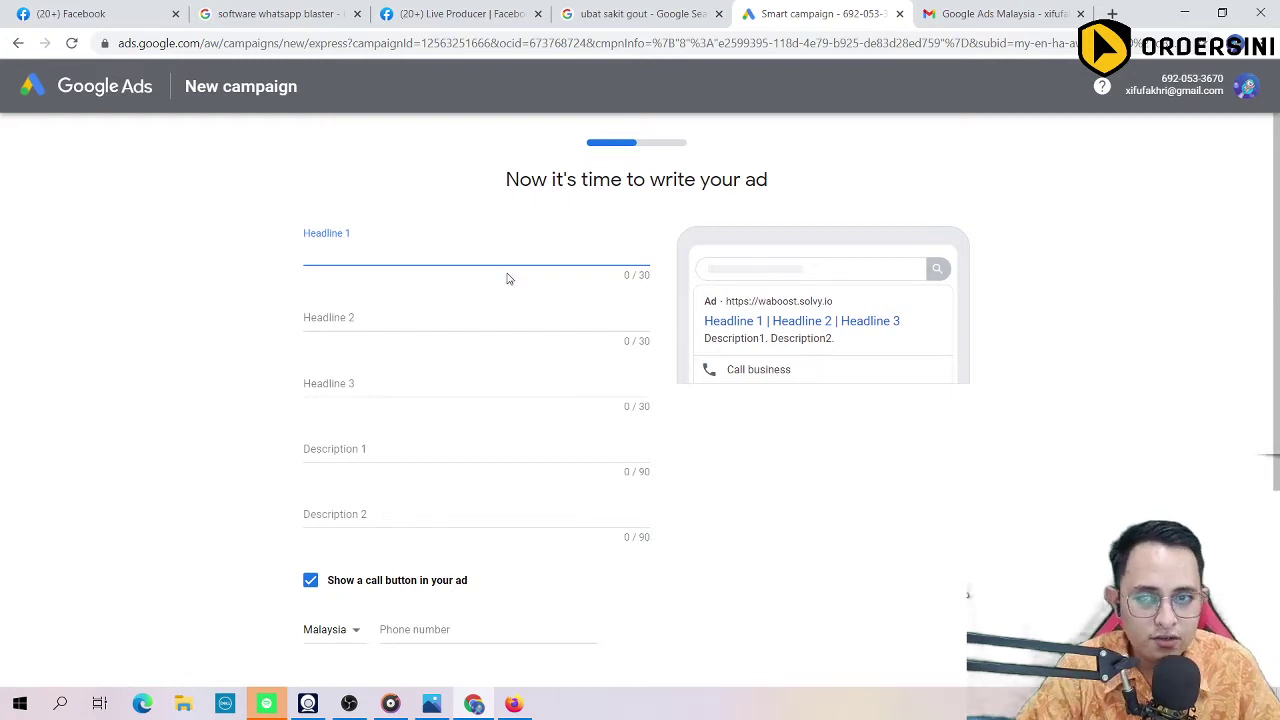
Step: Look over the empty headline and description form, then step back to the waboost.solvy.io website step
scroll(246, 389, down, 3)
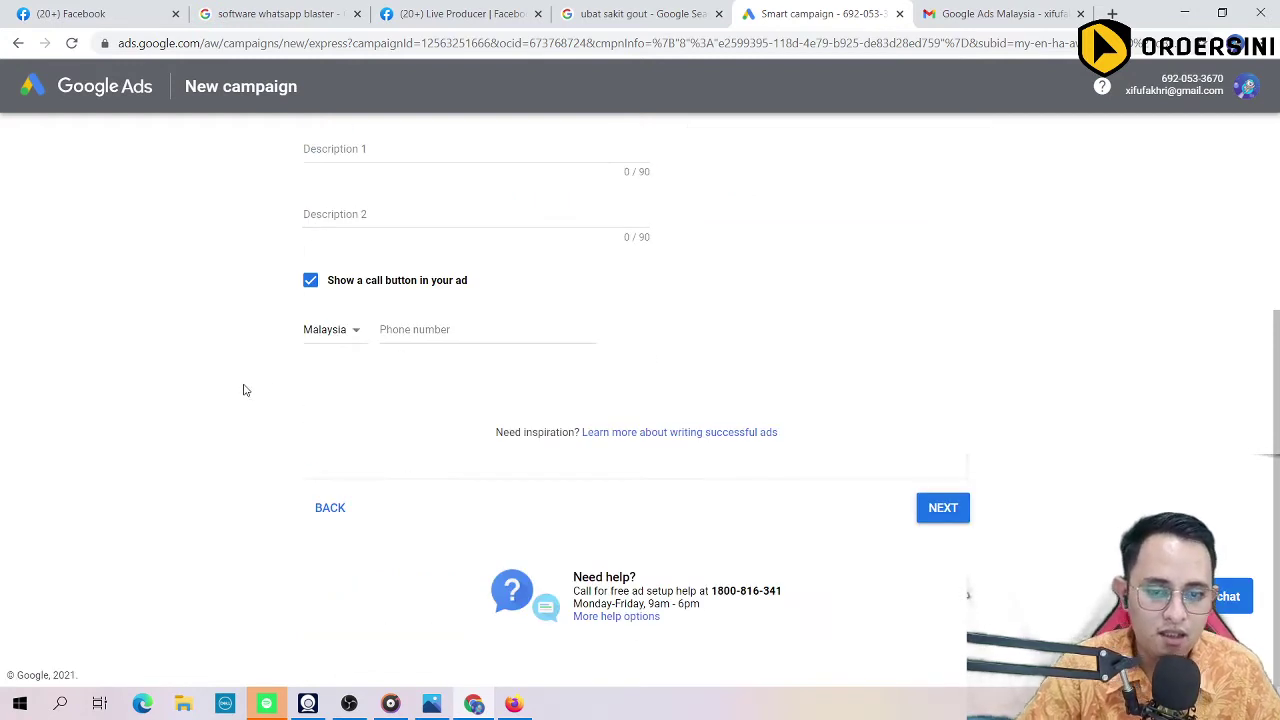
scroll(247, 393, up, 3)
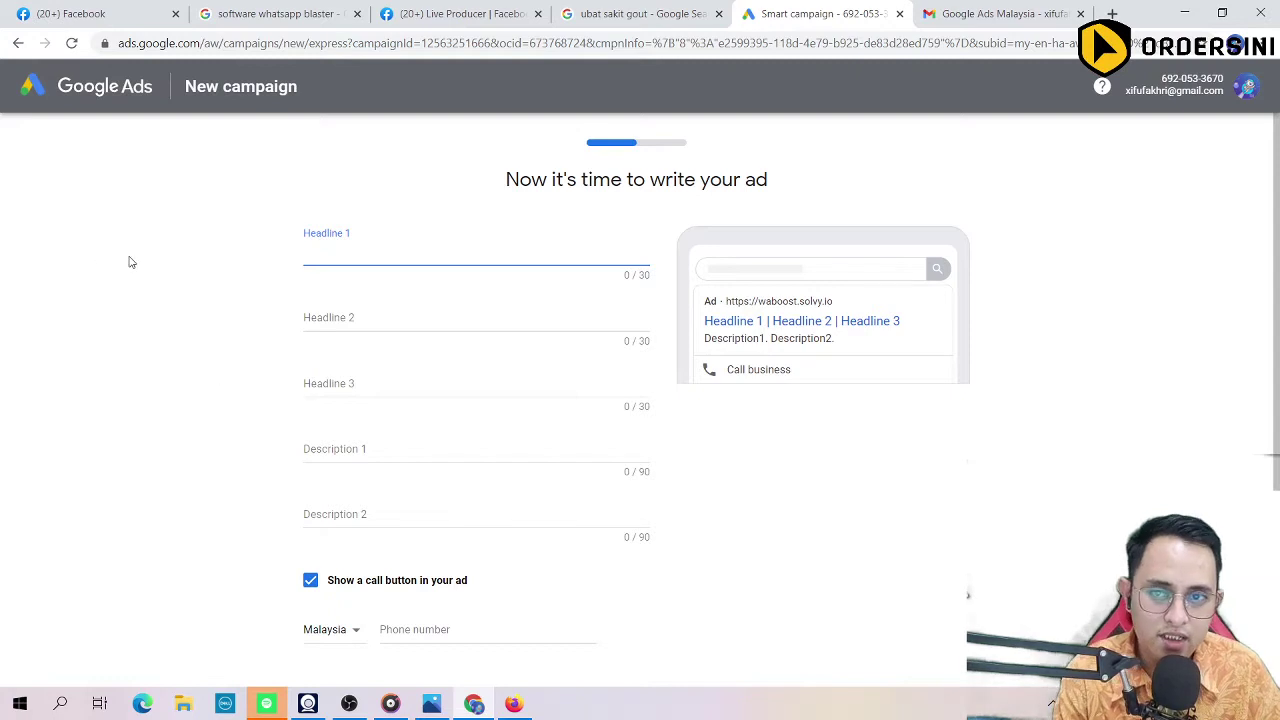
scroll(303, 321, down, 3)
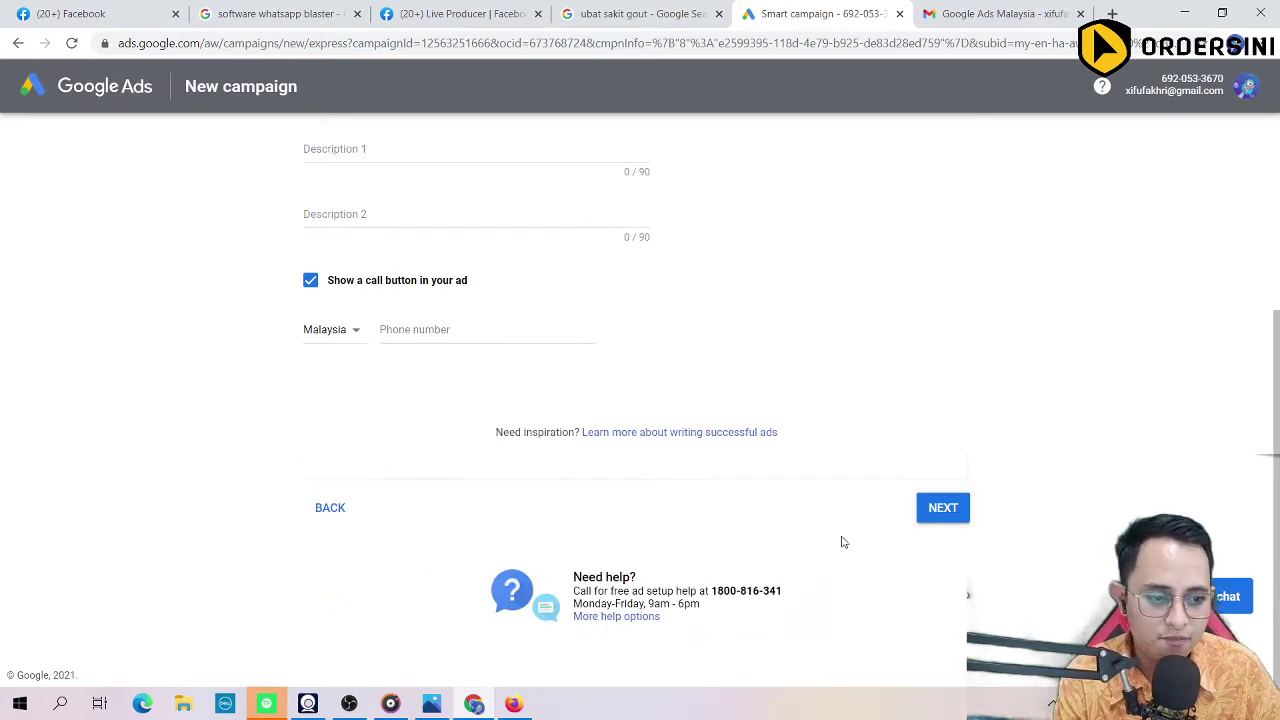
scroll(349, 395, up, 3)
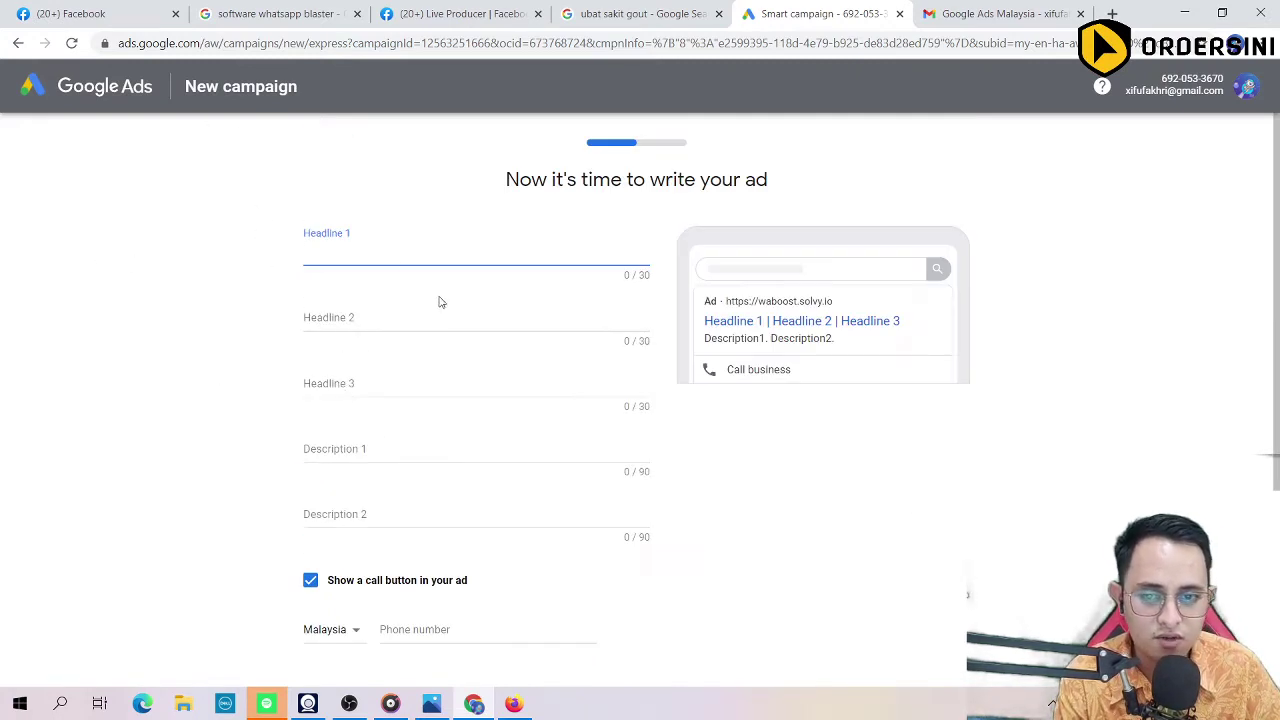
click(137, 95)
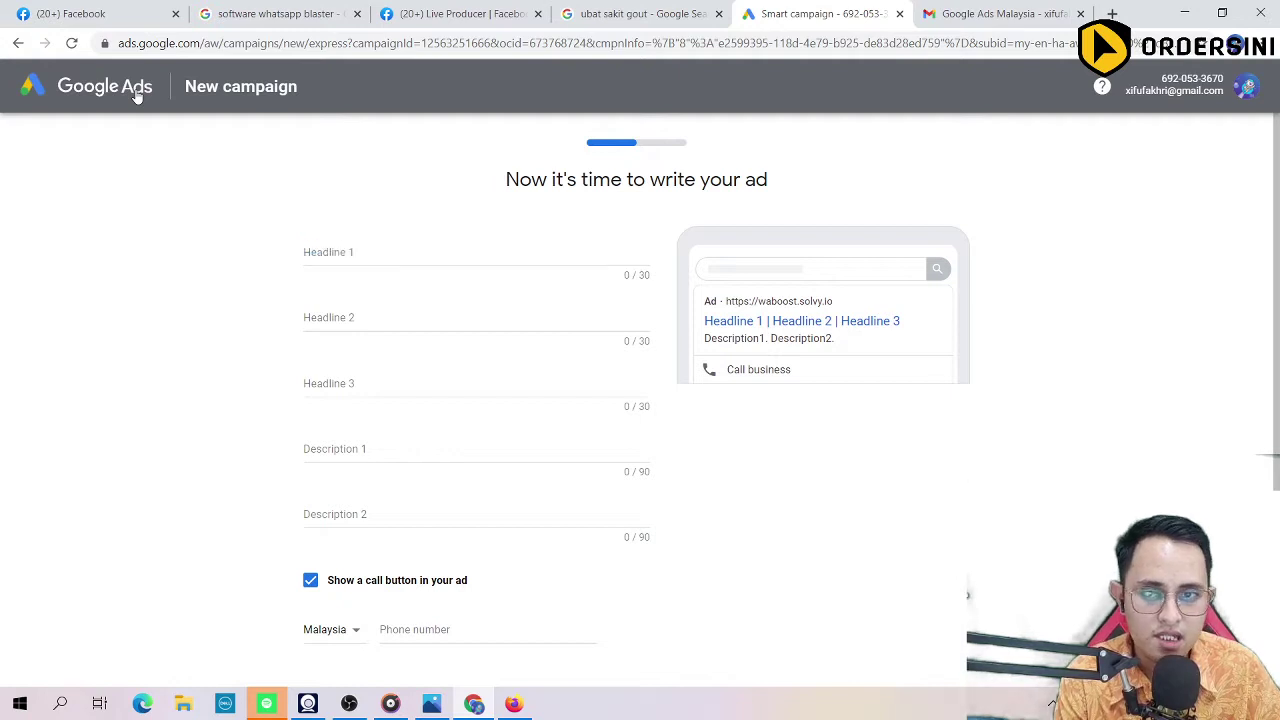
click(279, 98)
click(18, 44)
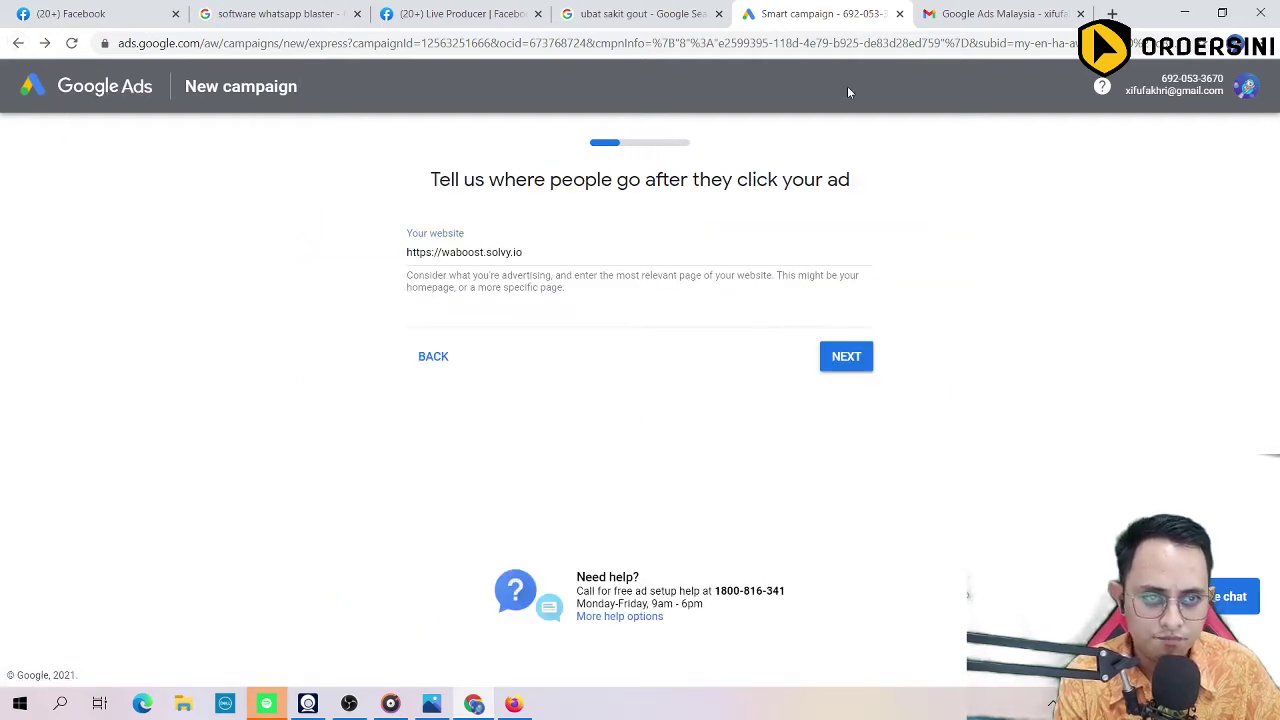
Step: Search 'google ads' in a new tab and sign in through the Google Ads Malaysia result
click(962, 20)
click(357, 43)
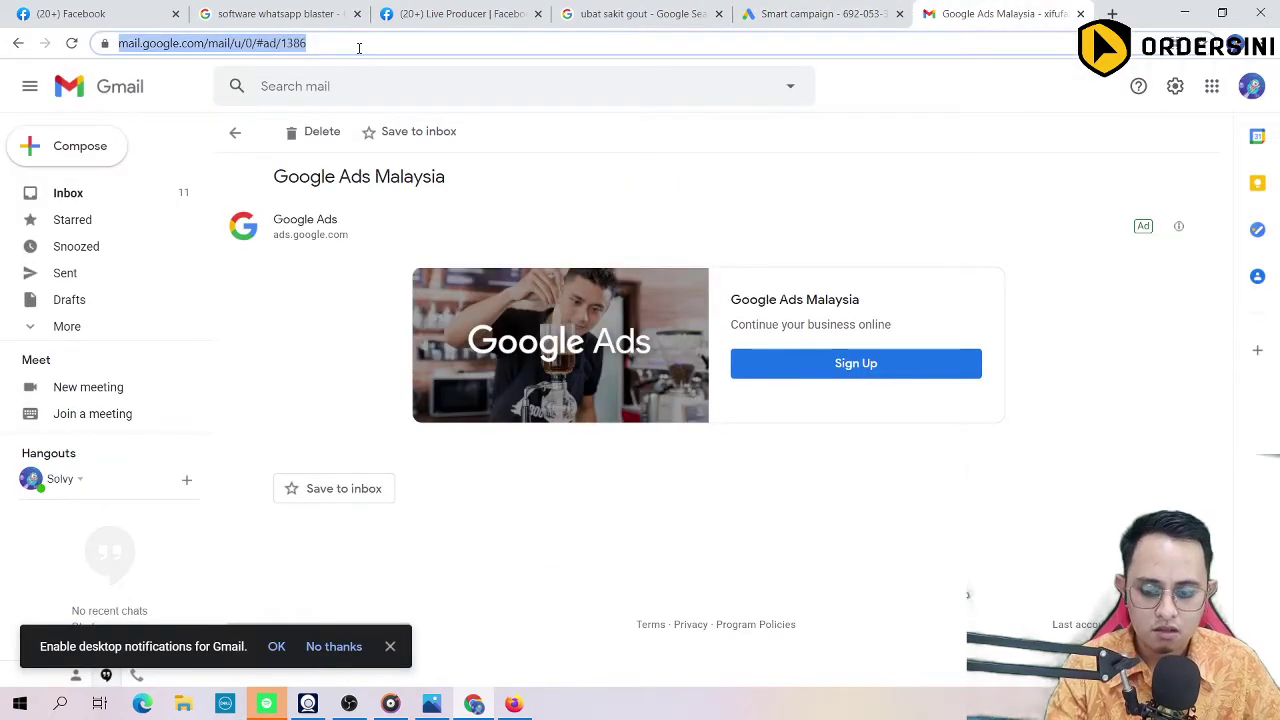
key(ctrl+t)
text(go)
key(Return)
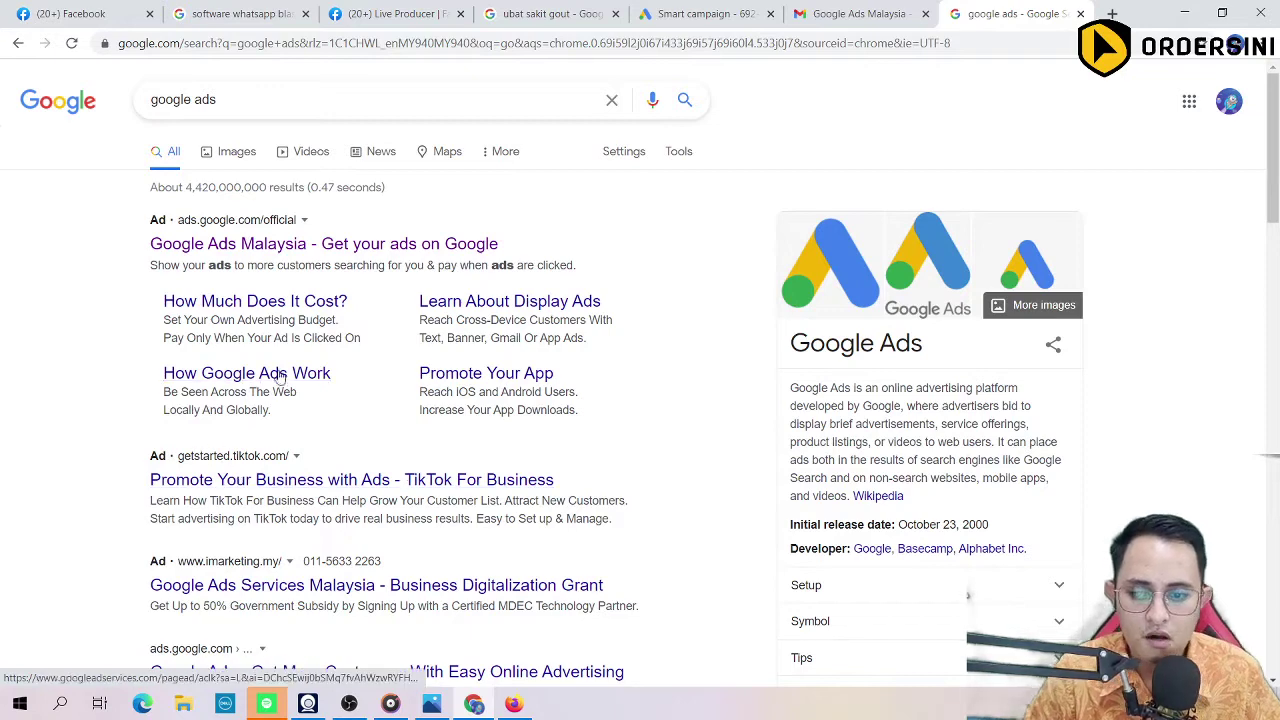
click(266, 238)
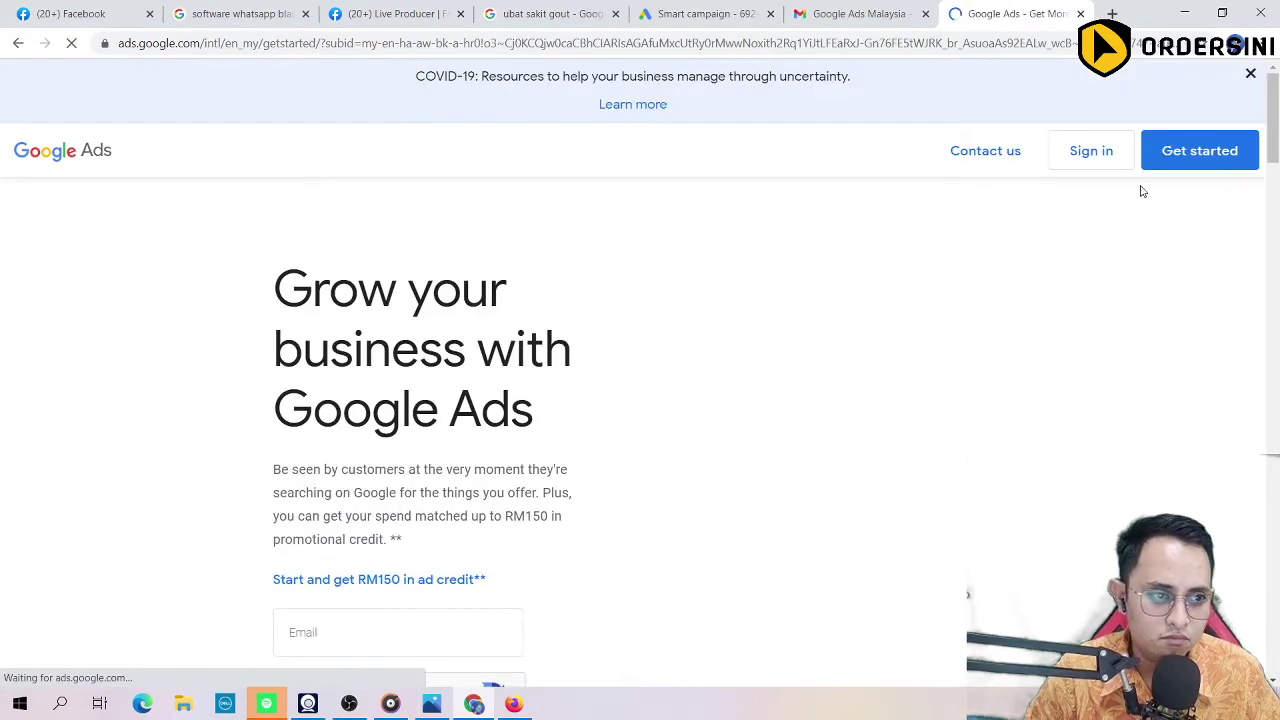
click(1088, 160)
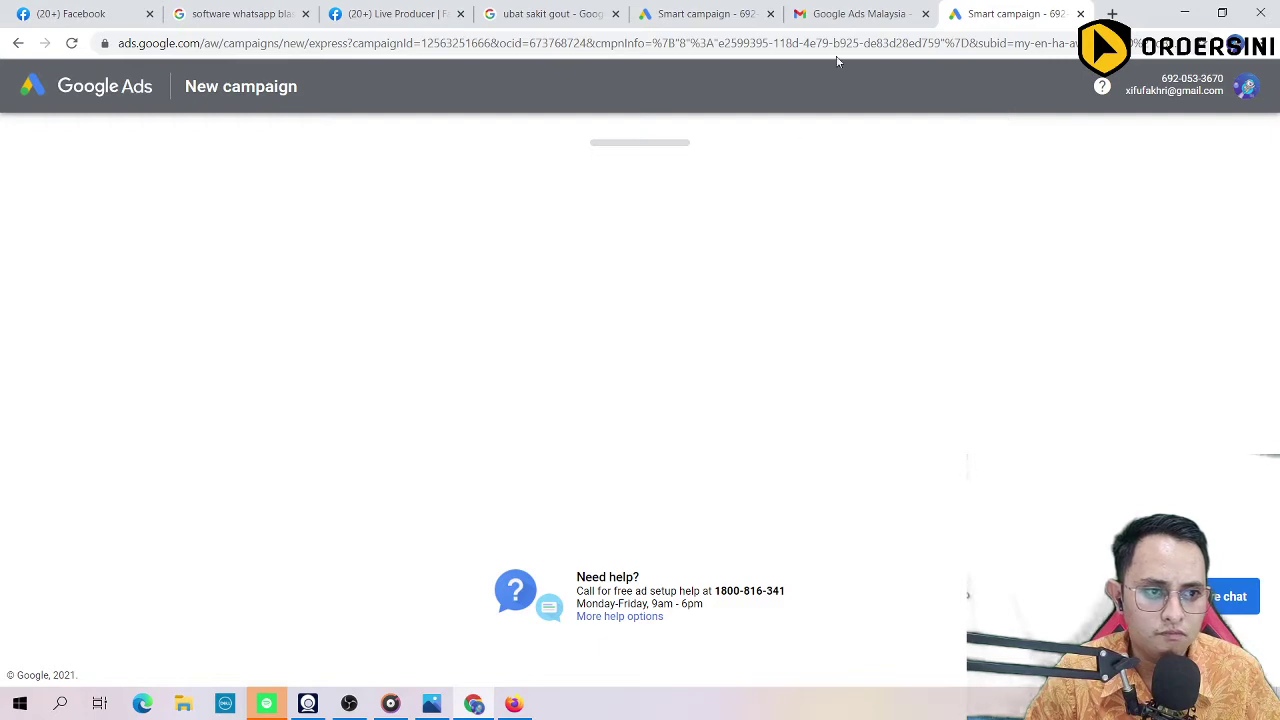
click(856, 10)
Step: Back on the campaign tab, confirm waboost.solvy.io through the website and preview steps
click(1004, 10)
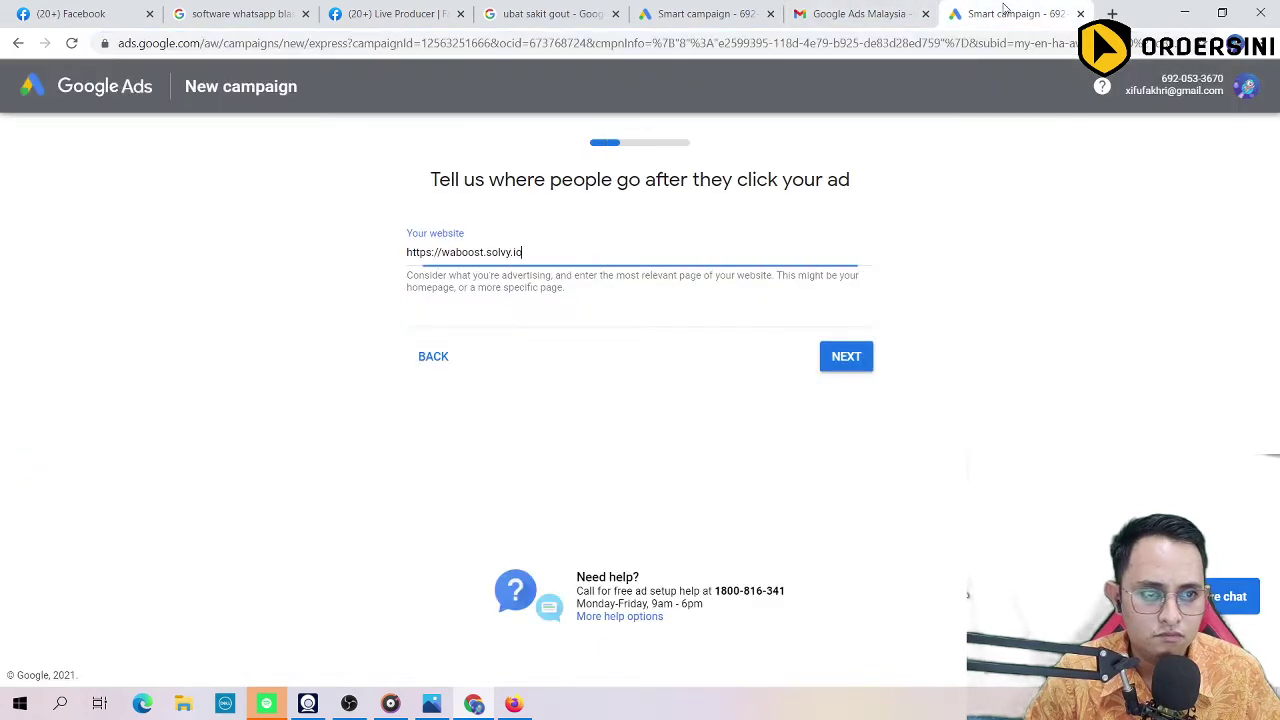
click(878, 20)
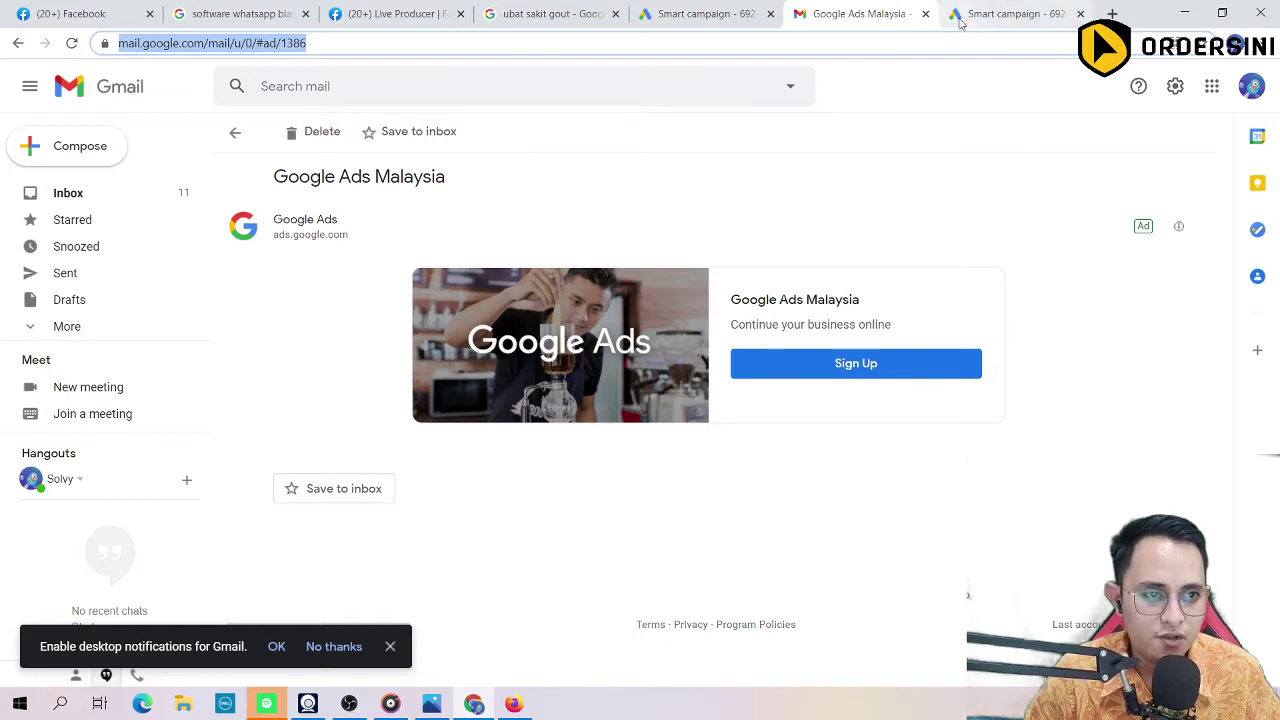
click(963, 24)
click(846, 360)
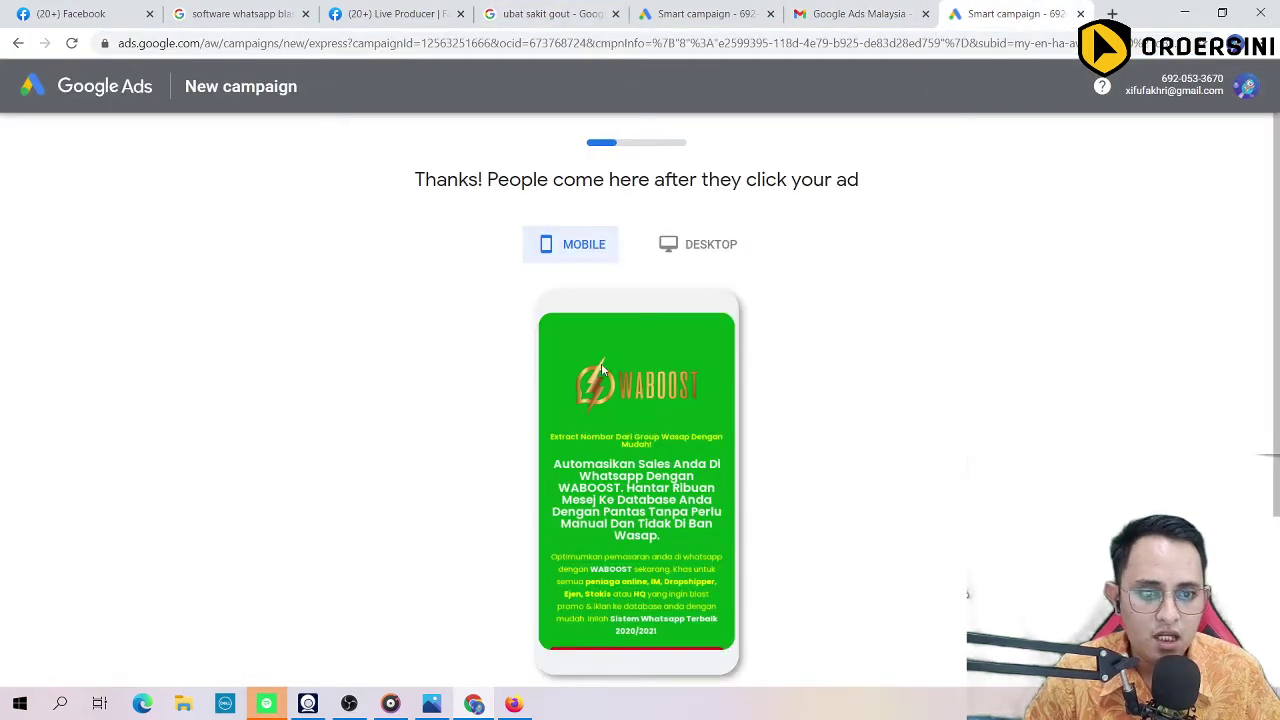
scroll(649, 420, down, 3)
click(845, 509)
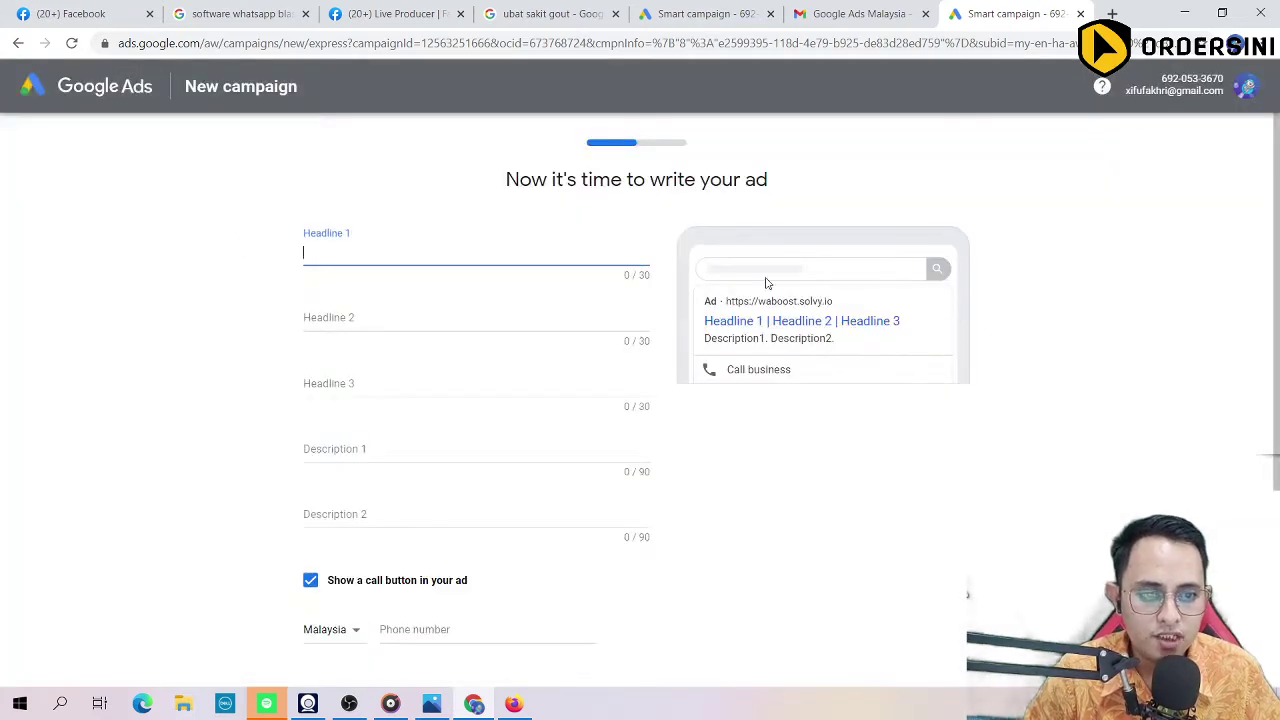
Step: Review the ad-writing form and the sample headline shown in the ad preview
scroll(397, 490, down, 3)
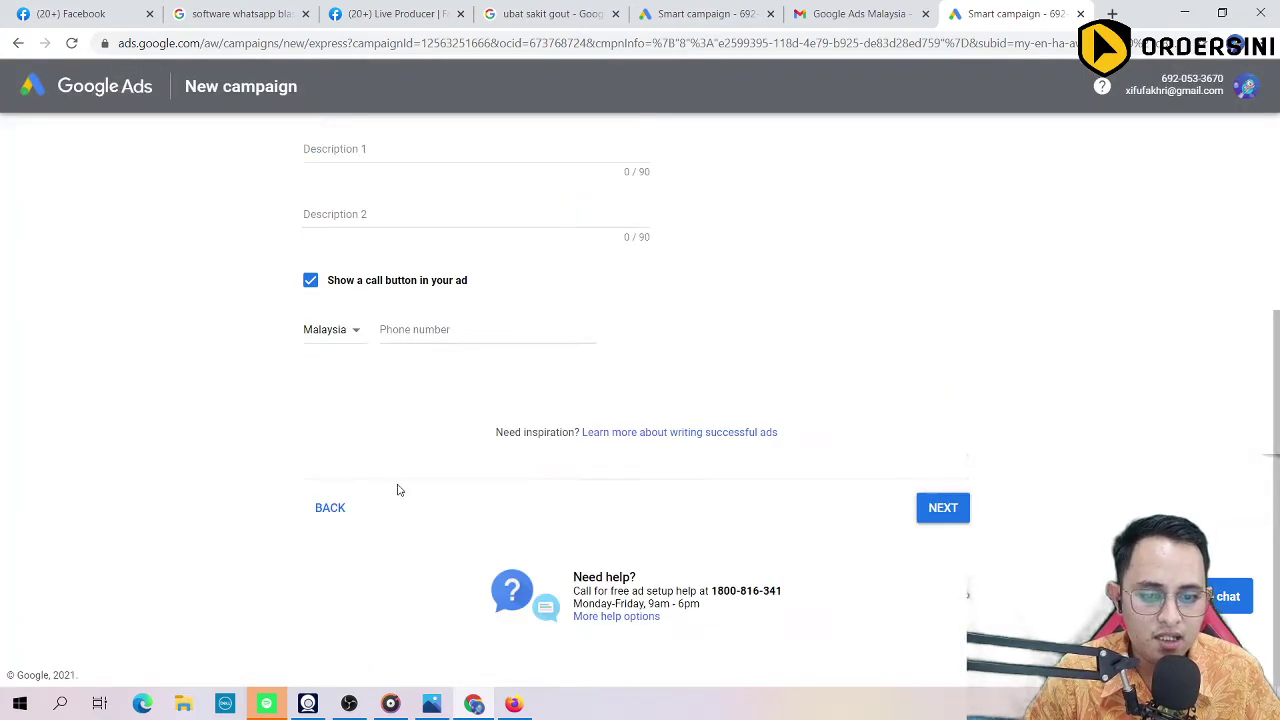
scroll(563, 459, up, 3)
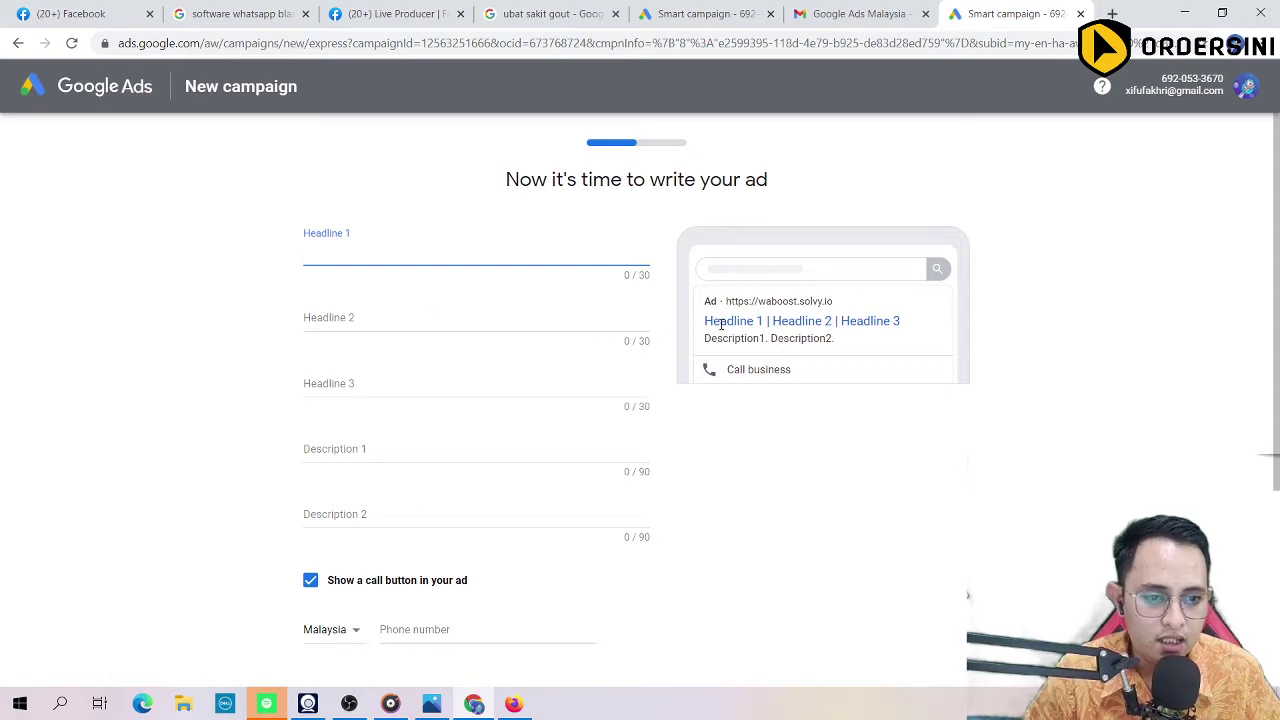
drag(706, 321, 903, 327)
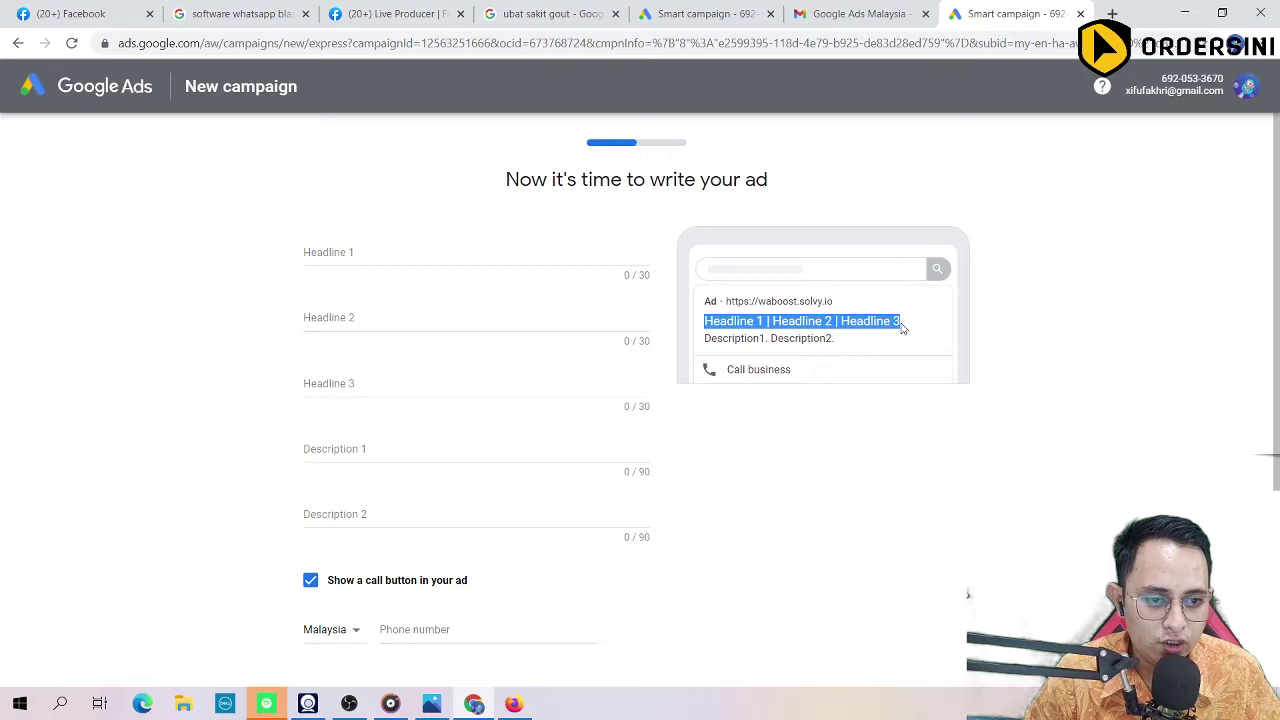
click(455, 251)
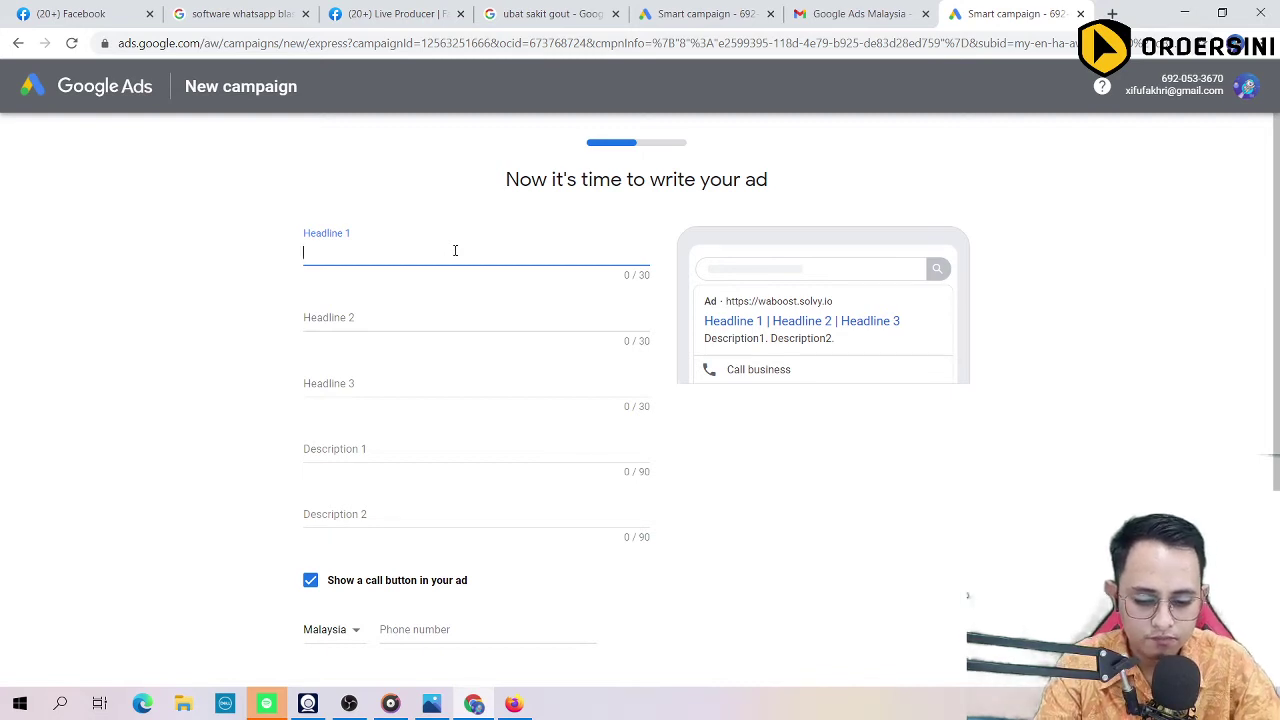
Step: Fill Headlines 1–3 with 'SEKALI TEKAN JER', 'AUTO FOLLOW UP' and 'RIBUAN WASAP NUMBER'
text(SEKA)
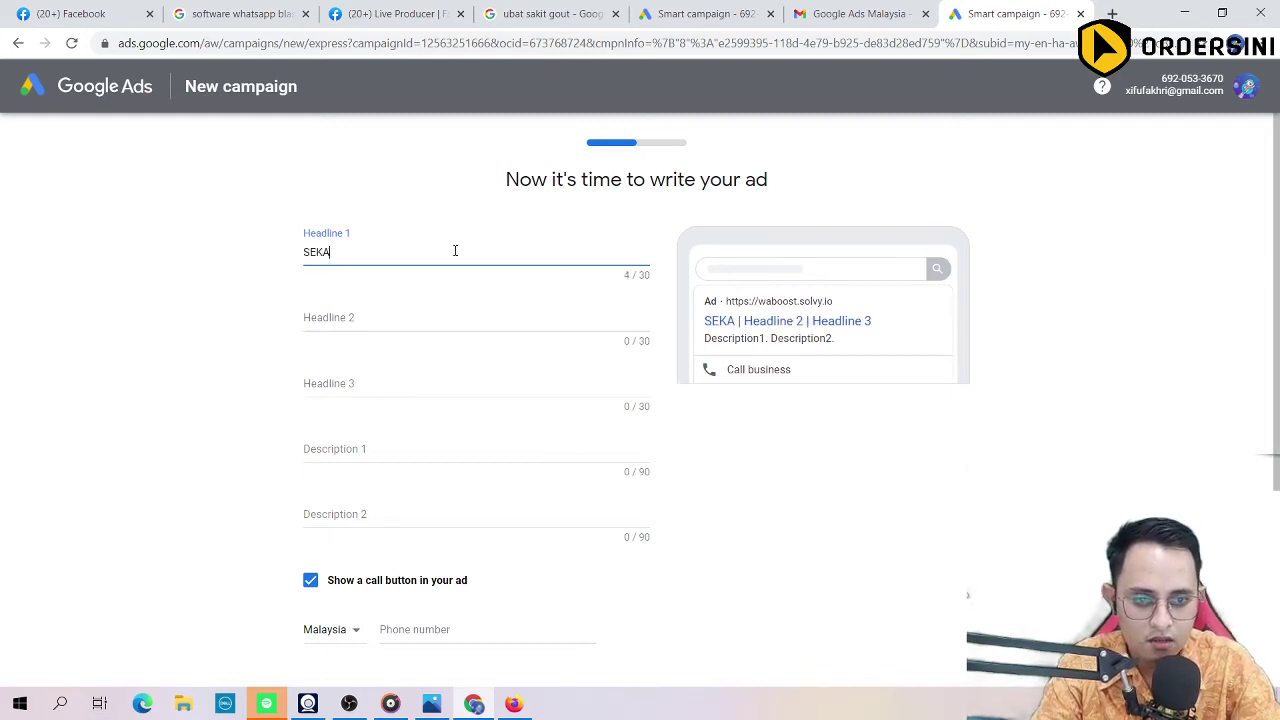
text(LI TE)
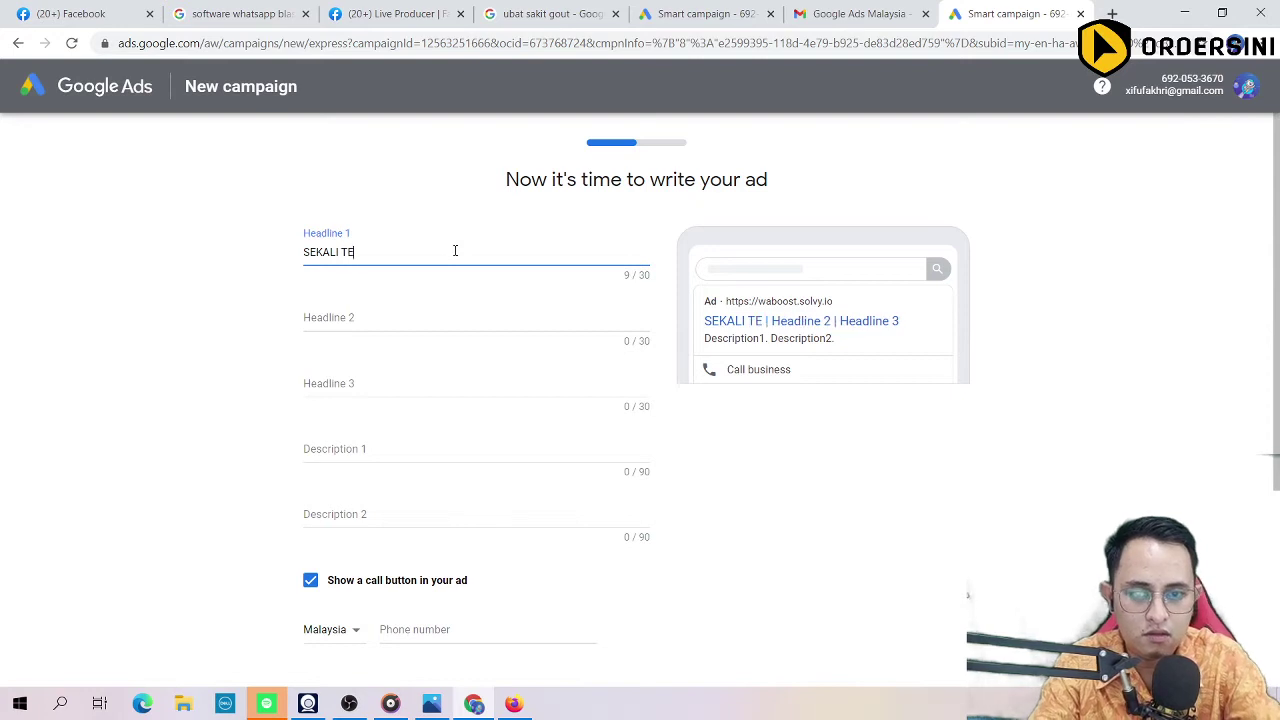
text(AM JE)
key(BackSpace)
key(BackSpace)
key(BackSpace)
key(BackSpace)
key(BackSpace)
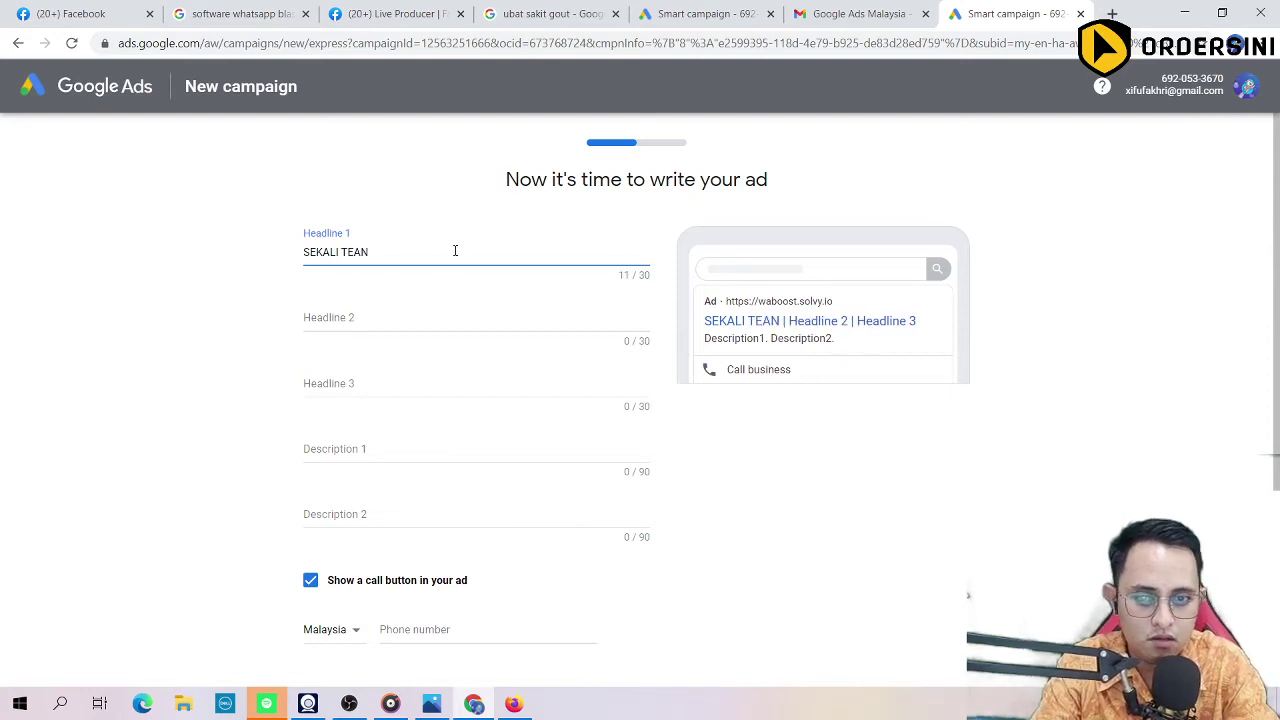
text(KAN JER)
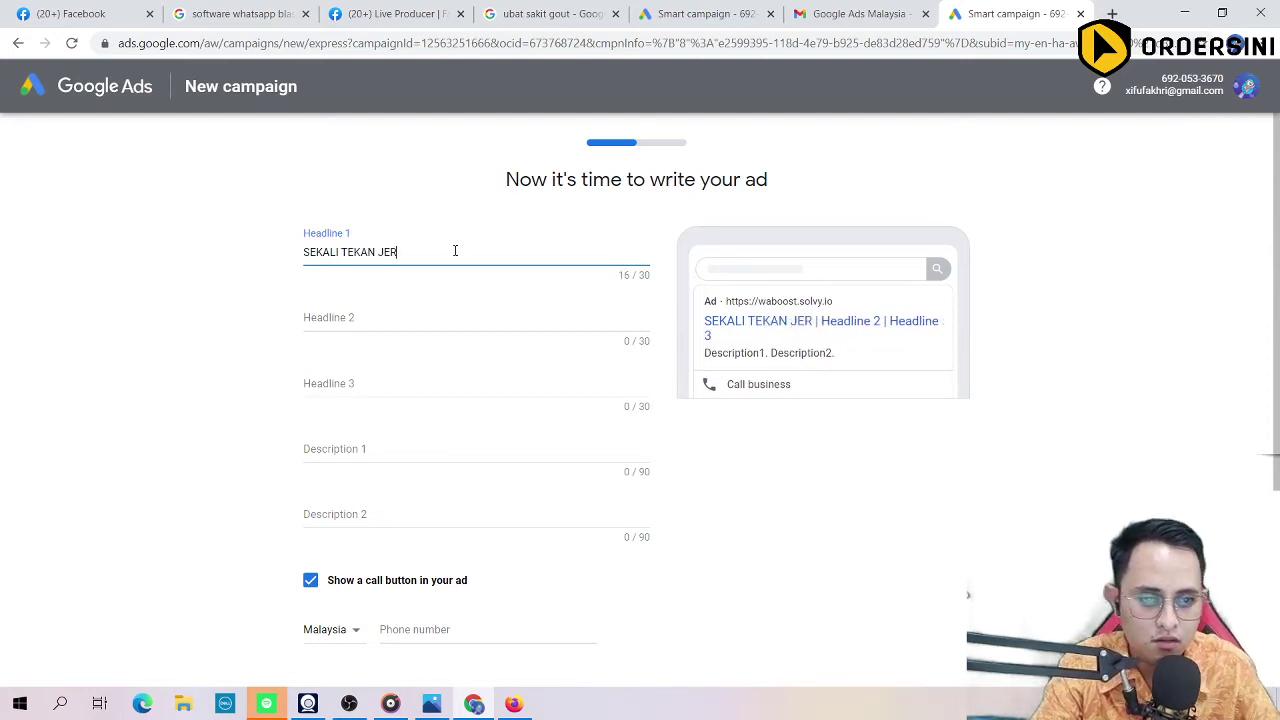
click(400, 309)
text(A)
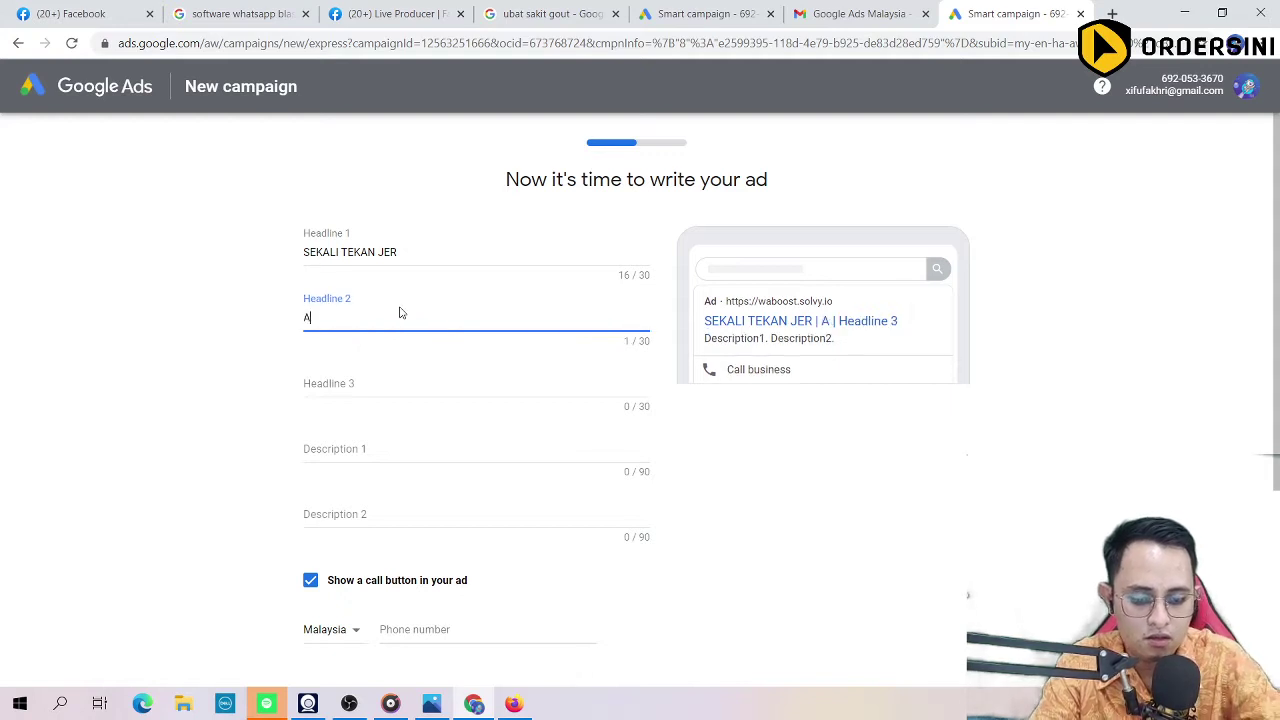
text(UTO FOLLOW UP)
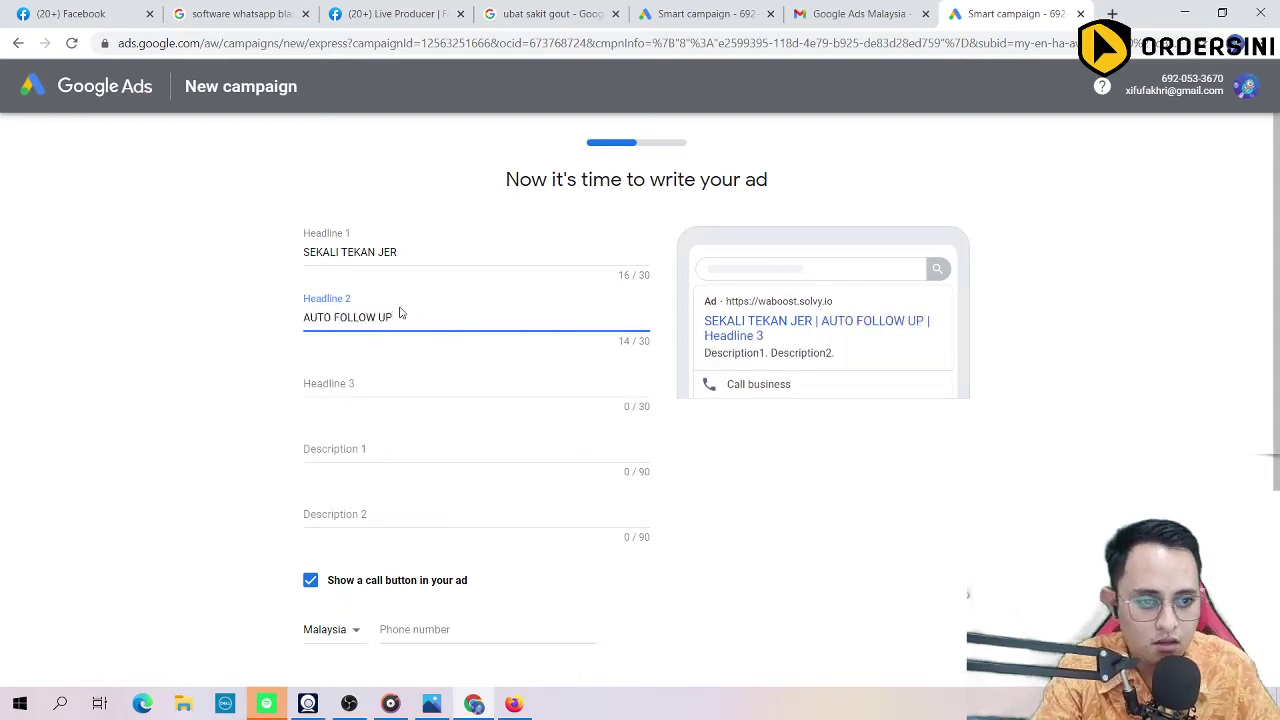
click(350, 379)
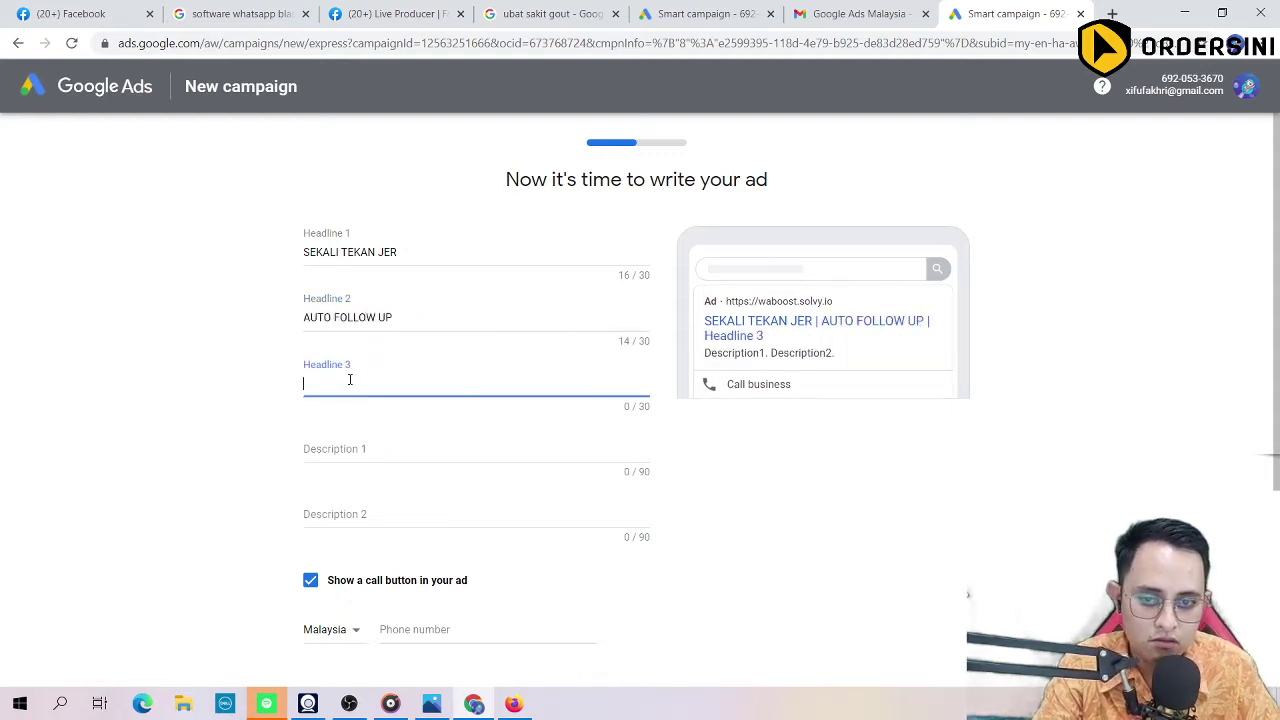
text(R)
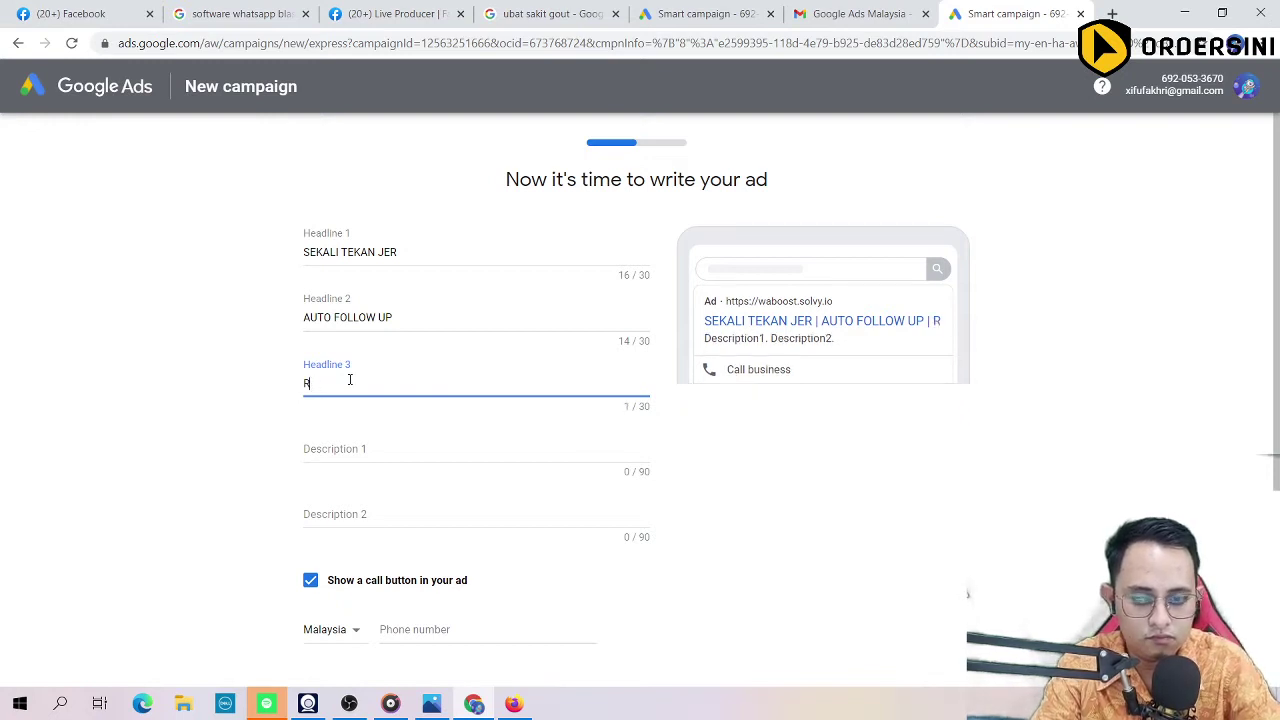
text(IBU)
key(BackSpace)
key(BackSpace)
key(BackSpace)
text(IBU)
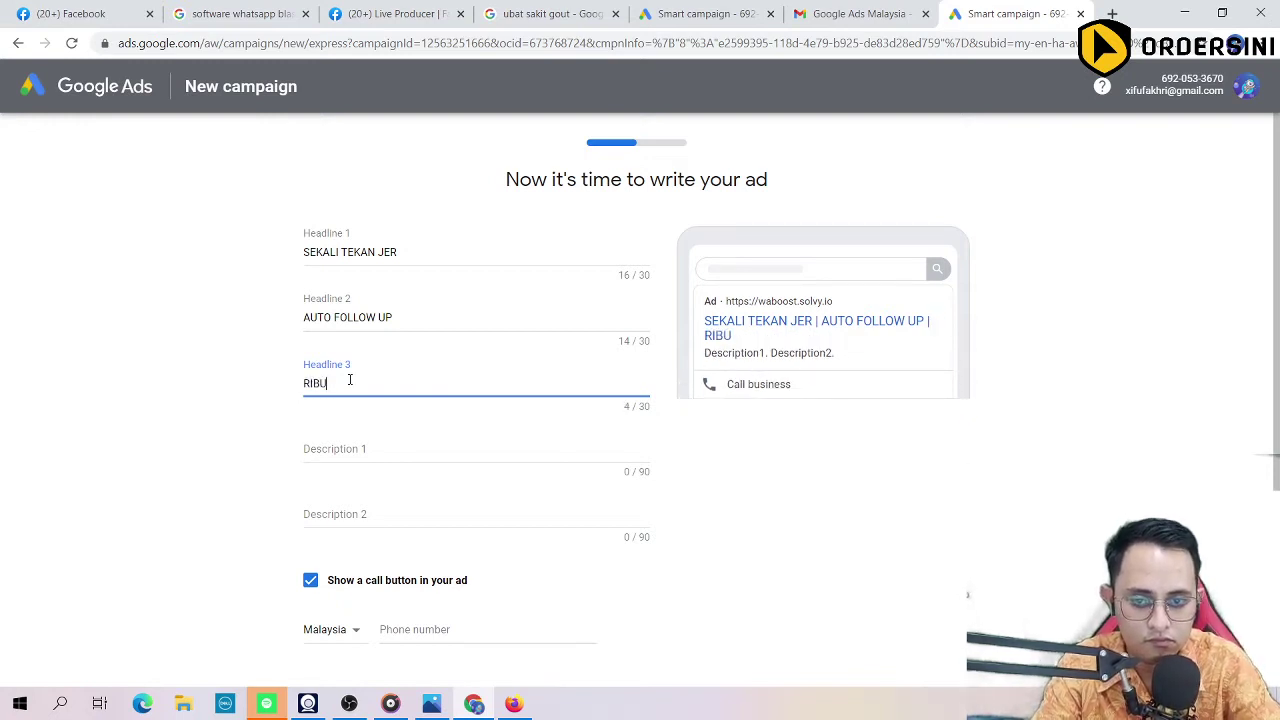
text(AN WASA)
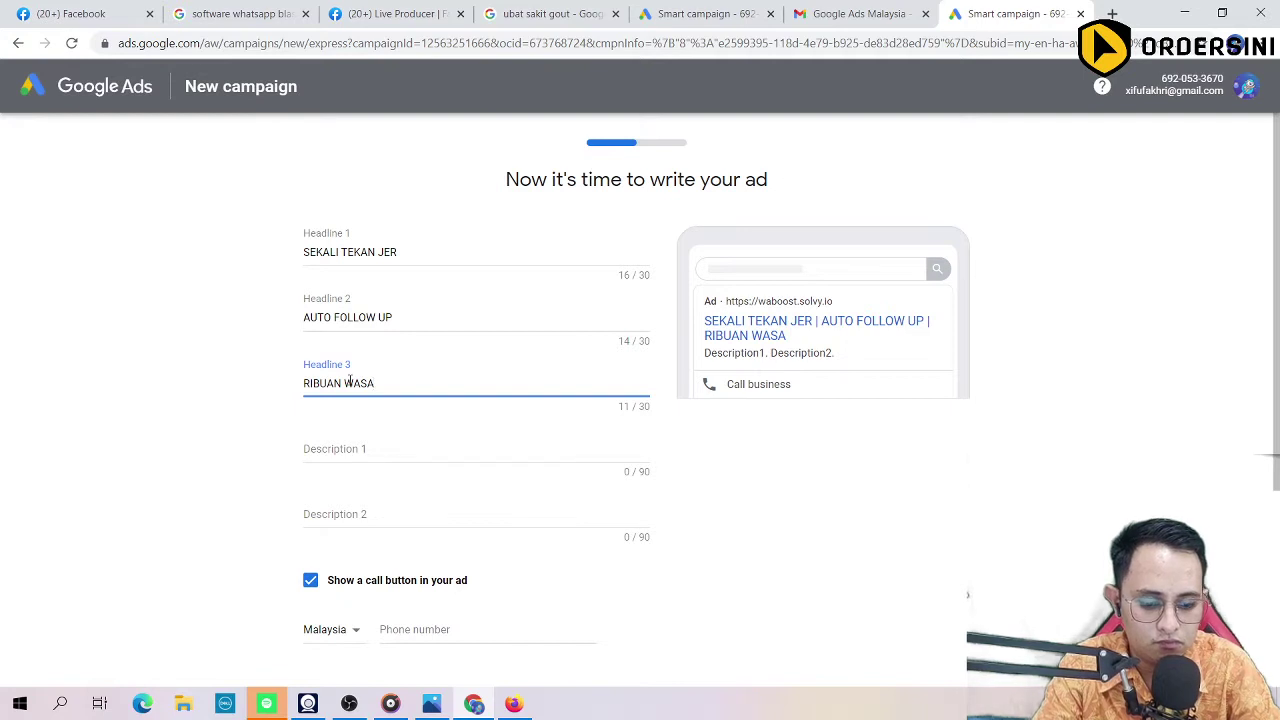
text(P NUMBER)
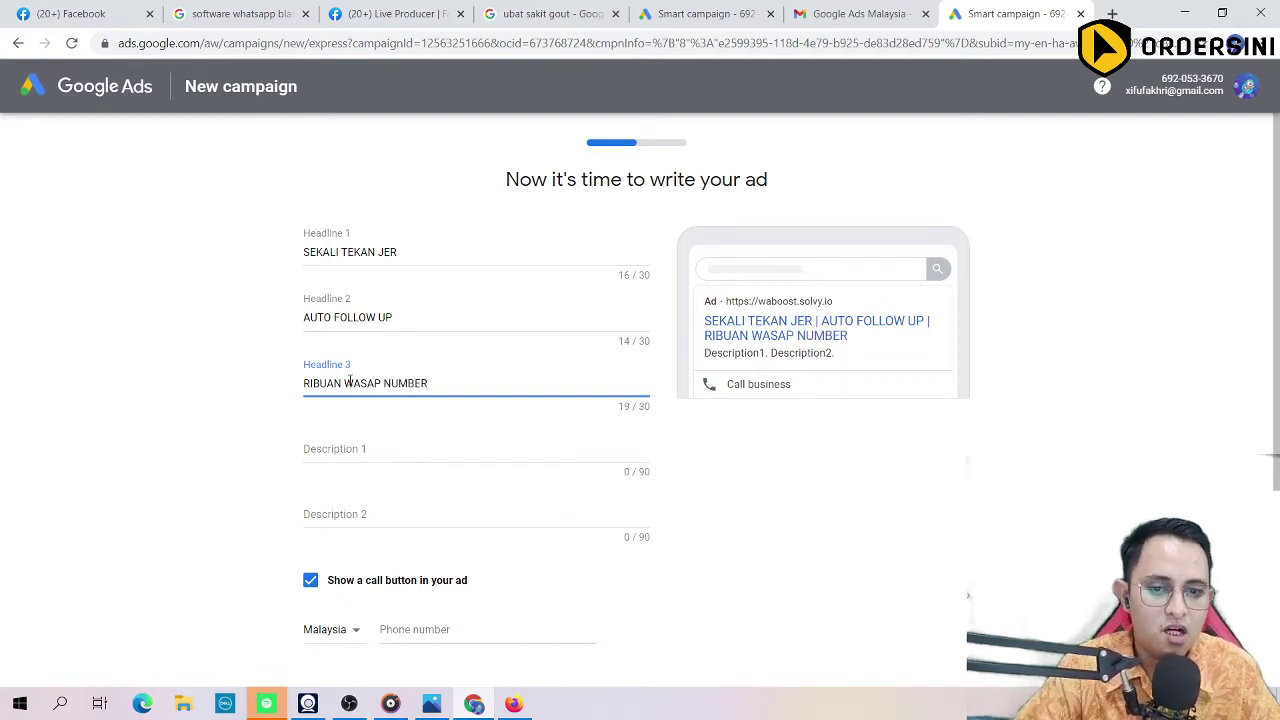
click(804, 572)
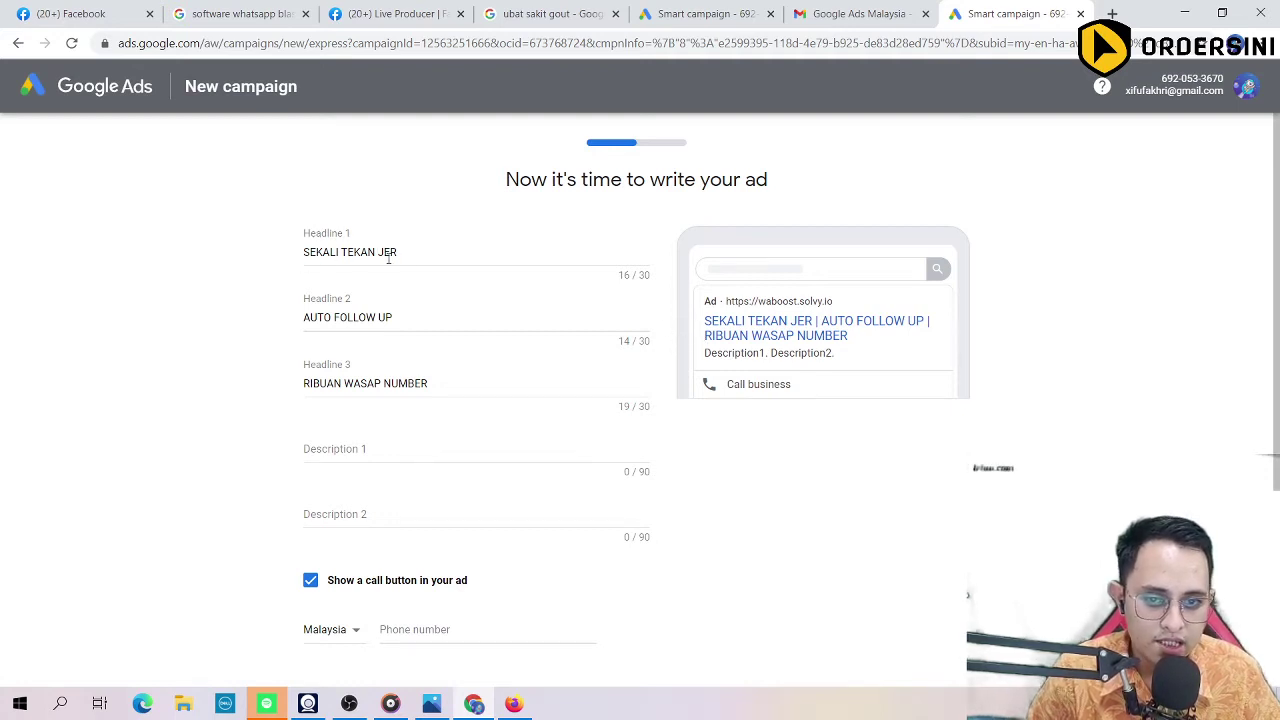
Step: Type Description 1 as 'Ini ialah Software Yang Mudahkan Anda Blast Ribuan Prospek dalam Wasap'
click(370, 448)
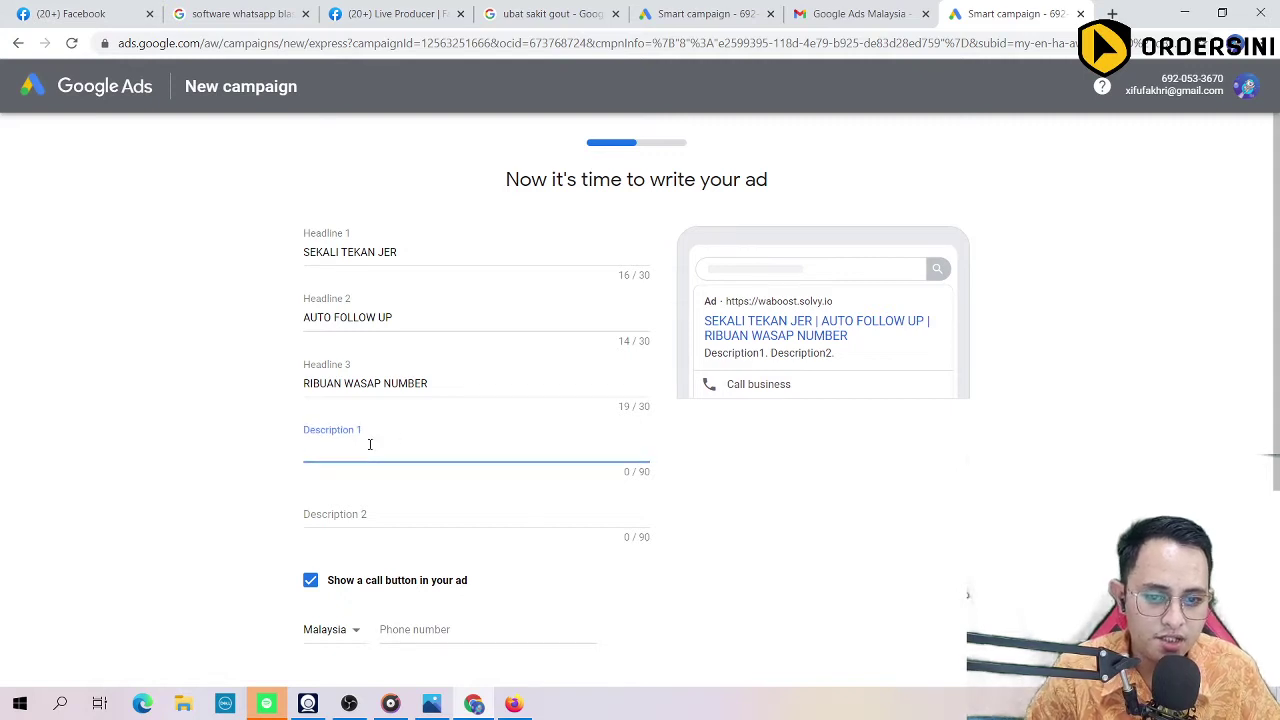
text(KR)
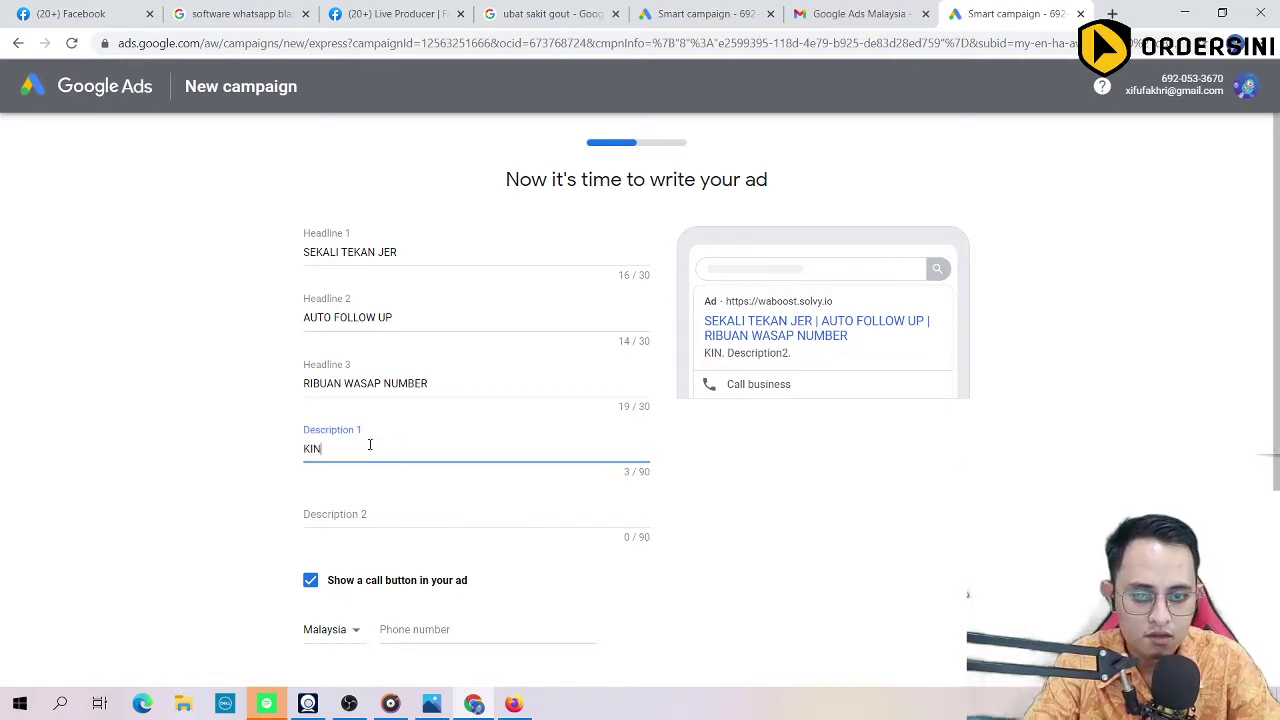
key(BackSpace)
key(BackSpace)
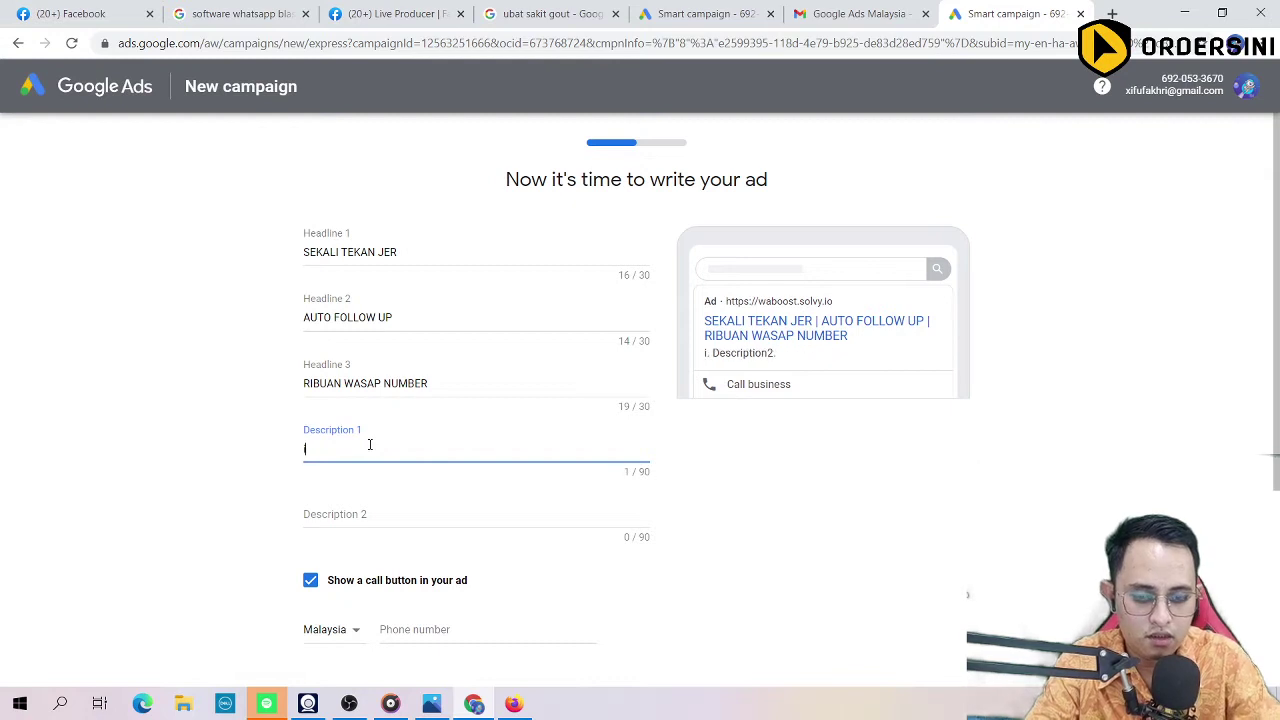
text(BO)
key(BackSpace)
key(BackSpace)
text(Ini ialah)
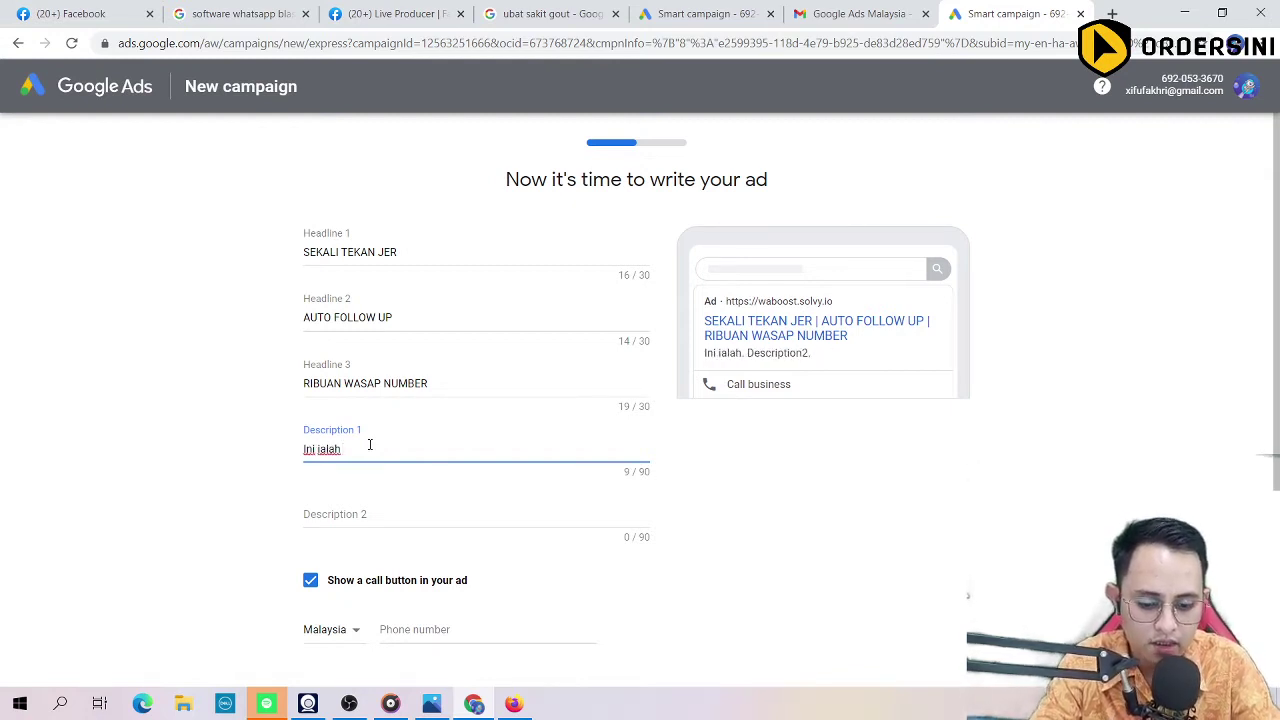
text( SOt)
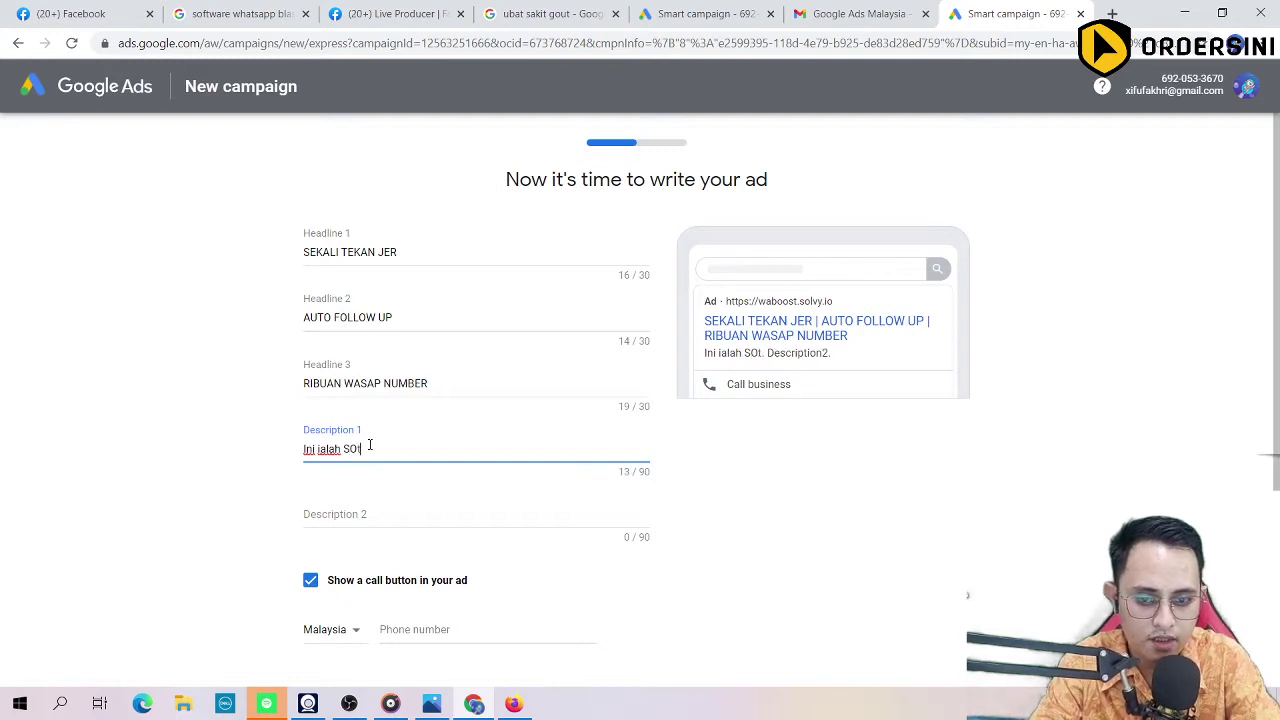
key(BackSpace)
text(oftware)
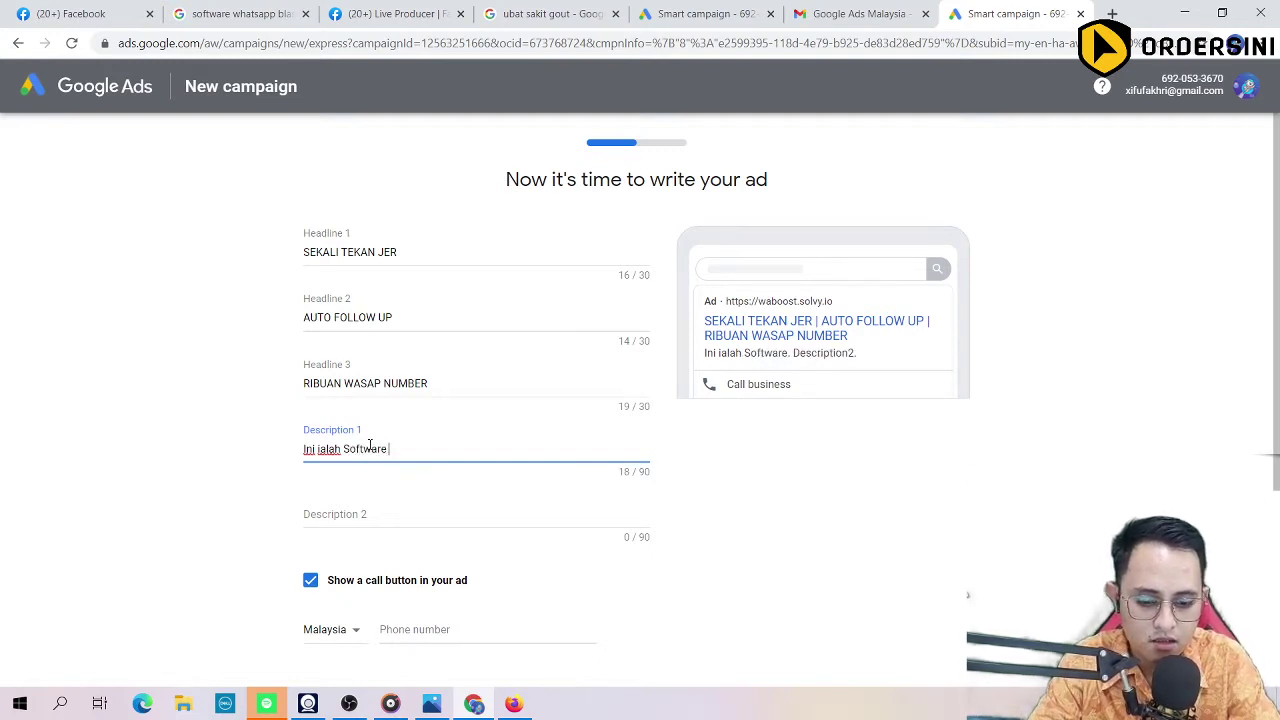
text( Yang Mudahkan)
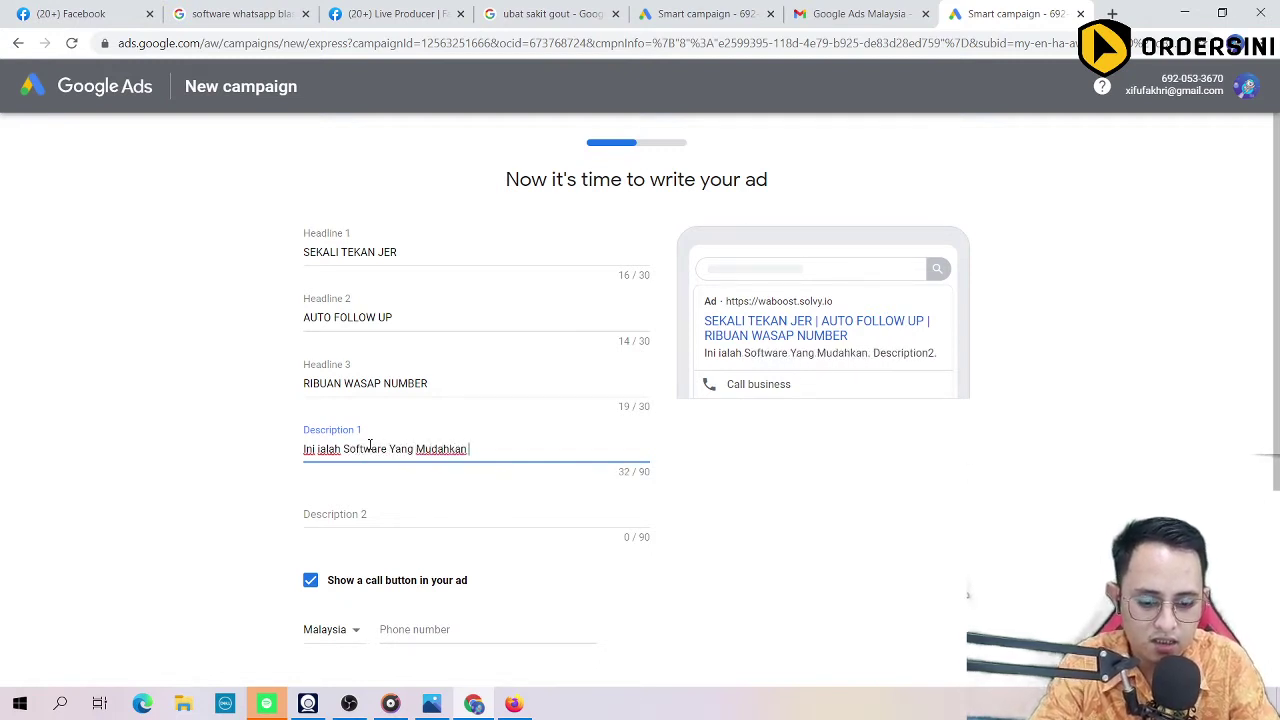
text( Anda)
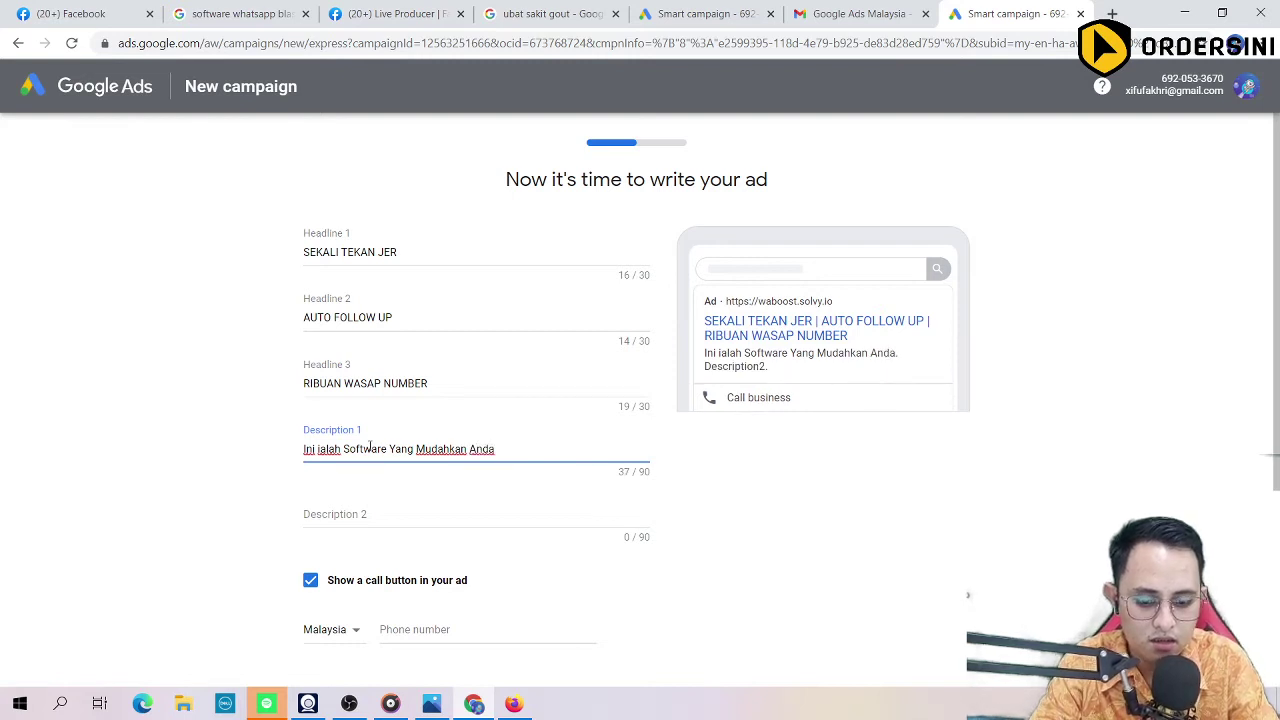
text( Blast)
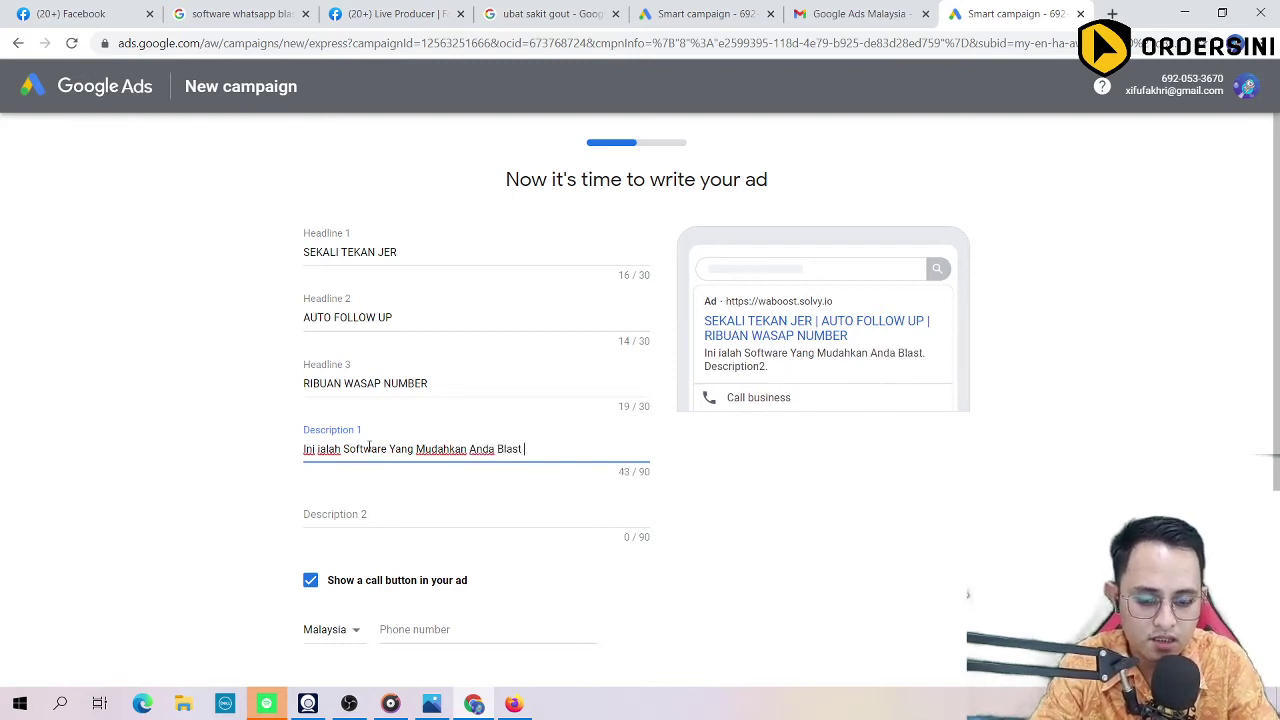
text( Ribuan)
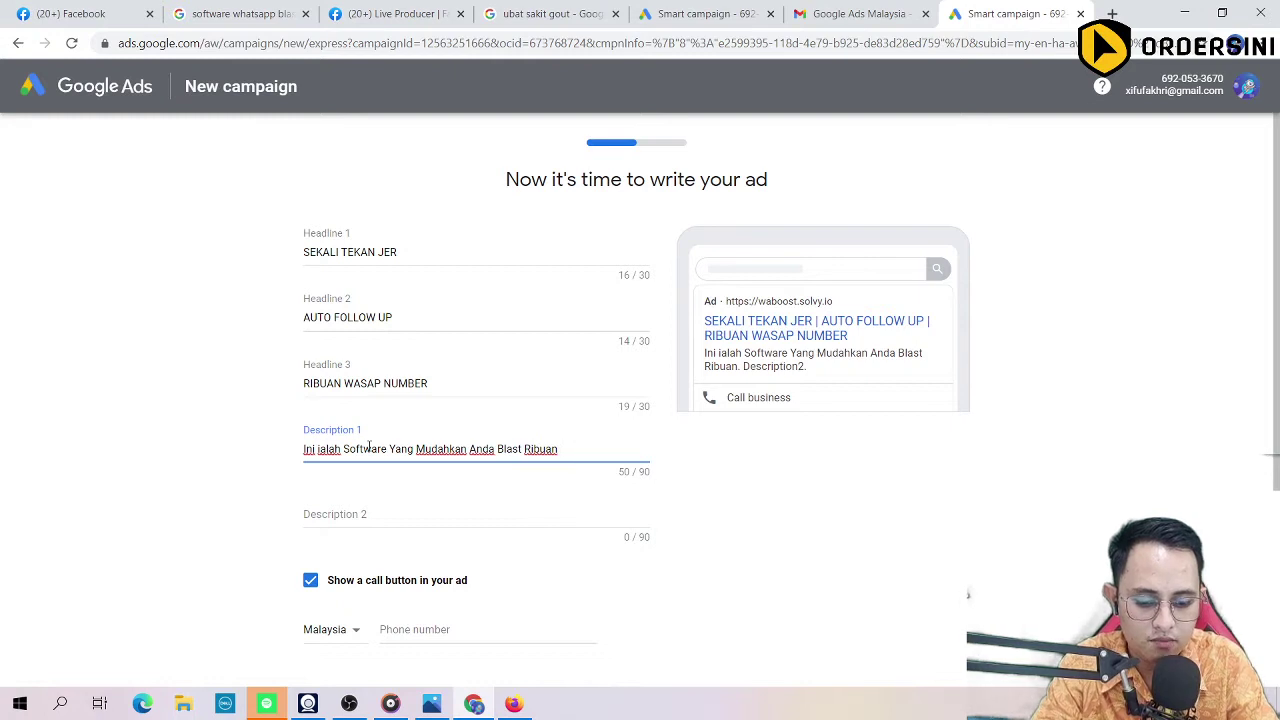
text( Prospek dak)
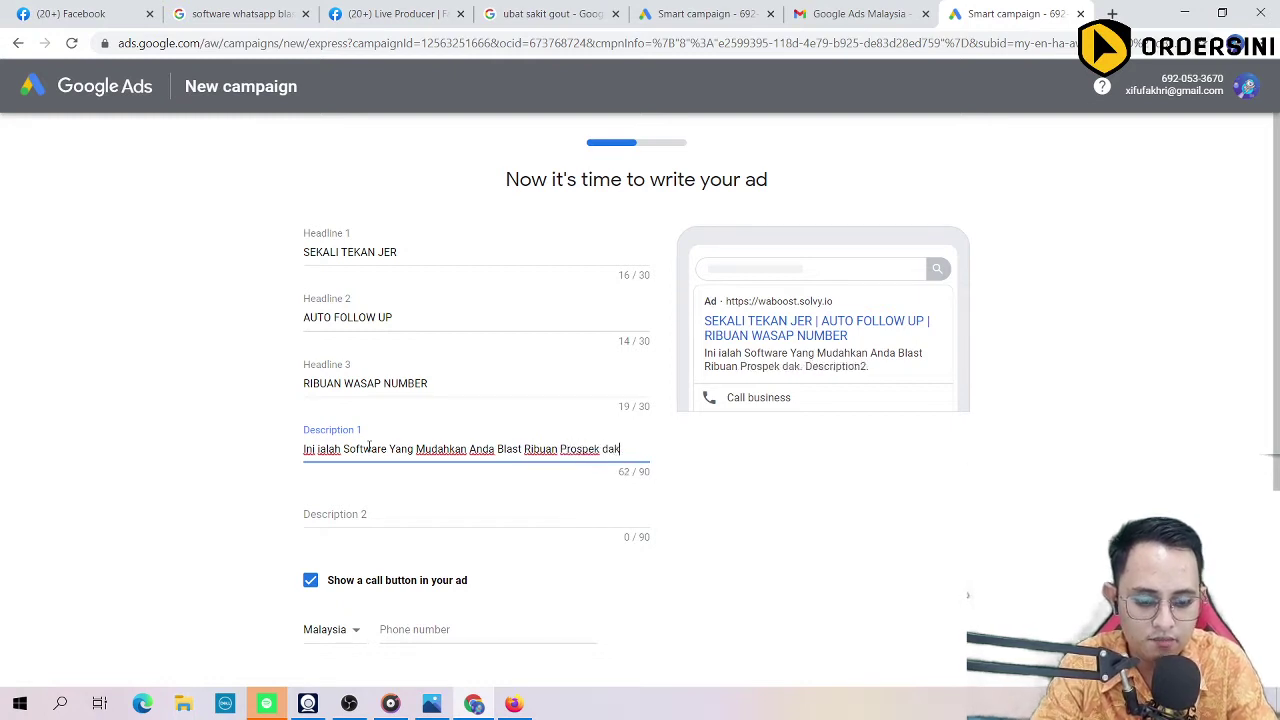
key(BackSpace)
text(lam Wa)
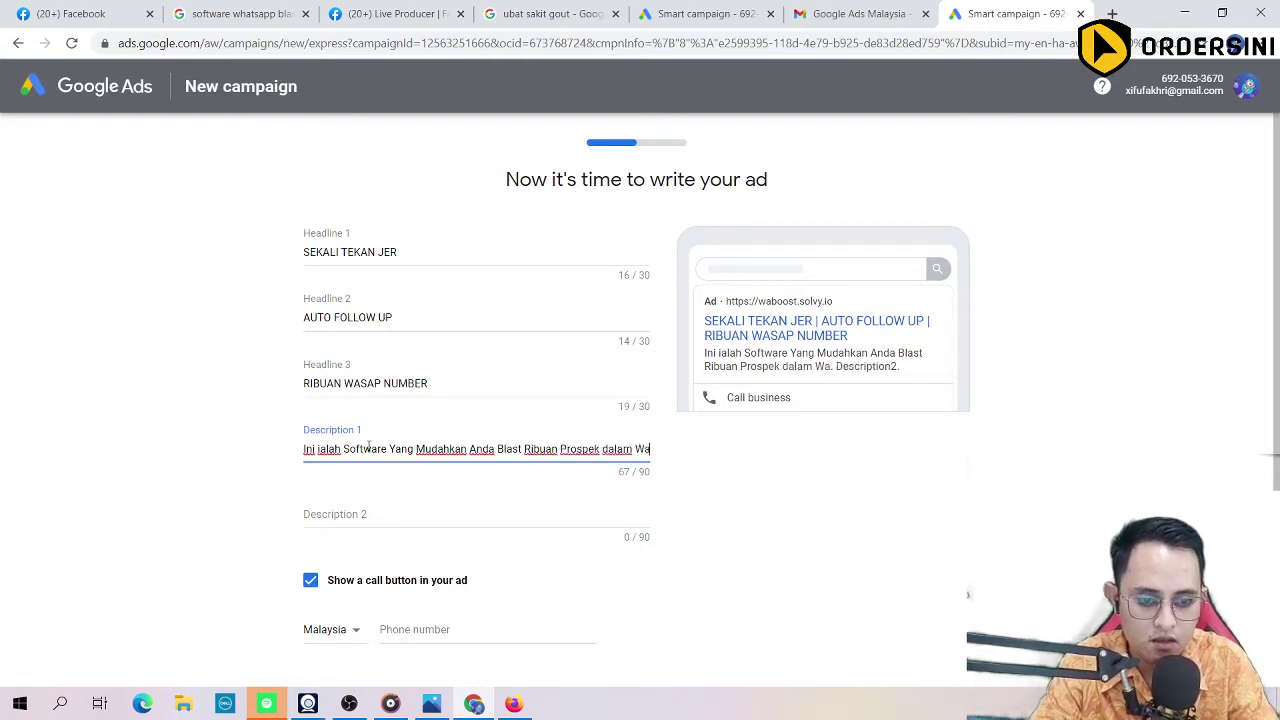
text(sap)
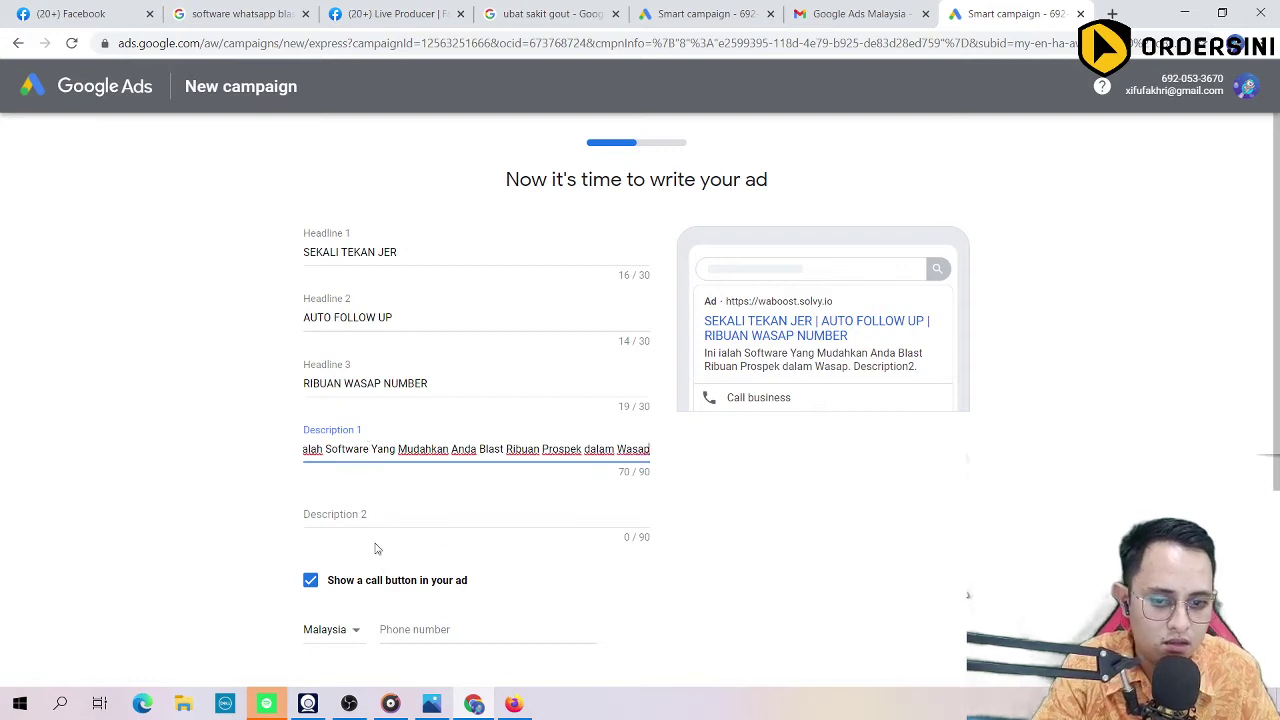
click(370, 514)
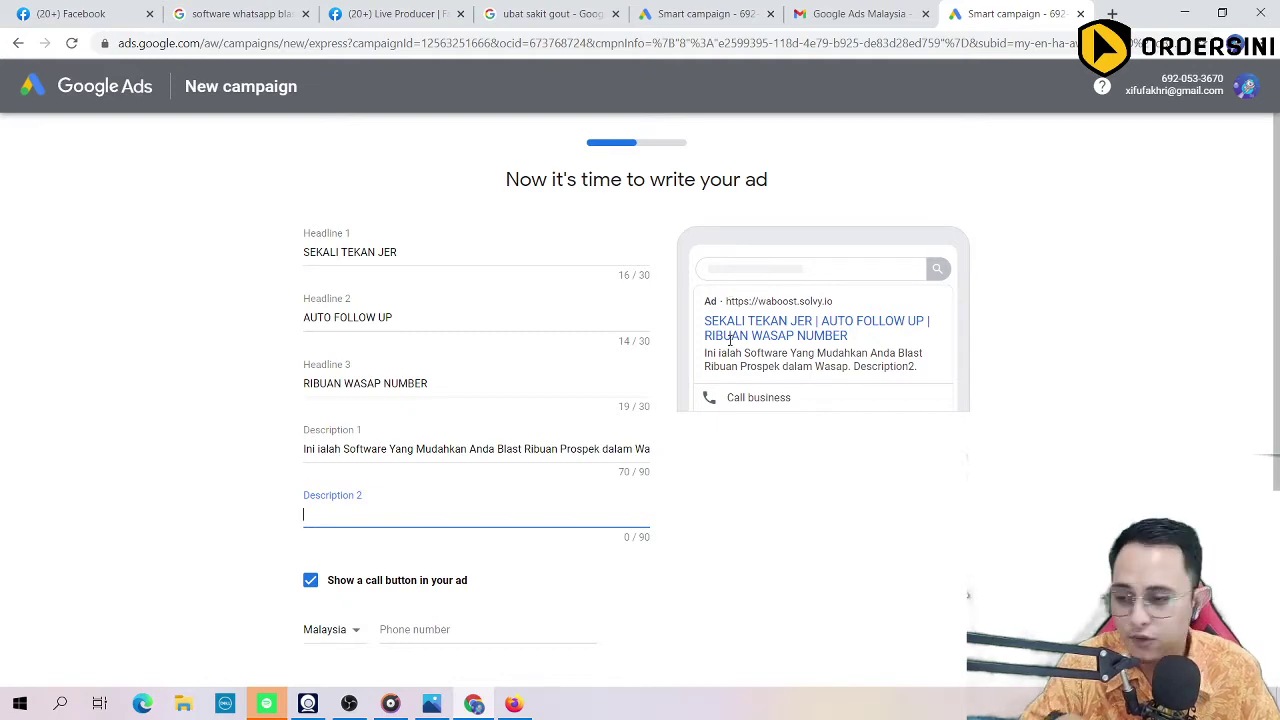
scroll(495, 540, down, 3)
scroll(420, 435, up, 1)
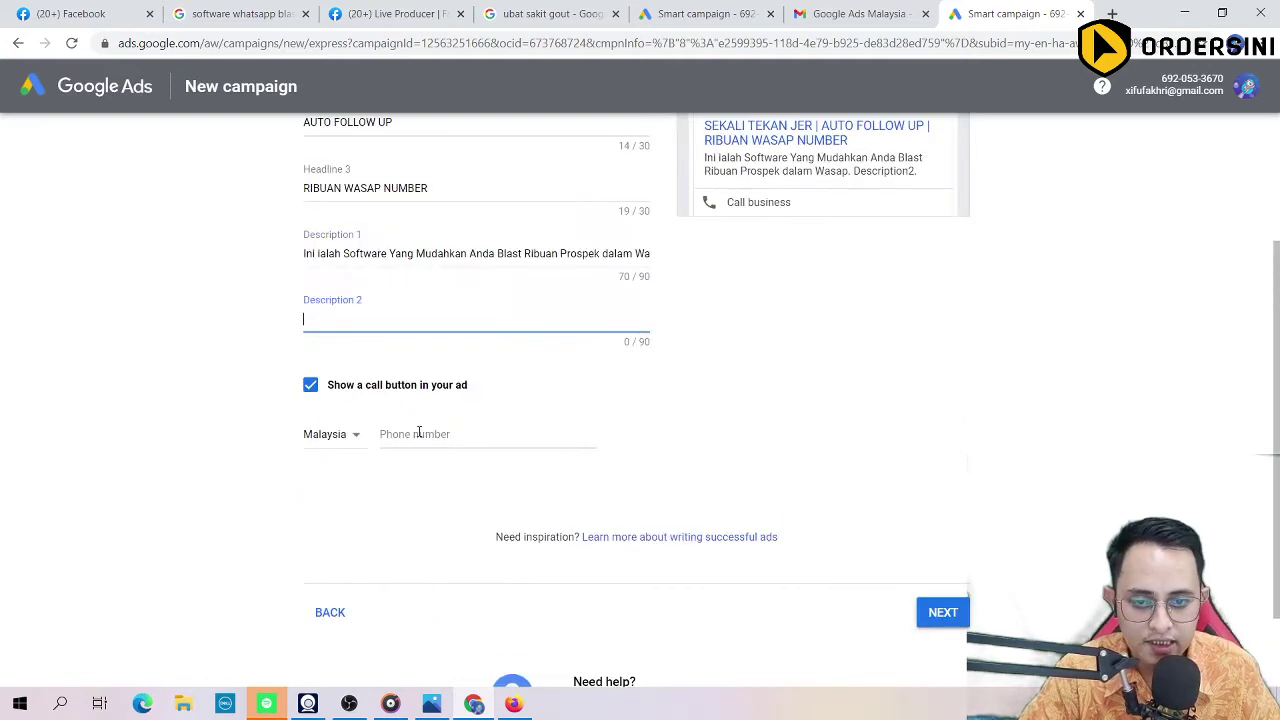
scroll(393, 402, up, 2)
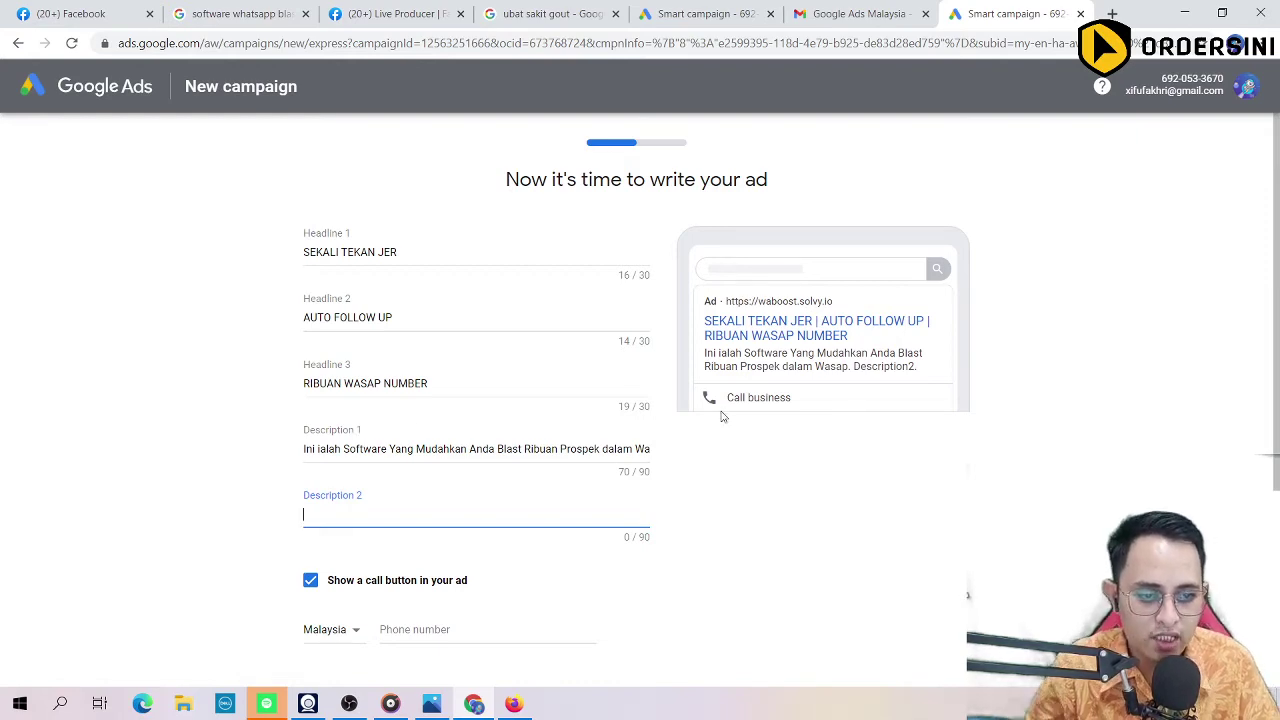
scroll(700, 417, down, 3)
scroll(614, 420, up, 2)
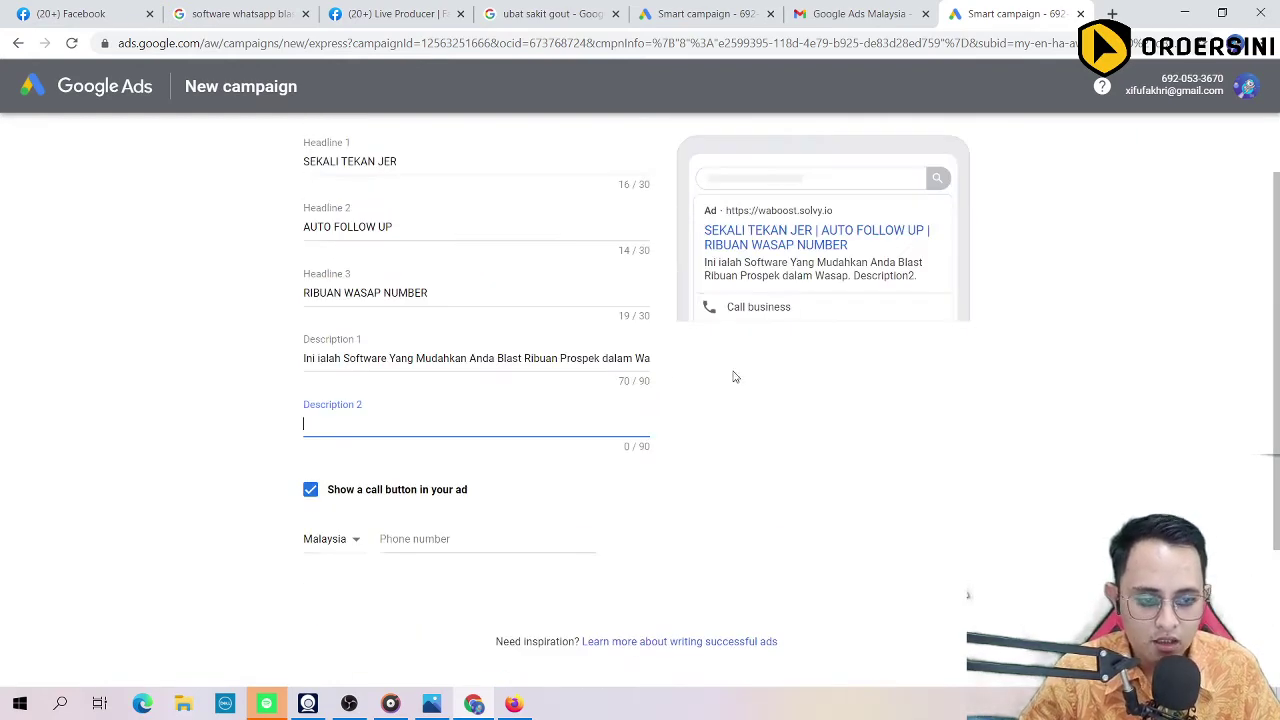
scroll(660, 318, up, 1)
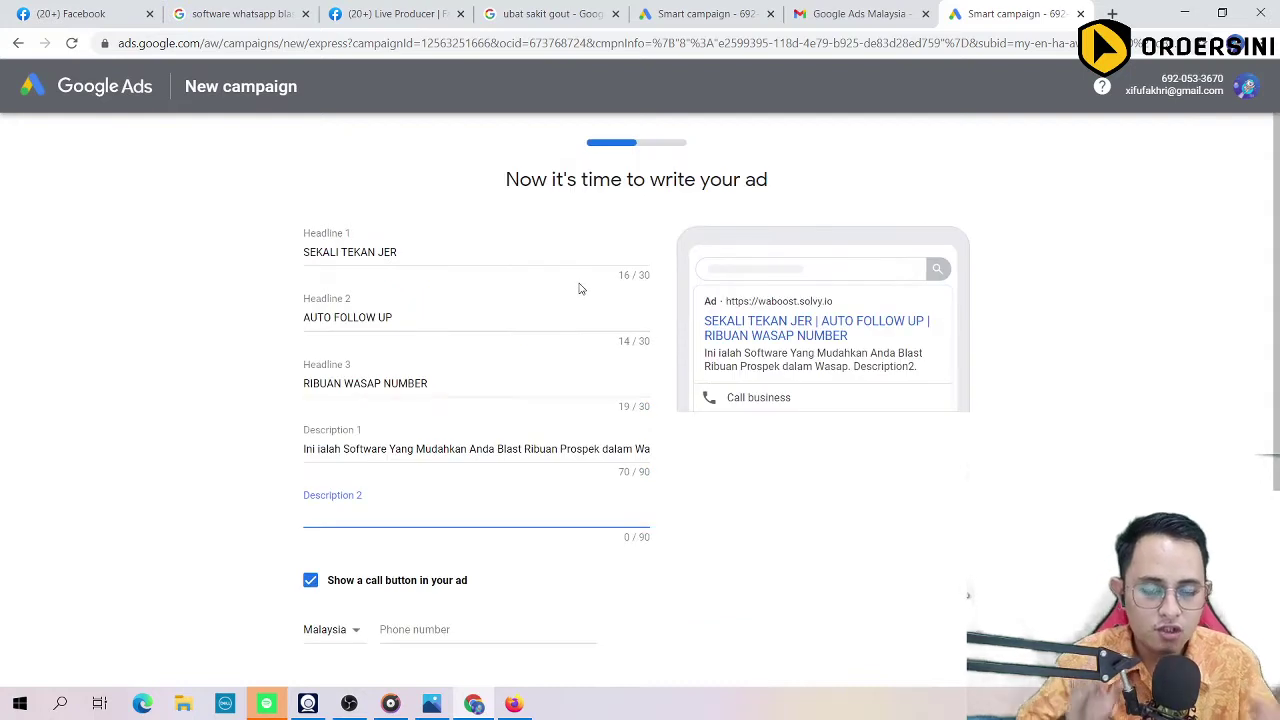
click(715, 317)
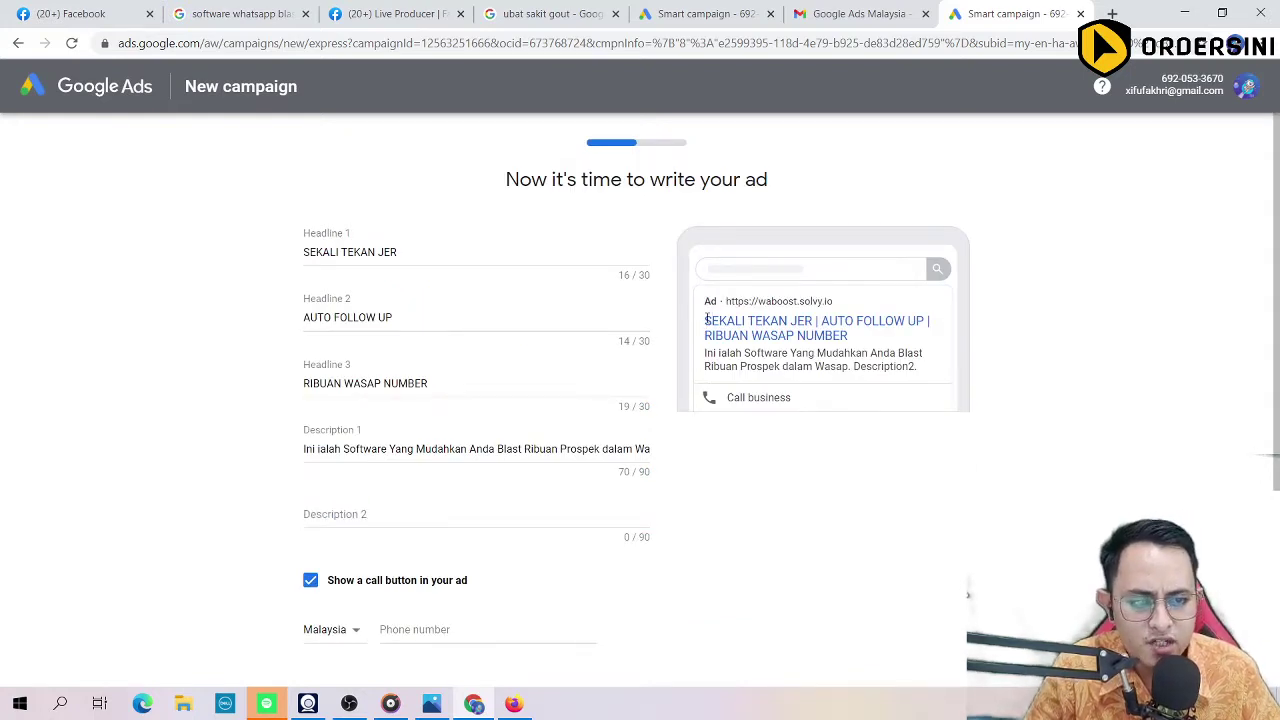
drag(705, 320, 875, 340)
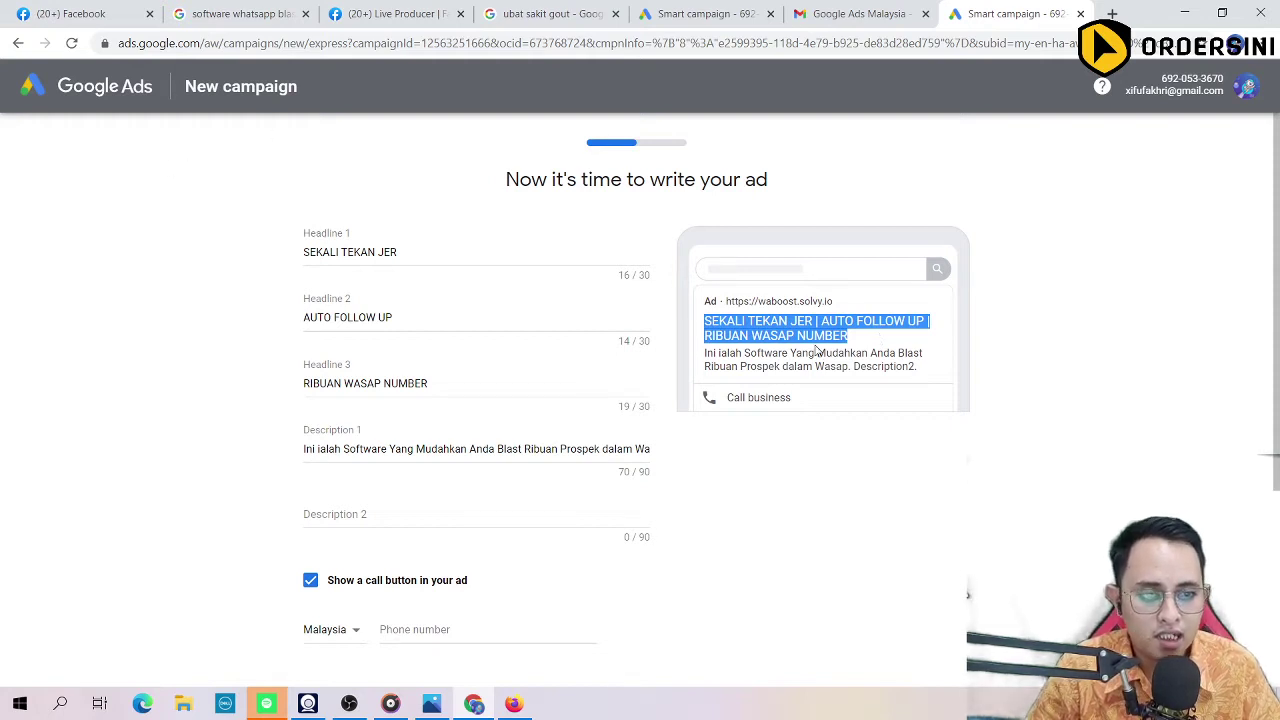
click(871, 359)
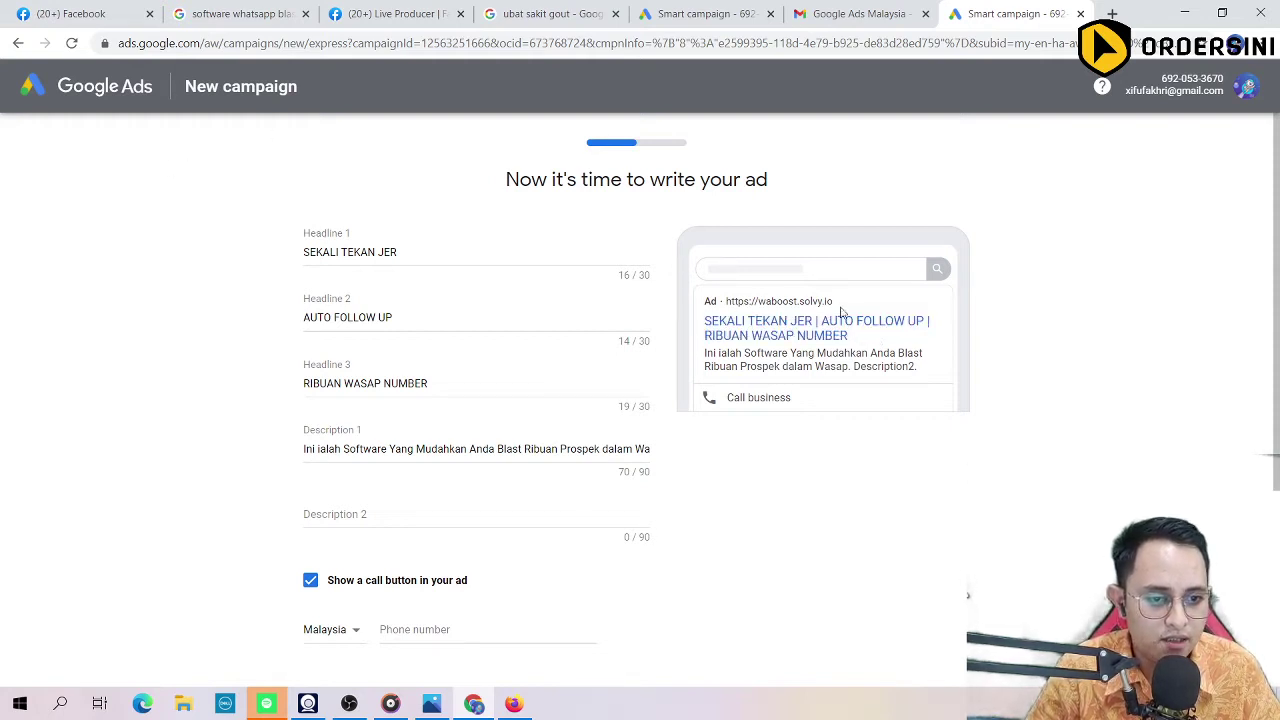
drag(705, 321, 867, 342)
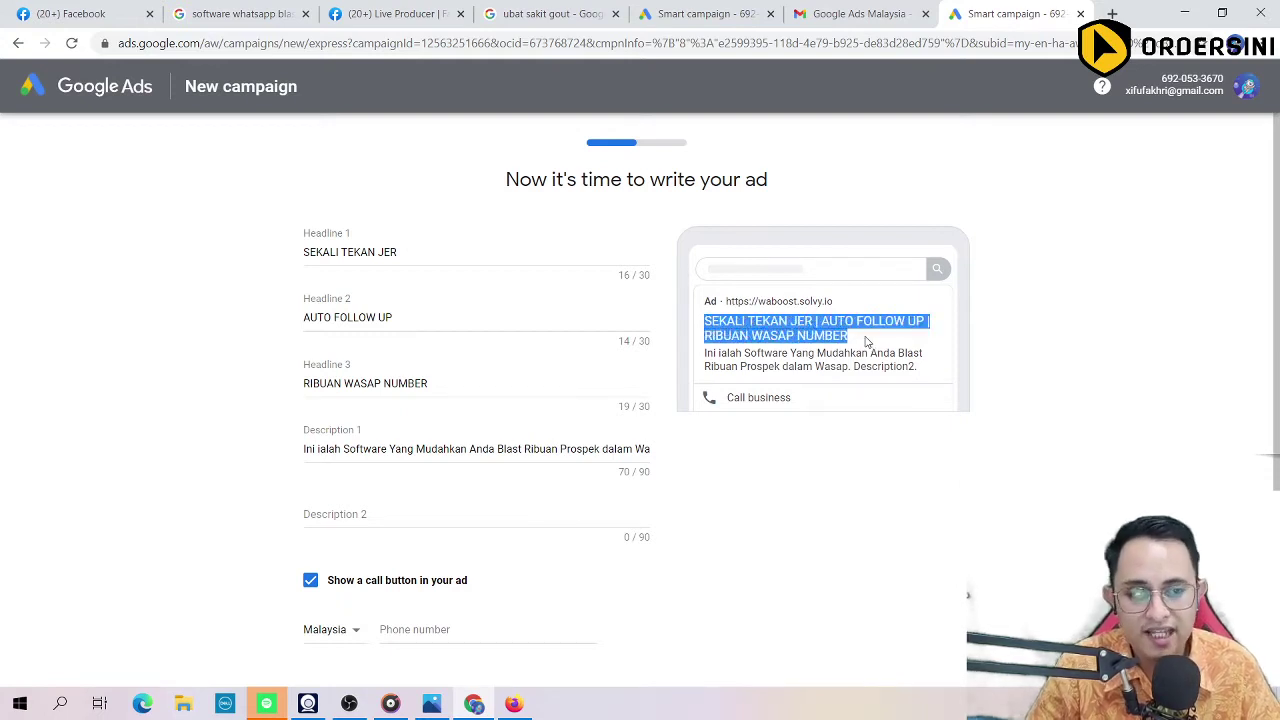
click(867, 342)
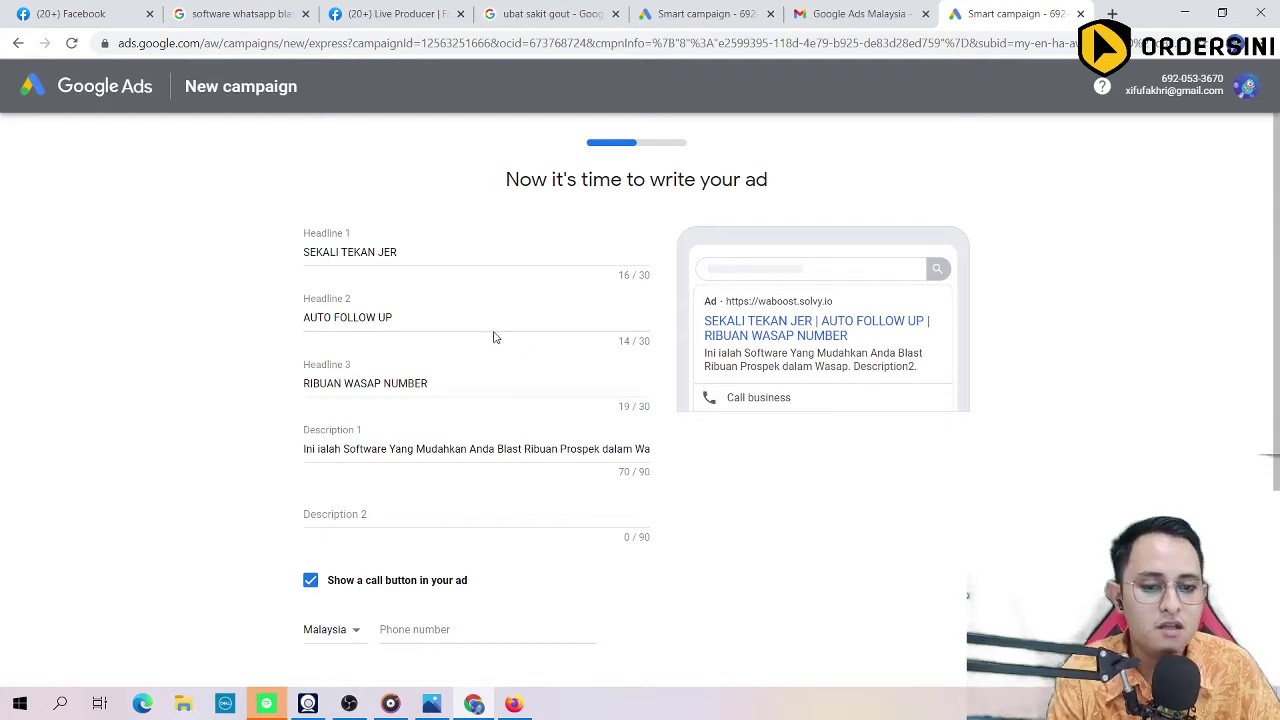
Step: Enter Description 2 as 'Waboost Akan Jimatkan Masa Anda untuk dapatkan sales', reaching 52/90 characters
click(386, 518)
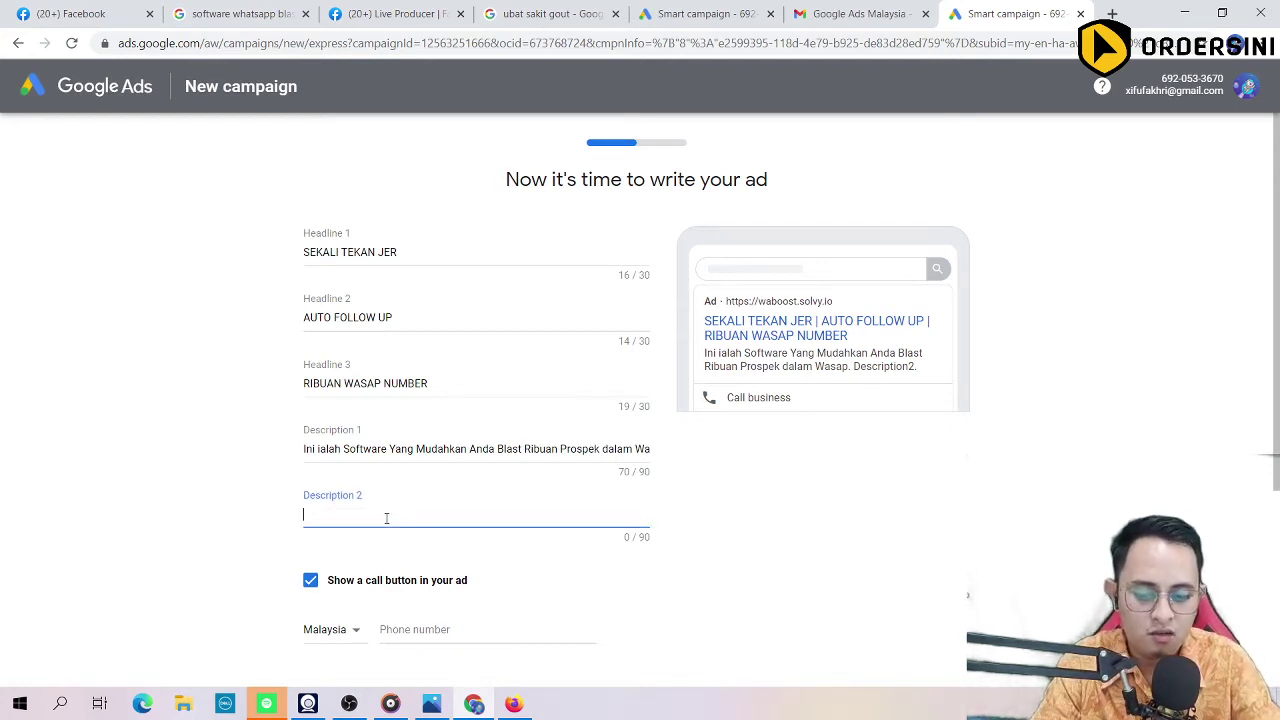
text(Wabo)
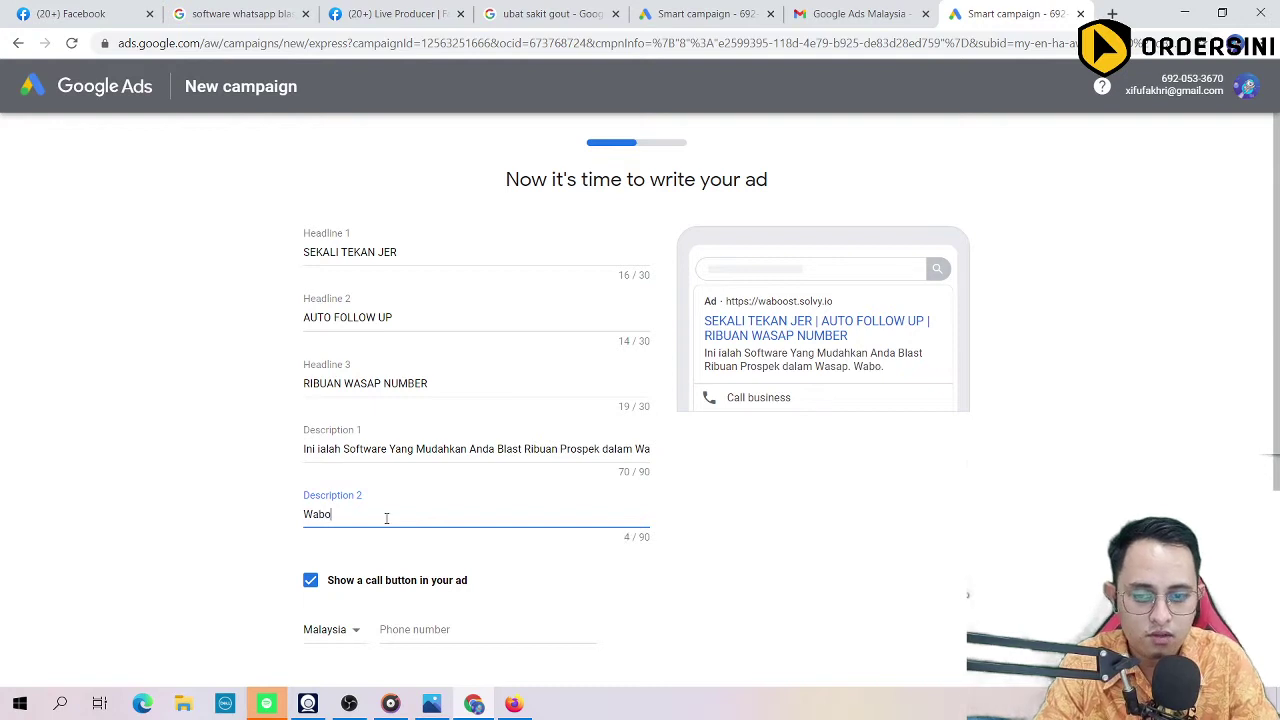
text(ost Akan)
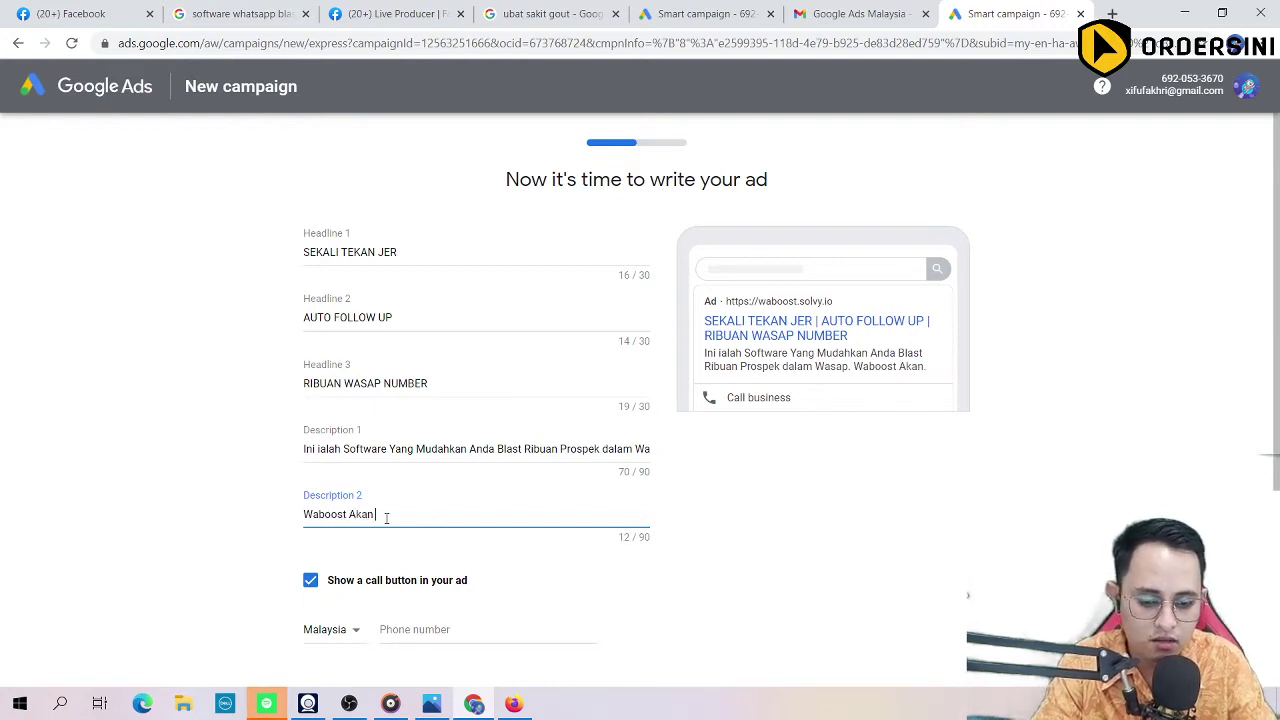
text( Jimatkan MSA)
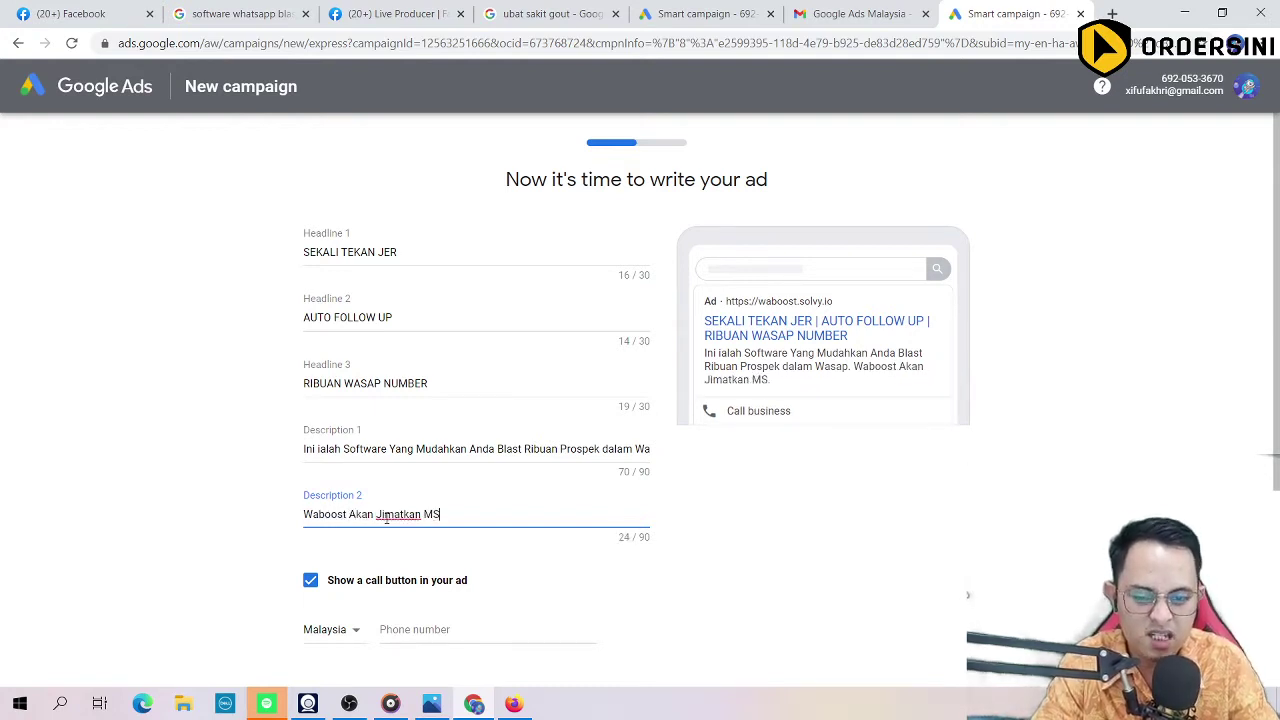
key(BackSpace)
key(BackSpace)
text(a)
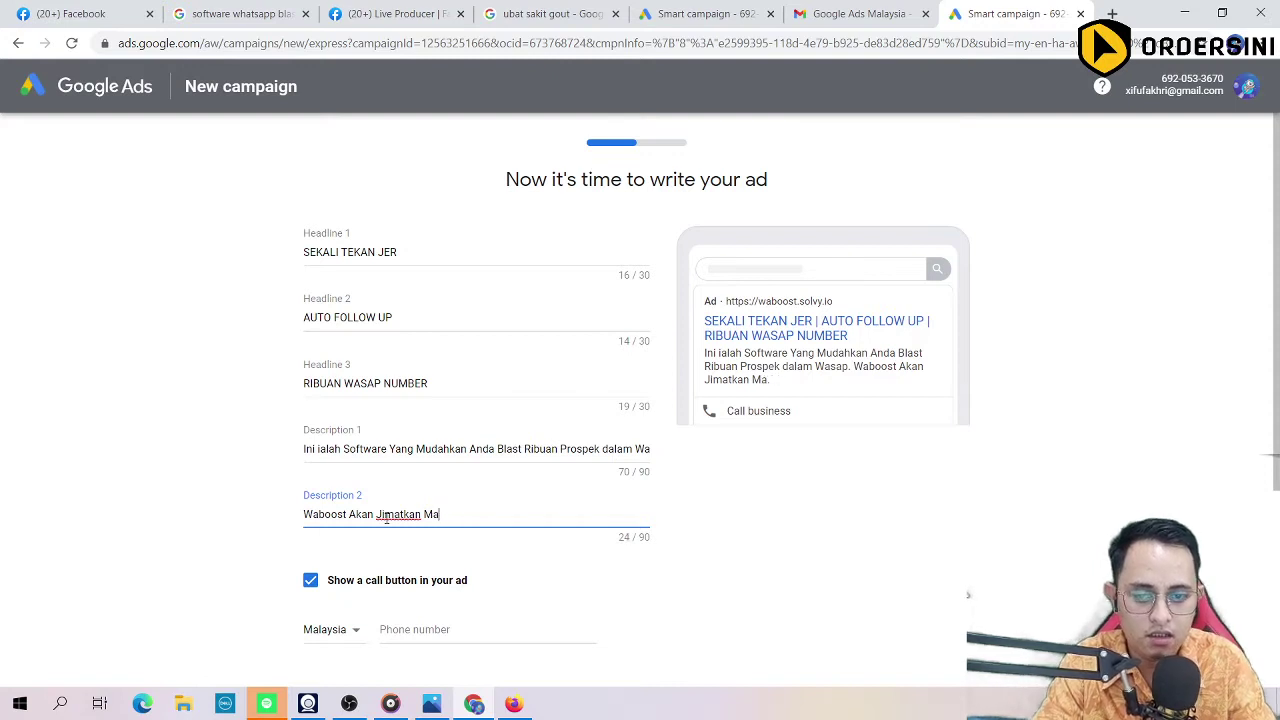
text(sa Anda u)
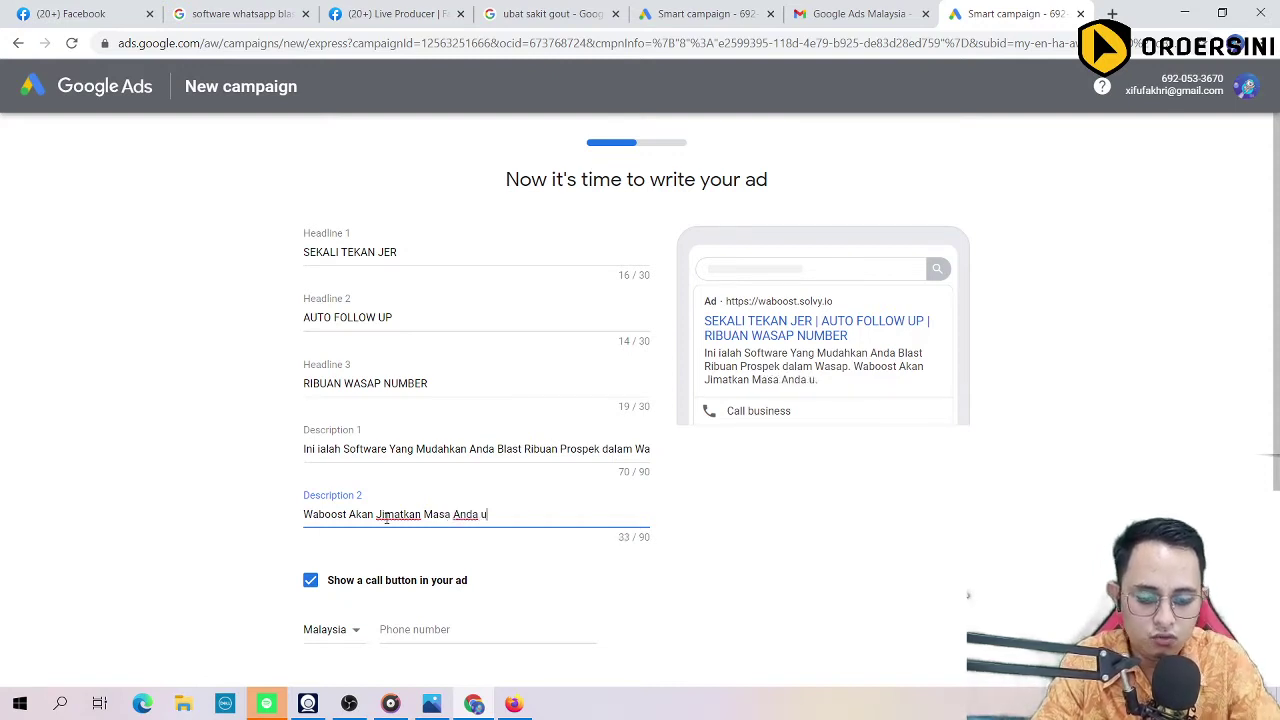
text(ntuk dapatkan sal)
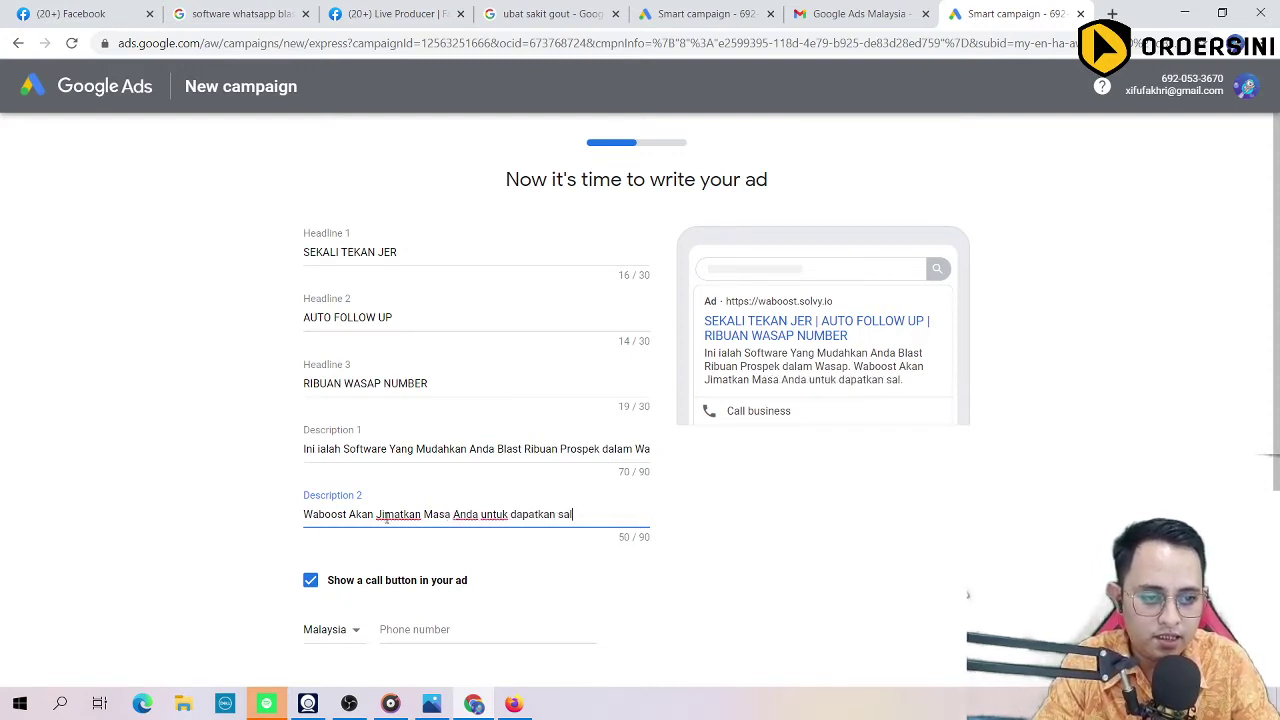
text(es)
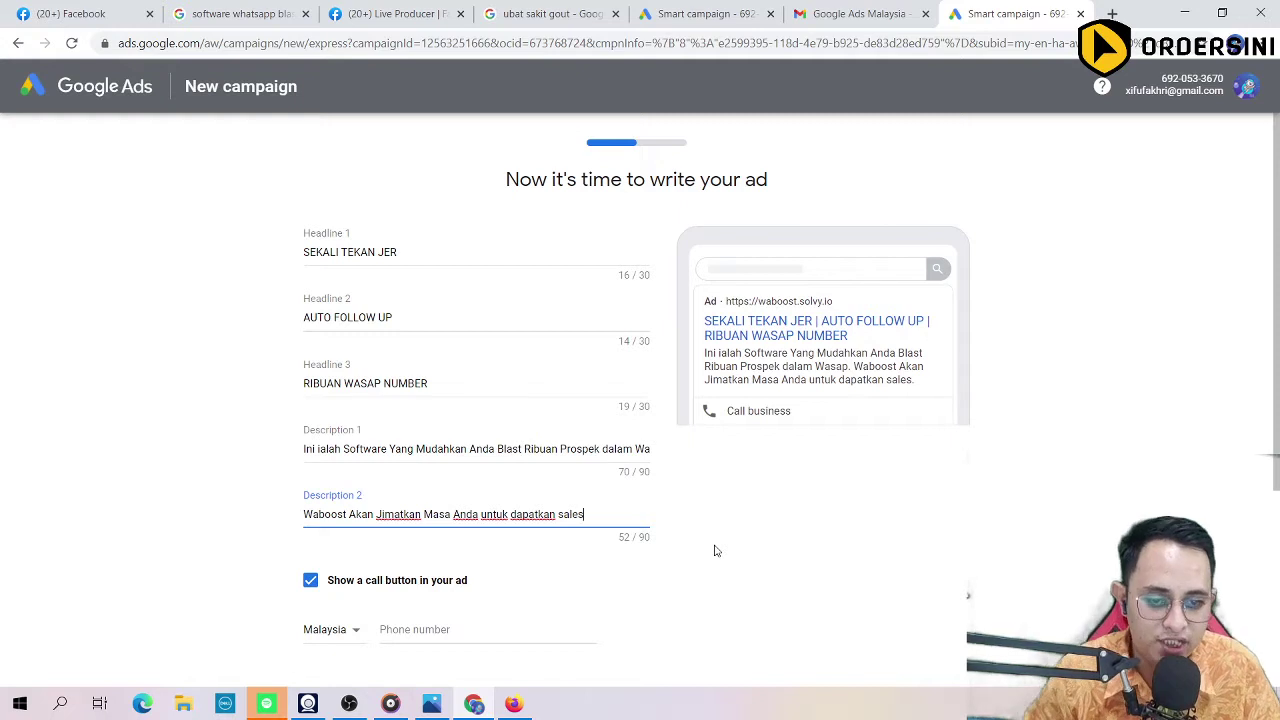
scroll(330, 545, down, 1)
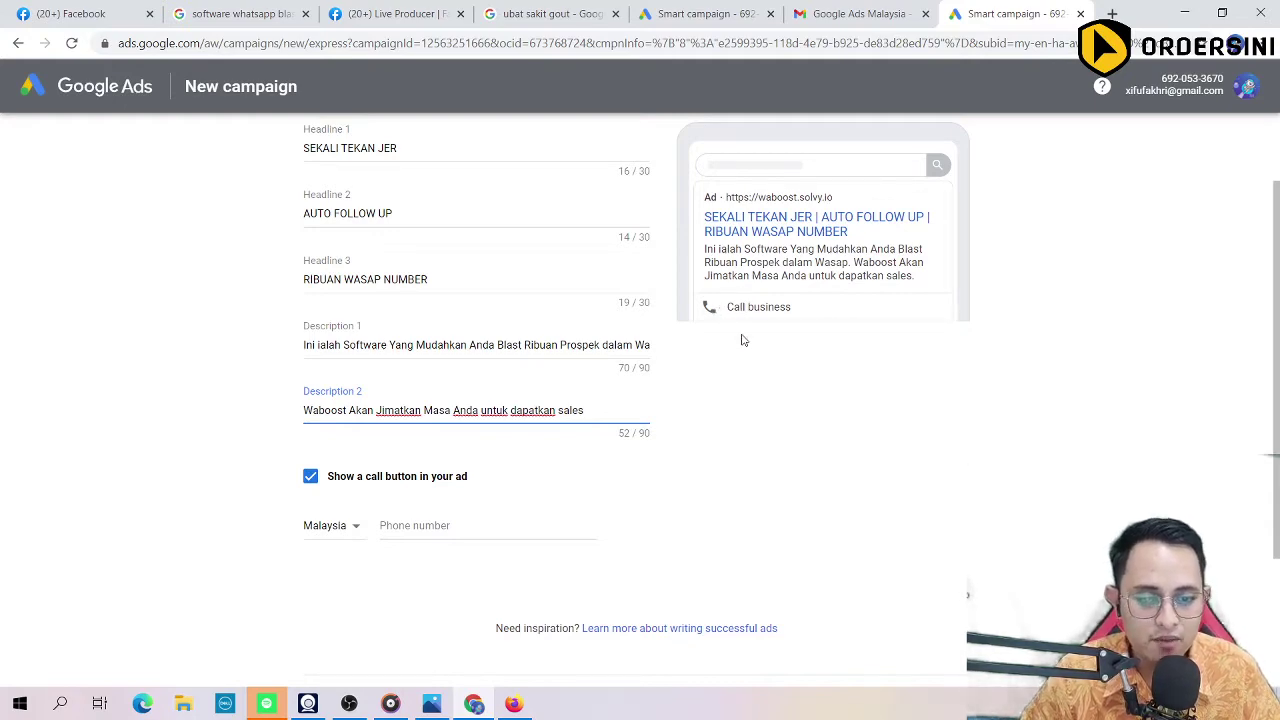
scroll(752, 390, down, 2)
scroll(755, 404, up, 2)
scroll(740, 406, up, 1)
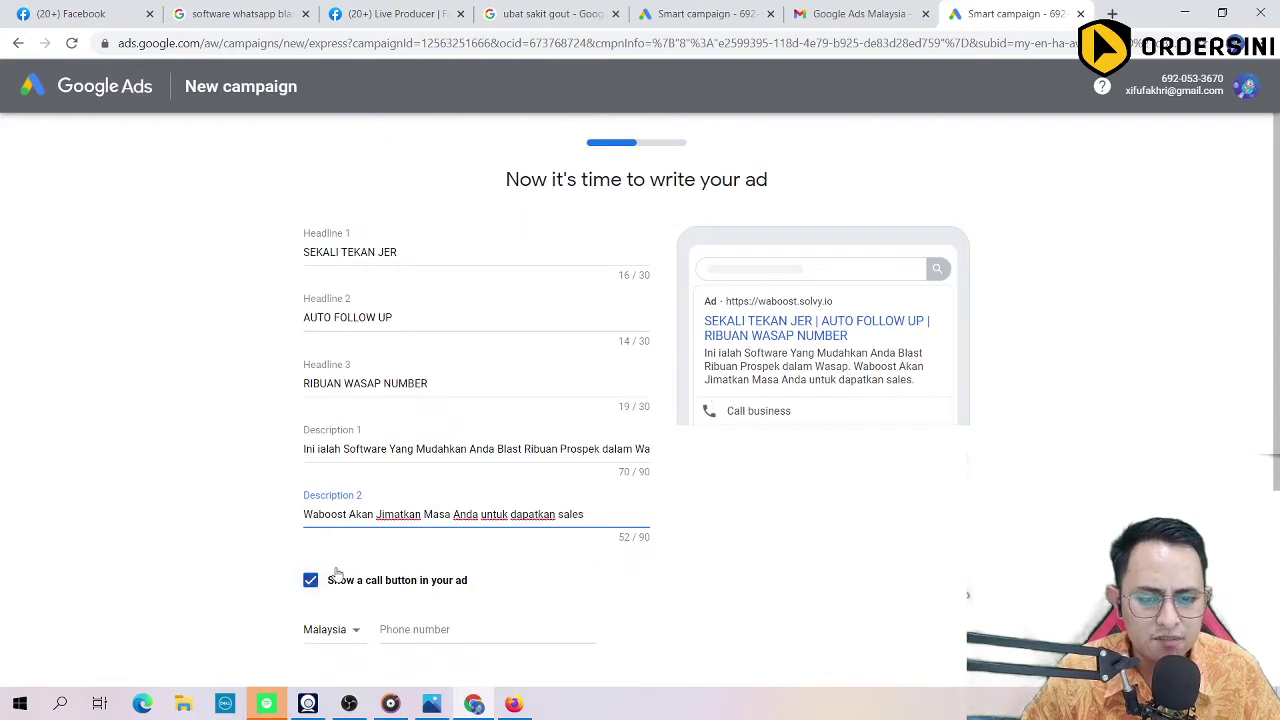
scroll(314, 577, down, 1)
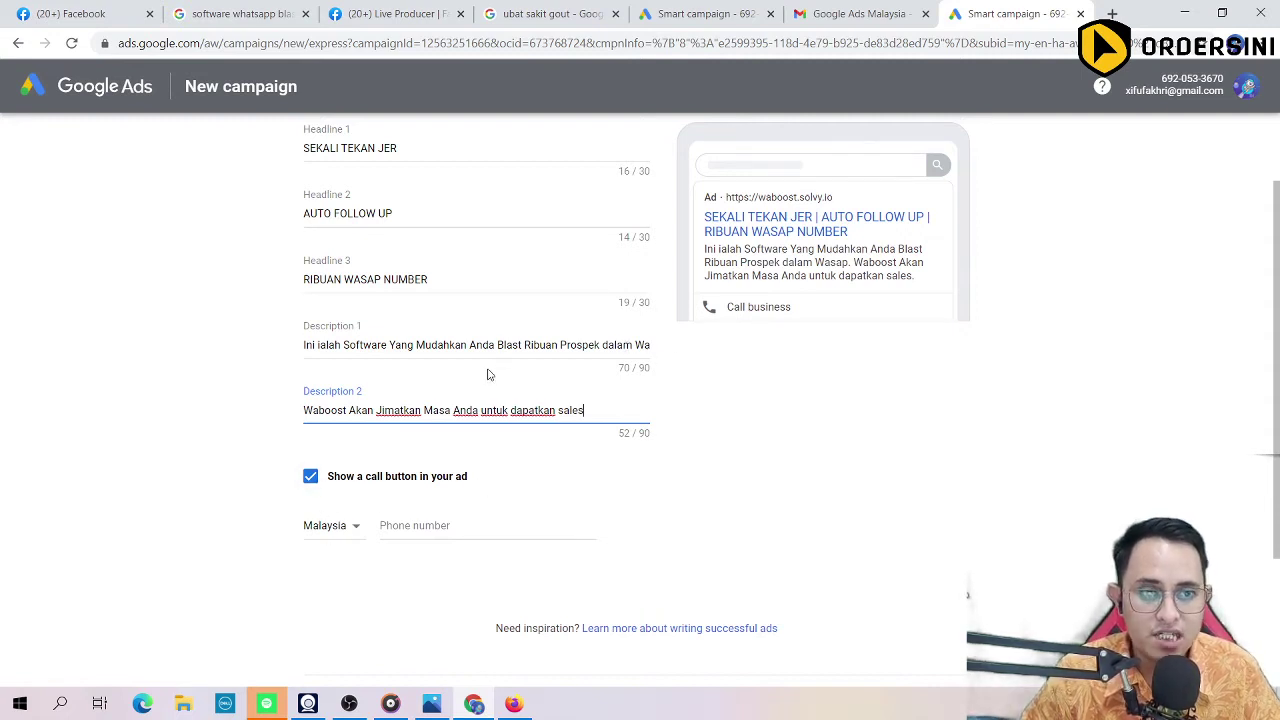
Step: Enter the business phone number for the call button, keeping Malaysia as the country
click(448, 524)
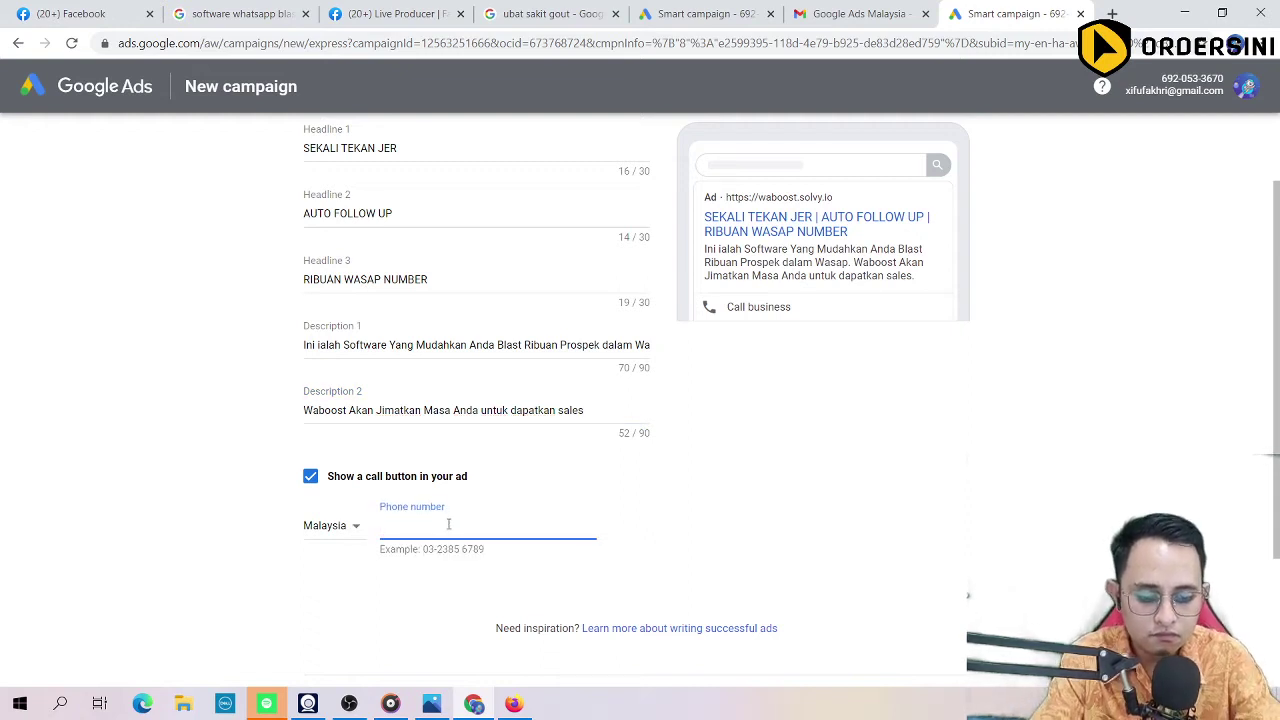
text(01)
key(BackSpace)
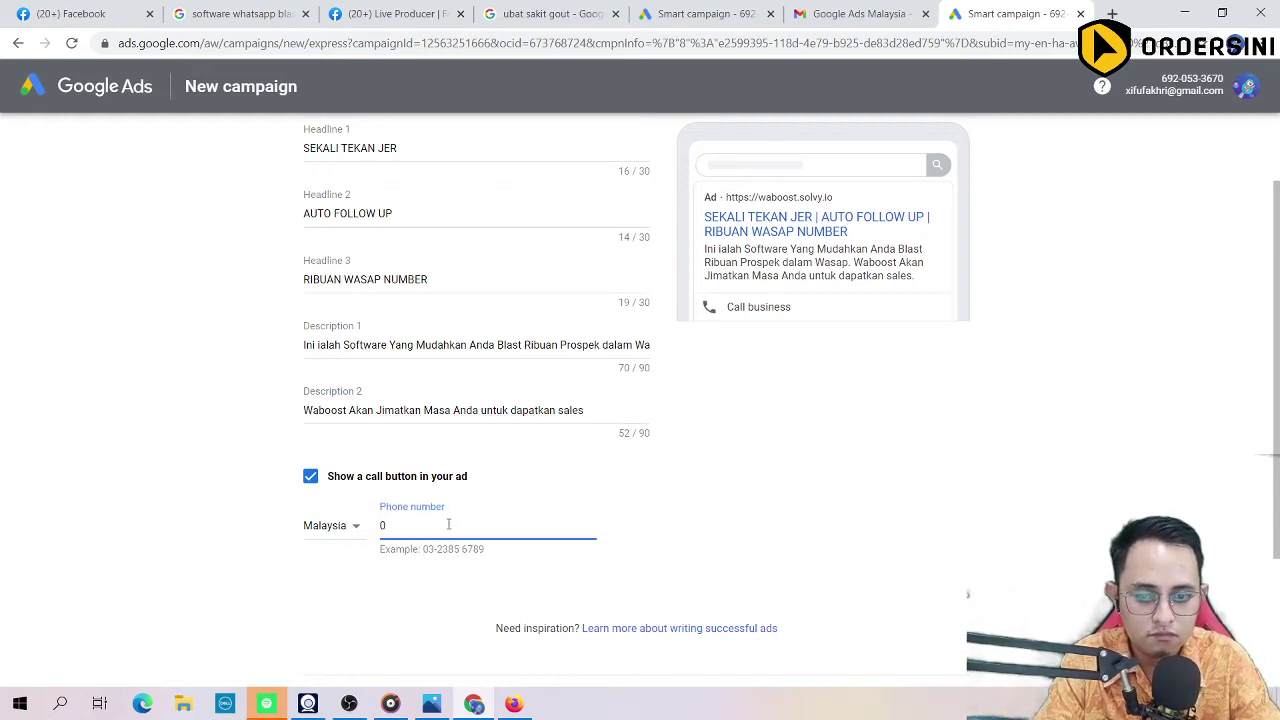
click(346, 527)
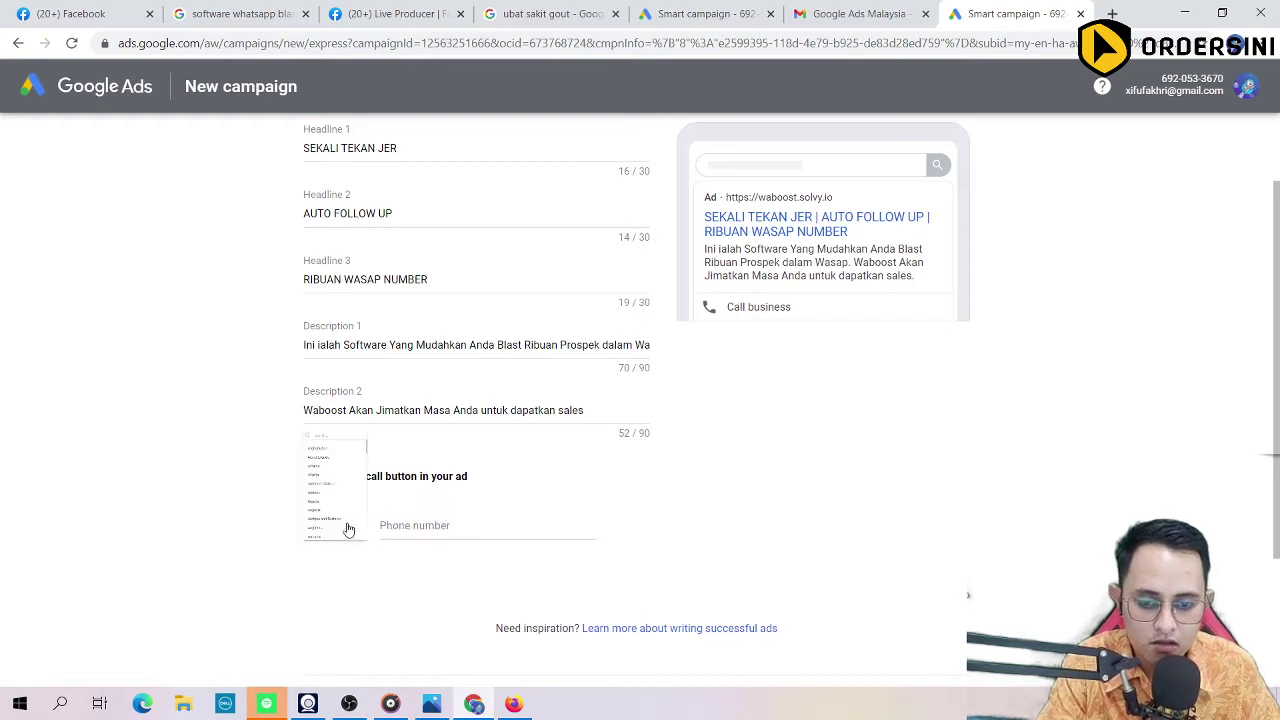
click(347, 527)
click(430, 523)
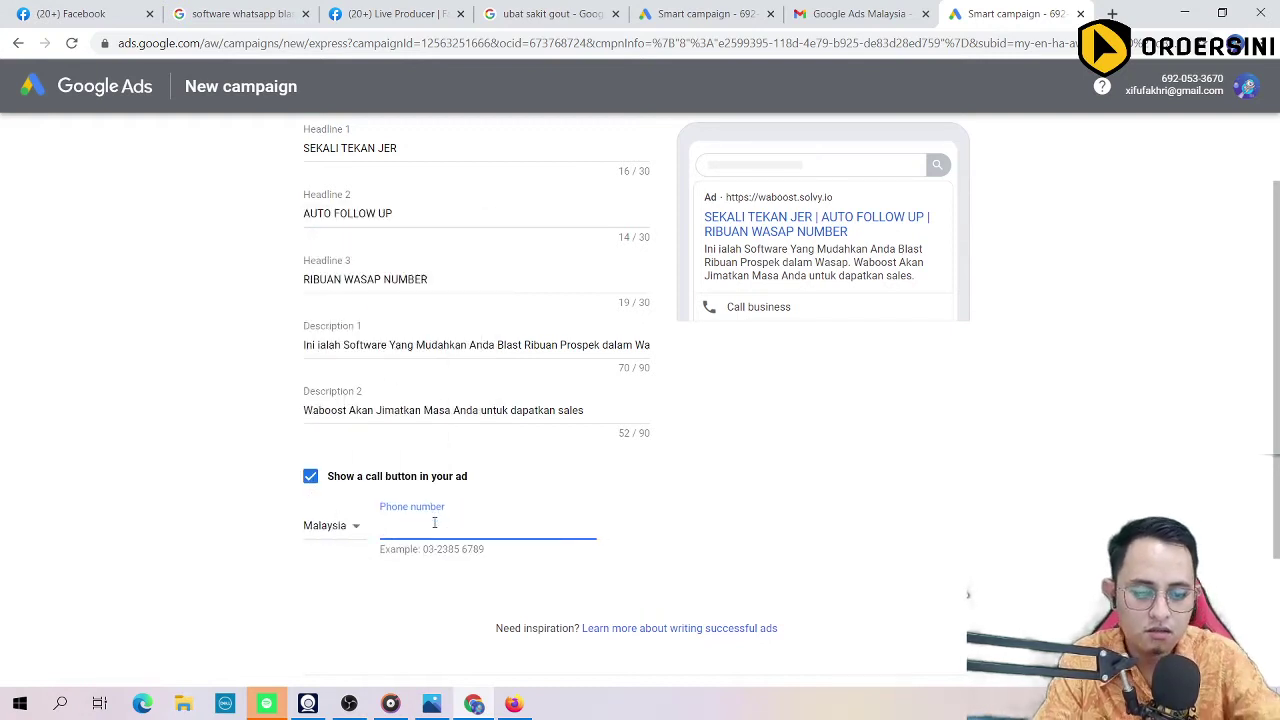
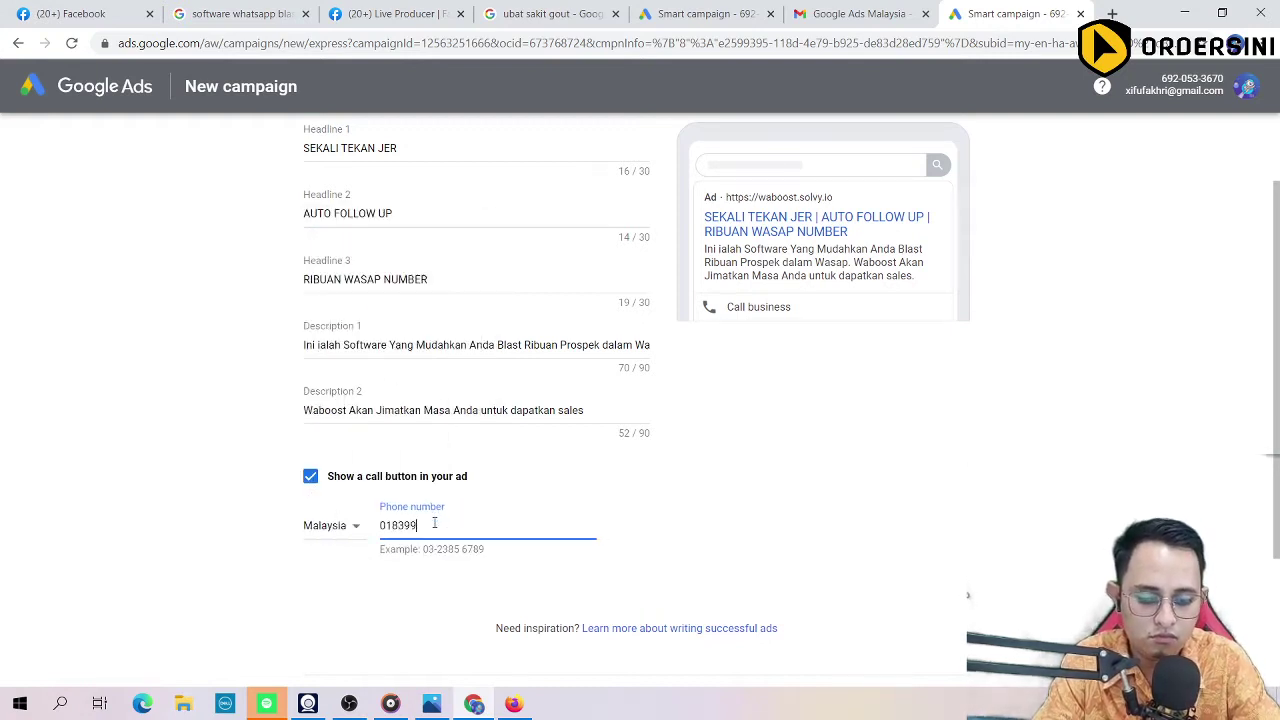
click(724, 521)
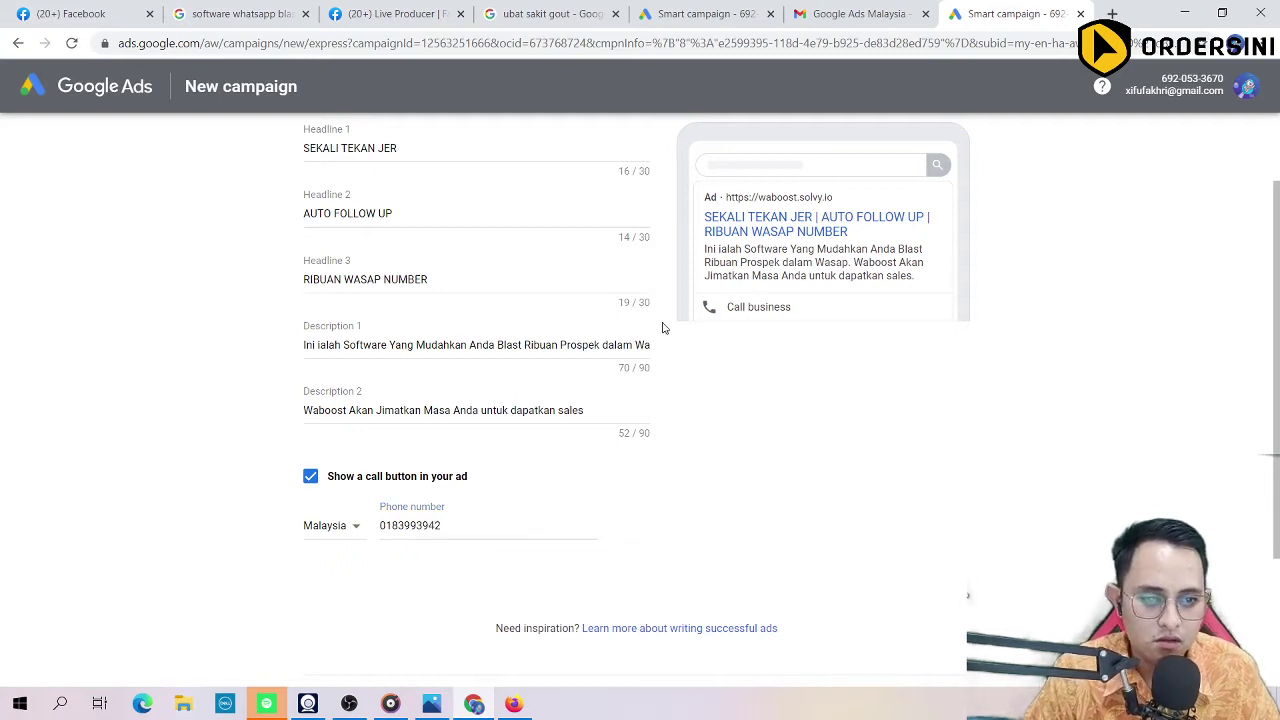
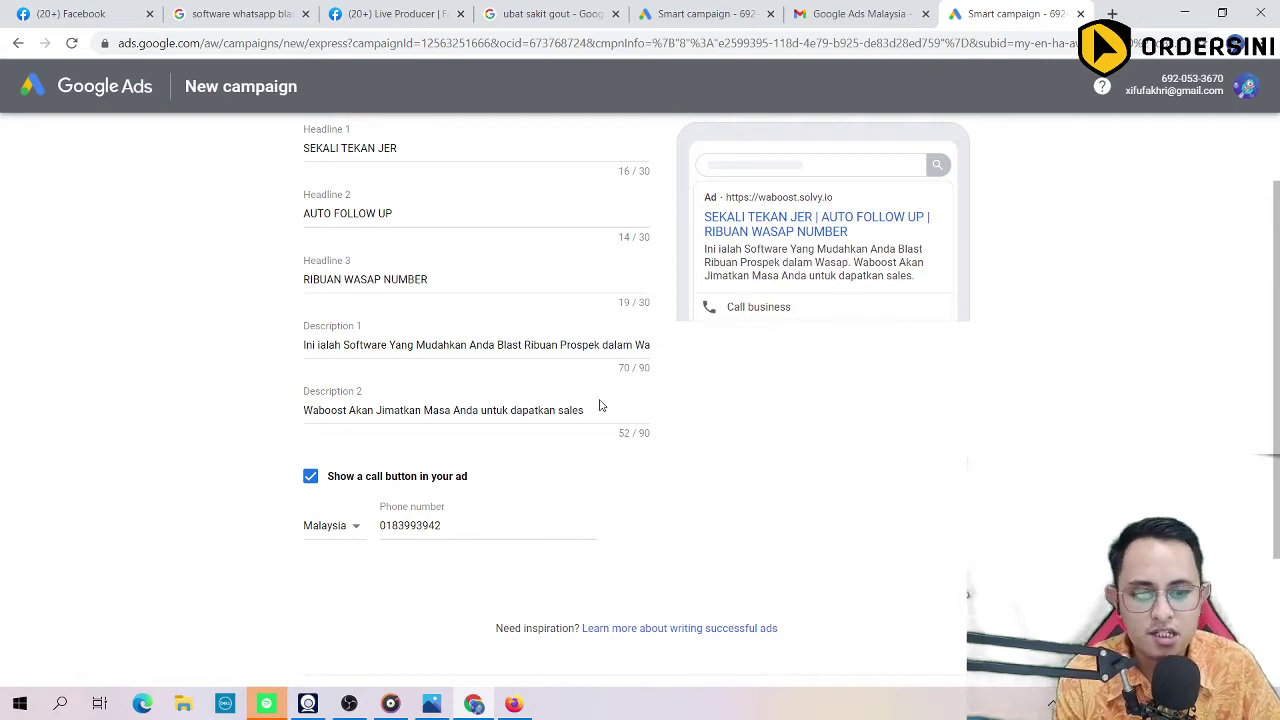
Step: Submit the ad text for keyword themes, briefly checking the AMODA WASAP ROBOT product page
scroll(602, 400, down, 2)
click(947, 516)
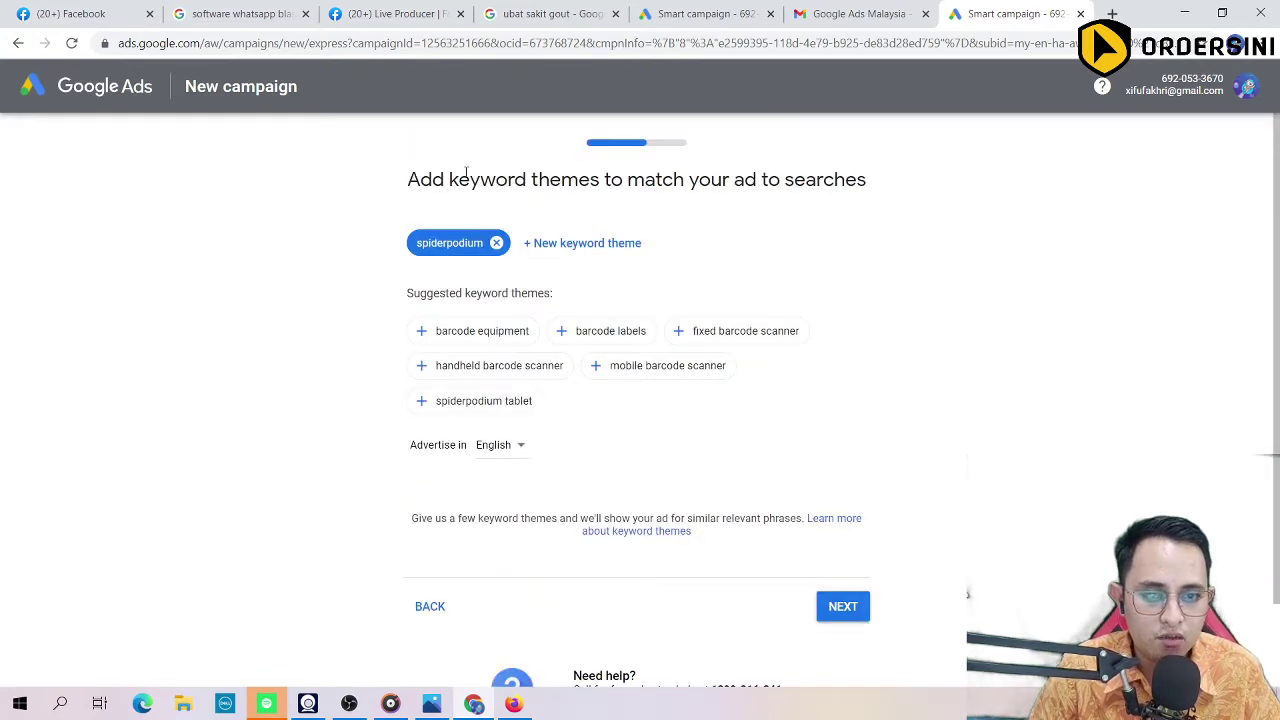
click(514, 705)
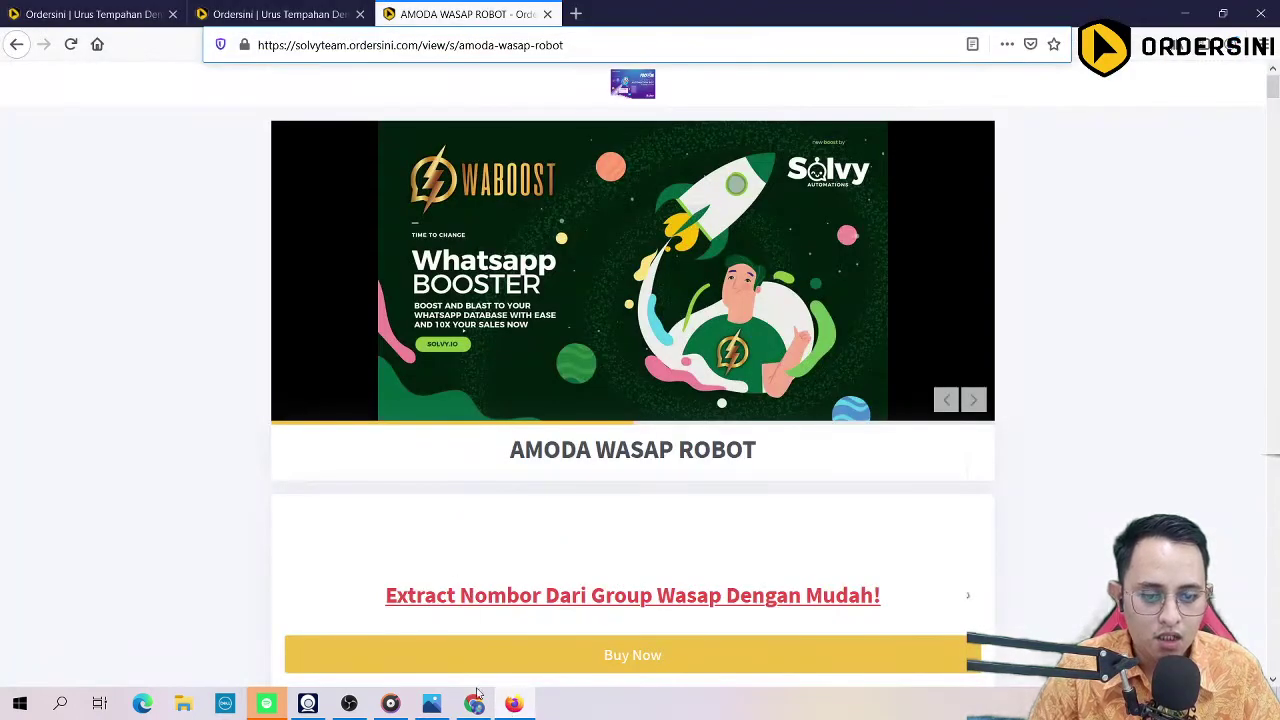
click(473, 705)
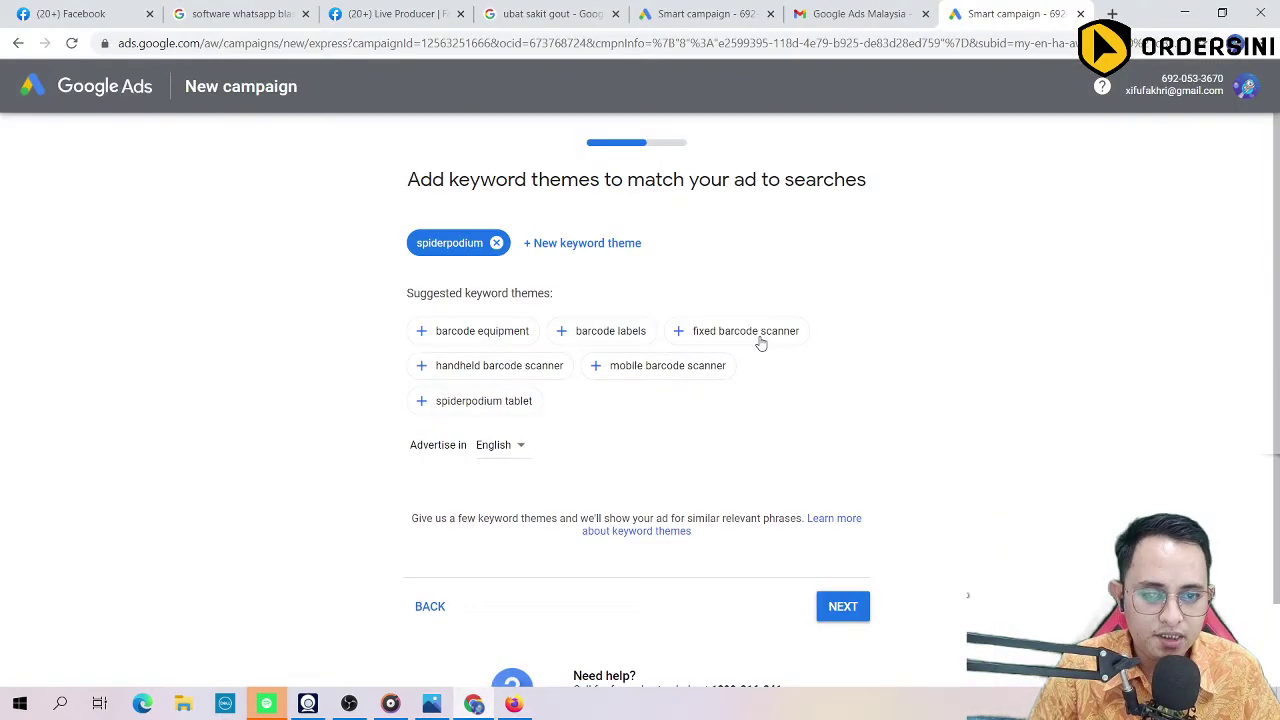
click(558, 50)
Step: Search Google for 'keyword planner' in a new tab and view the Keyword Planner ad result
key(ctrl+t)
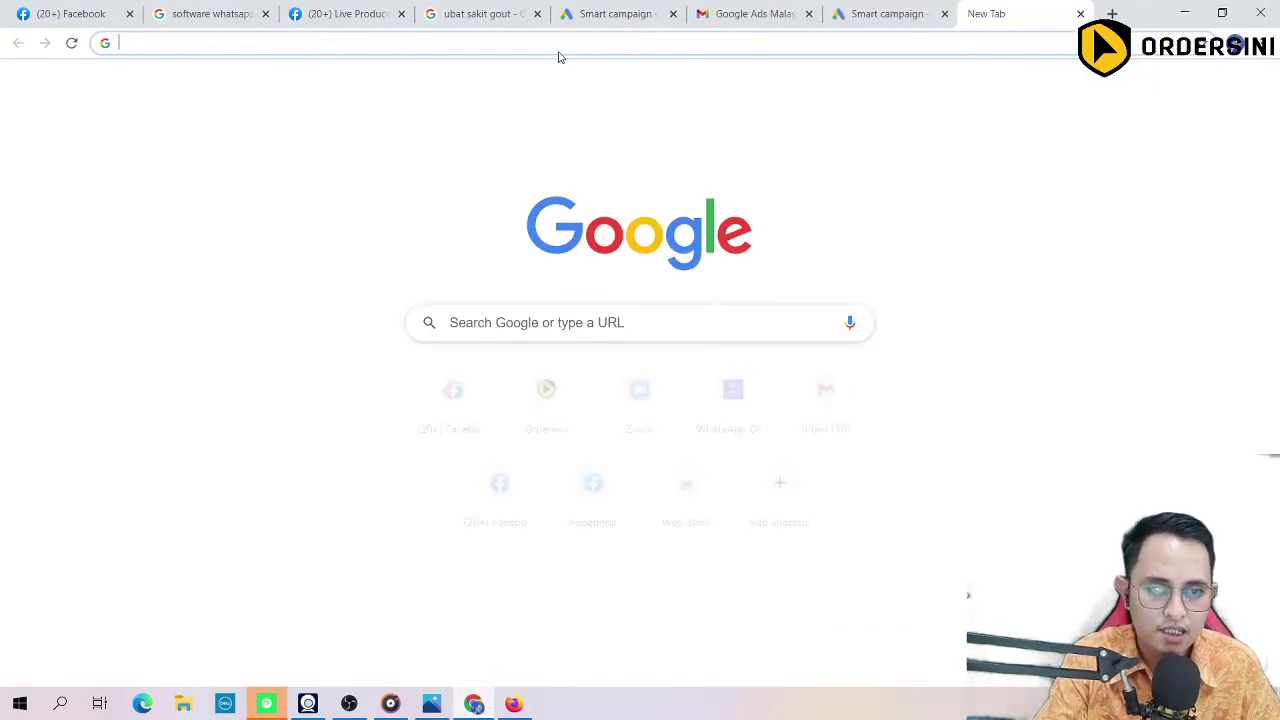
text(keyword planner)
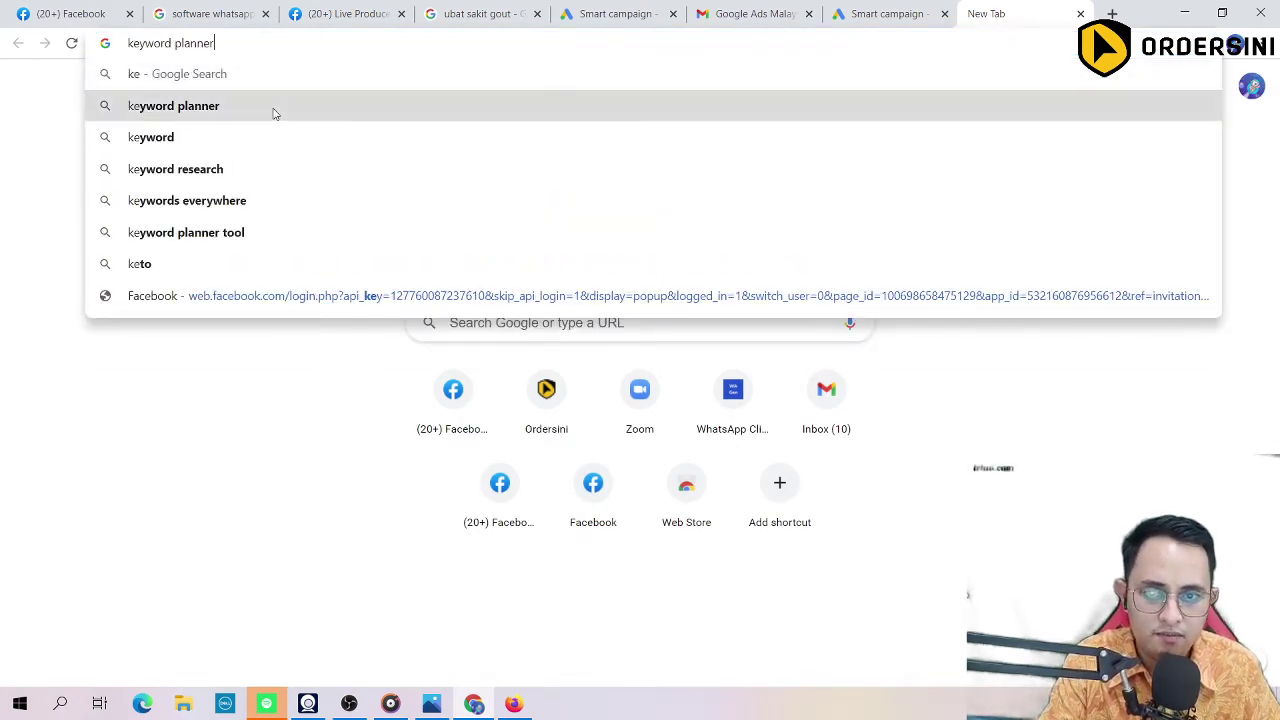
click(274, 110)
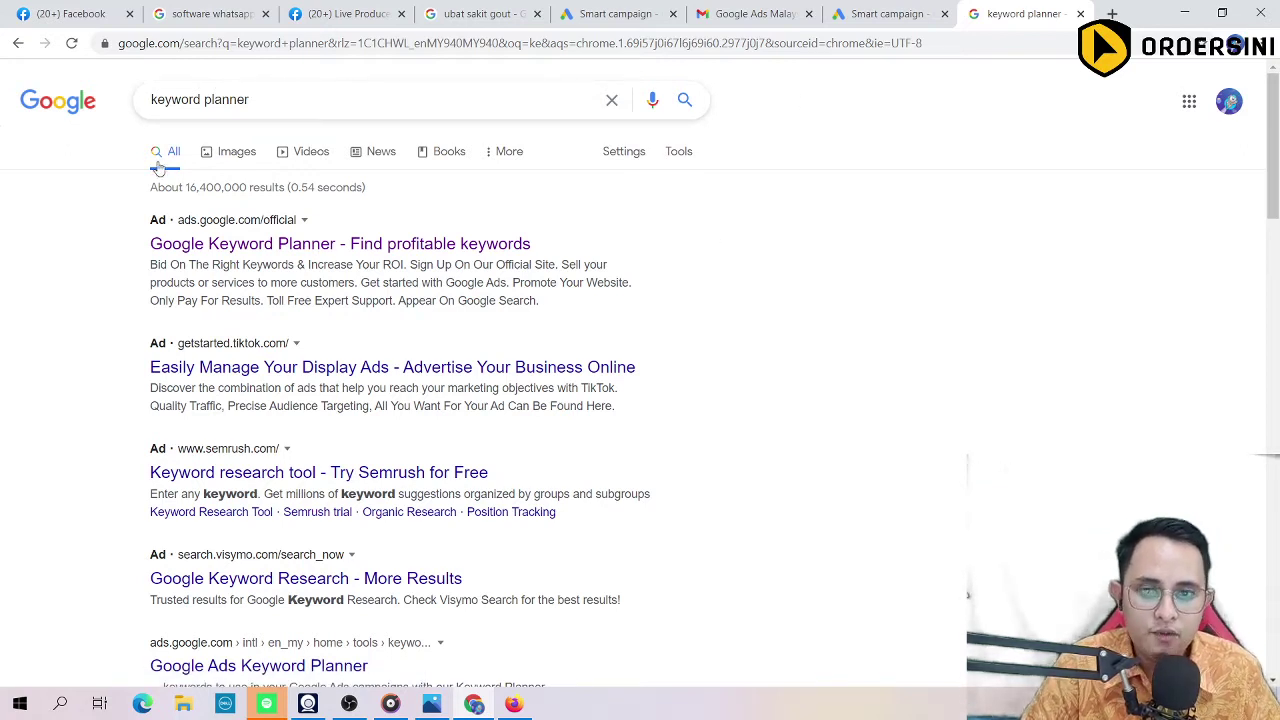
click(221, 250)
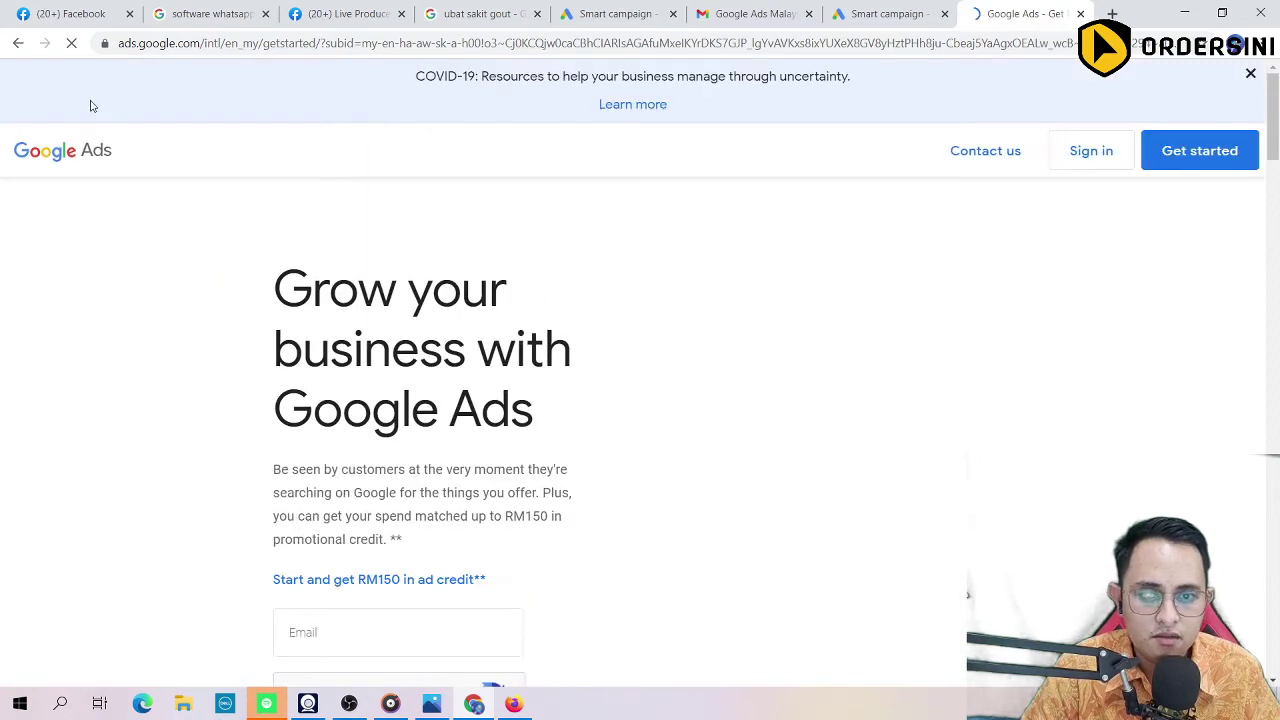
click(18, 43)
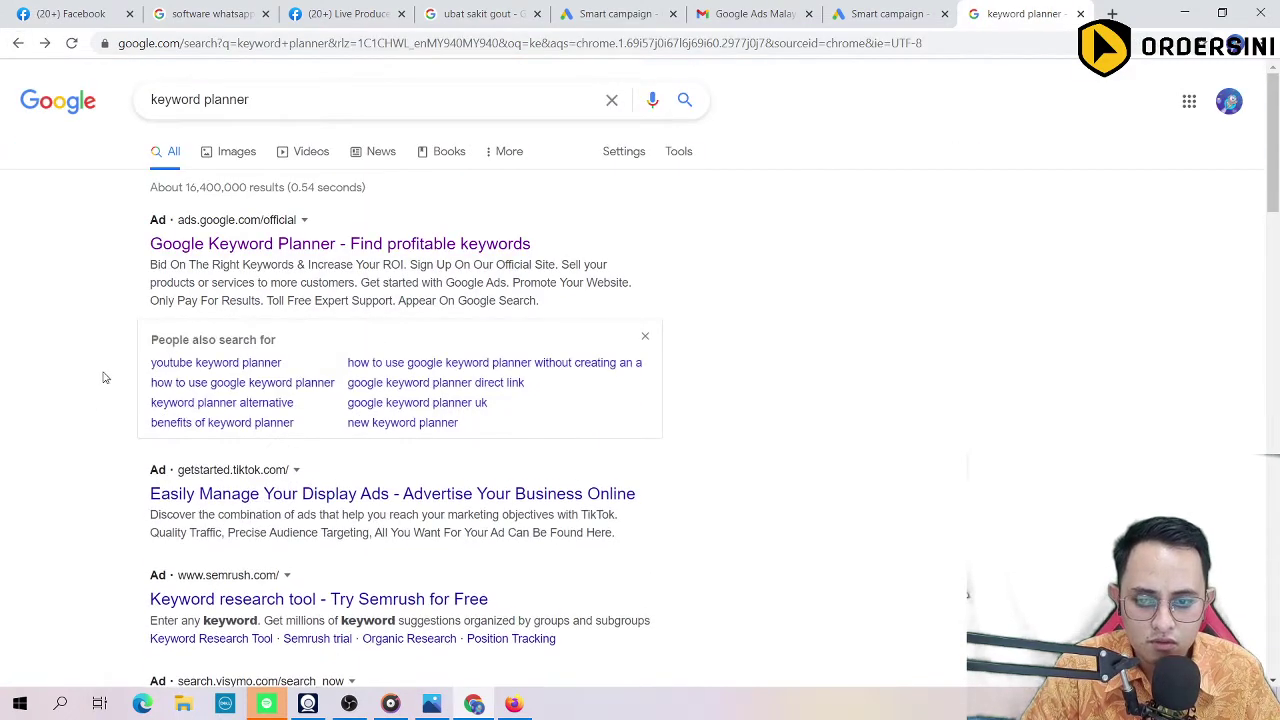
scroll(105, 373, down, 3)
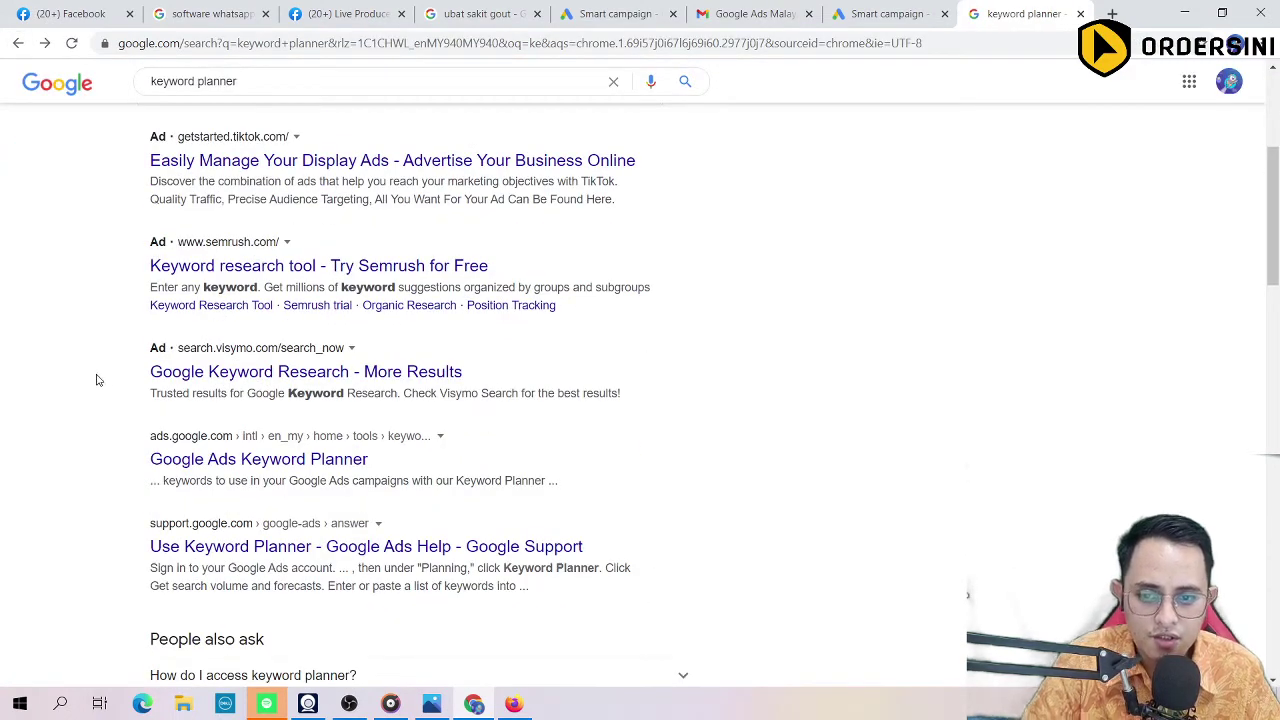
scroll(97, 380, up, 4)
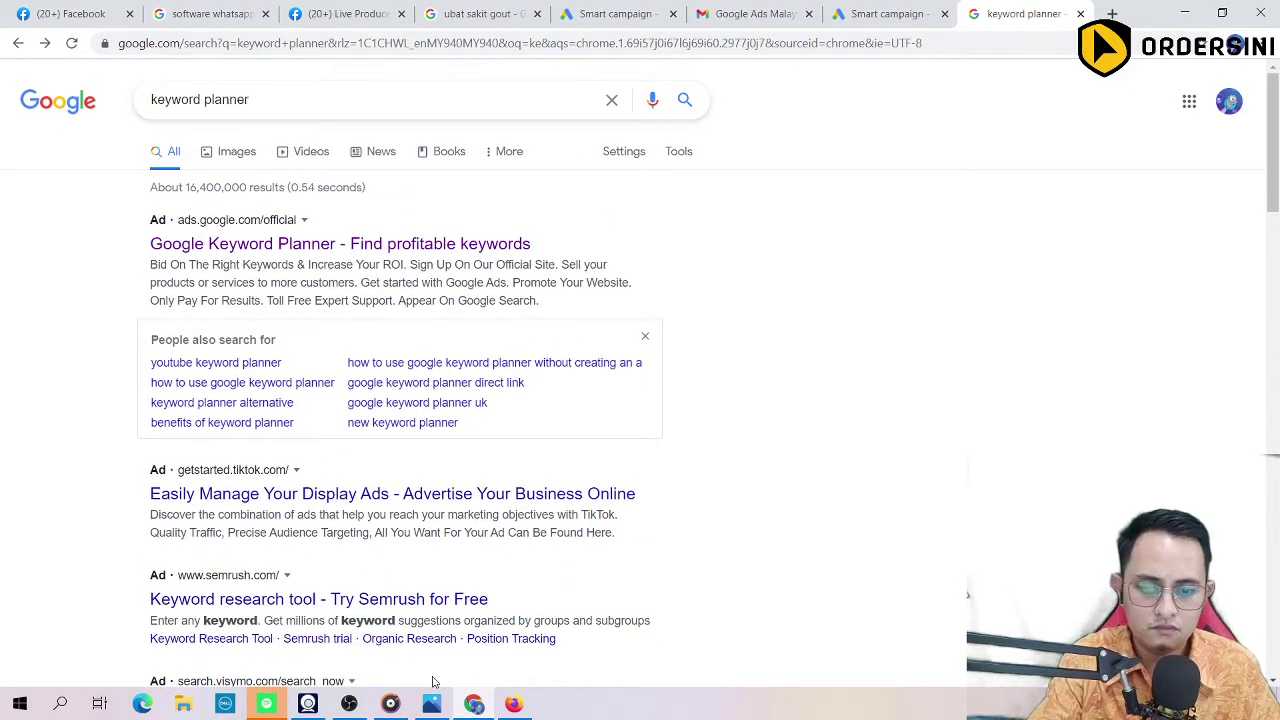
Step: Minimize Chrome and Firefox to show the desktop and launch the other Chrome profile
click(1178, 14)
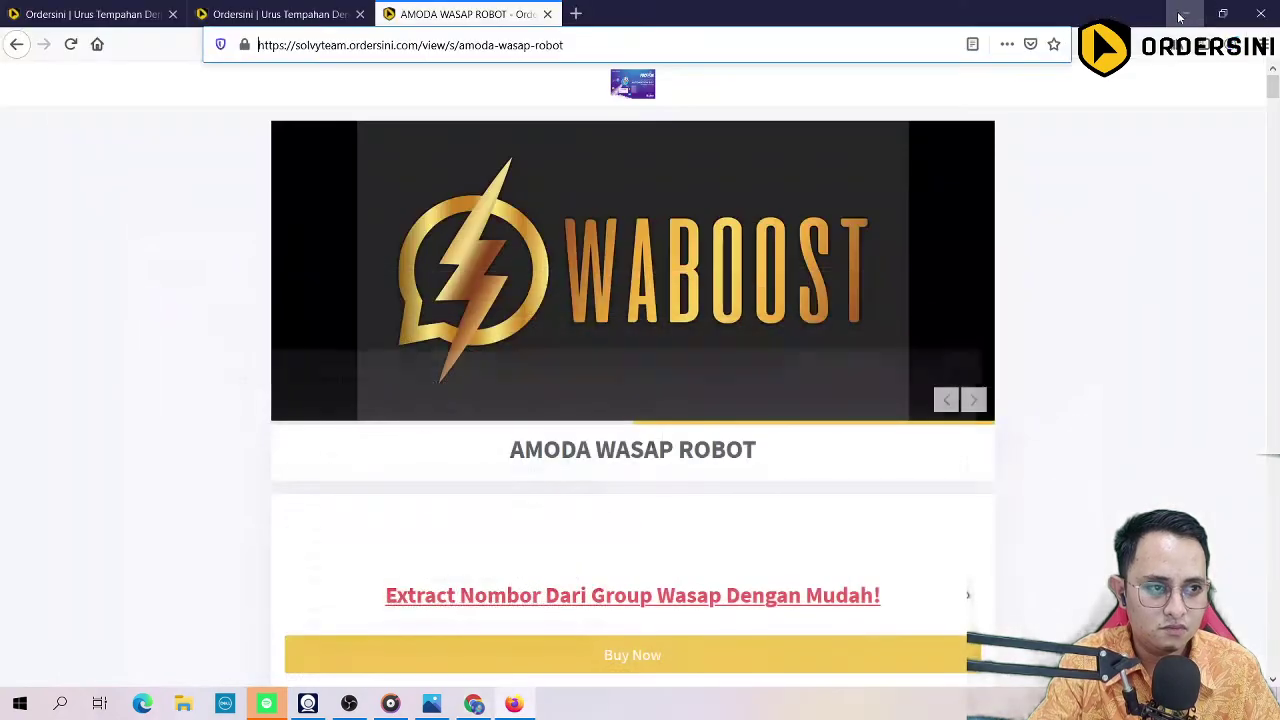
click(1178, 14)
double_click(31, 605)
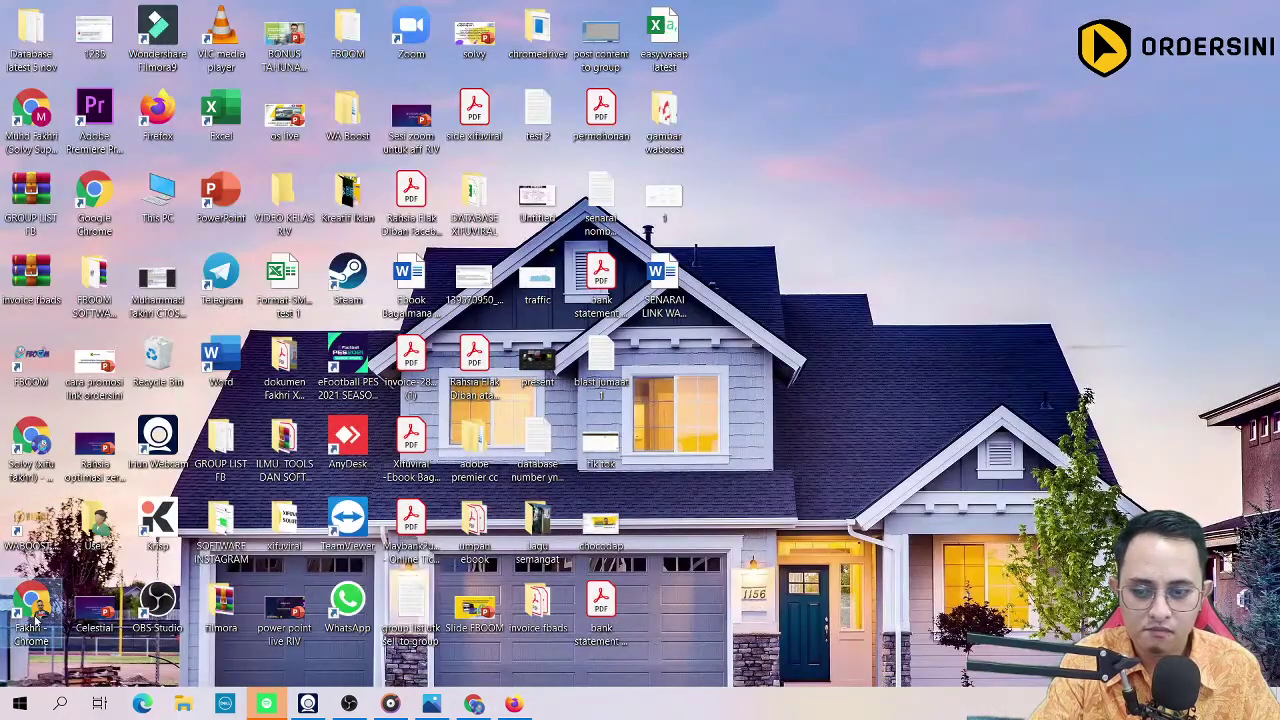
Step: In the other Chrome profile, search 'keyword everywhere' and view the Keywords Everywhere Web Store page
double_click(823, 148)
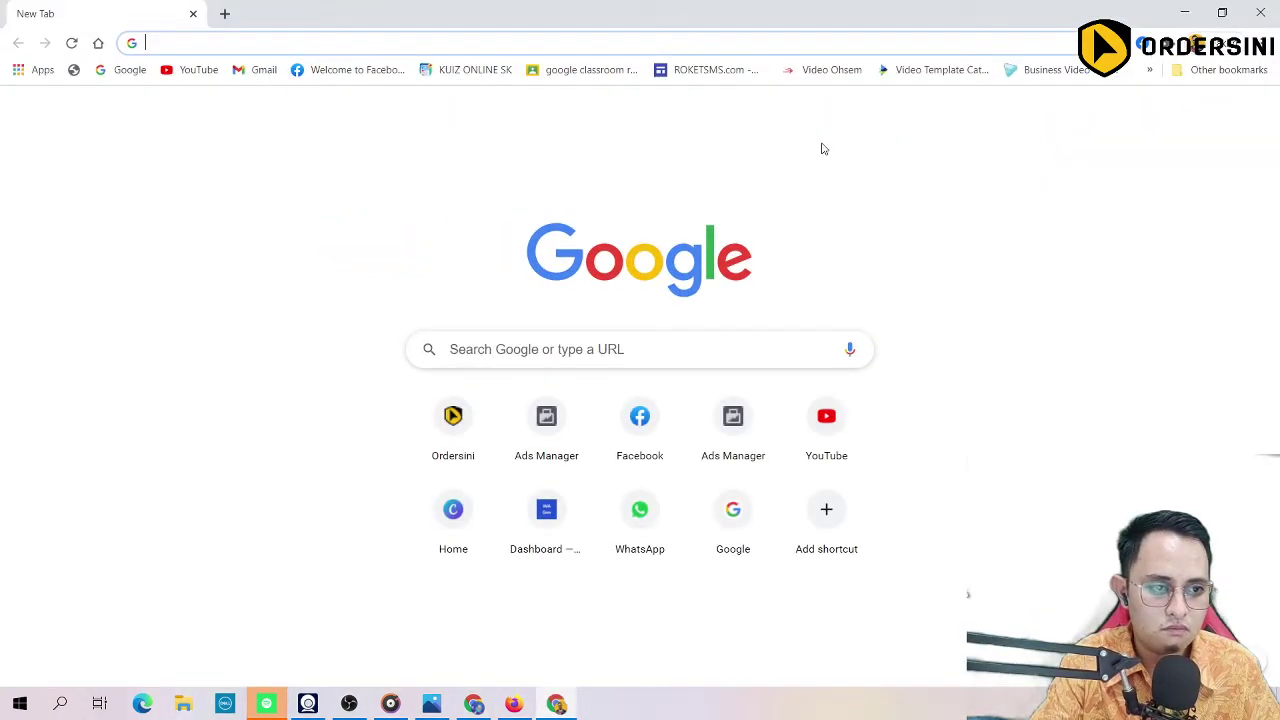
click(295, 35)
text(software)
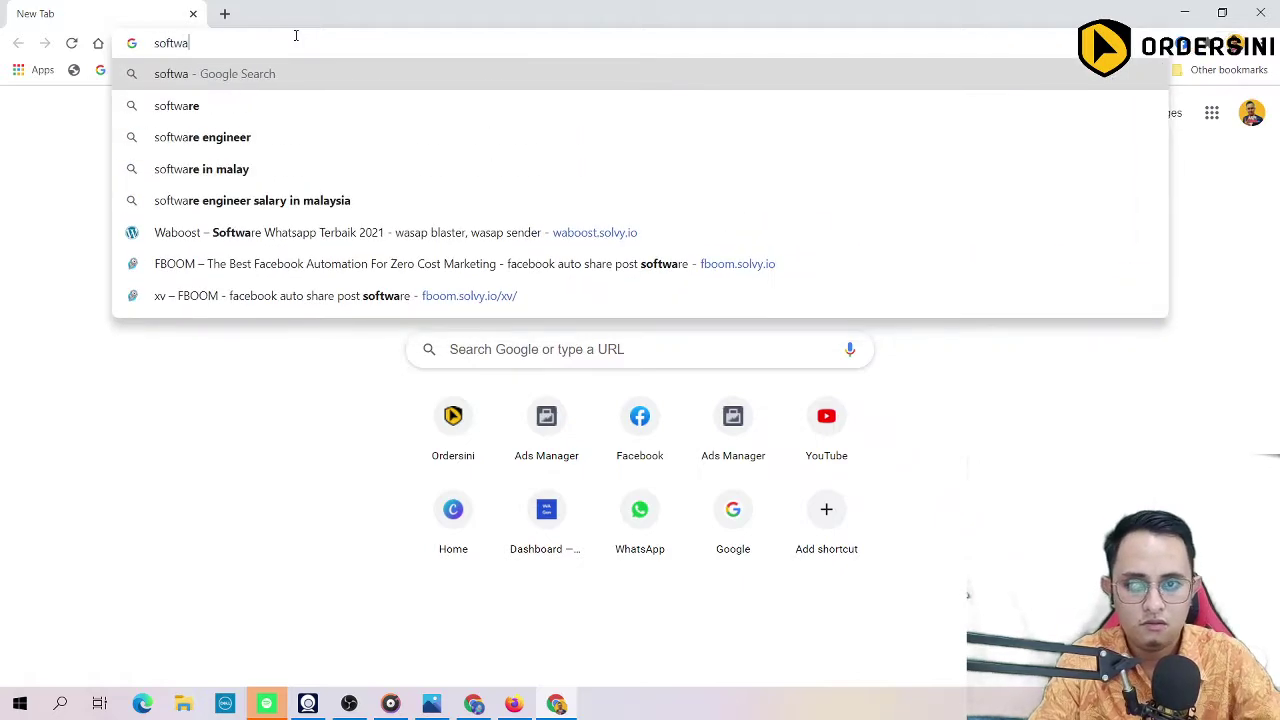
key(BackSpace)
key(BackSpace)
key(BackSpace)
key(BackSpace)
key(BackSpace)
key(BackSpace)
key(BackSpace)
key(BackSpace)
text(key)
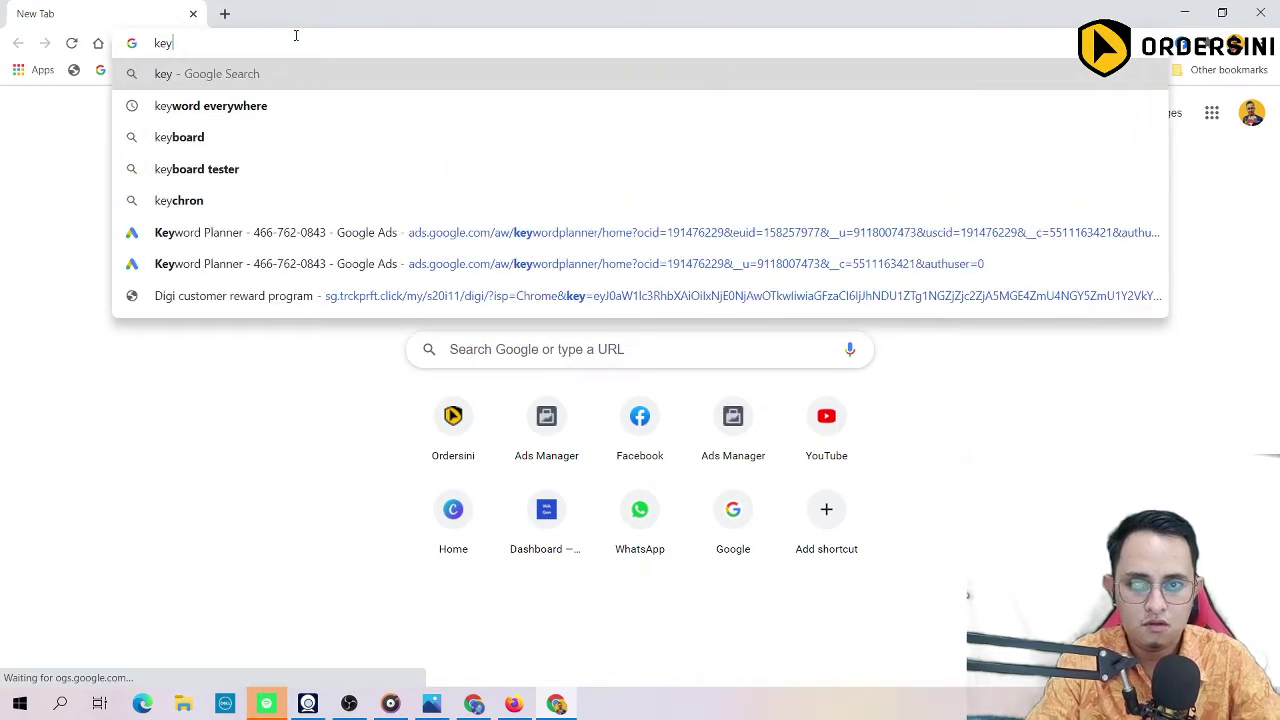
key(BackSpace)
text(y)
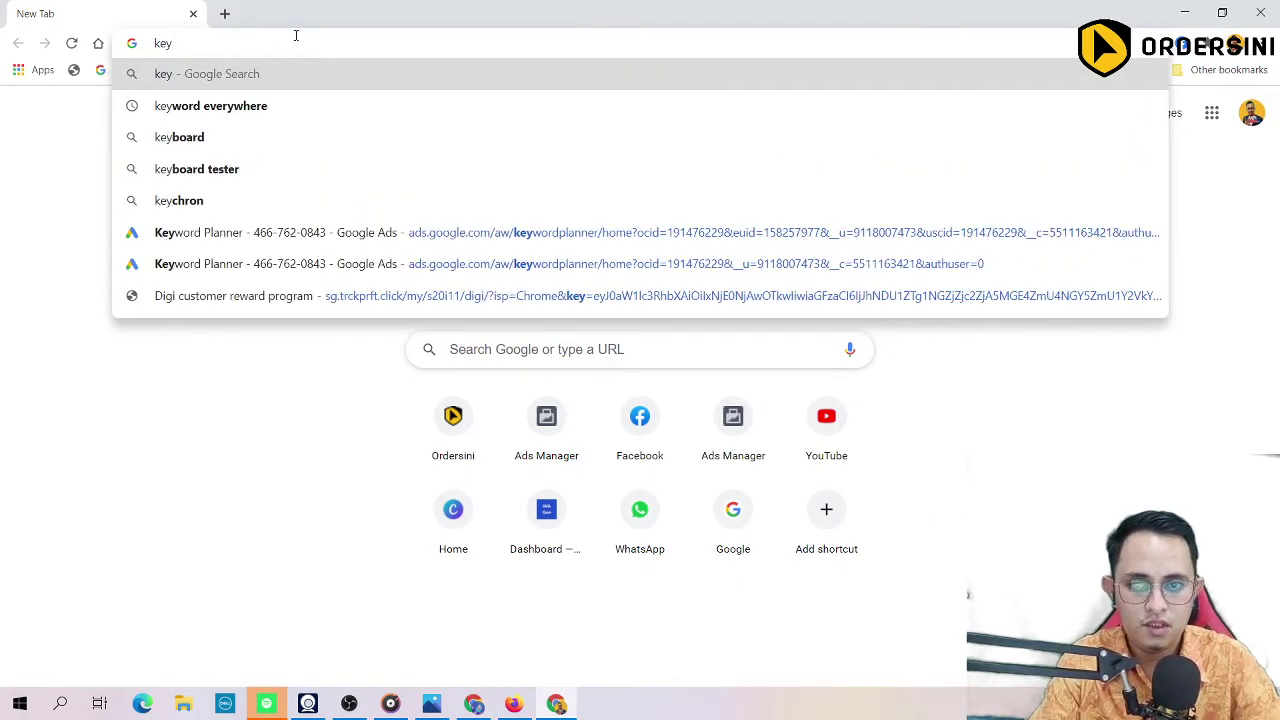
click(300, 106)
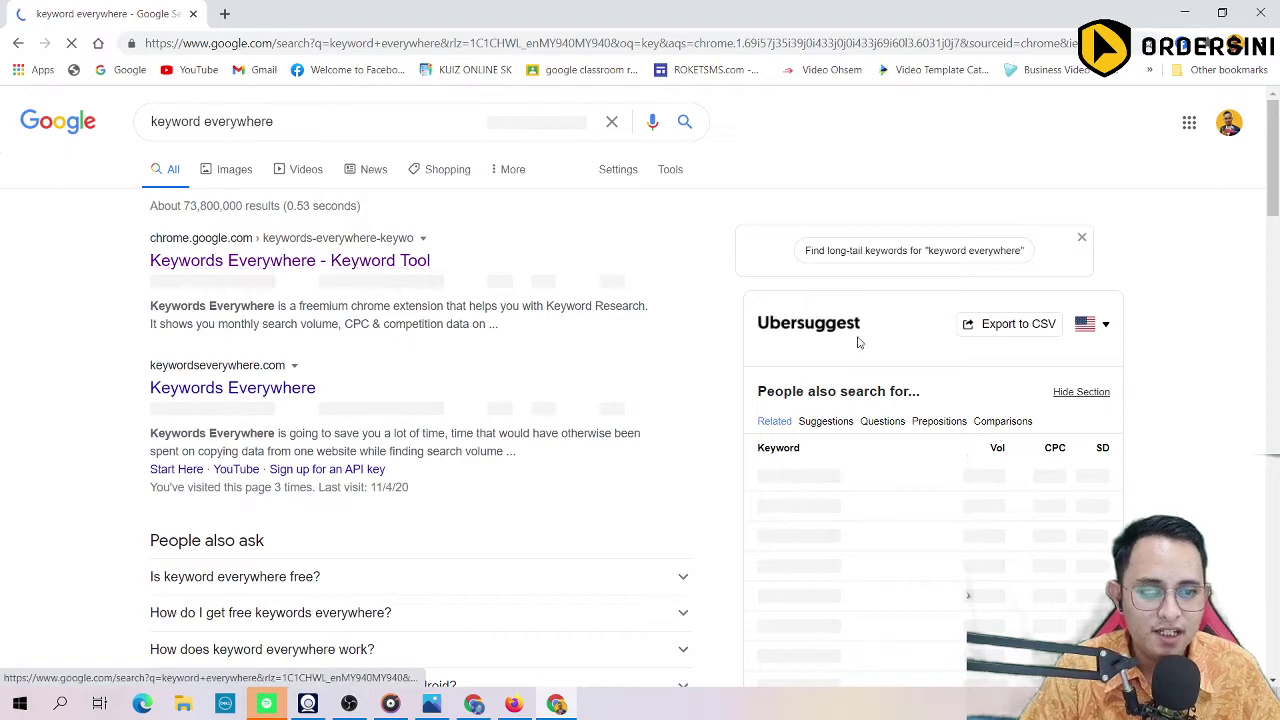
click(290, 260)
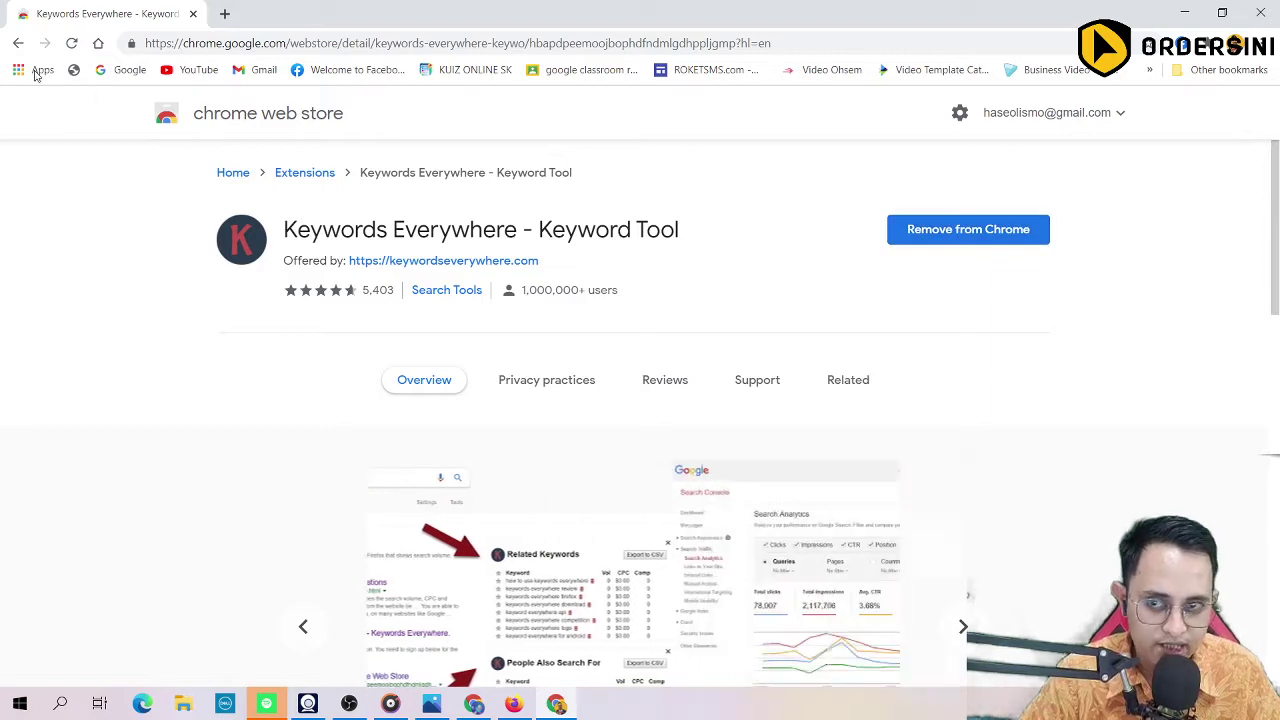
click(18, 43)
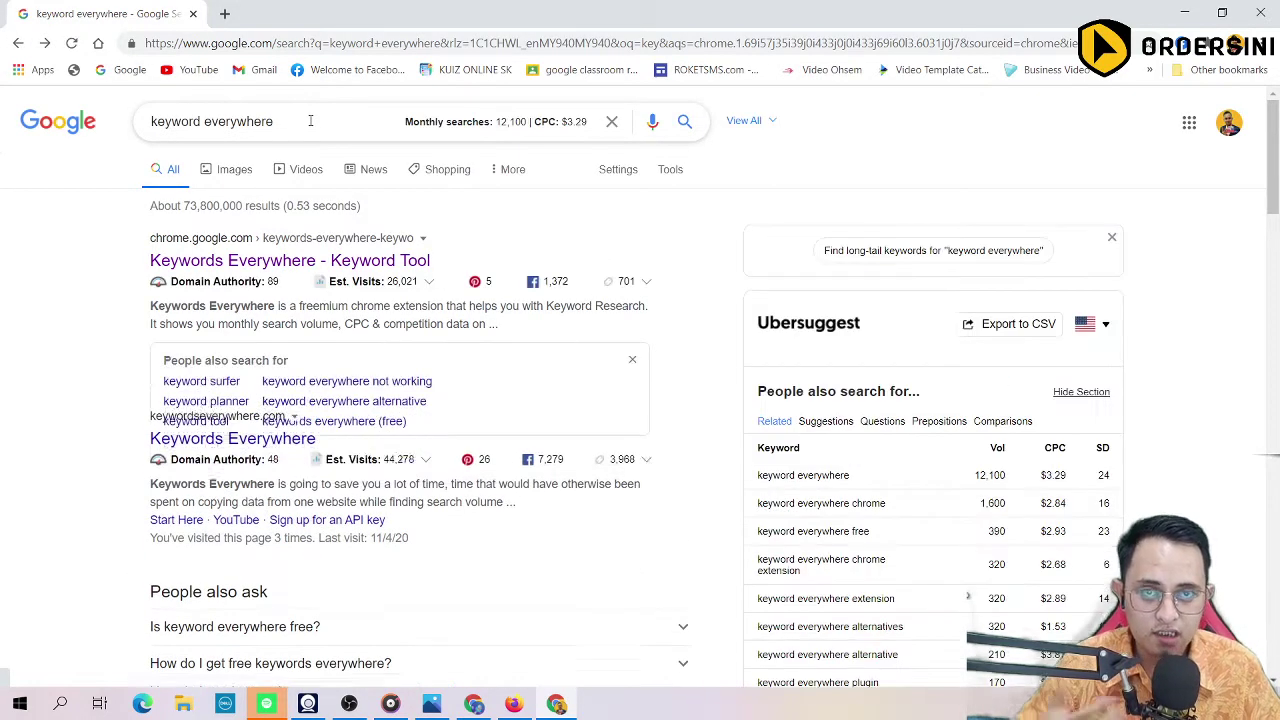
triple_click(206, 125)
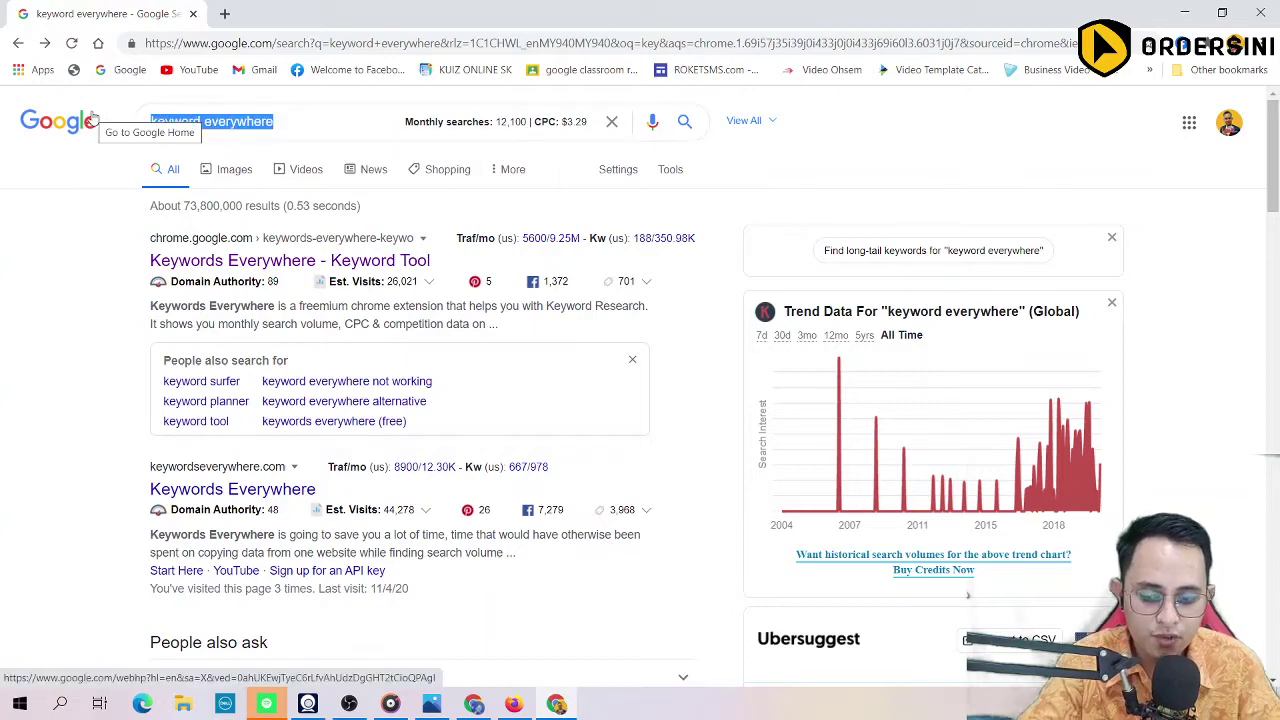
text(sof)
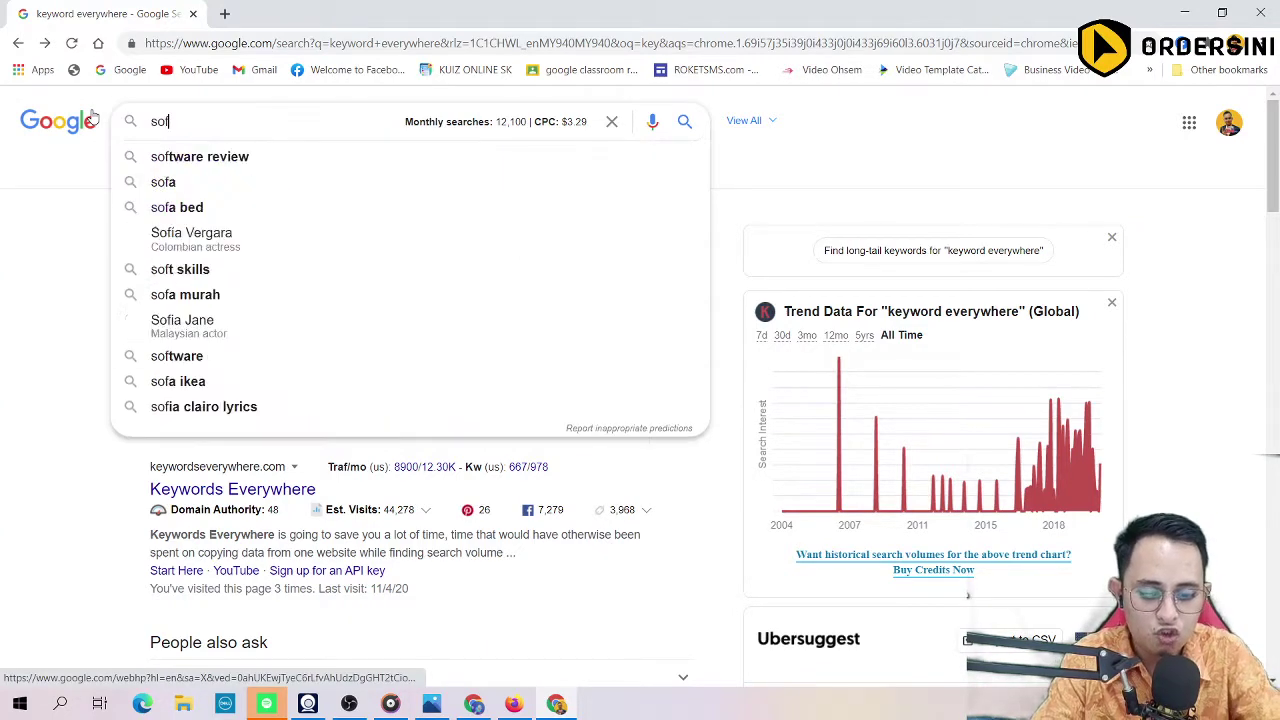
text(tware wha)
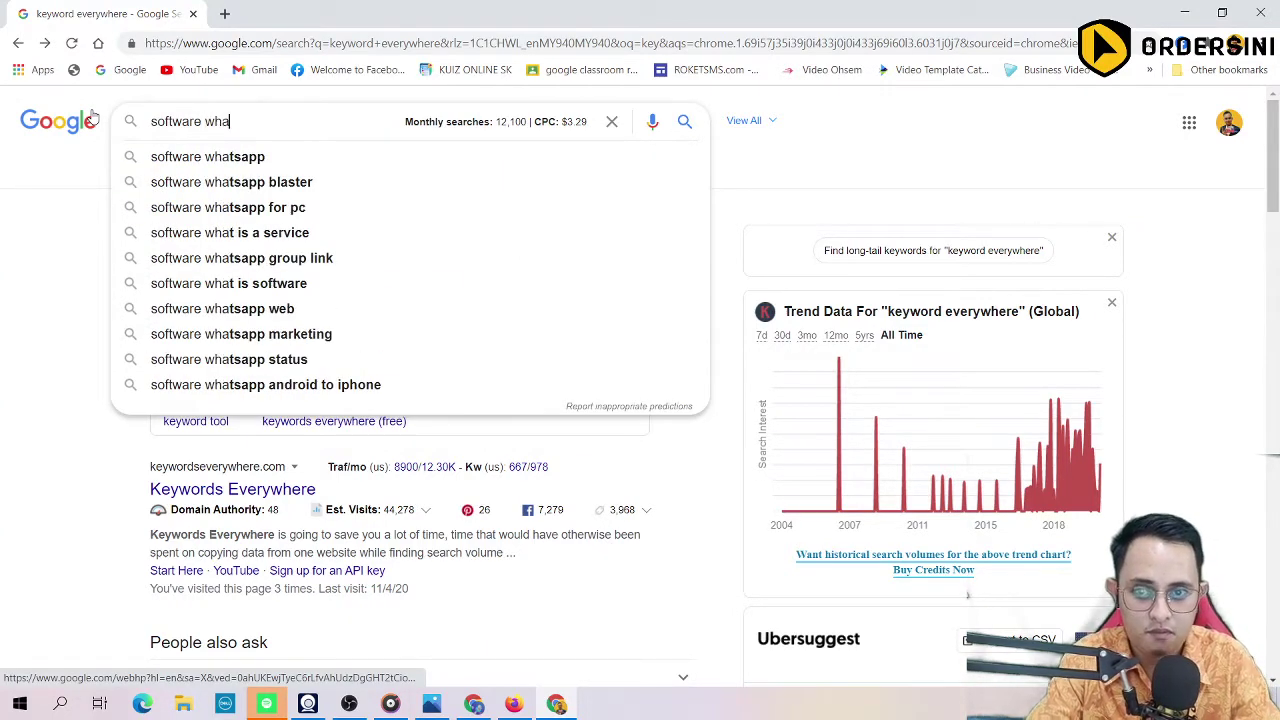
text(tsapp)
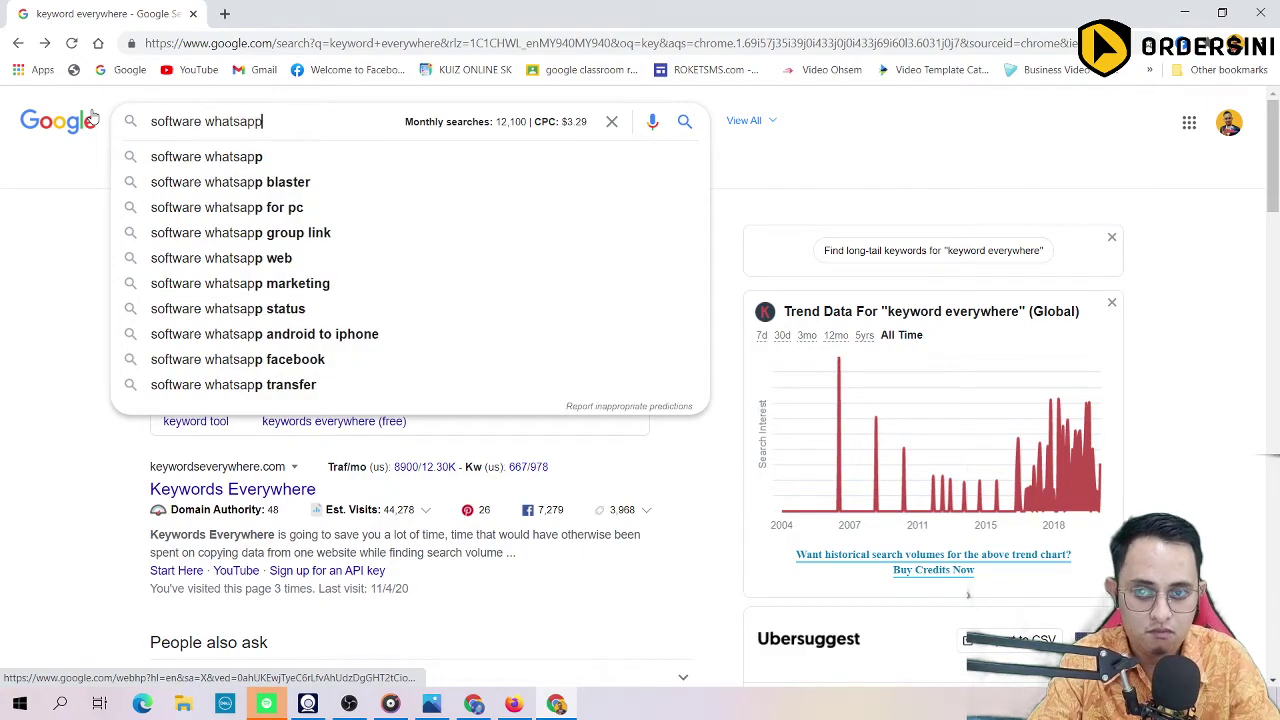
key(Return)
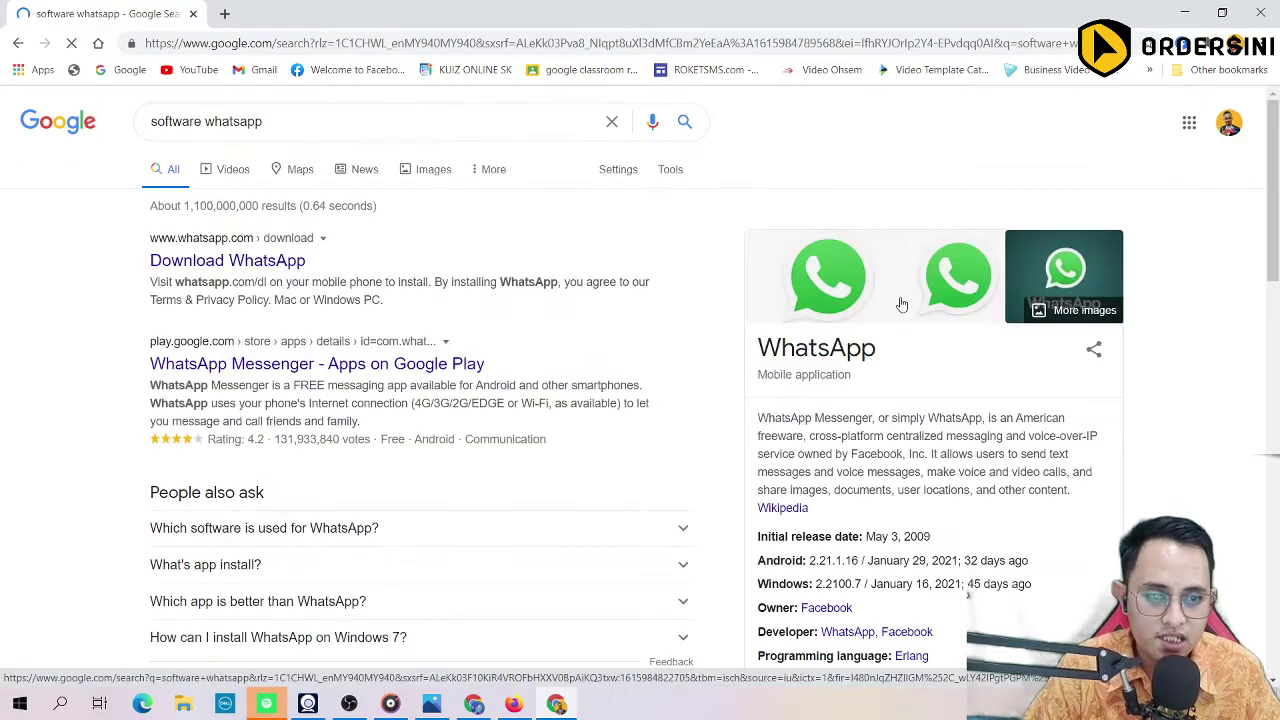
scroll(901, 303, down, 3)
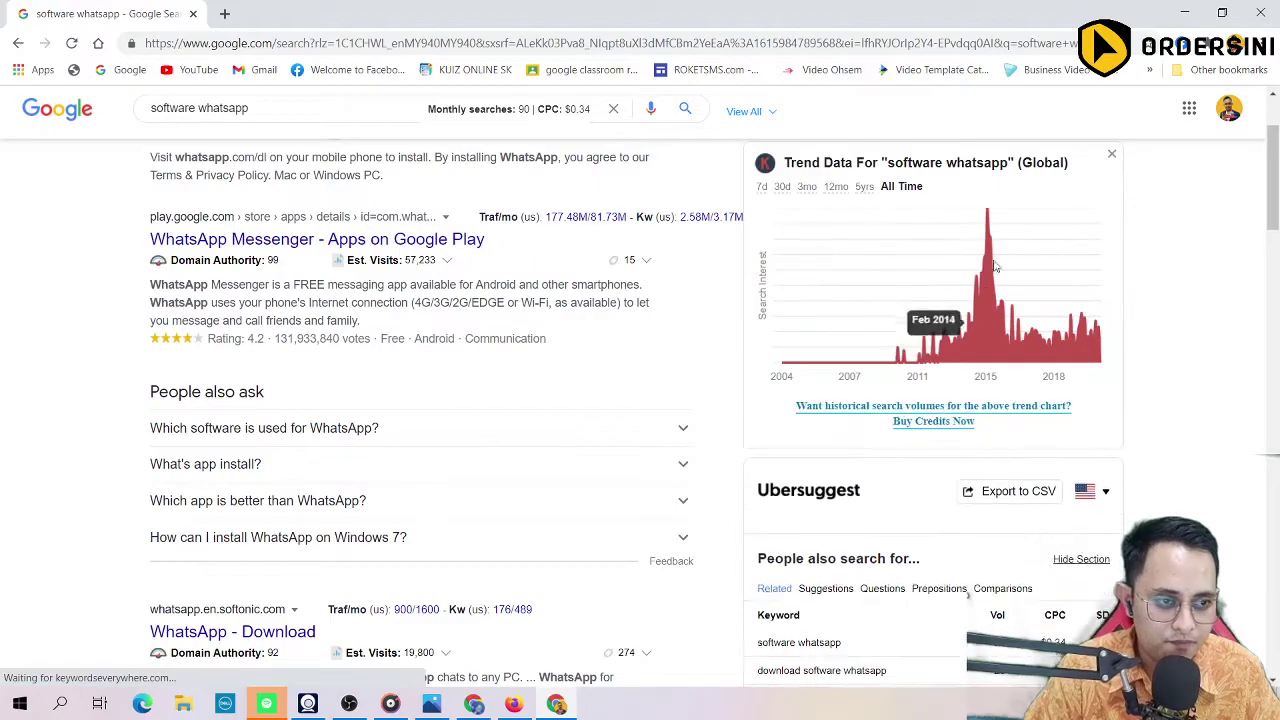
scroll(998, 271, up, 2)
scroll(1020, 320, down, 4)
scroll(840, 380, down, 15)
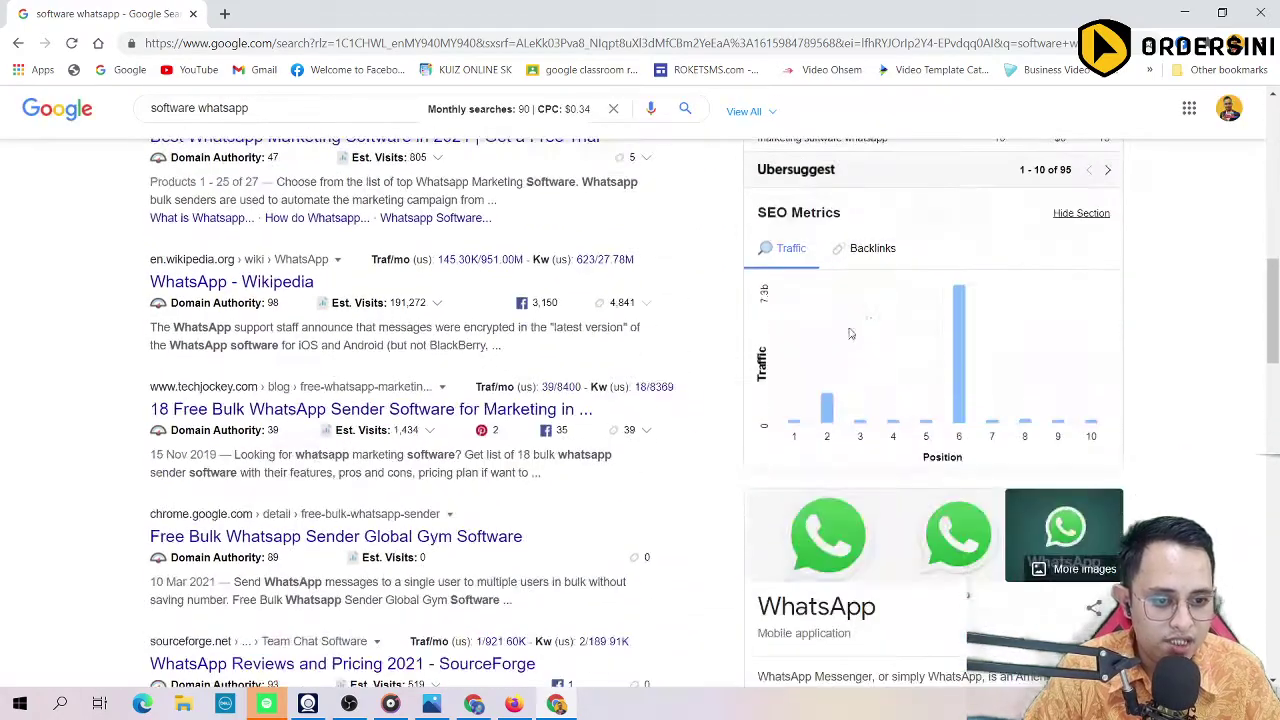
scroll(865, 359, up, 4)
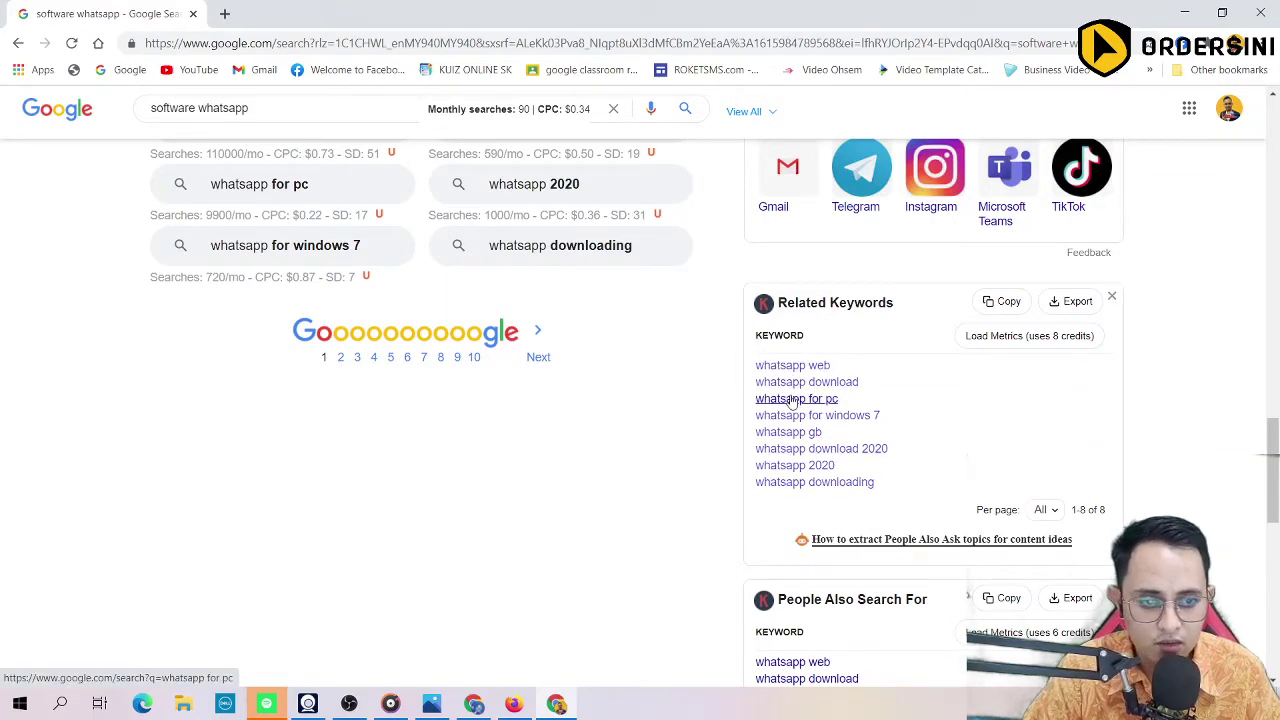
scroll(803, 385, down, 5)
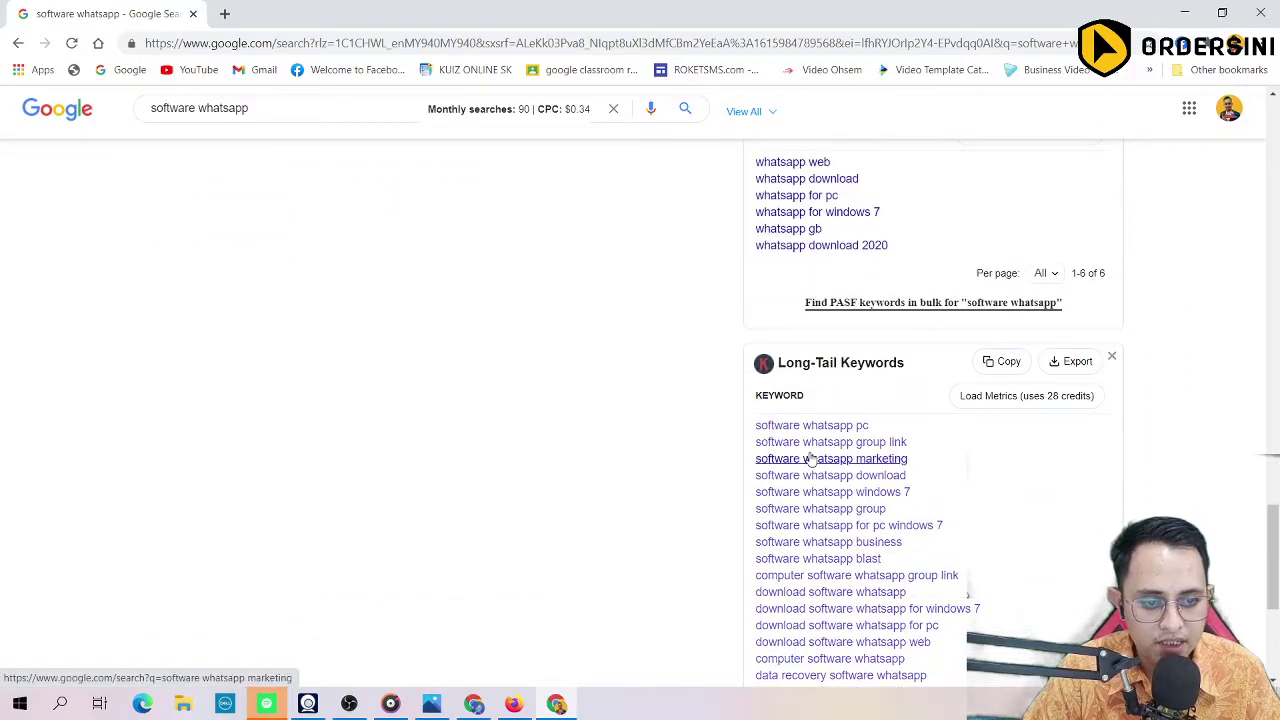
scroll(803, 452, down, 4)
scroll(800, 443, up, 9)
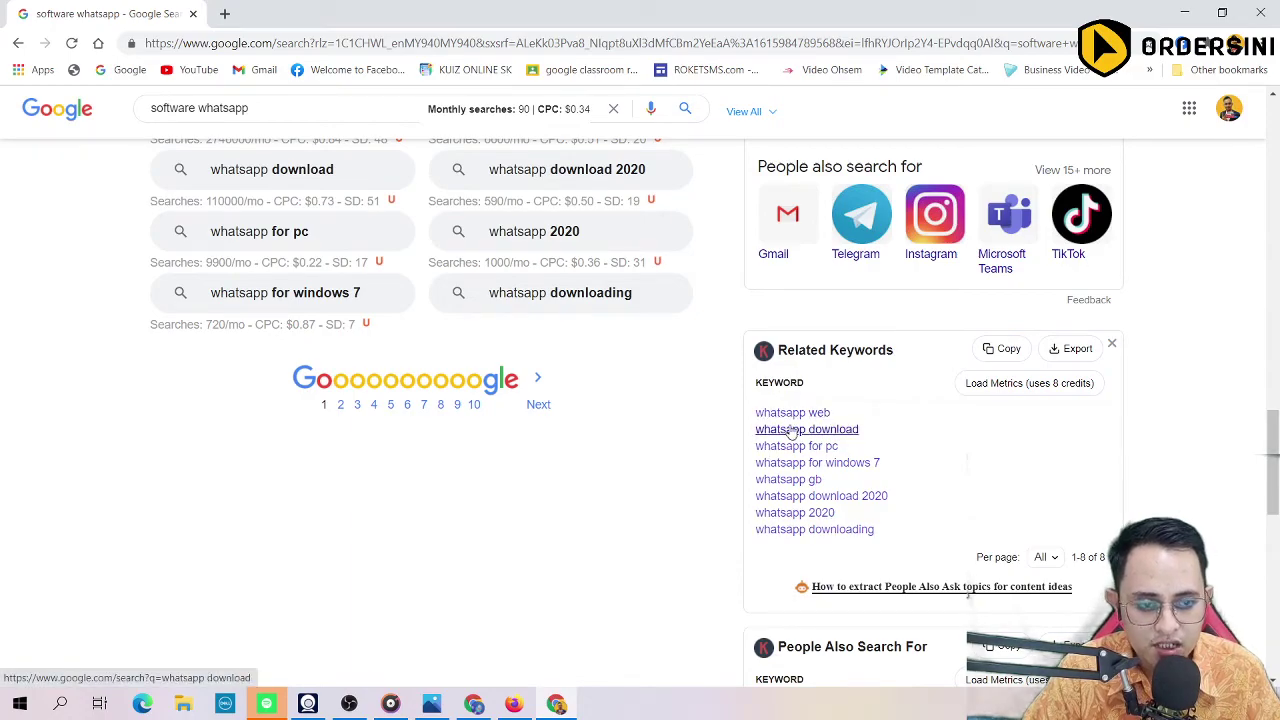
scroll(856, 369, up, 15)
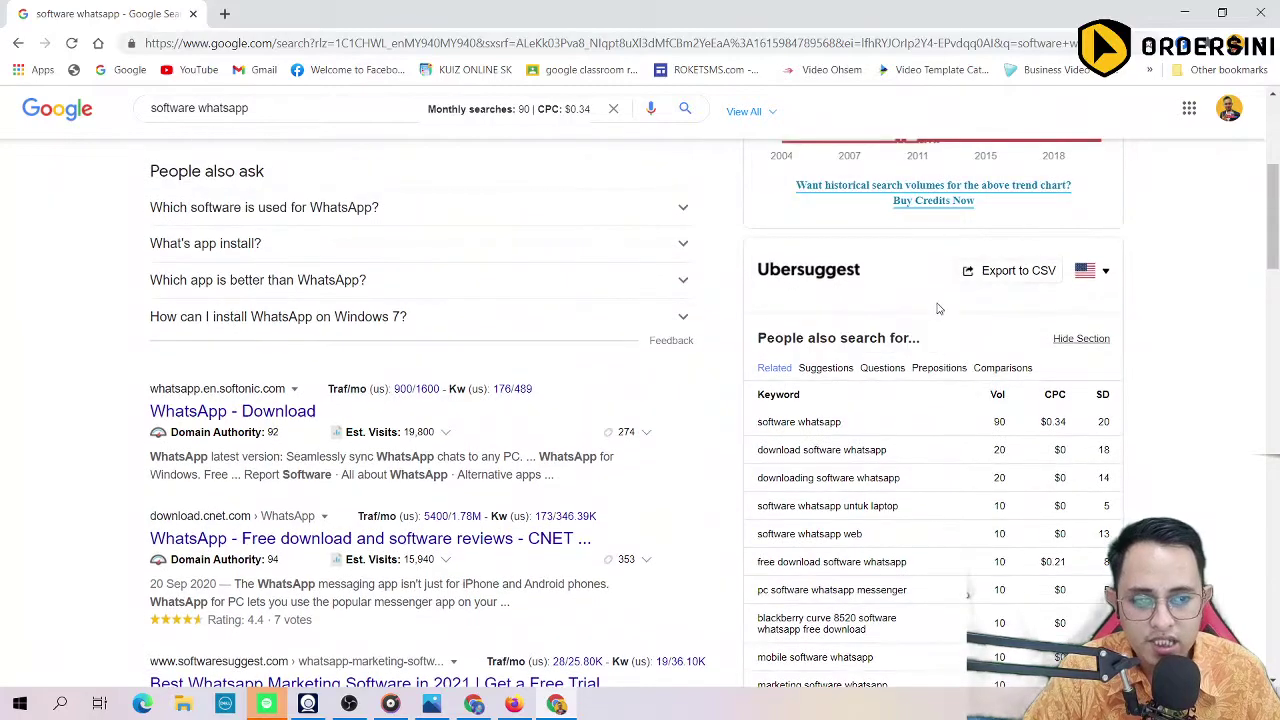
scroll(984, 292, up, 4)
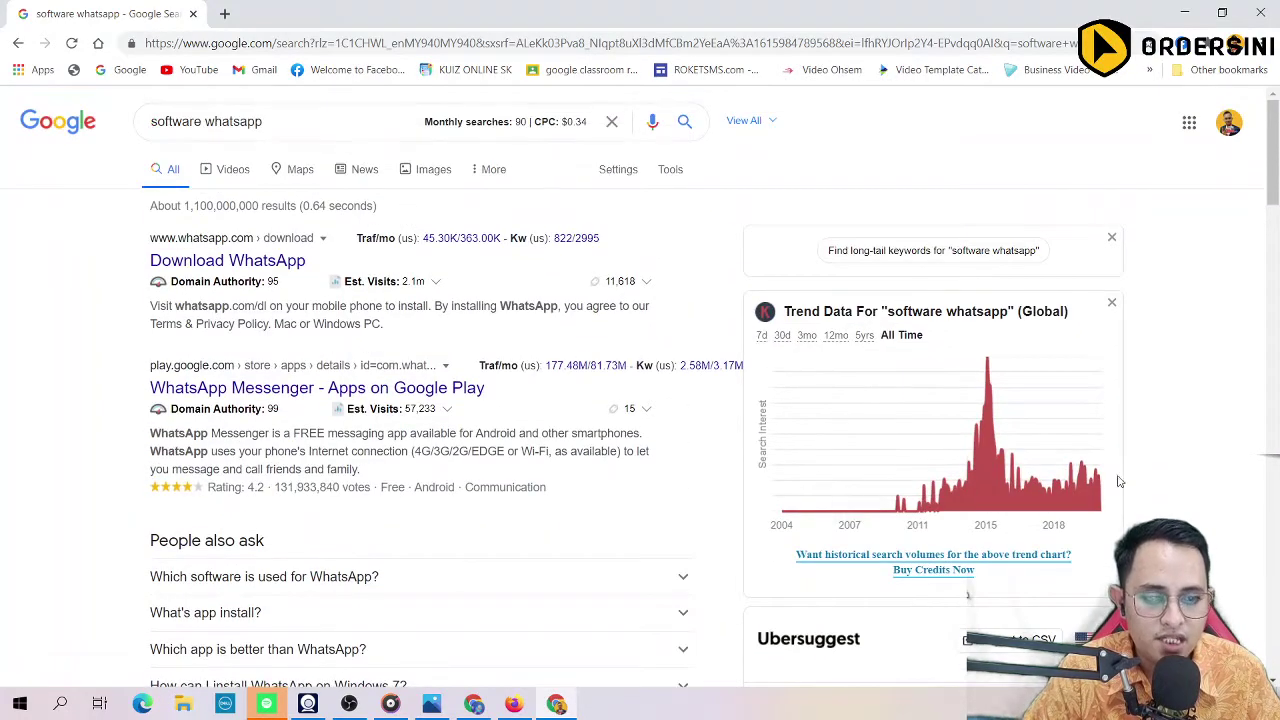
scroll(856, 360, down, 3)
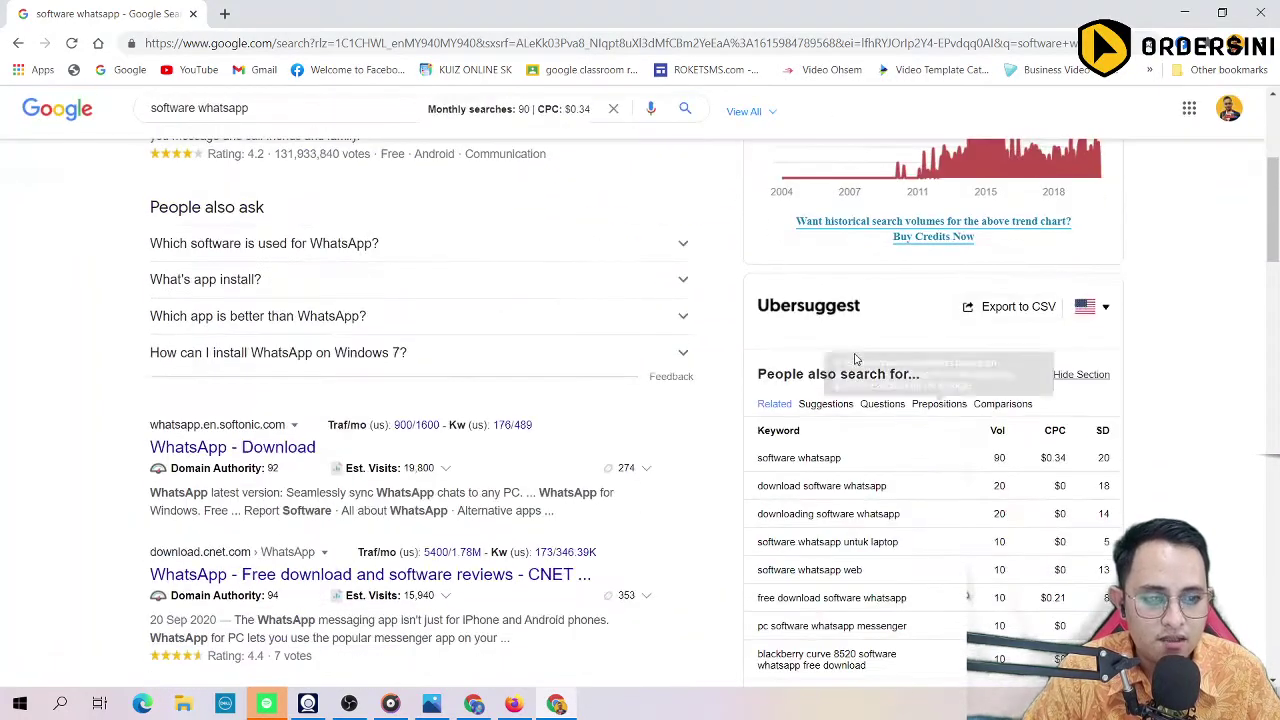
Step: Set the Ubersuggest panel's preferred location to Malay / Malaysia instead of English / United States
click(1106, 310)
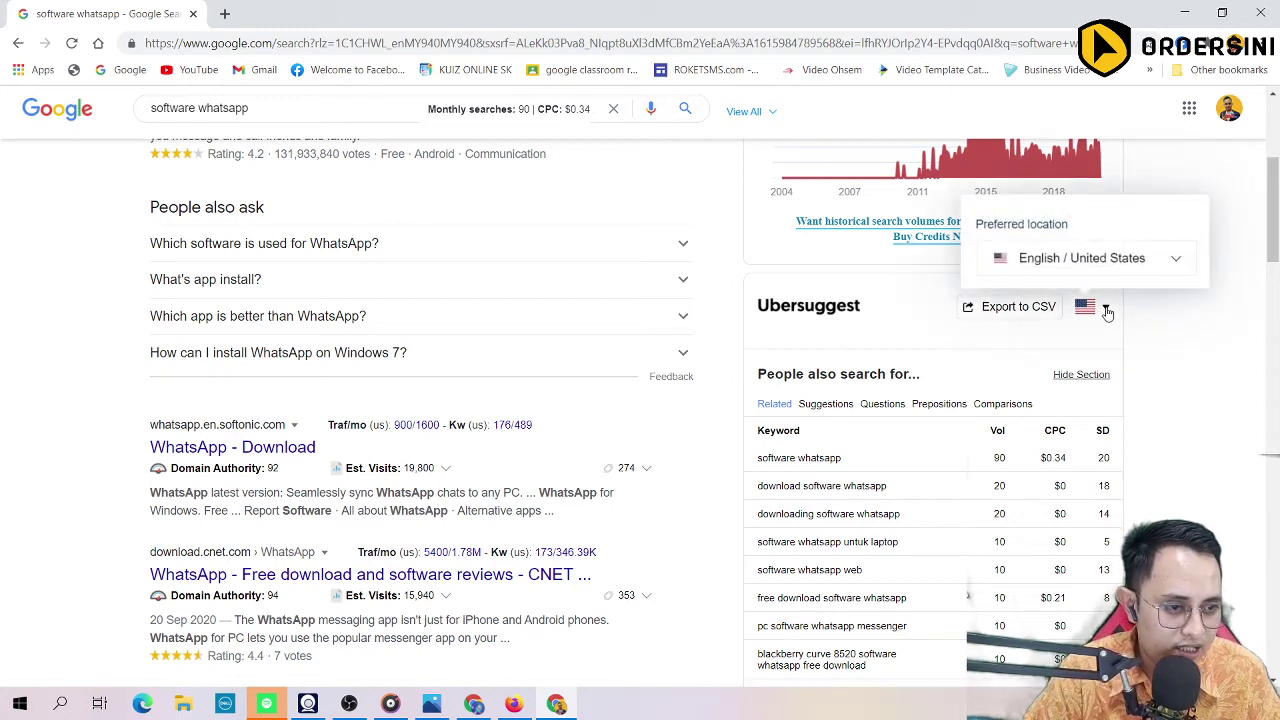
click(1146, 262)
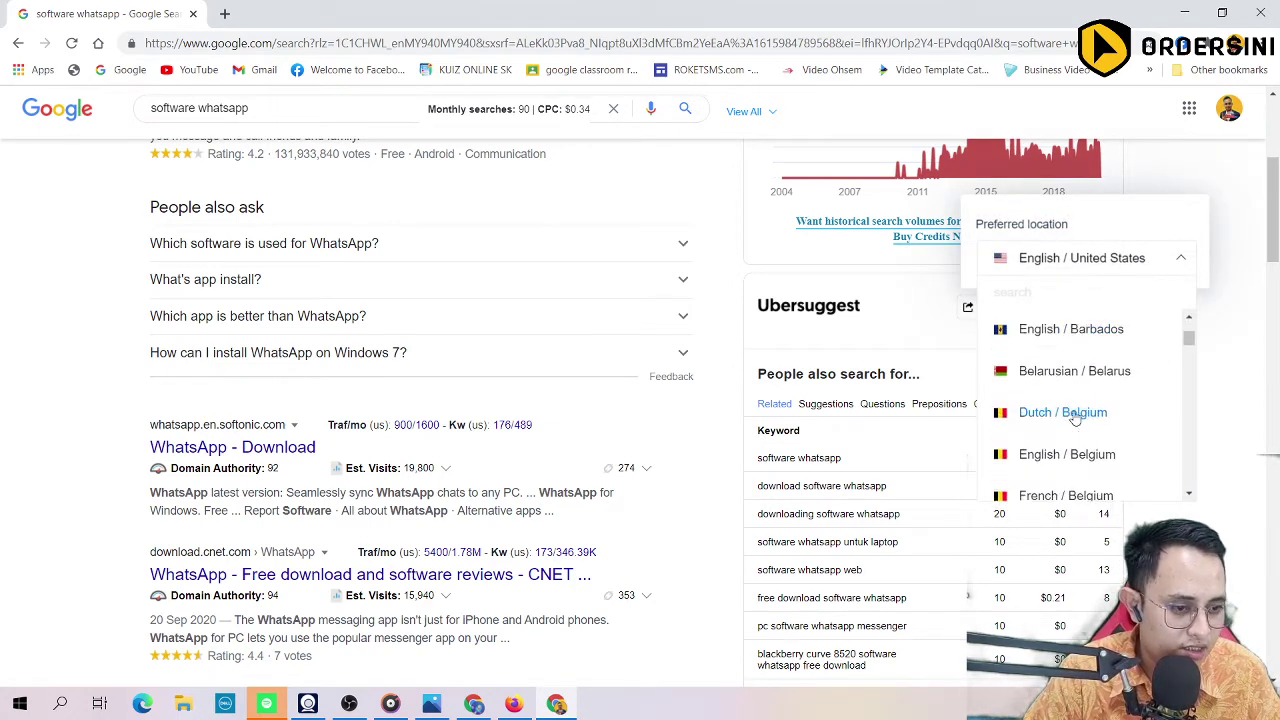
scroll(1075, 418, down, 3)
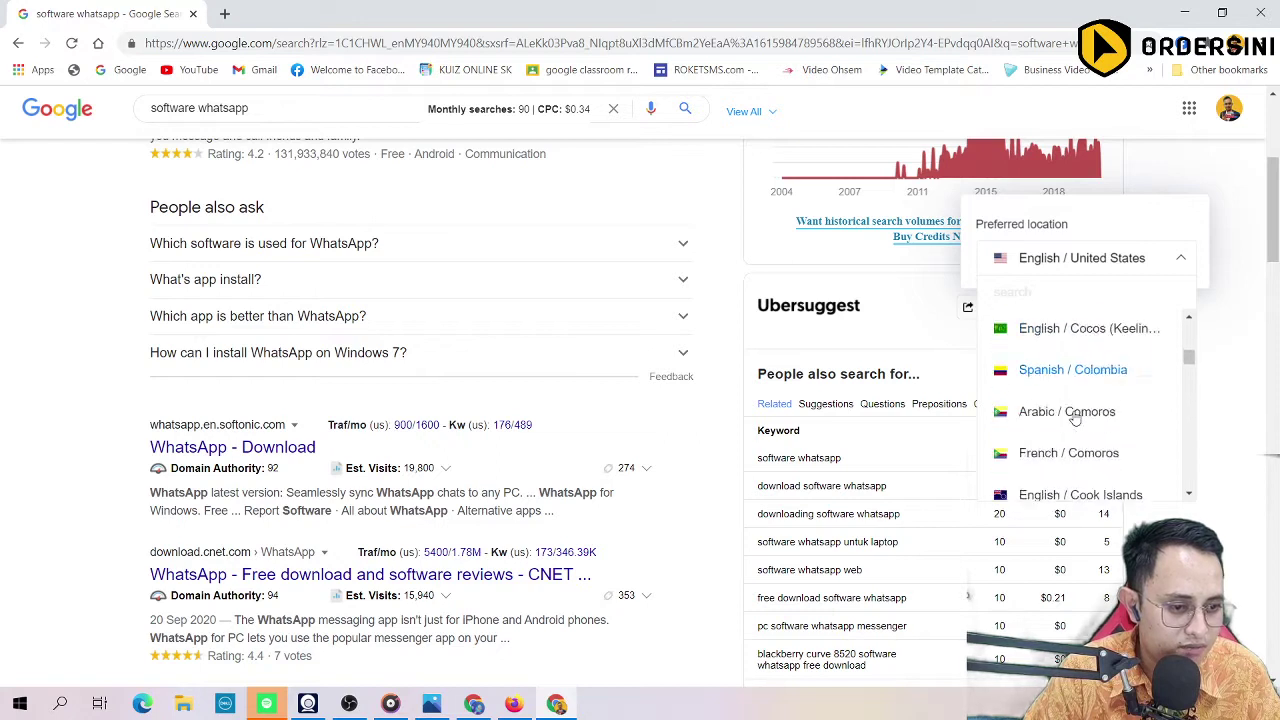
scroll(1075, 418, down, 10)
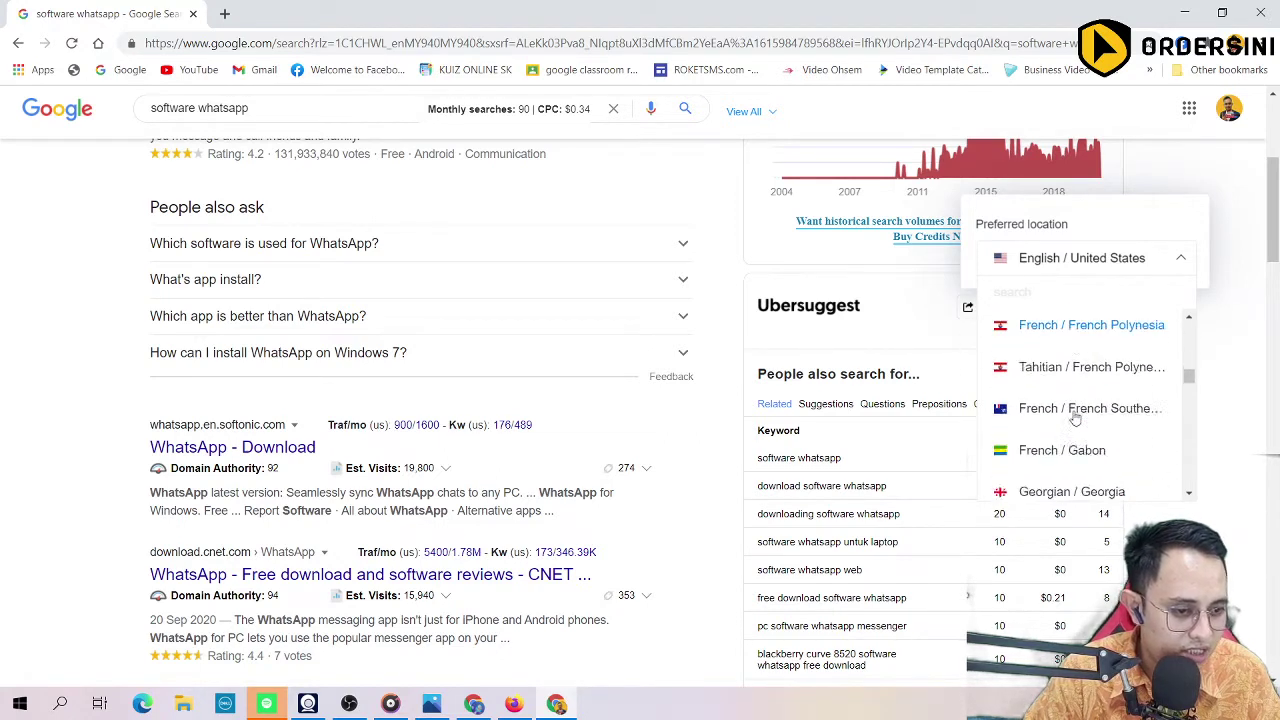
drag(1190, 388, 1187, 358)
scroll(1089, 408, up, 2)
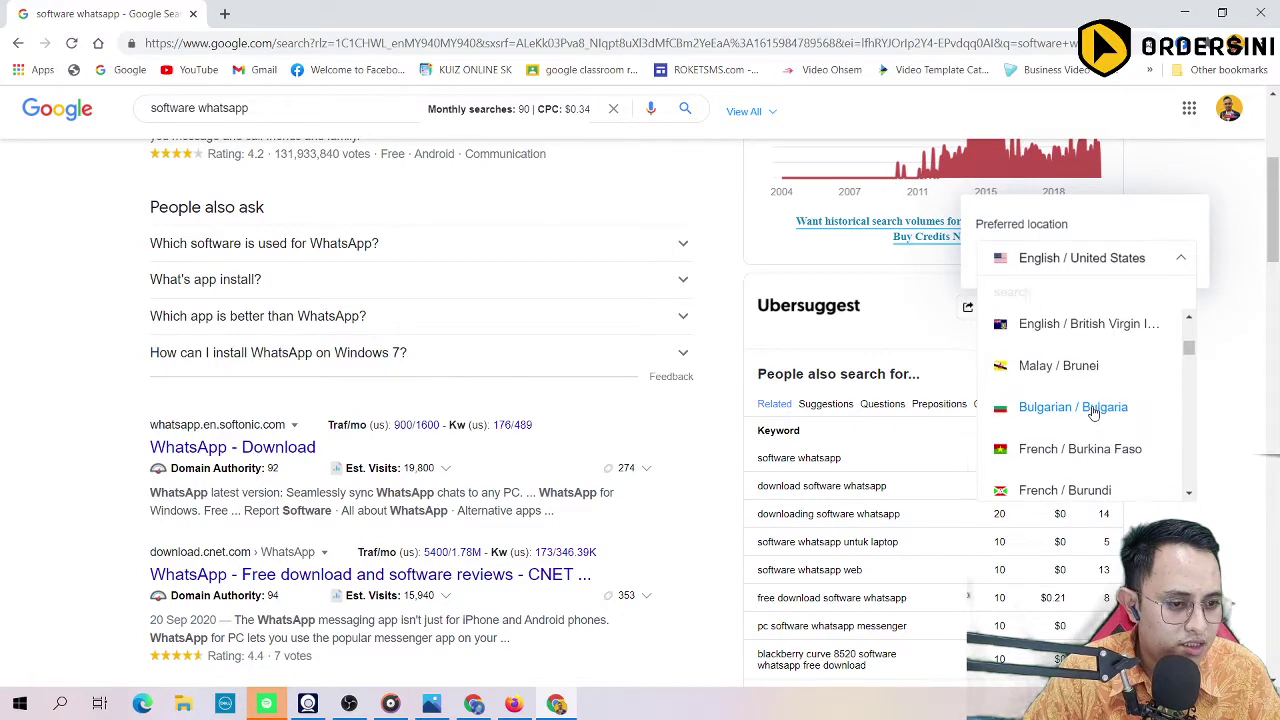
scroll(1100, 408, down, 3)
scroll(1089, 408, up, 2)
scroll(1071, 455, up, 2)
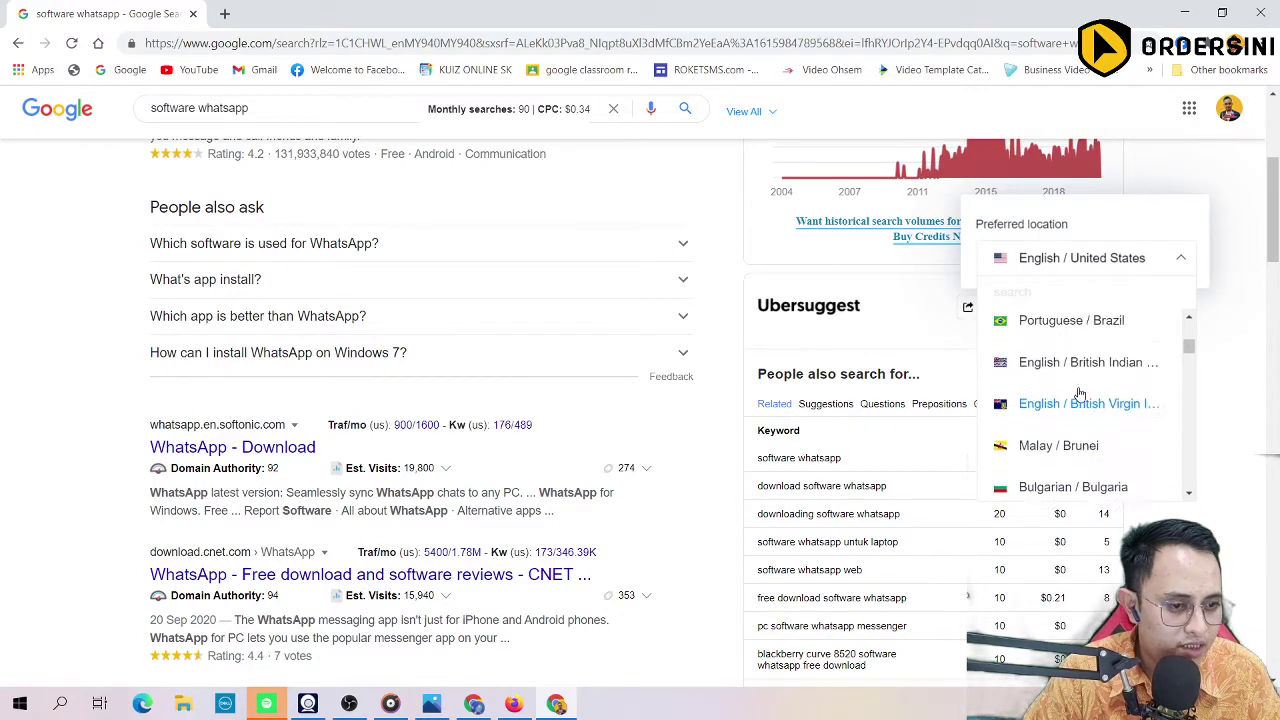
scroll(1075, 430, down, 3)
scroll(1078, 410, up, 2)
scroll(1080, 393, down, 4)
scroll(1080, 393, down, 8)
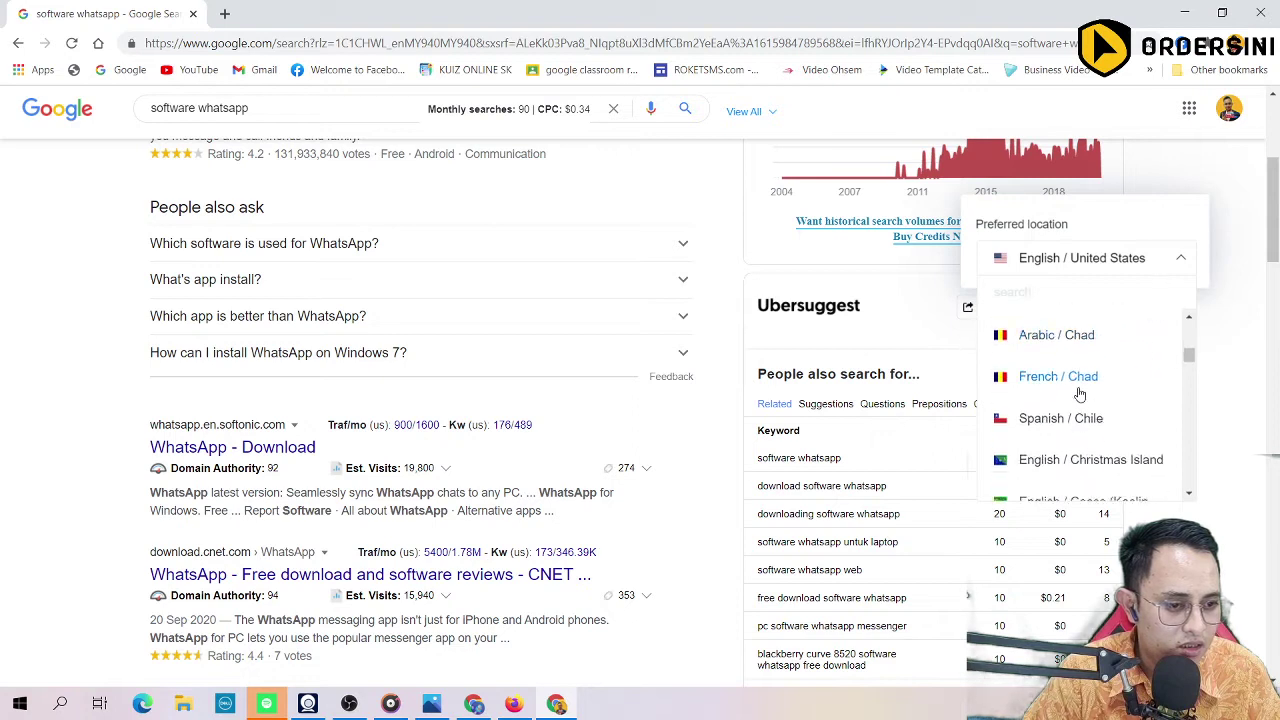
scroll(1080, 393, down, 6)
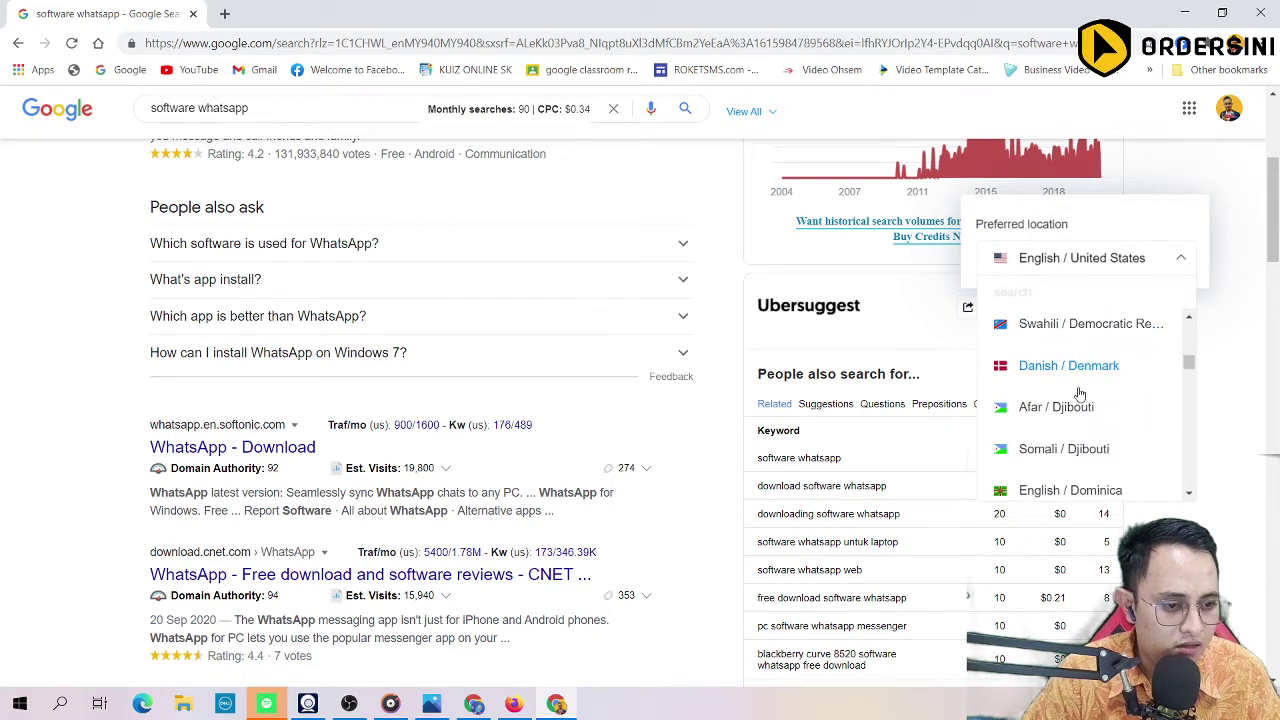
scroll(1080, 393, down, 6)
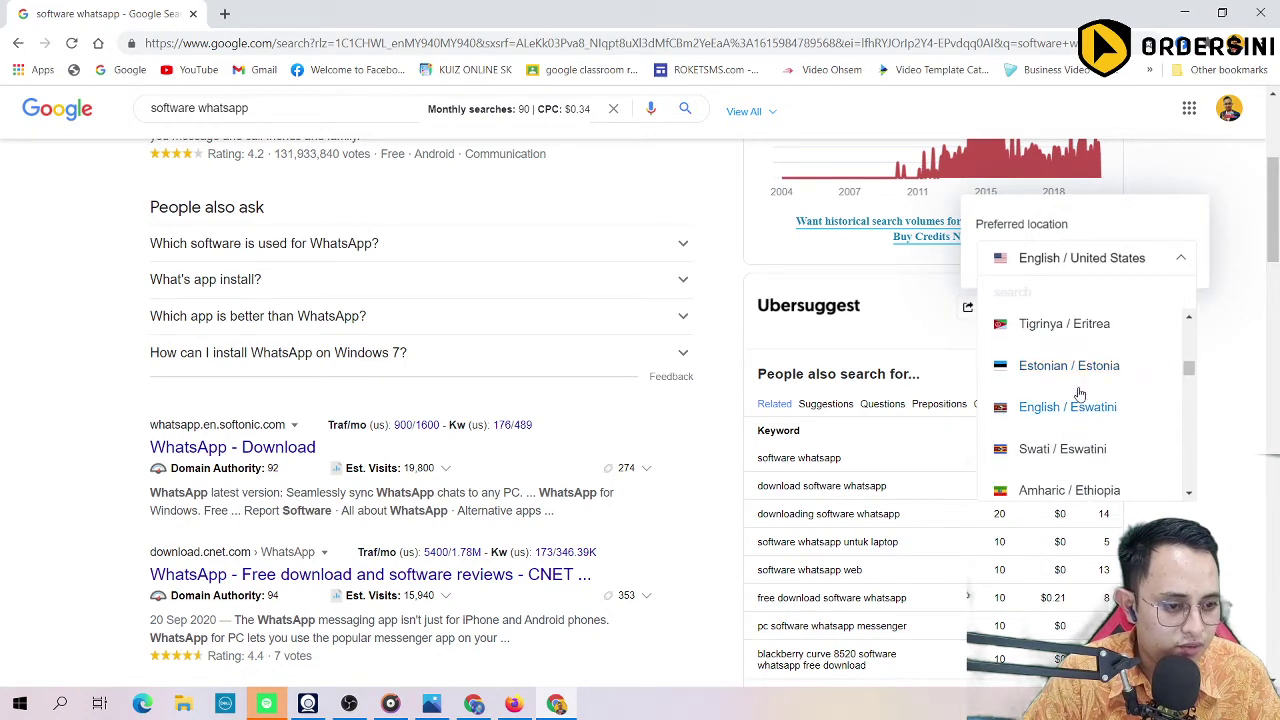
scroll(1080, 393, down, 6)
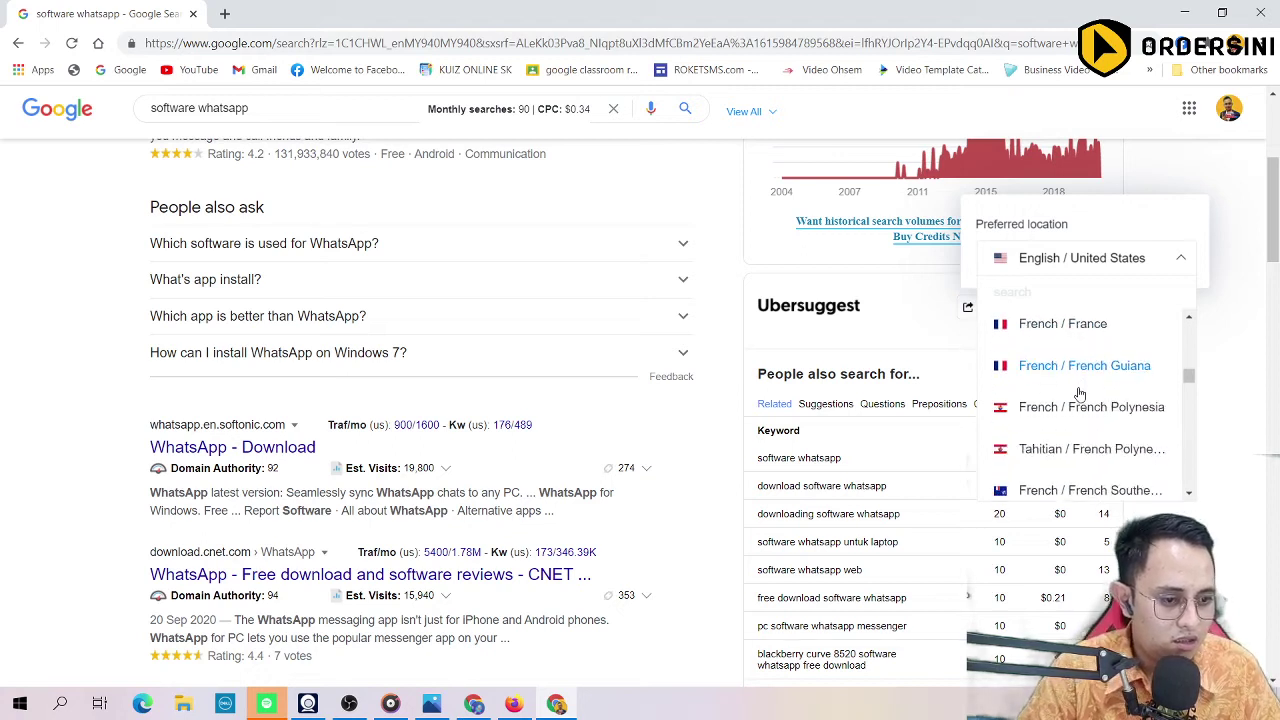
scroll(1080, 393, down, 5)
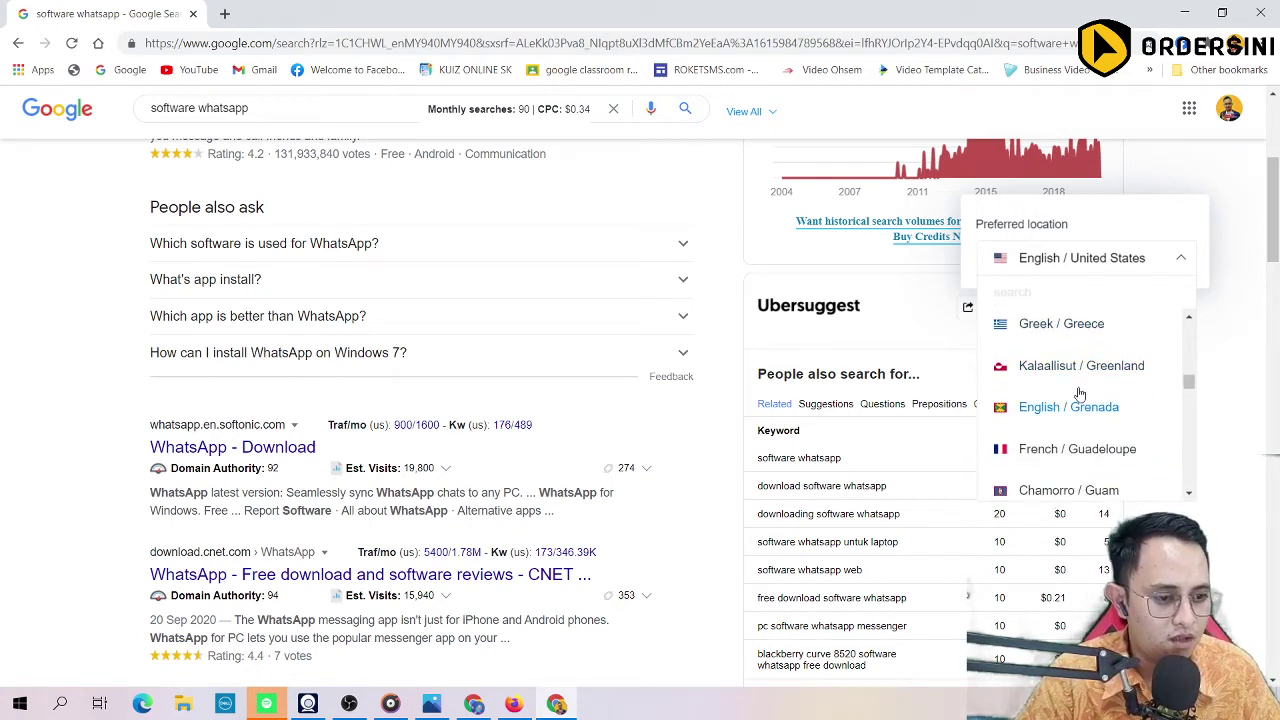
scroll(1090, 440, down, 3)
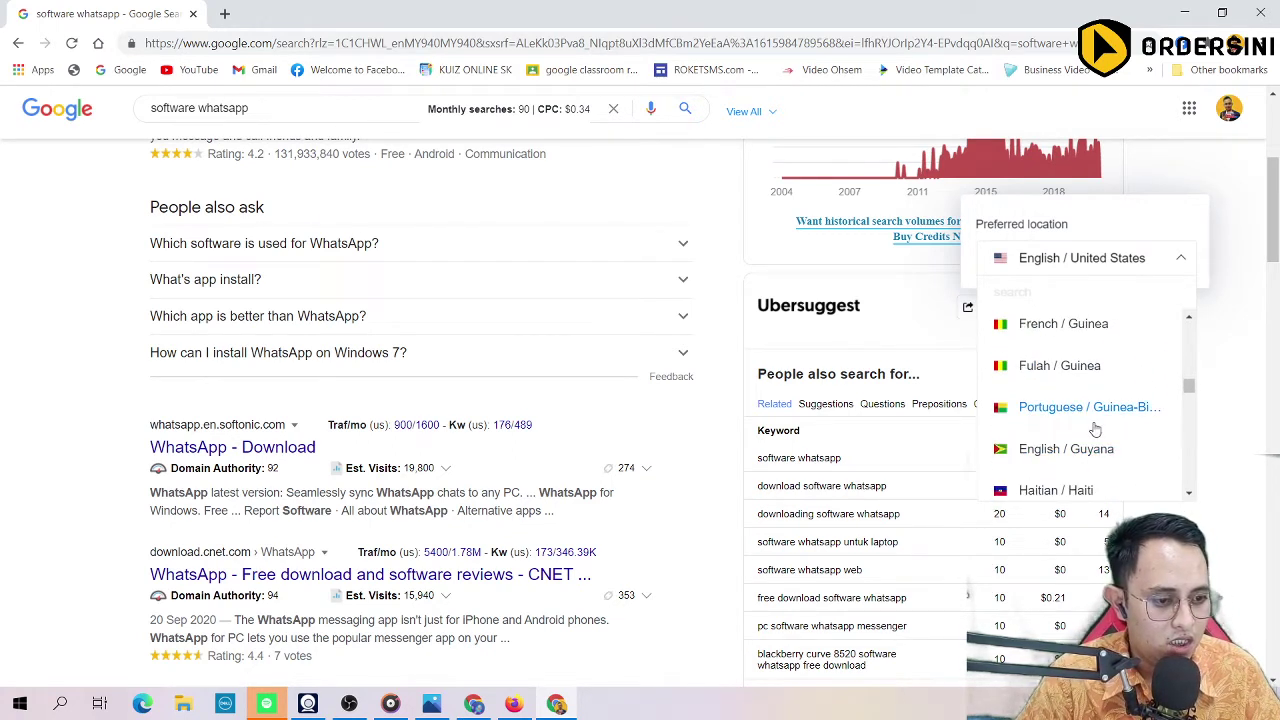
scroll(1097, 437, down, 3)
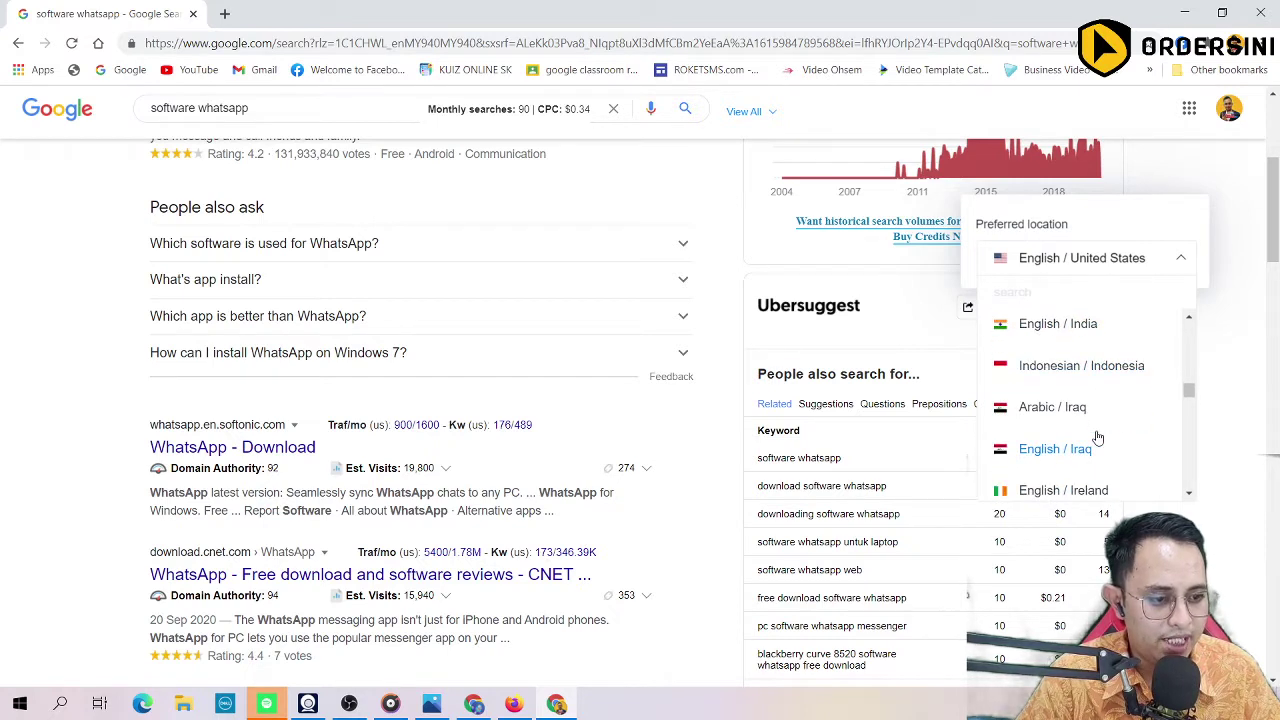
scroll(1118, 403, up, 15)
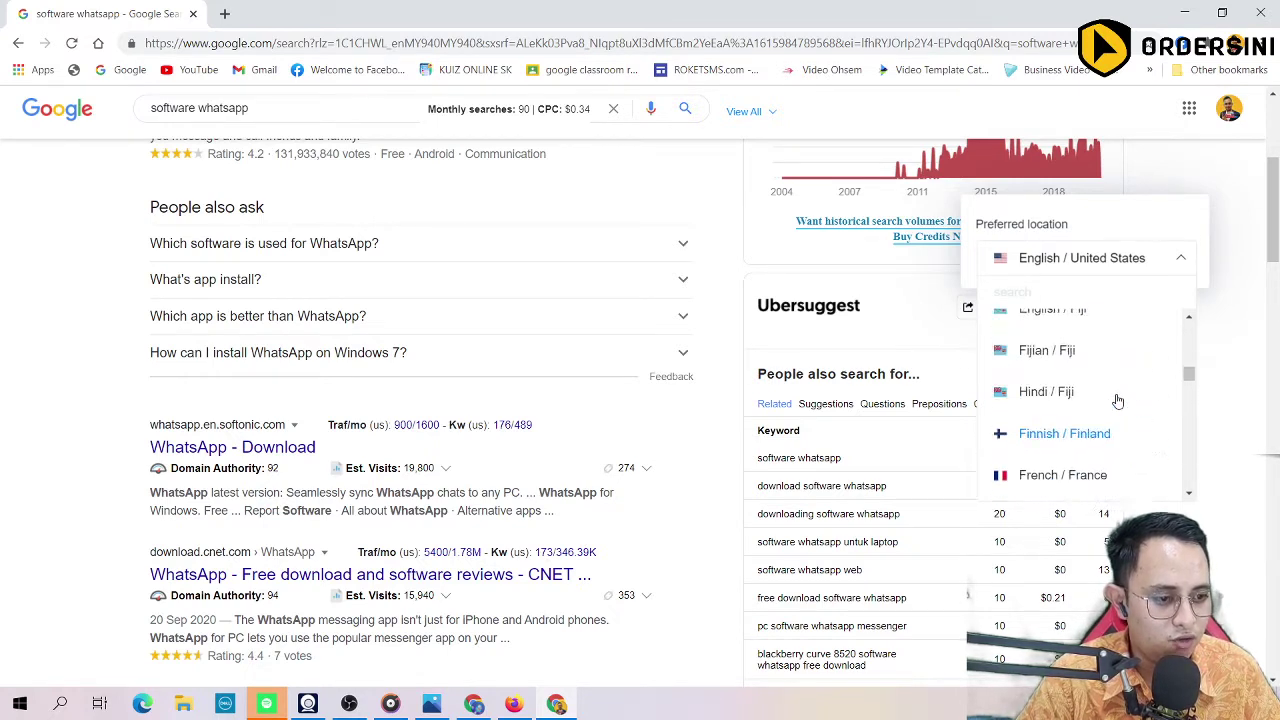
scroll(1118, 401, up, 10)
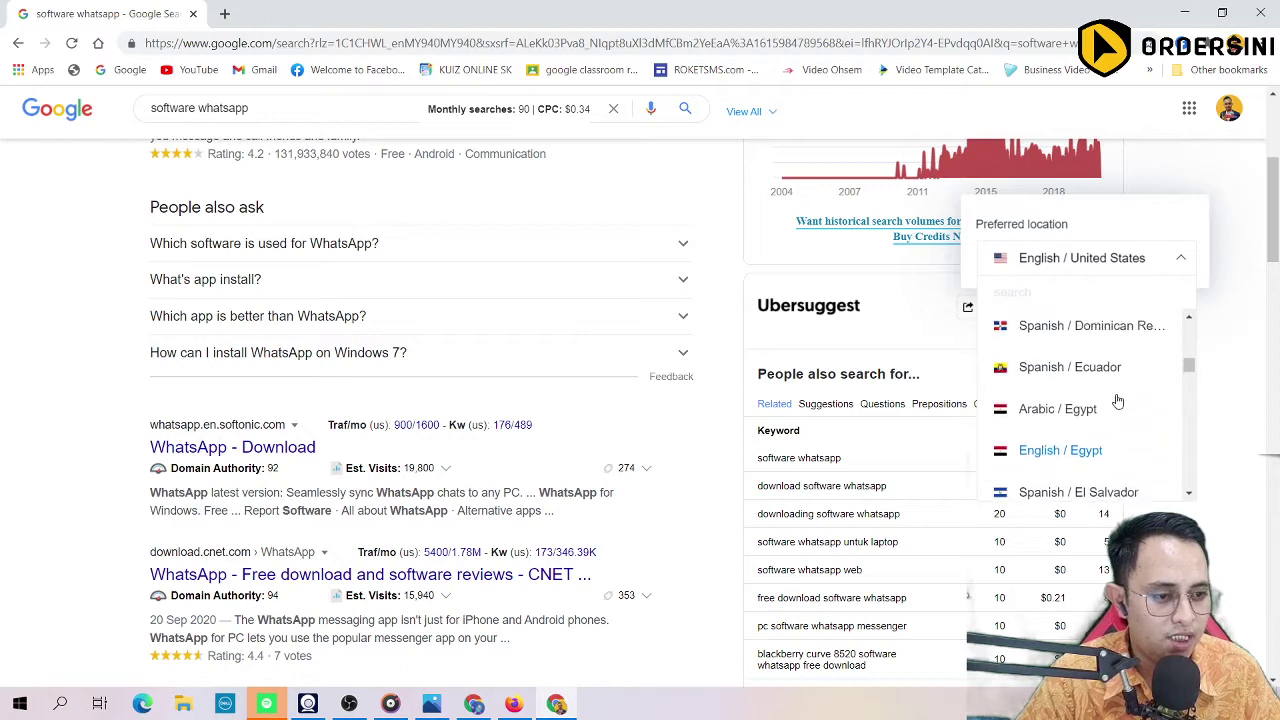
scroll(1118, 401, up, 6)
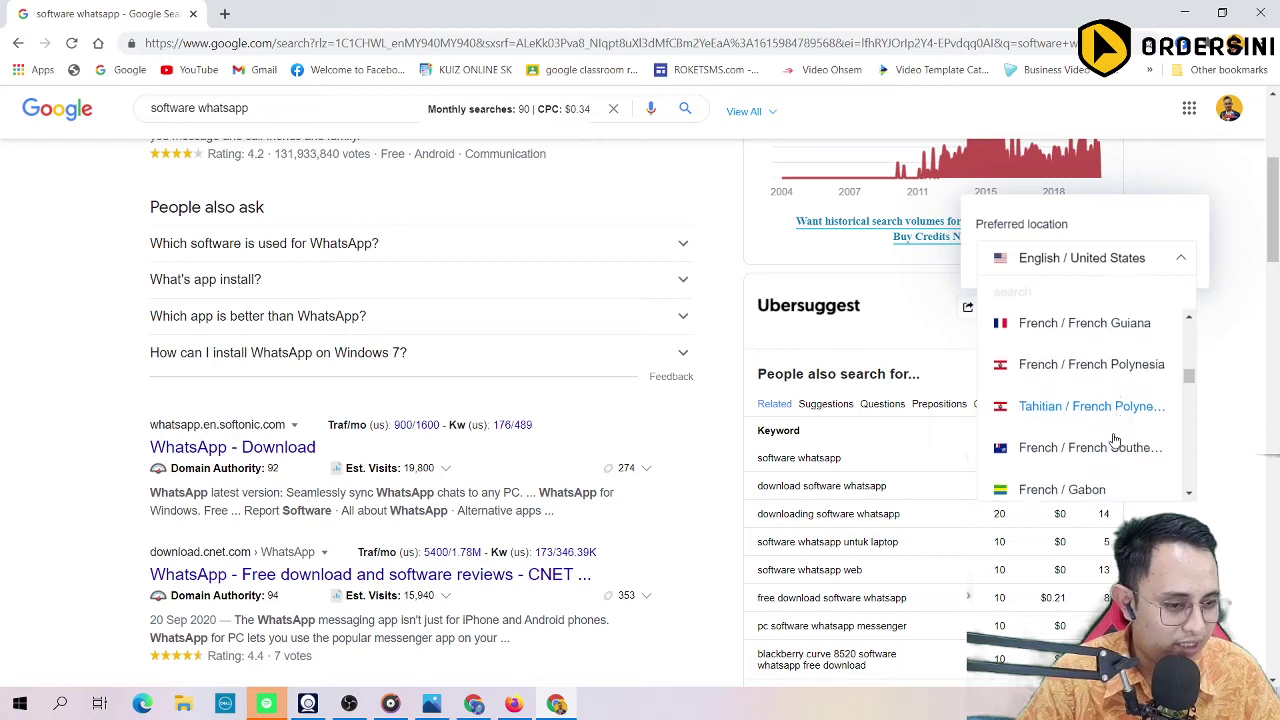
scroll(1115, 440, down, 1)
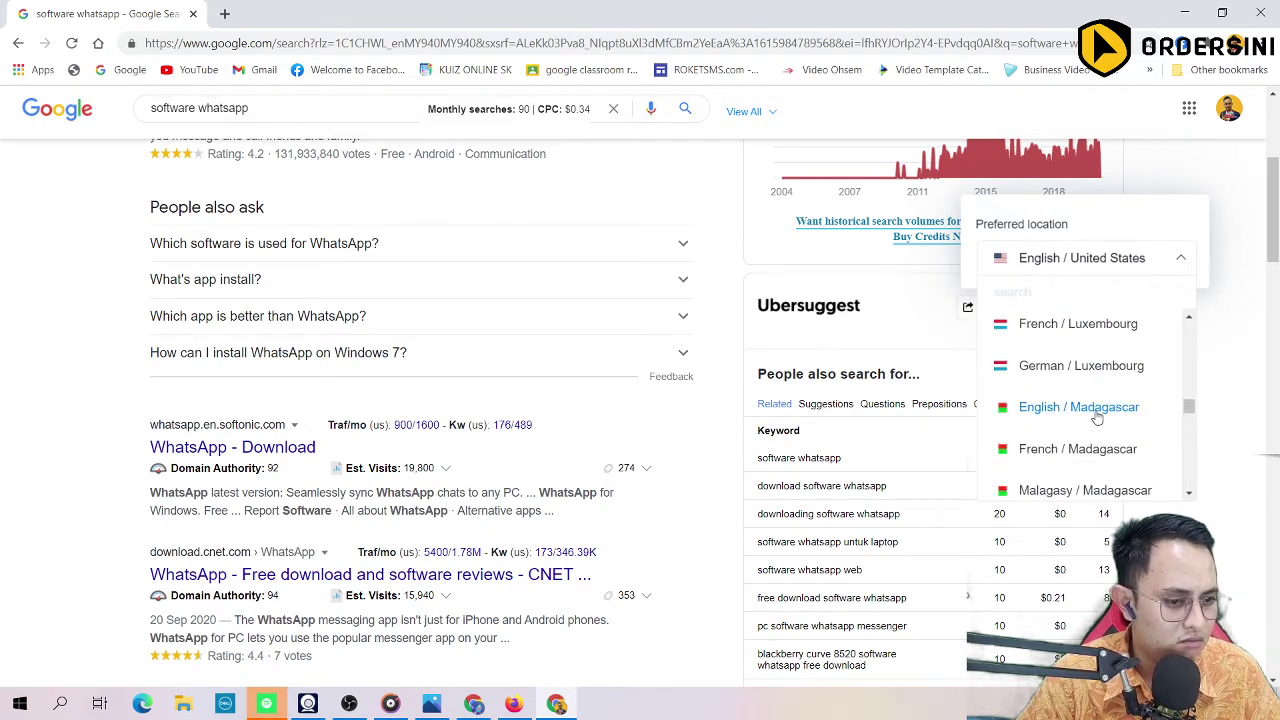
scroll(1097, 418, down, 2)
click(1065, 449)
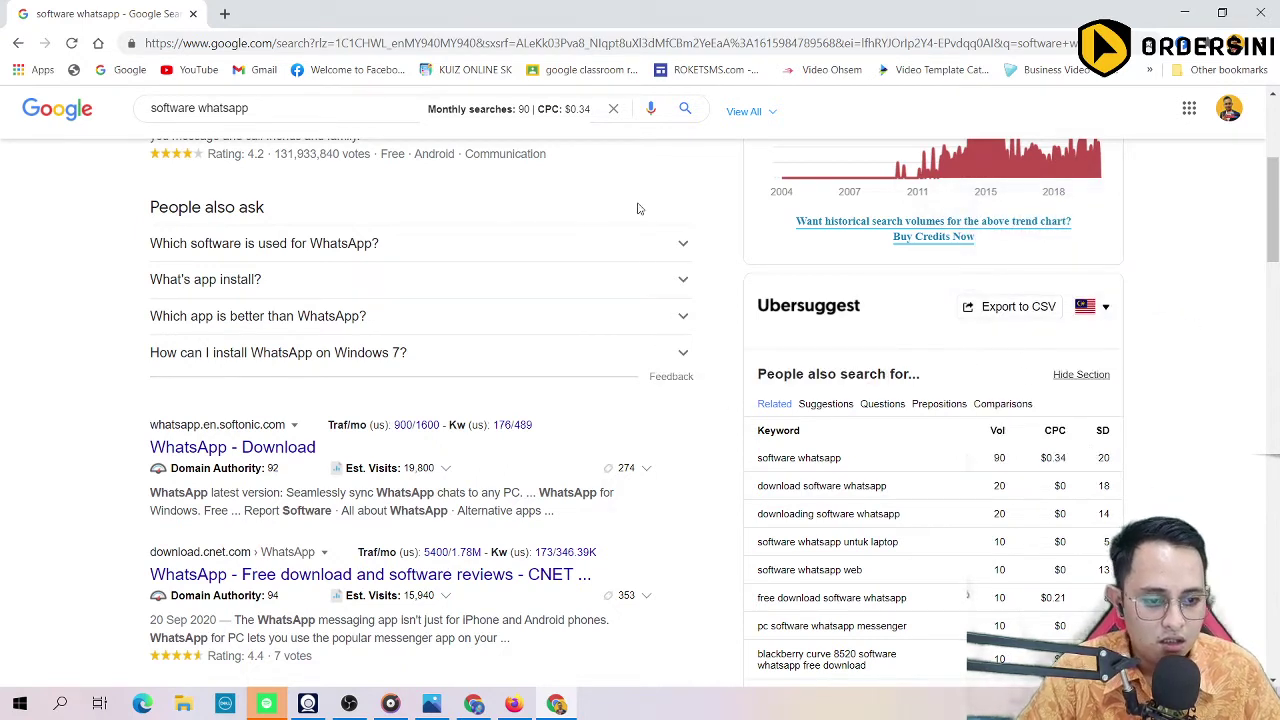
scroll(814, 323, up, 2)
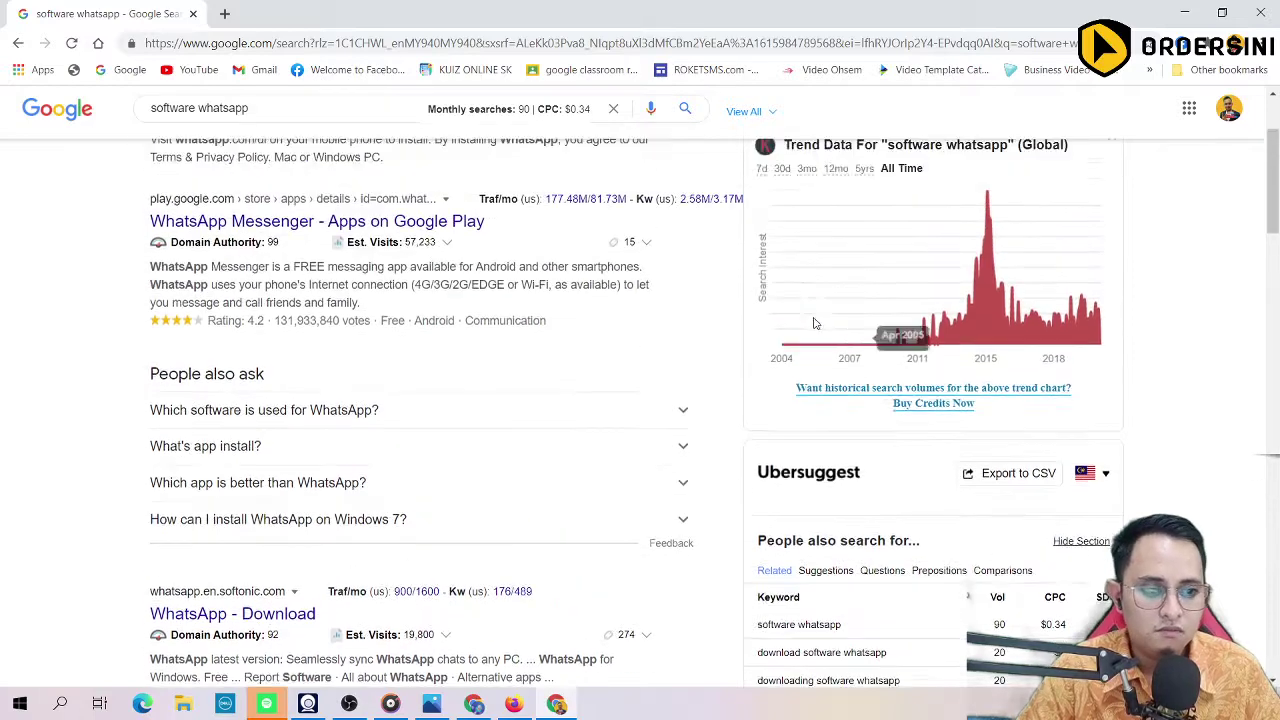
scroll(893, 290, down, 4)
scroll(826, 232, up, 2)
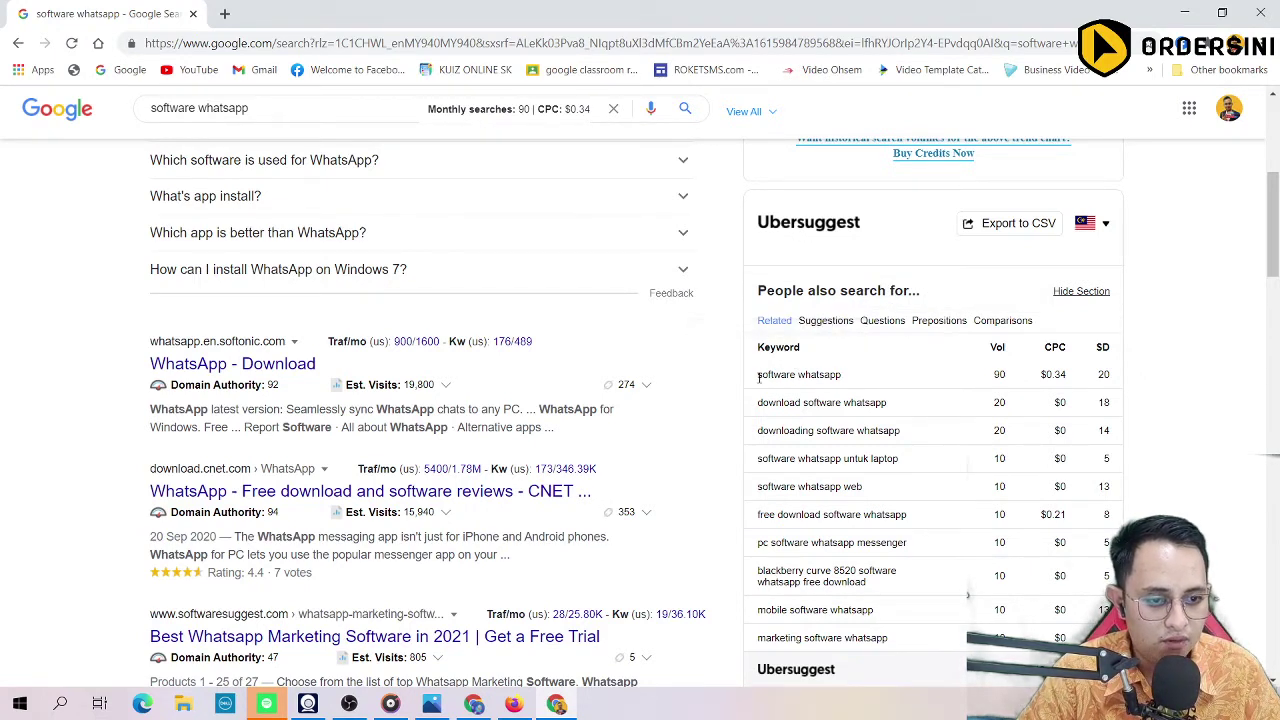
drag(757, 375, 853, 382)
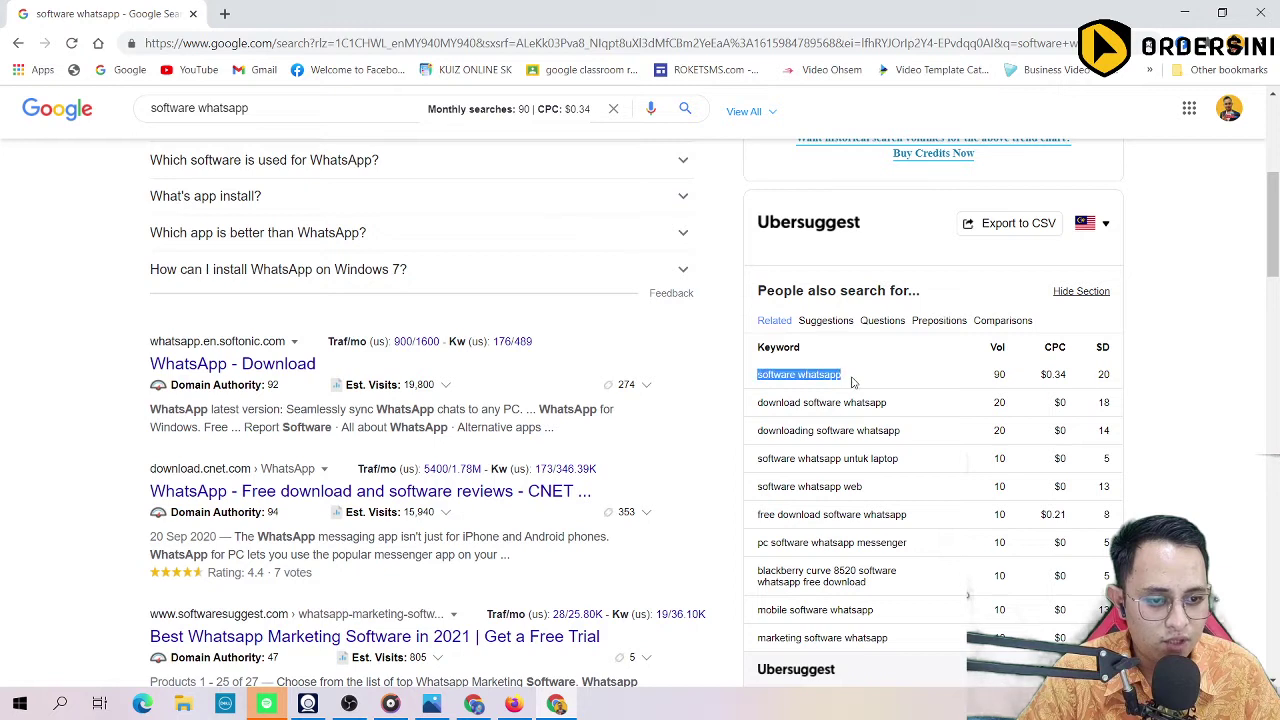
double_click(1001, 376)
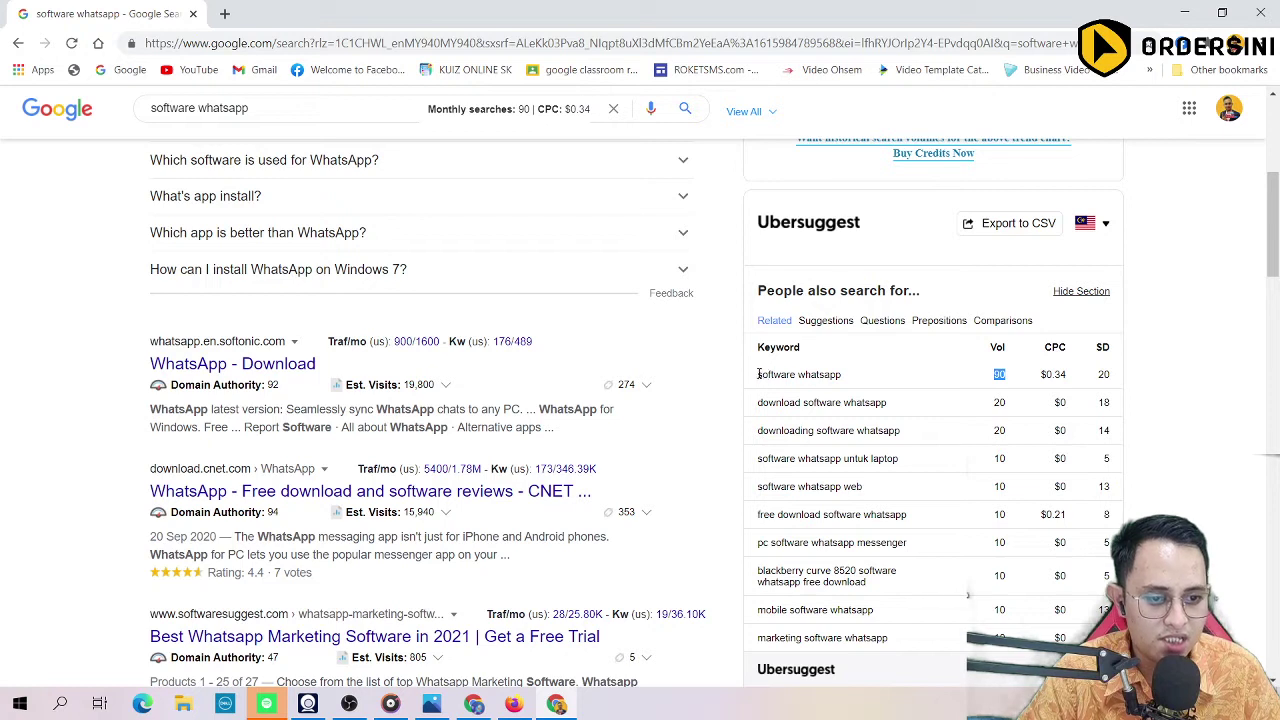
drag(759, 374, 893, 378)
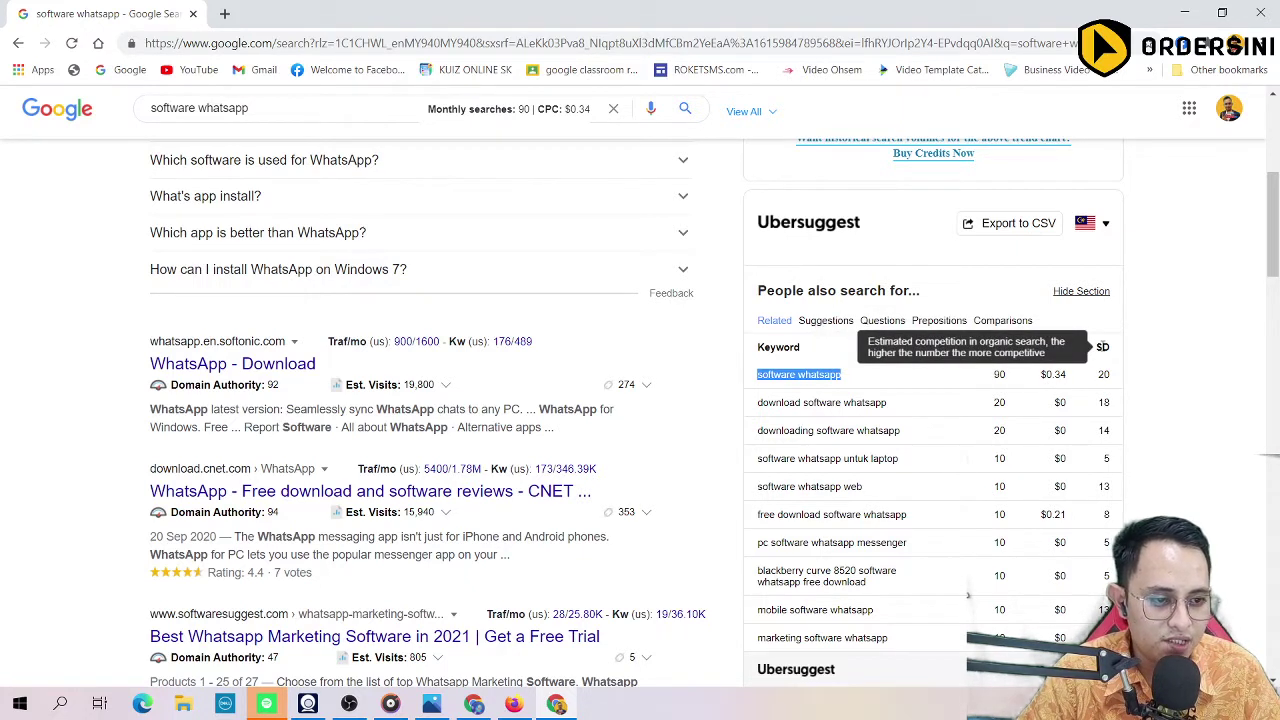
double_click(1105, 374)
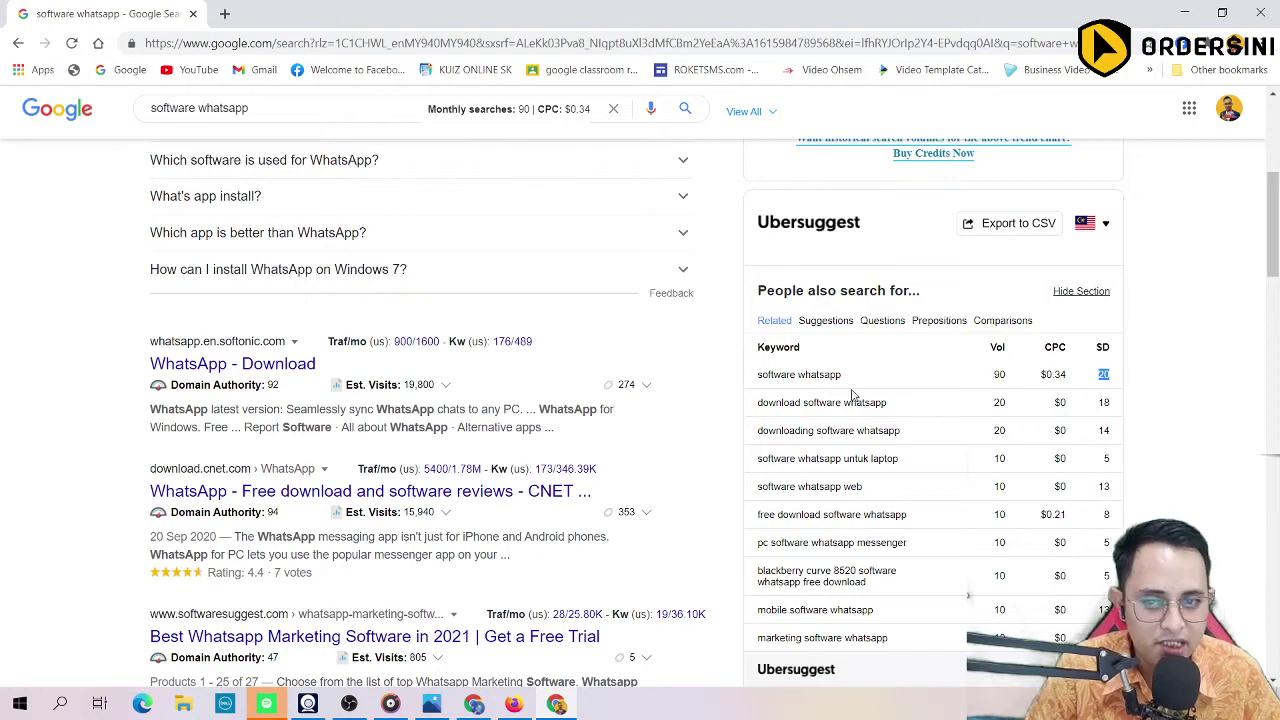
scroll(738, 420, up, 5)
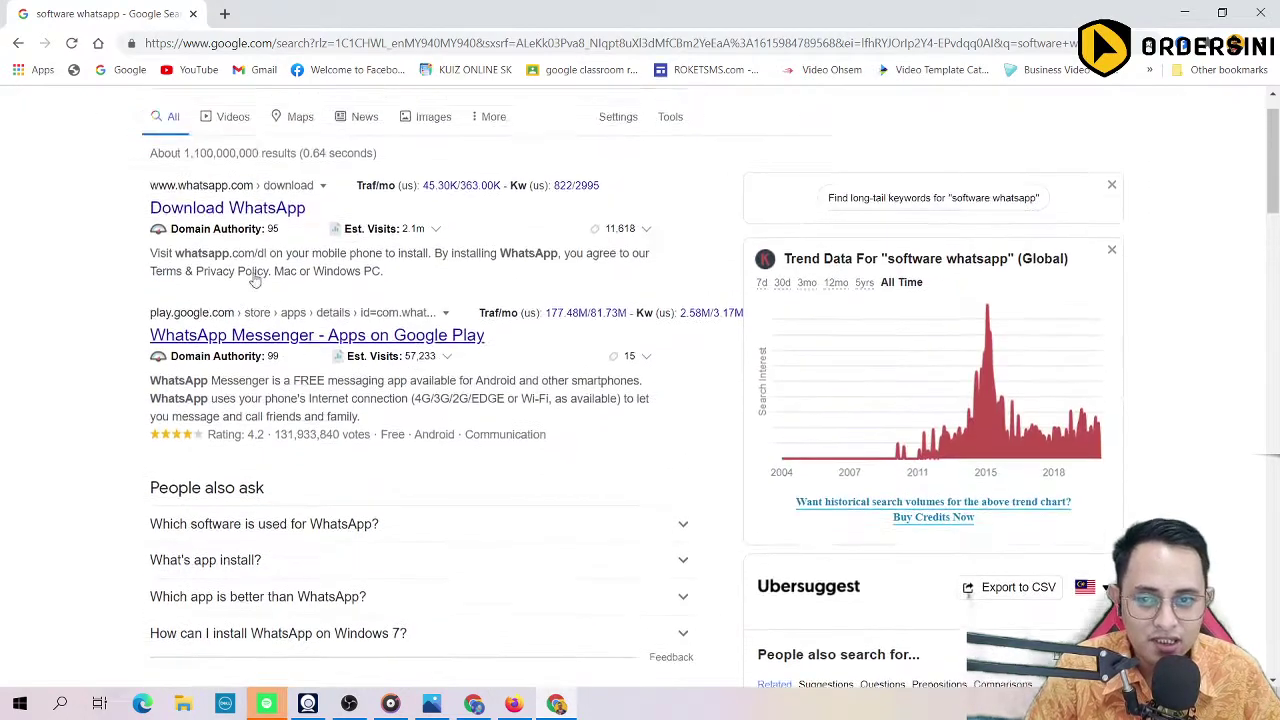
drag(289, 123, 0, 143)
text(s)
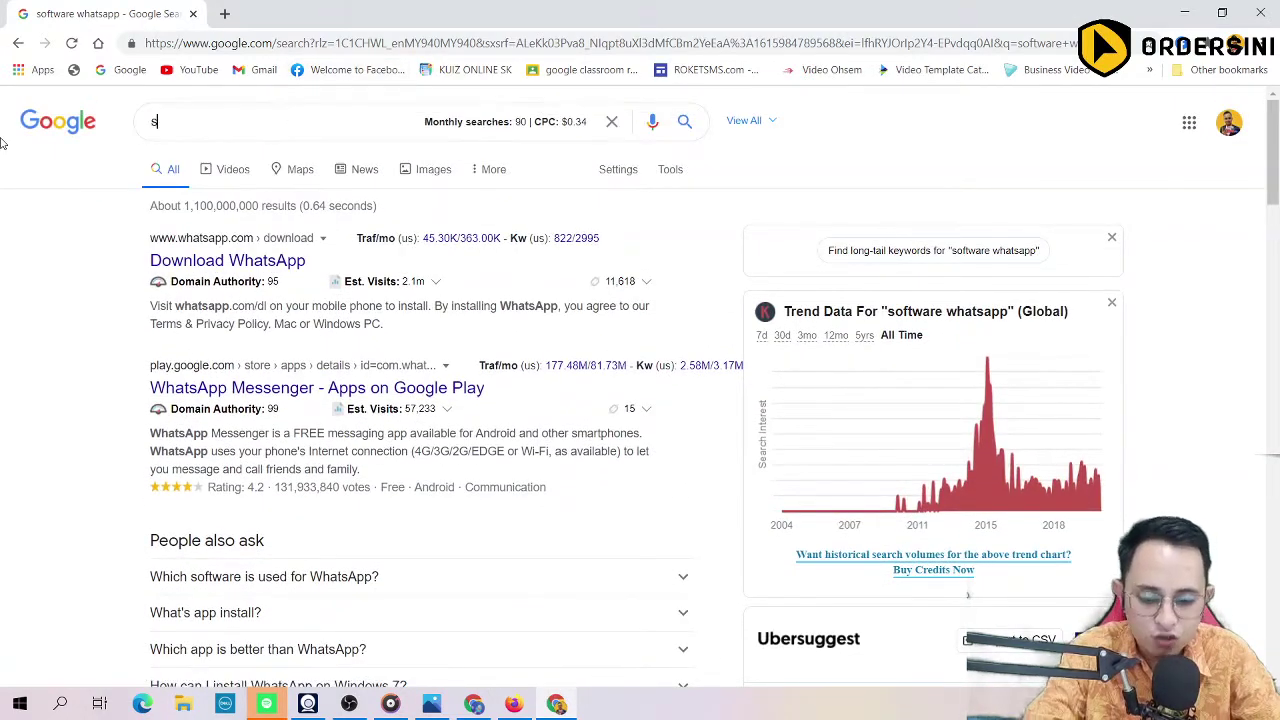
text(ervice air)
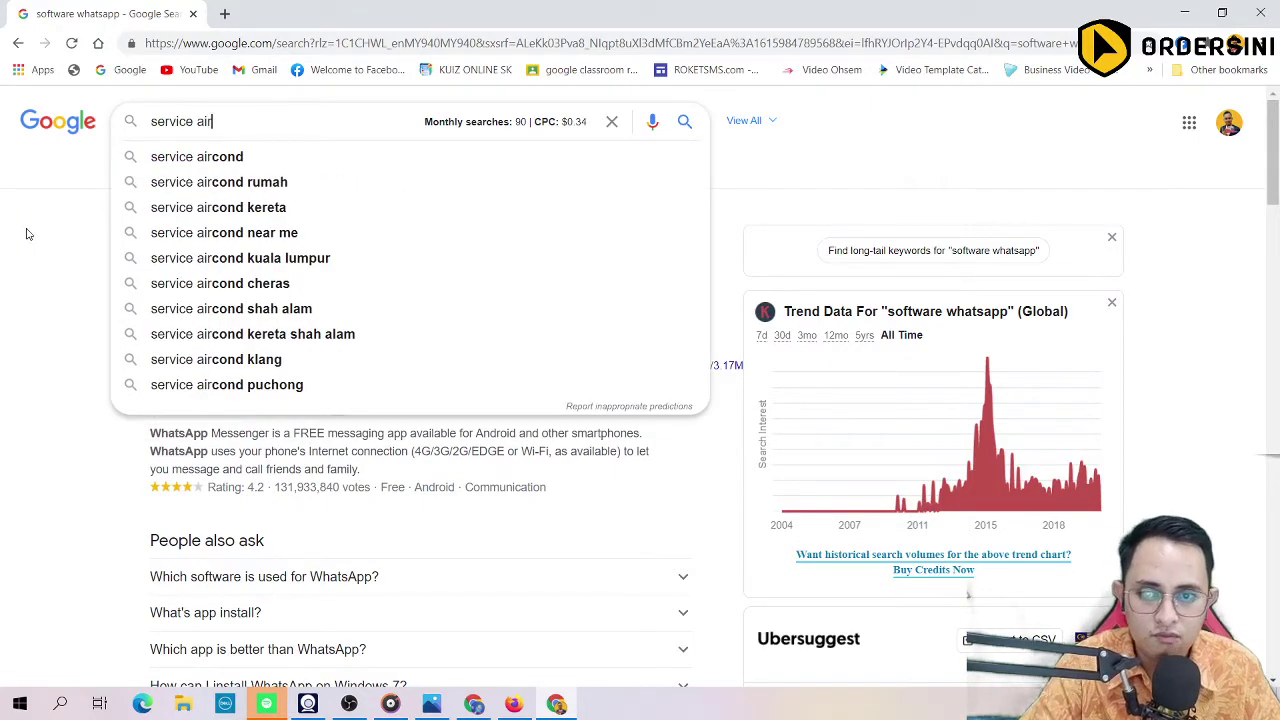
click(266, 184)
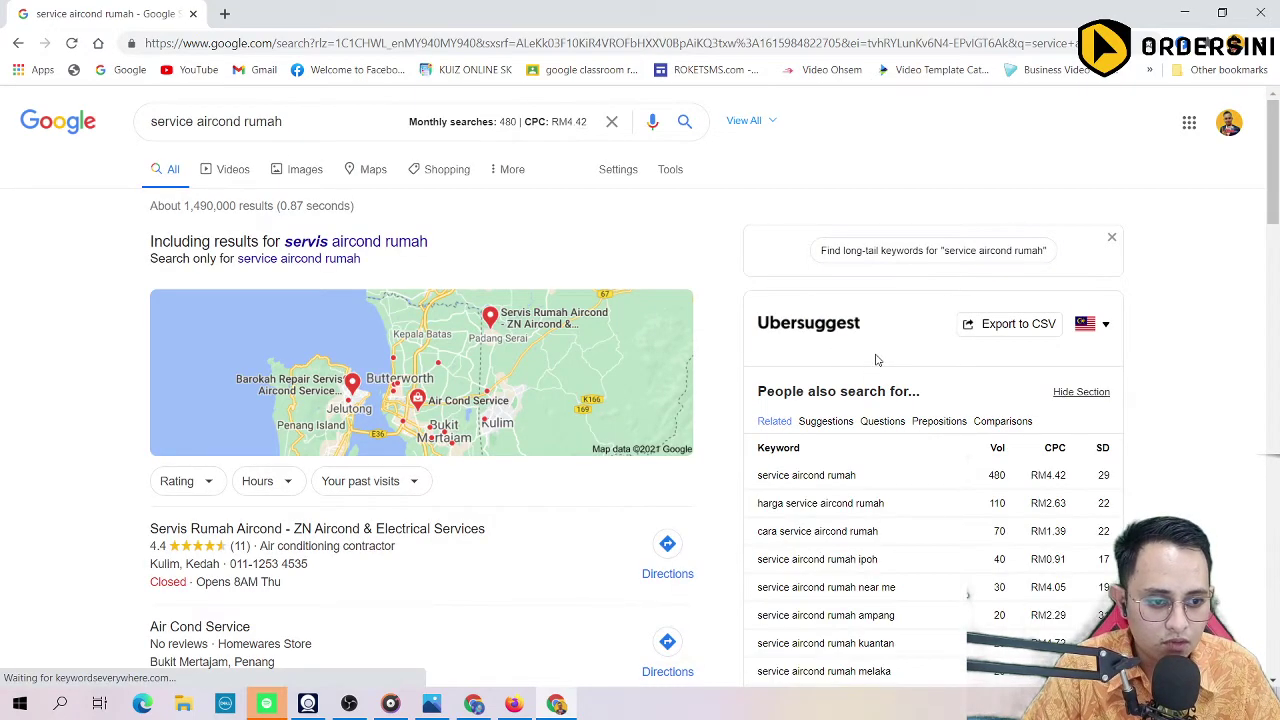
scroll(792, 362, down, 1)
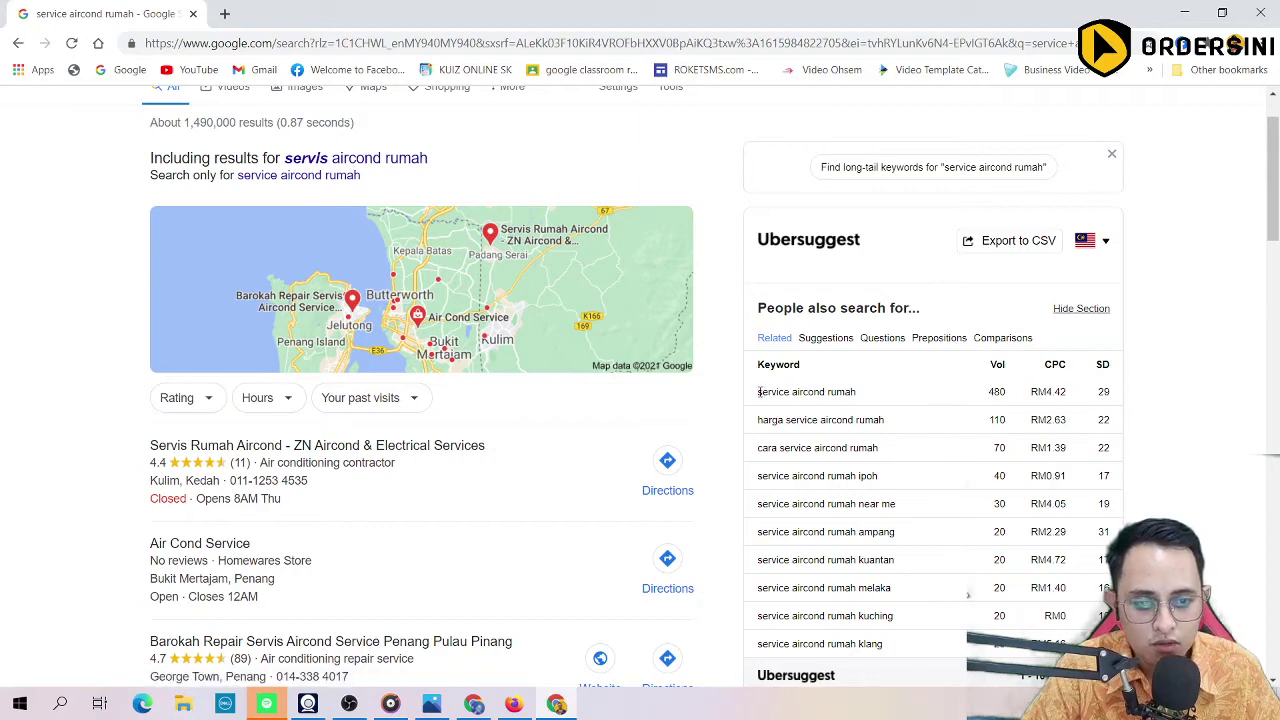
drag(759, 391, 858, 398)
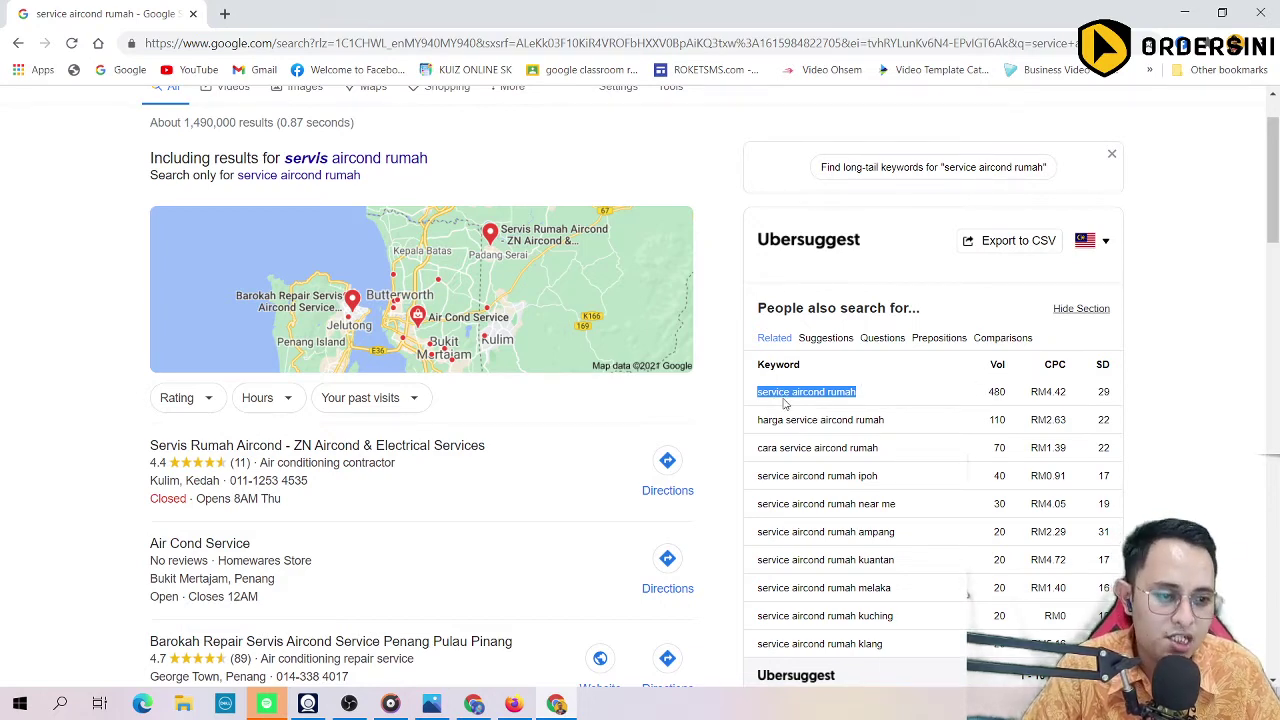
mouse_move(1100, 364)
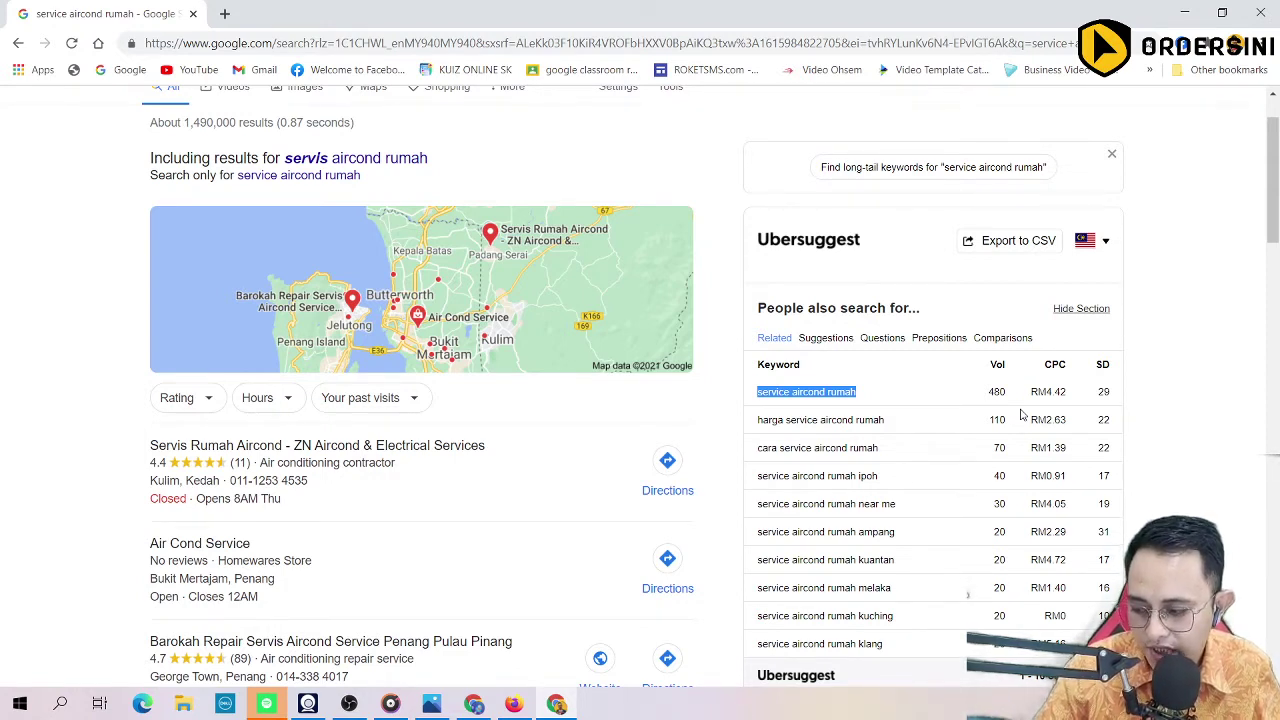
scroll(535, 338, up, 1)
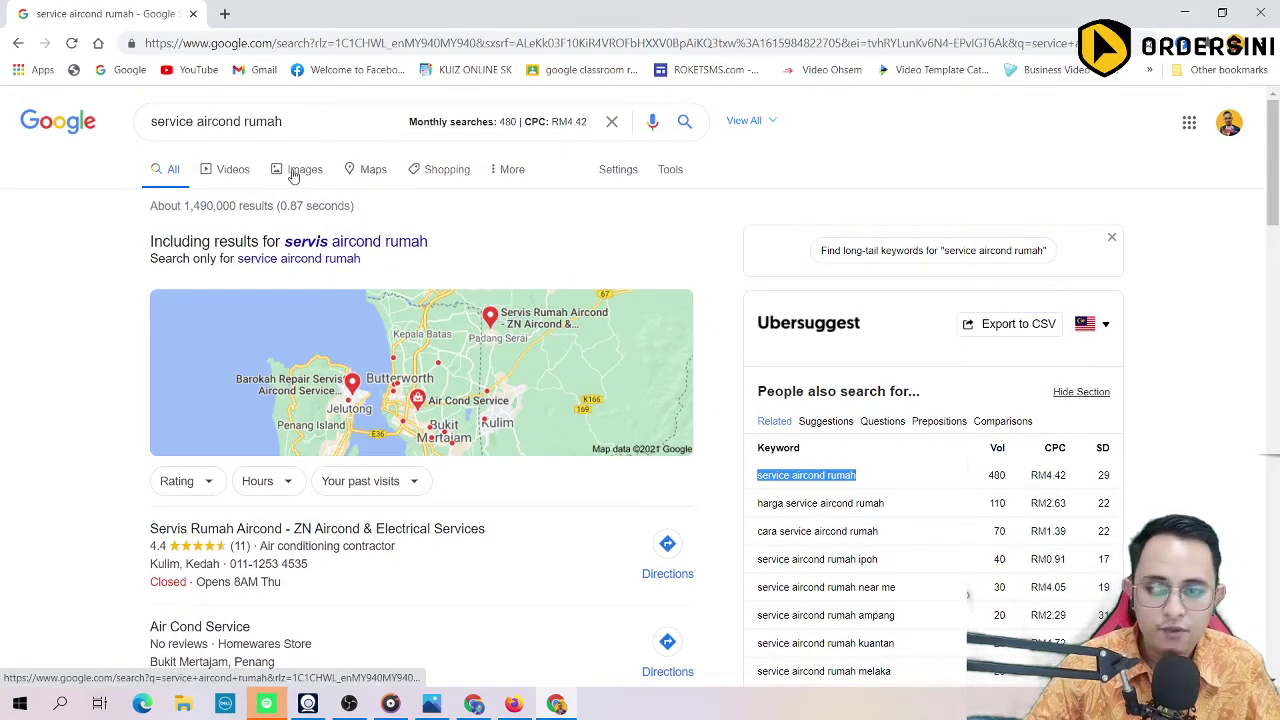
scroll(877, 343, down, 1)
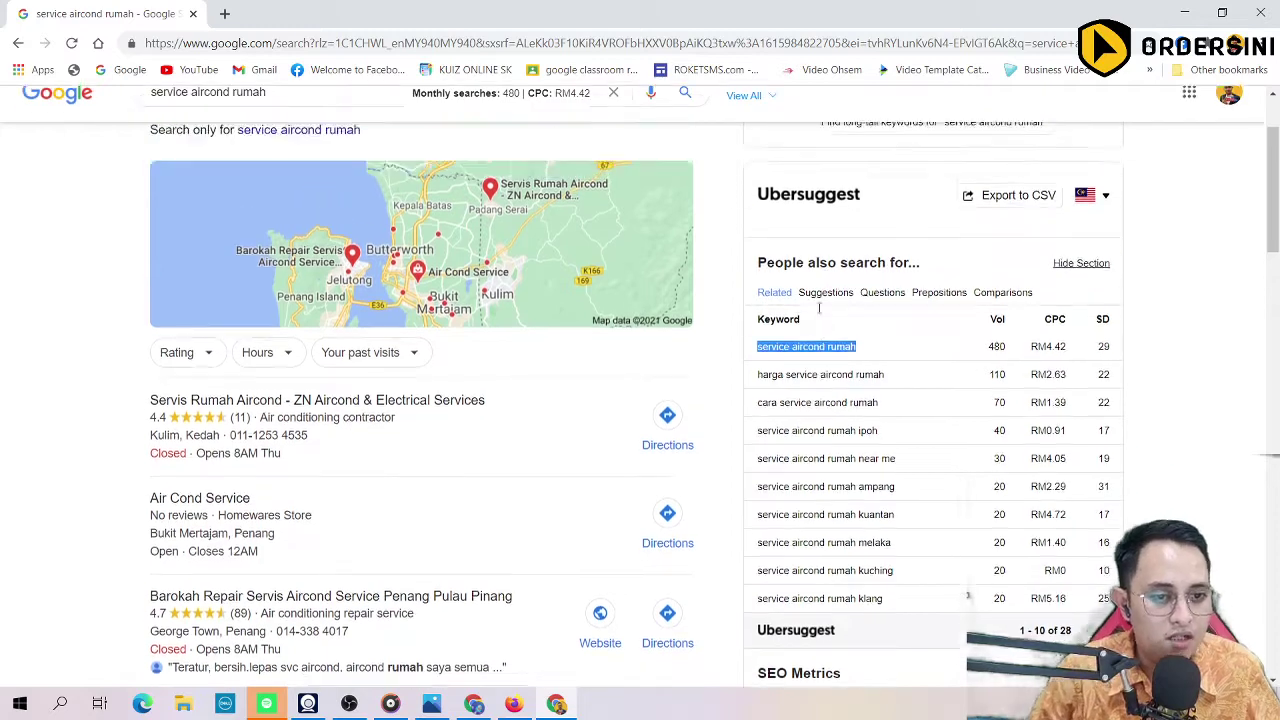
scroll(820, 320, up, 1)
drag(283, 121, 82, 110)
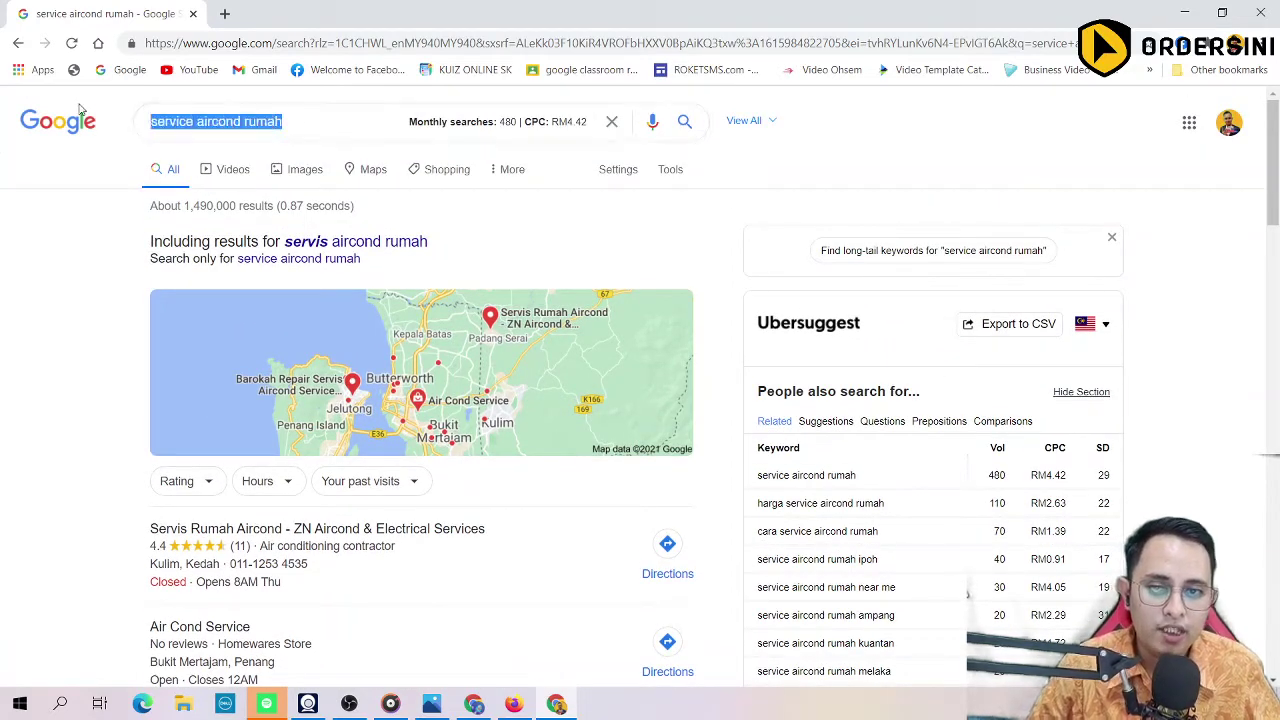
Step: Search 'ahref', review the Ahrefs pricing plans ($99 to $999 monthly), and return home
text(ahref)
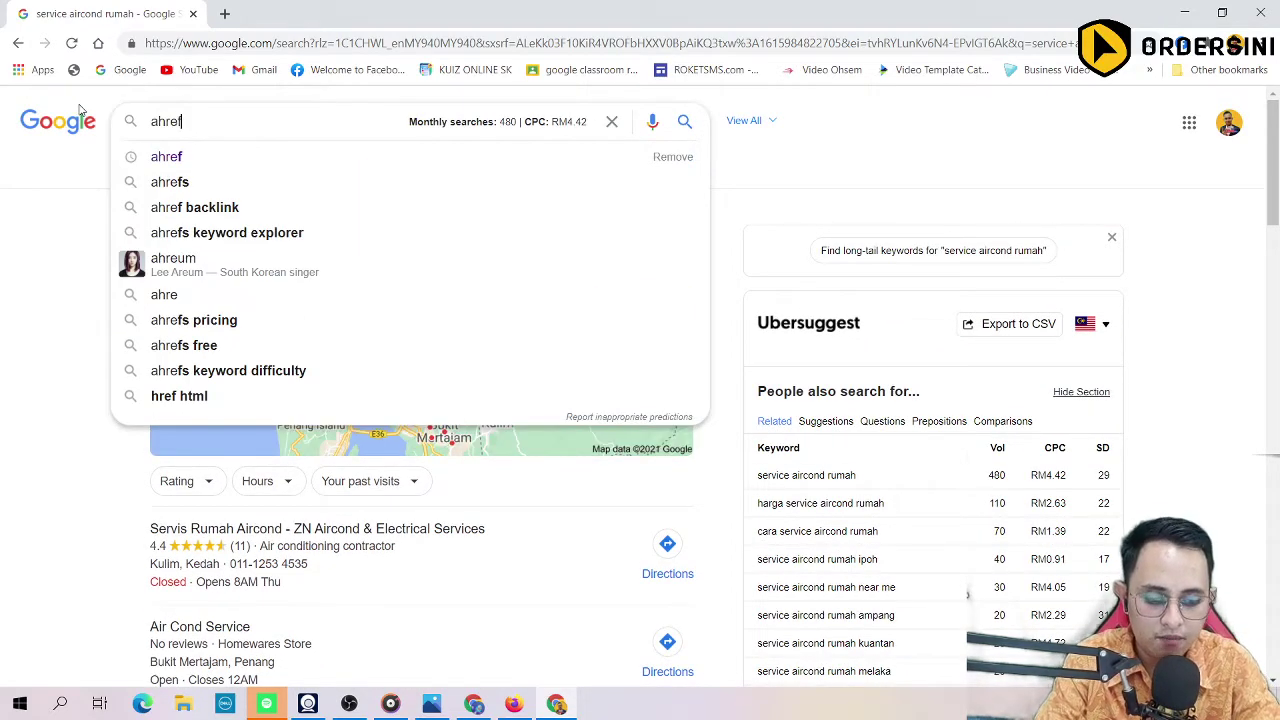
key(Return)
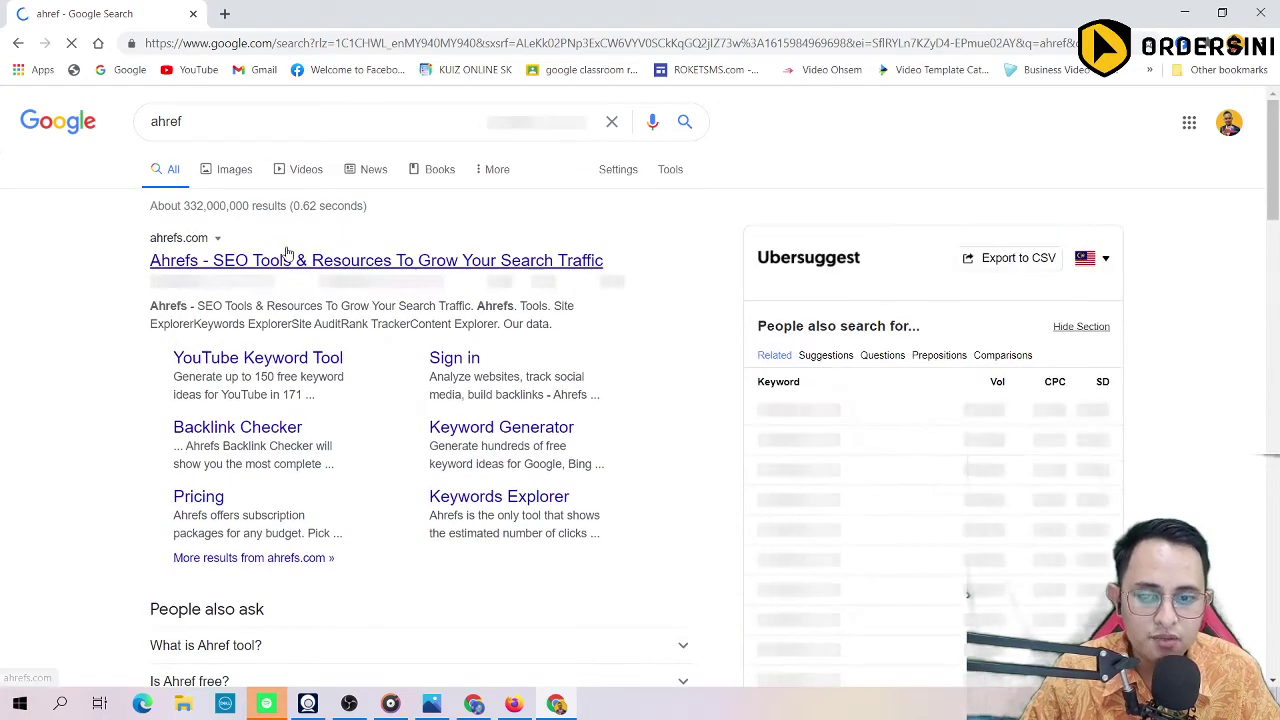
click(285, 260)
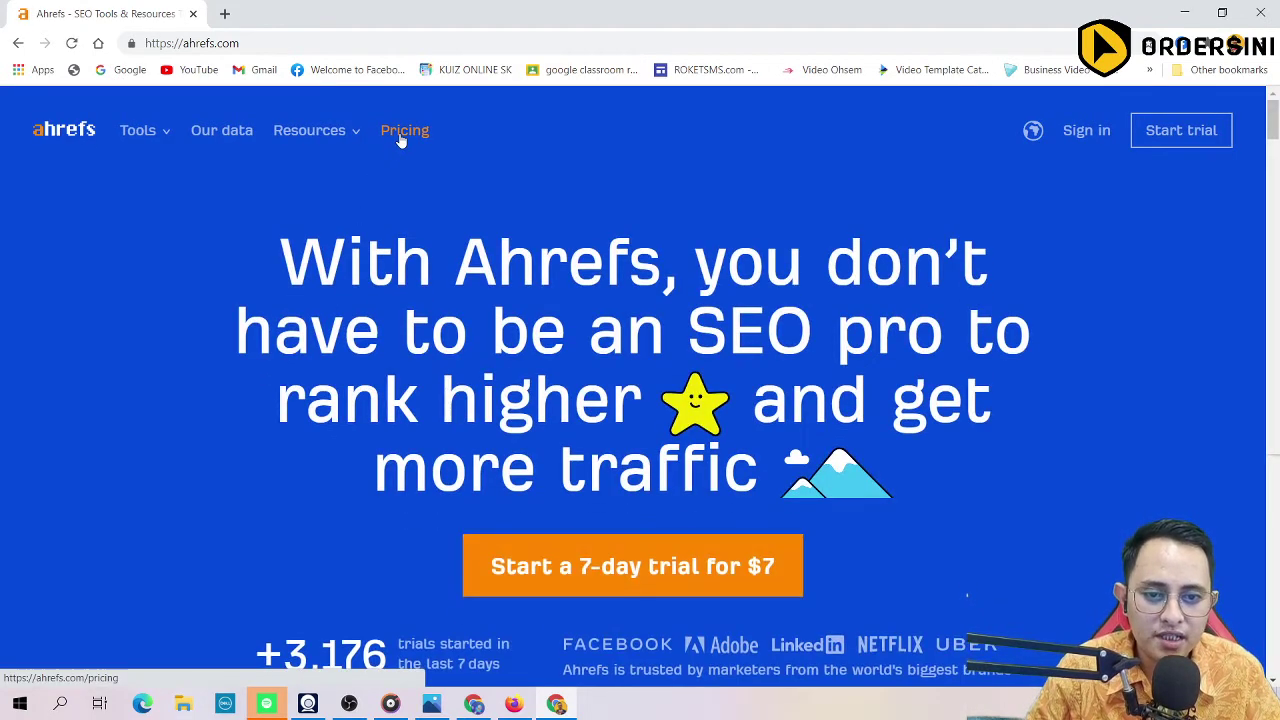
click(402, 132)
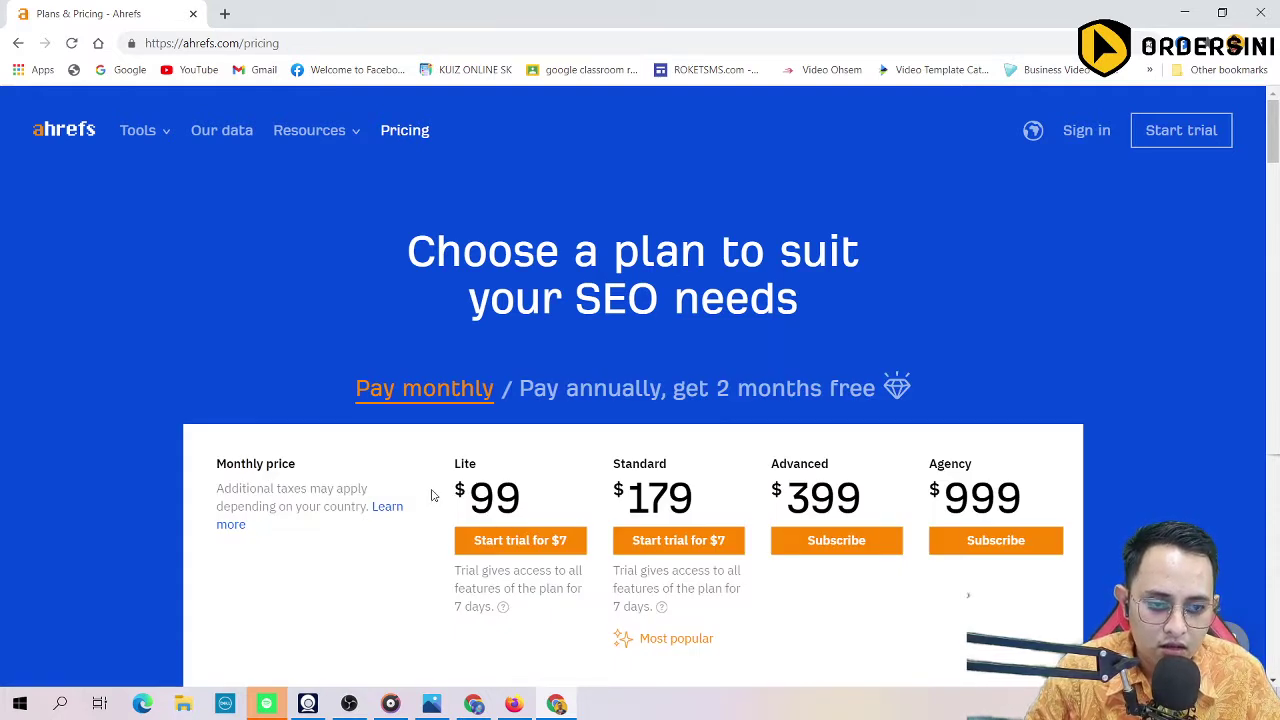
scroll(432, 495, down, 2)
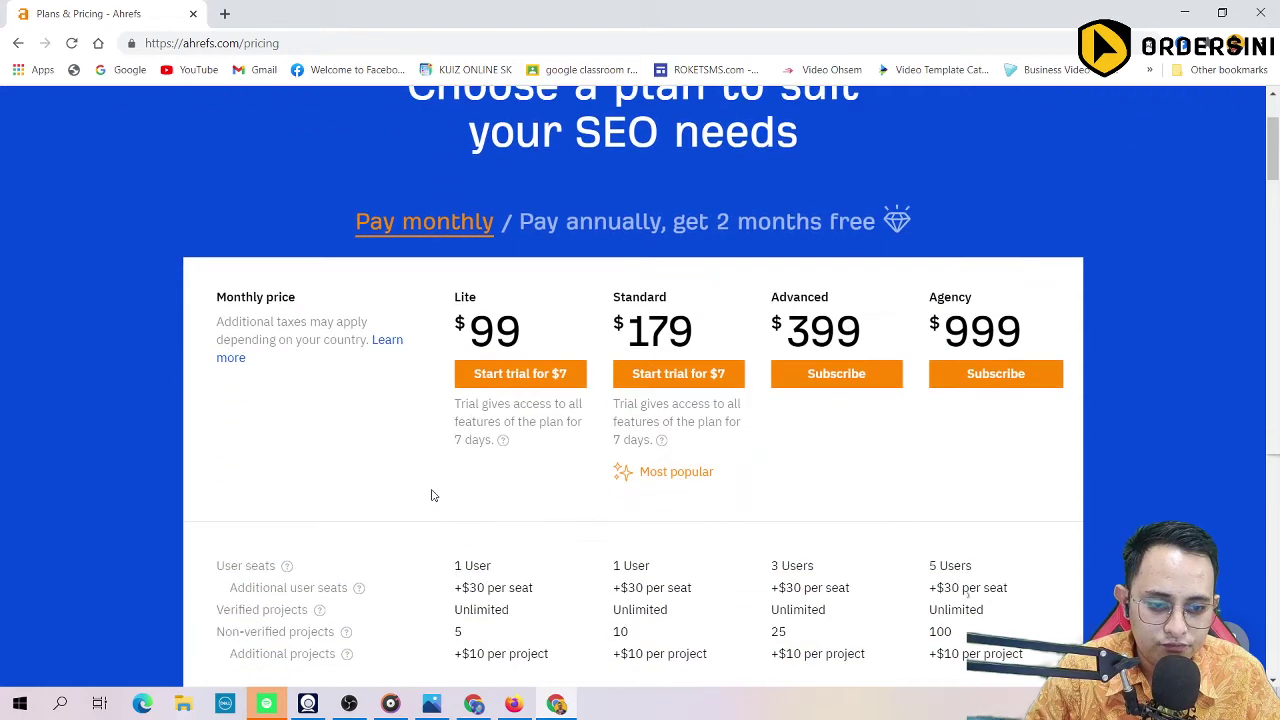
scroll(432, 495, down, 2)
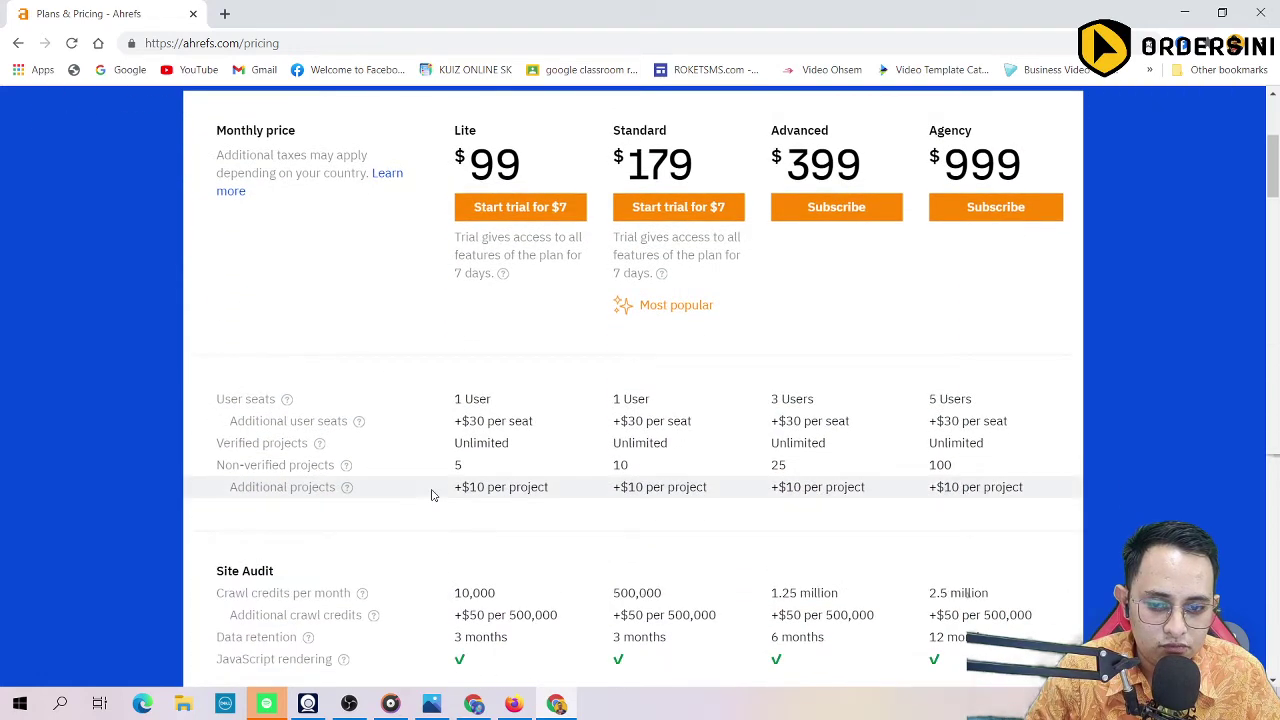
scroll(433, 495, up, 4)
click(18, 44)
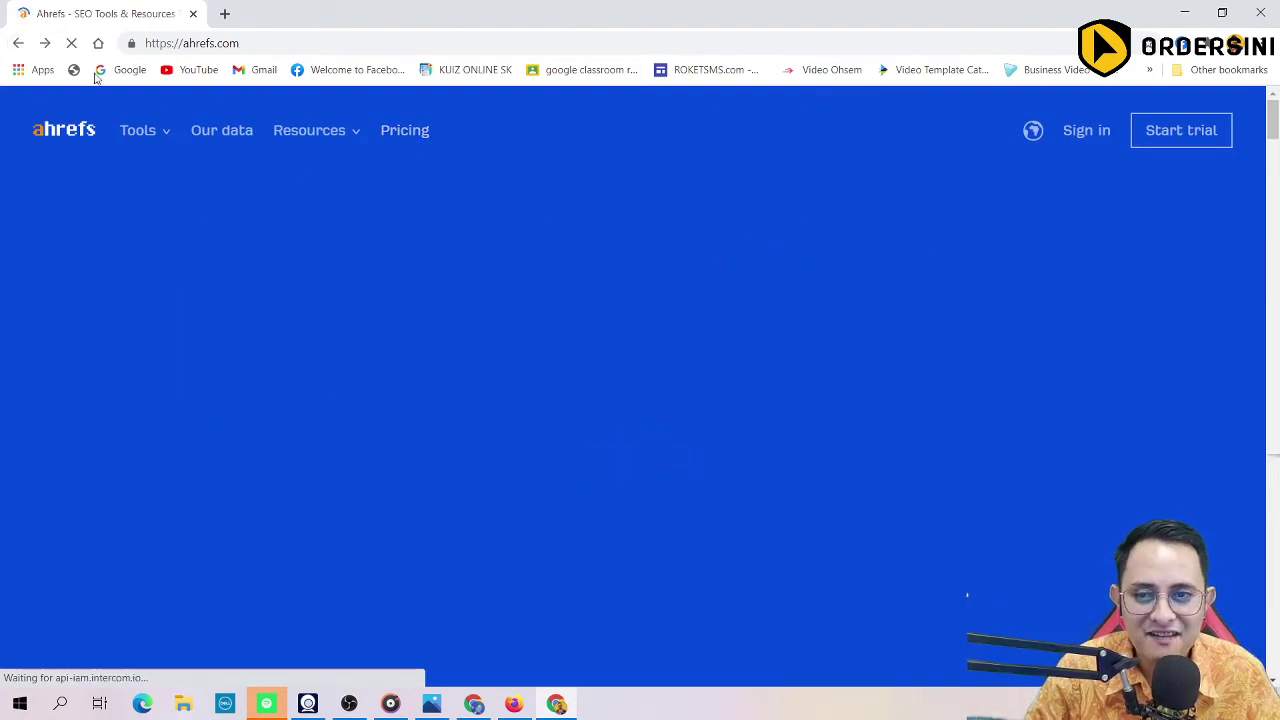
Step: Search for 'ubersuggest' and open the Ubersuggest keyword tool on neilpatel.com
click(260, 40)
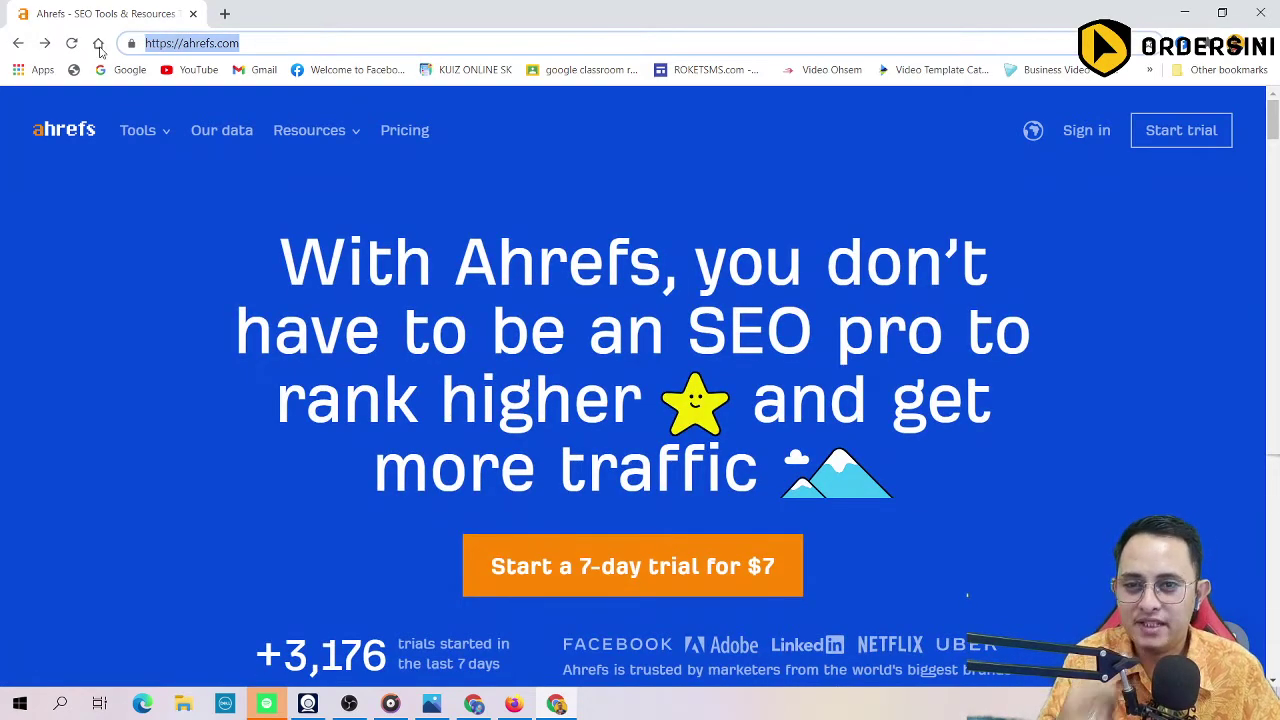
text(ube)
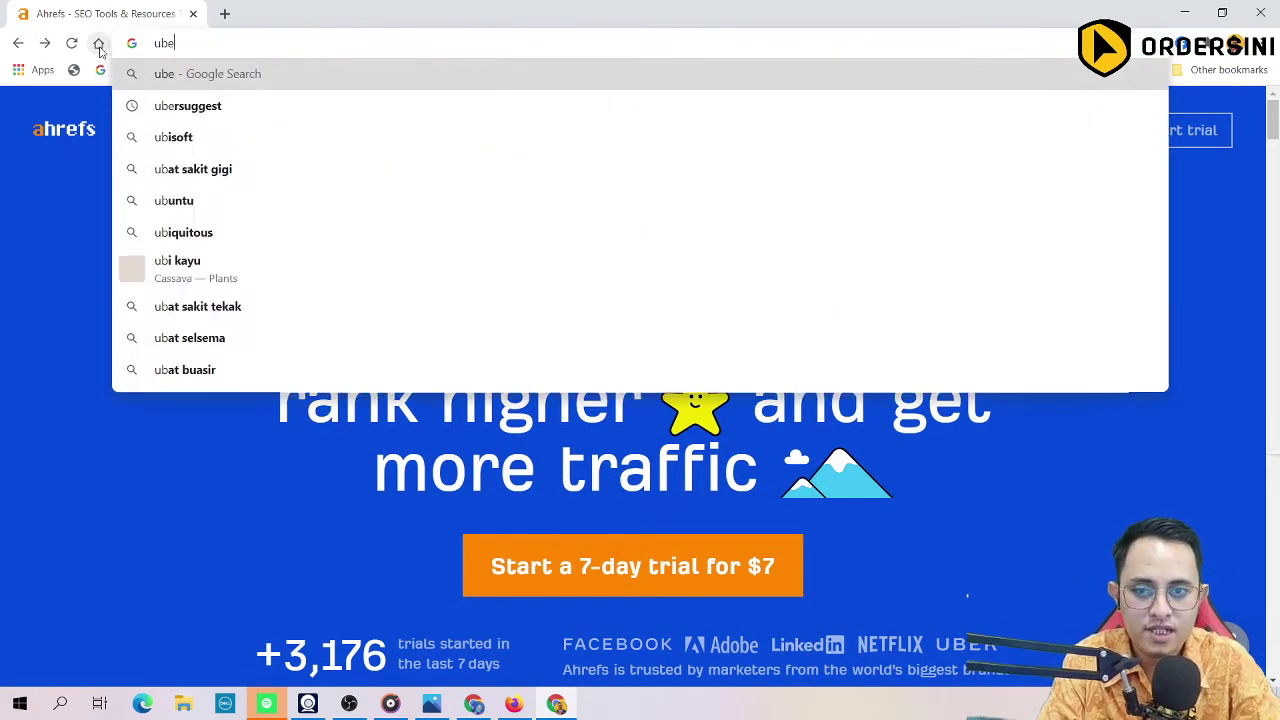
text(rsu)
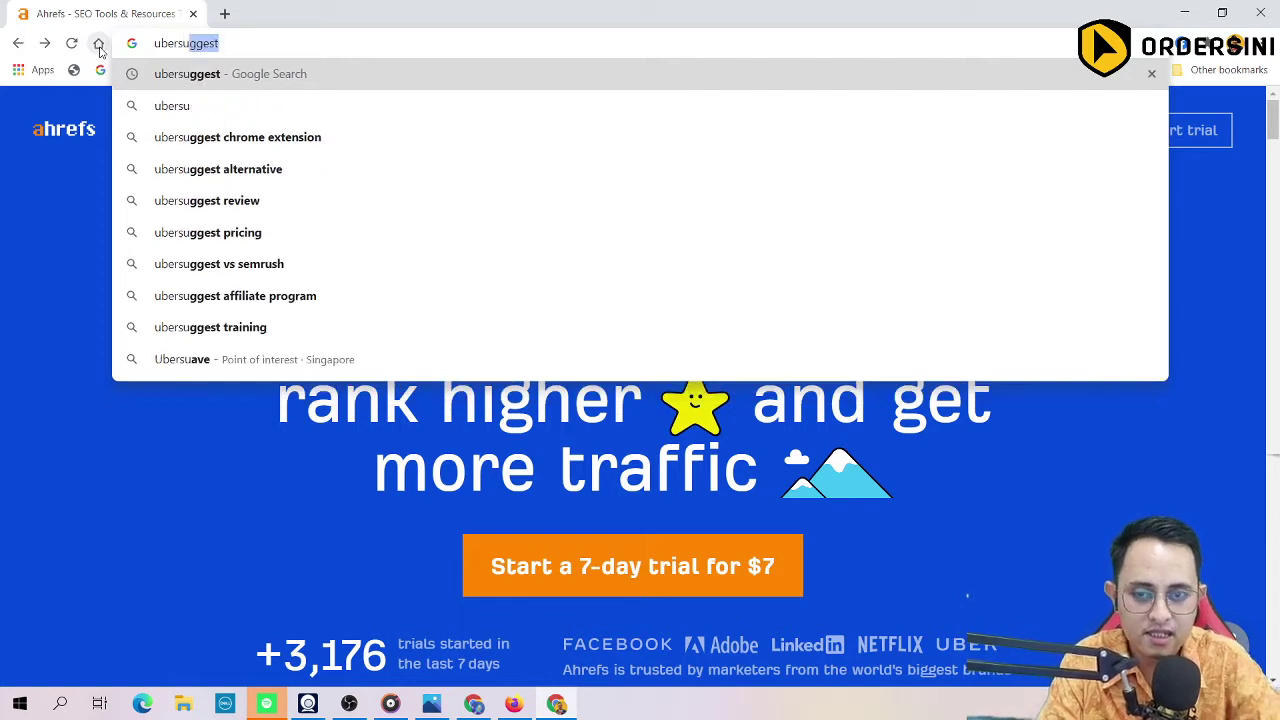
key(BackSpace)
text(ugget)
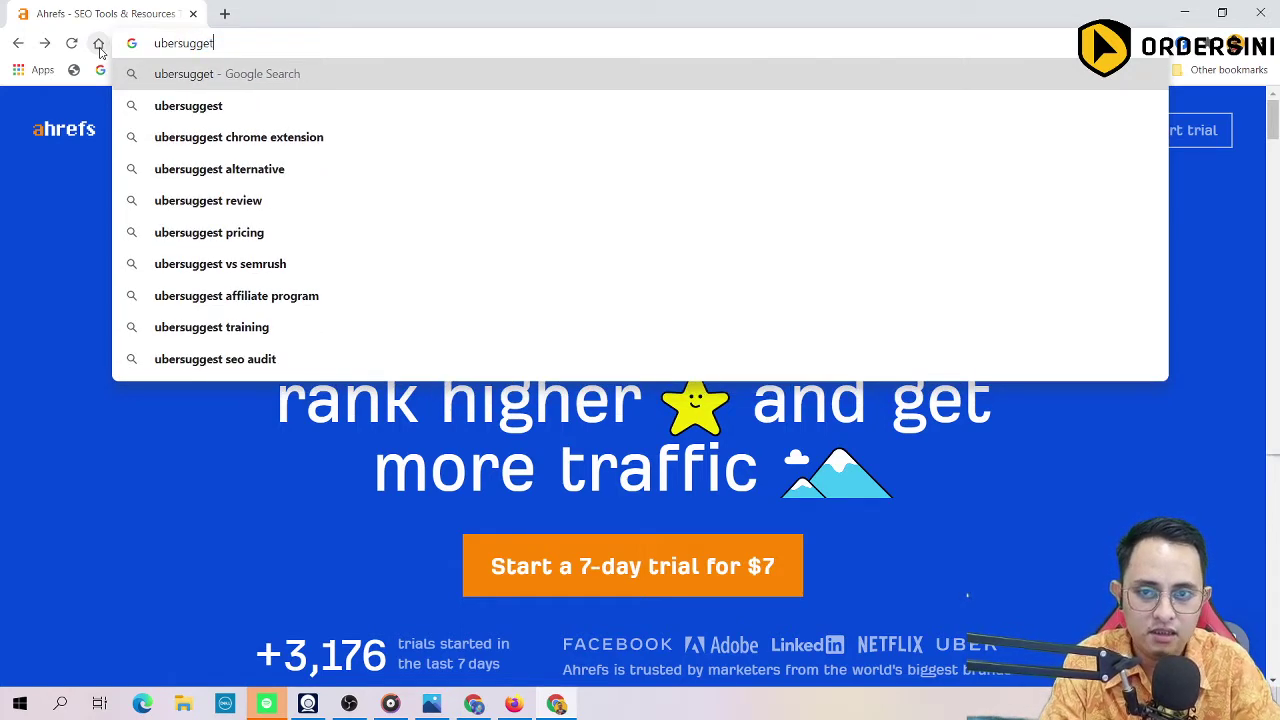
key(Return)
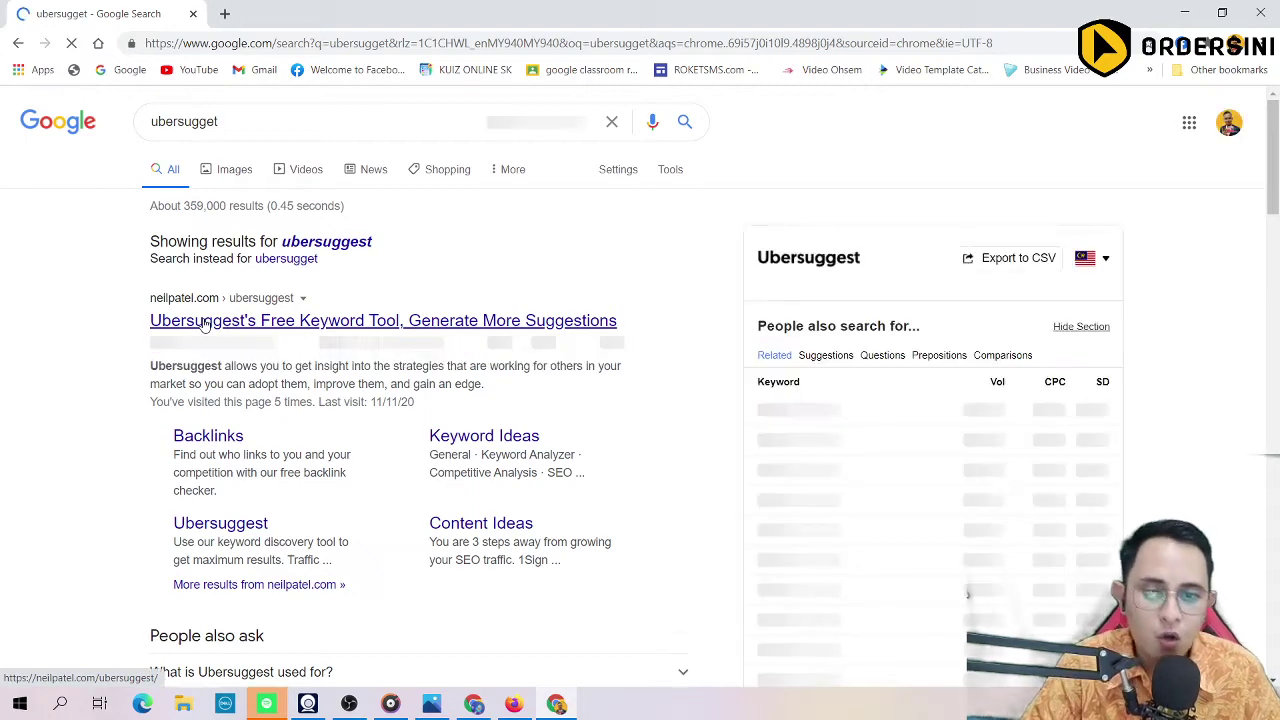
click(292, 281)
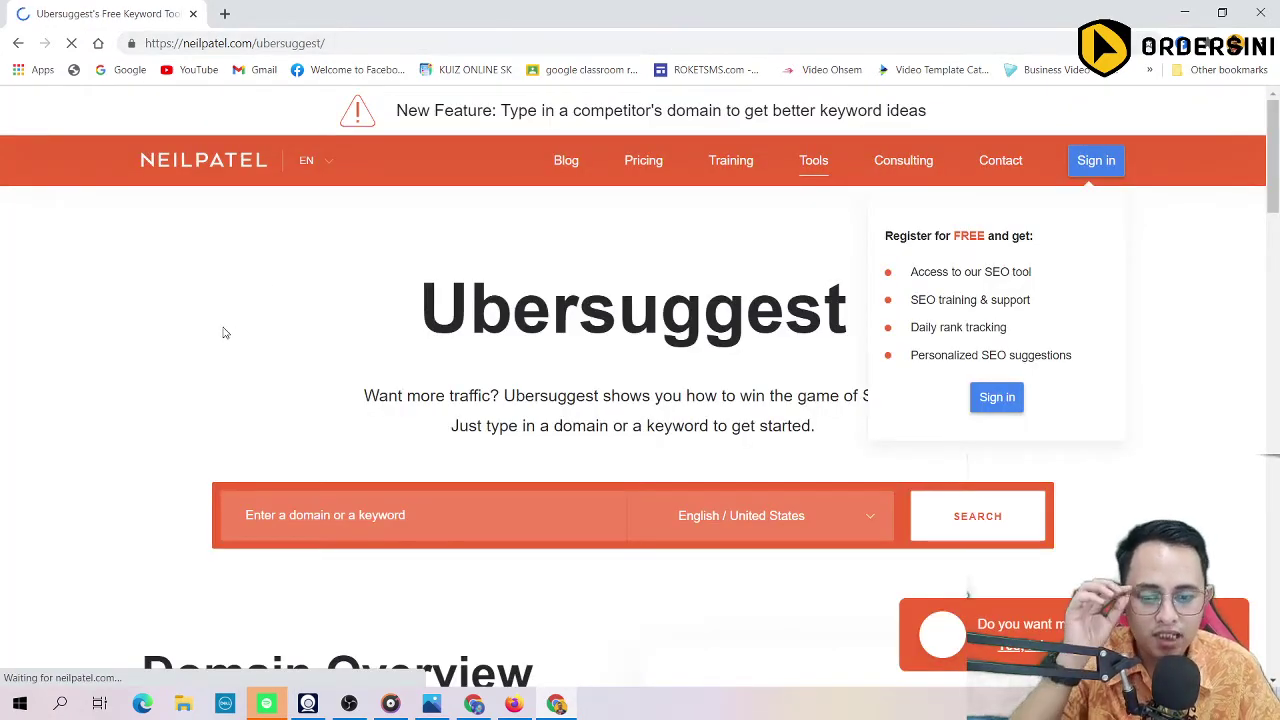
scroll(220, 331, down, 1)
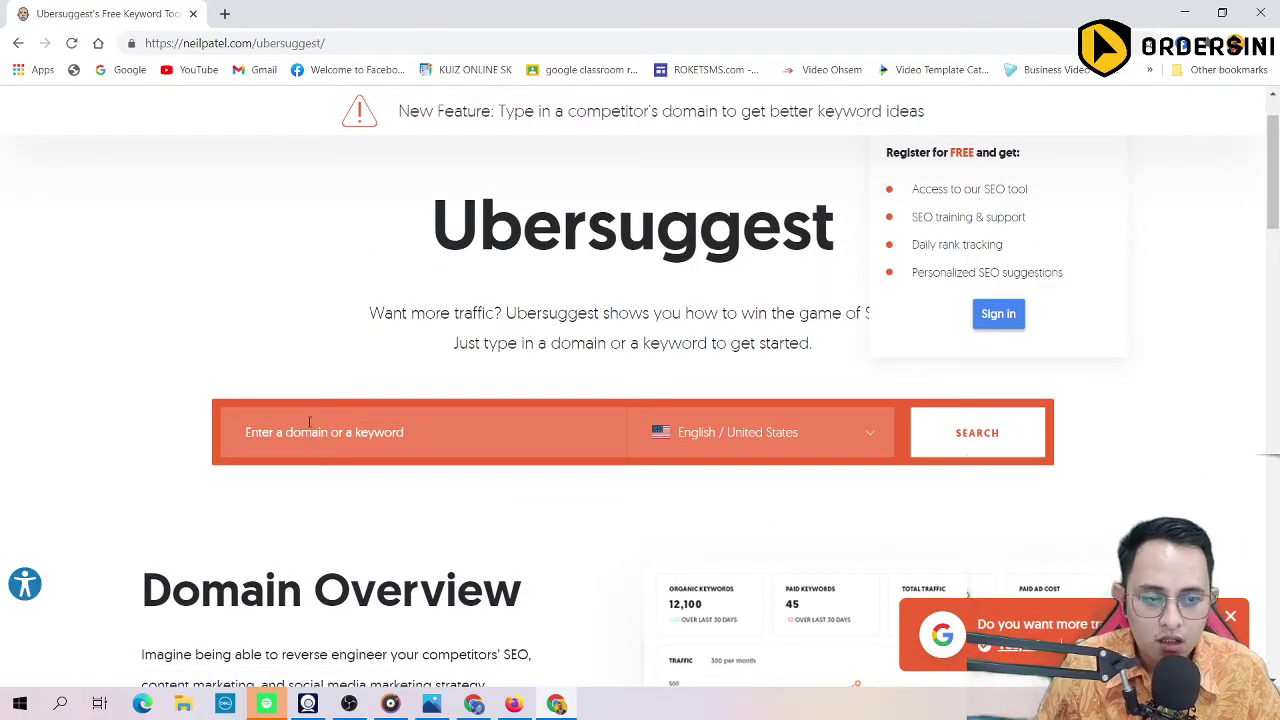
scroll(545, 346, up, 1)
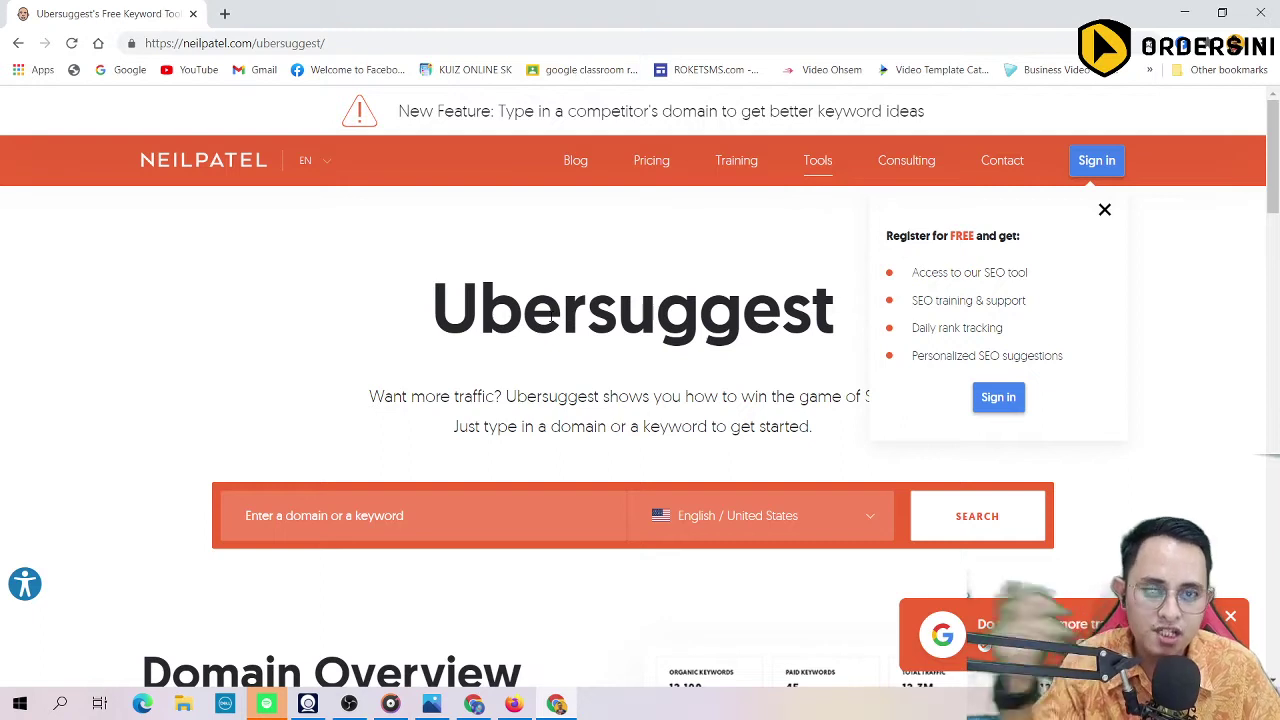
scroll(369, 391, down, 1)
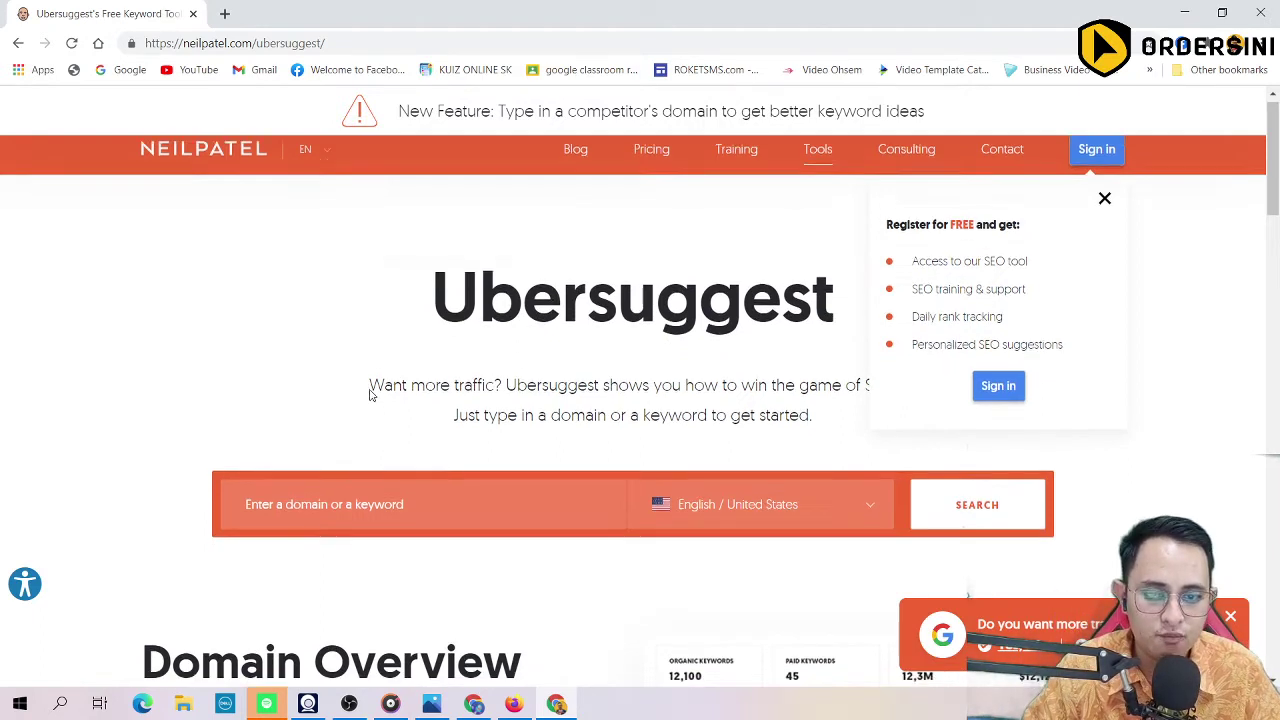
Step: Choose Malay / Malaysia as the region and enter 'sambal' as the keyword
click(350, 443)
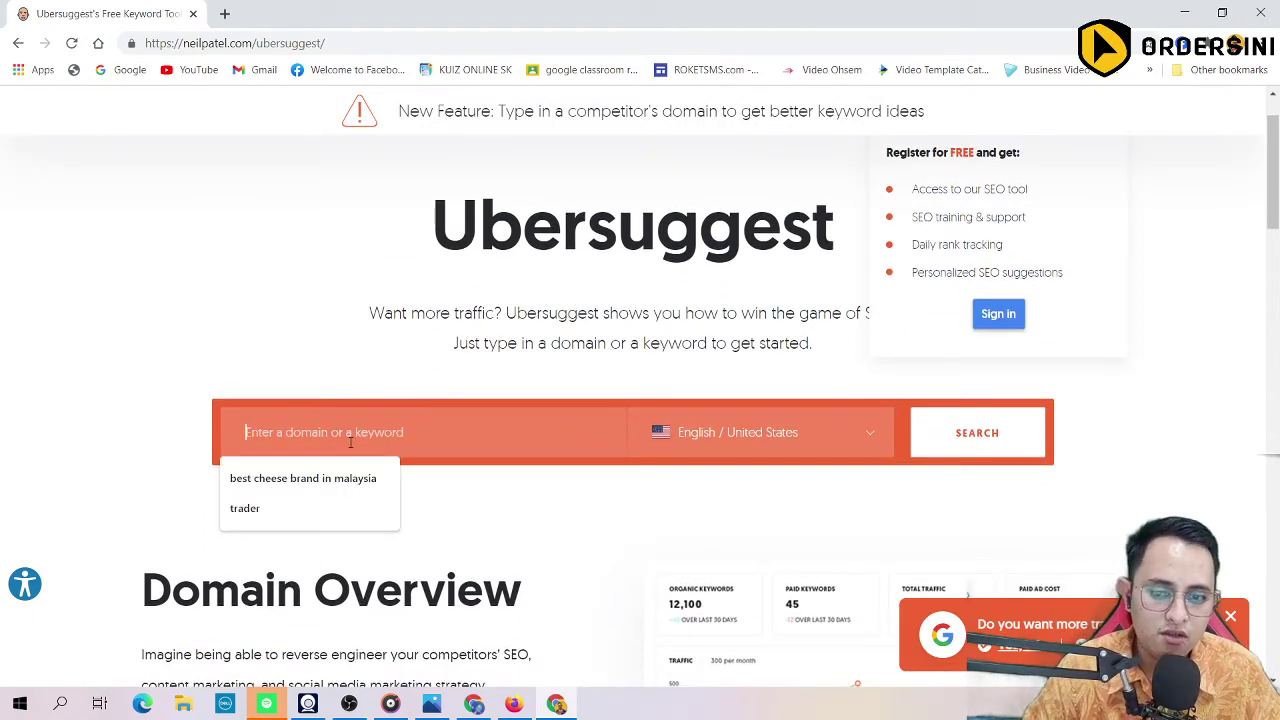
click(760, 432)
scroll(722, 512, down, 15)
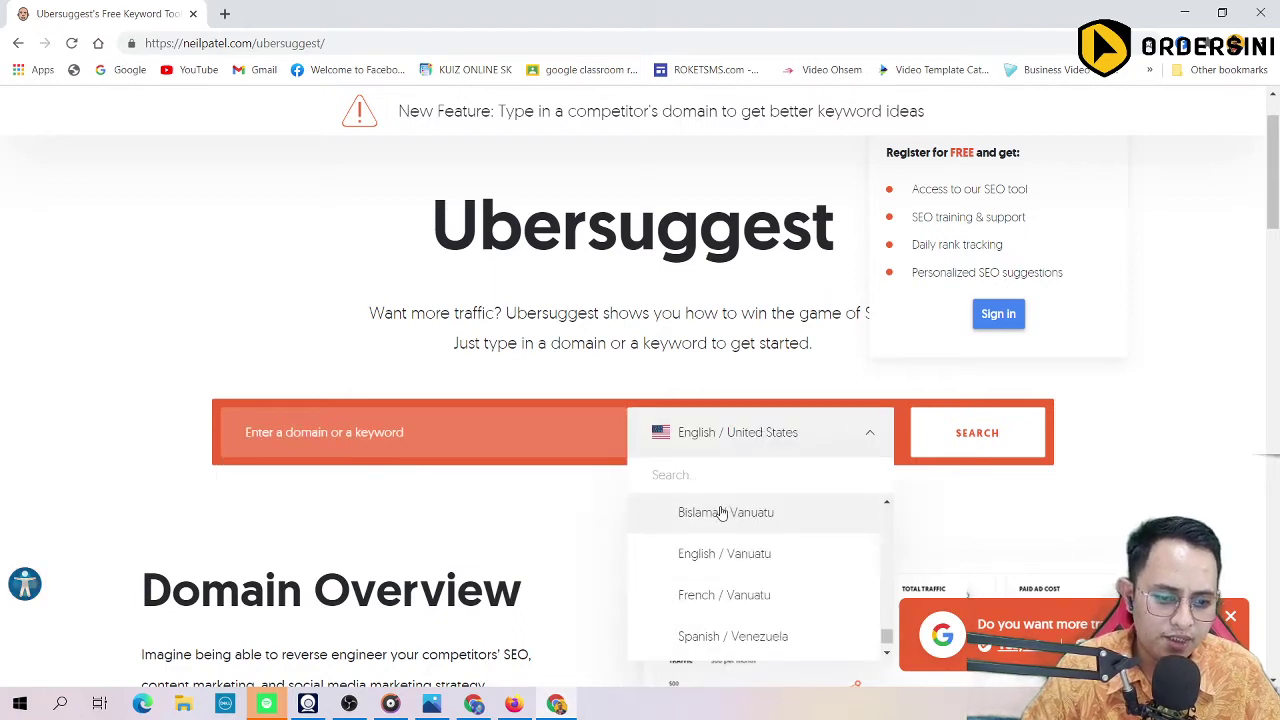
scroll(722, 512, down, 5)
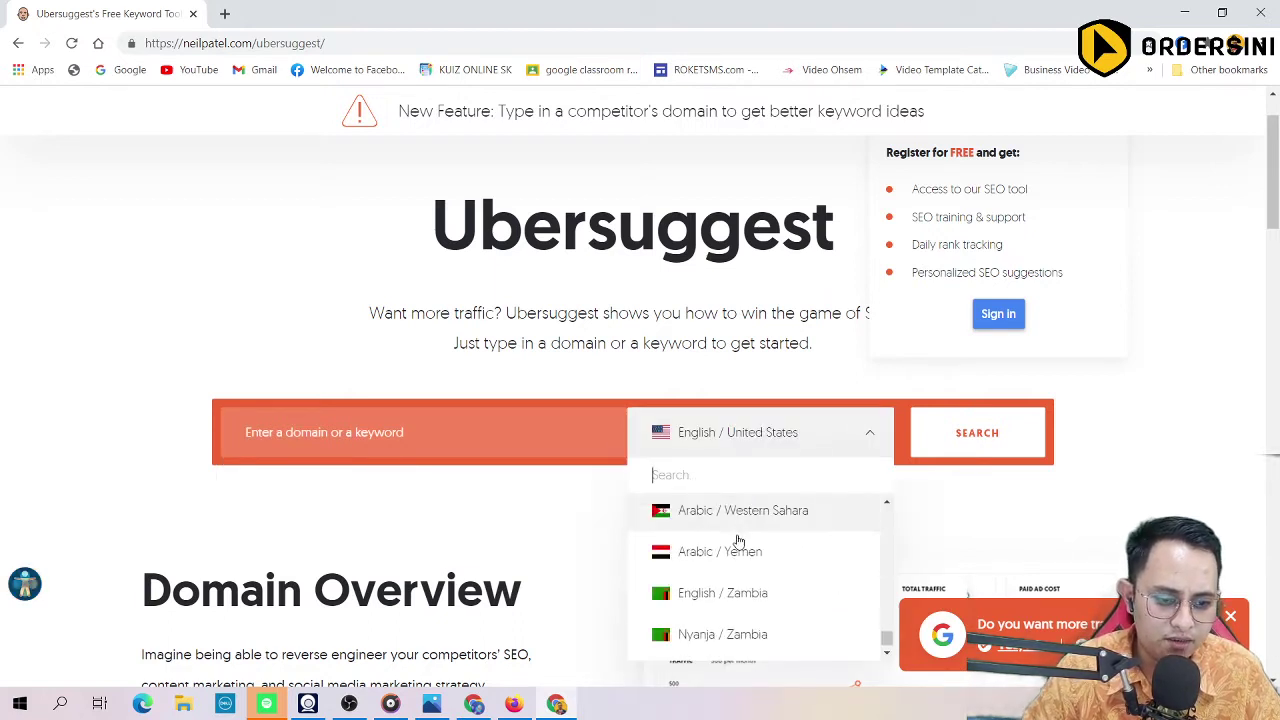
click(725, 439)
click(730, 437)
text(mala)
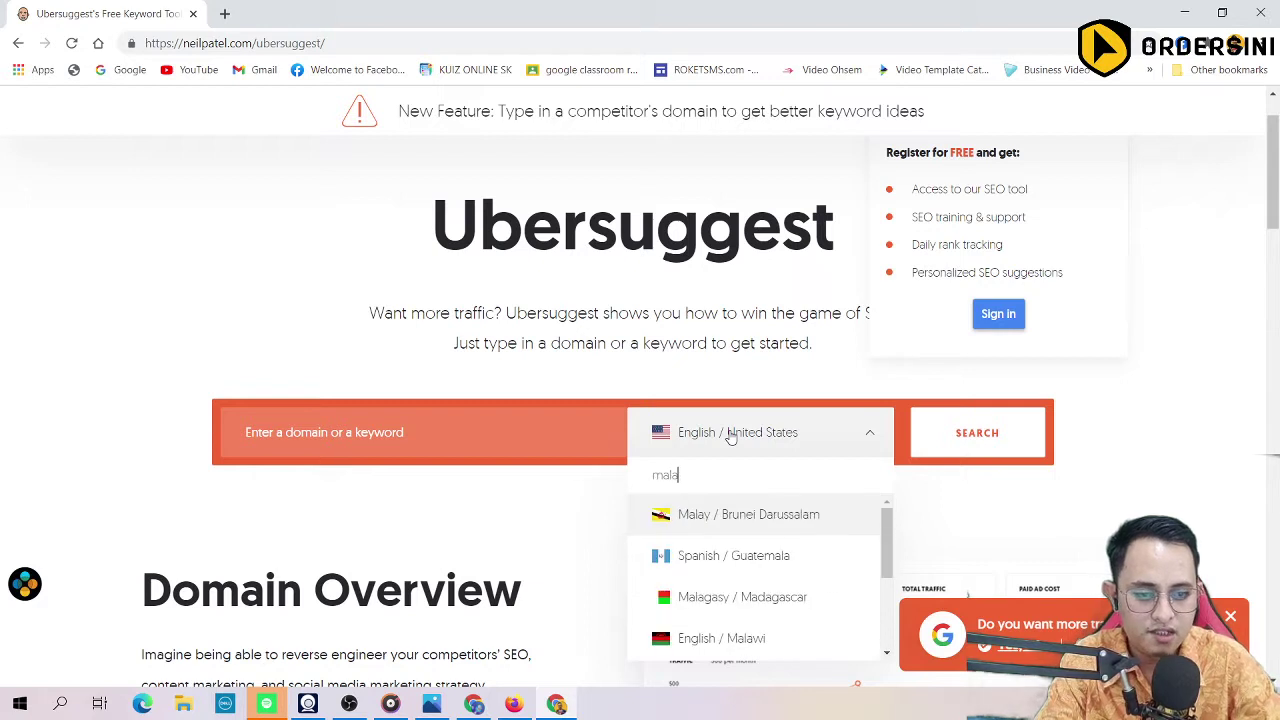
scroll(723, 571, down, 2)
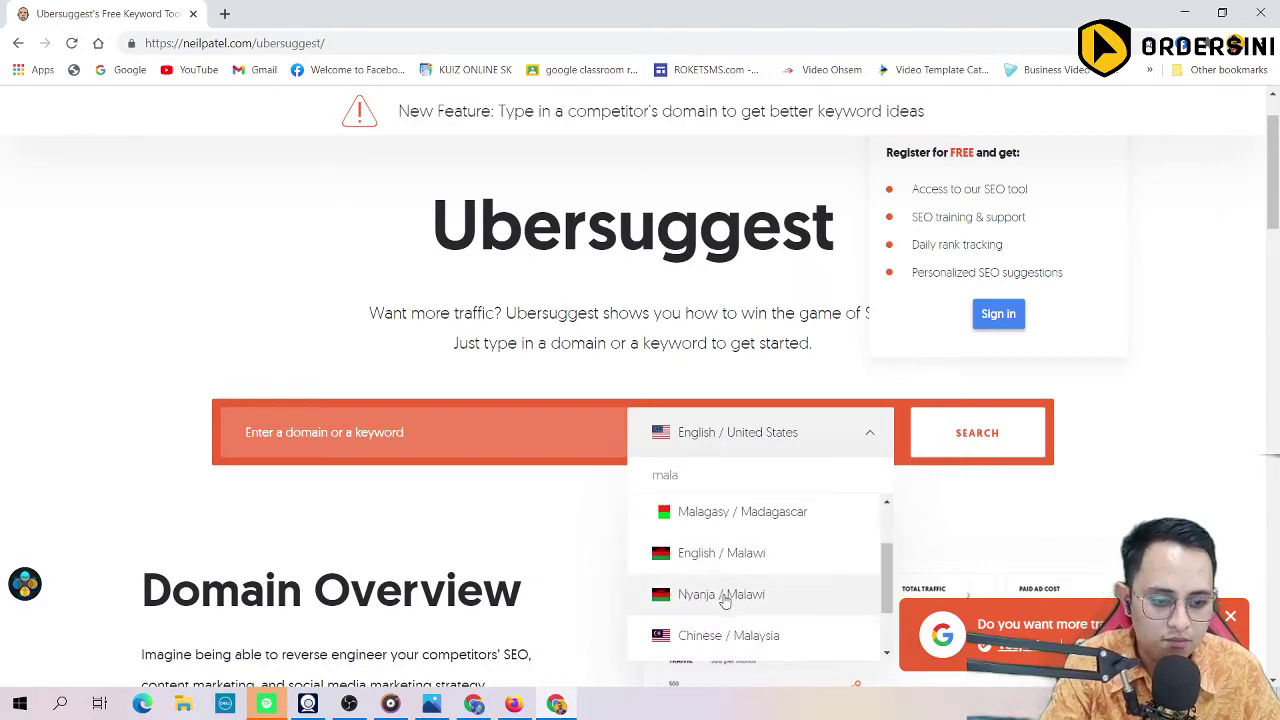
scroll(723, 594, down, 1)
click(720, 640)
click(379, 433)
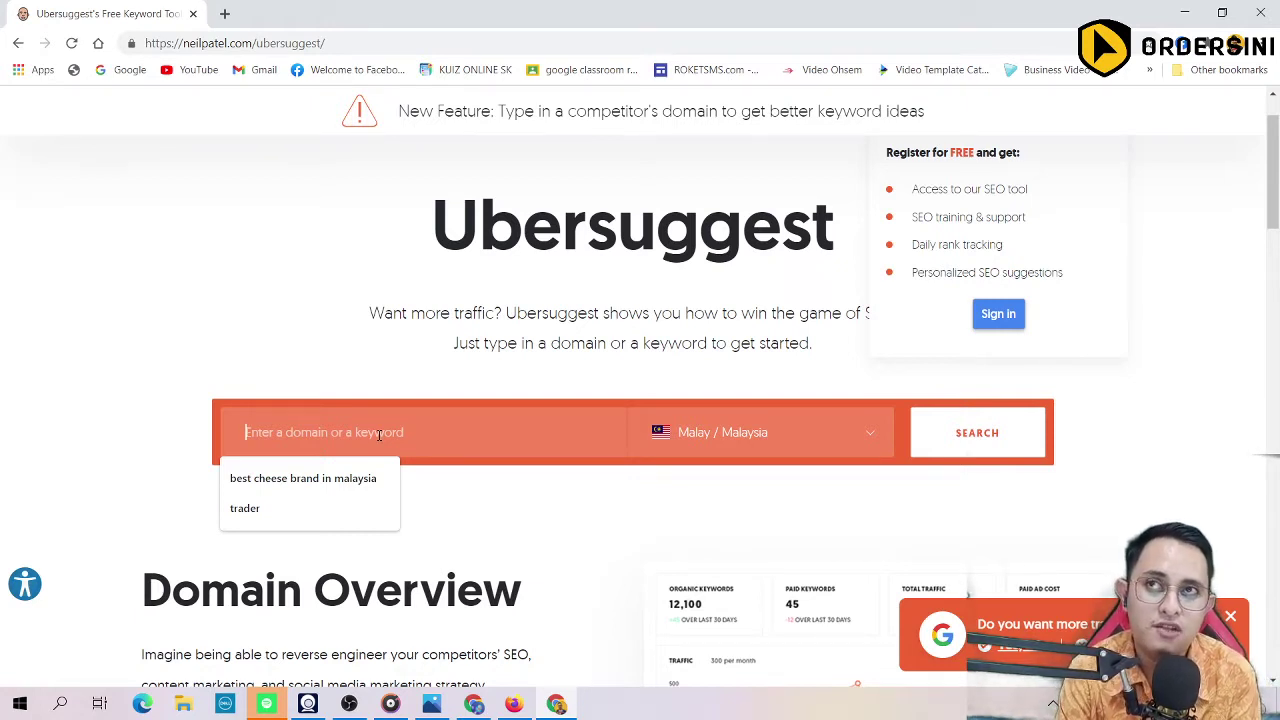
text(sambal)
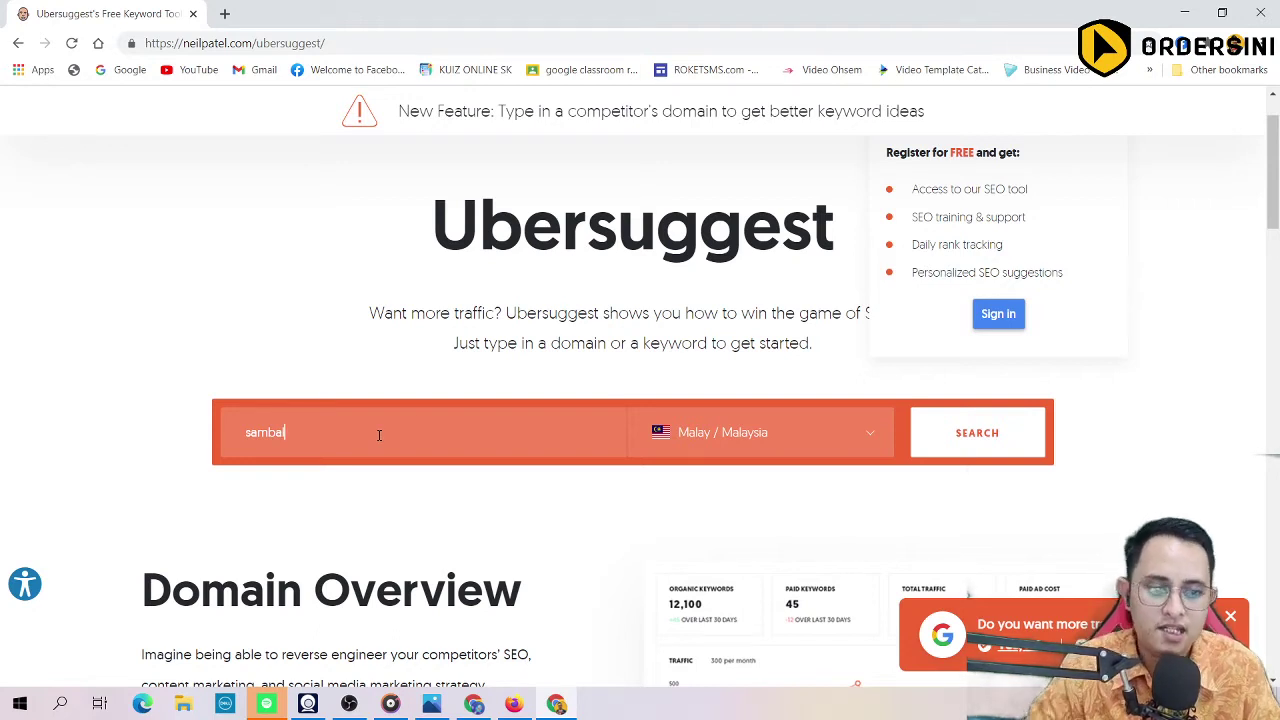
Step: Run the 'sambal' search and scroll past its metrics and volume chart to Keyword Ideas
key(Return)
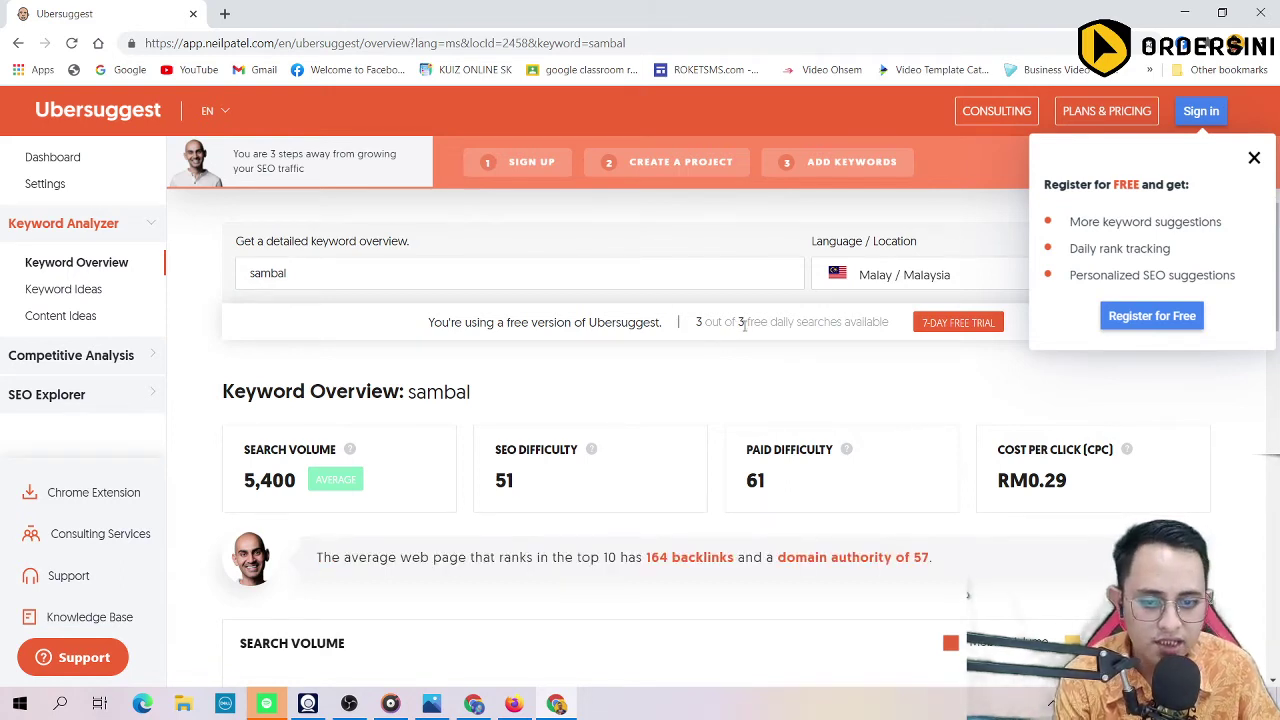
scroll(744, 325, down, 1)
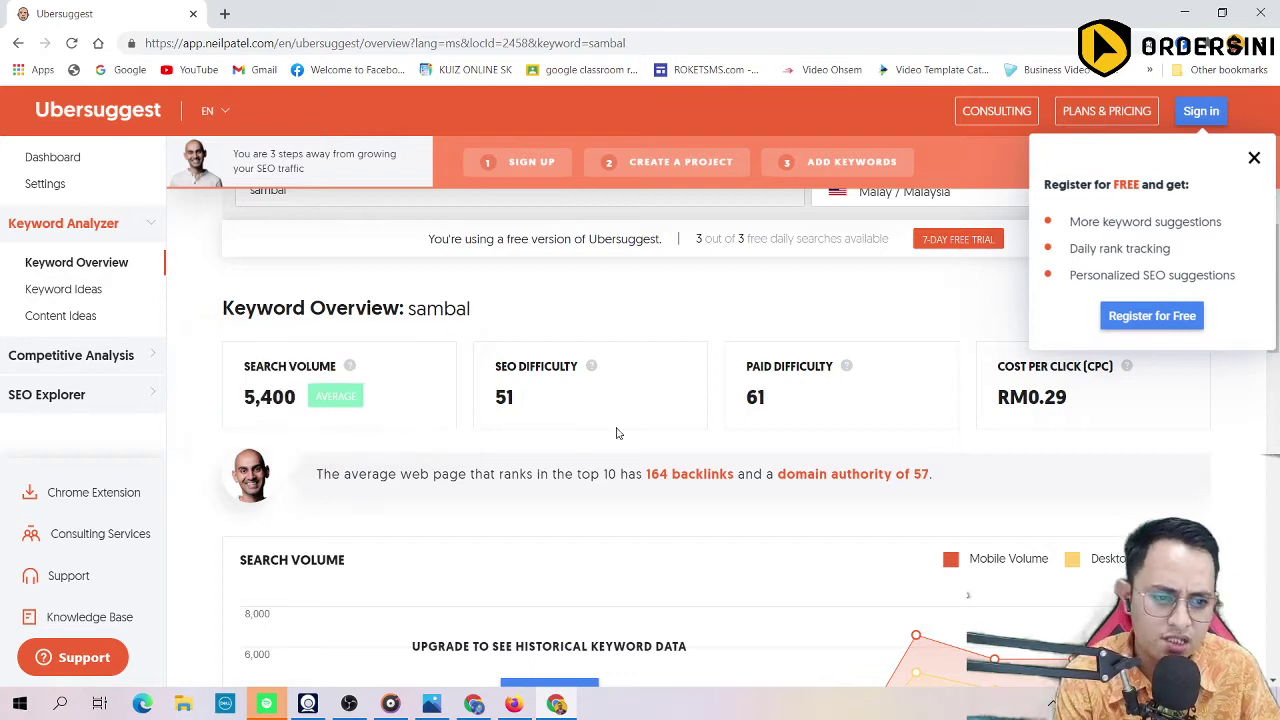
mouse_move(591, 365)
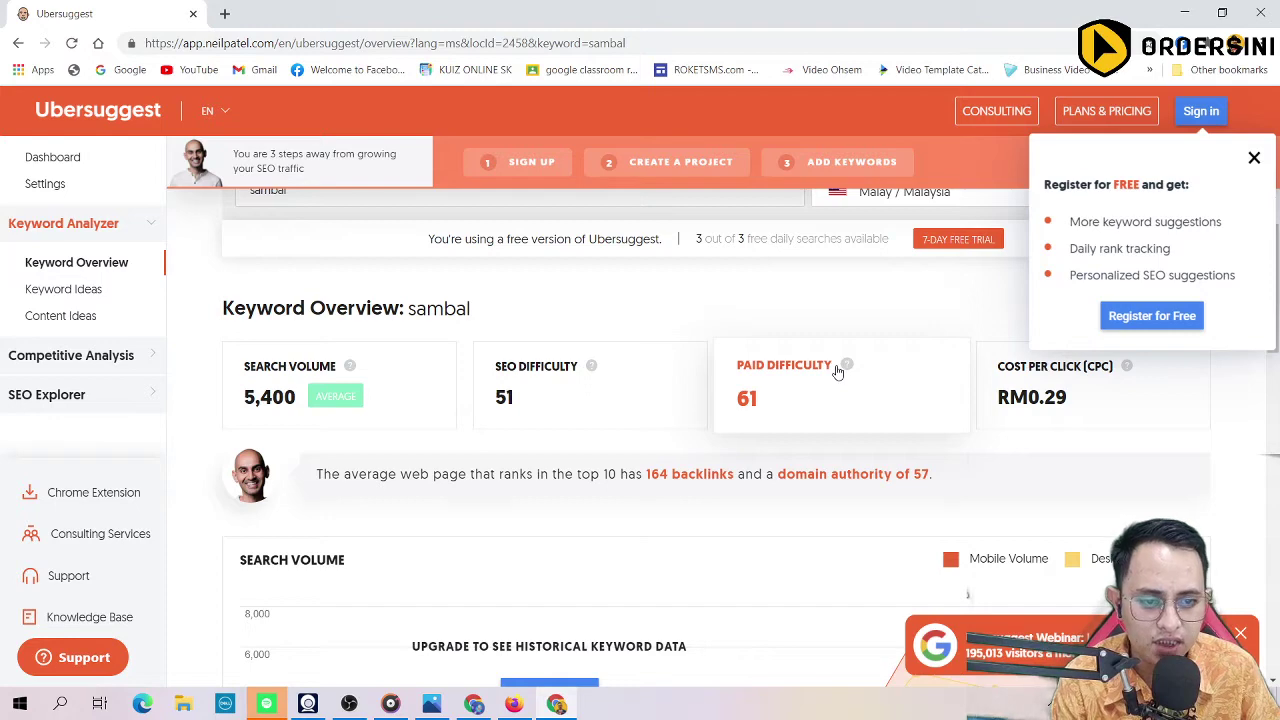
scroll(830, 380, down, 3)
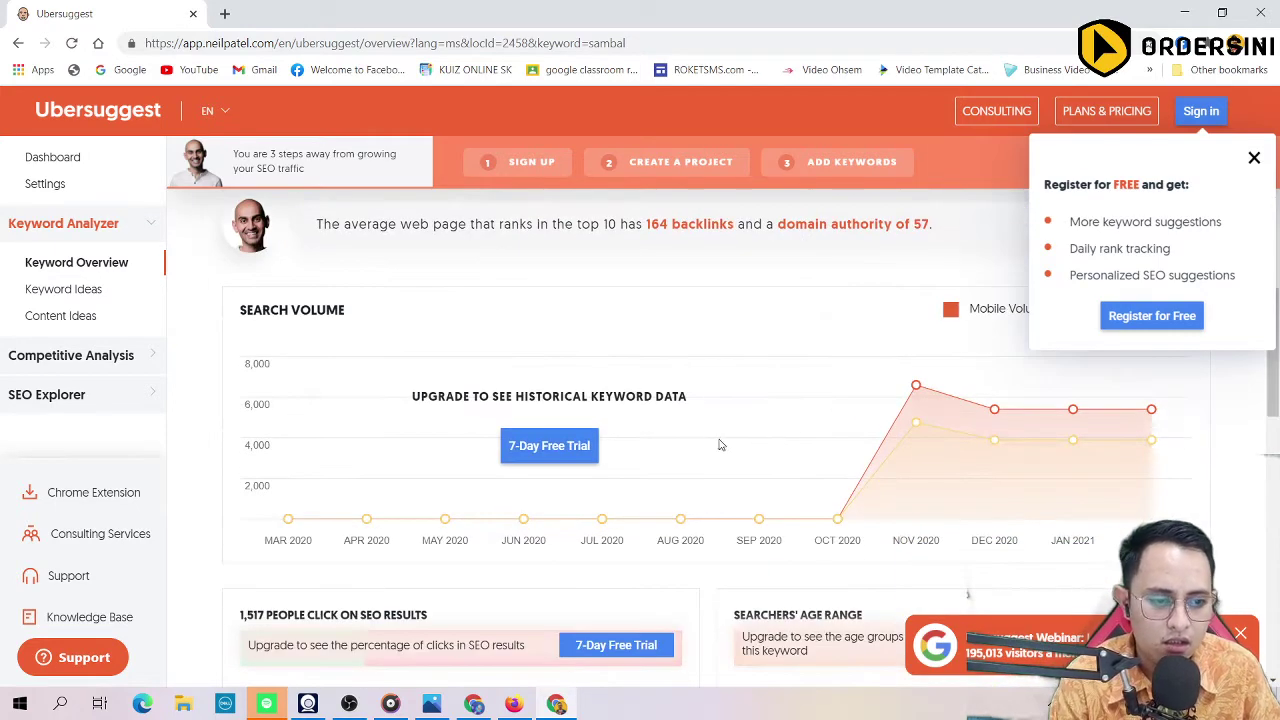
mouse_move(918, 394)
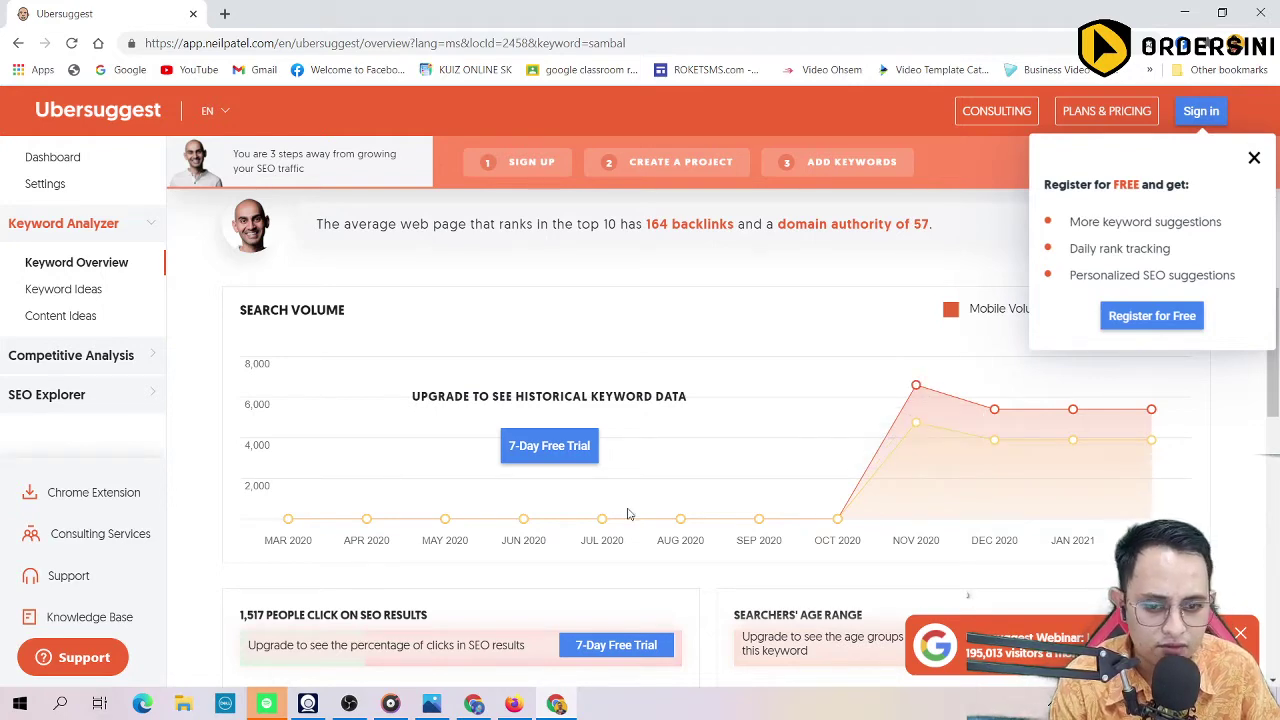
scroll(637, 420, down, 5)
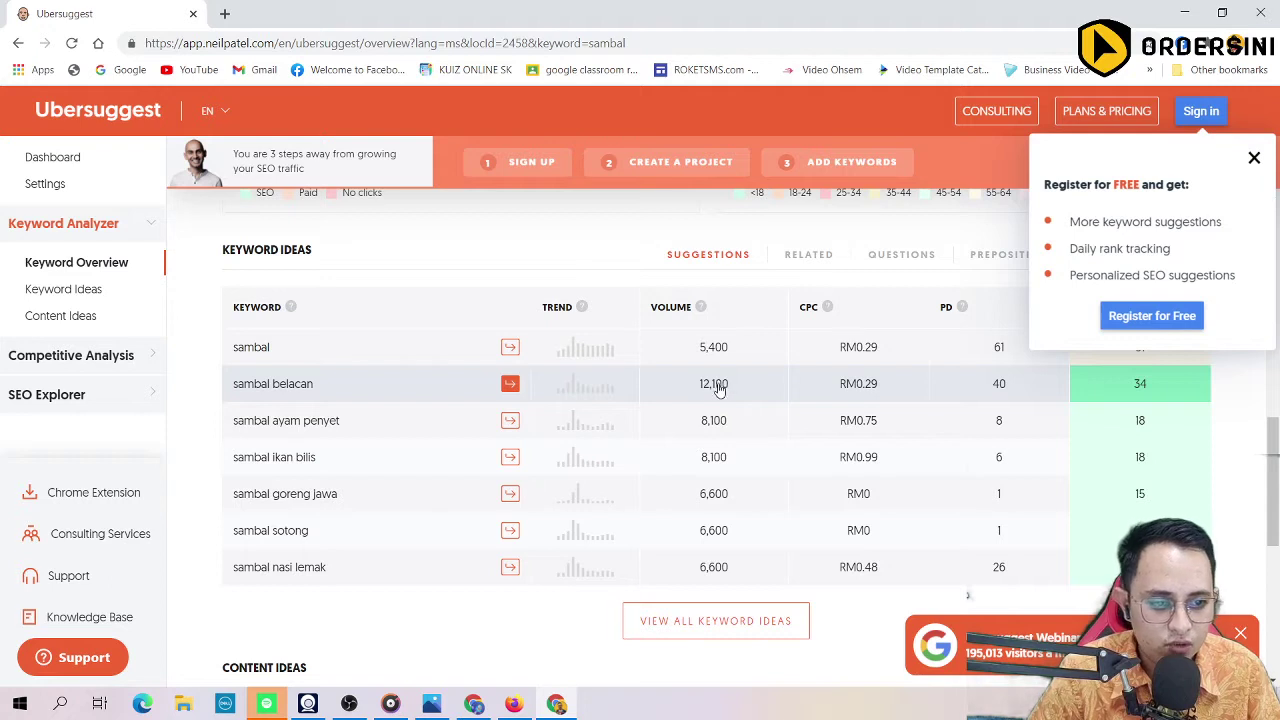
Step: Close the 'Register for FREE' popup to reveal the sambal keyword ideas with the SD column
click(1254, 160)
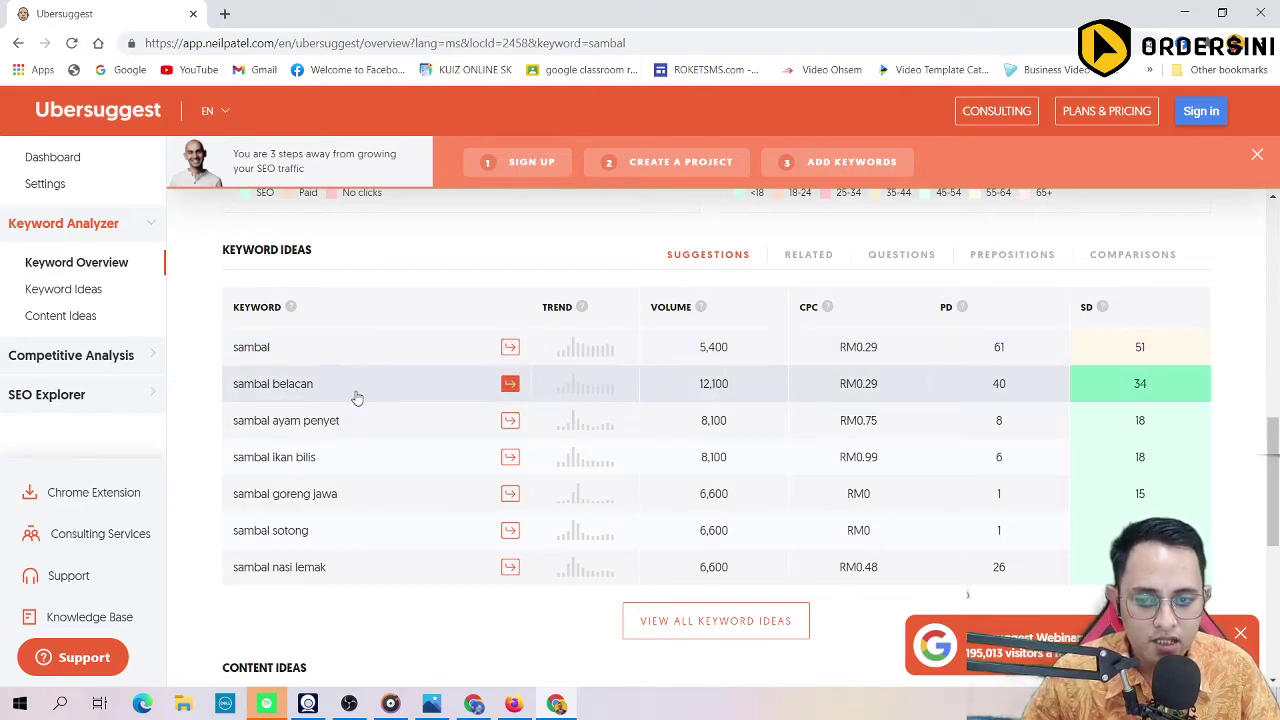
Step: Search 'software wasap' (0 volume, SEO difficulty 17), then replace the keyword with 'whatsapp'
scroll(340, 290, up, 10)
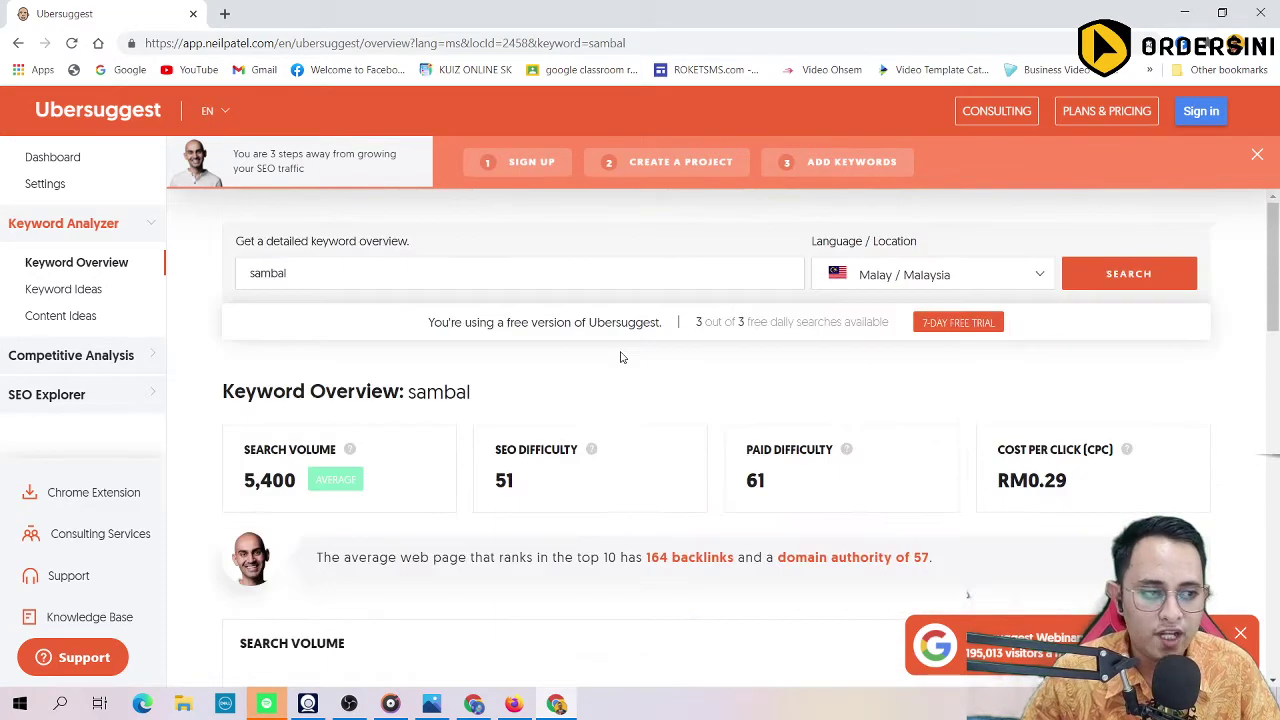
key(BackSpace)
key(BackSpace)
key(BackSpace)
key(BackSpace)
key(BackSpace)
key(BackSpace)
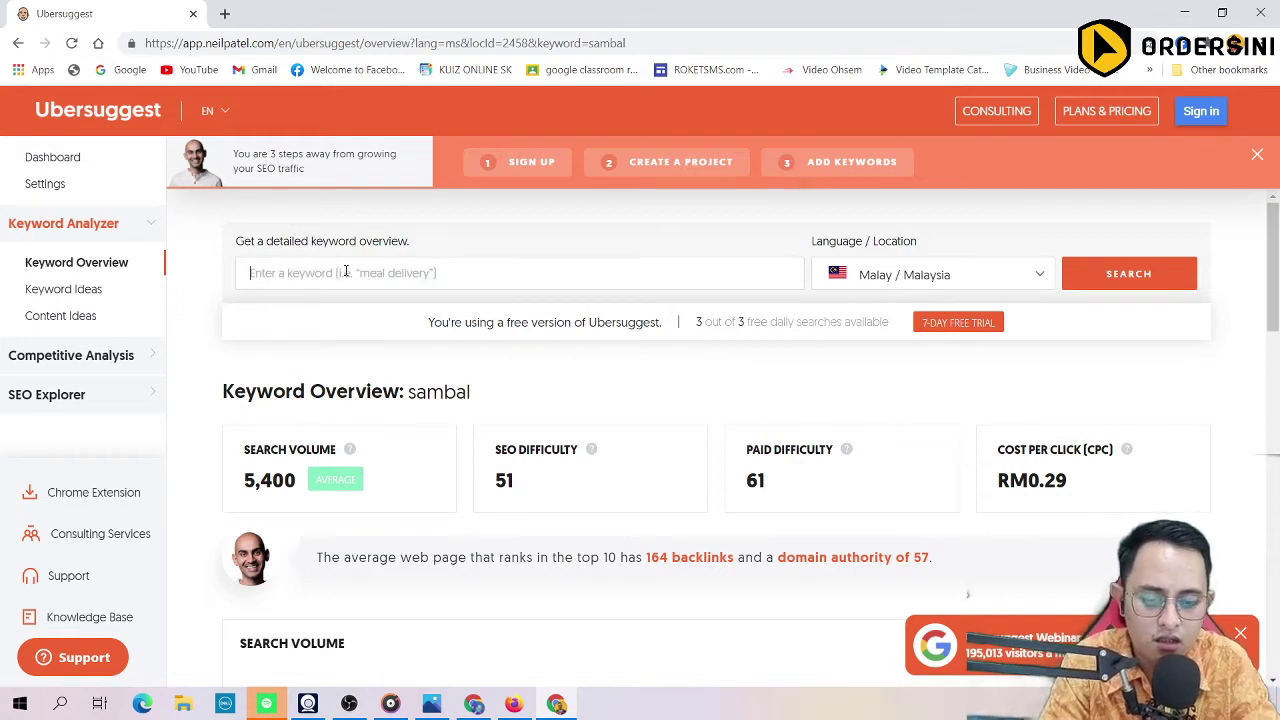
text(softwar)
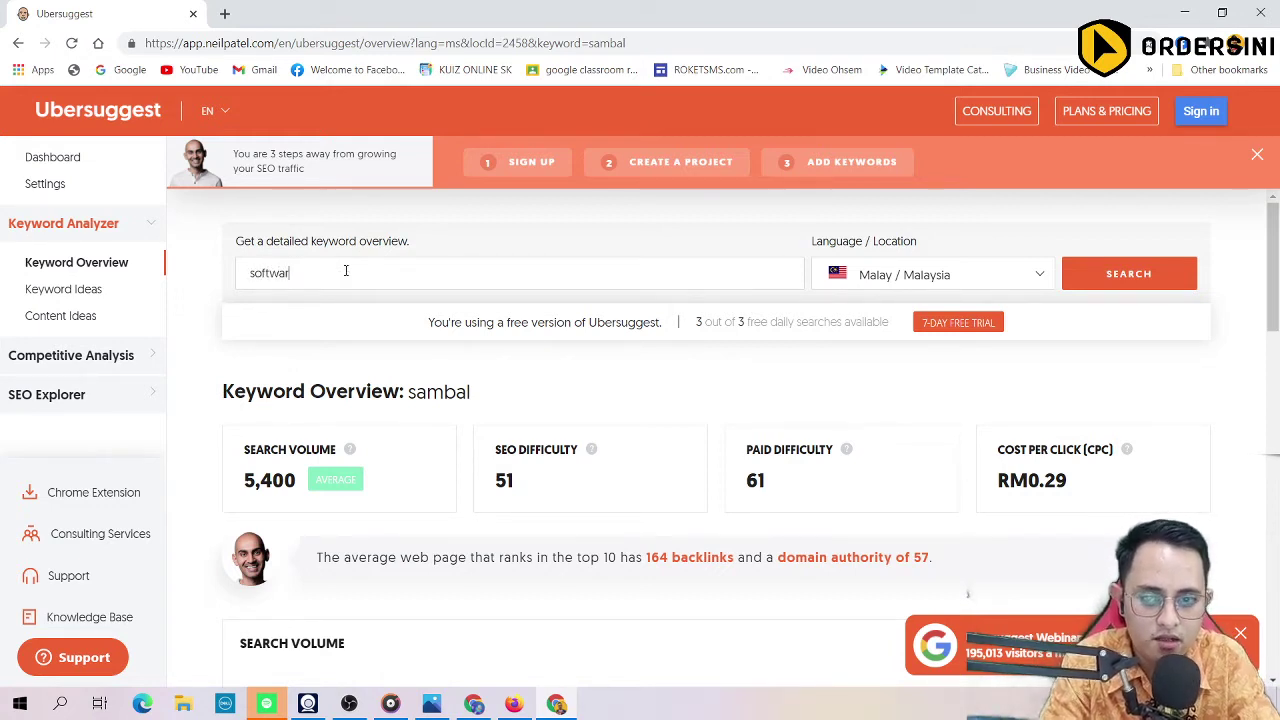
text(e what)
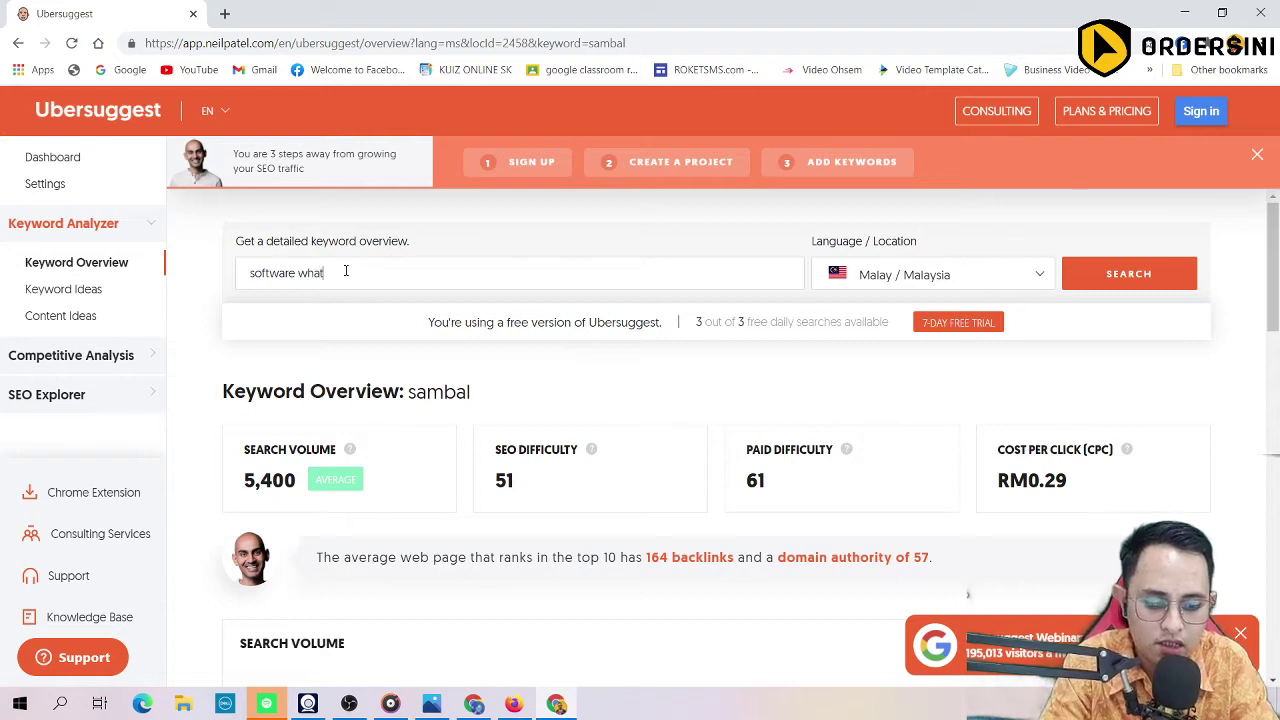
key(BackSpace)
key(BackSpace)
key(BackSpace)
text(asap)
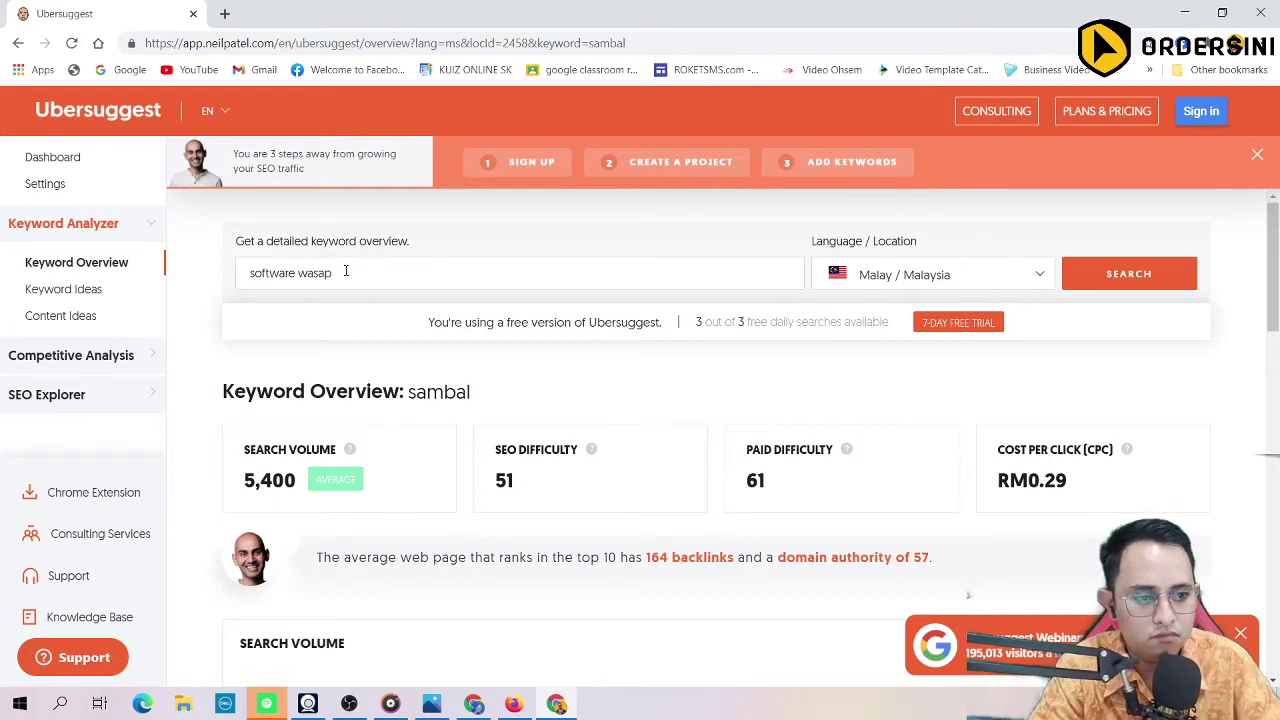
click(1100, 273)
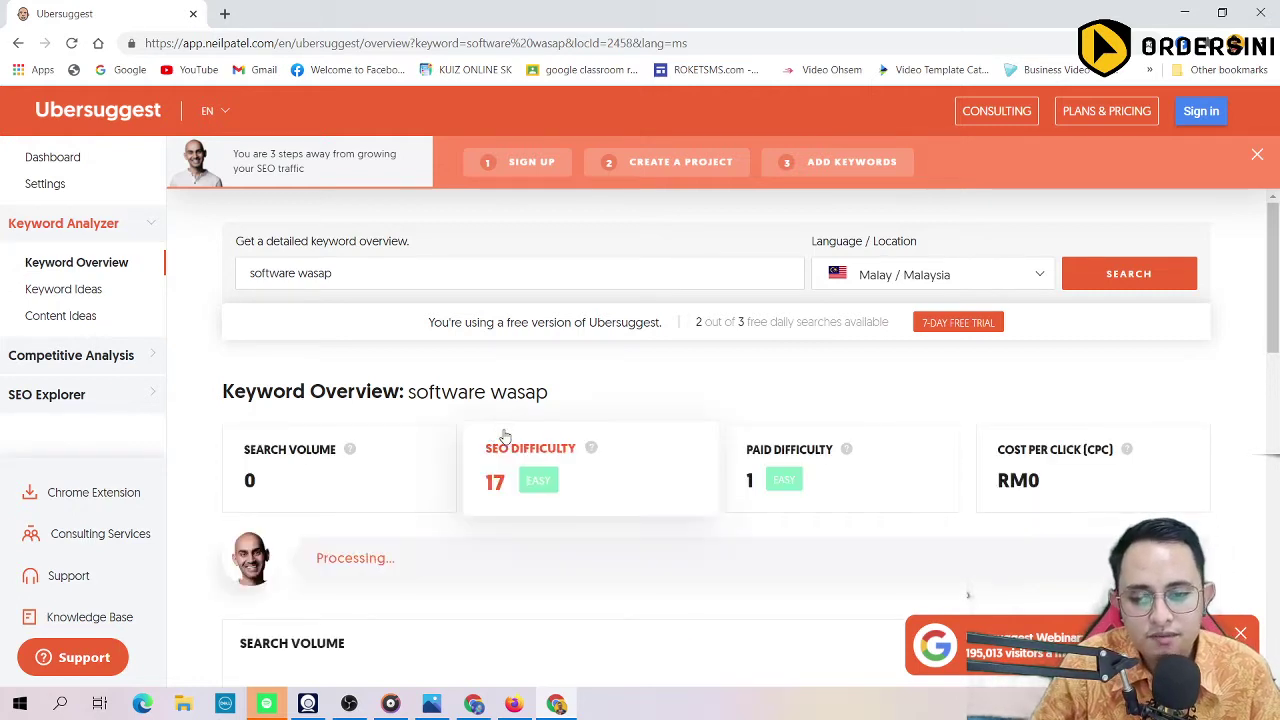
mouse_move(350, 448)
scroll(383, 478, down, 3)
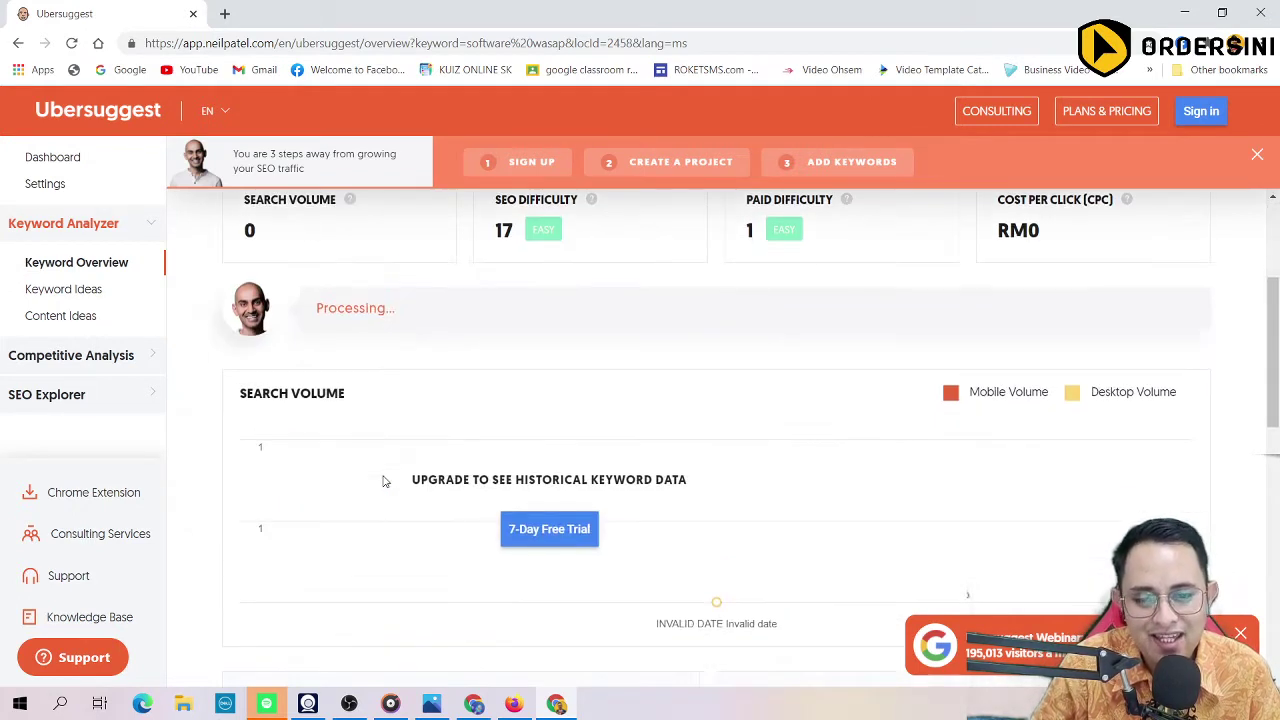
scroll(420, 454, up, 3)
drag(358, 288, 202, 264)
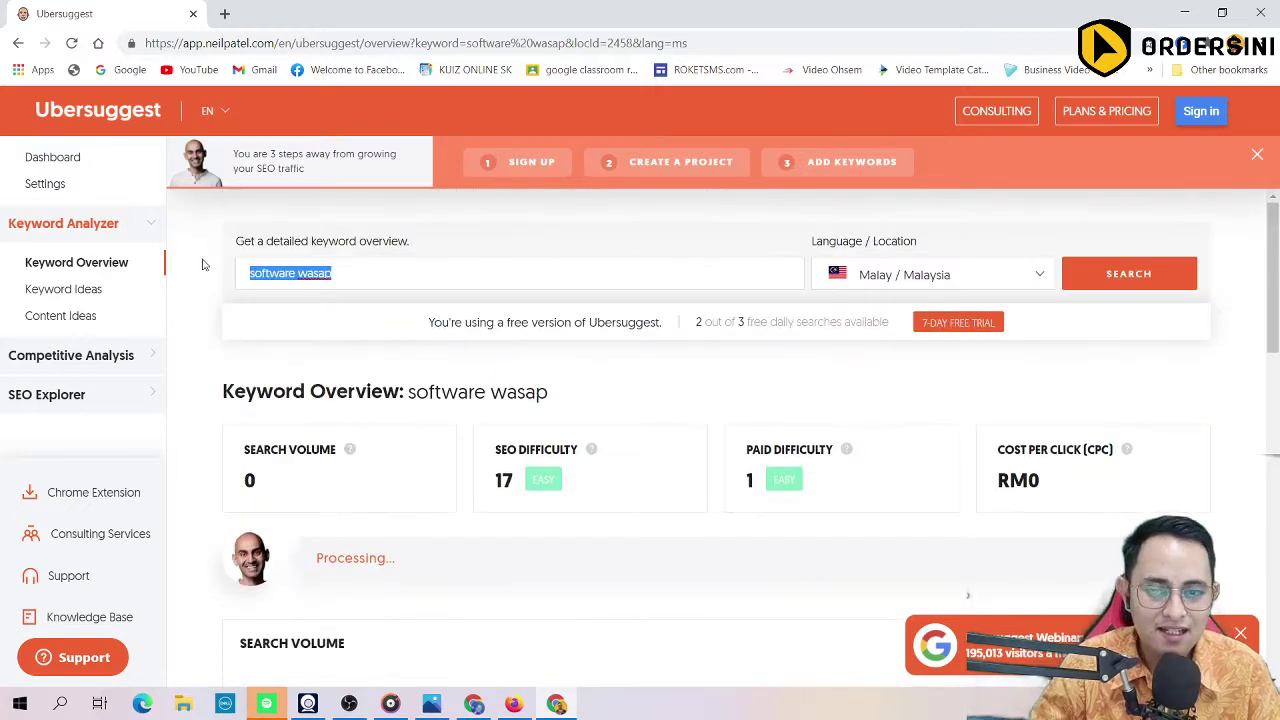
text(wht)
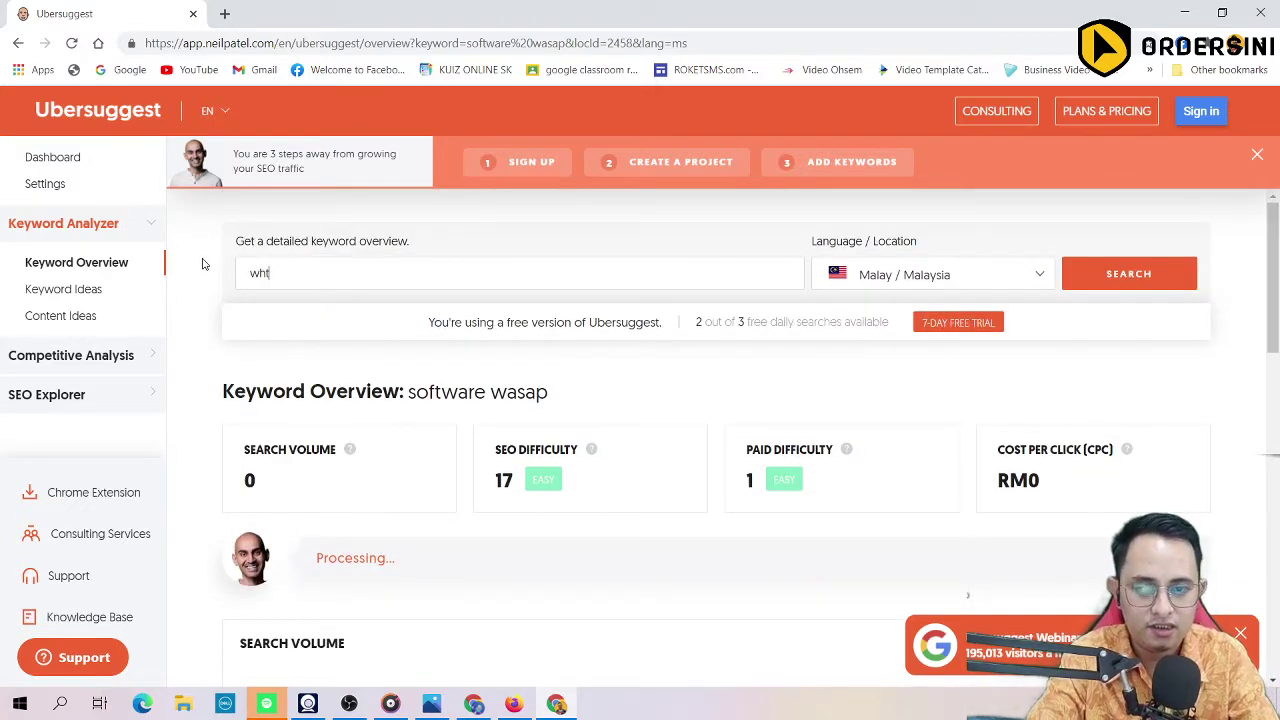
text(atsapp)
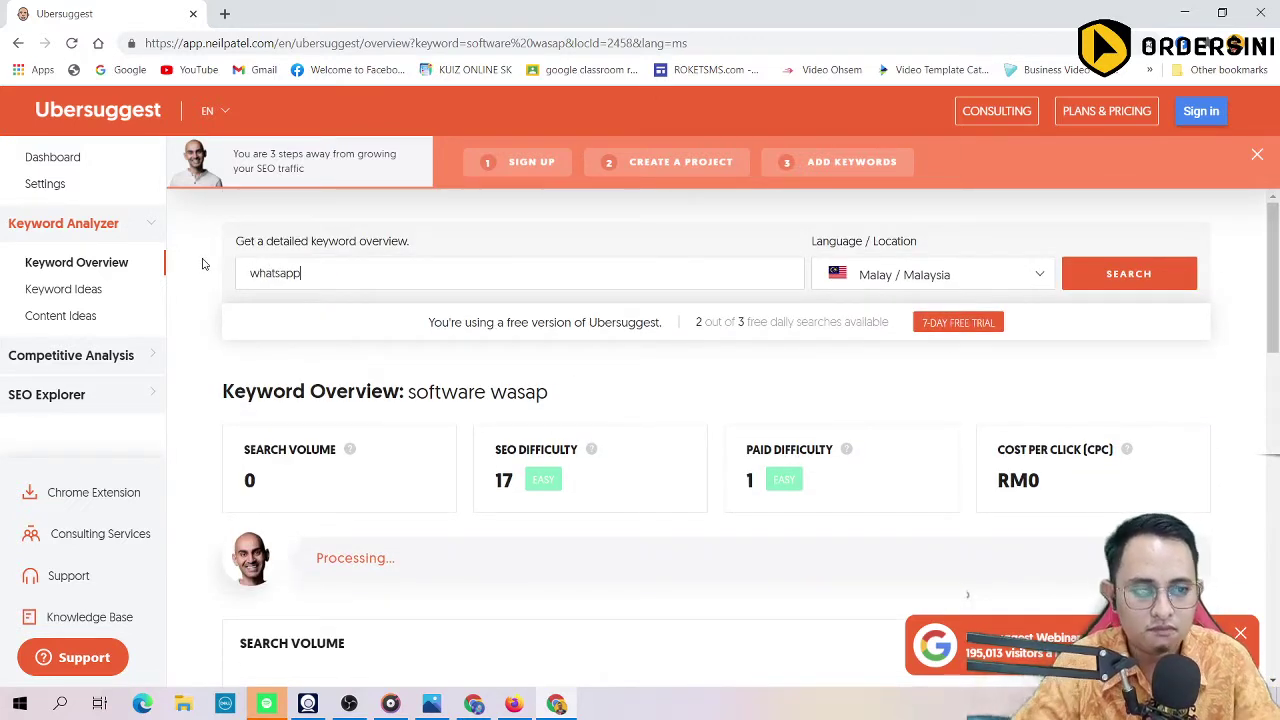
Step: Run the 'whatsapp' search and scroll to its keyword ideas, led by whatsapp web download (9,900)
click(1129, 274)
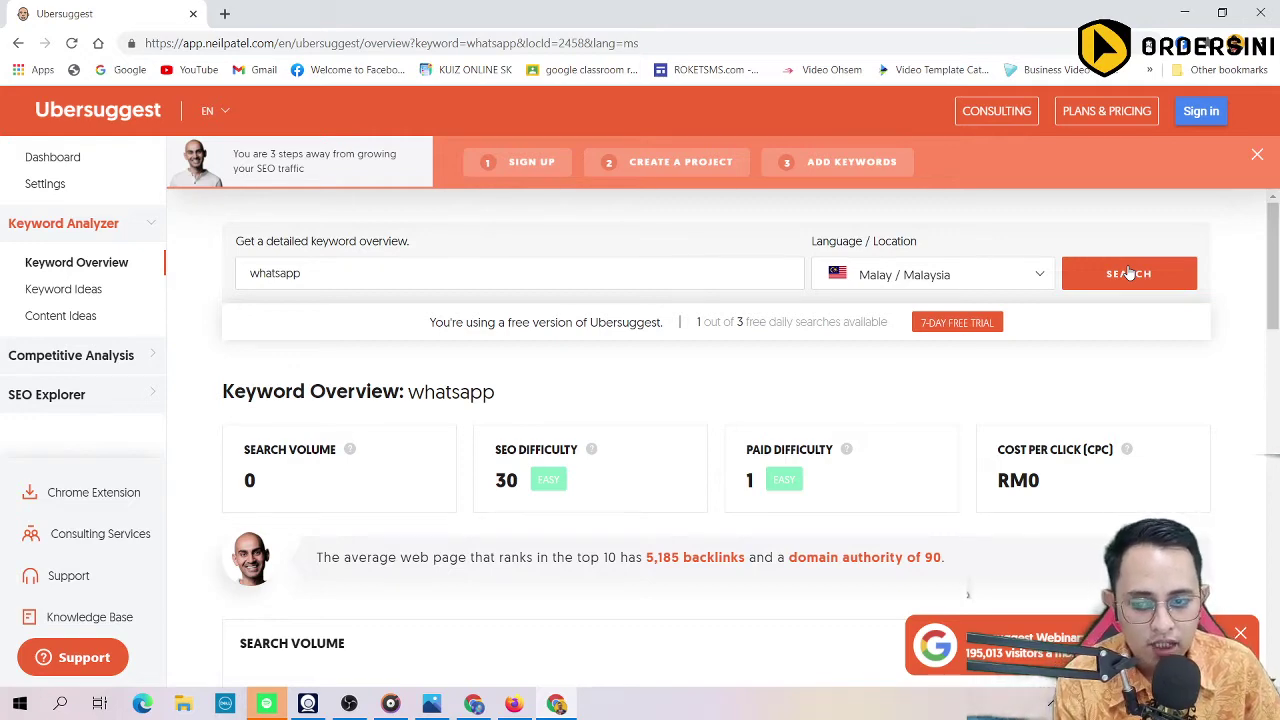
scroll(500, 437, down, 3)
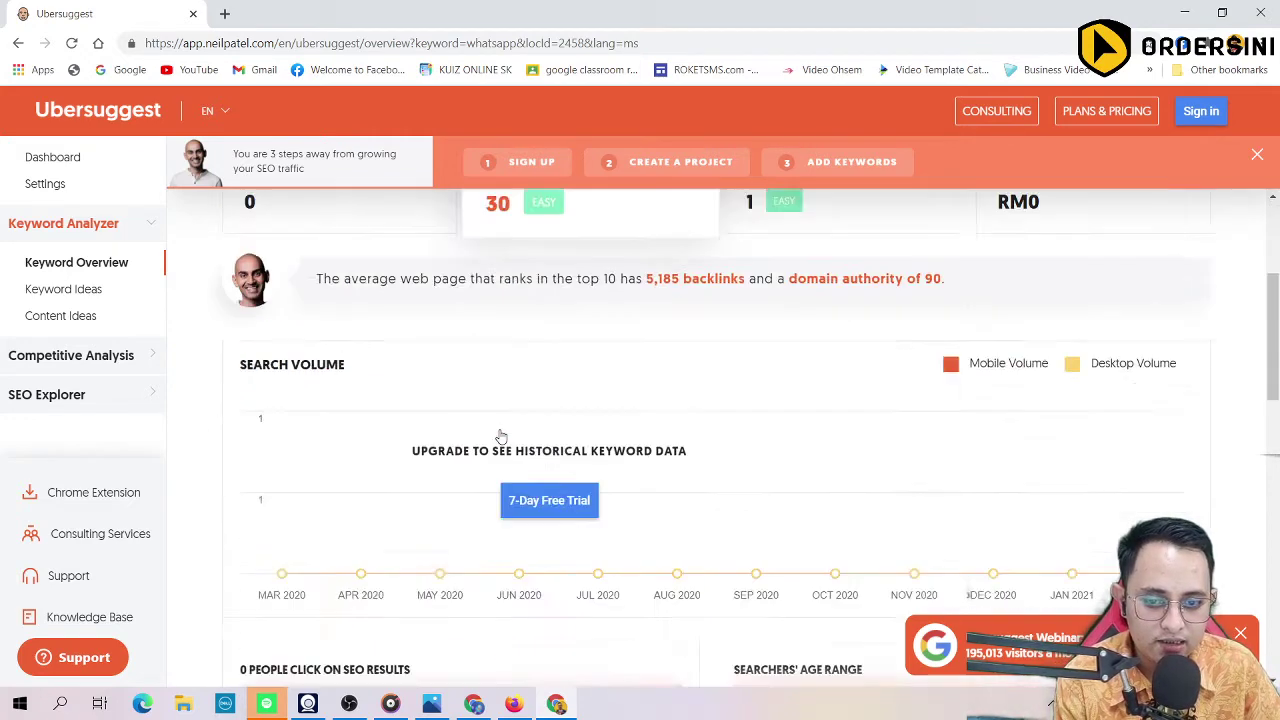
scroll(501, 437, down, 1)
scroll(500, 435, down, 3)
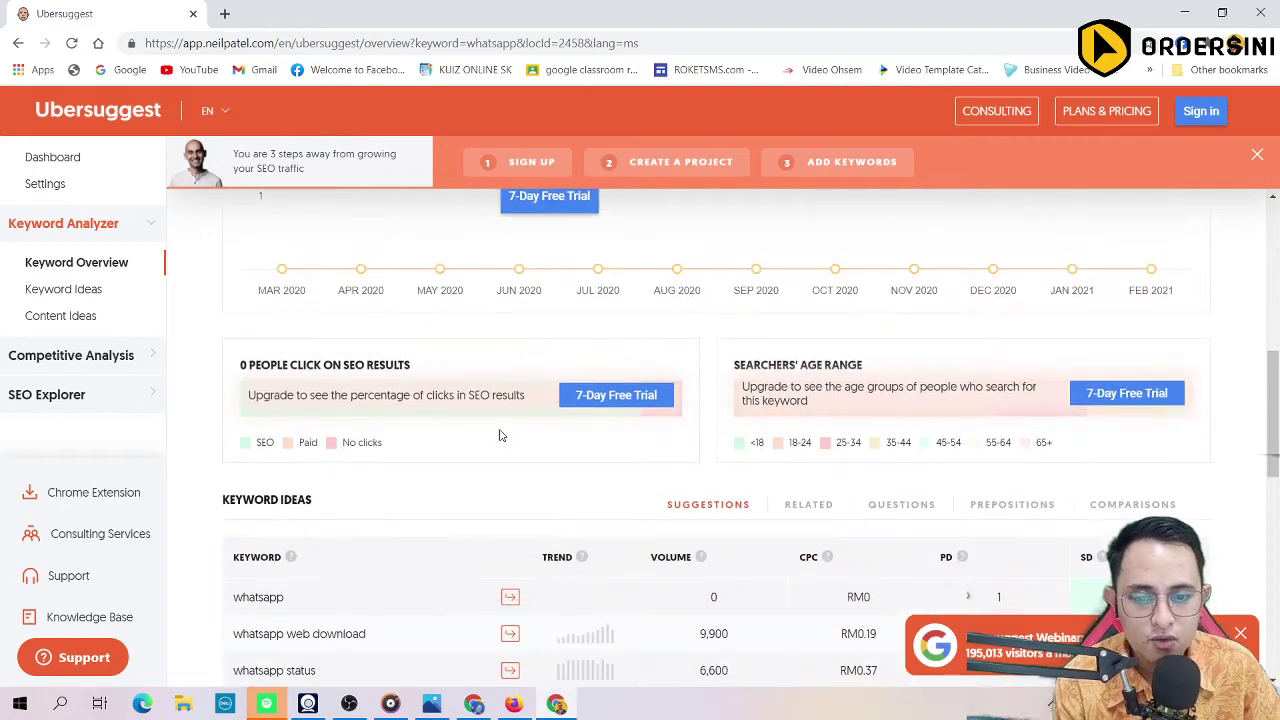
scroll(500, 435, down, 1)
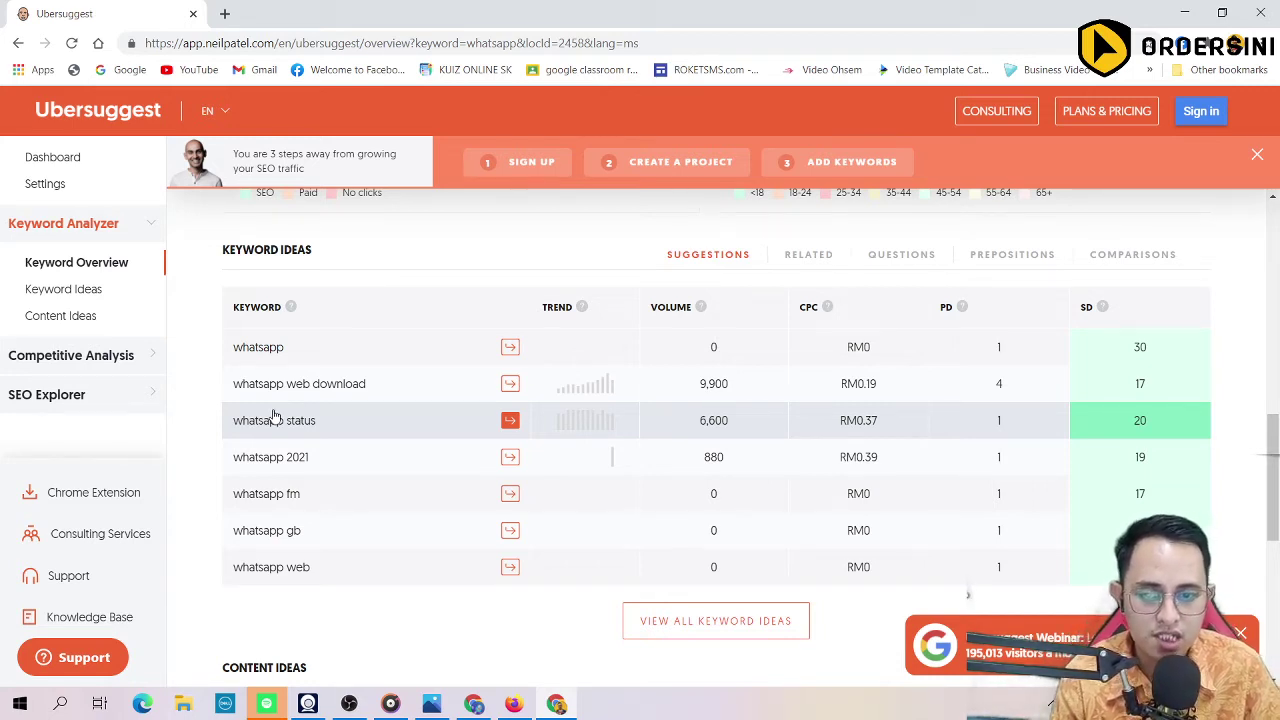
scroll(275, 418, up, 3)
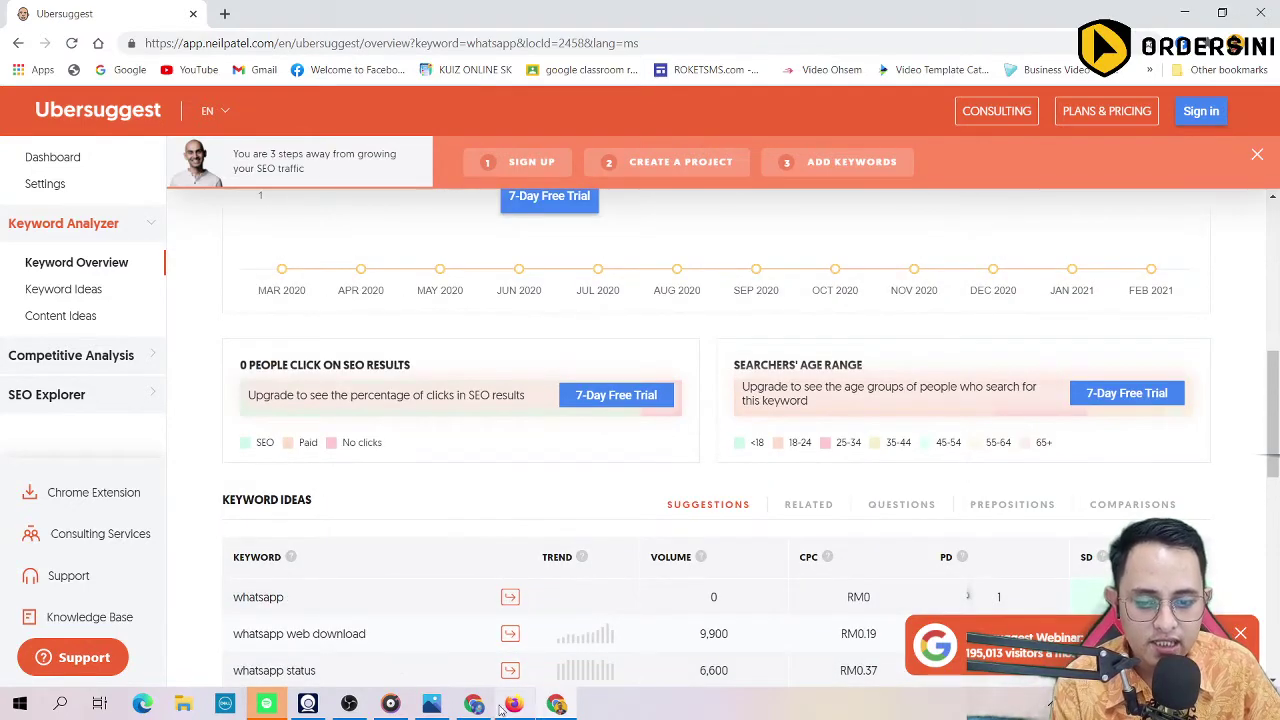
Step: Return to the keyword themes page and remove the spiderpodium keyword theme
click(474, 704)
click(767, 13)
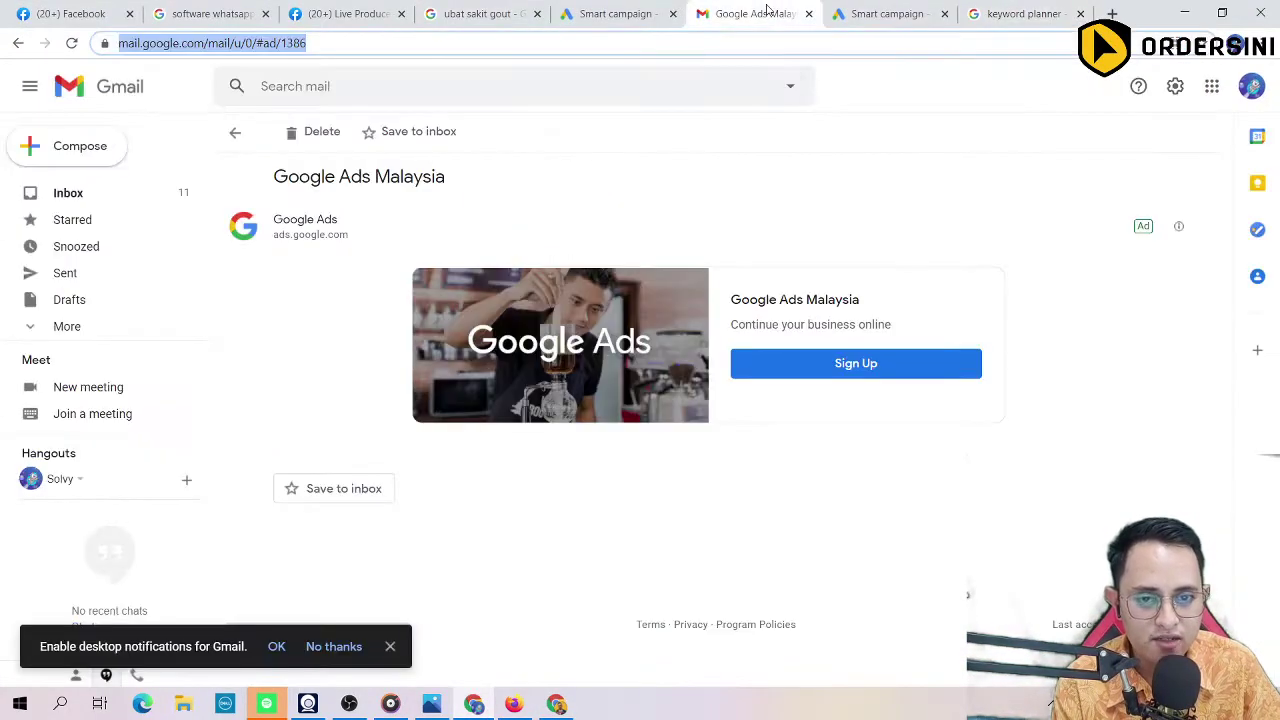
click(891, 12)
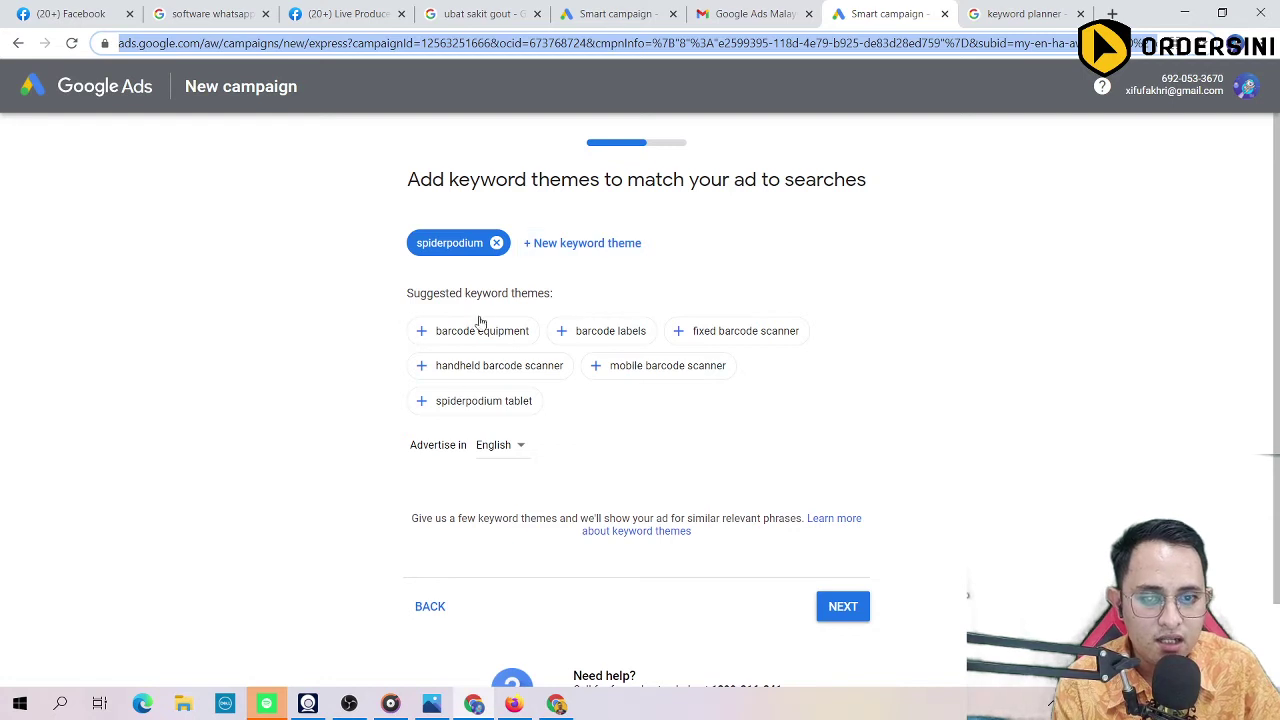
drag(407, 179, 861, 201)
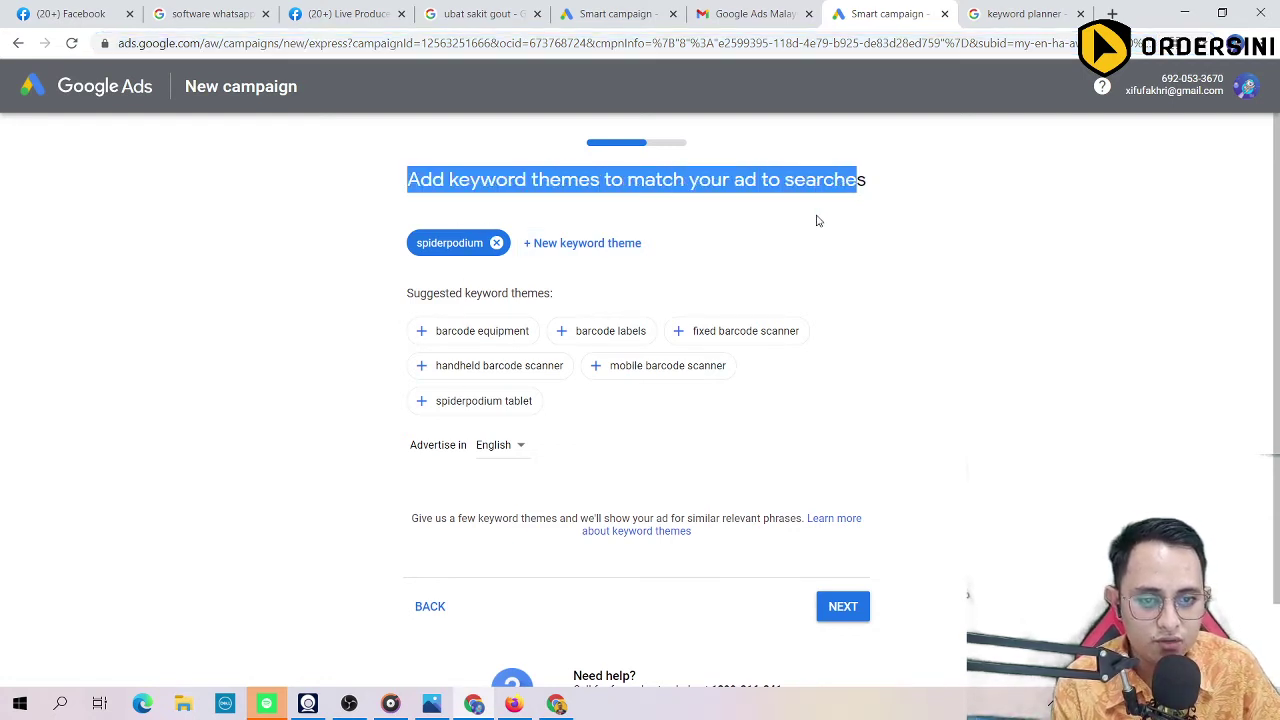
click(496, 245)
Step: Add 'whatsapp software', 'whatsapp software download' and 'whatsapp pc download' as keyword themes
click(496, 254)
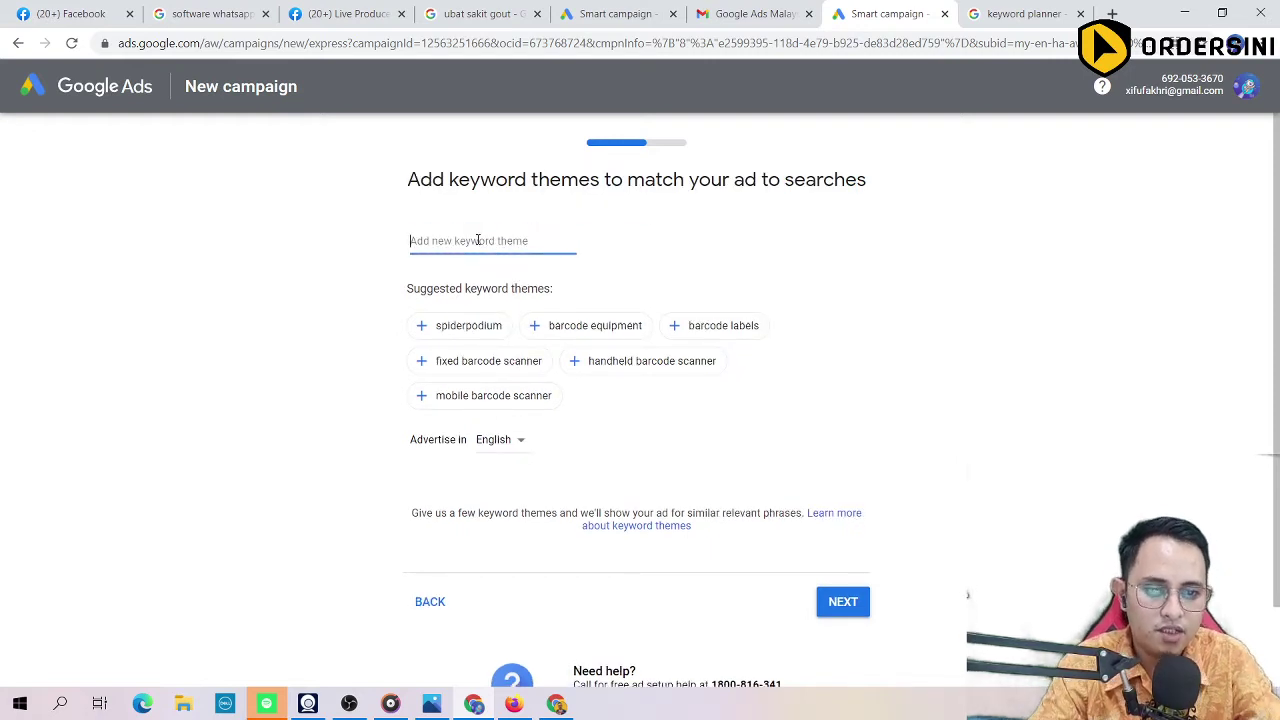
text(whatsapp software)
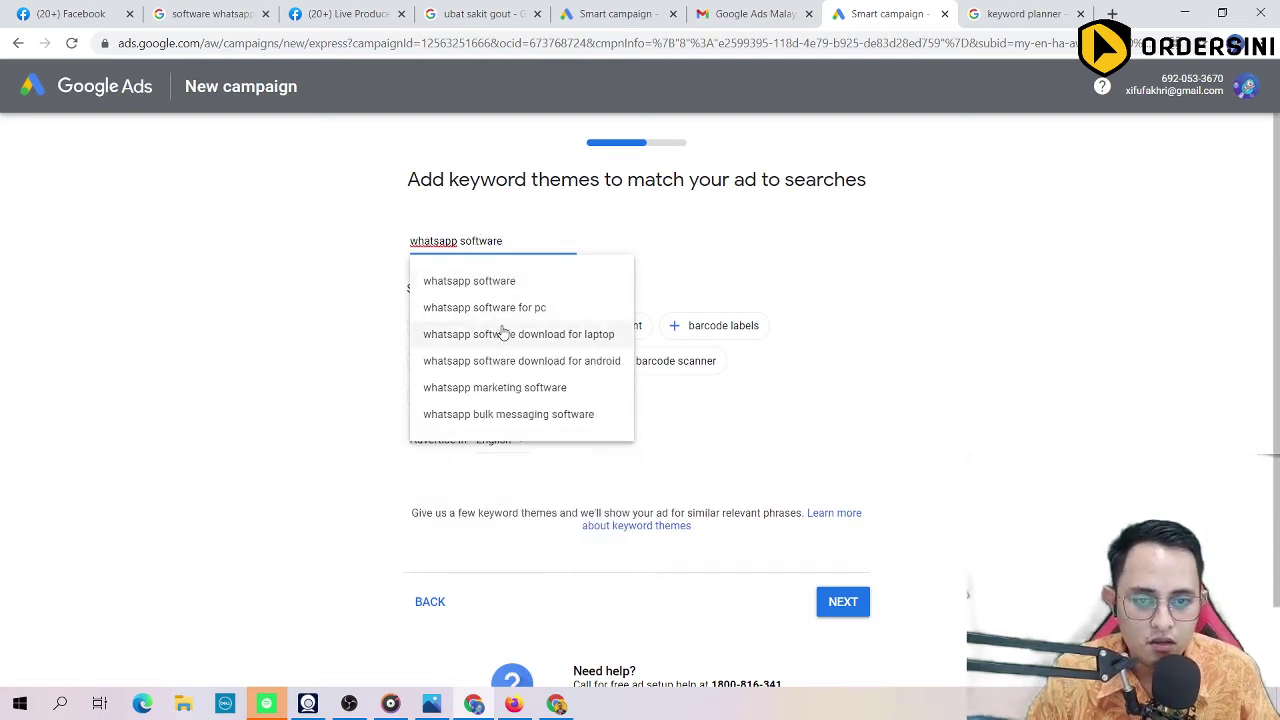
click(480, 281)
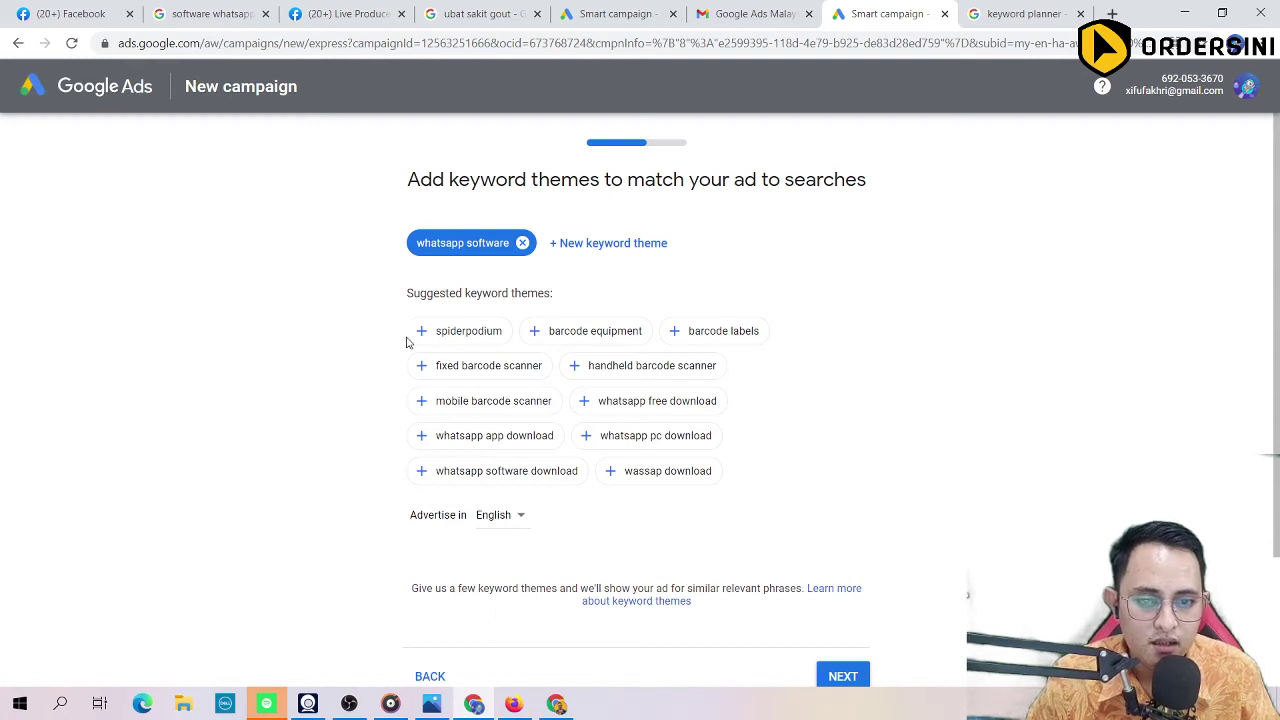
drag(404, 293, 560, 298)
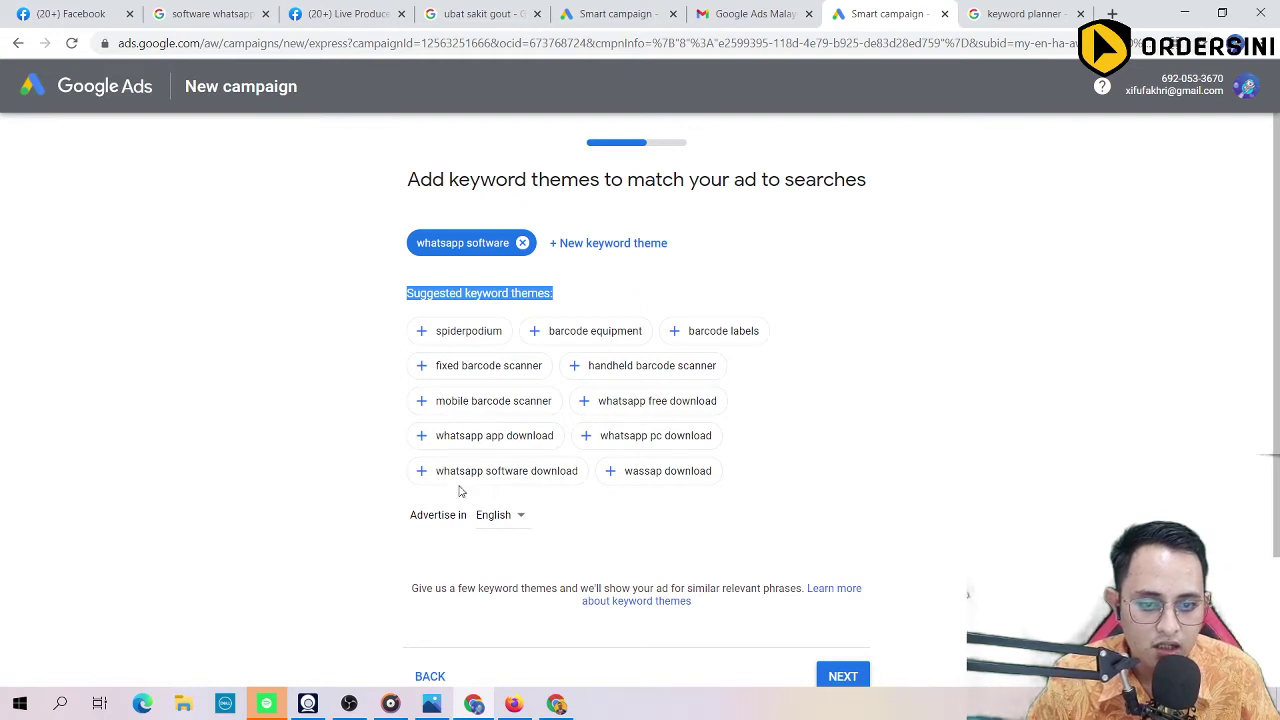
click(422, 472)
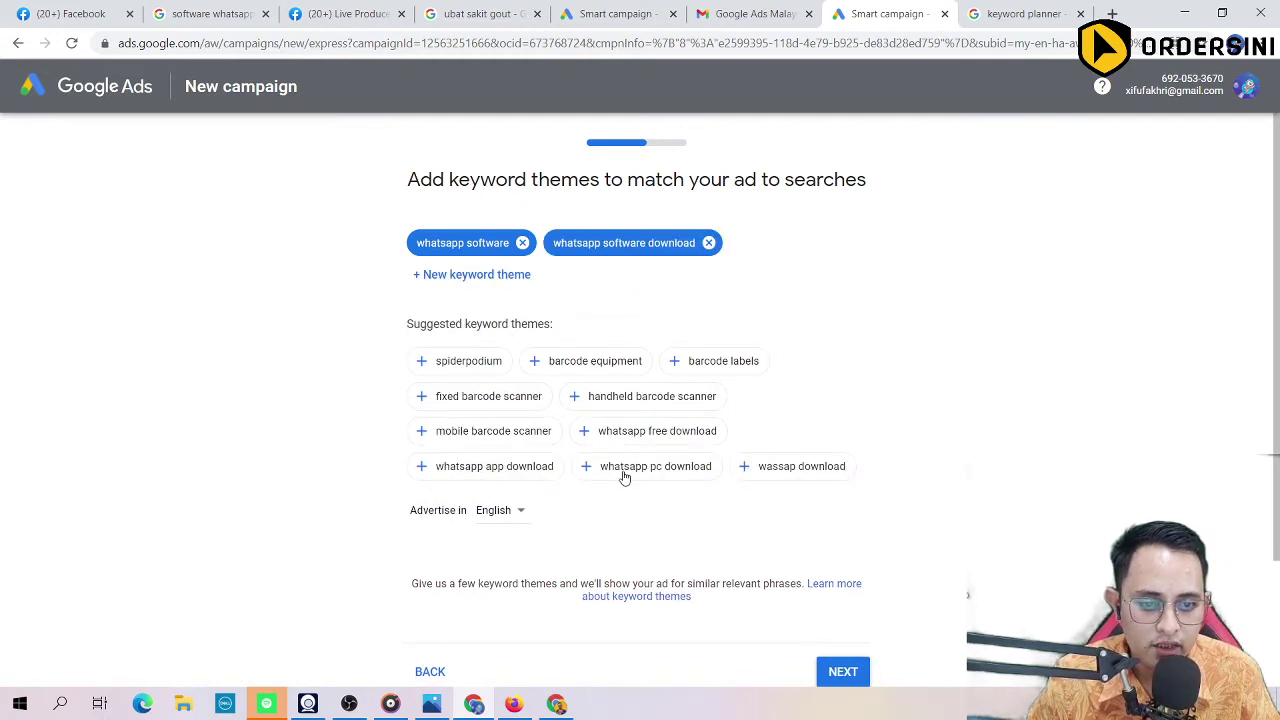
click(666, 472)
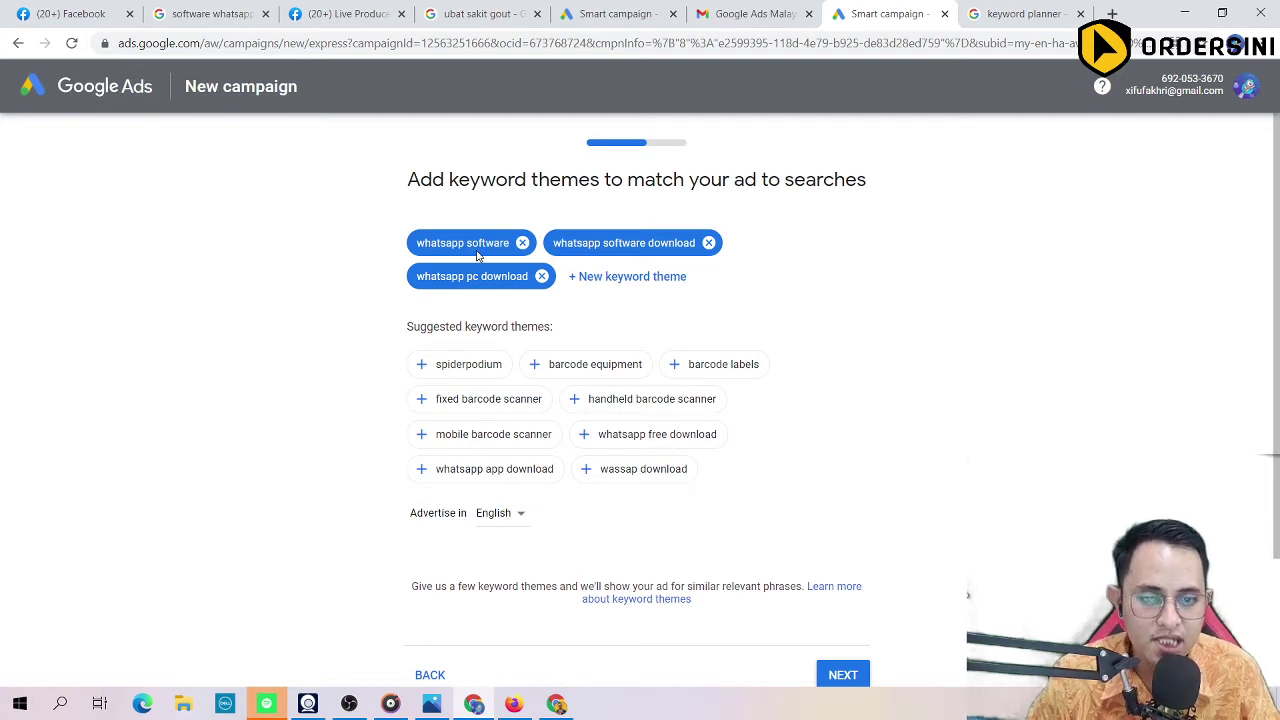
scroll(595, 383, down, 2)
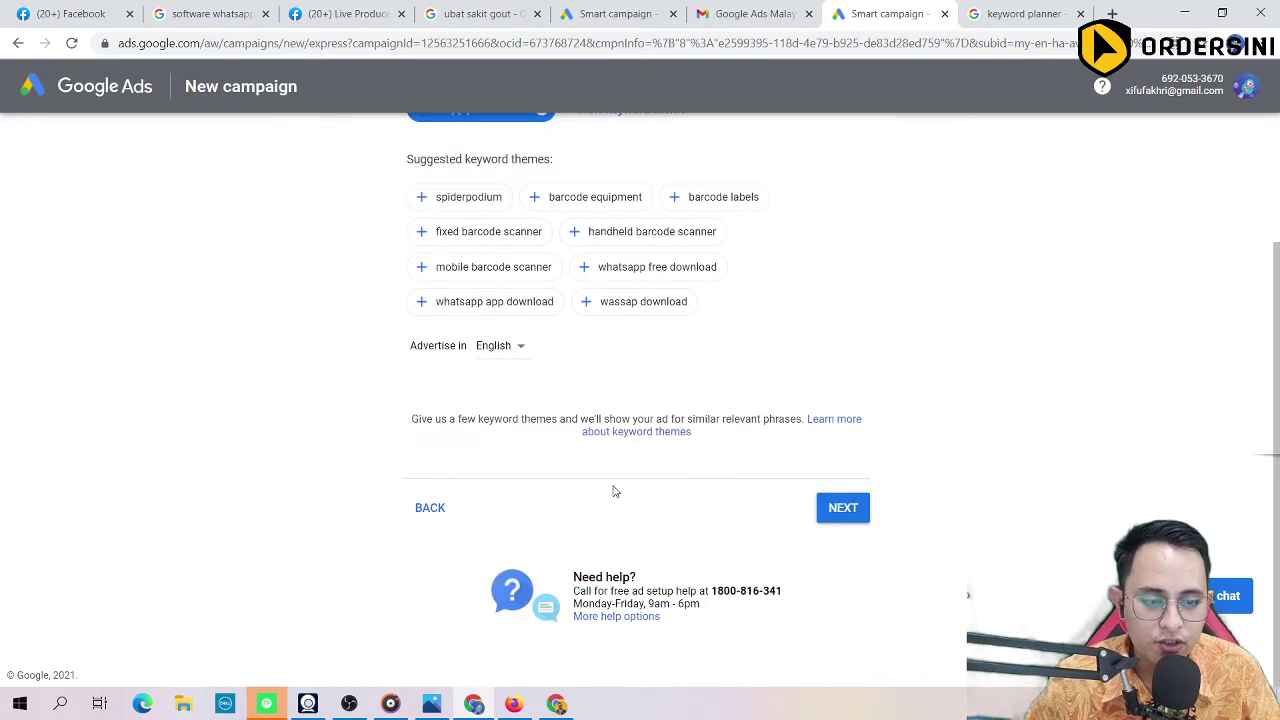
Step: Continue from keyword themes to the locations step, which currently targets Malaysia
click(843, 508)
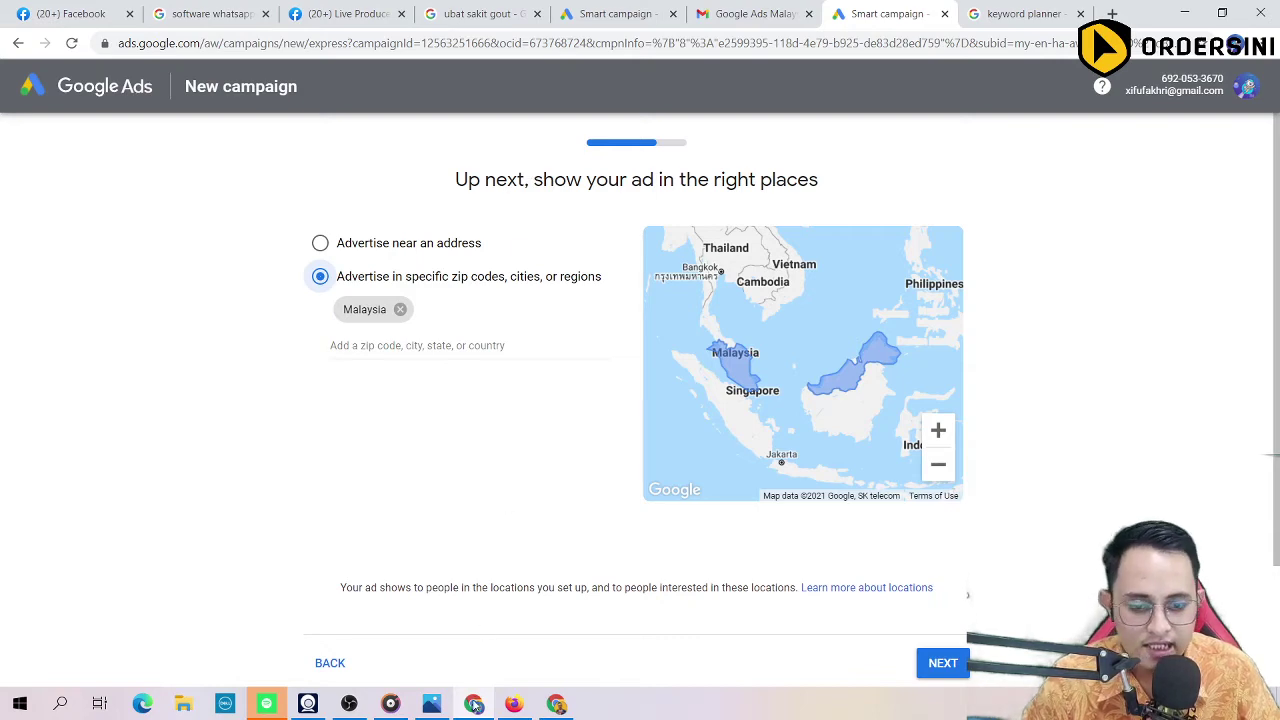
click(474, 706)
Step: In a new tab, leave Facebook Ads Manager for the Google Ads account overview
click(293, 46)
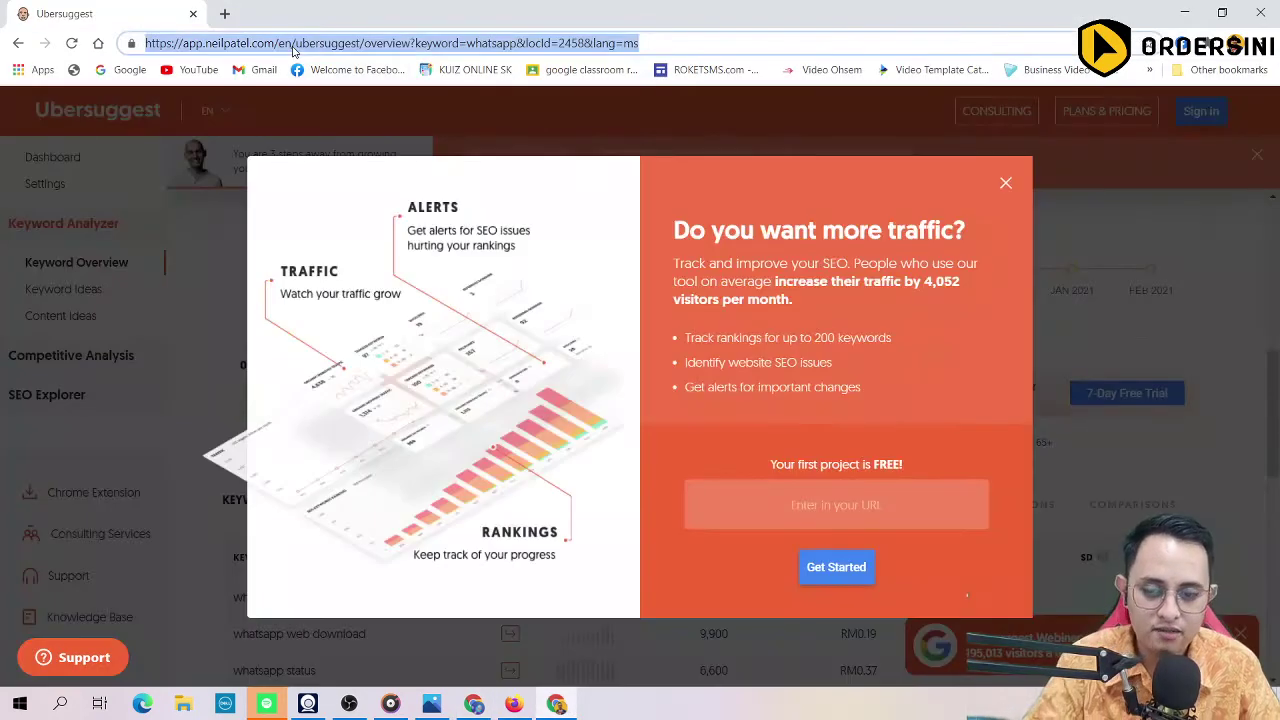
key(ctrl+t)
text(ads)
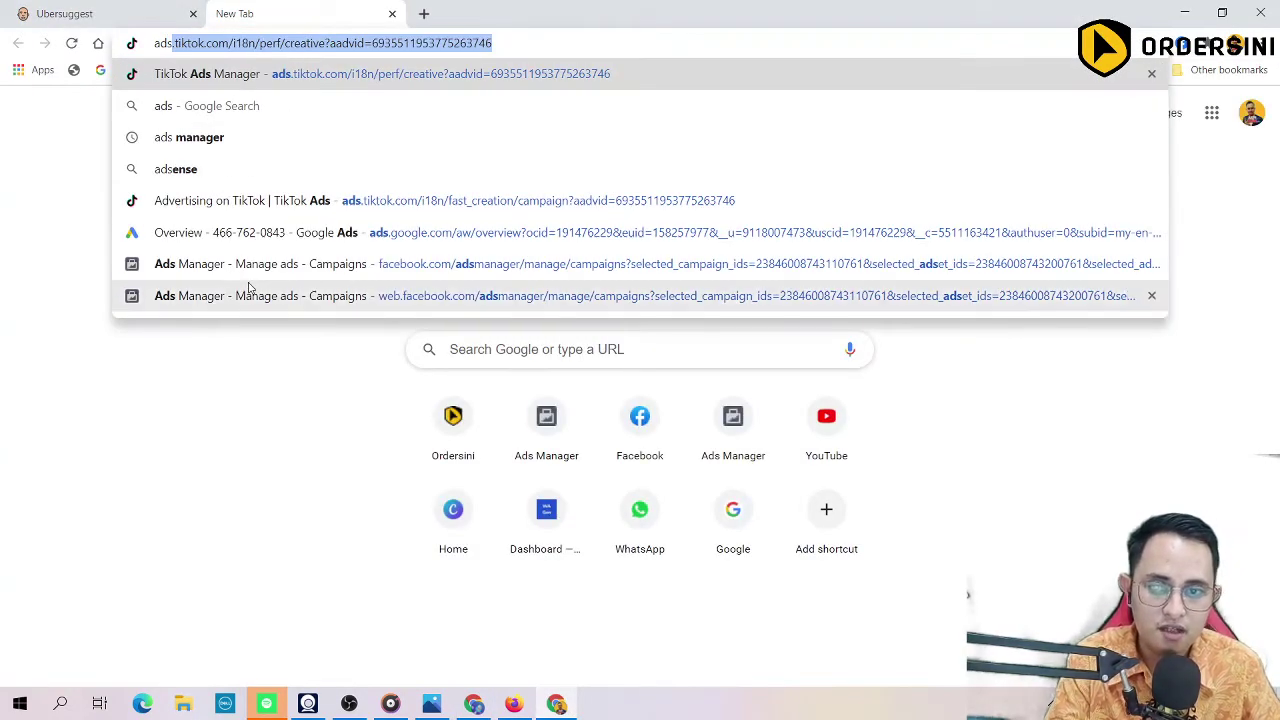
click(237, 272)
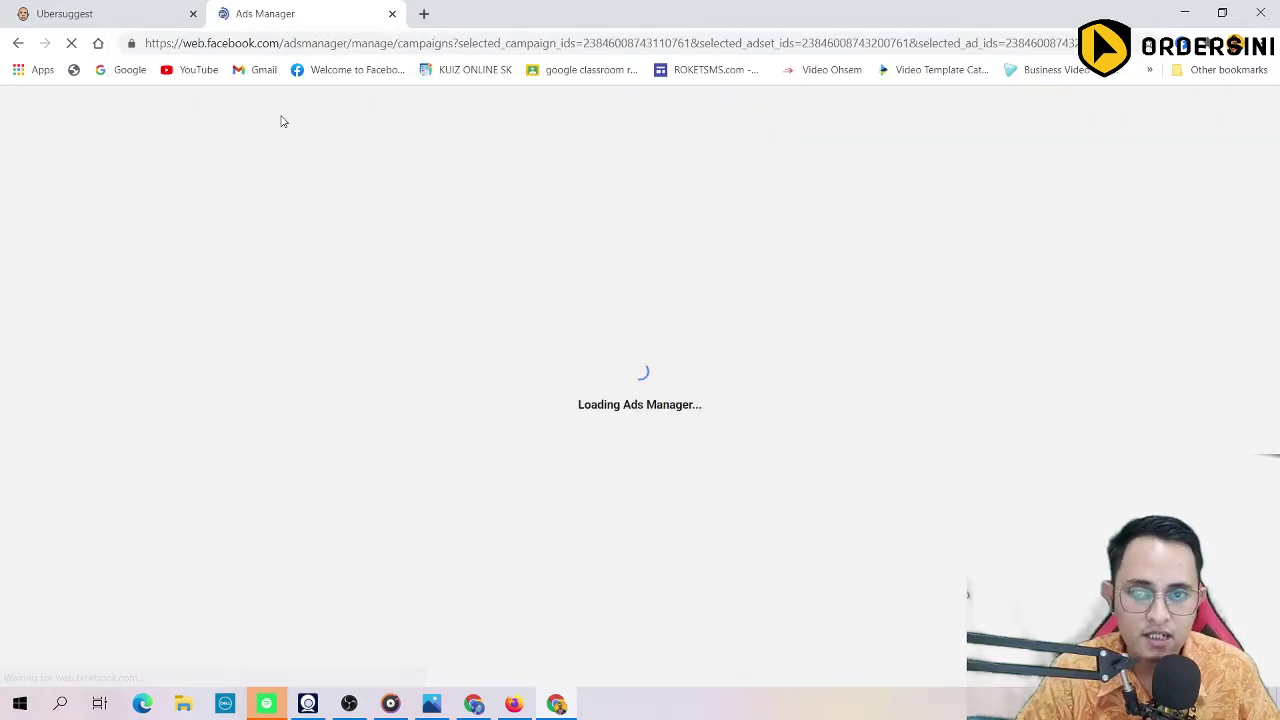
click(336, 46)
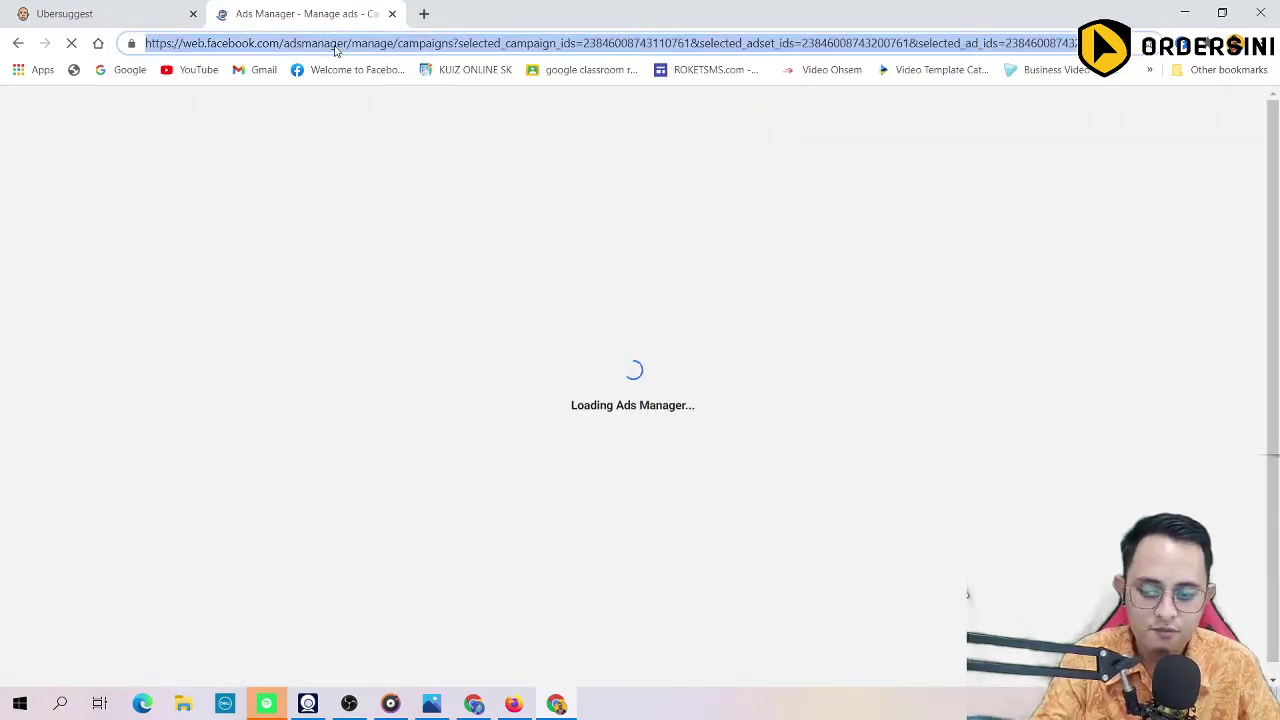
text(ads)
click(240, 232)
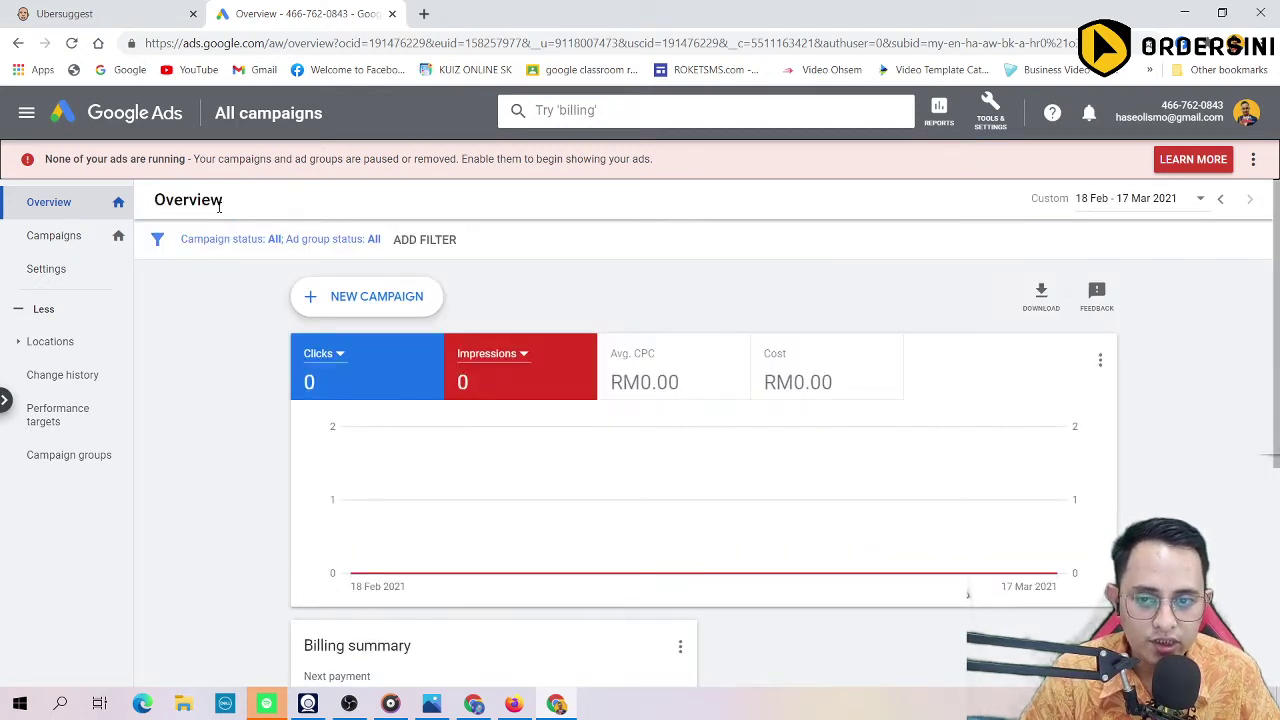
Step: Set the Overview date range to All time, showing 1.86K clicks and 35.2K impressions
scroll(200, 290, down, 2)
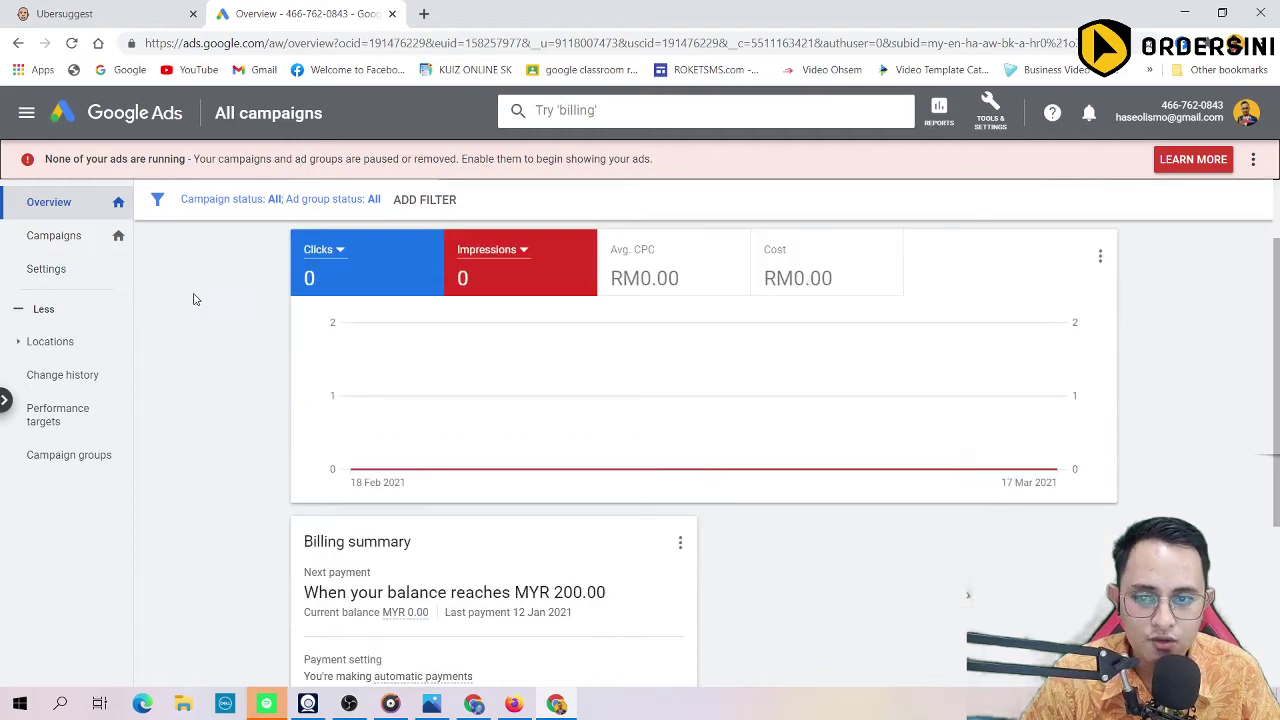
scroll(300, 290, up, 2)
scroll(400, 310, down, 4)
scroll(320, 315, up, 2)
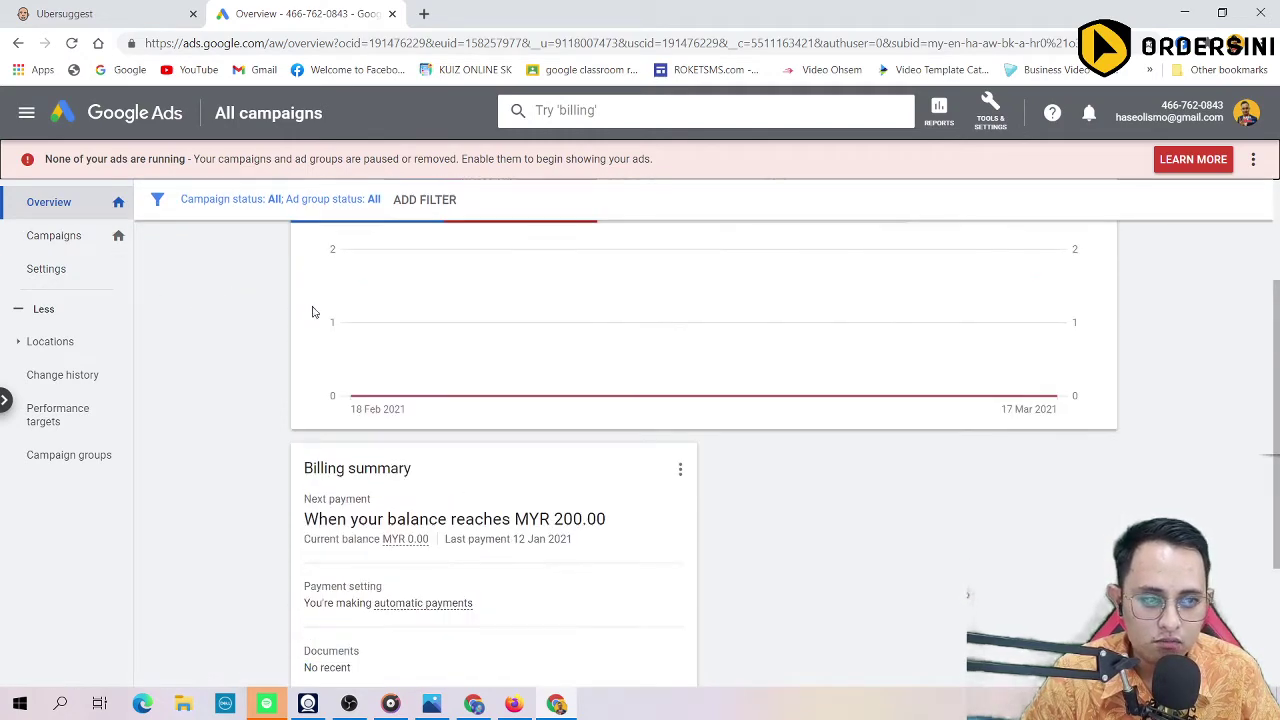
scroll(300, 460, down, 2)
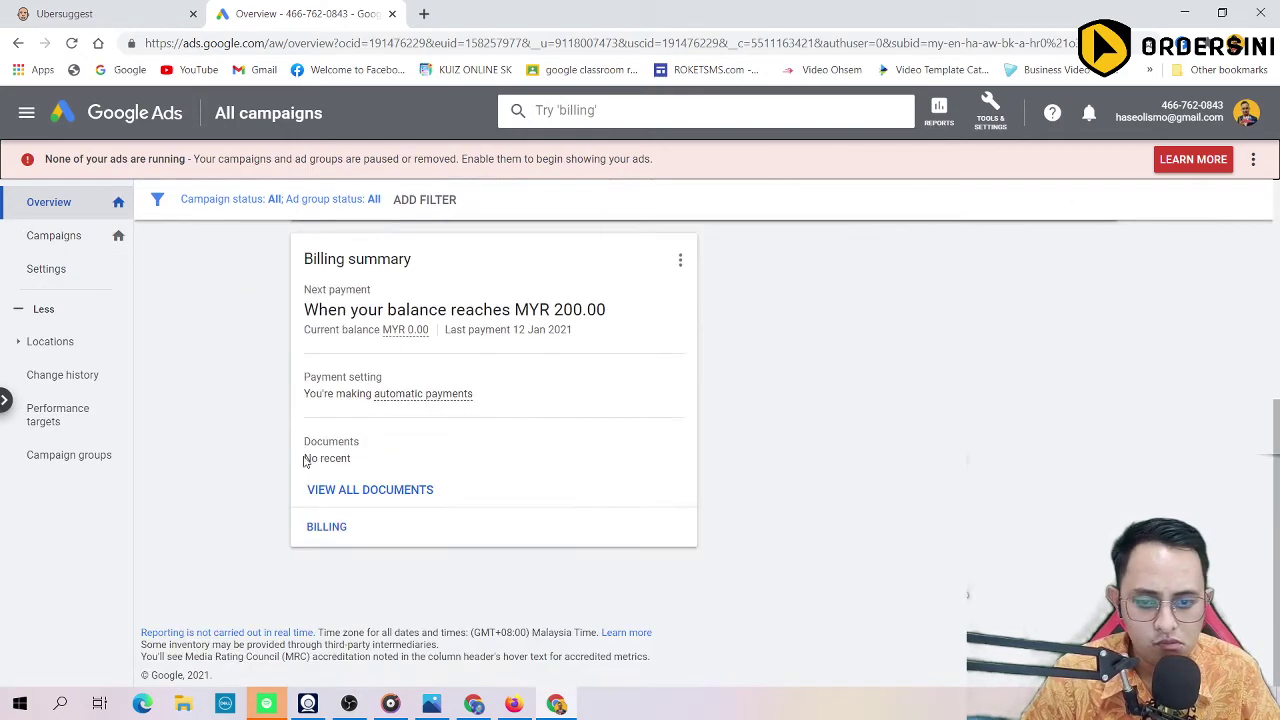
scroll(300, 458, up, 4)
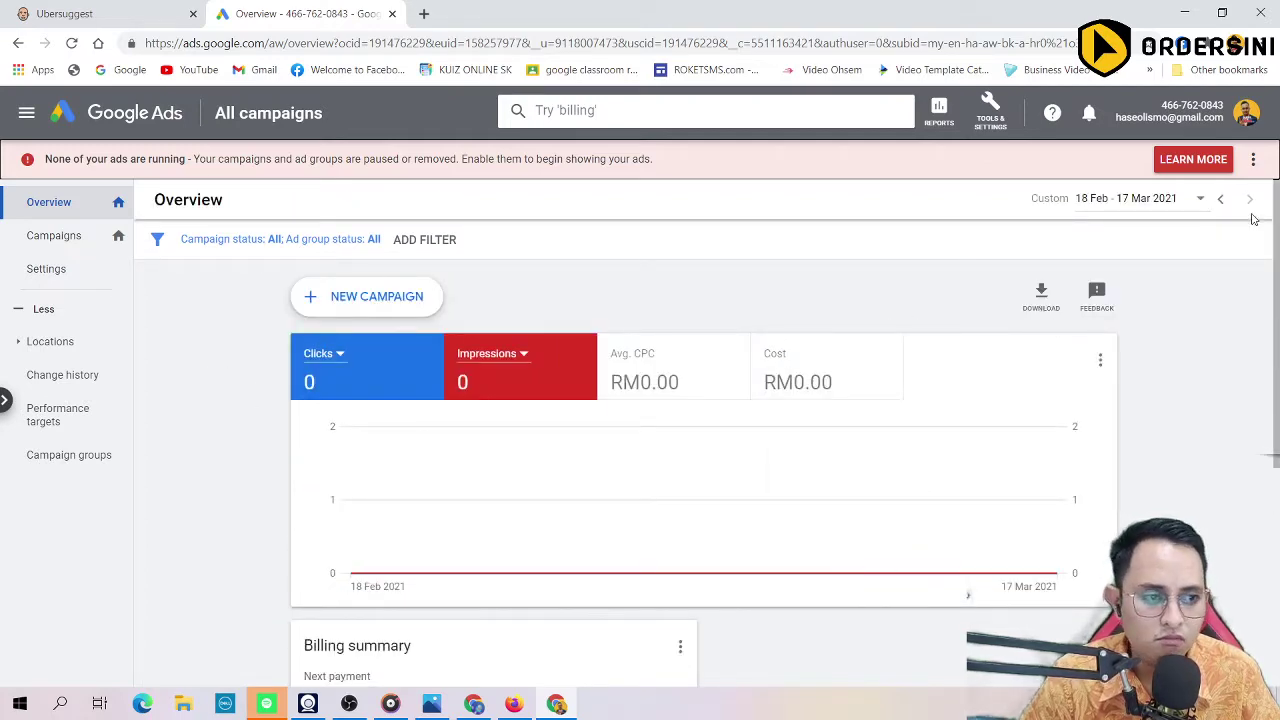
click(1190, 200)
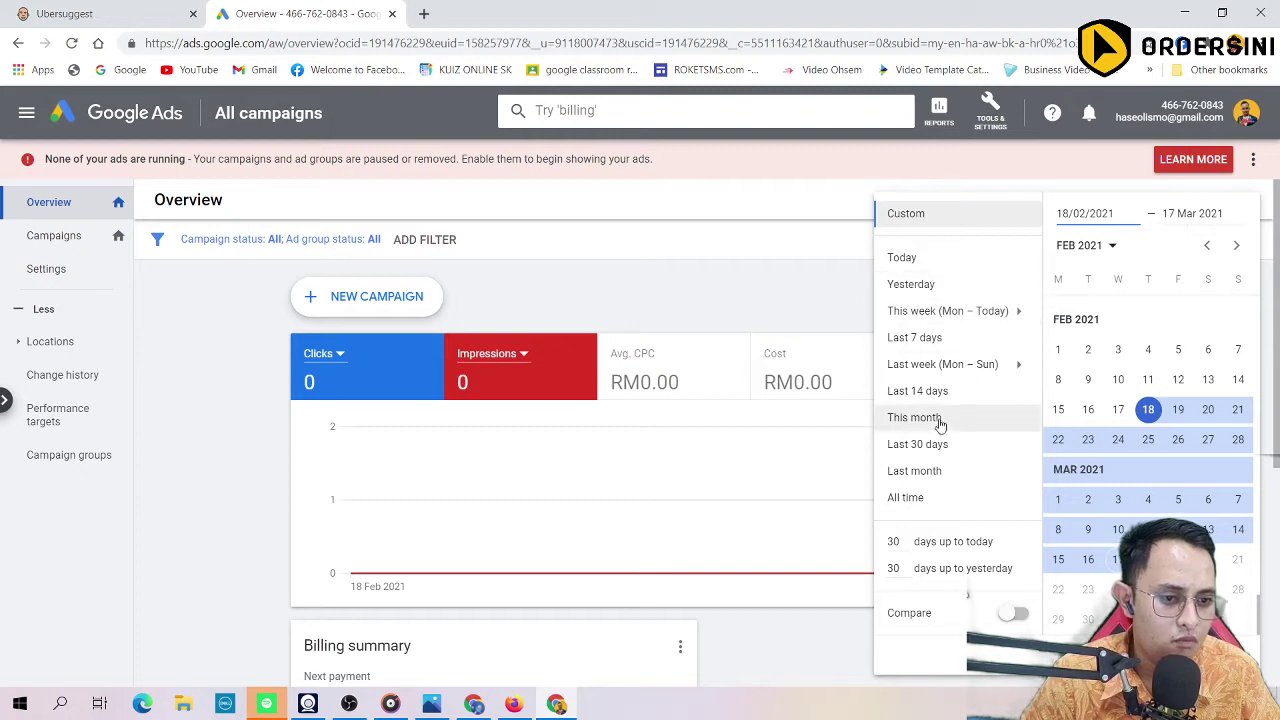
click(920, 498)
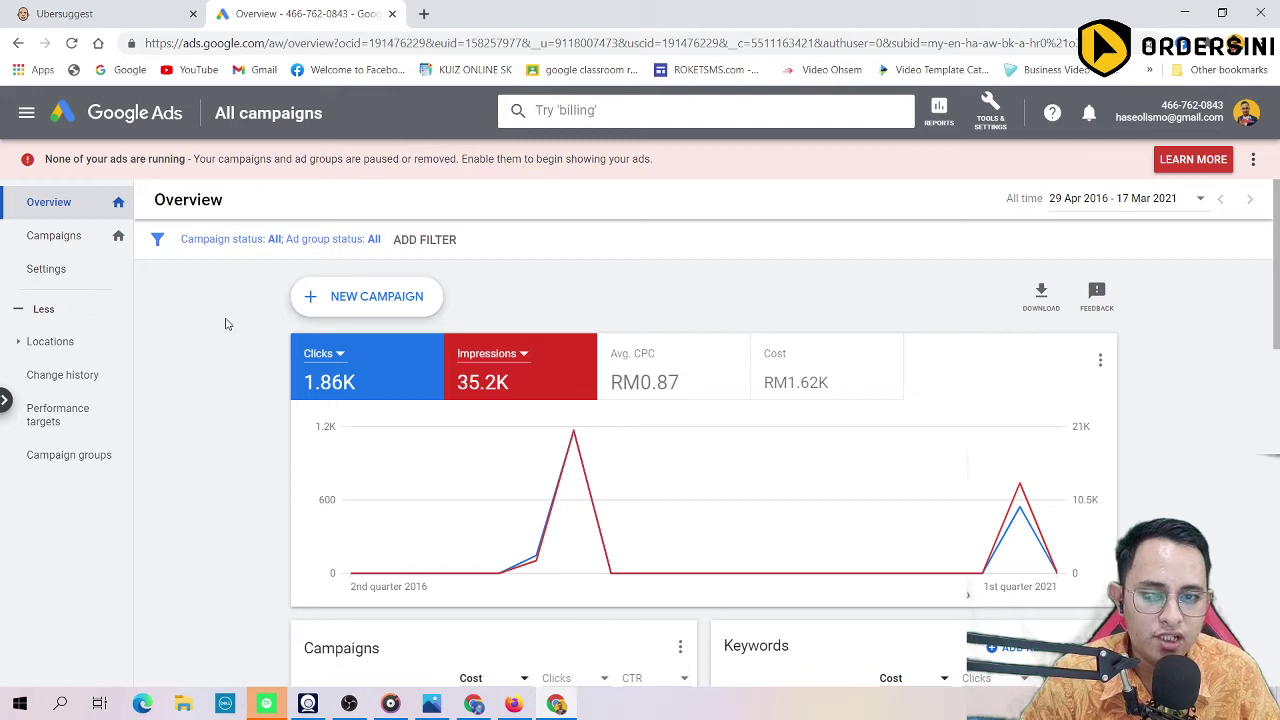
scroll(363, 391, down, 2)
scroll(640, 360, up, 2)
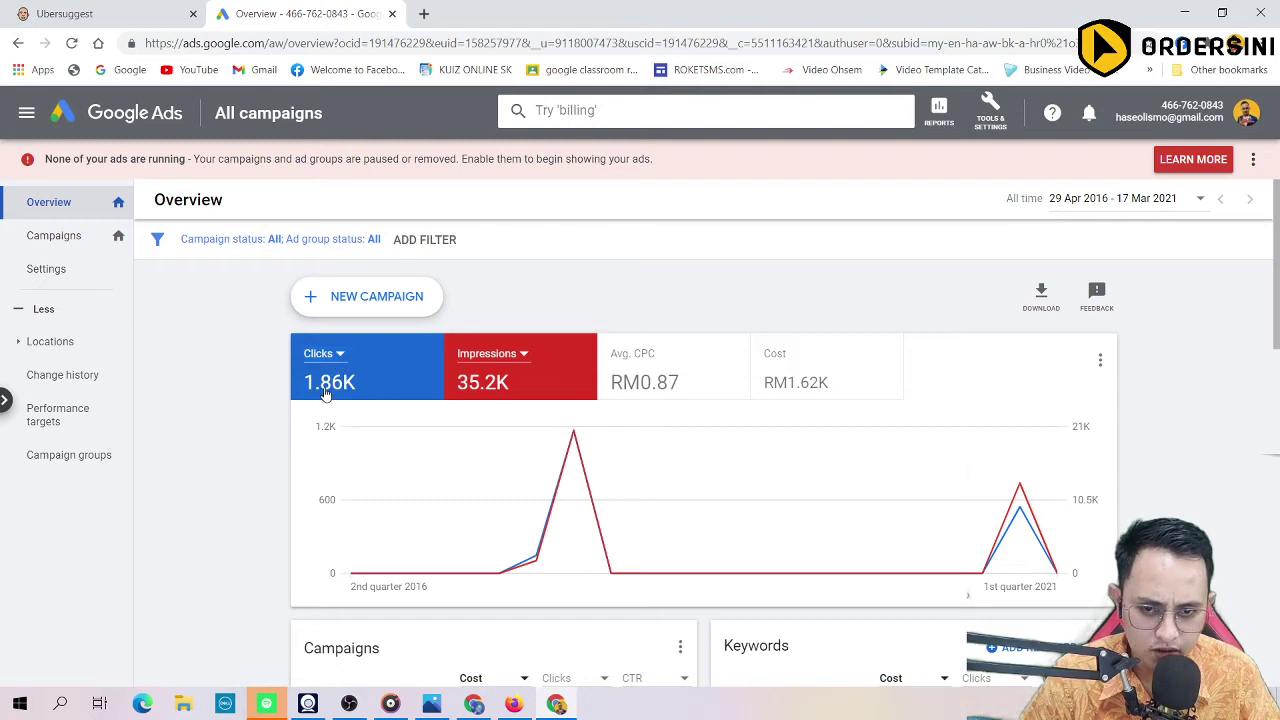
scroll(337, 401, down, 2)
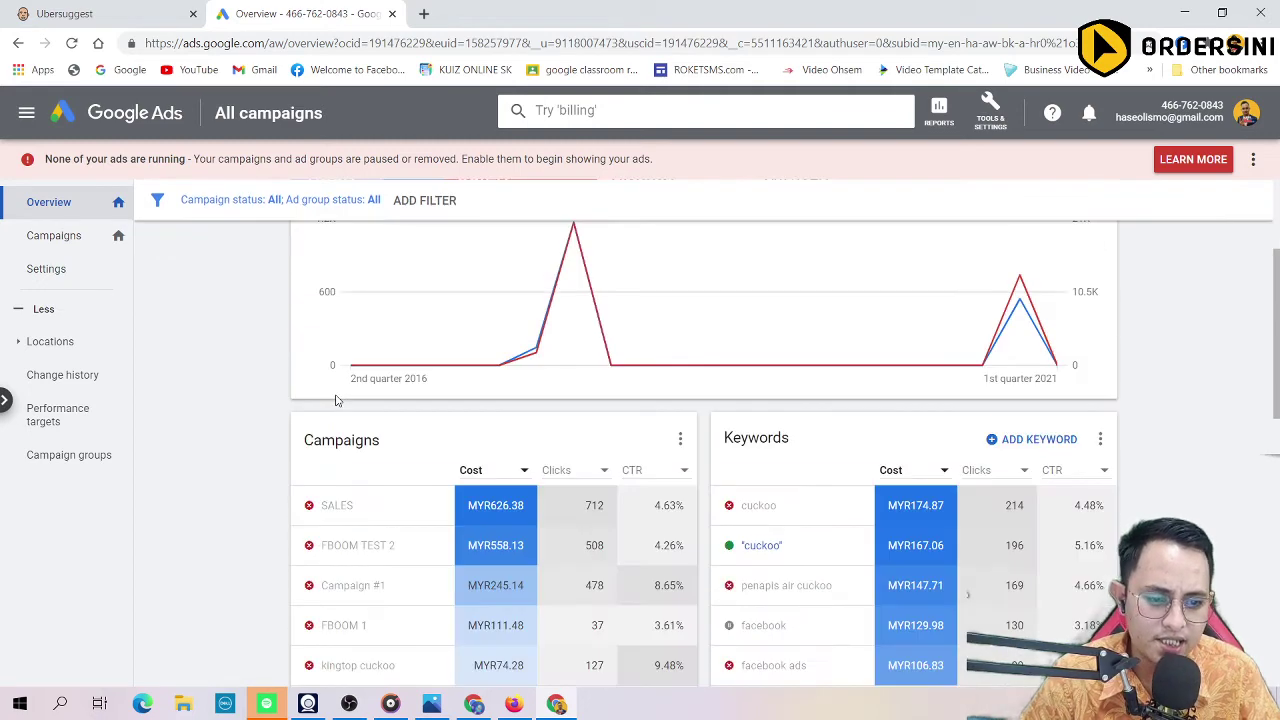
scroll(337, 401, down, 1)
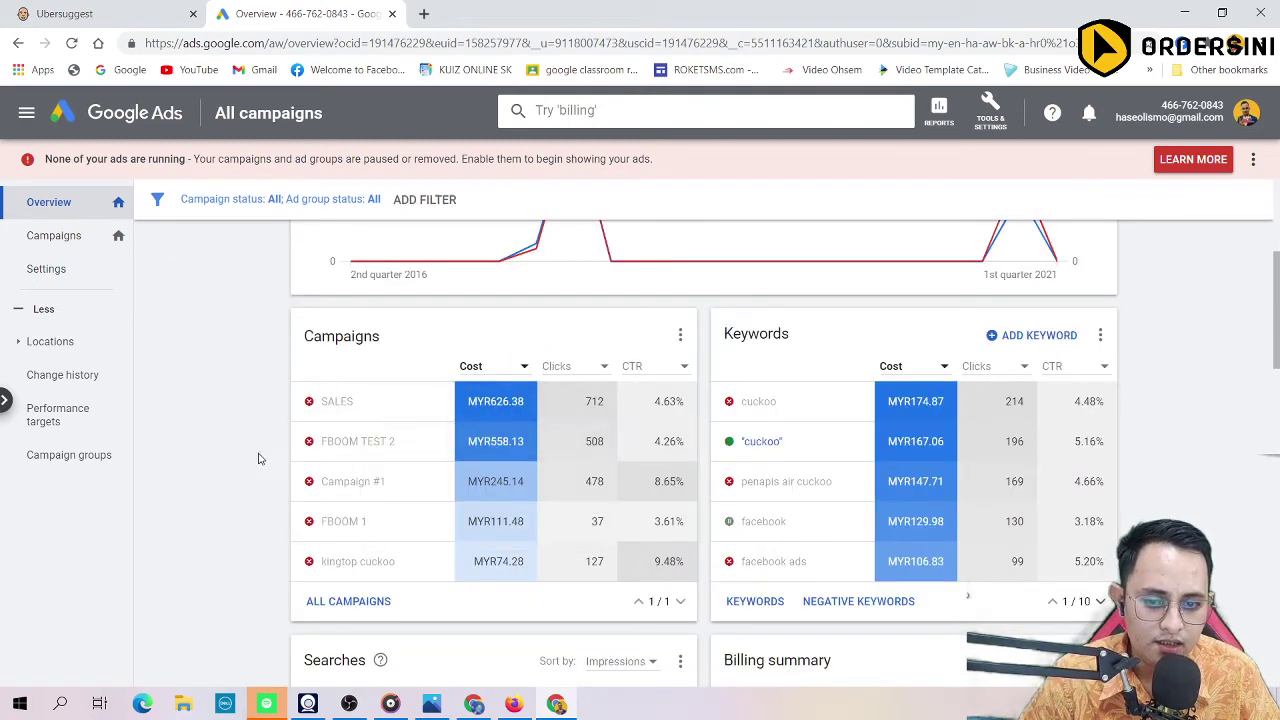
scroll(349, 333, down, 3)
scroll(418, 450, up, 3)
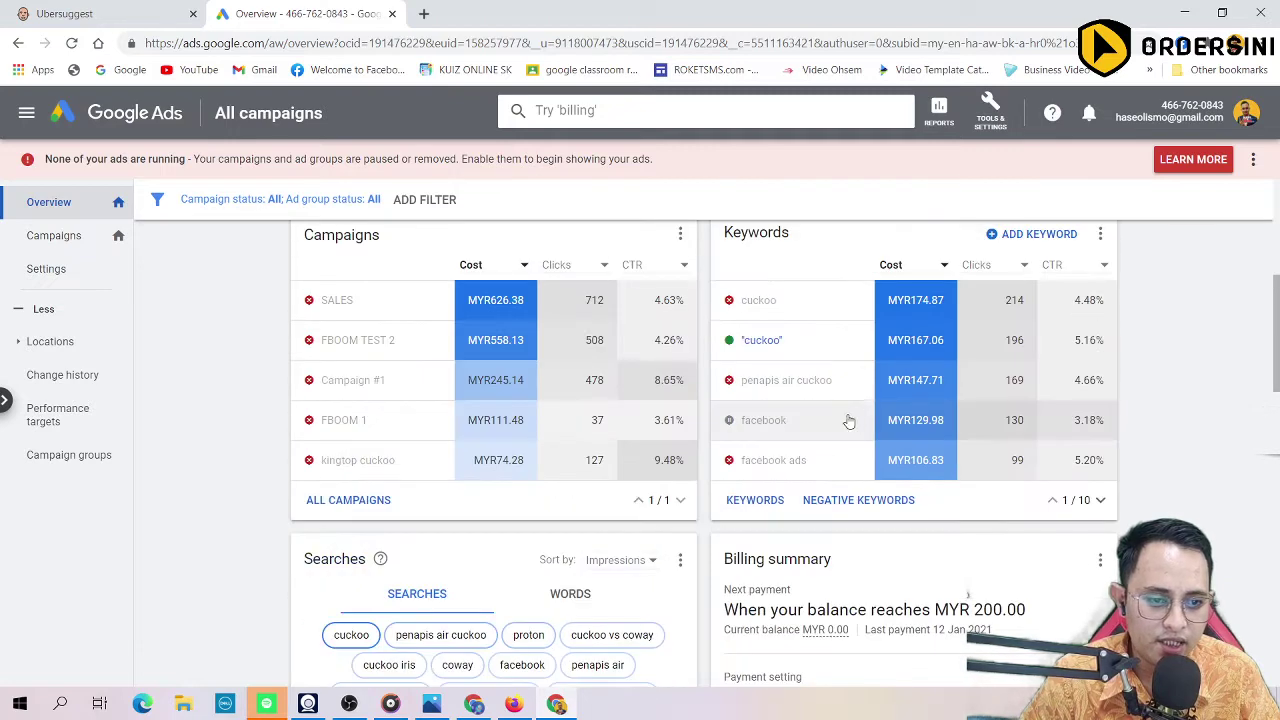
mouse_move(768, 461)
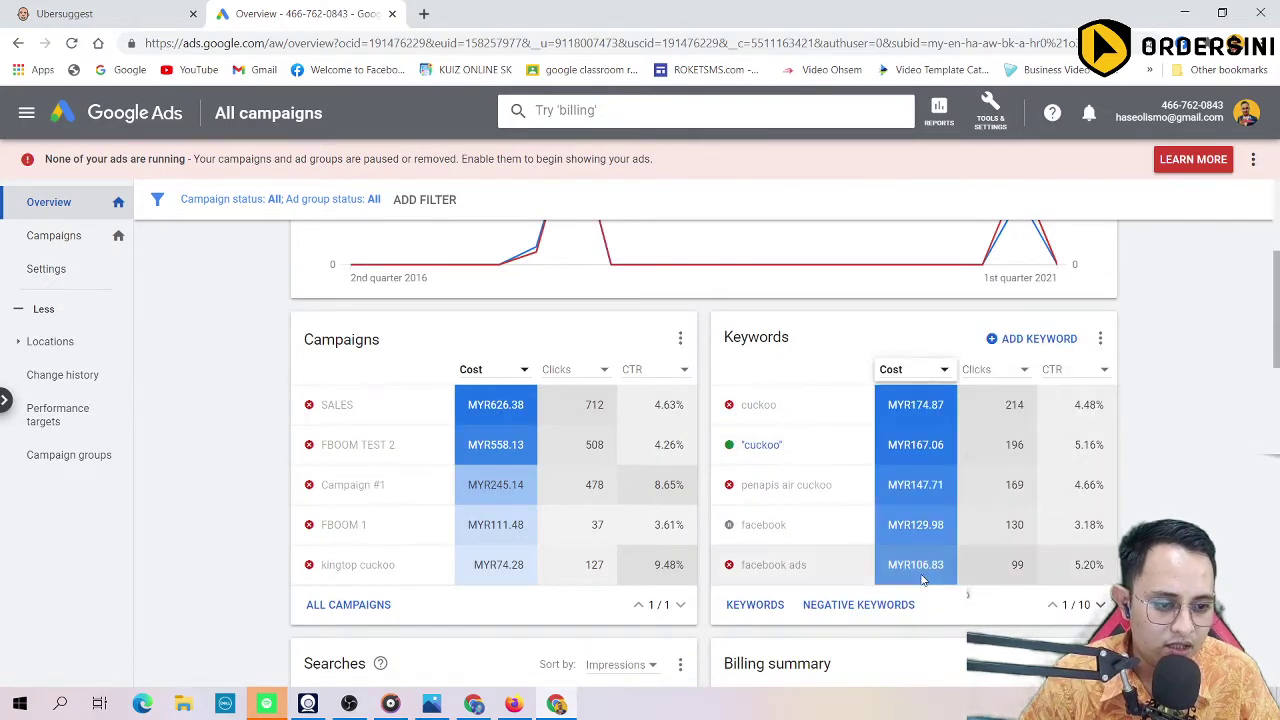
mouse_move(814, 443)
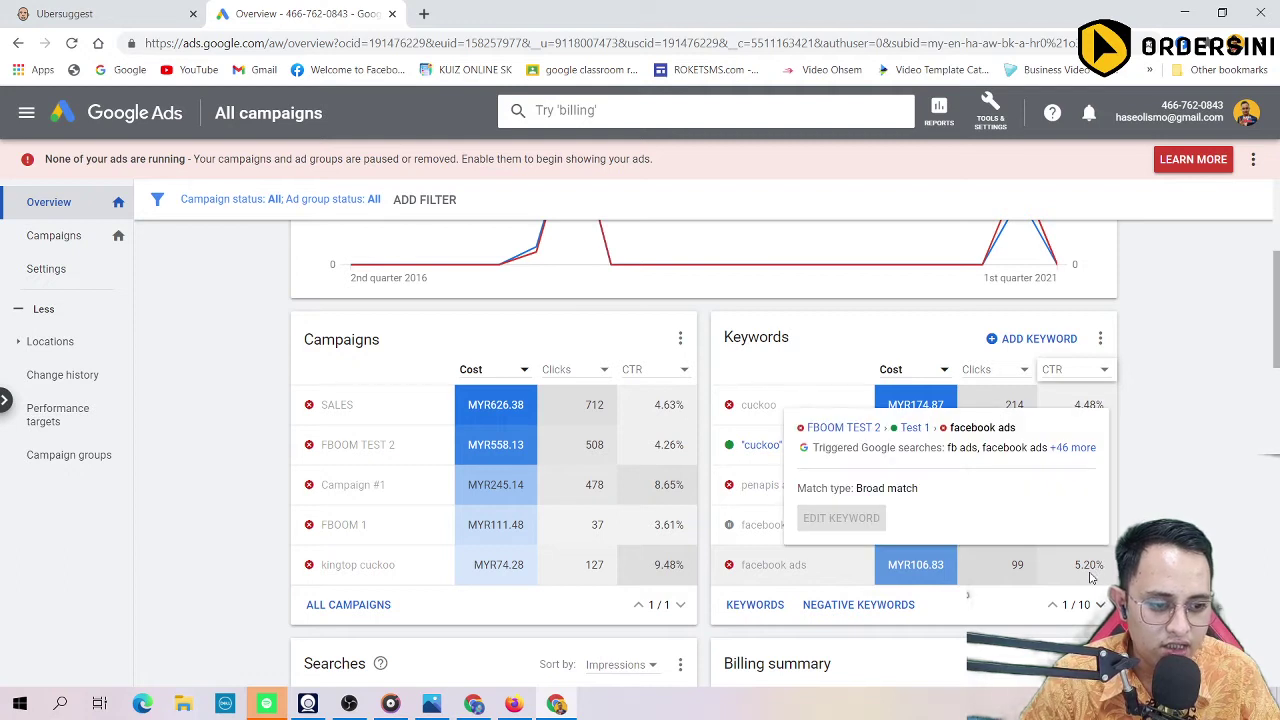
mouse_move(1080, 570)
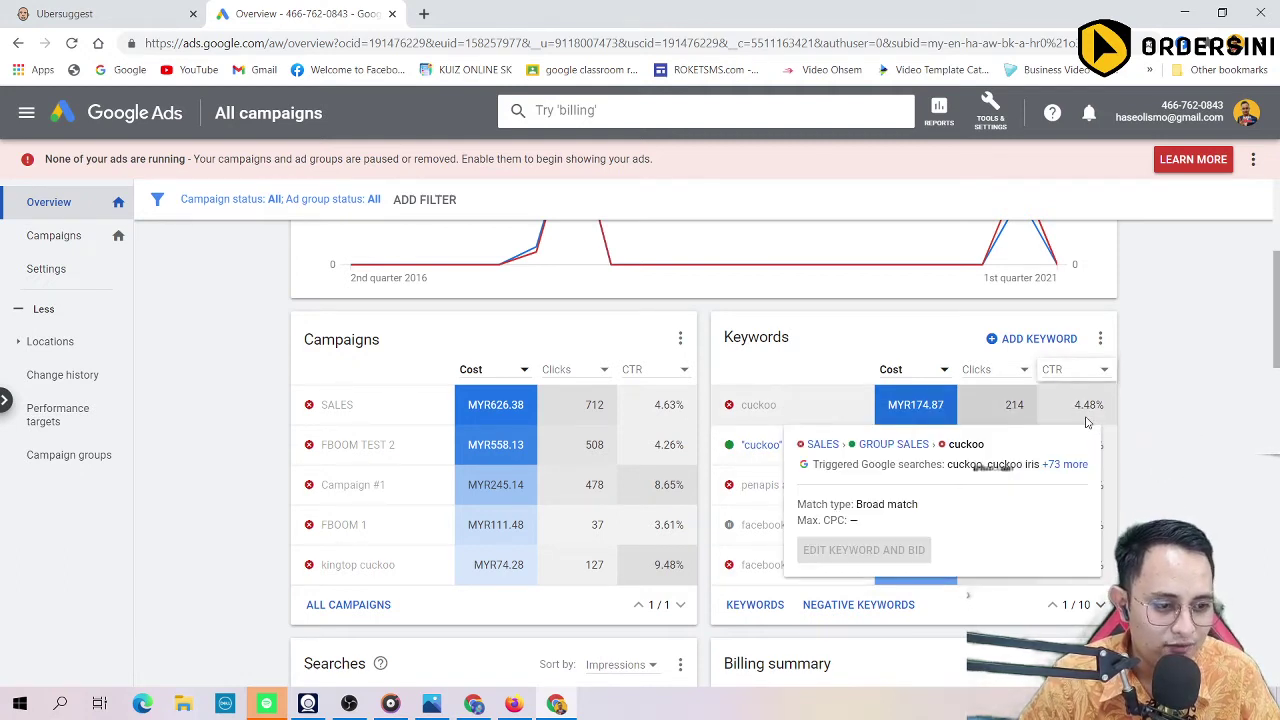
mouse_move(1128, 458)
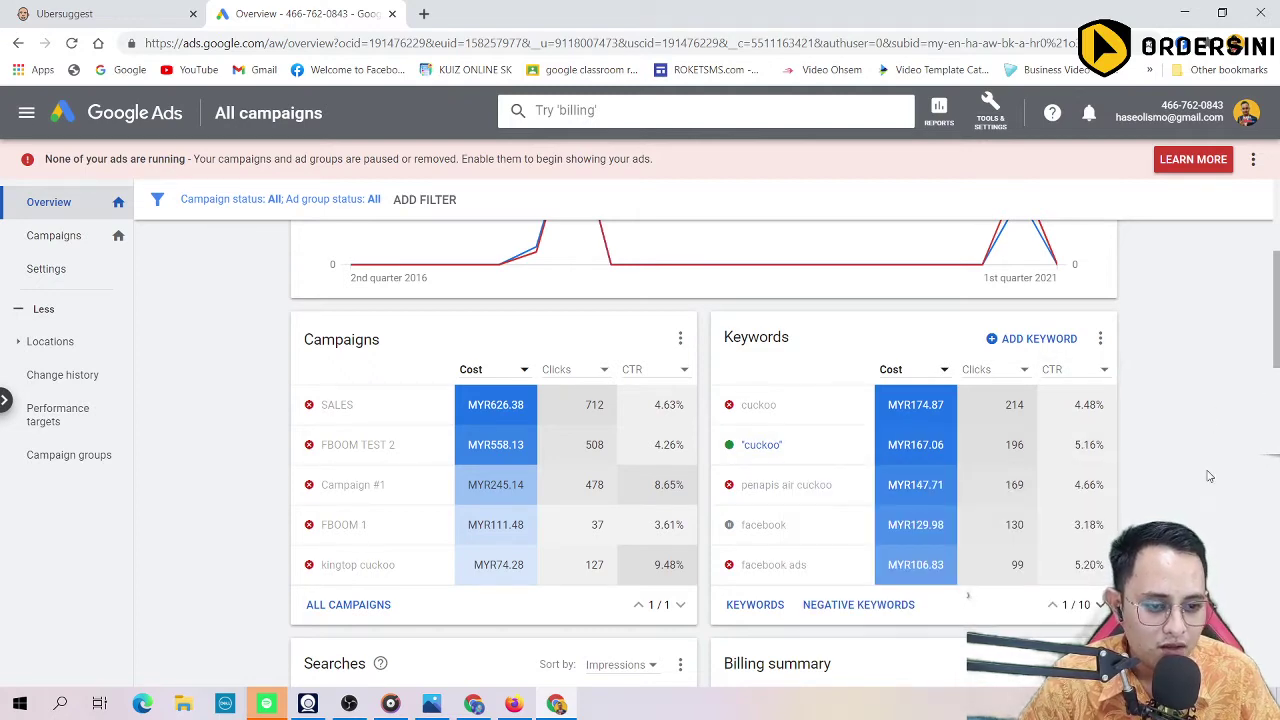
scroll(655, 530, down, 3)
scroll(310, 507, down, 4)
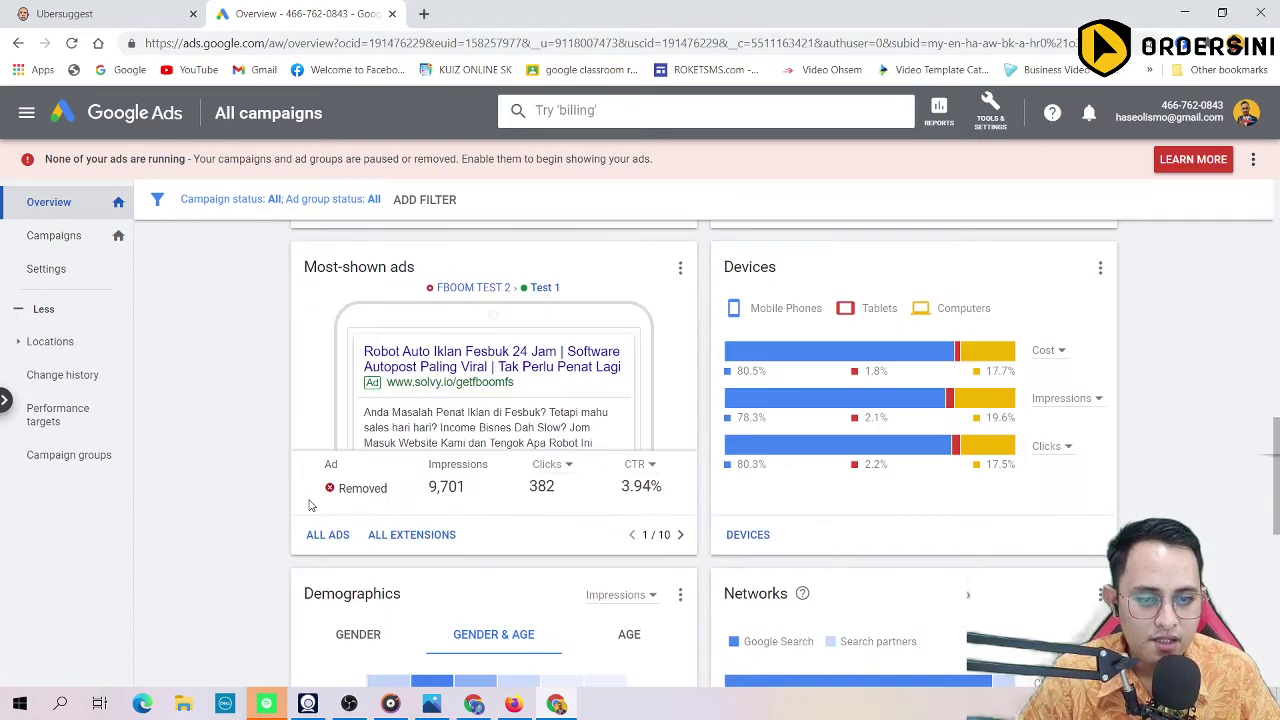
scroll(286, 421, up, 1)
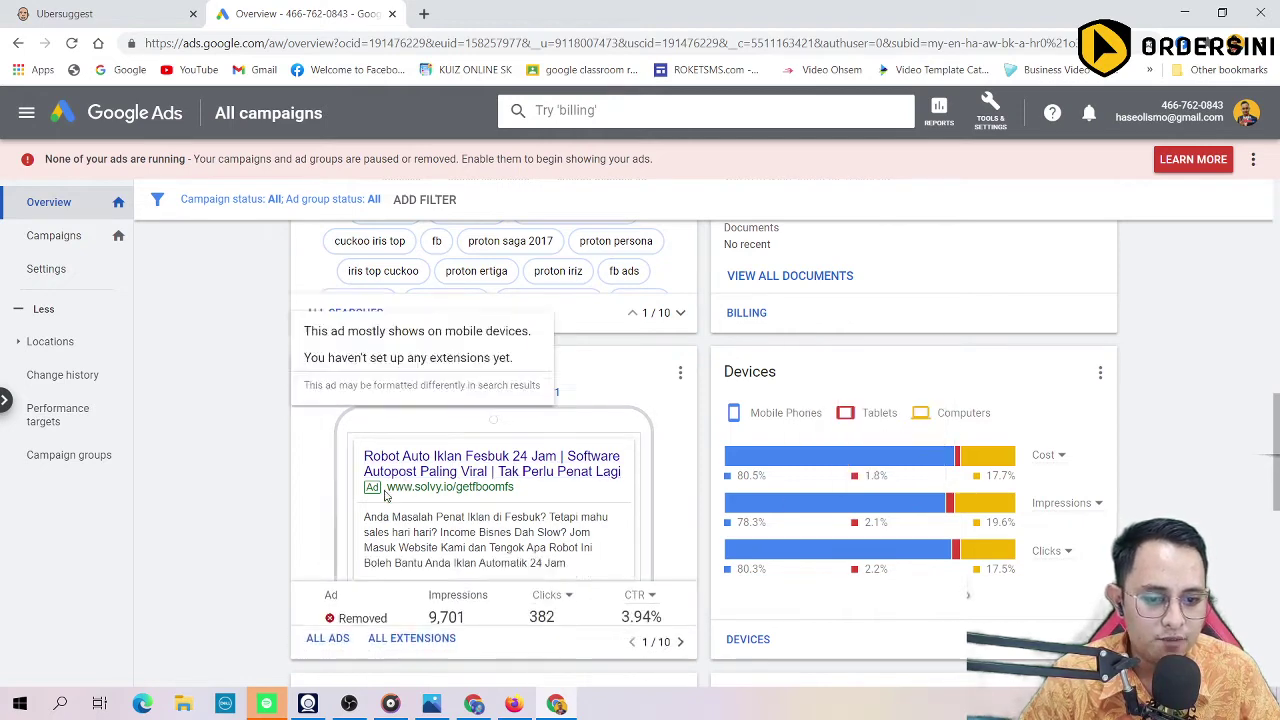
scroll(244, 493, down, 5)
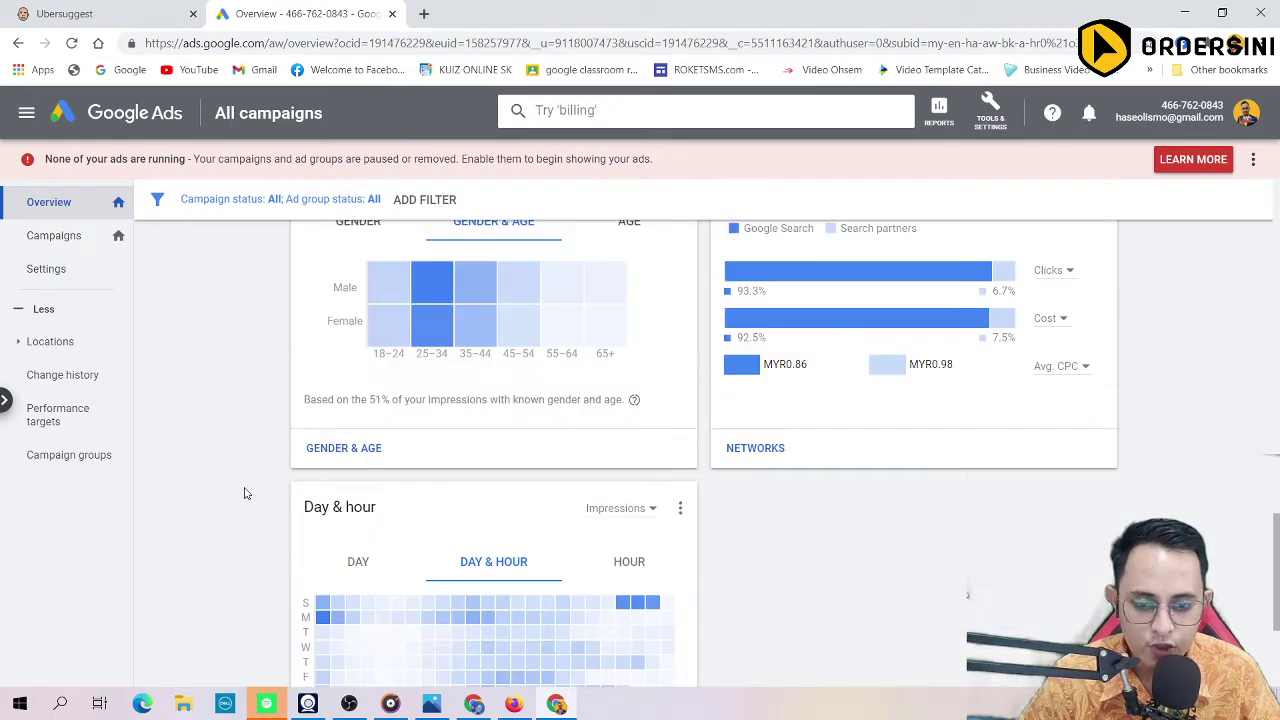
scroll(244, 493, down, 3)
scroll(244, 493, up, 10)
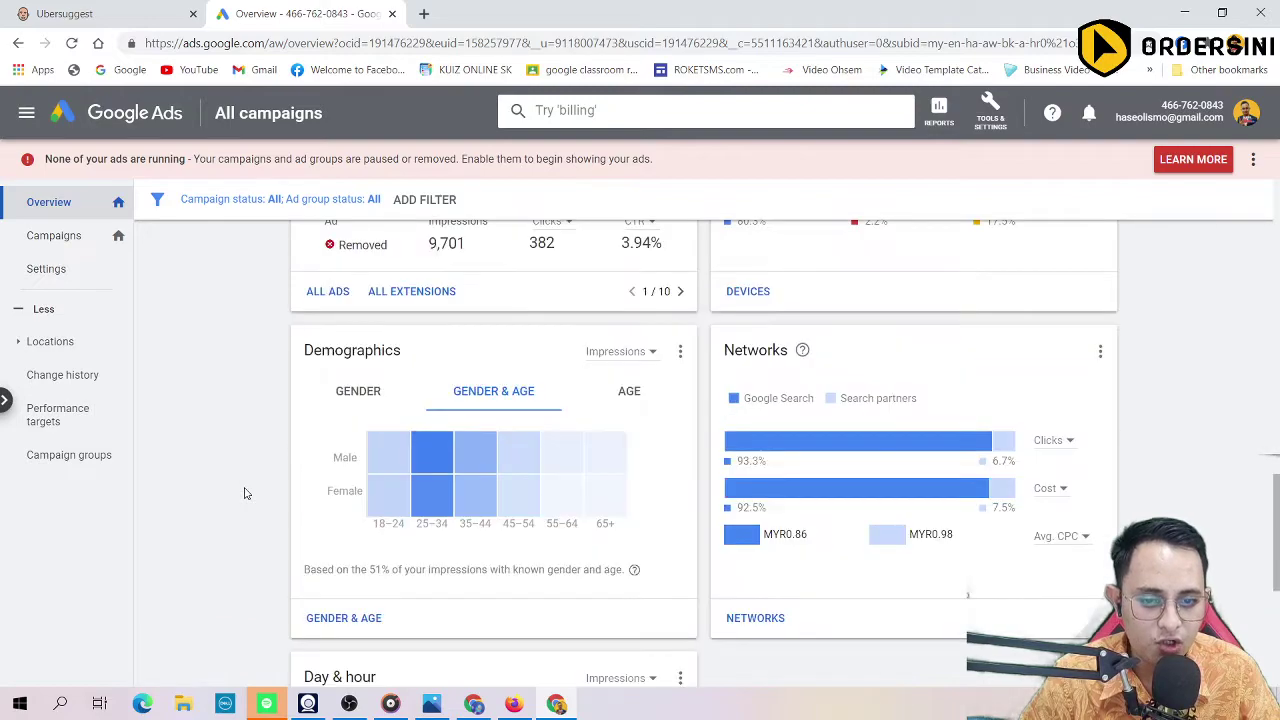
scroll(244, 493, up, 6)
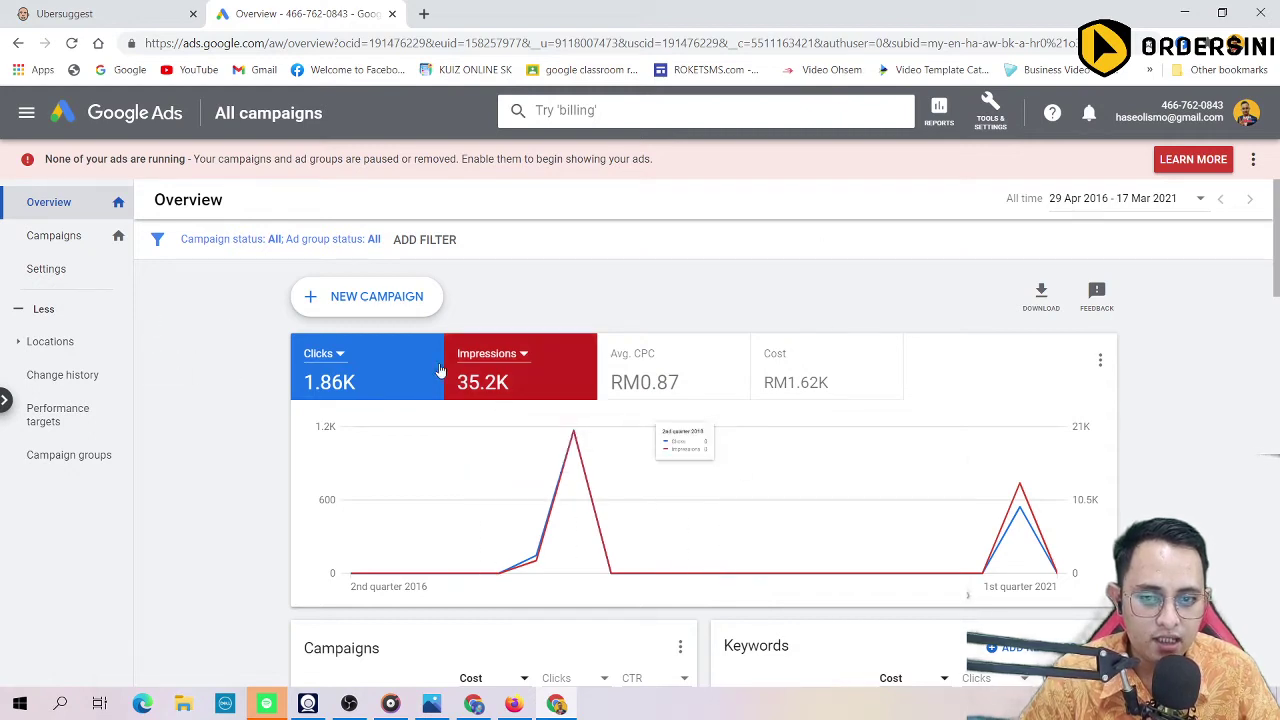
Step: Switch to 'Advertise near an address', try a 48 km radius, then clear the address
click(480, 706)
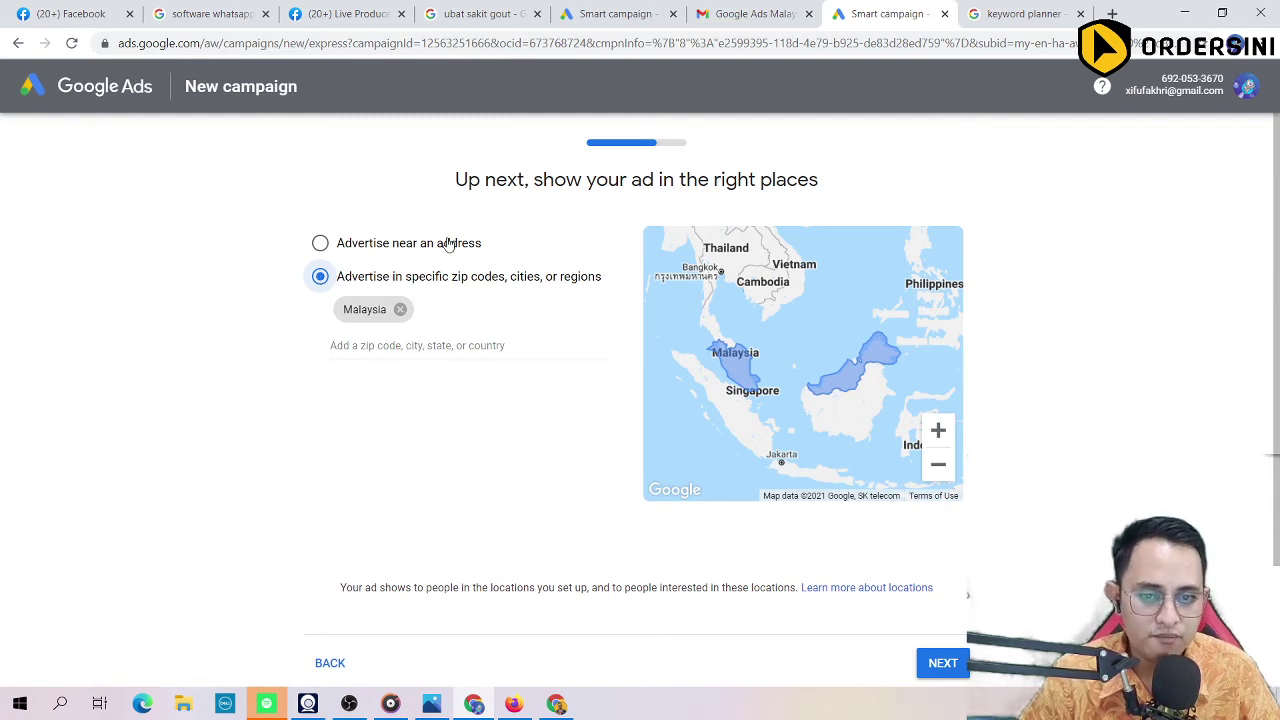
drag(455, 181, 841, 201)
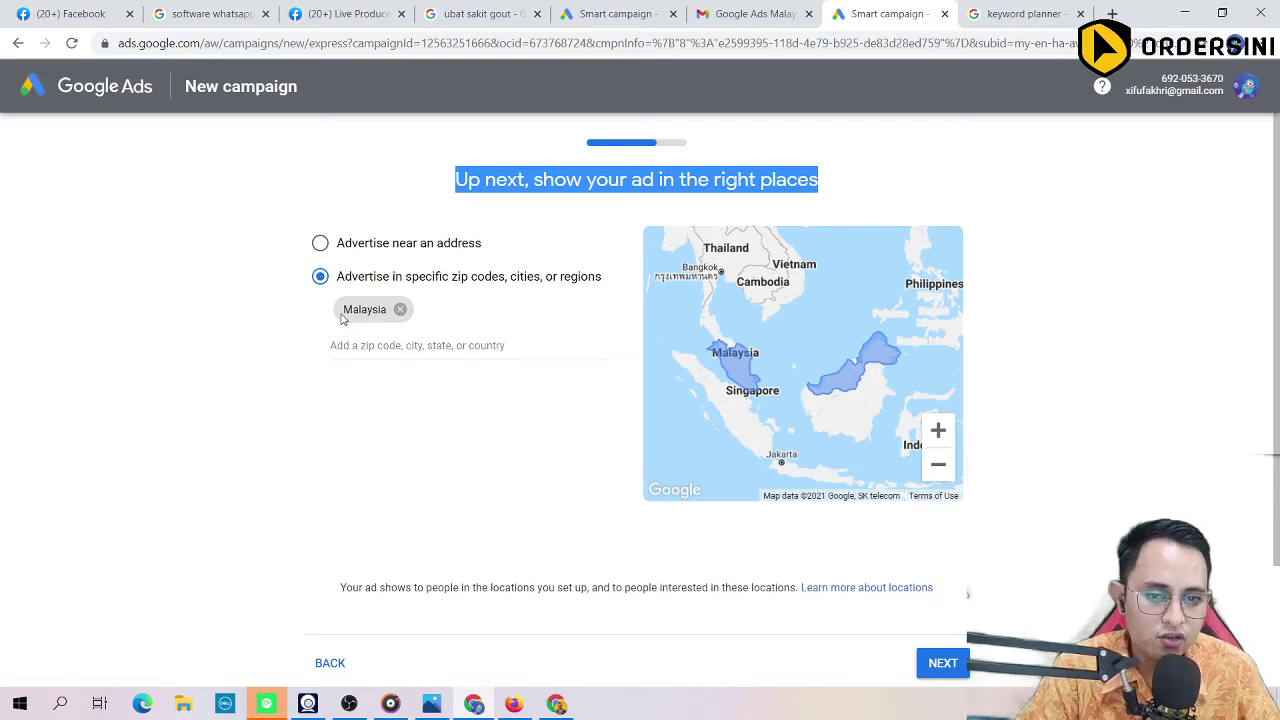
click(319, 243)
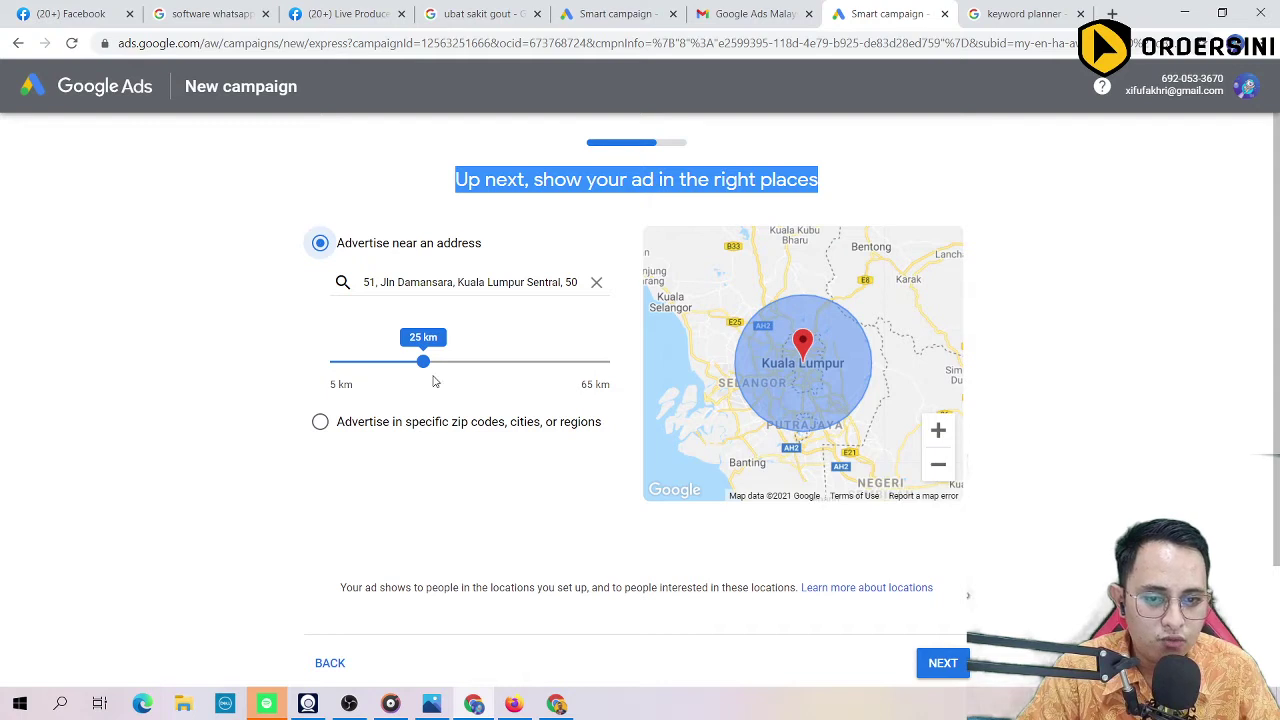
drag(423, 361, 558, 362)
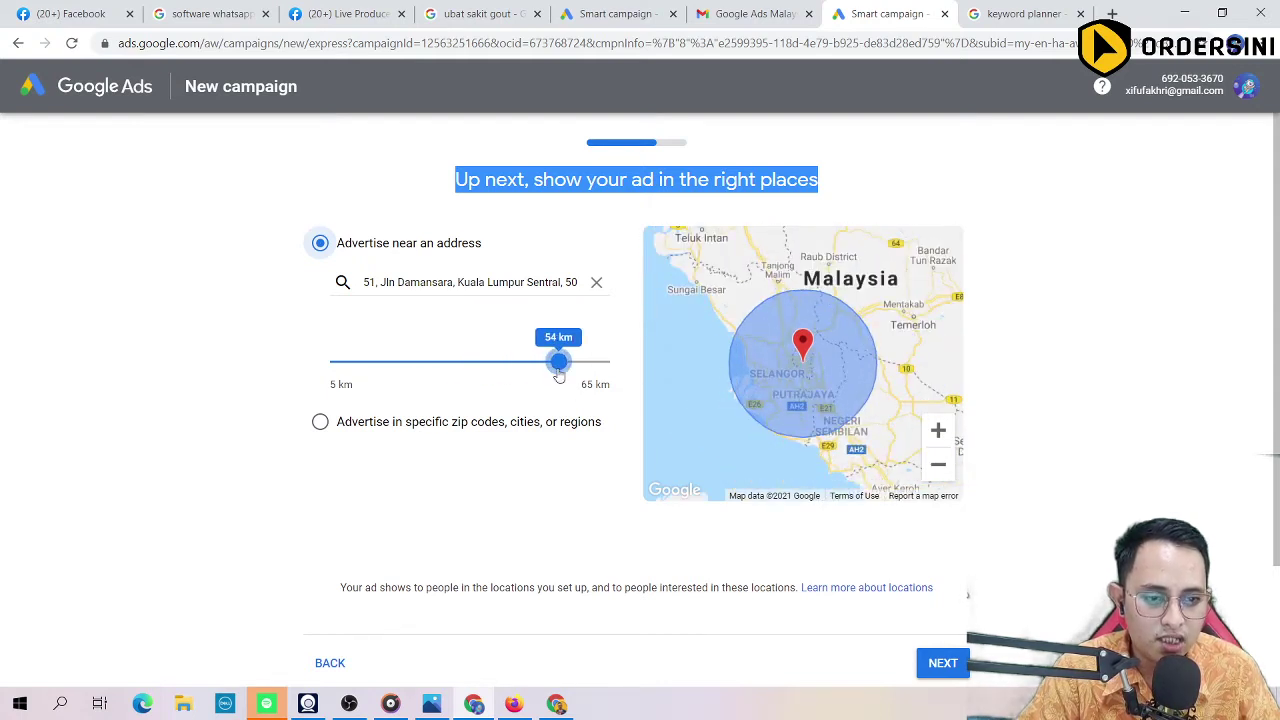
drag(765, 388, 750, 376)
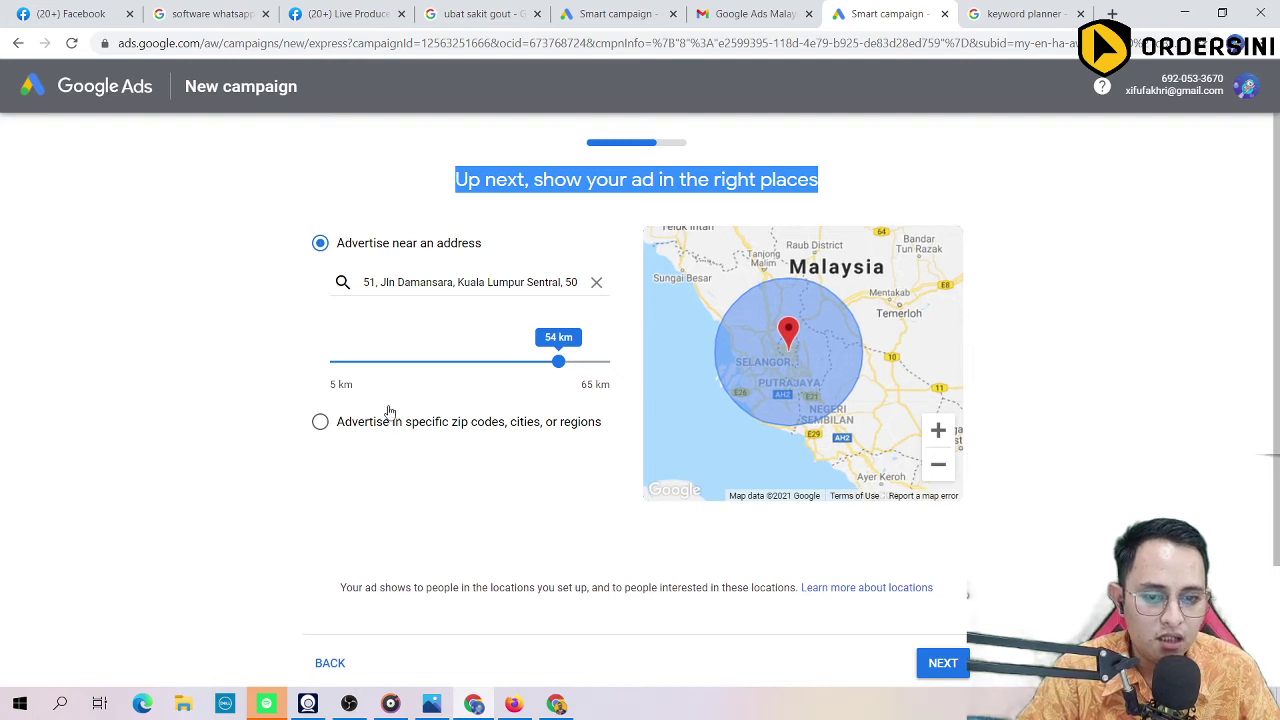
click(596, 282)
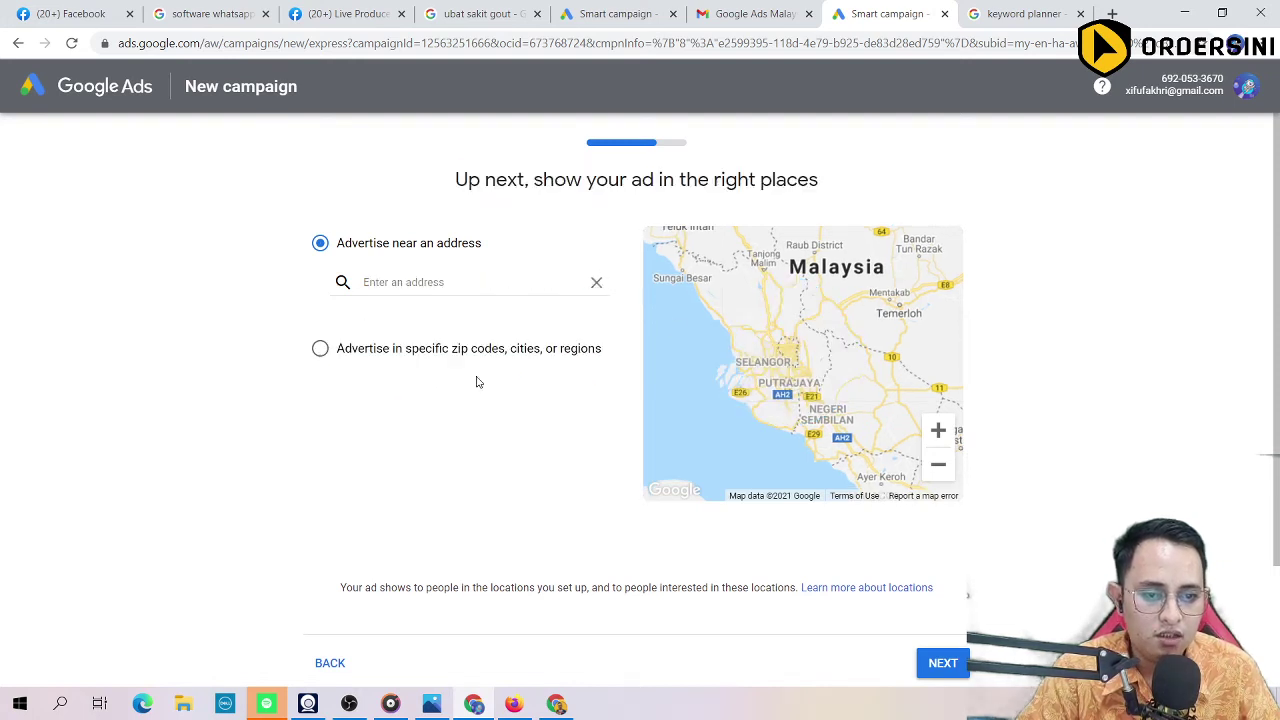
Step: Target specific regions, adding Kedah and Sungai Petani and removing Malaysia and Kedah
click(320, 348)
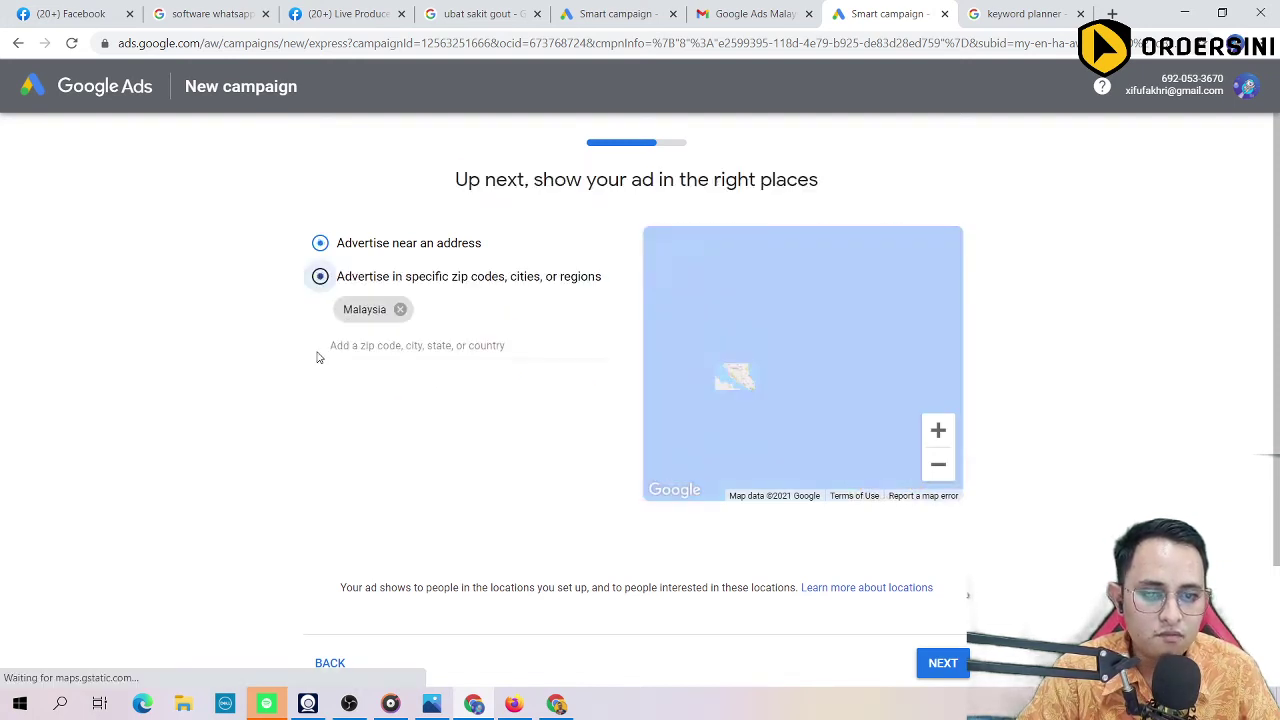
click(417, 347)
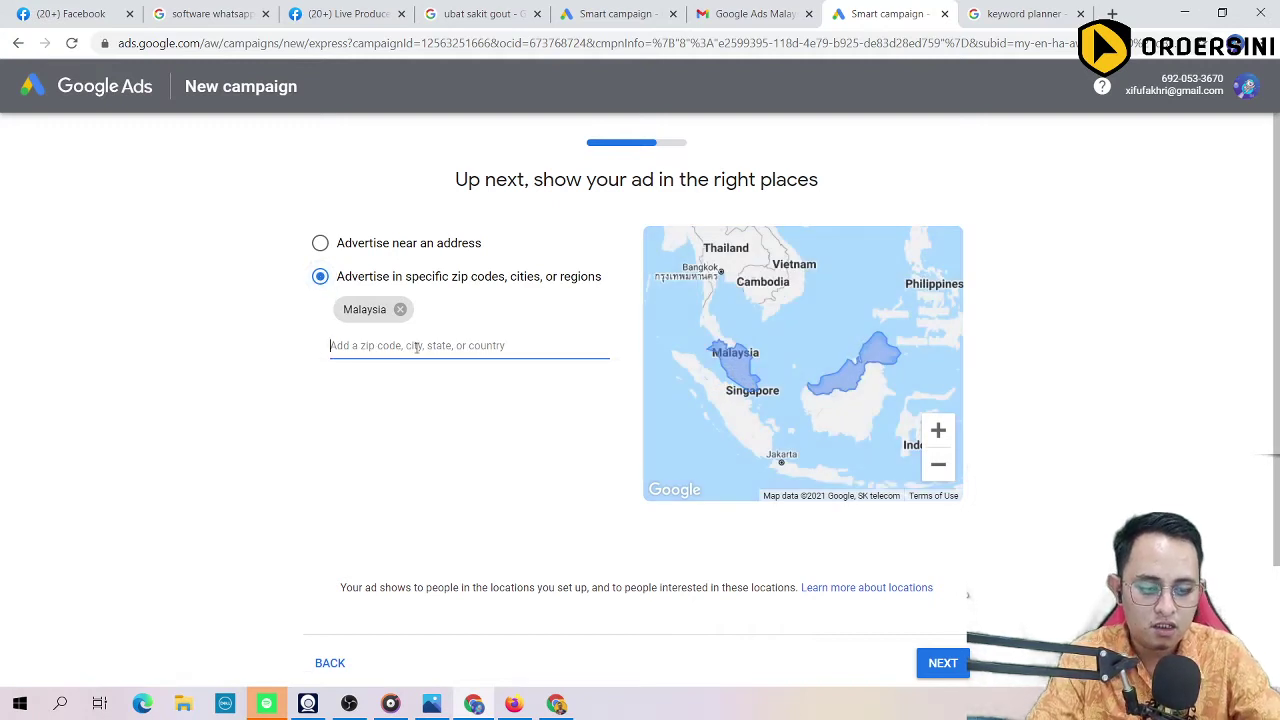
text(kedah)
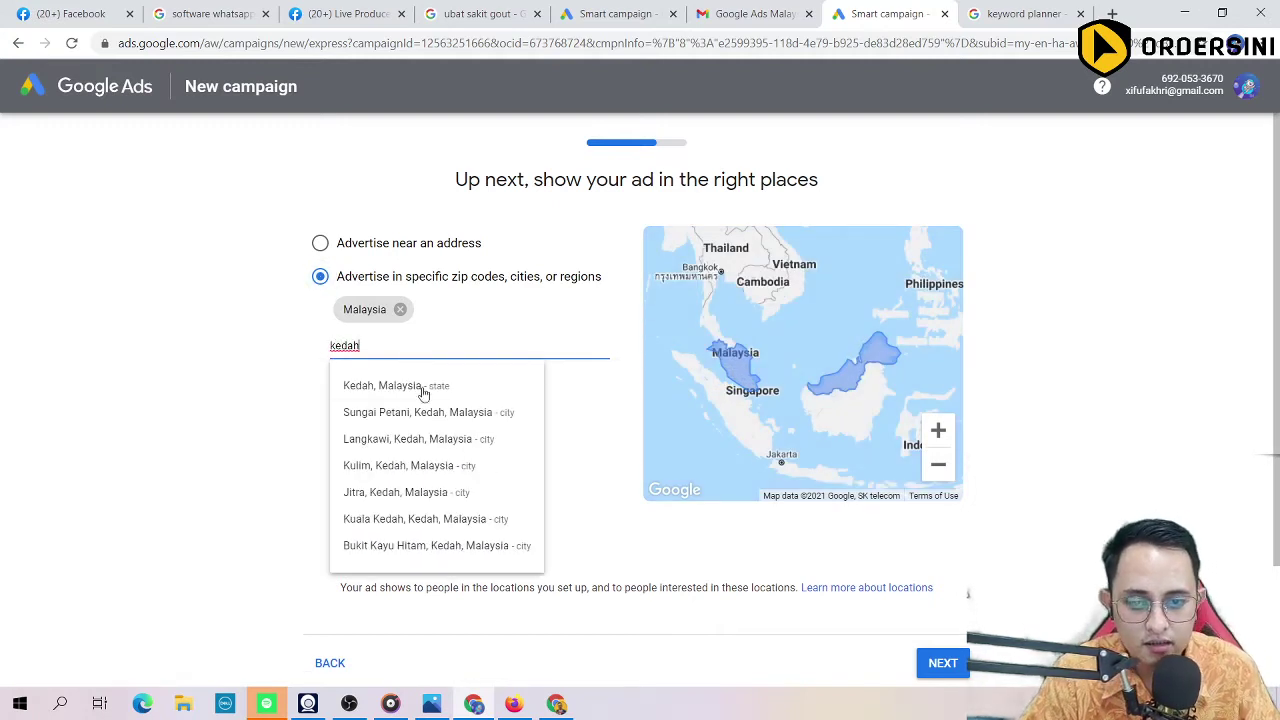
click(424, 388)
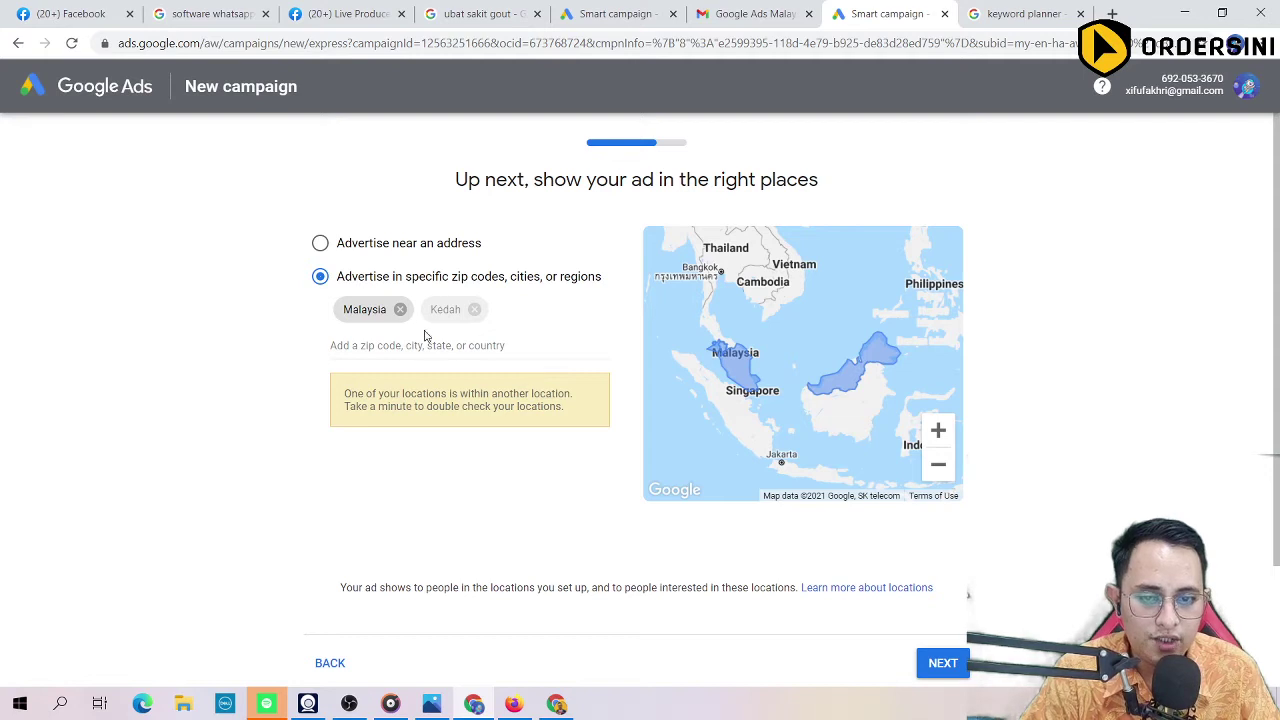
click(400, 310)
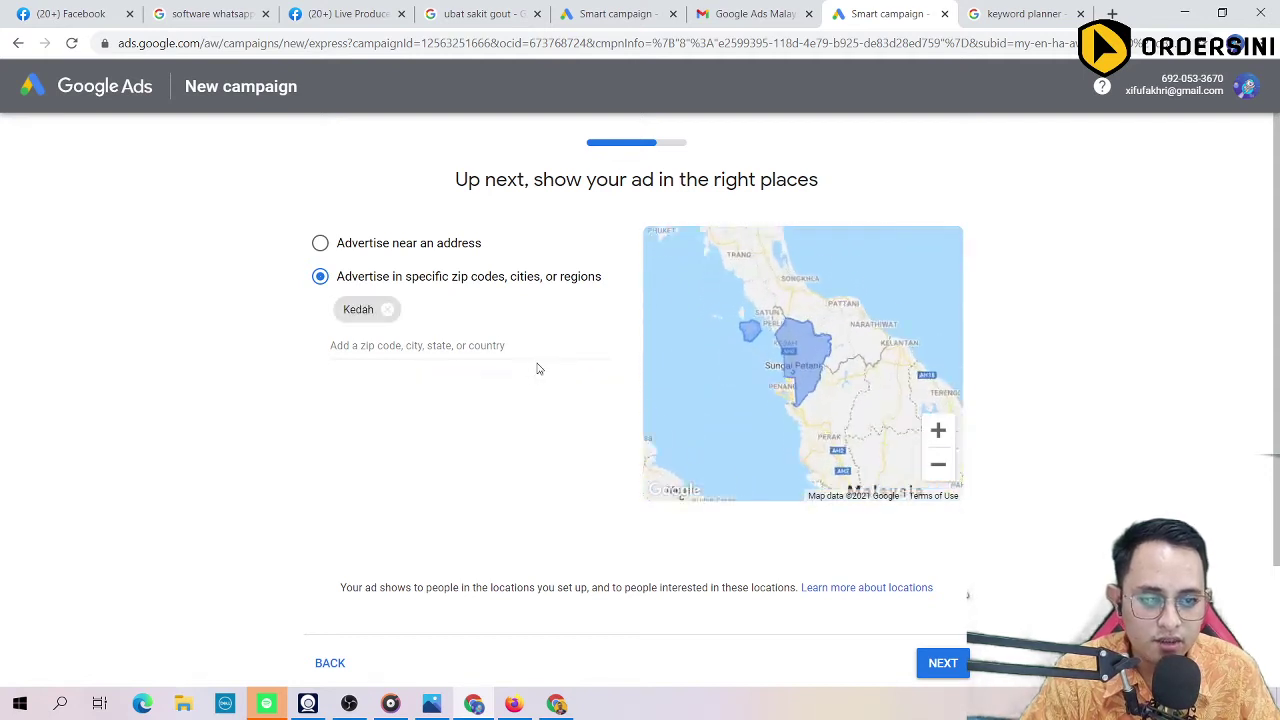
click(406, 346)
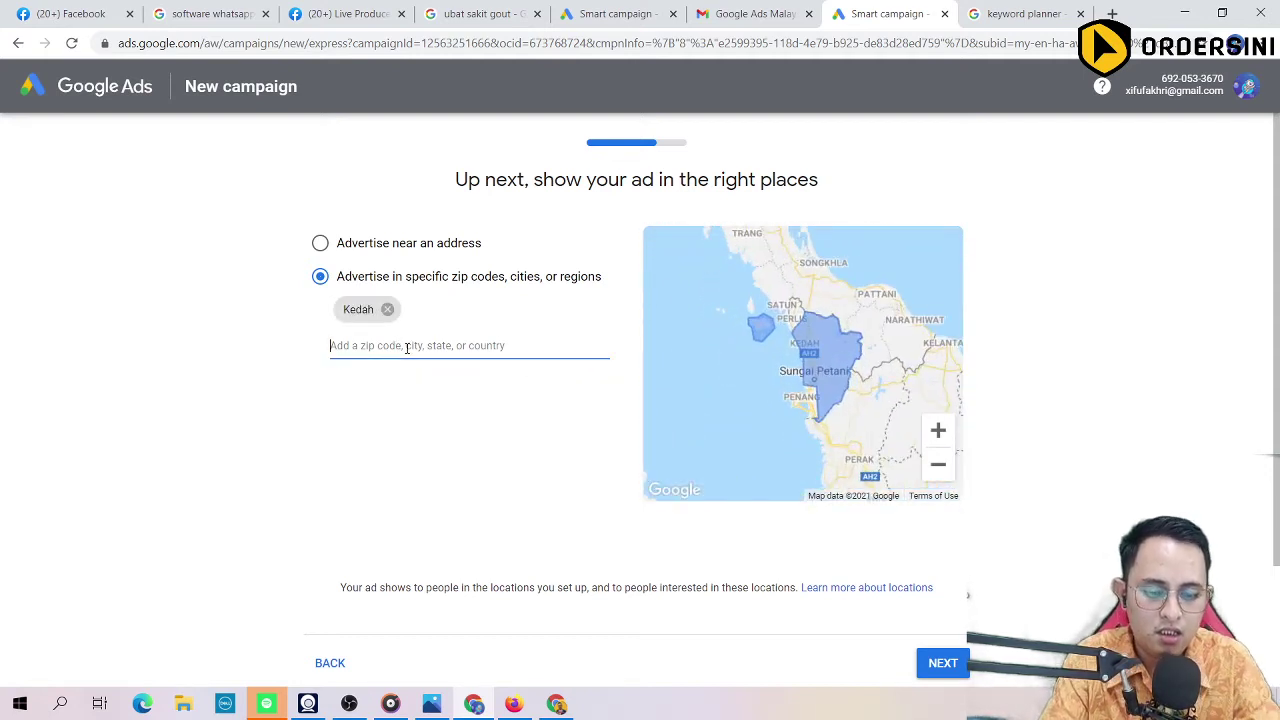
text(sungai petani)
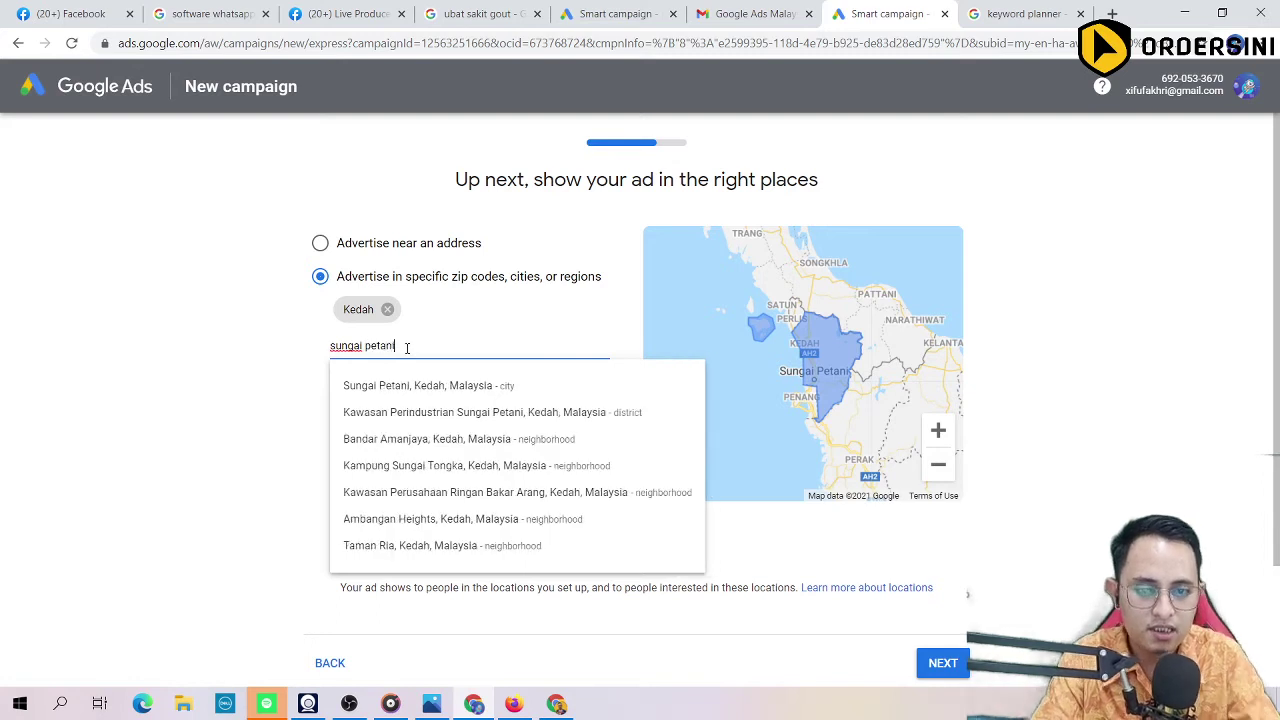
click(409, 386)
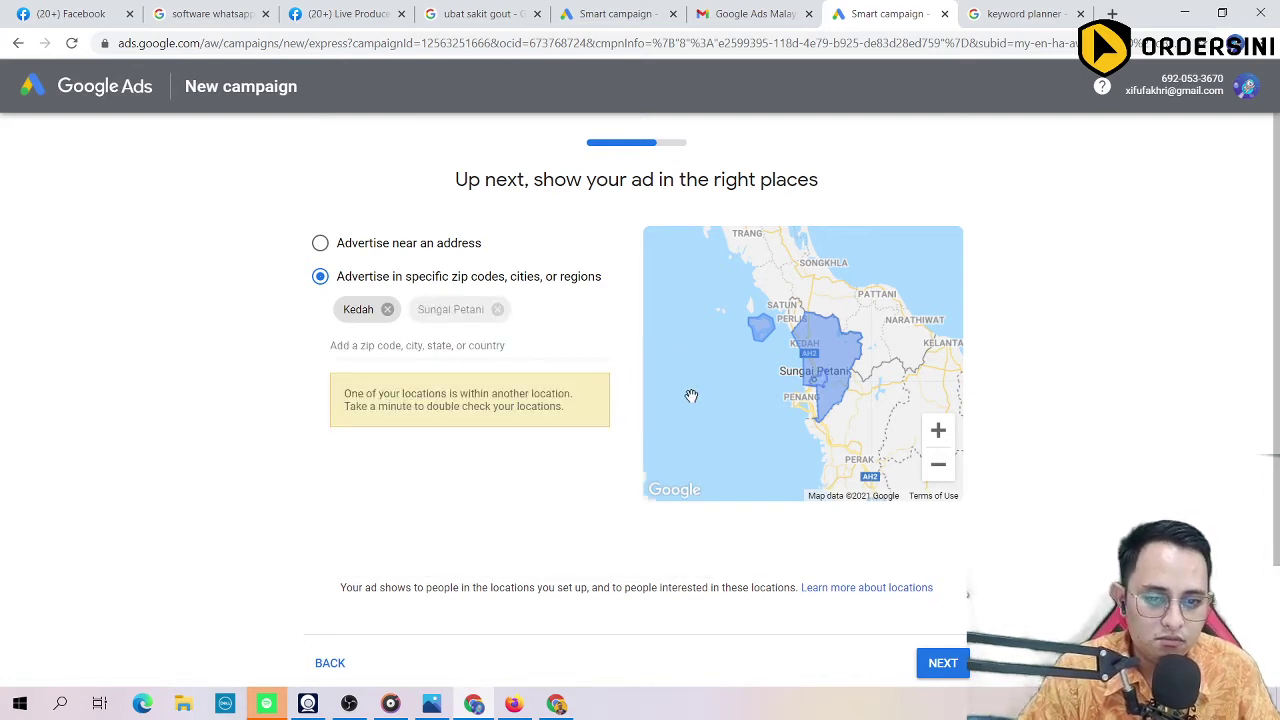
scroll(691, 396, down, 2)
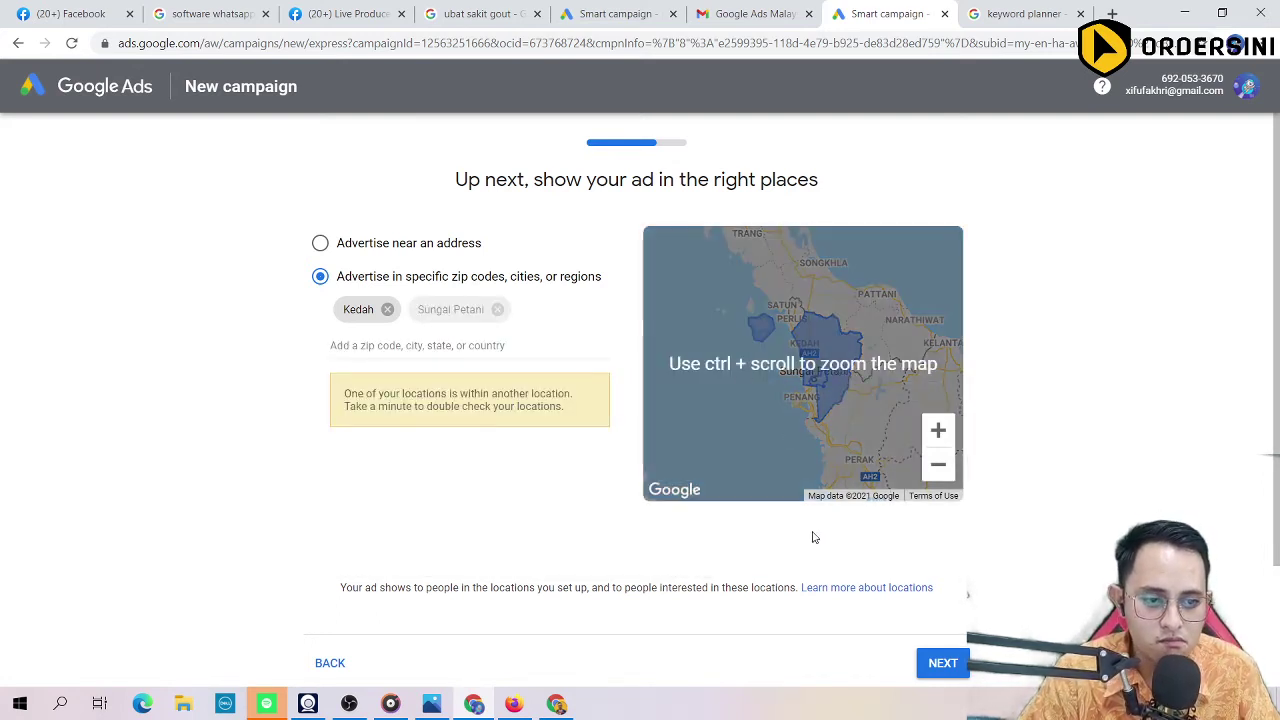
click(387, 309)
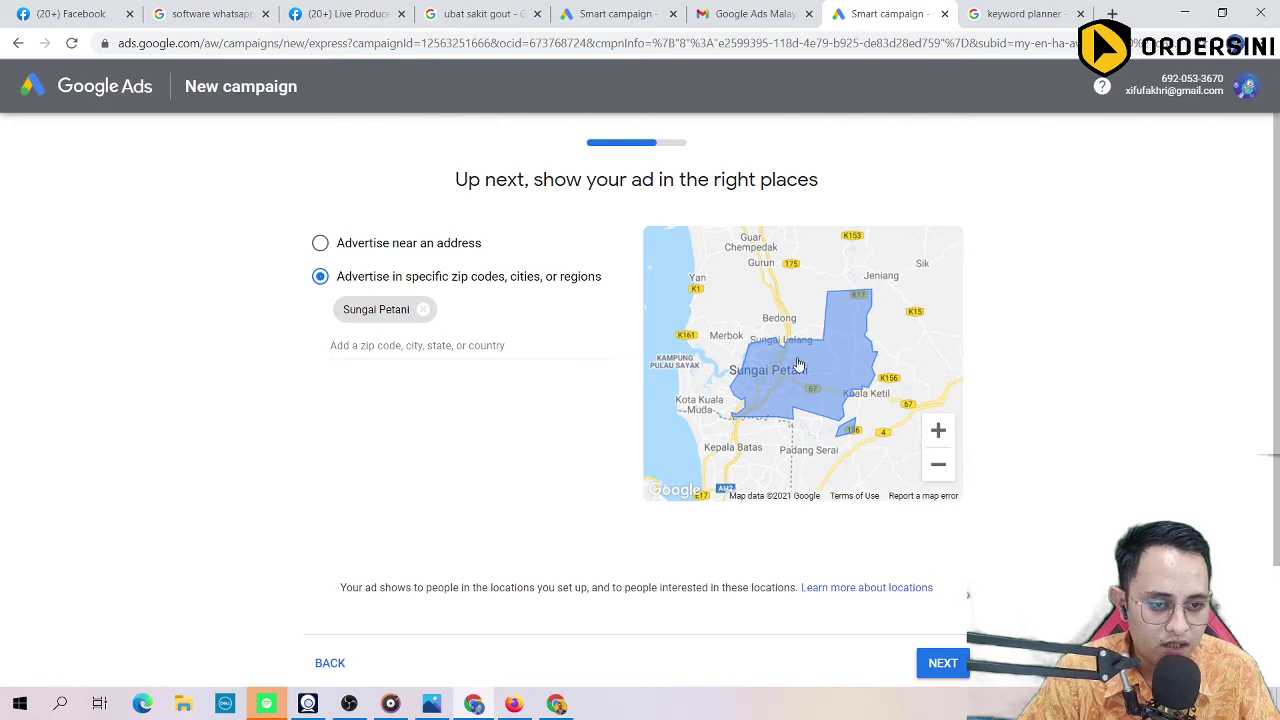
Step: Replace Sungai Petani with Kedah as the only target location and continue to budget
mouse_move(838, 384)
mouse_down()
mouse_move(822, 372)
mouse_move(852, 402)
mouse_up()
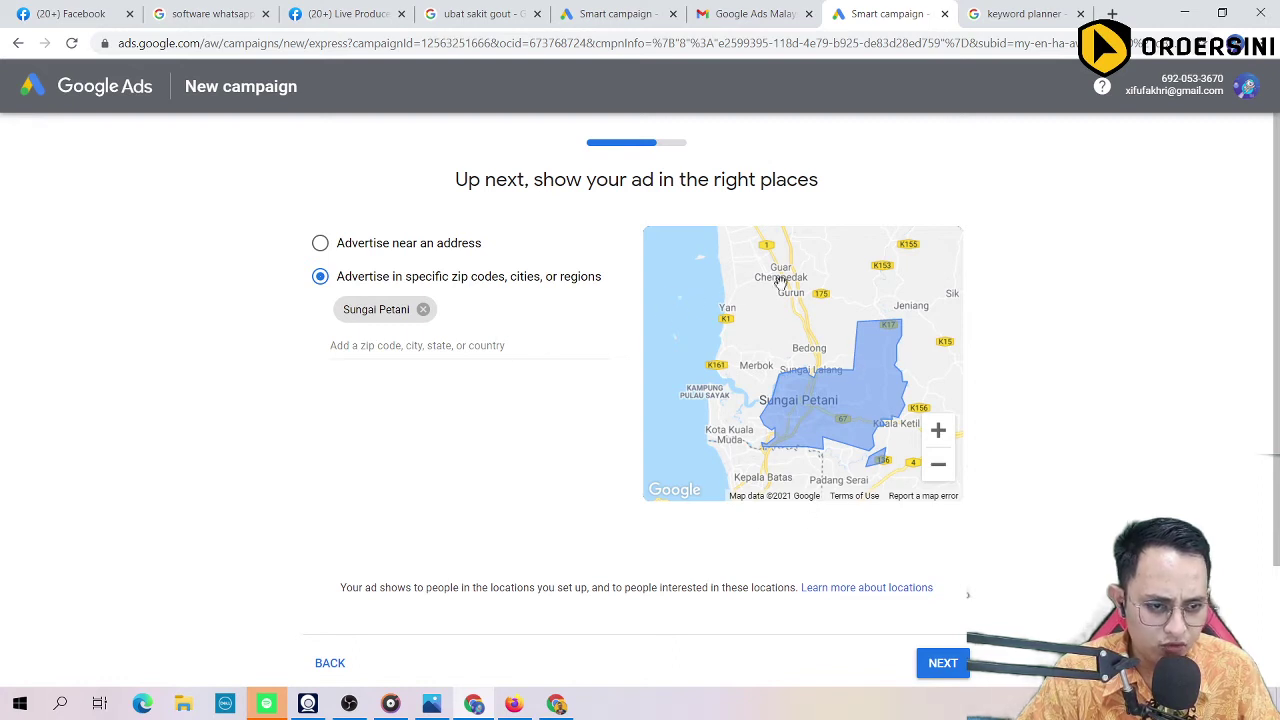
click(423, 309)
click(419, 314)
text(kedah)
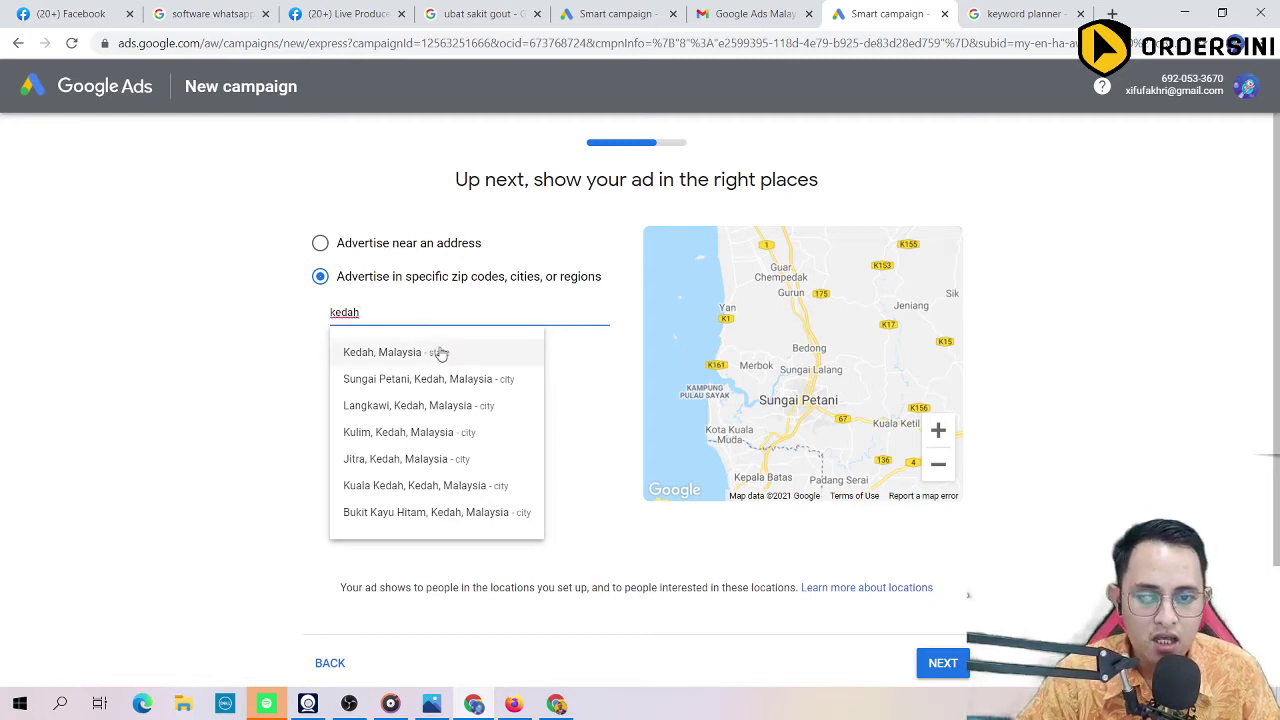
click(440, 354)
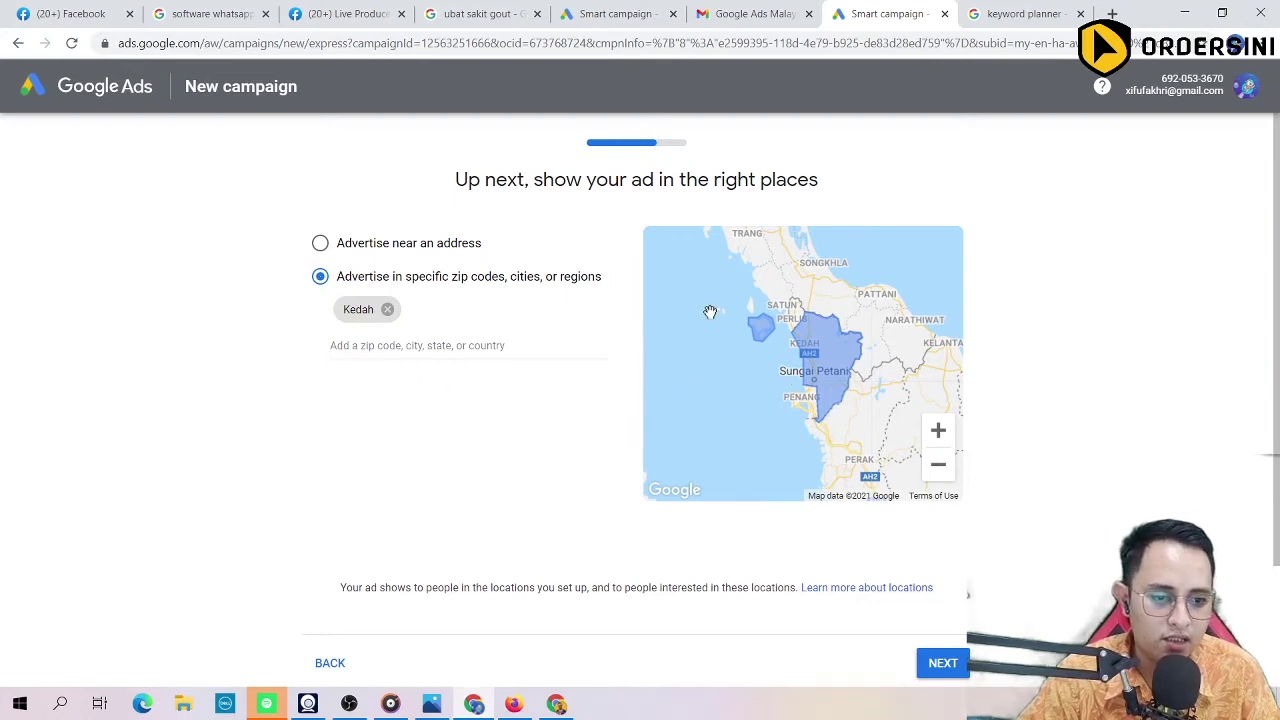
click(371, 346)
text(per)
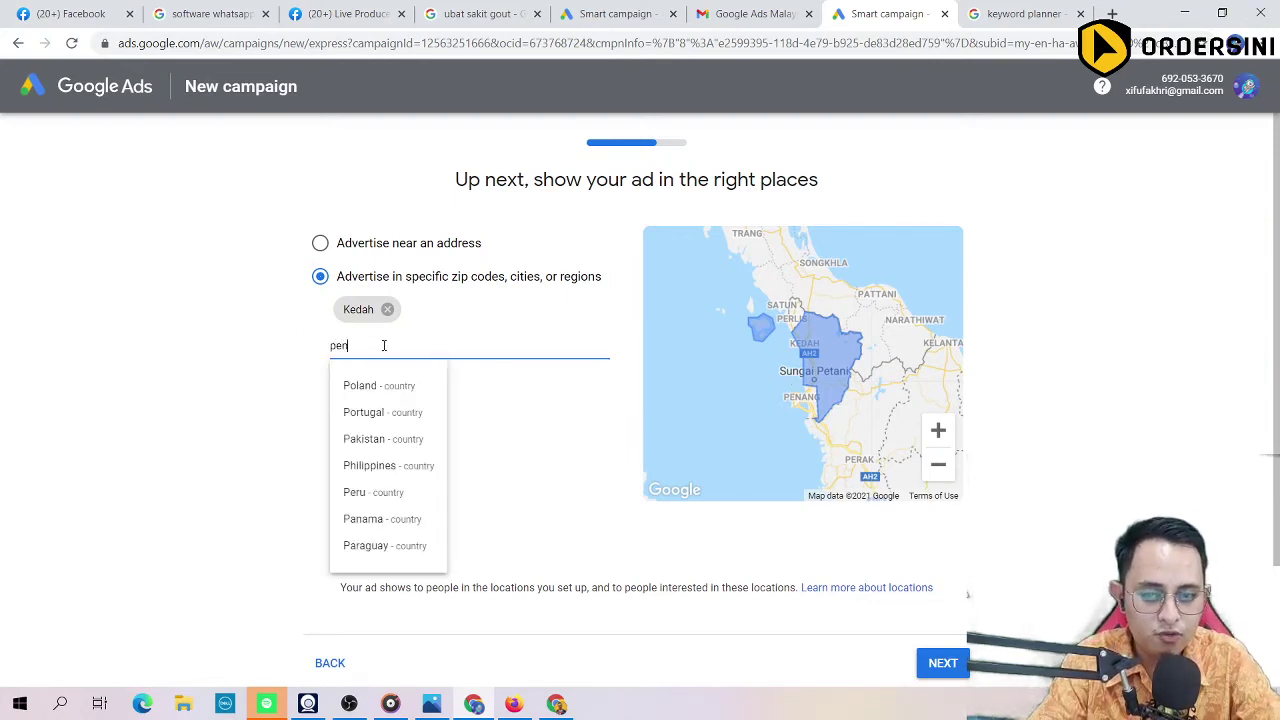
text(n)
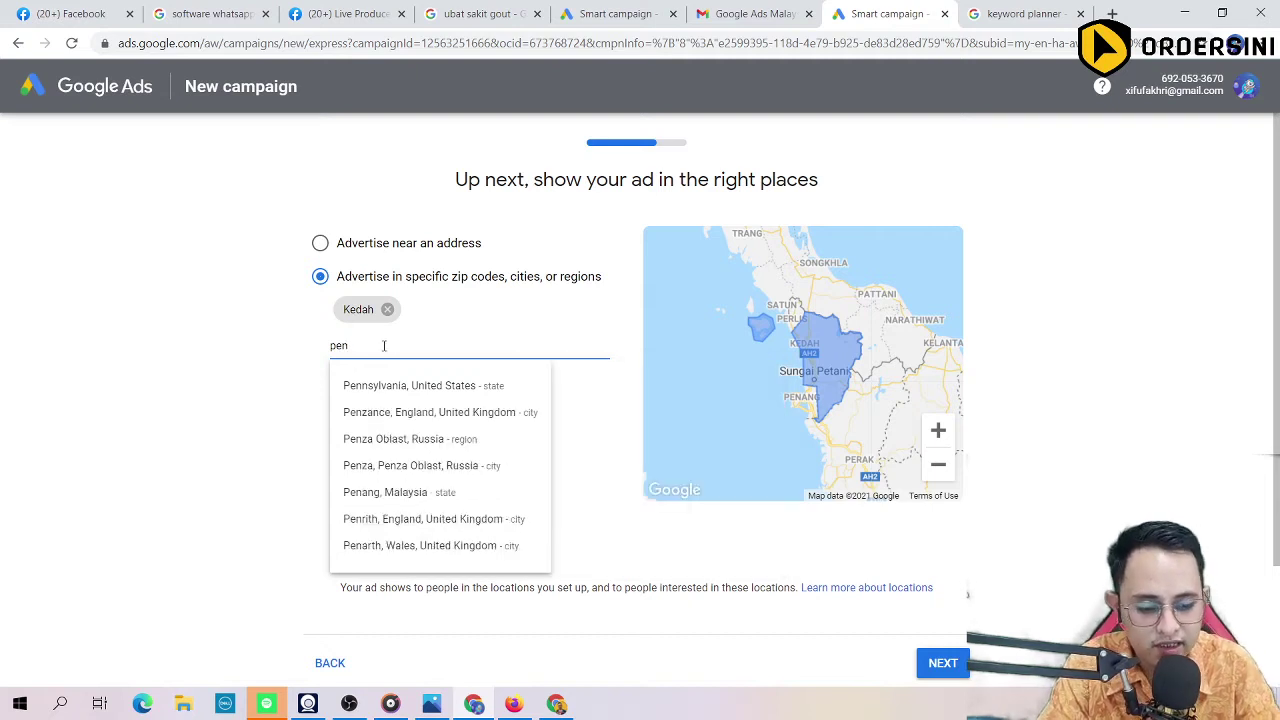
key(BackSpace)
key(BackSpace)
key(BackSpace)
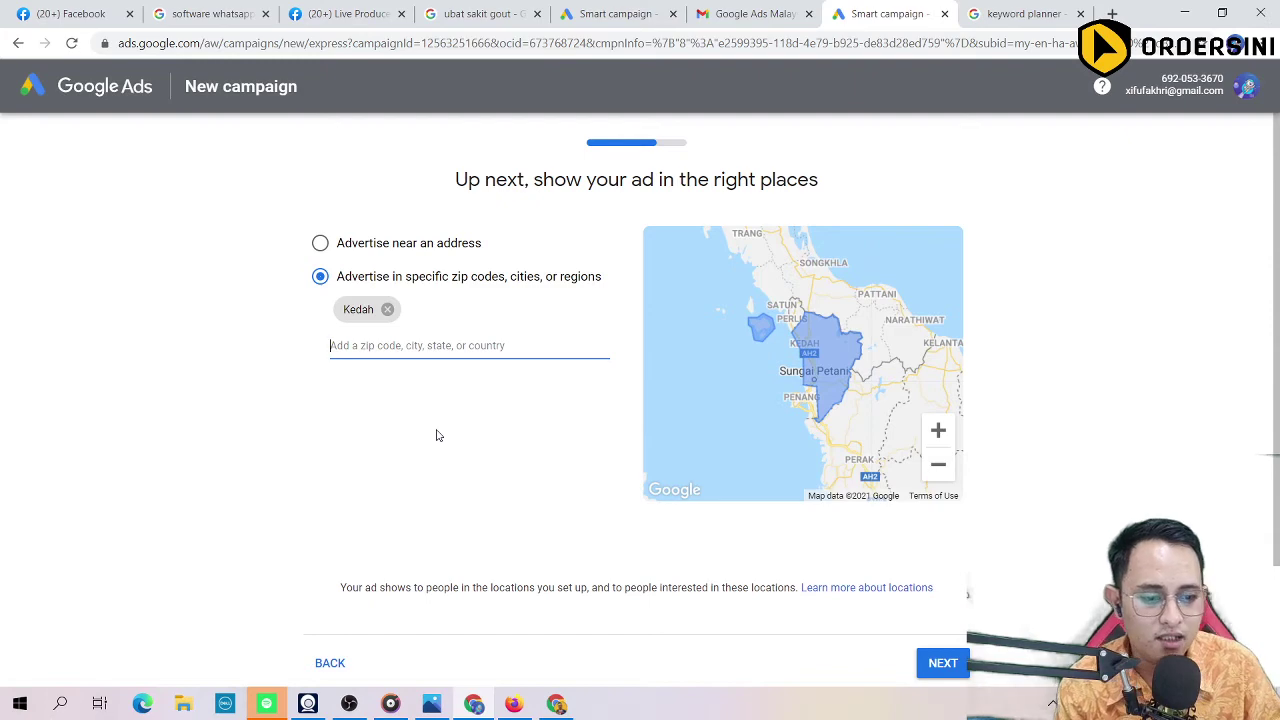
scroll(980, 560, down, 2)
scroll(466, 391, up, 2)
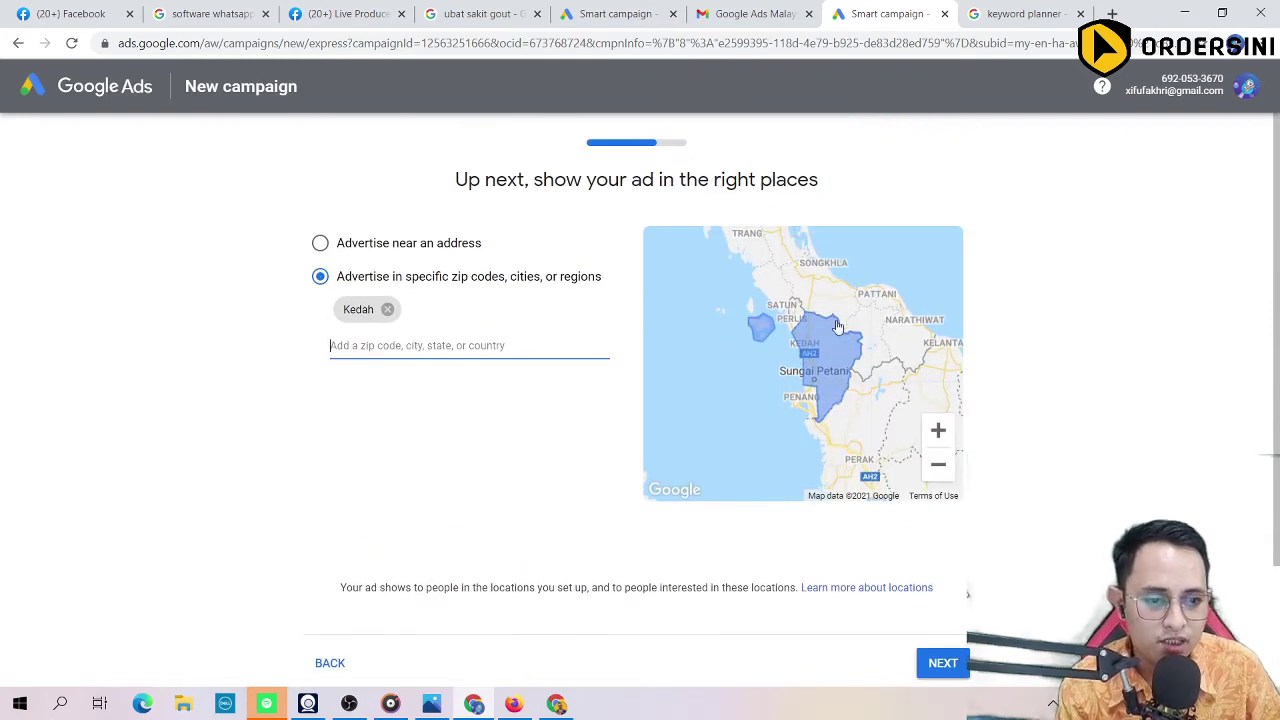
click(952, 665)
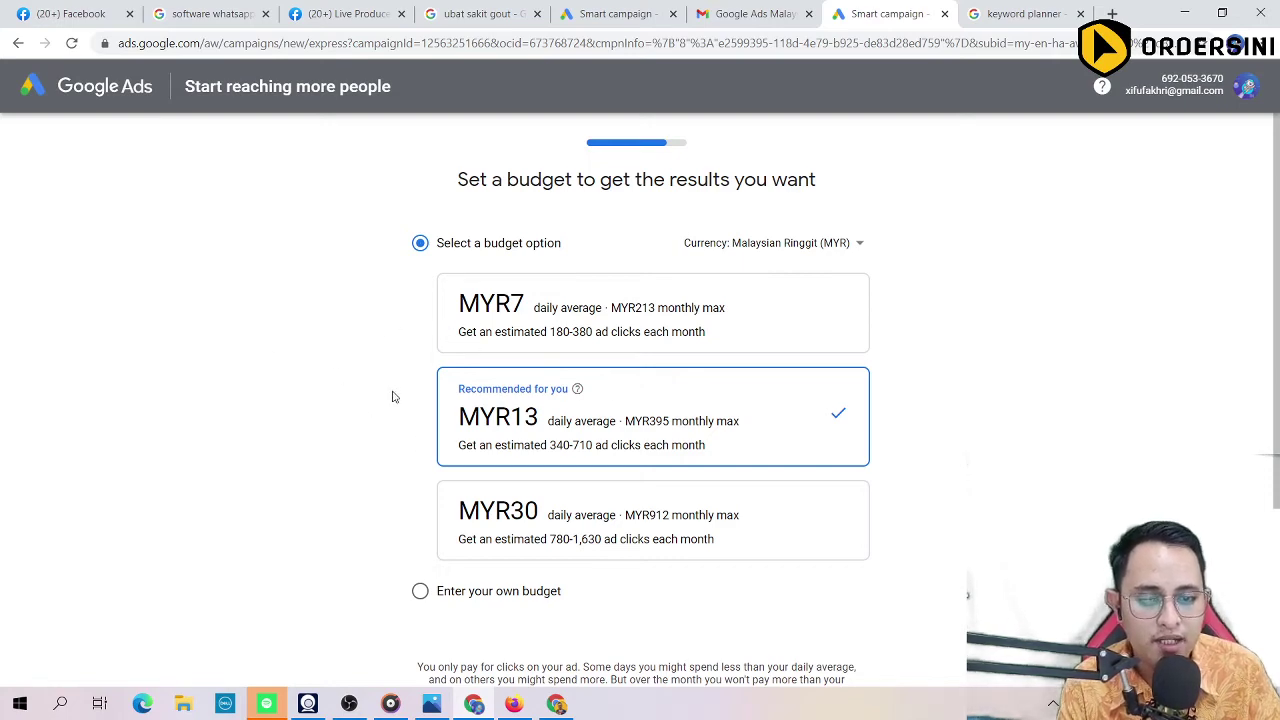
Step: Choose the MYR30 daily budget, test a custom budget near MYR228, then revert to presets
scroll(477, 343, down, 3)
scroll(470, 370, up, 2)
click(566, 465)
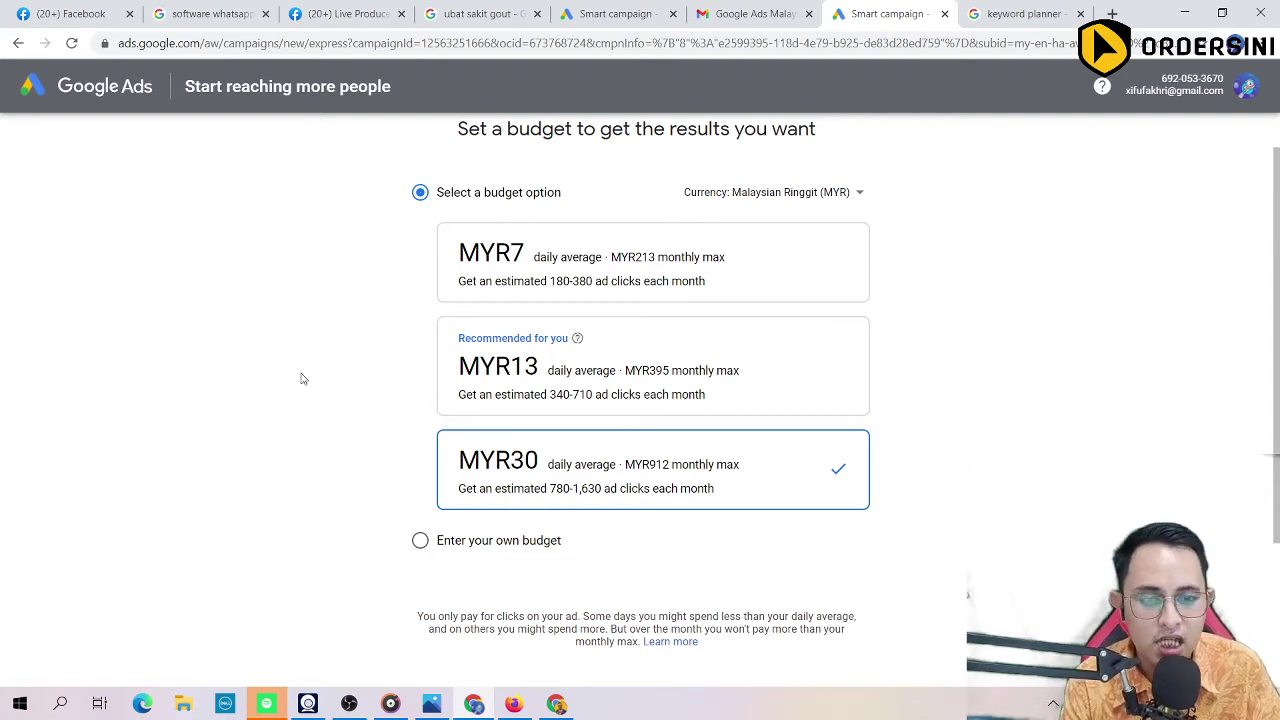
scroll(296, 324, down, 1)
click(420, 436)
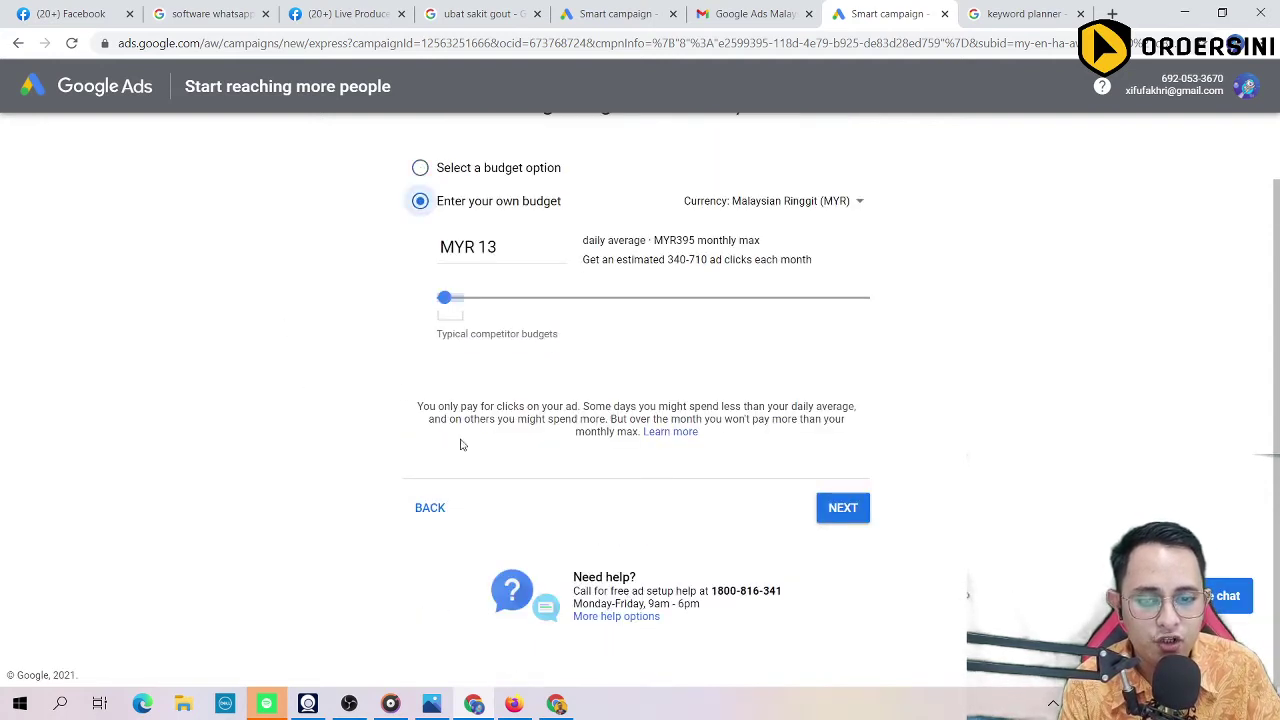
scroll(524, 272, up, 1)
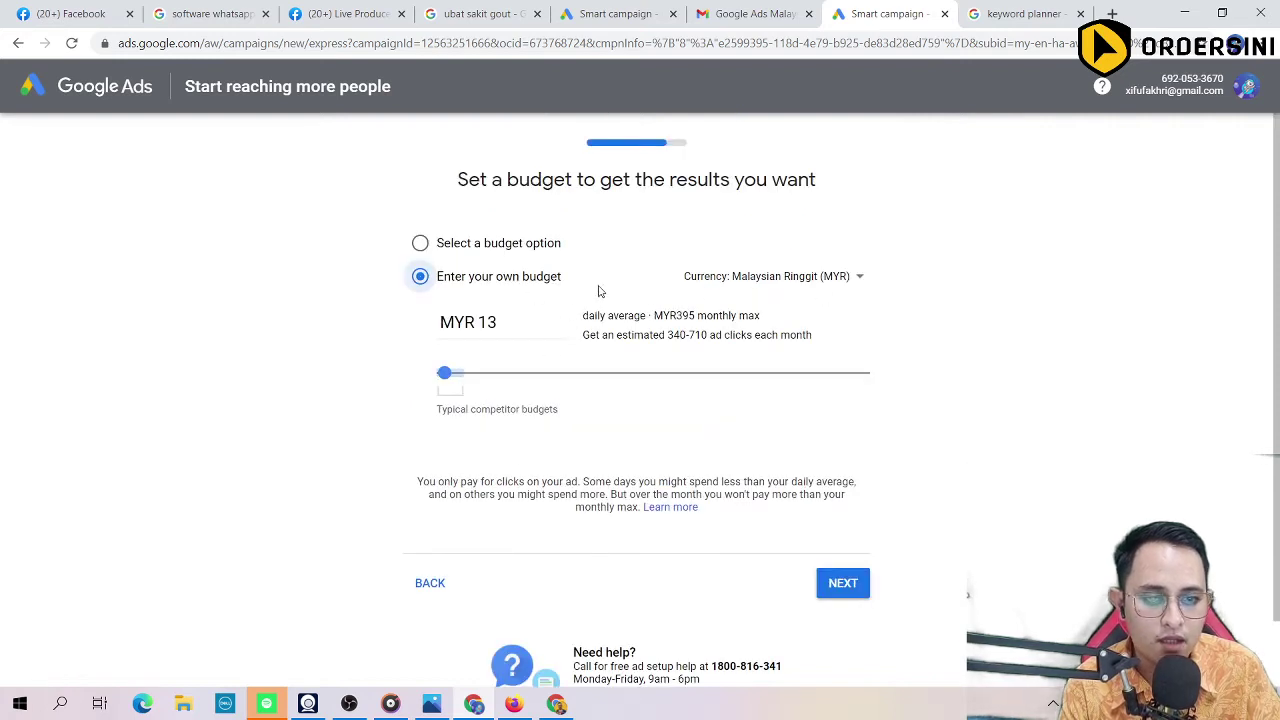
drag(440, 377, 610, 376)
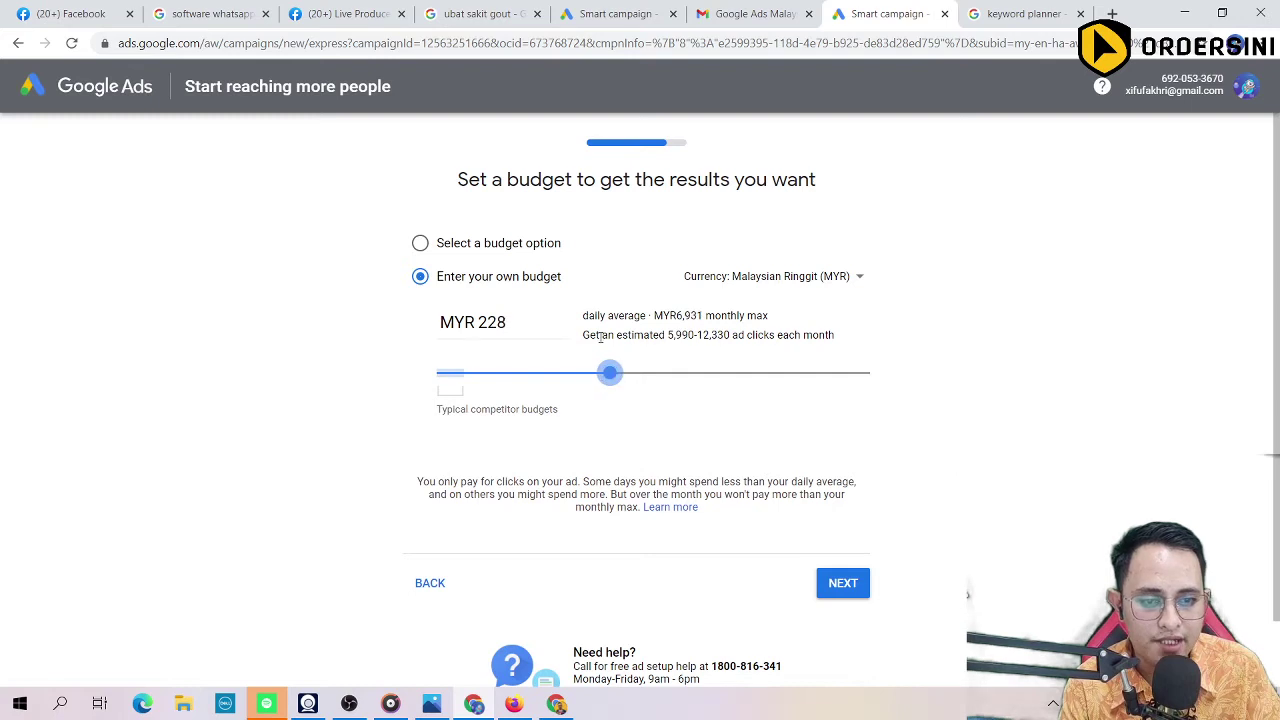
drag(668, 336, 816, 337)
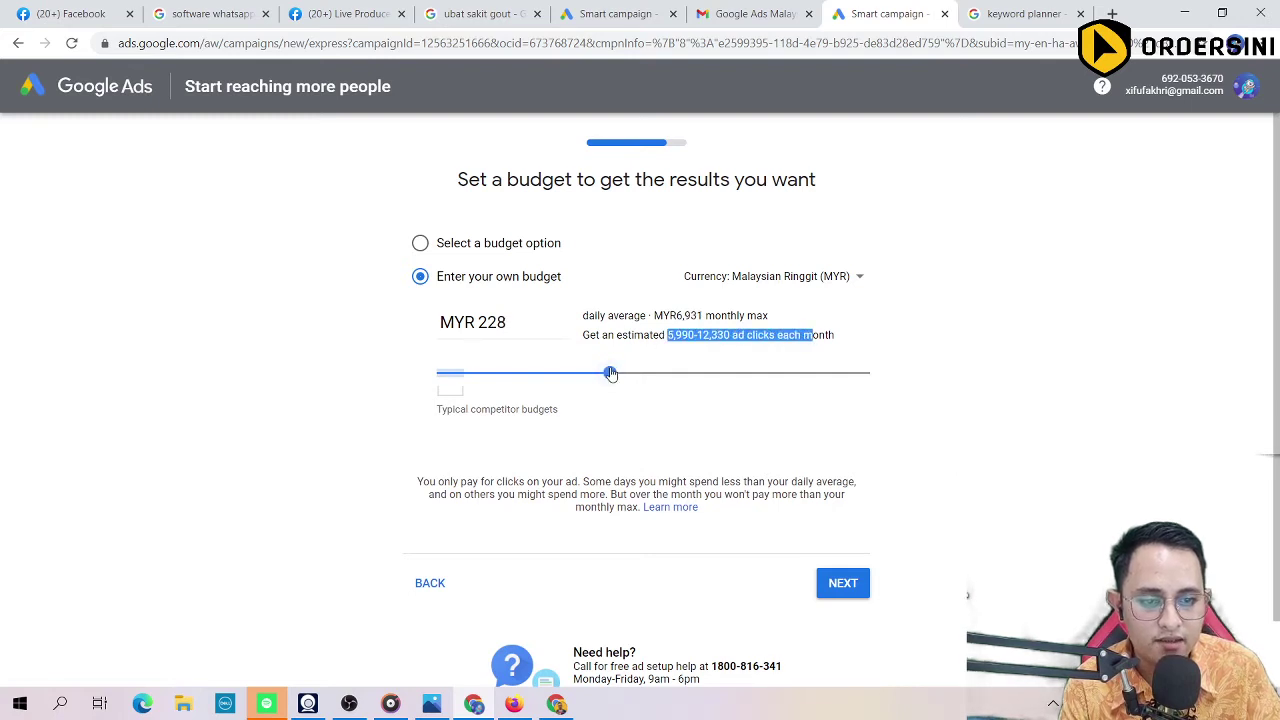
drag(610, 376, 460, 375)
click(421, 244)
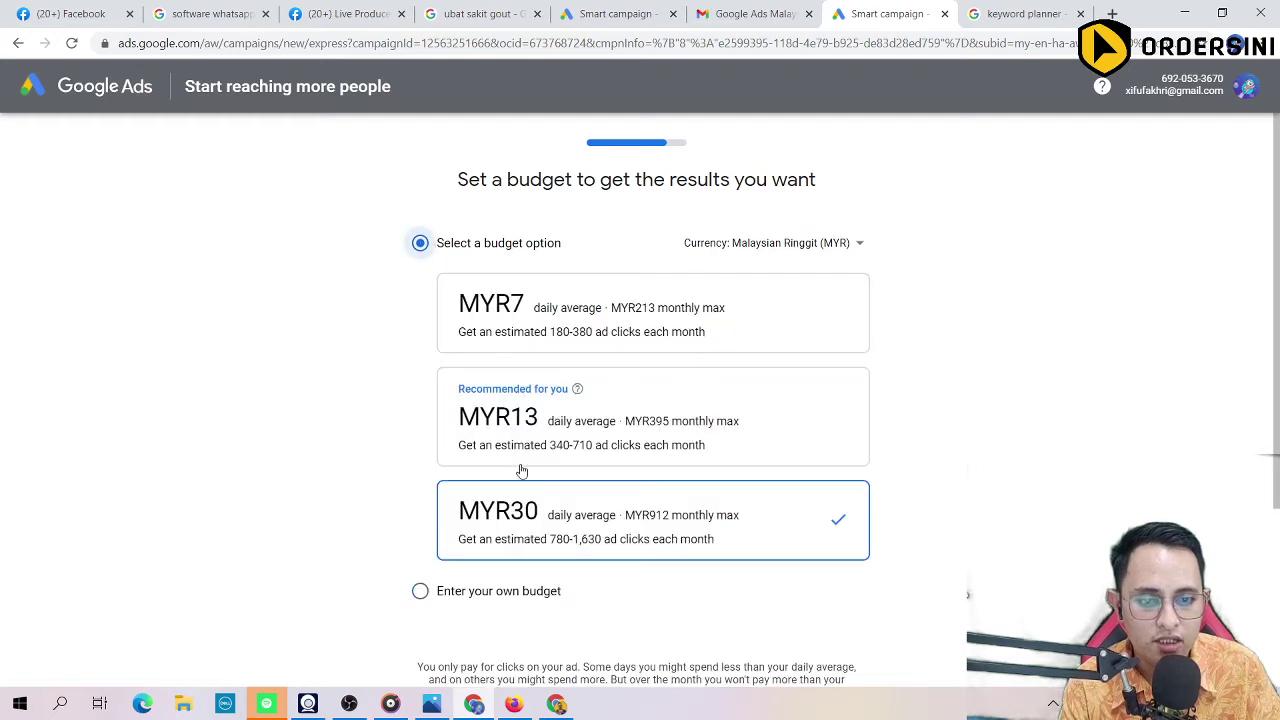
scroll(316, 336, down, 2)
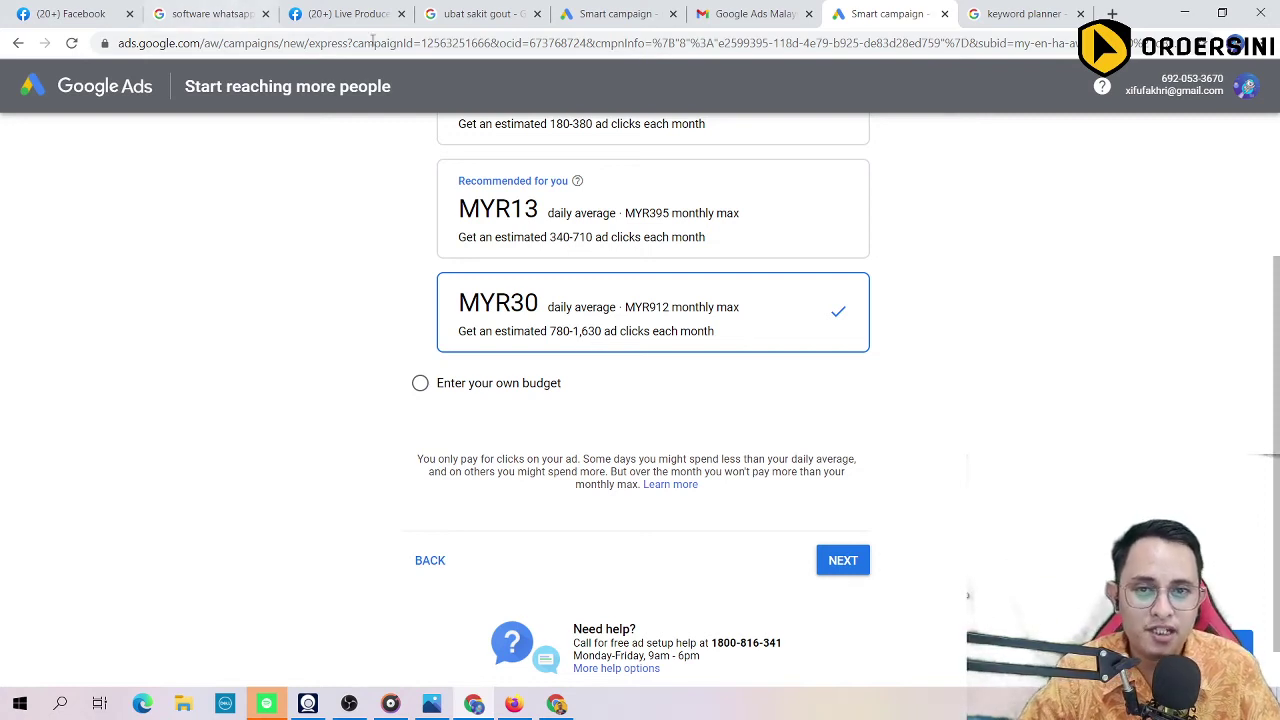
Step: Search Google for 'perodua viva 2011' in a new tab
click(378, 42)
key(ctrl+t)
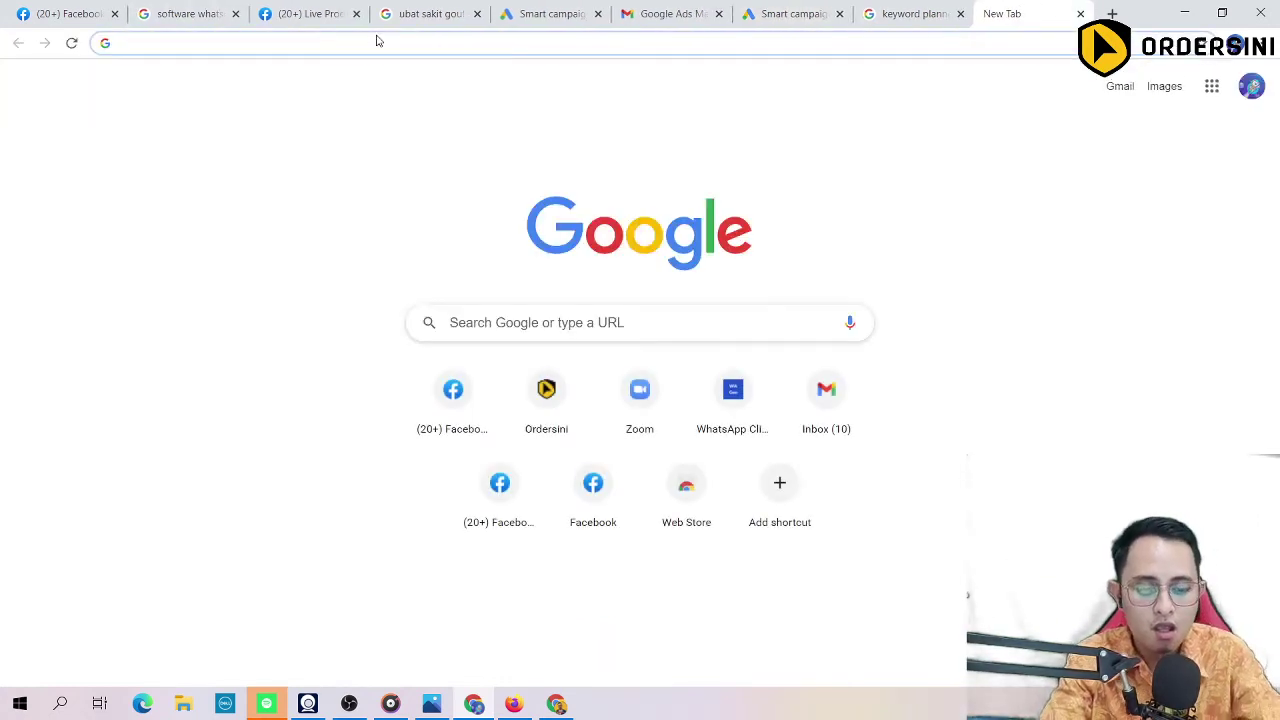
text(pt)
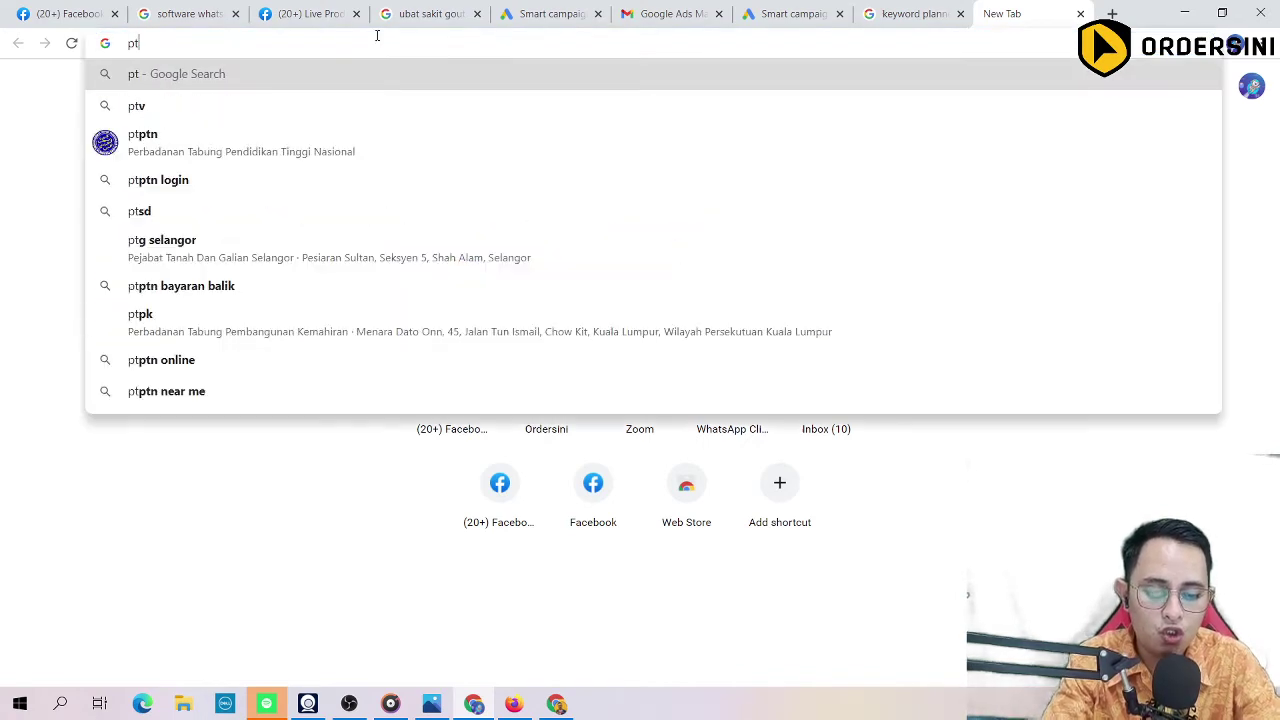
key(BackSpace)
text(erod)
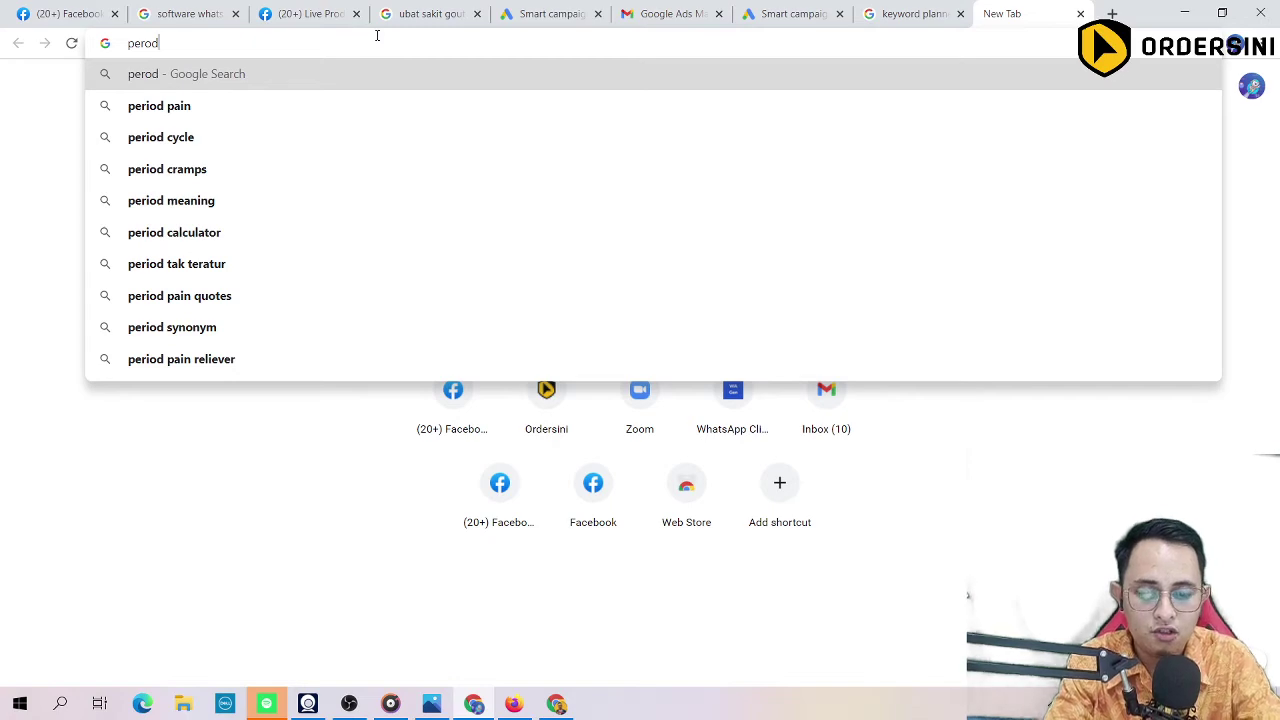
text( ua viva 201)
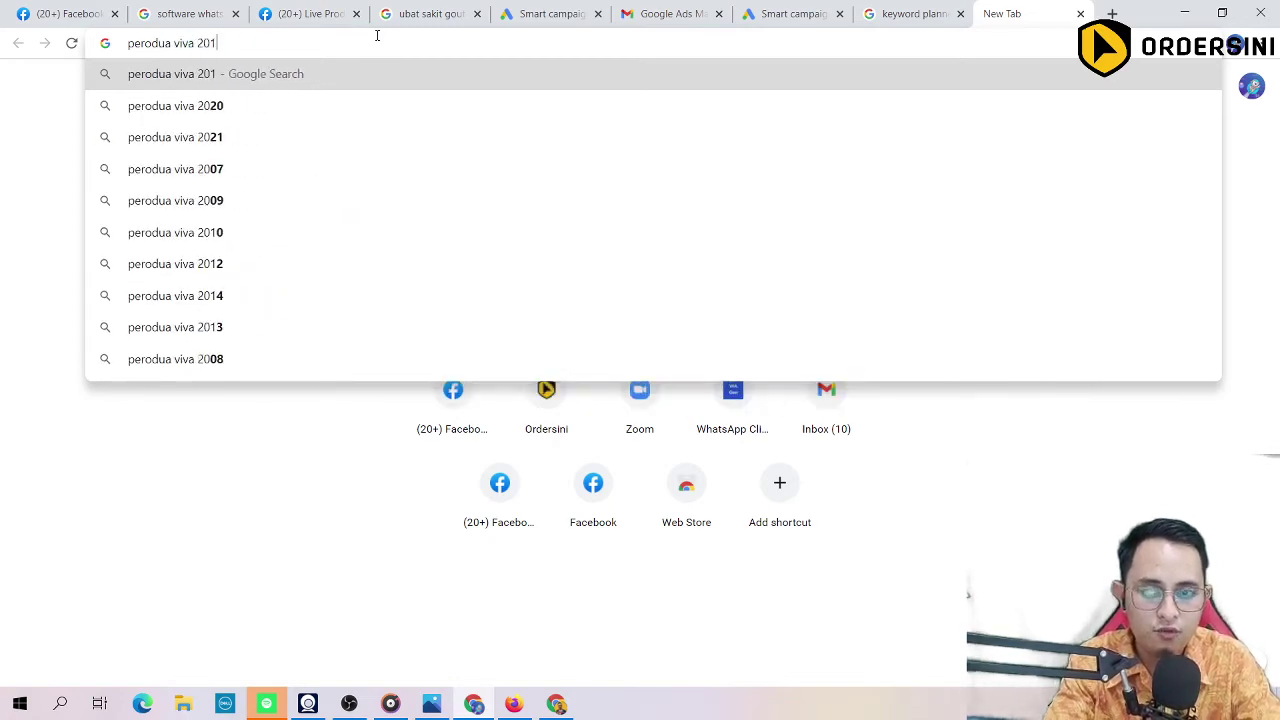
text(1)
key(Return)
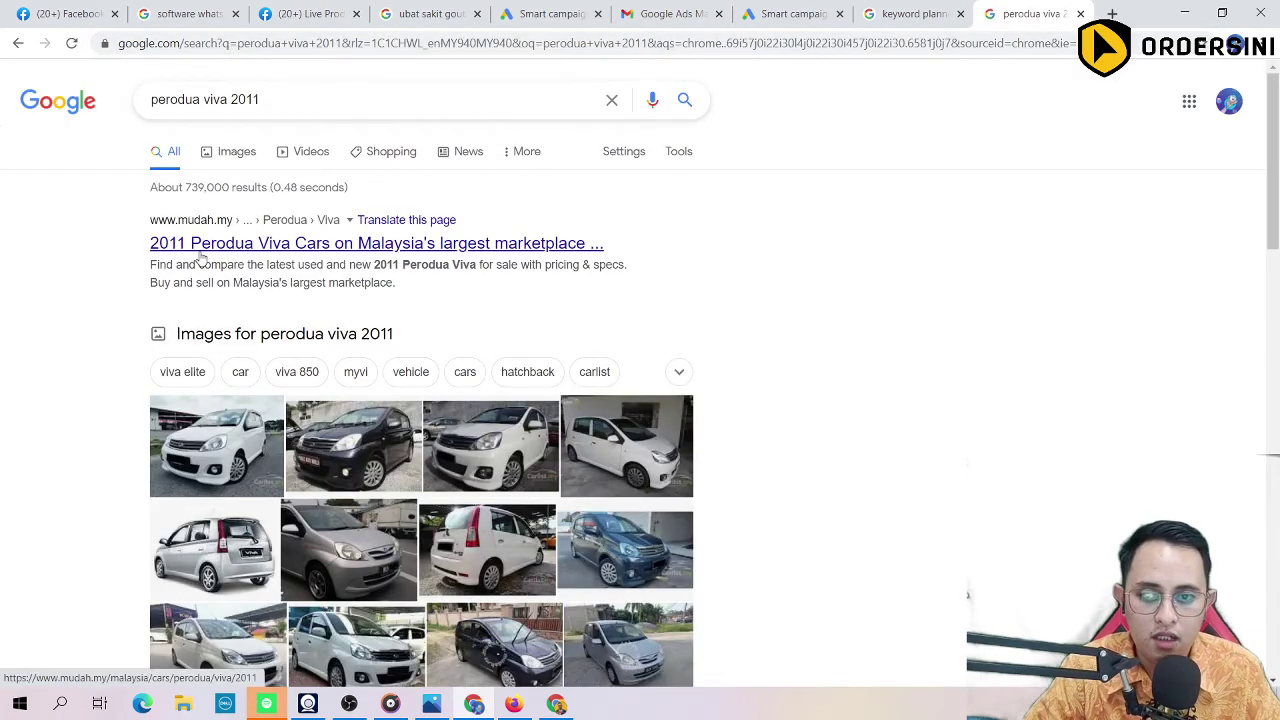
scroll(86, 349, down, 15)
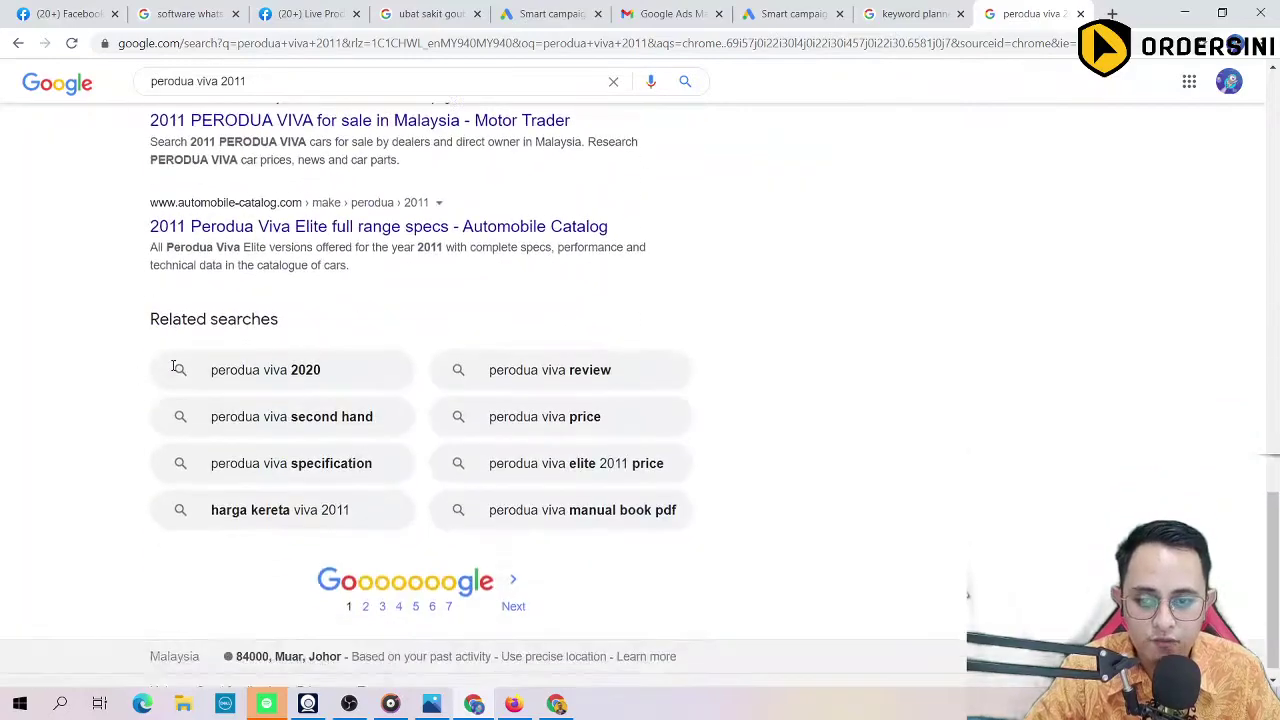
scroll(175, 368, up, 15)
Step: Change the search to 'perodua ativa' and view the second page of results
click(287, 99)
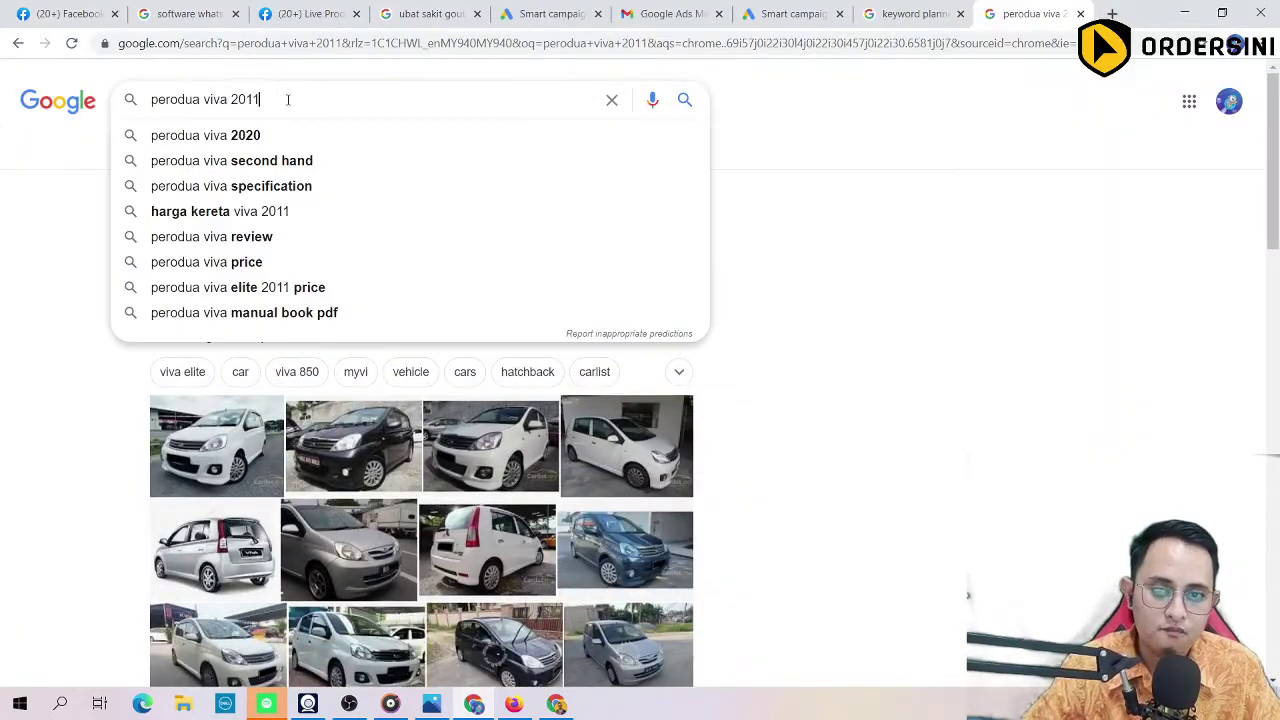
key(BackSpace)
key(BackSpace)
key(BackSpace)
key(BackSpace)
key(BackSpace)
key(BackSpace)
key(BackSpace)
key(BackSpace)
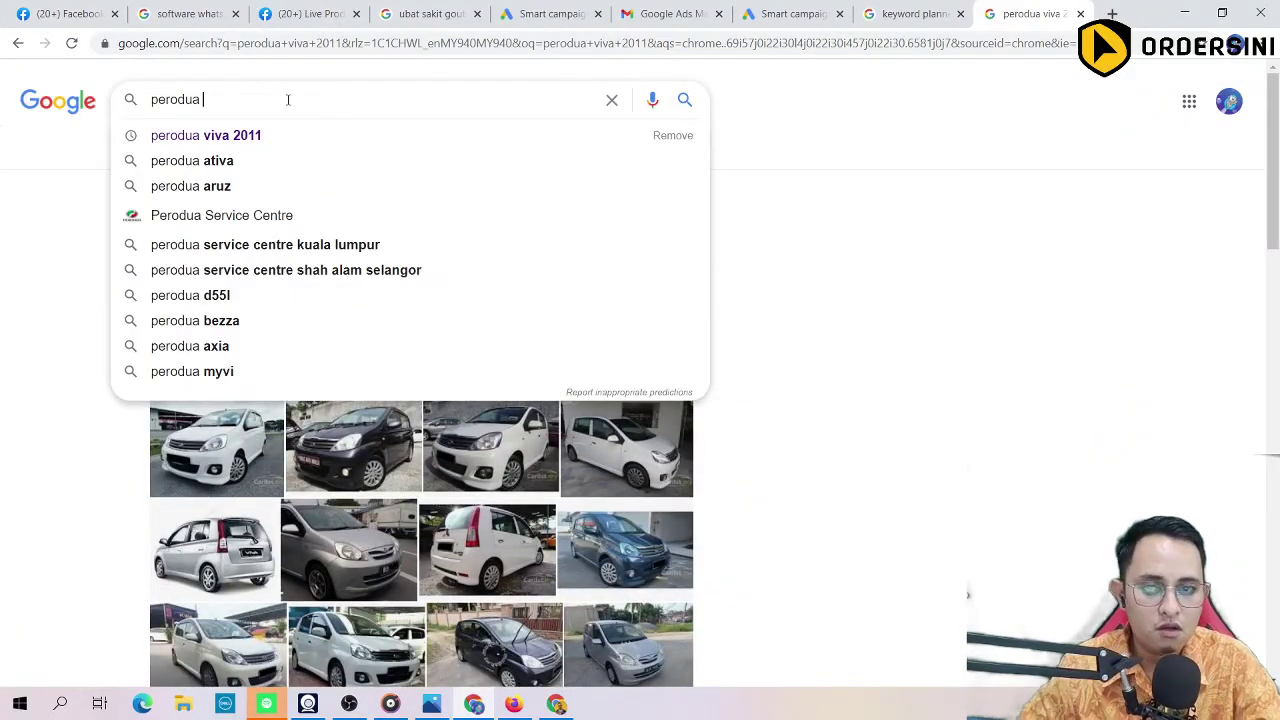
text(ativa)
key(Return)
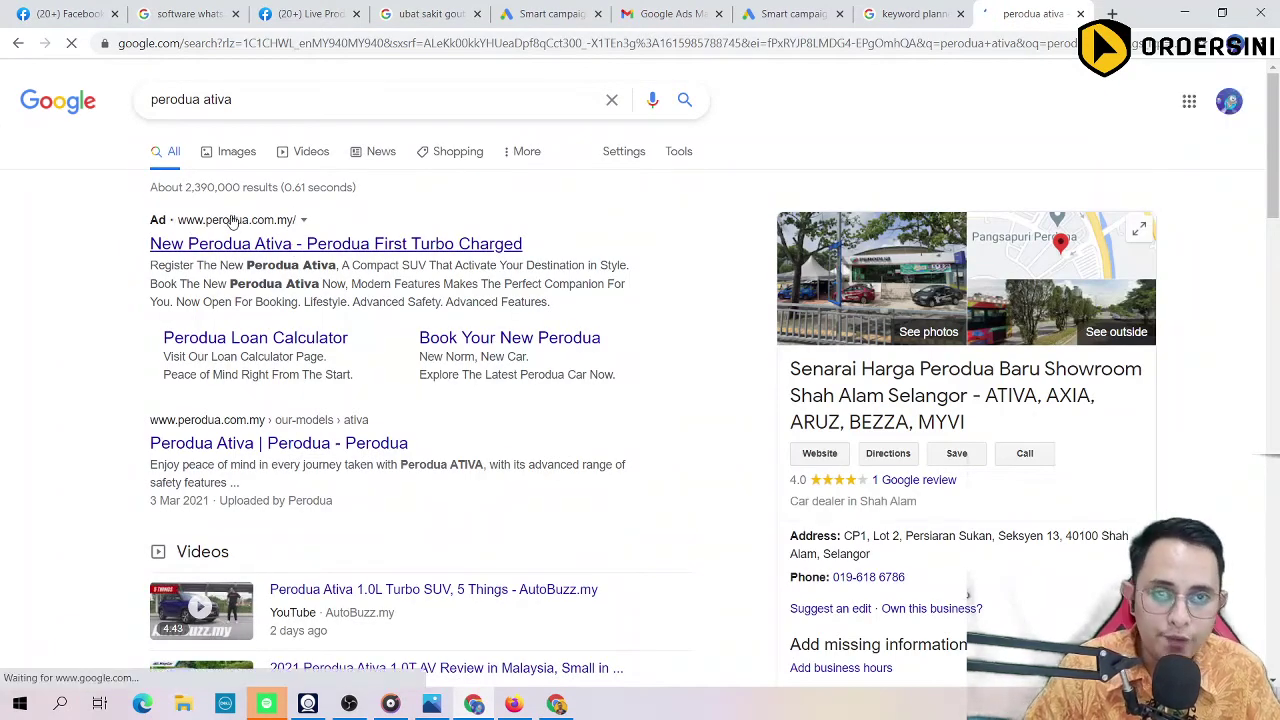
scroll(155, 234, down, 2)
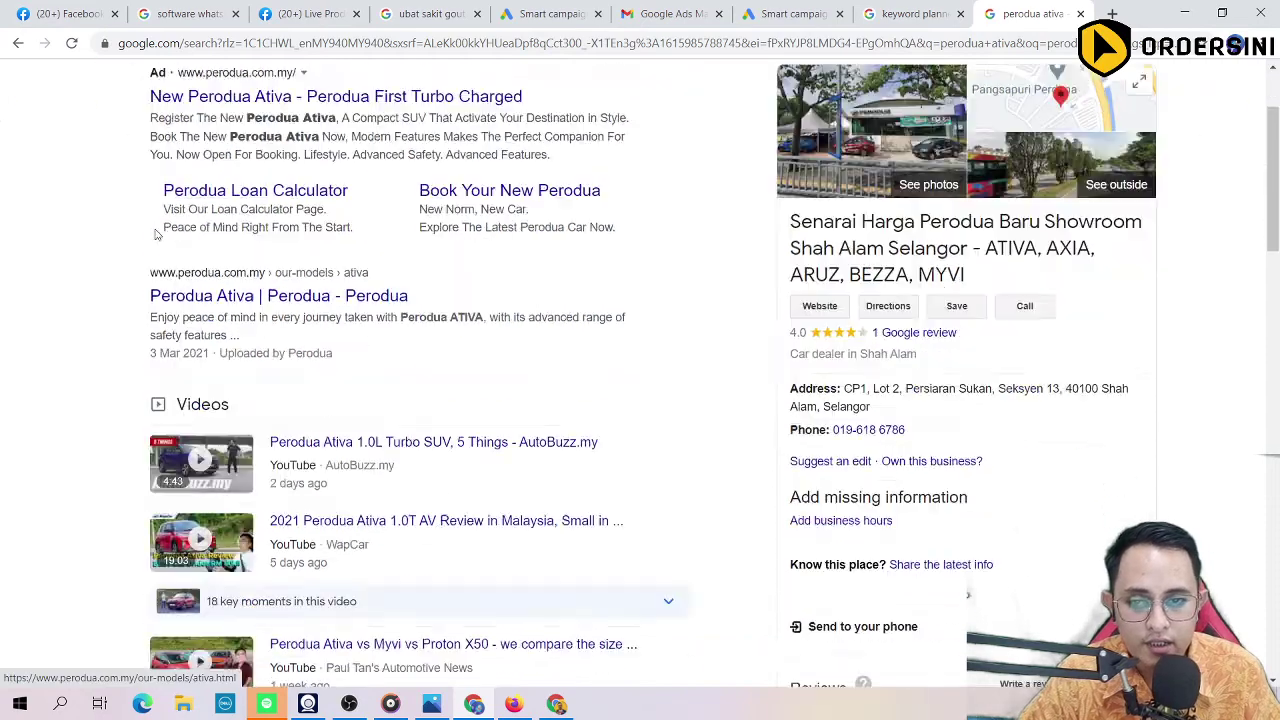
scroll(155, 234, up, 2)
scroll(150, 260, down, 9)
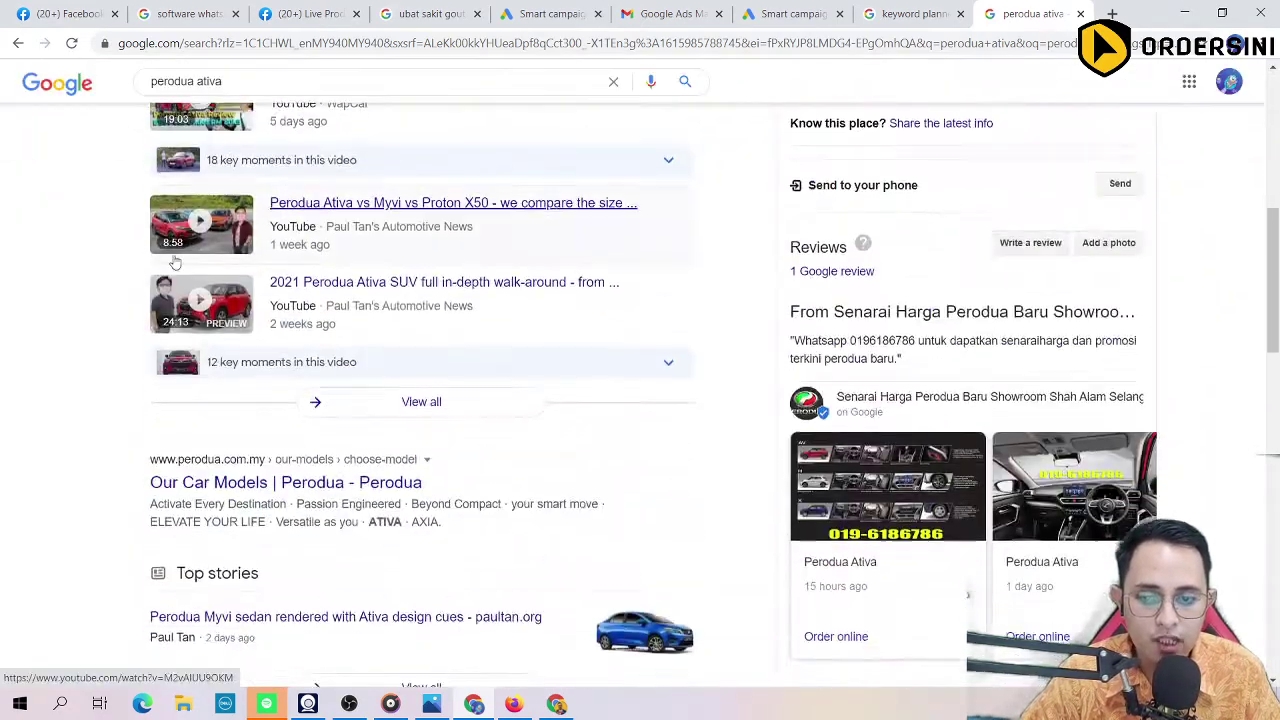
scroll(132, 332, down, 10)
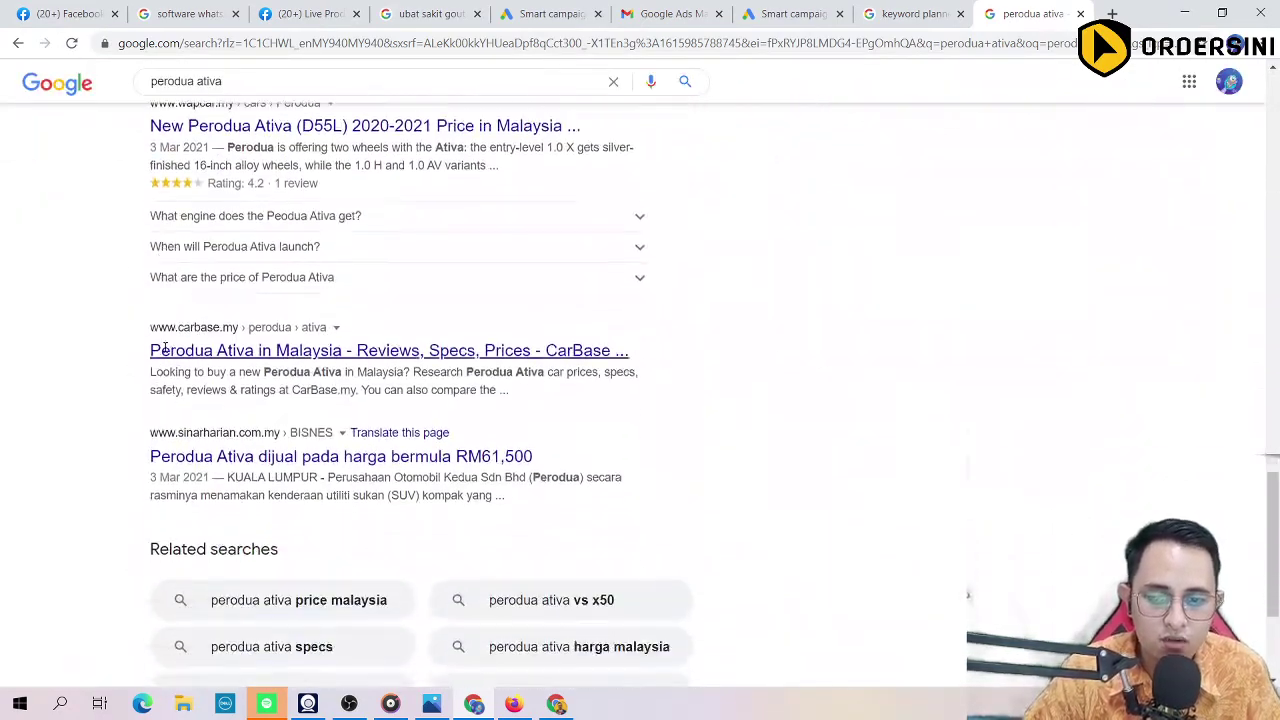
click(365, 588)
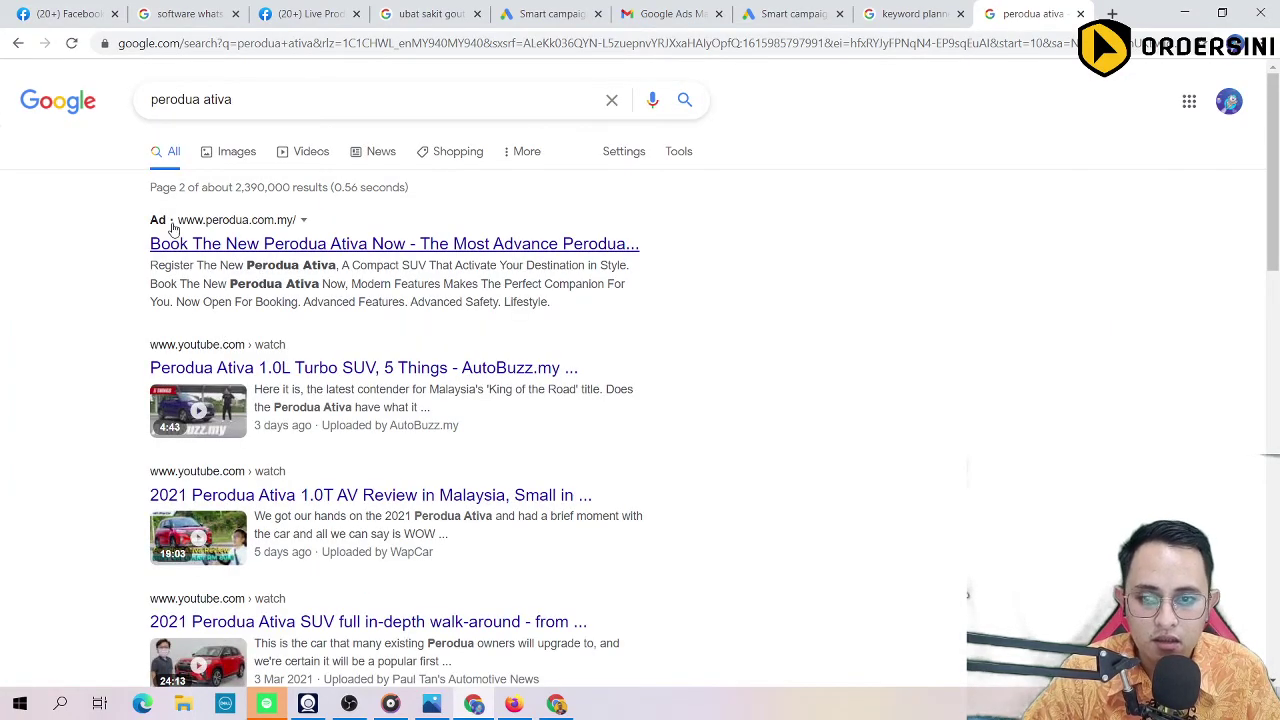
scroll(144, 354, down, 10)
scroll(150, 350, down, 2)
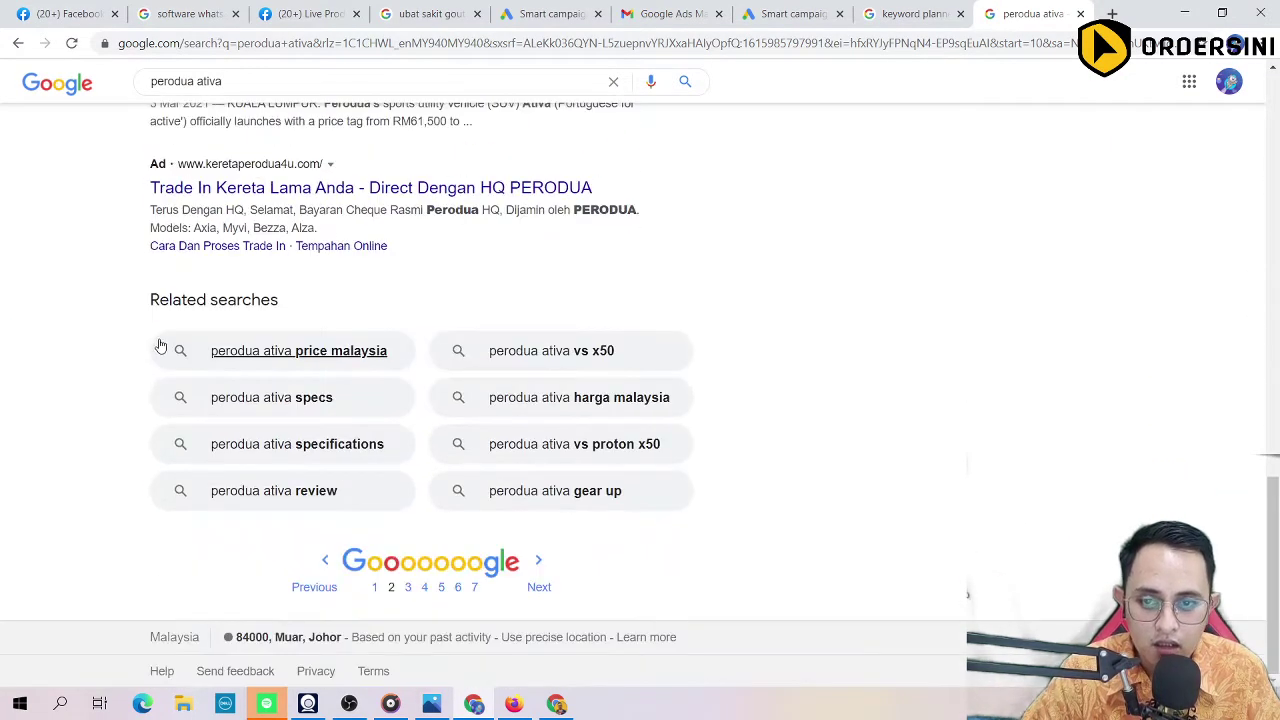
scroll(260, 300, up, 2)
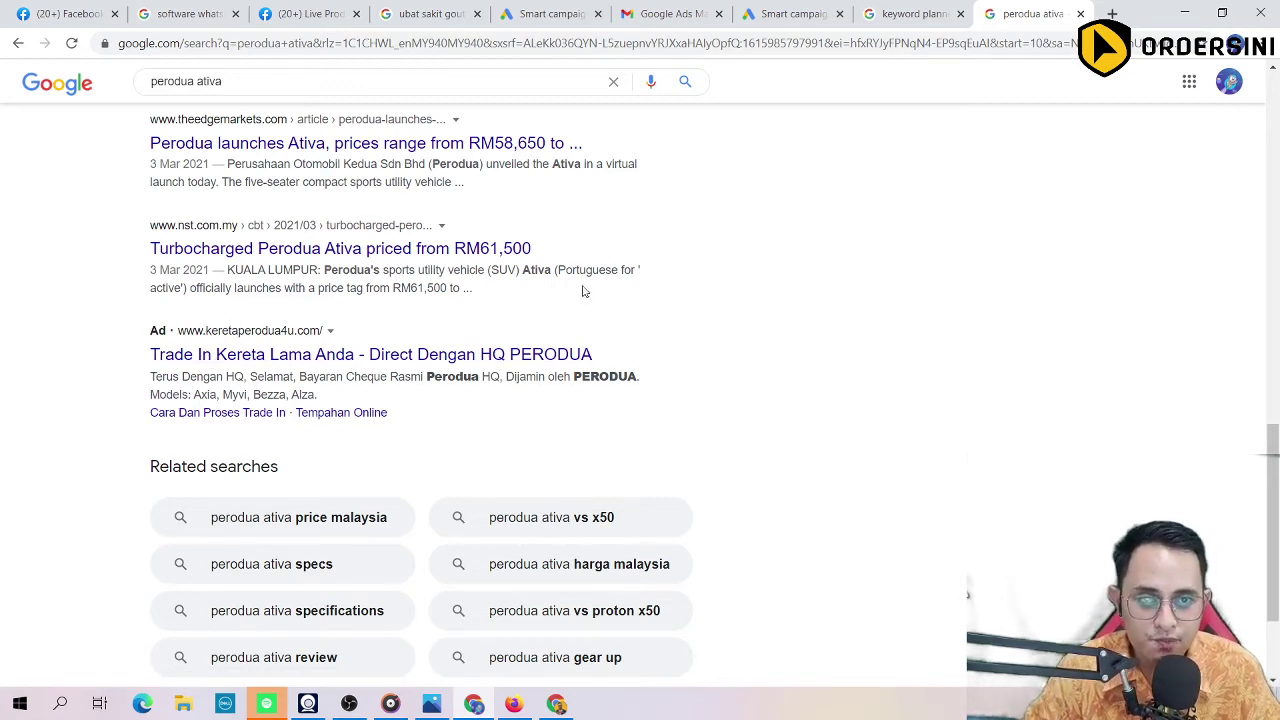
Step: Return to the campaign draft and continue with the MYR30 daily budget
click(541, 12)
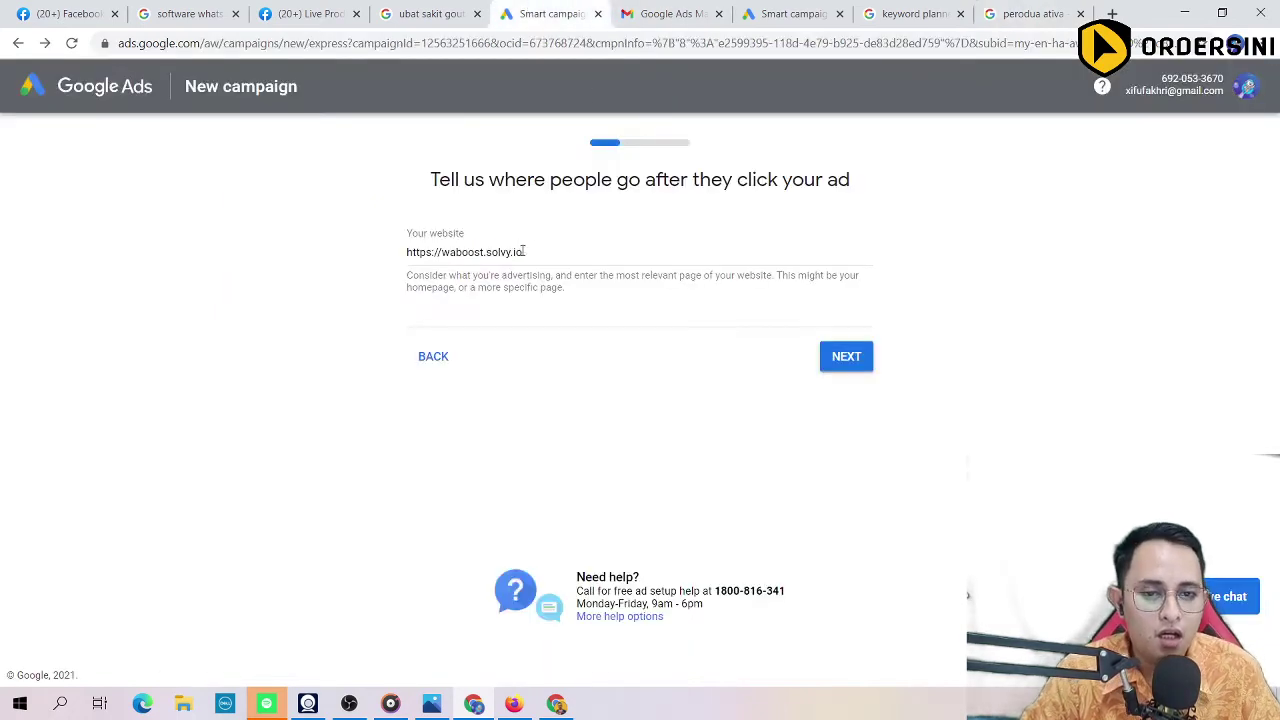
click(739, 22)
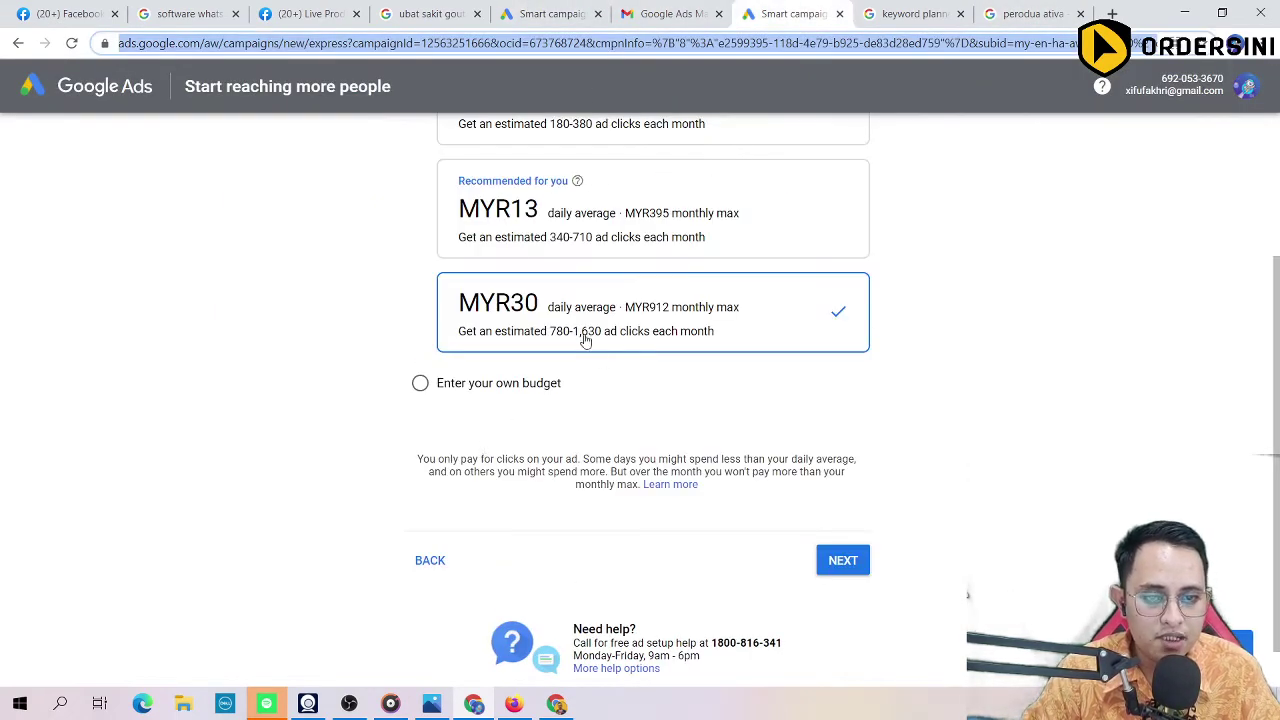
scroll(503, 334, up, 2)
scroll(503, 334, down, 3)
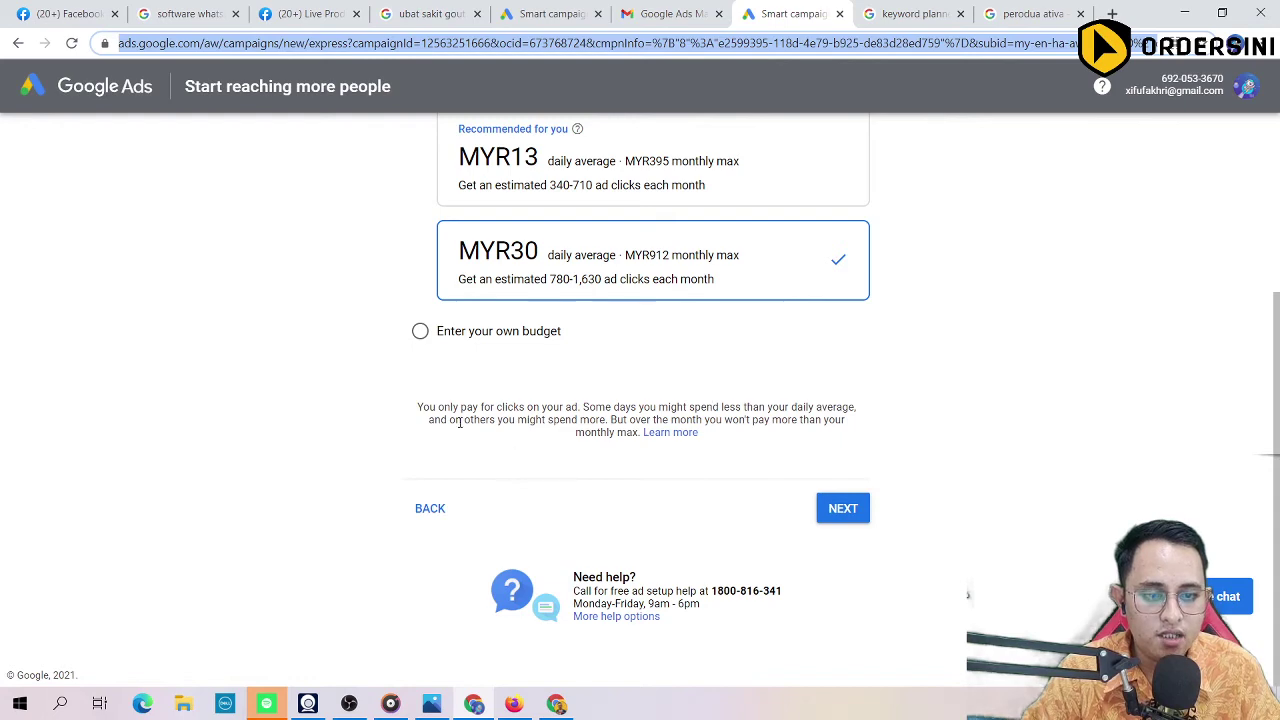
click(845, 509)
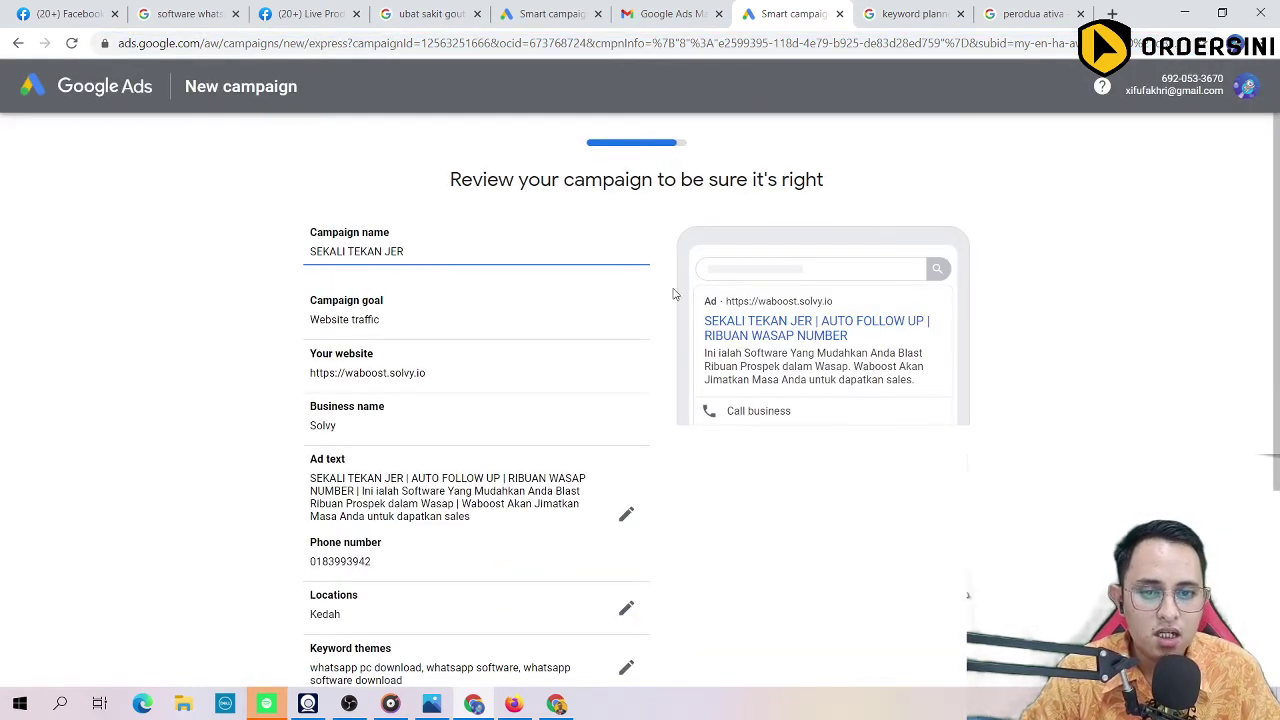
Step: Review the ad preview's headline and description, then proceed to payment
drag(703, 300, 1068, 357)
click(1068, 357)
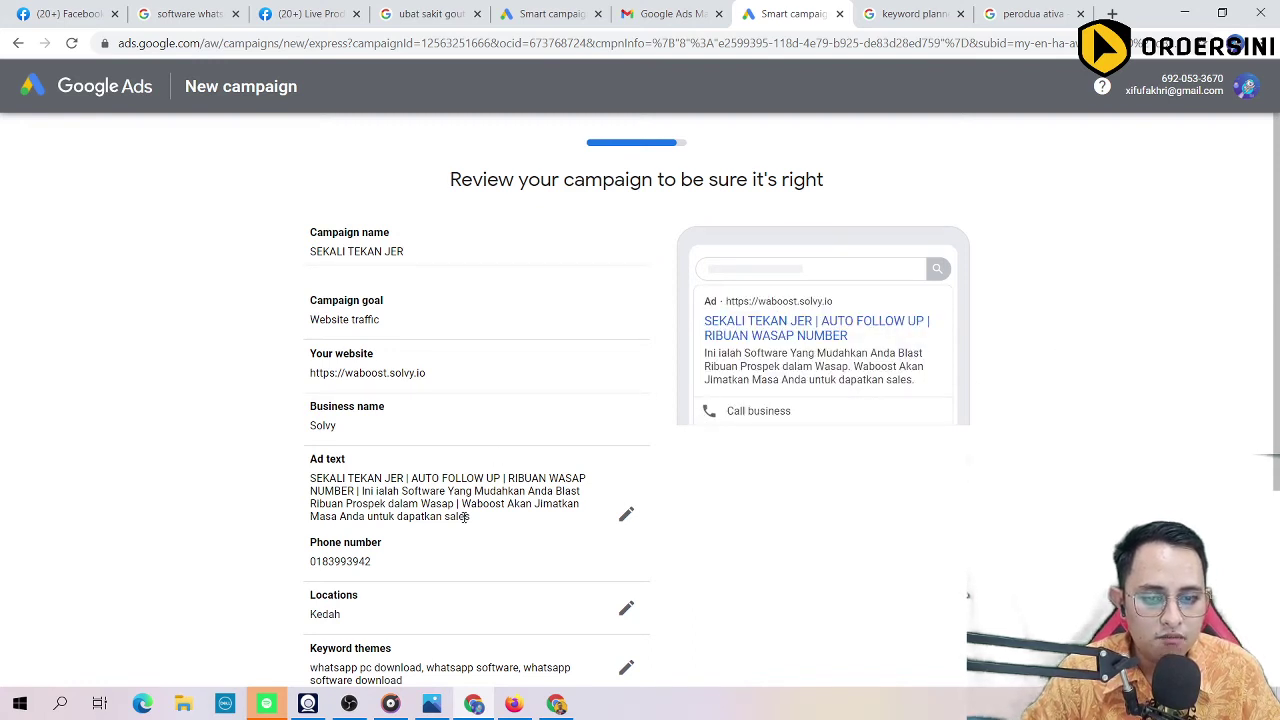
drag(704, 320, 814, 338)
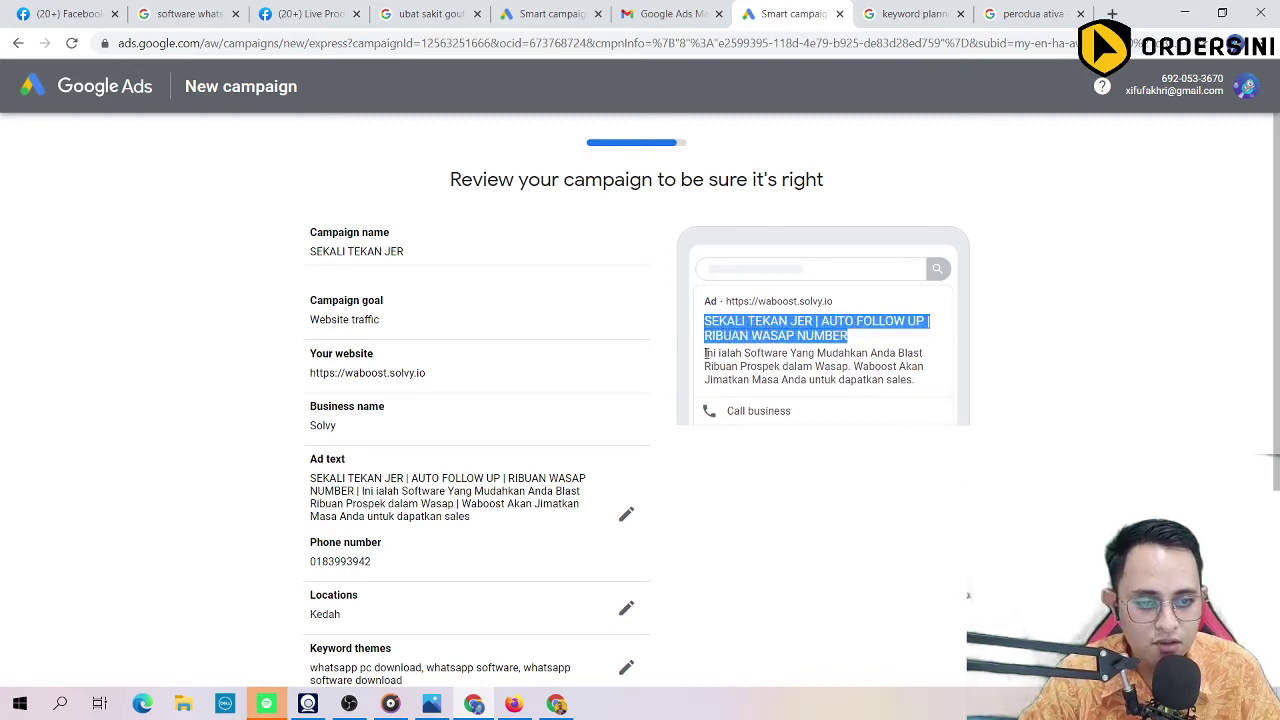
drag(705, 353, 932, 385)
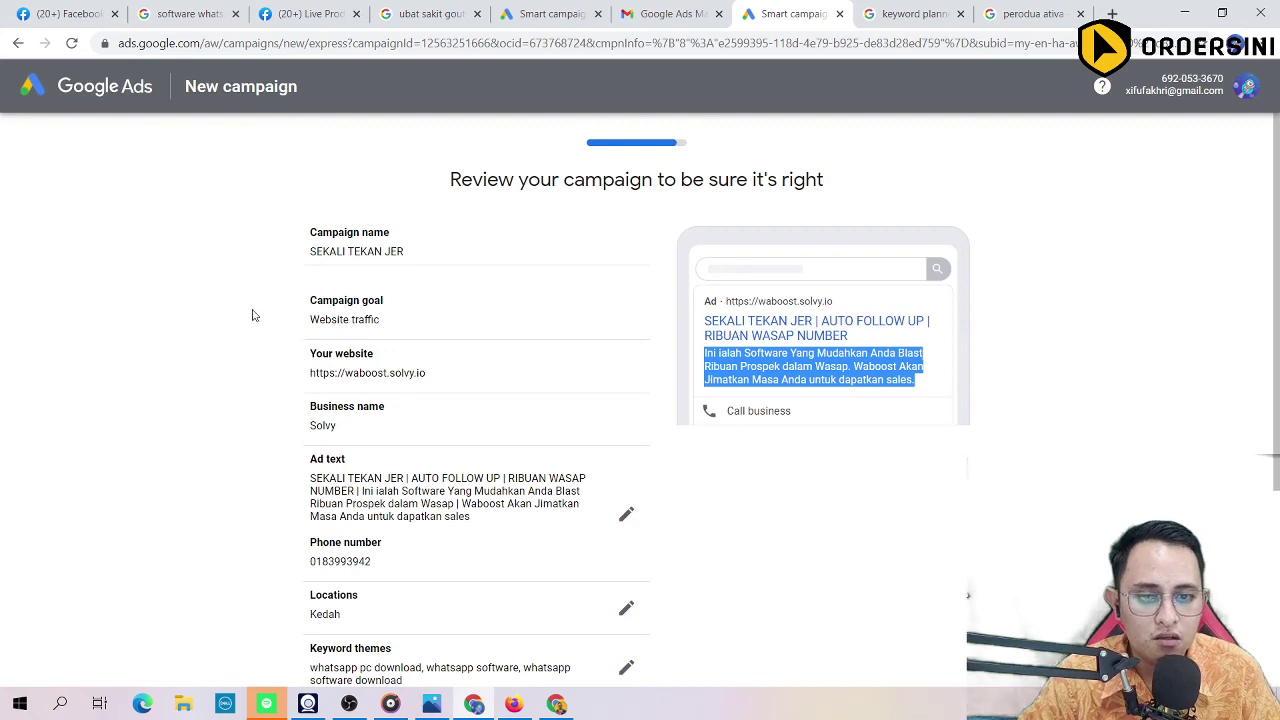
scroll(277, 380, down, 1)
scroll(290, 400, down, 2)
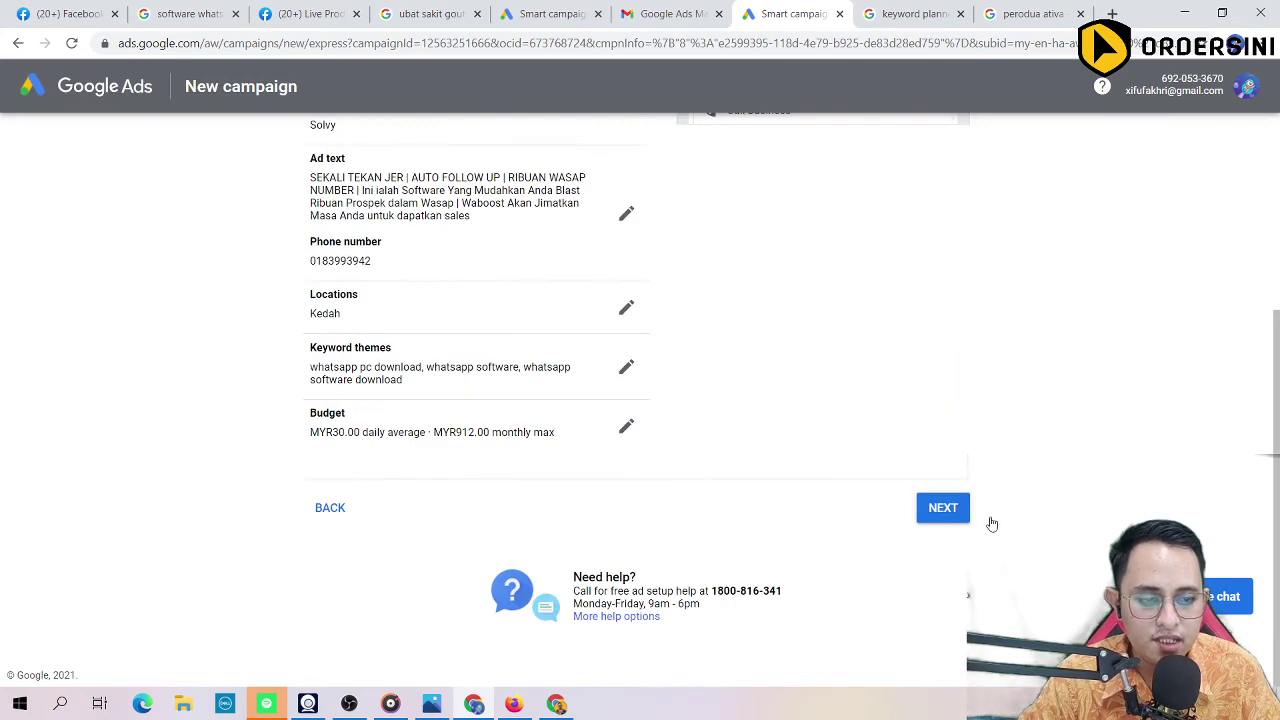
click(935, 508)
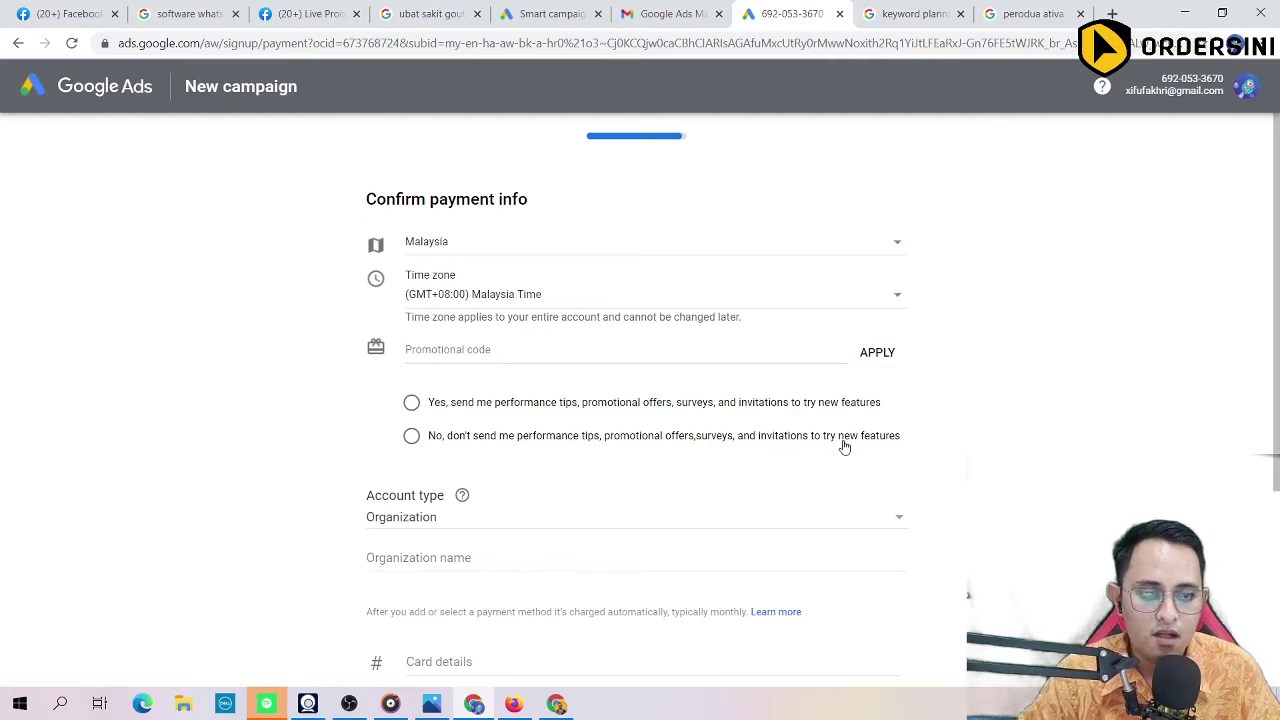
Step: On Confirm payment info, decline promotional emails and set the account type to Individual
drag(351, 197, 549, 200)
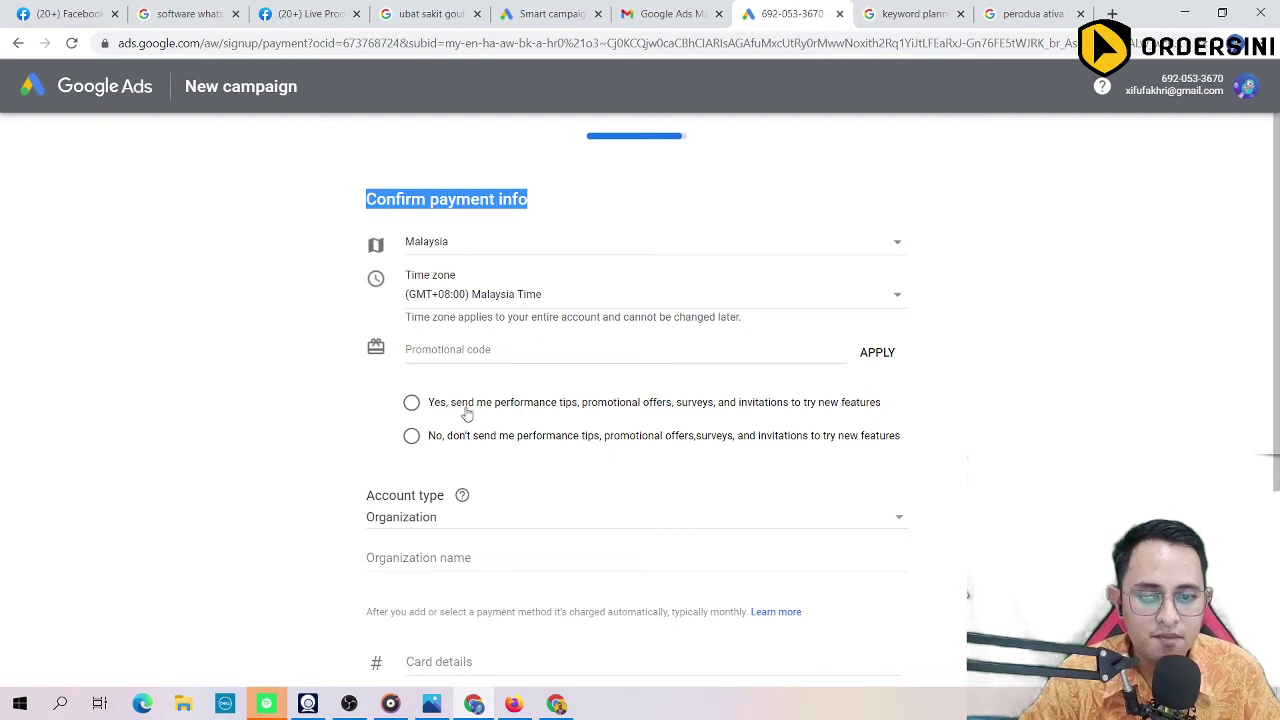
scroll(300, 445, down, 2)
scroll(350, 395, up, 1)
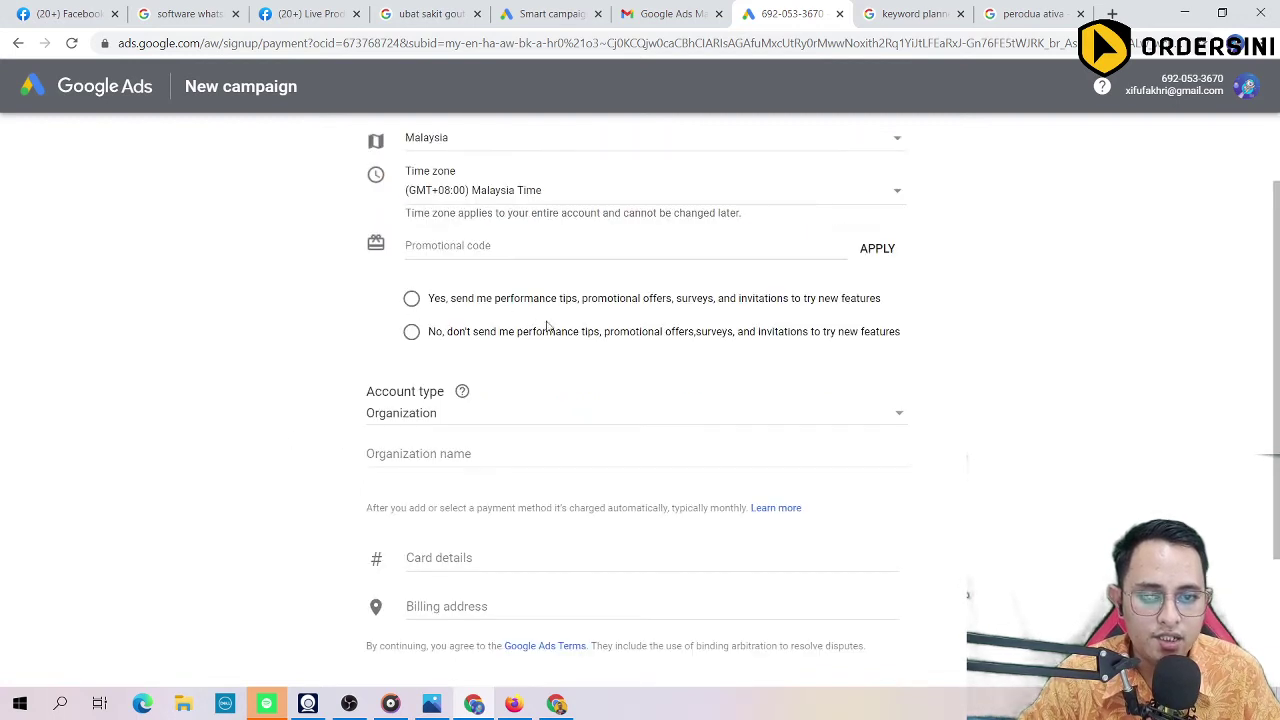
click(434, 247)
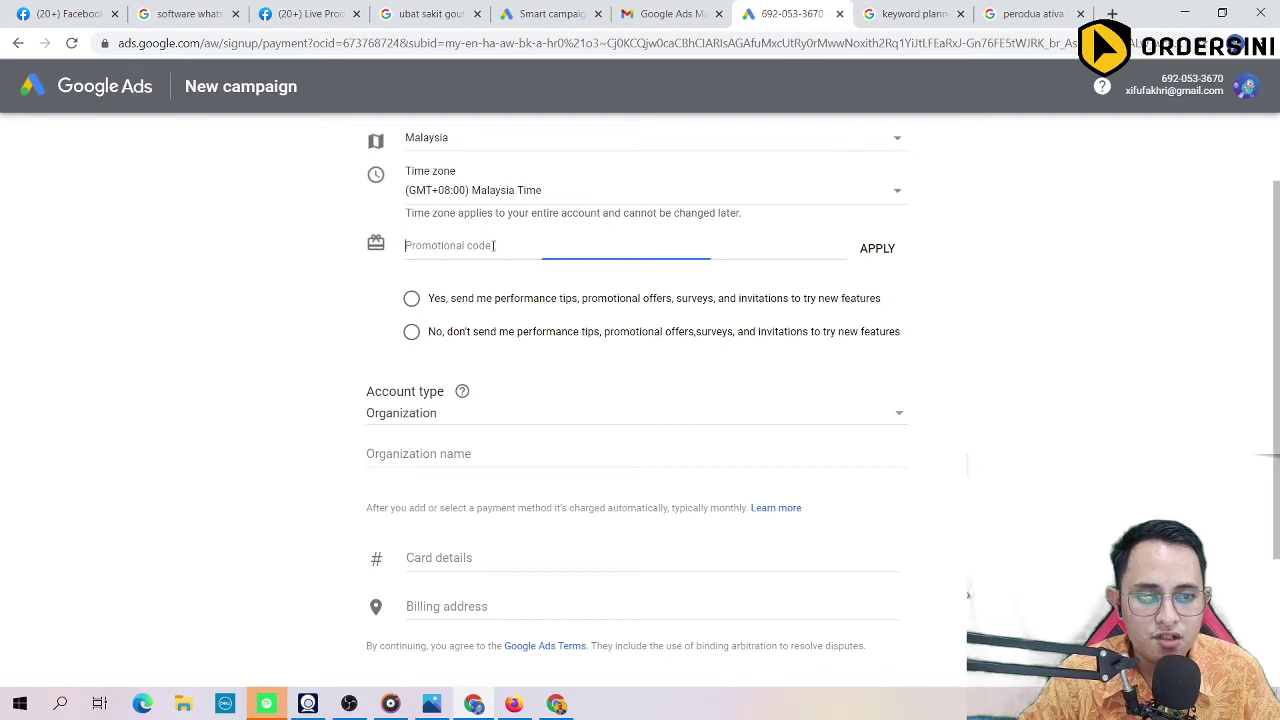
click(413, 334)
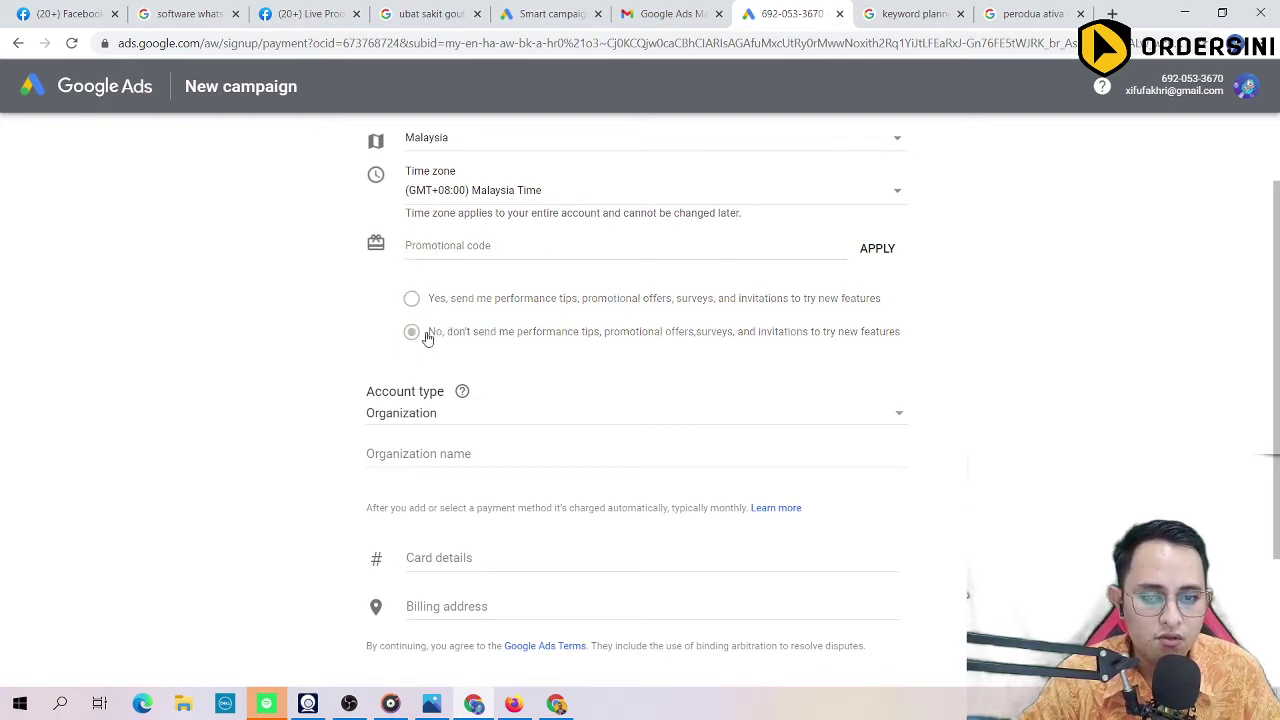
scroll(340, 378, down, 1)
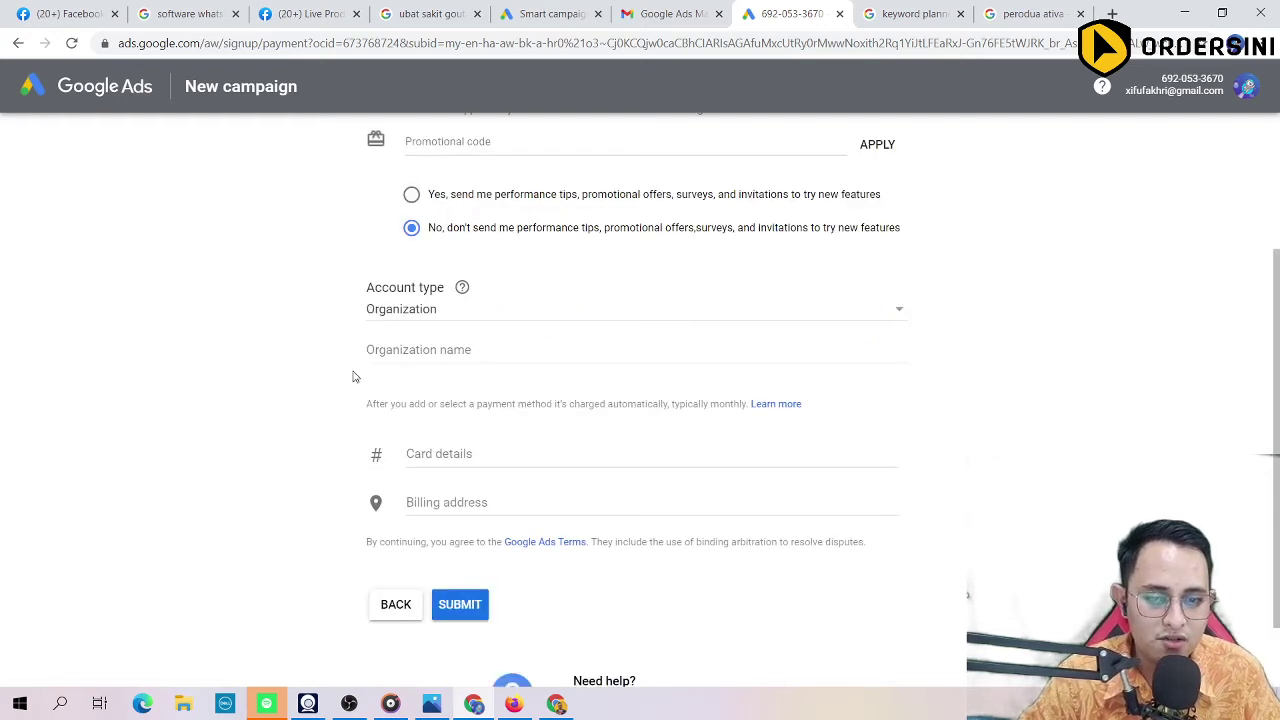
click(494, 308)
click(418, 290)
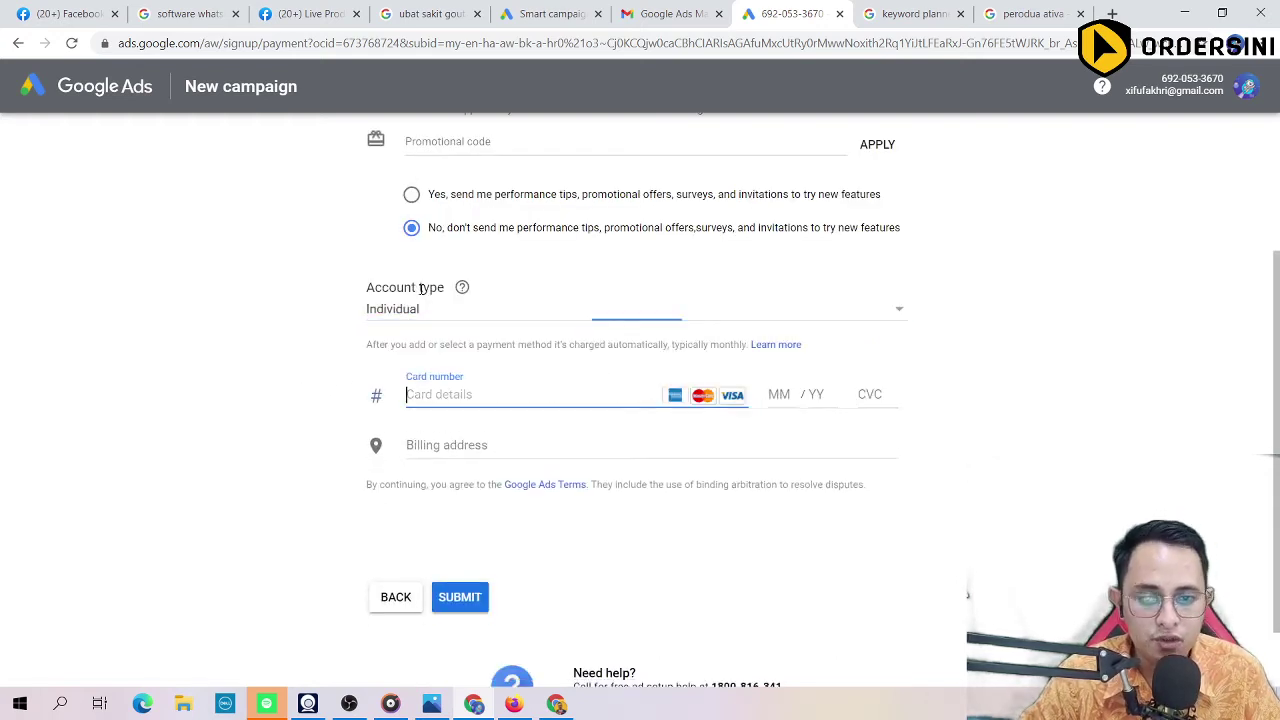
scroll(377, 440, up, 1)
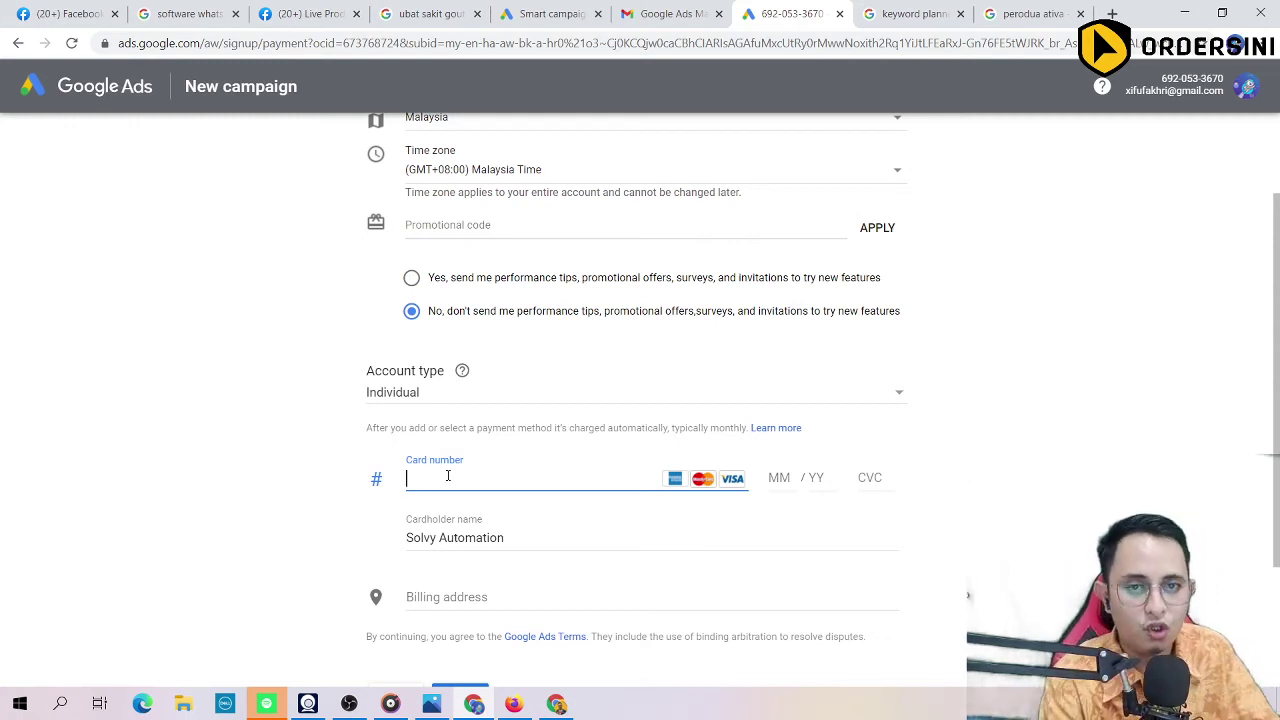
click(548, 47)
Step: In a new tab, search Google for 'big pay' and open the 'BigPay: Home' result
key(ctrl+t)
text(bi)
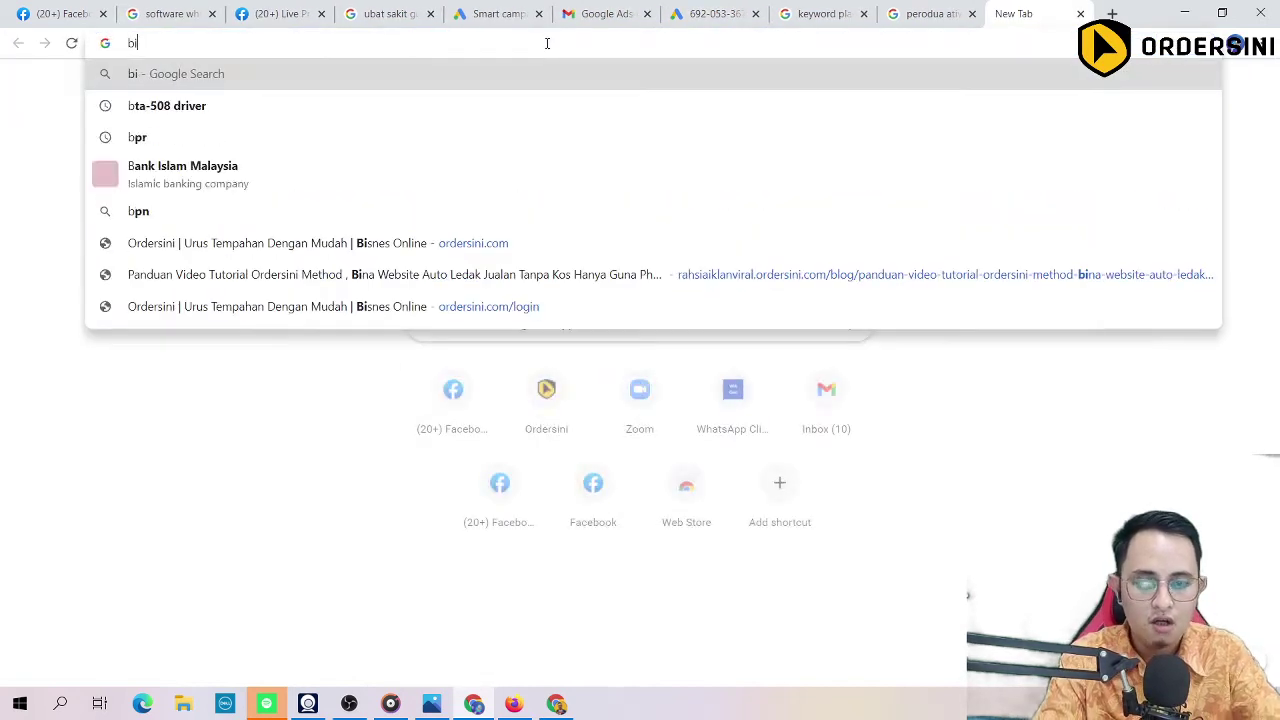
text(g pay)
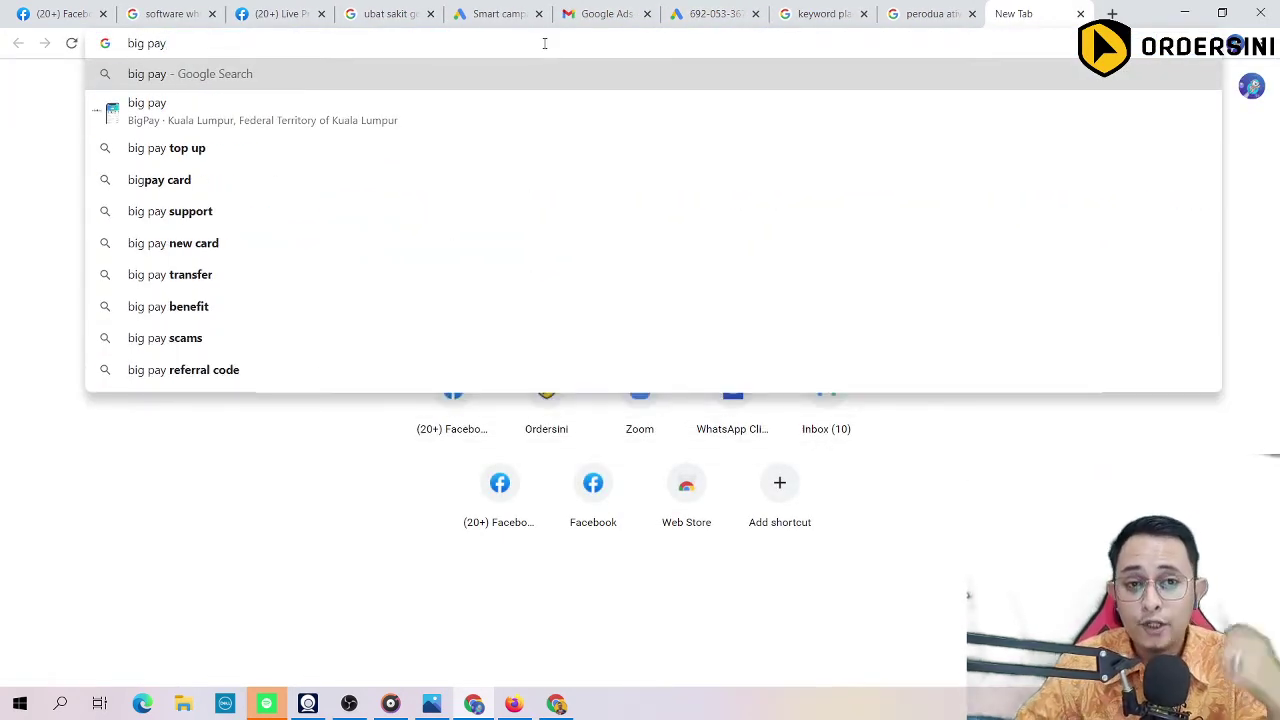
key(Return)
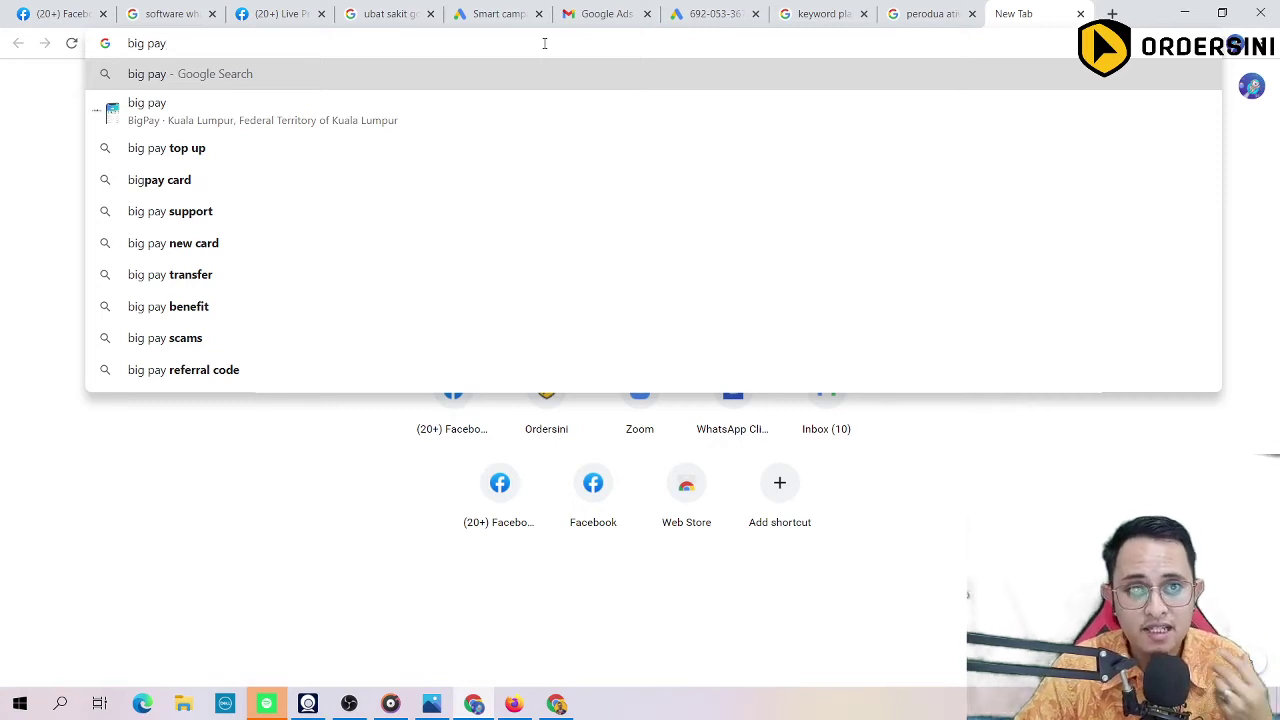
key(Return)
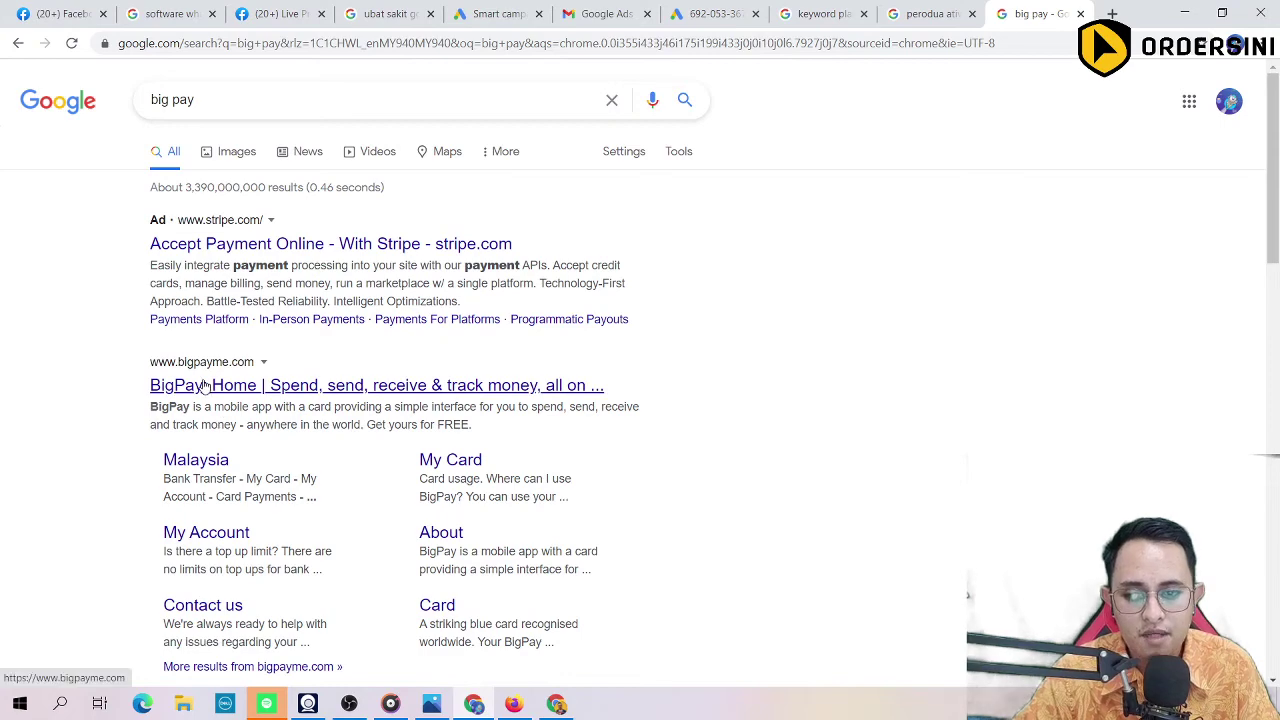
click(205, 386)
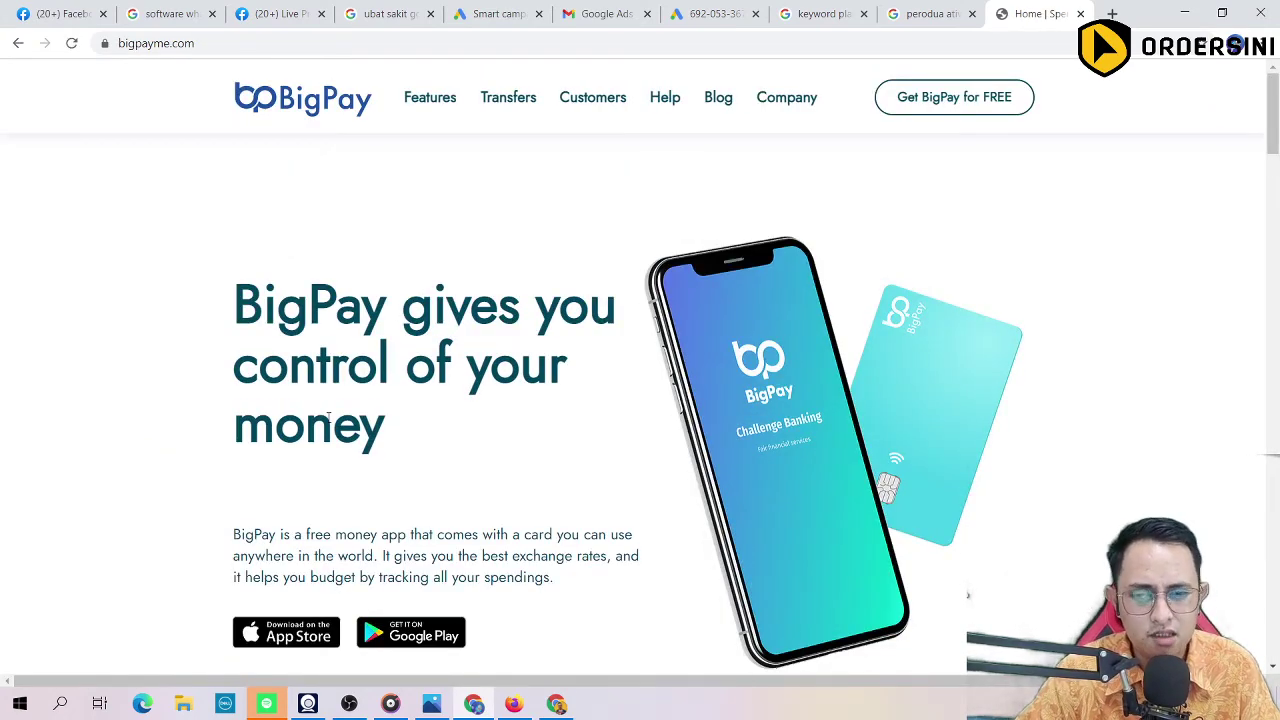
scroll(337, 337, down, 2)
scroll(300, 200, up, 1)
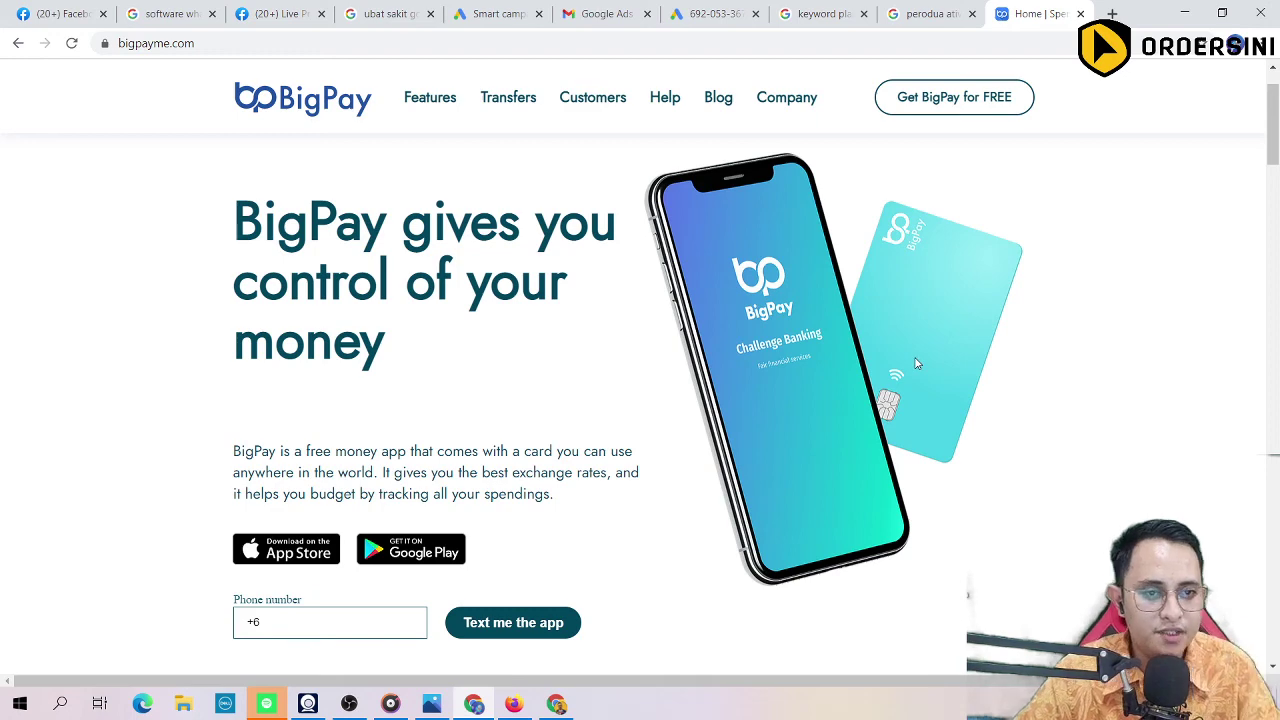
Step: Back on the Google Ads payment form, fill the card fields, expand the billing address, and submit
click(712, 14)
scroll(430, 445, down, 2)
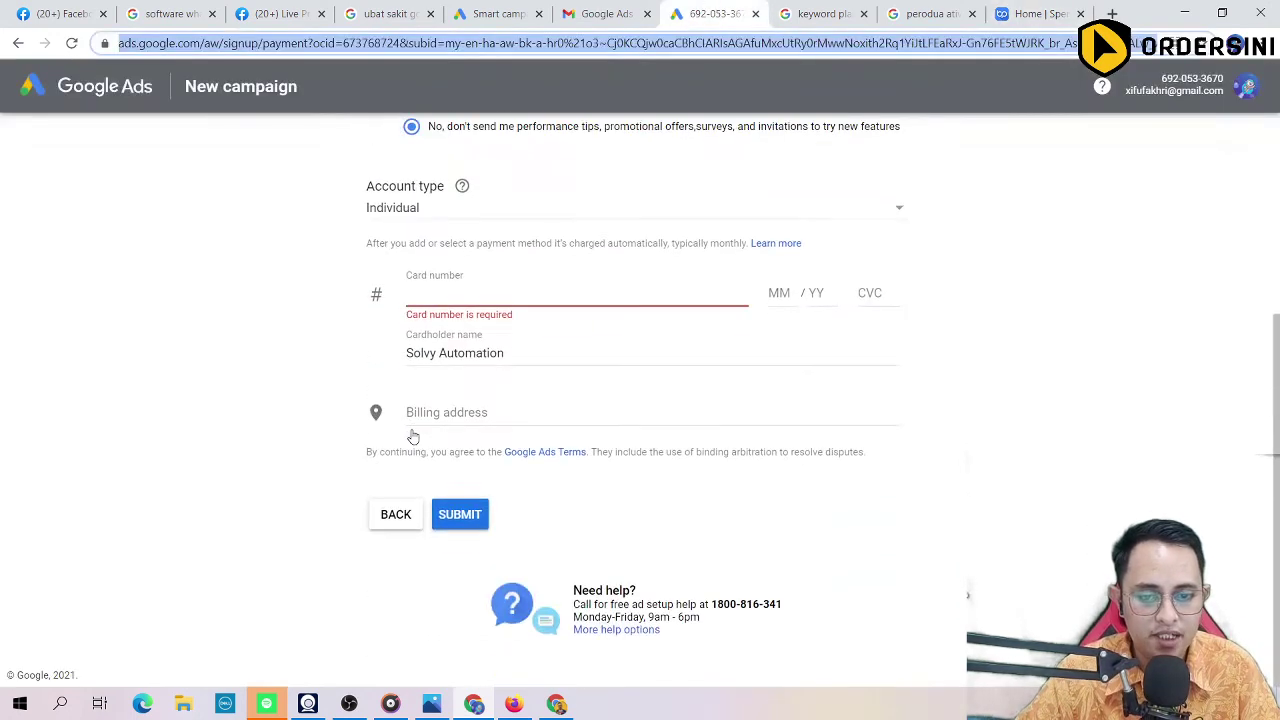
click(434, 292)
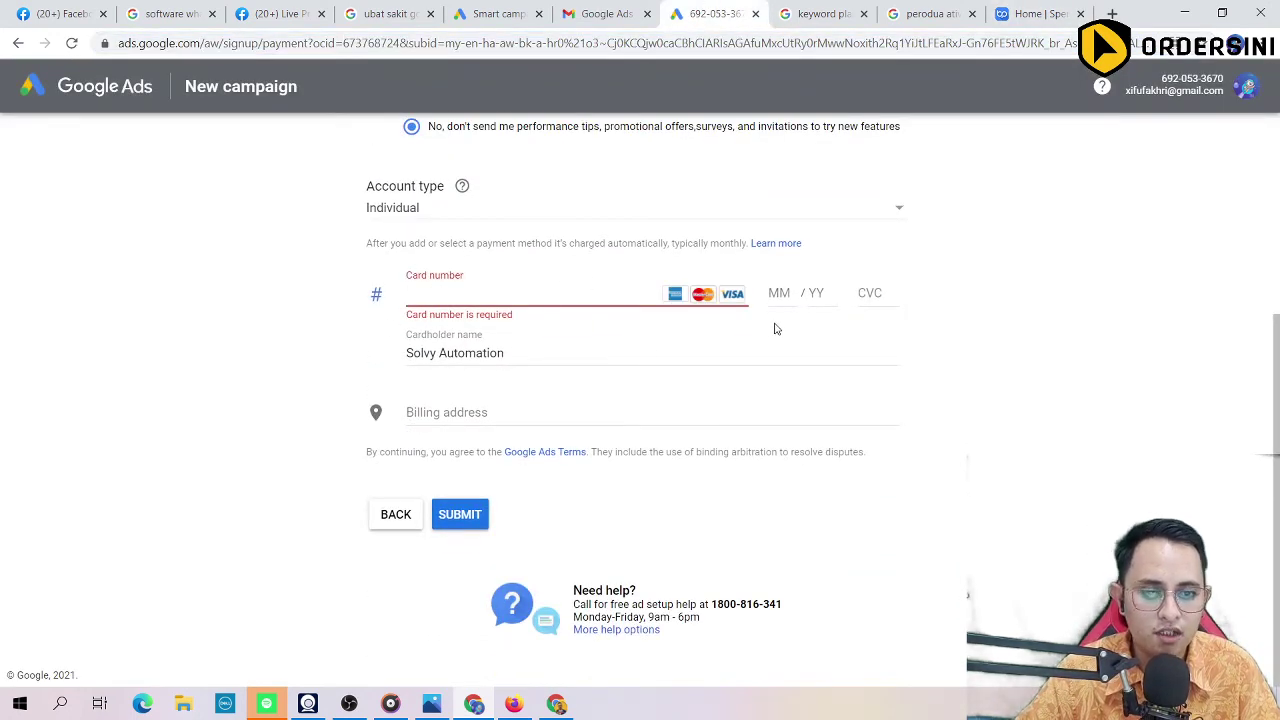
click(549, 353)
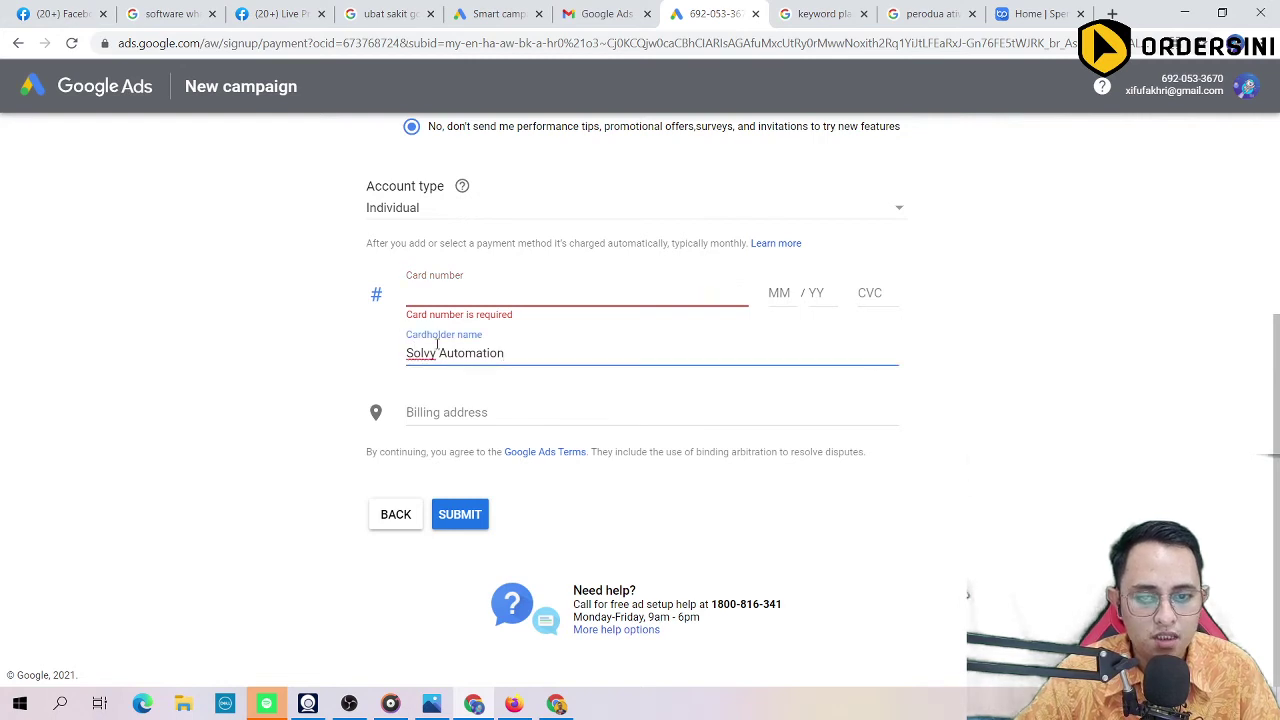
click(403, 416)
scroll(440, 480, down, 3)
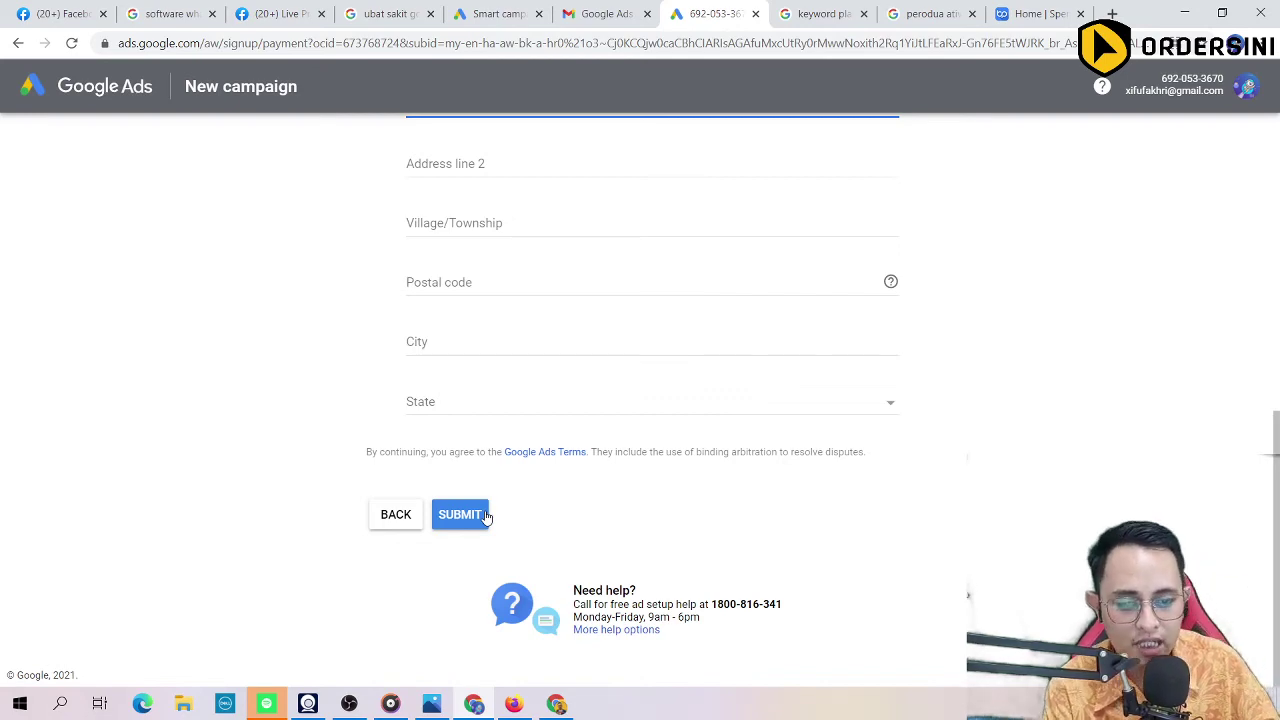
click(460, 514)
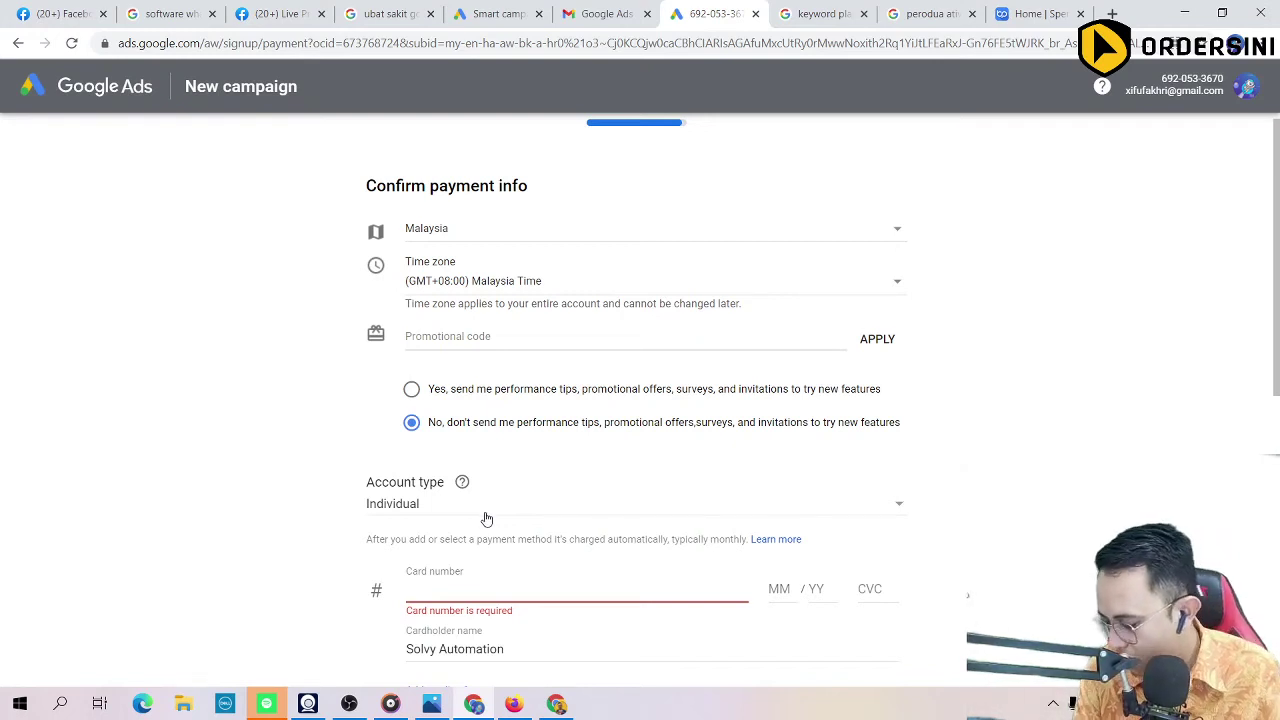
scroll(537, 503, down, 1)
scroll(503, 378, up, 1)
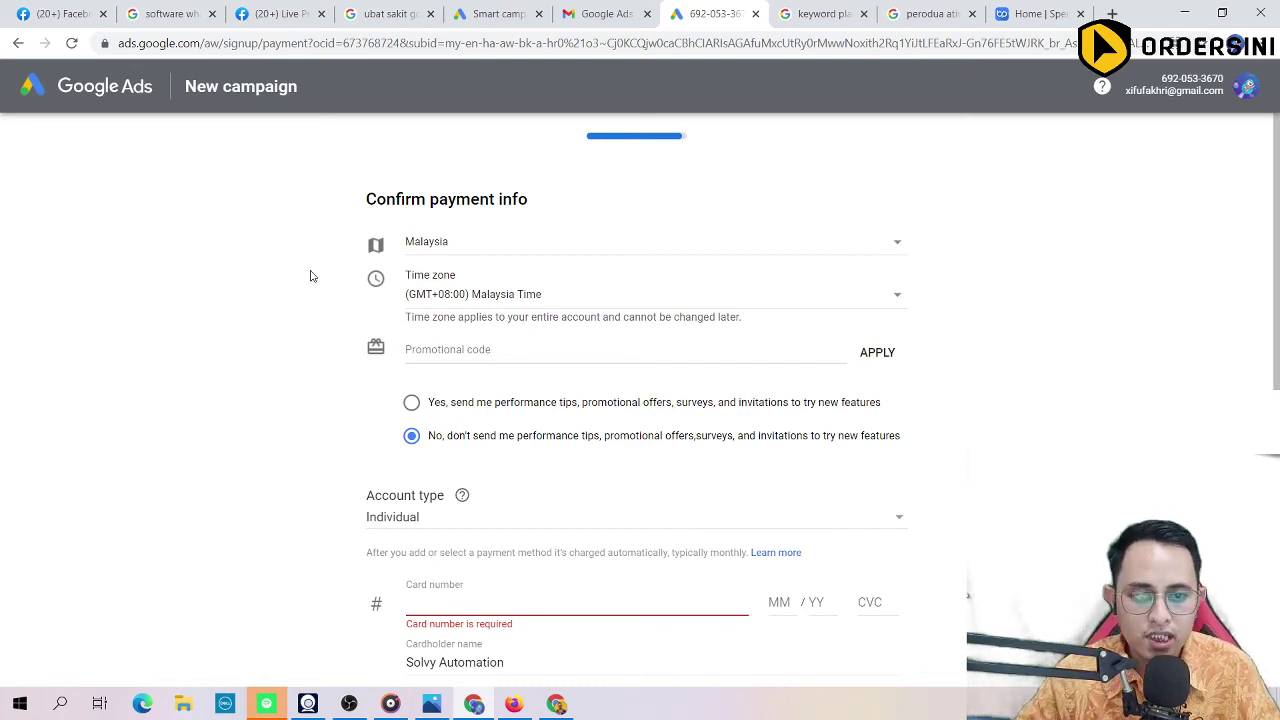
scroll(603, 331, down, 3)
scroll(446, 326, up, 3)
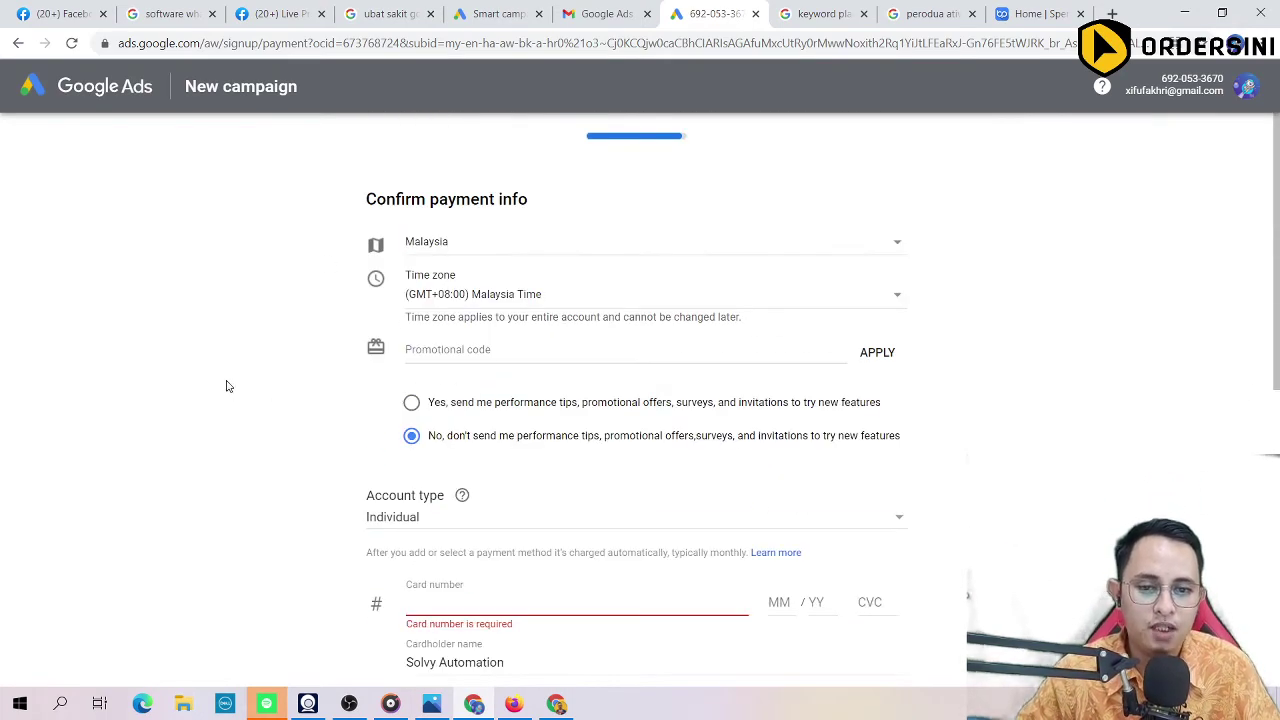
scroll(298, 290, down, 1)
scroll(370, 415, down, 2)
click(430, 296)
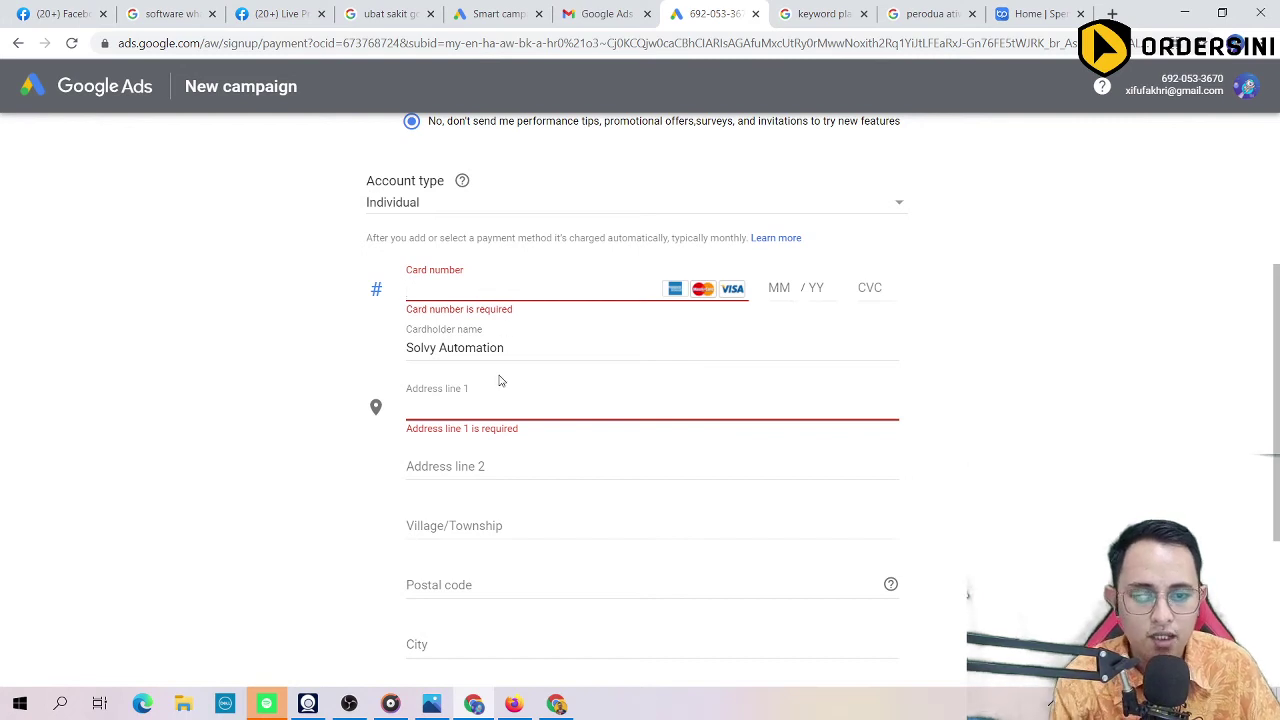
scroll(490, 400, down, 3)
scroll(480, 300, up, 2)
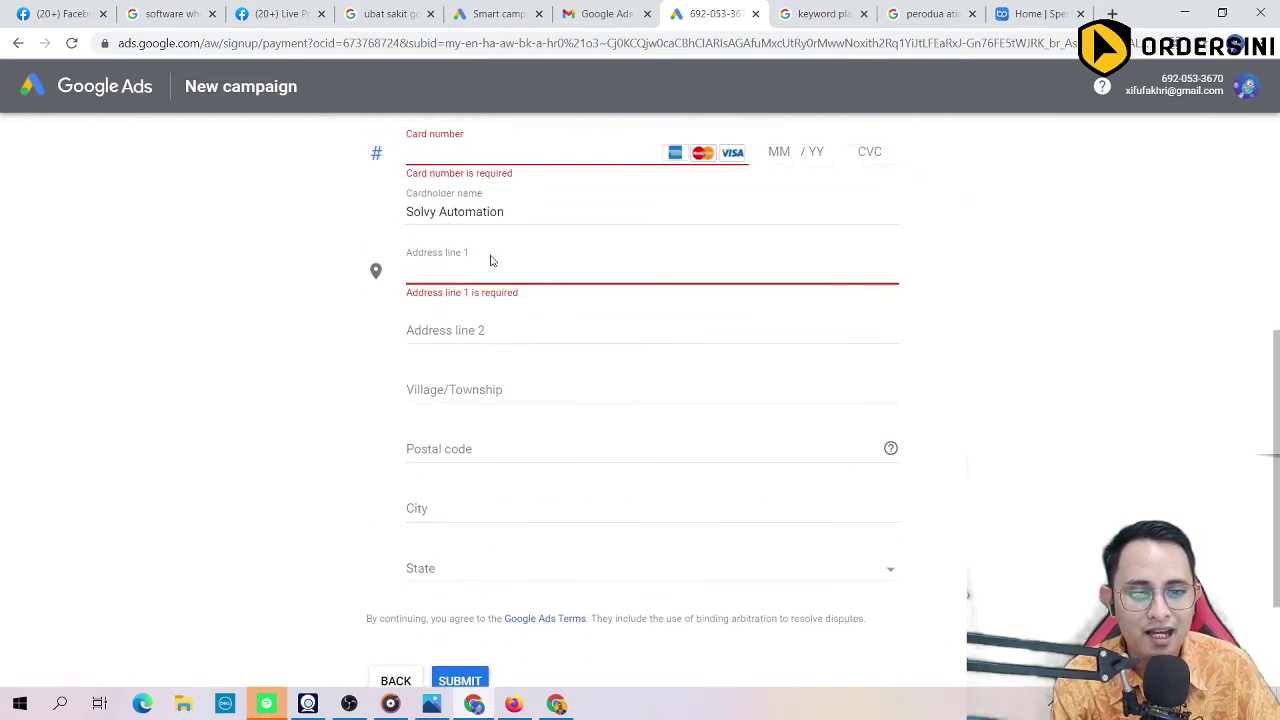
scroll(490, 257, down, 2)
scroll(517, 520, up, 4)
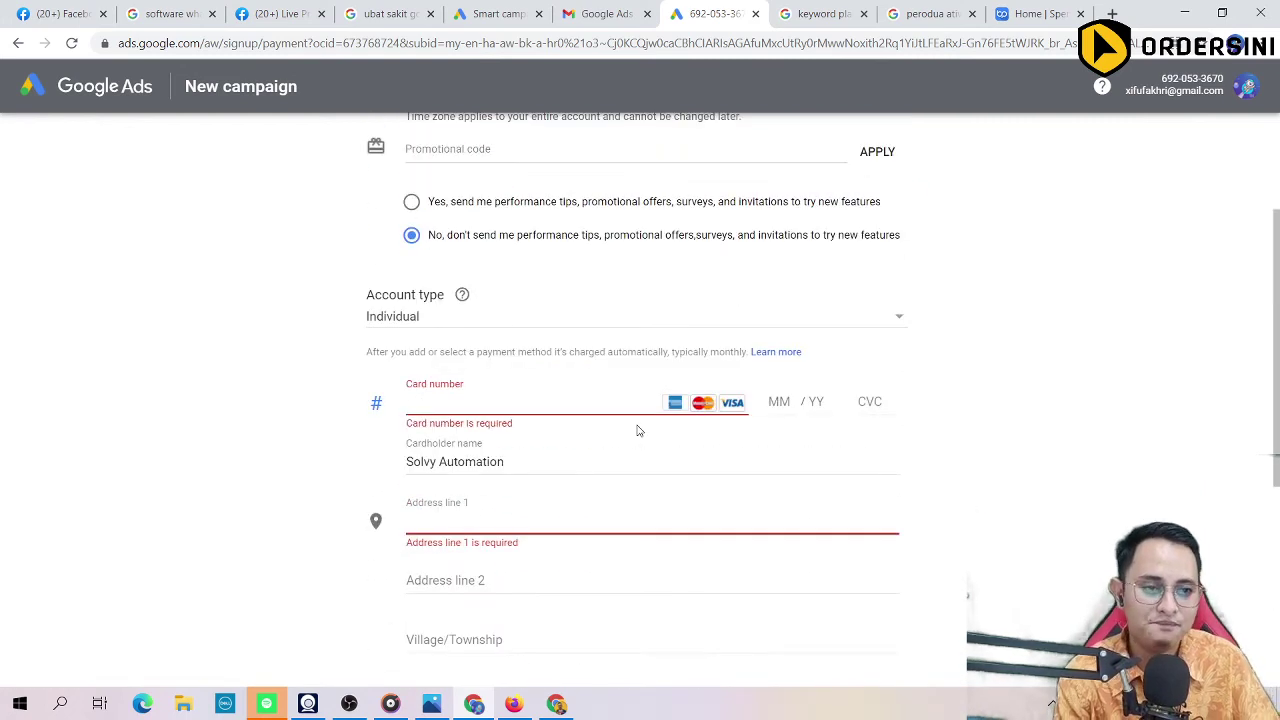
scroll(637, 430, up, 2)
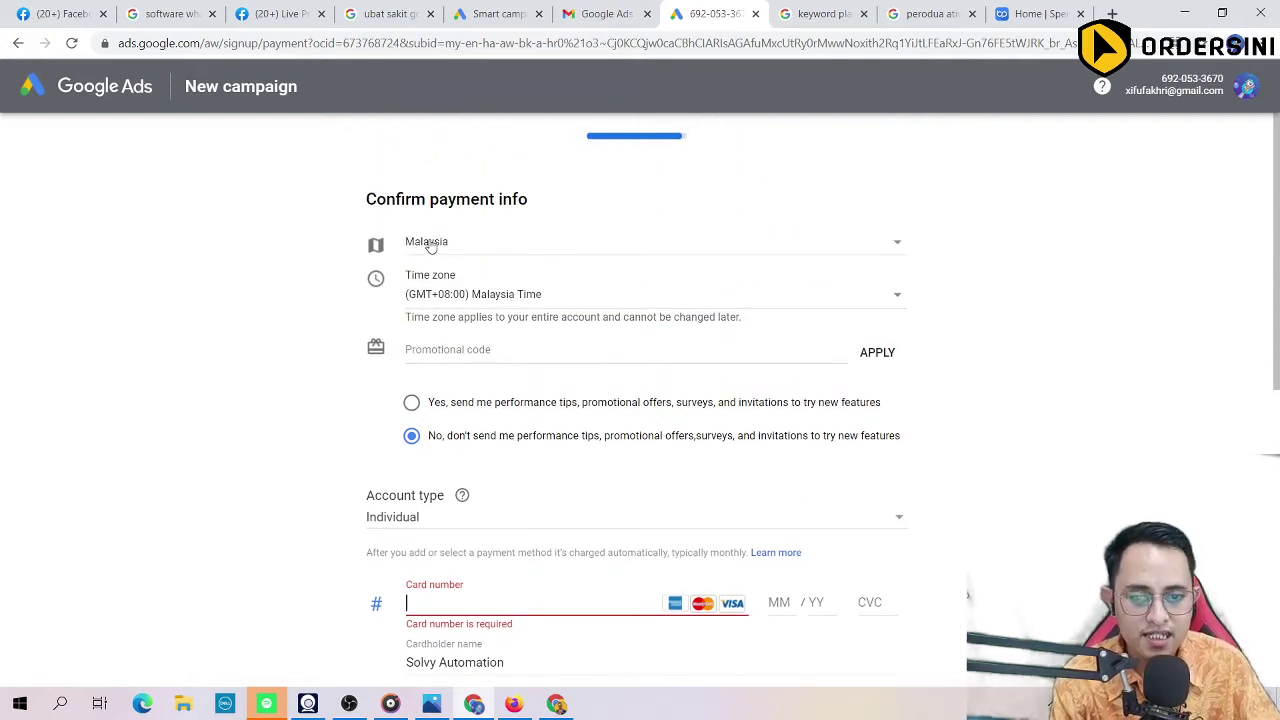
click(391, 45)
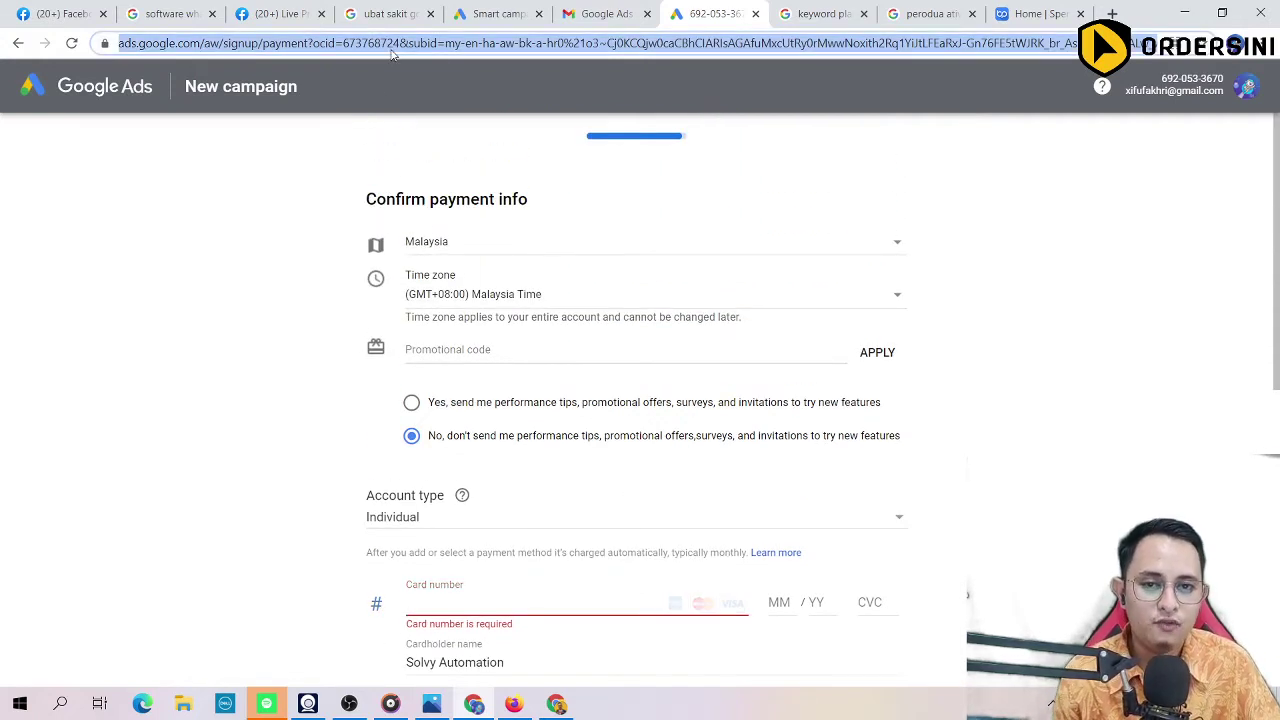
Step: In a new tab, search Google for 'google ads' using the omnibox suggestion
key(ctrl+t)
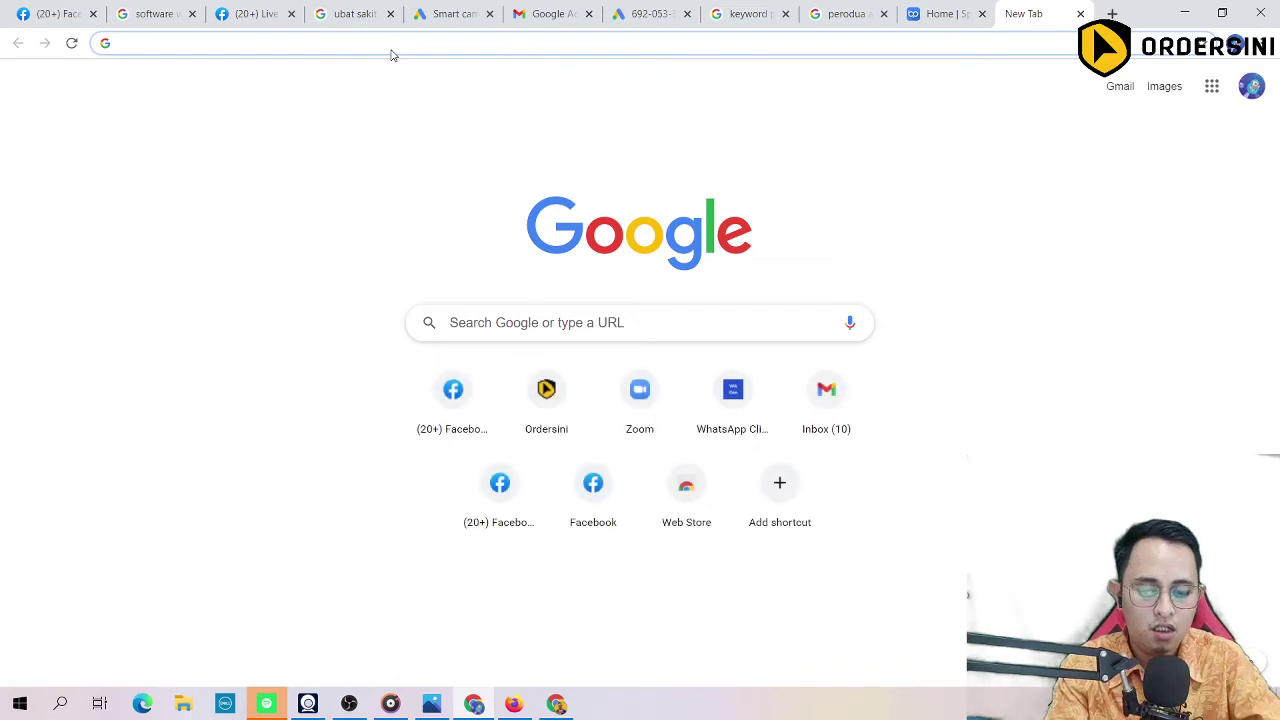
text(a)
key(BackSpace)
text(goog)
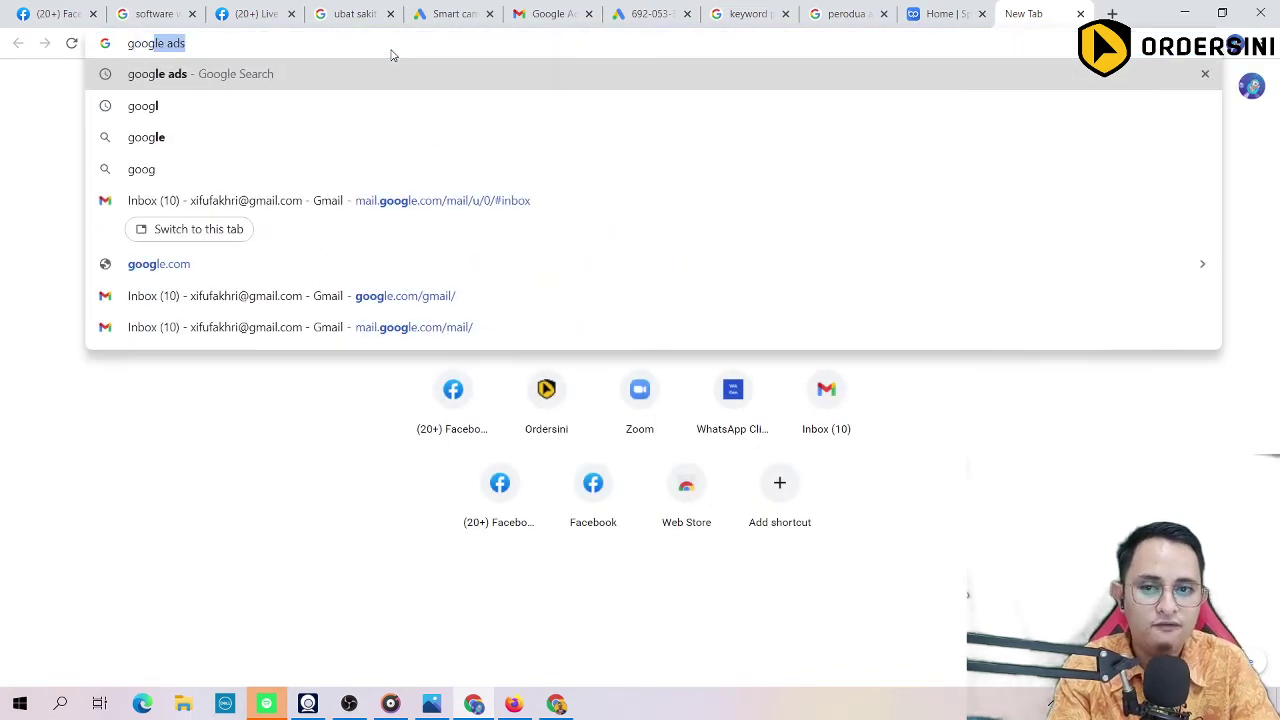
key(BackSpace)
click(335, 112)
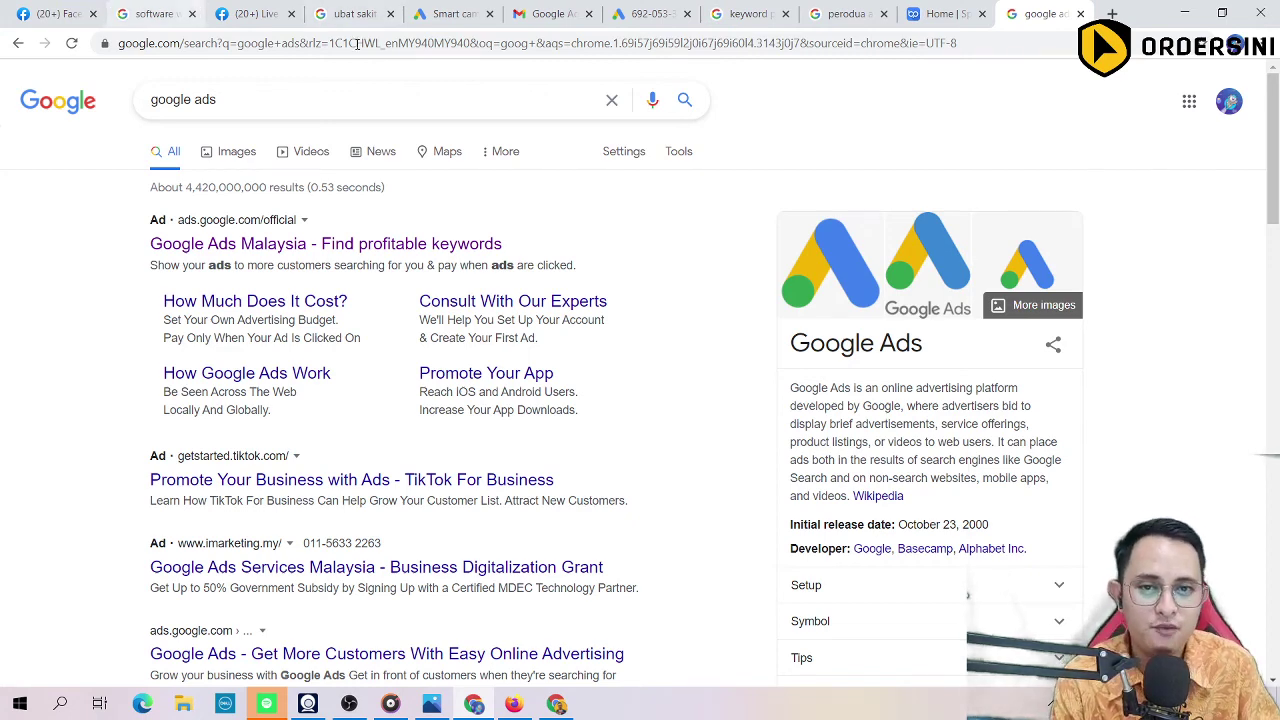
click(55, 13)
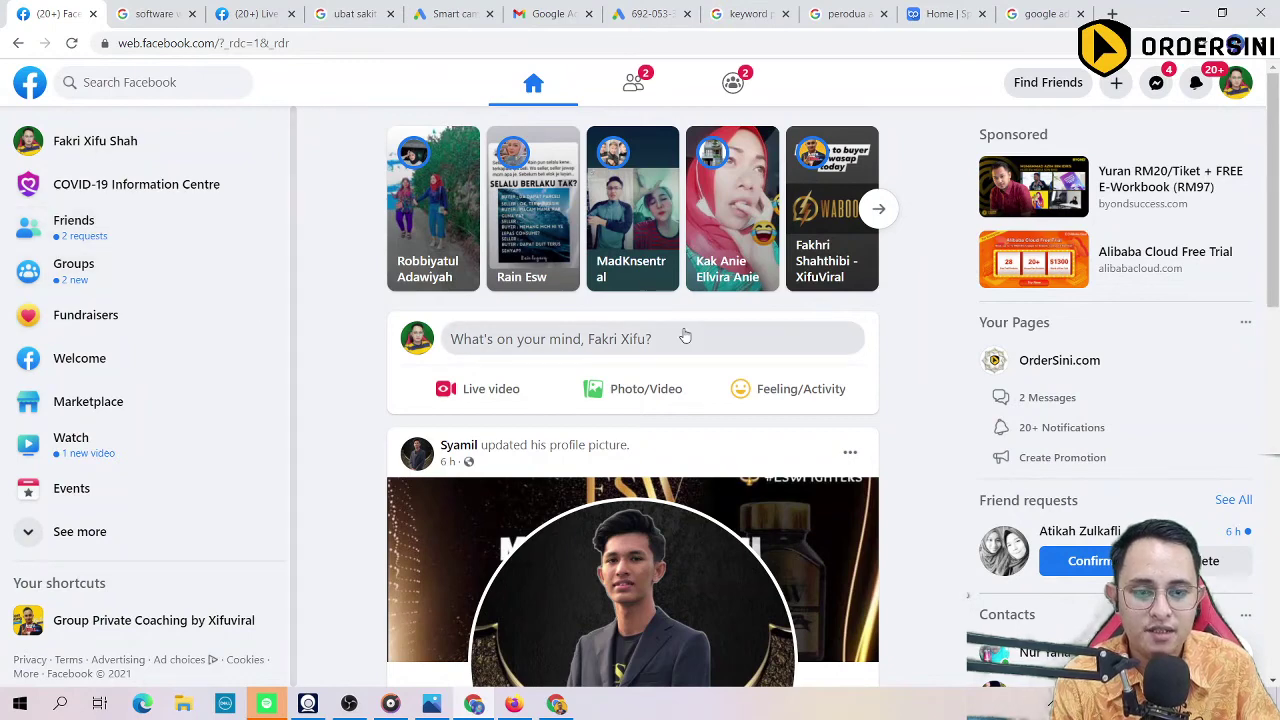
Step: Scroll the Facebook home feed to the sponsored post promoting FBOOM software
scroll(594, 371, down, 5)
scroll(594, 371, down, 4)
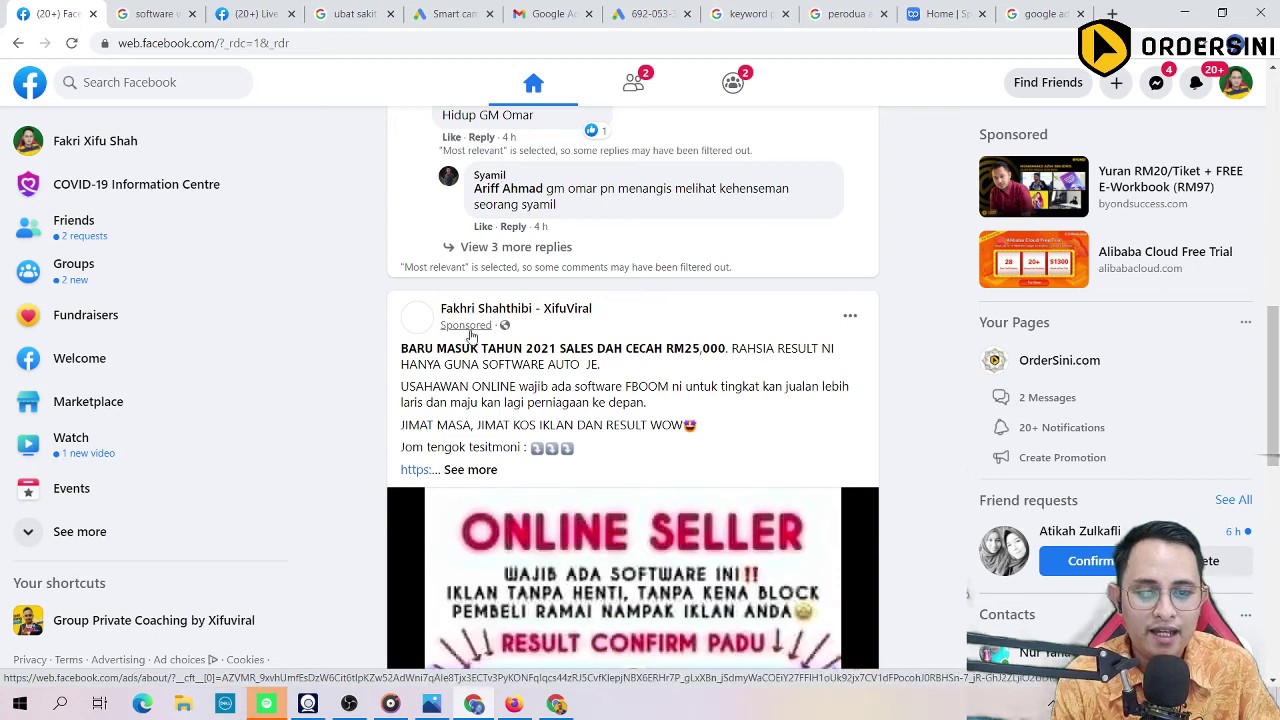
scroll(540, 290, up, 3)
scroll(551, 258, down, 4)
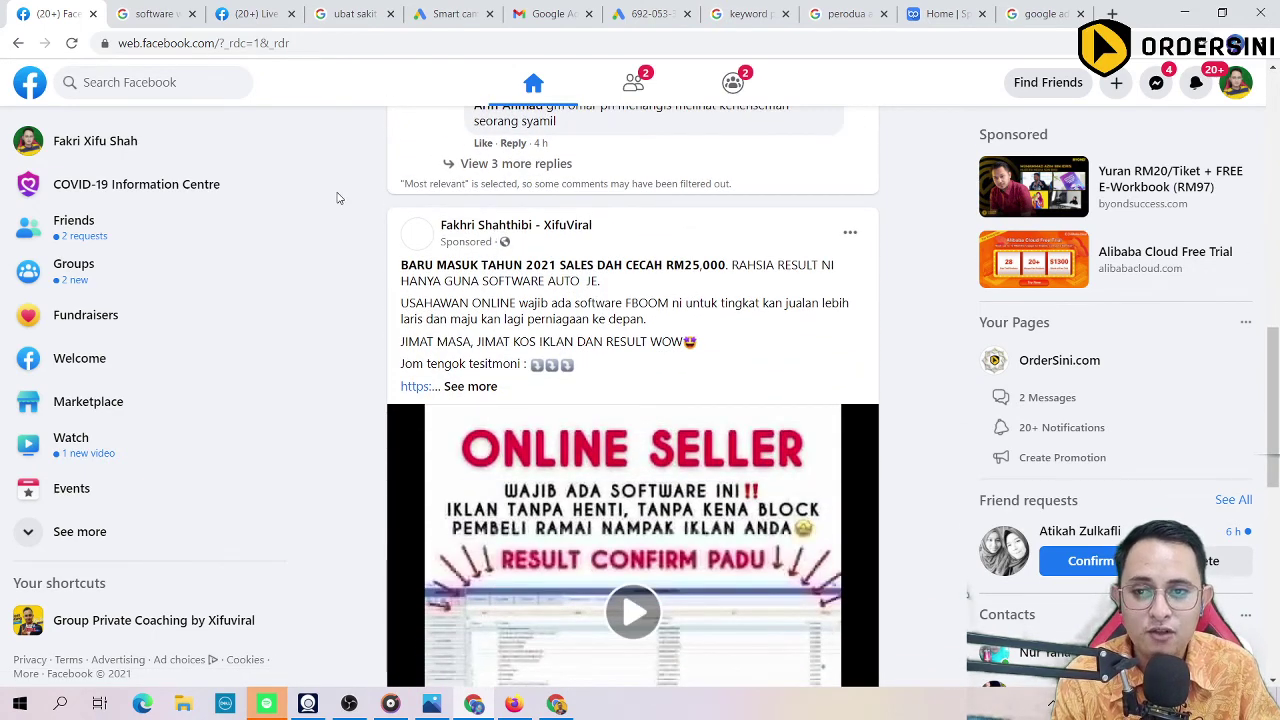
mouse_move(470, 223)
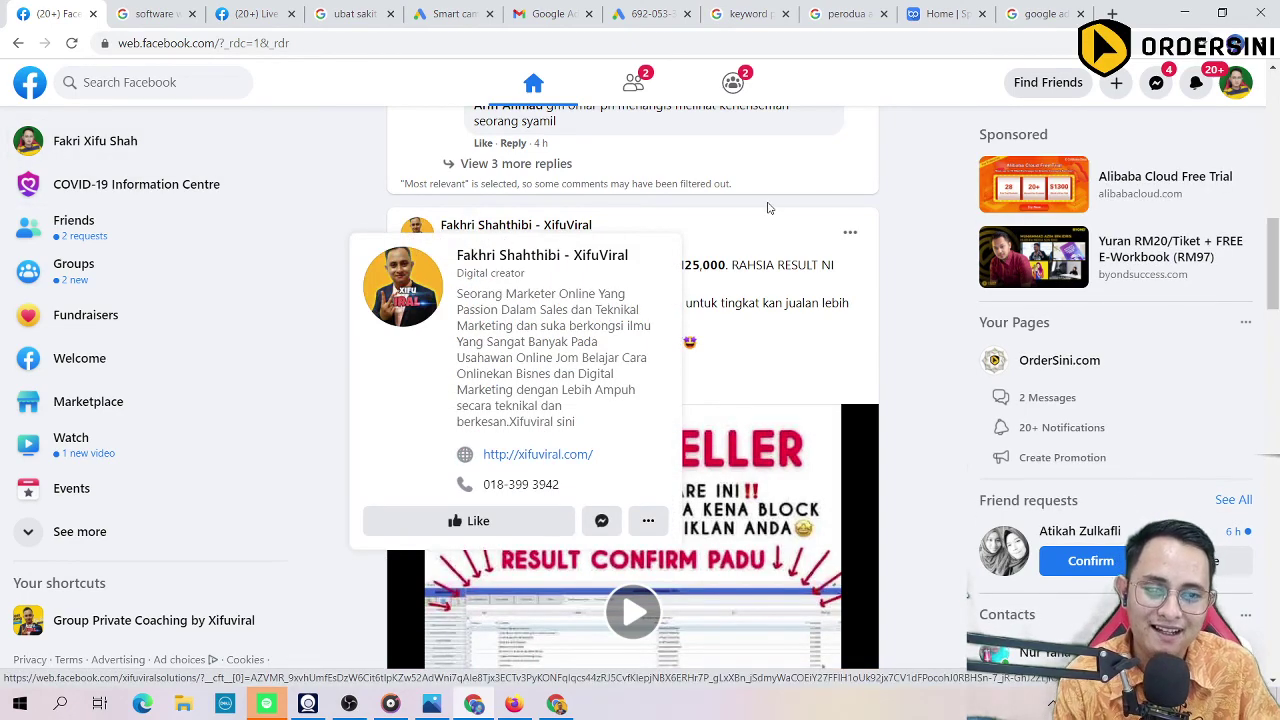
scroll(688, 312, up, 3)
scroll(688, 315, down, 3)
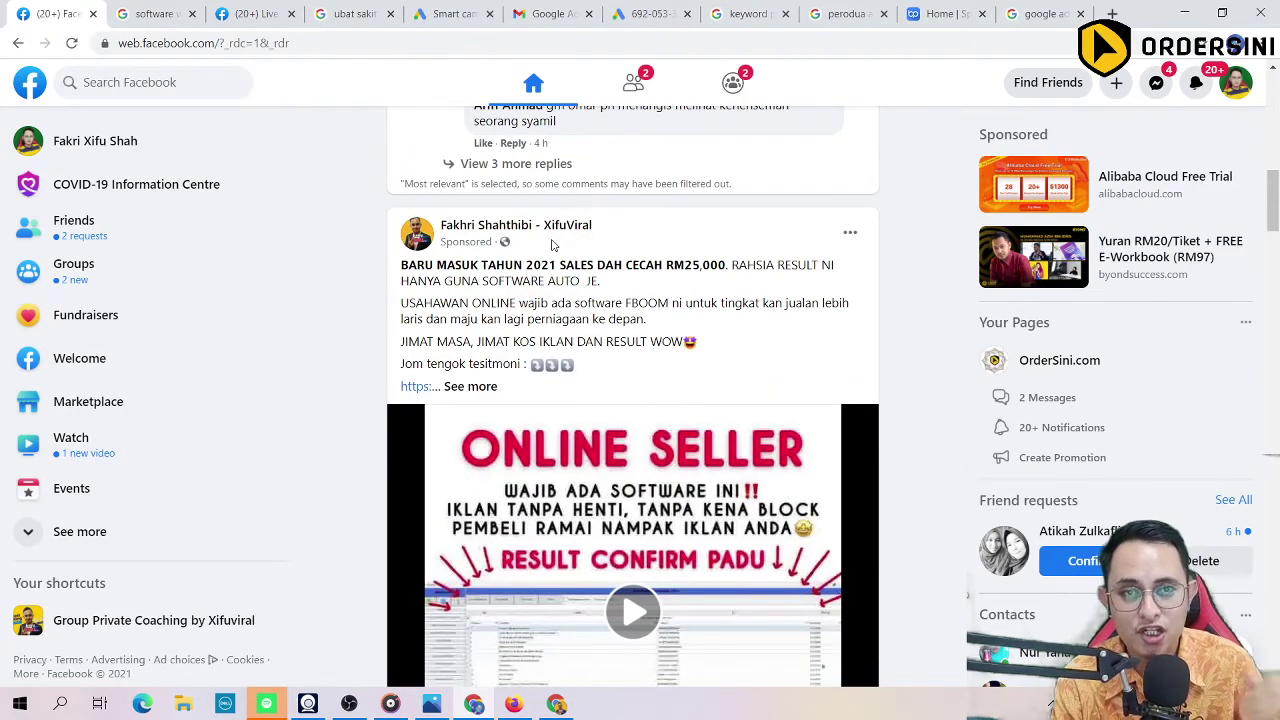
scroll(551, 243, down, 9)
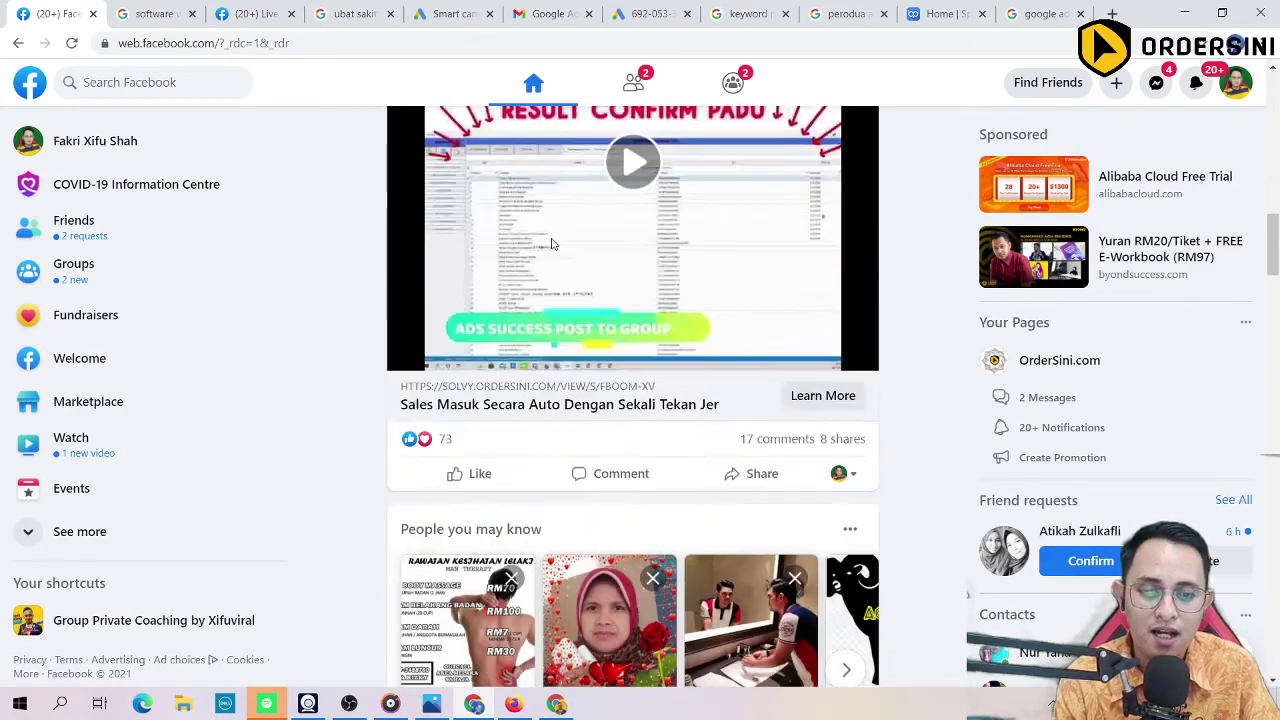
scroll(597, 433, up, 7)
scroll(566, 305, down, 8)
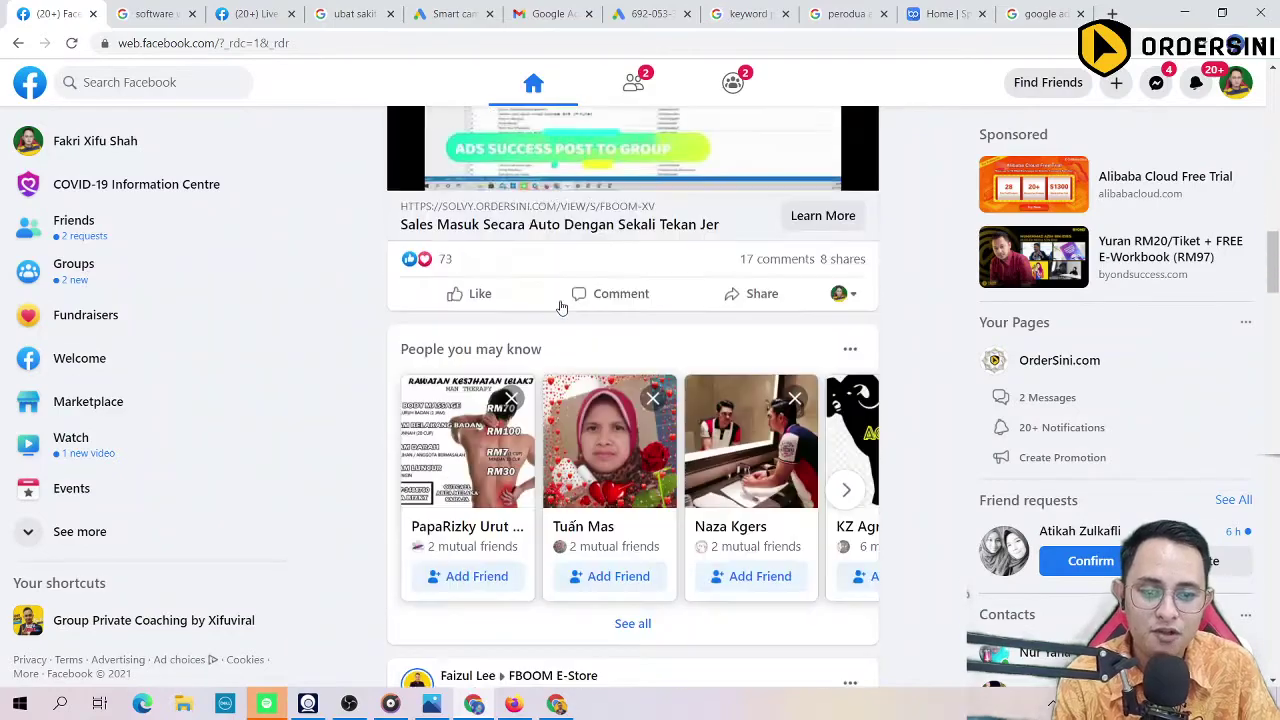
scroll(565, 310, up, 10)
scroll(567, 310, up, 1)
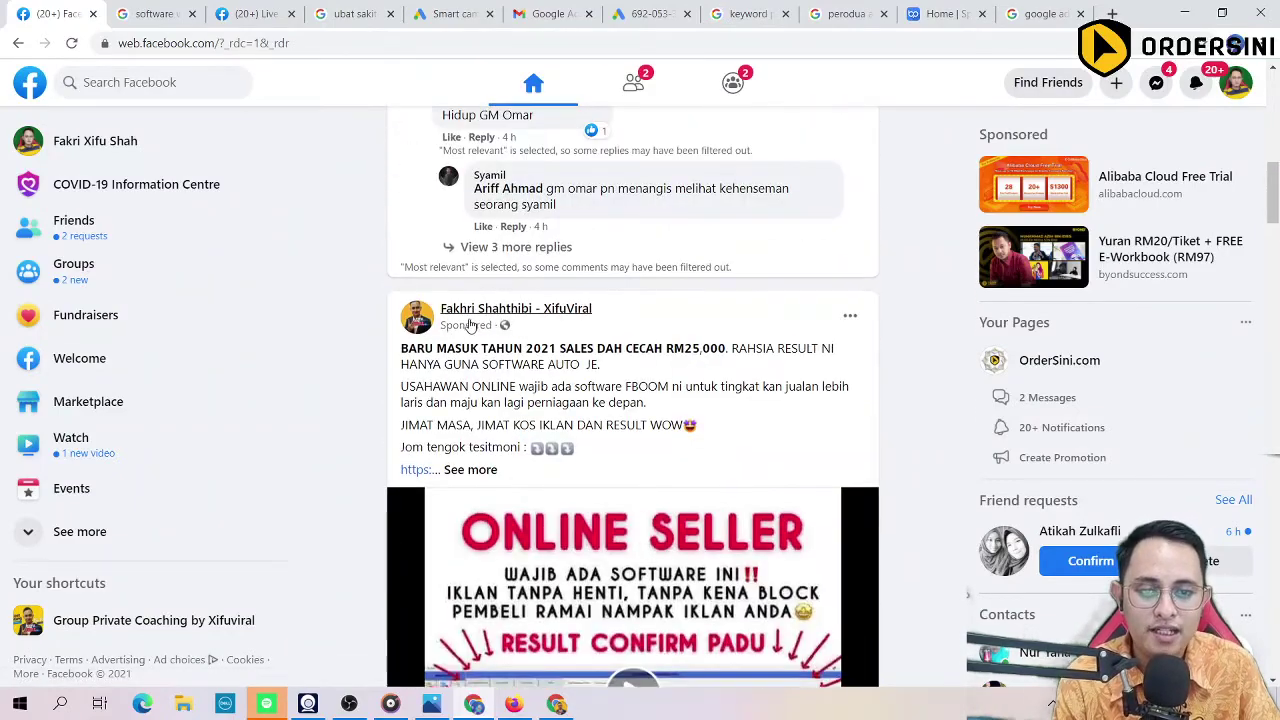
mouse_move(478, 314)
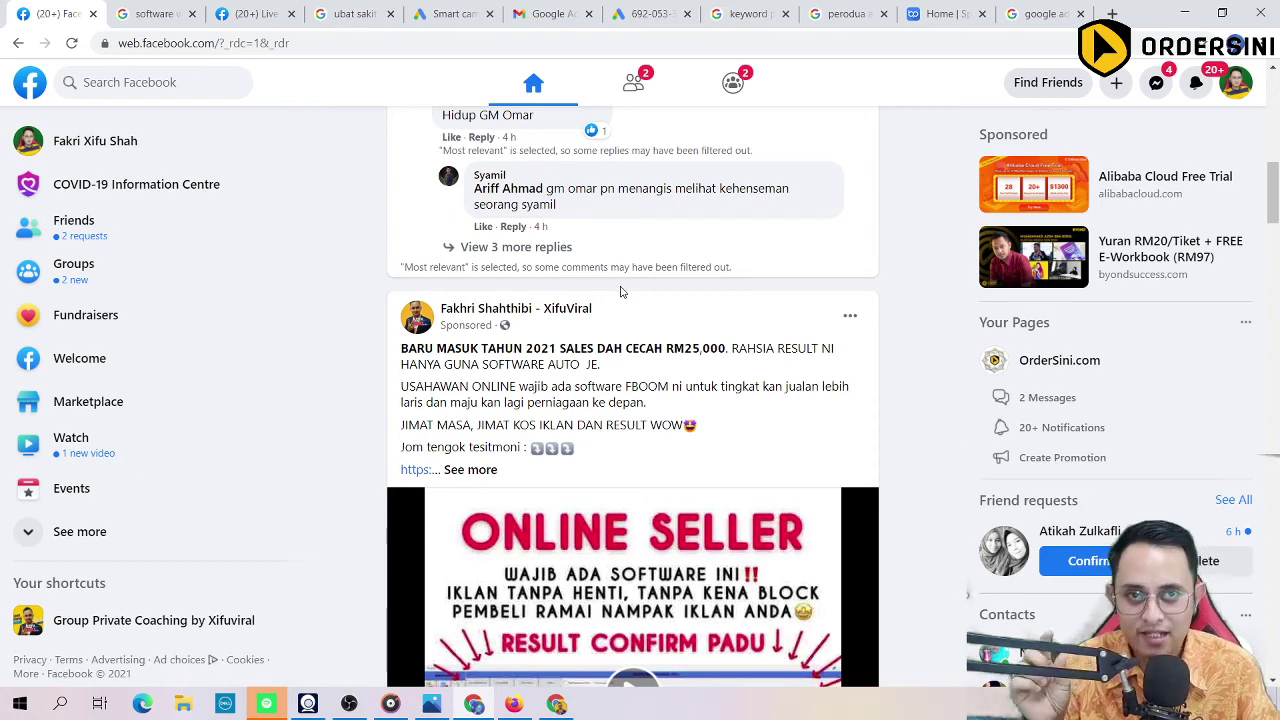
Step: Open a new tab and rerun the 'google ads' search
click(370, 43)
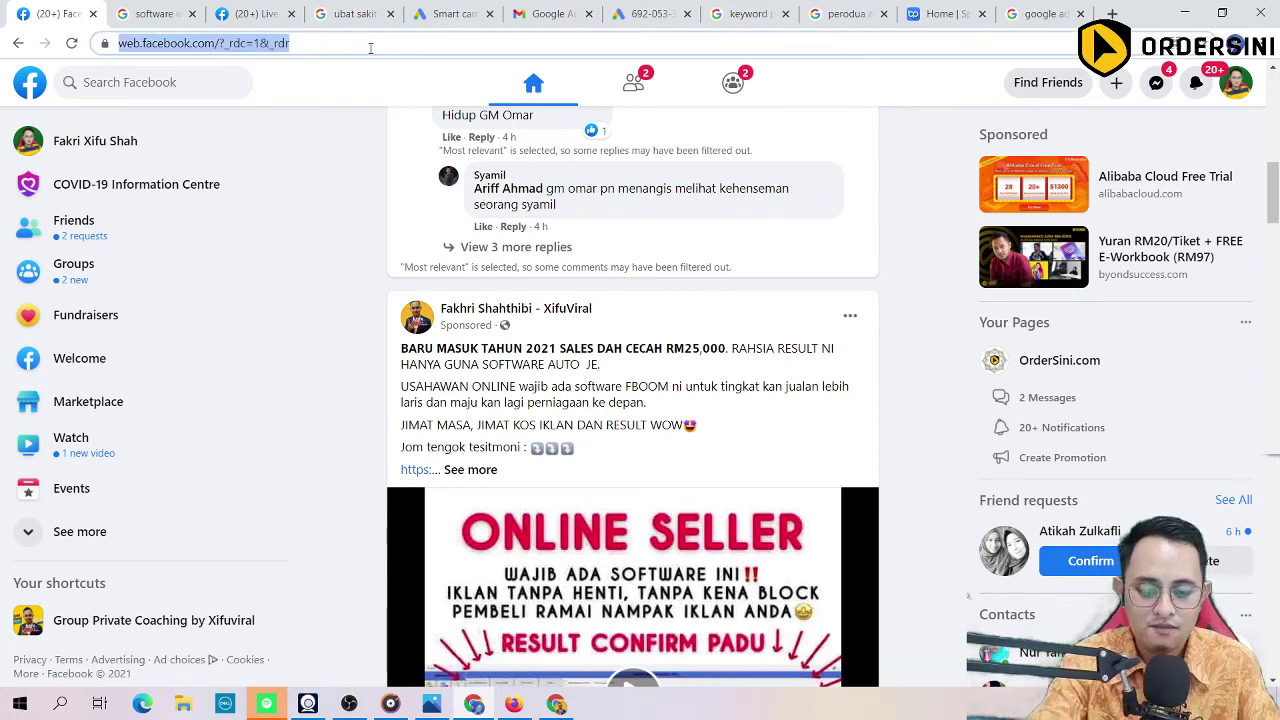
key(ctrl+t)
text(go)
key(Return)
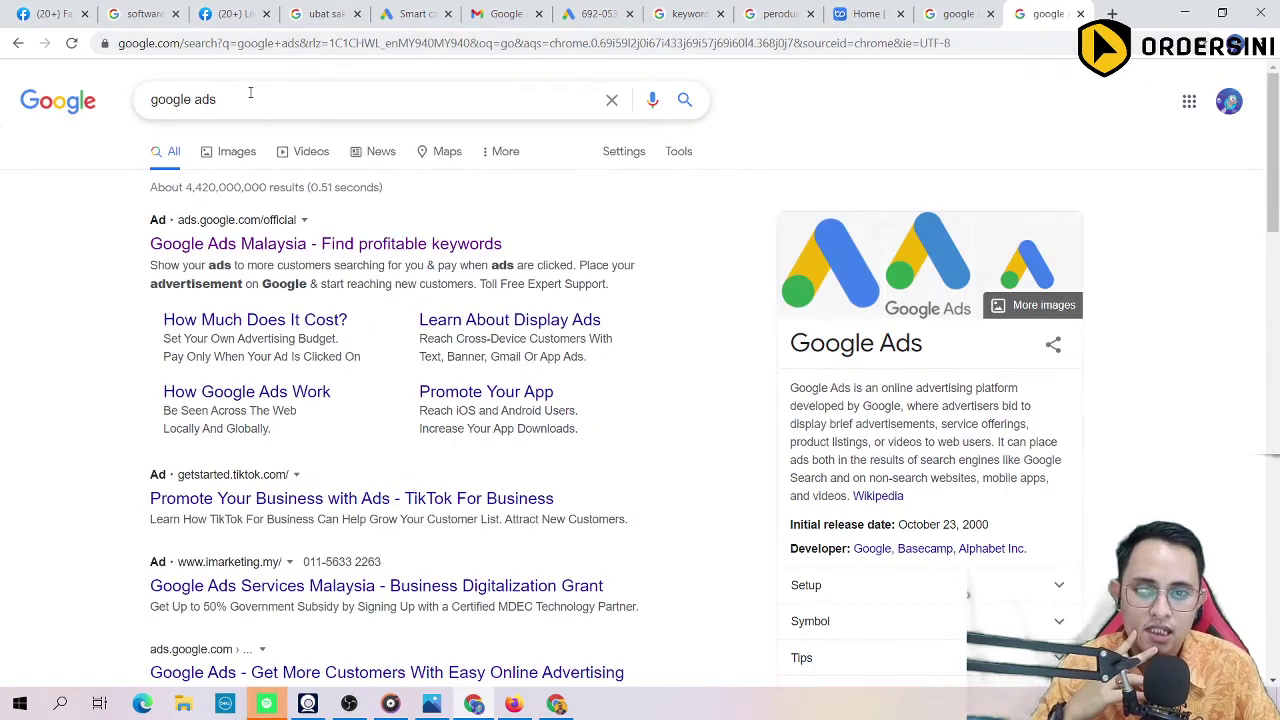
Step: Replace the query with 'ubat jerawat' and scroll down to the Noufaskin acne ad
triple_click(250, 92)
text(ubat k)
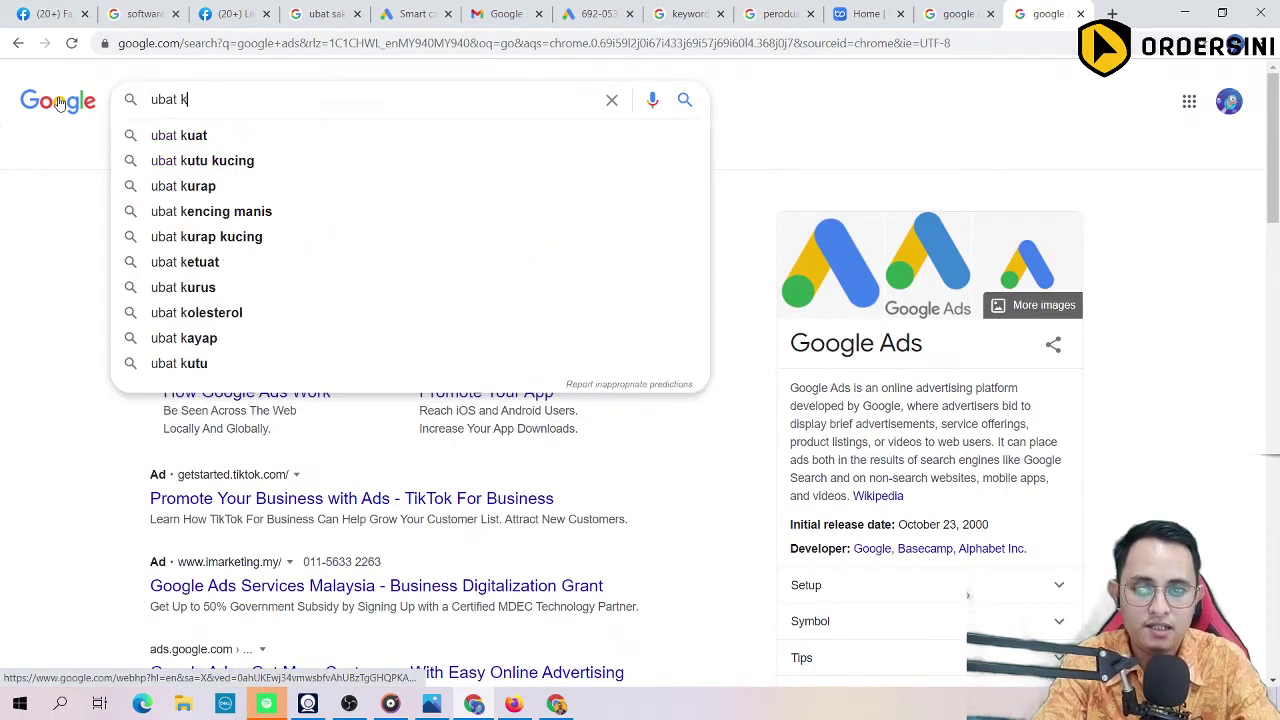
key(BackSpace)
text(je)
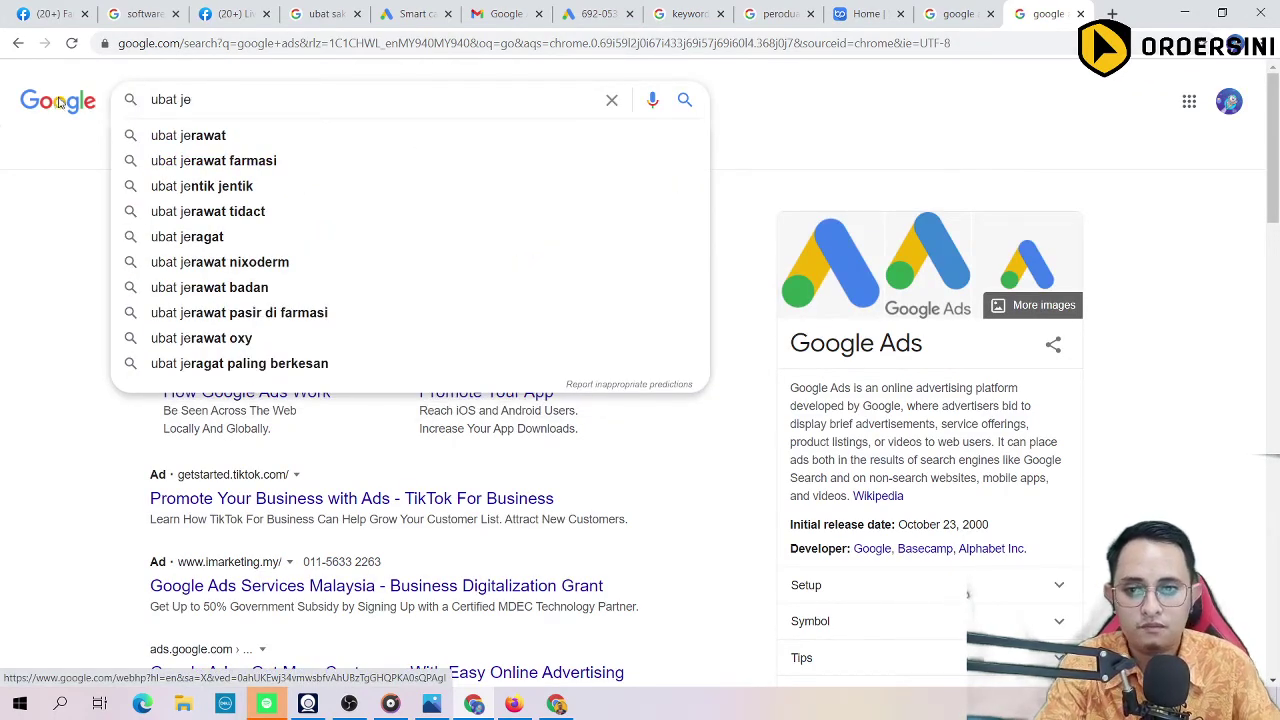
click(160, 136)
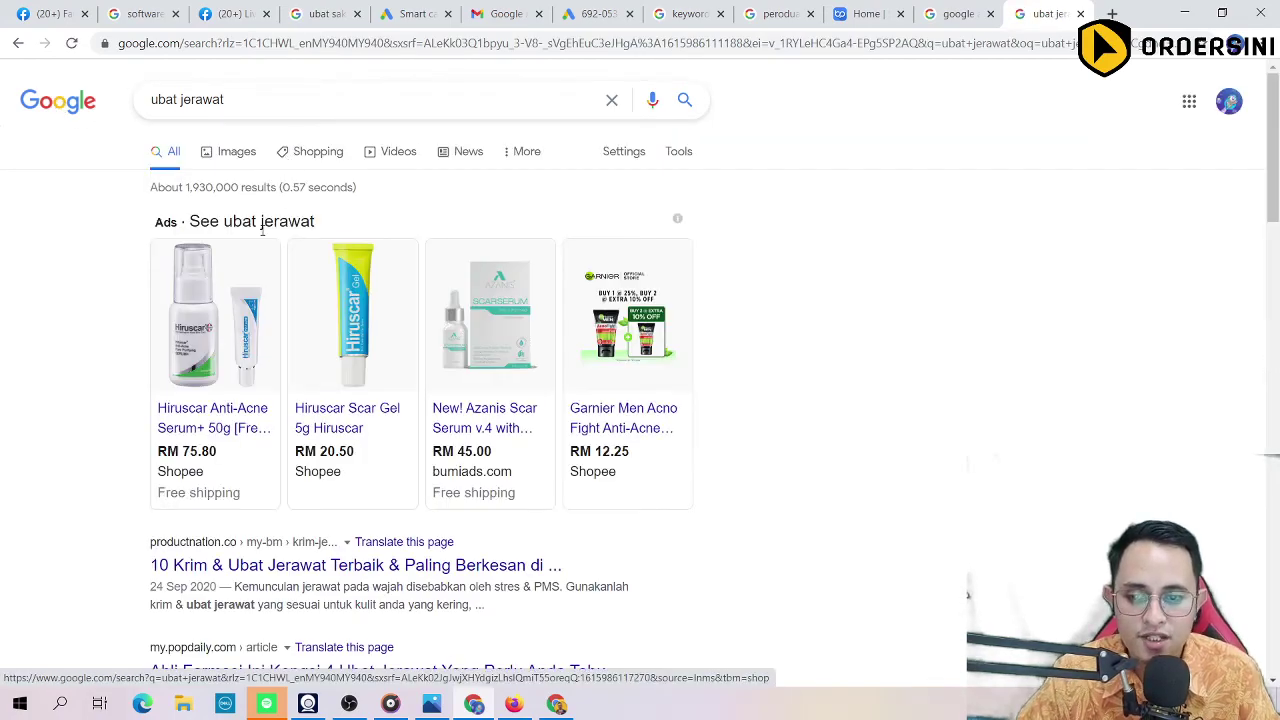
scroll(134, 306, down, 12)
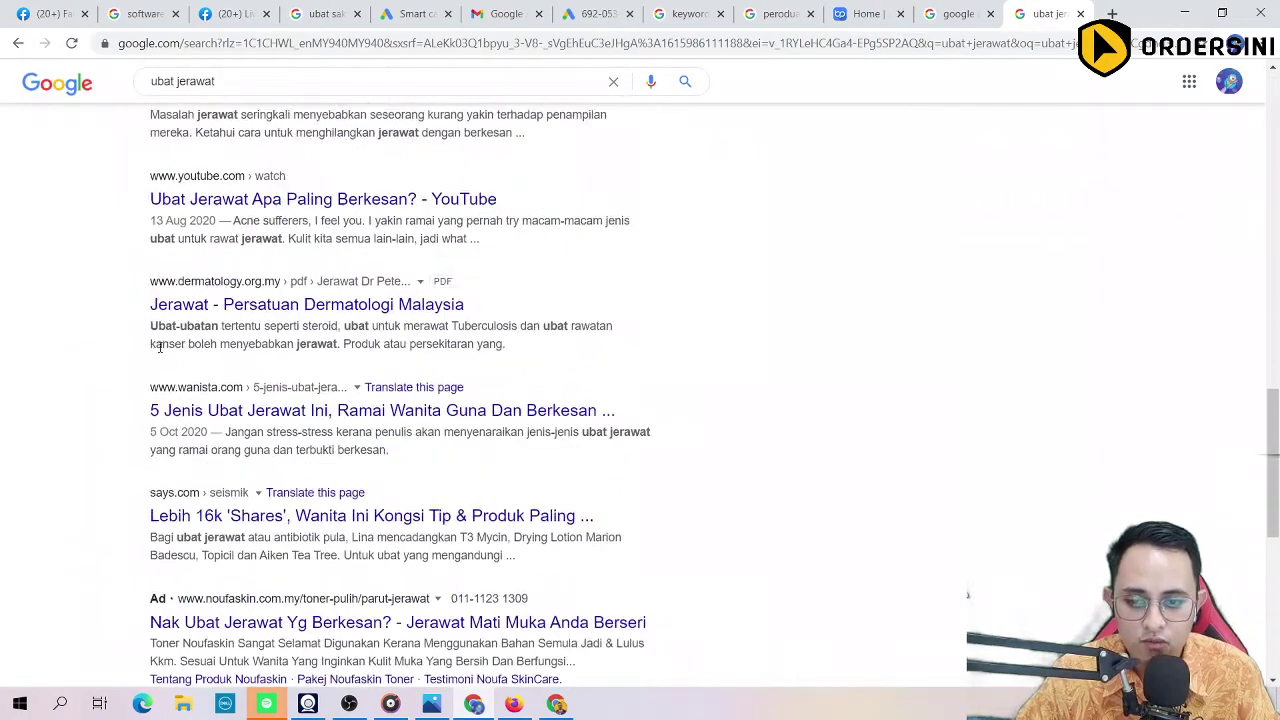
scroll(159, 347, down, 3)
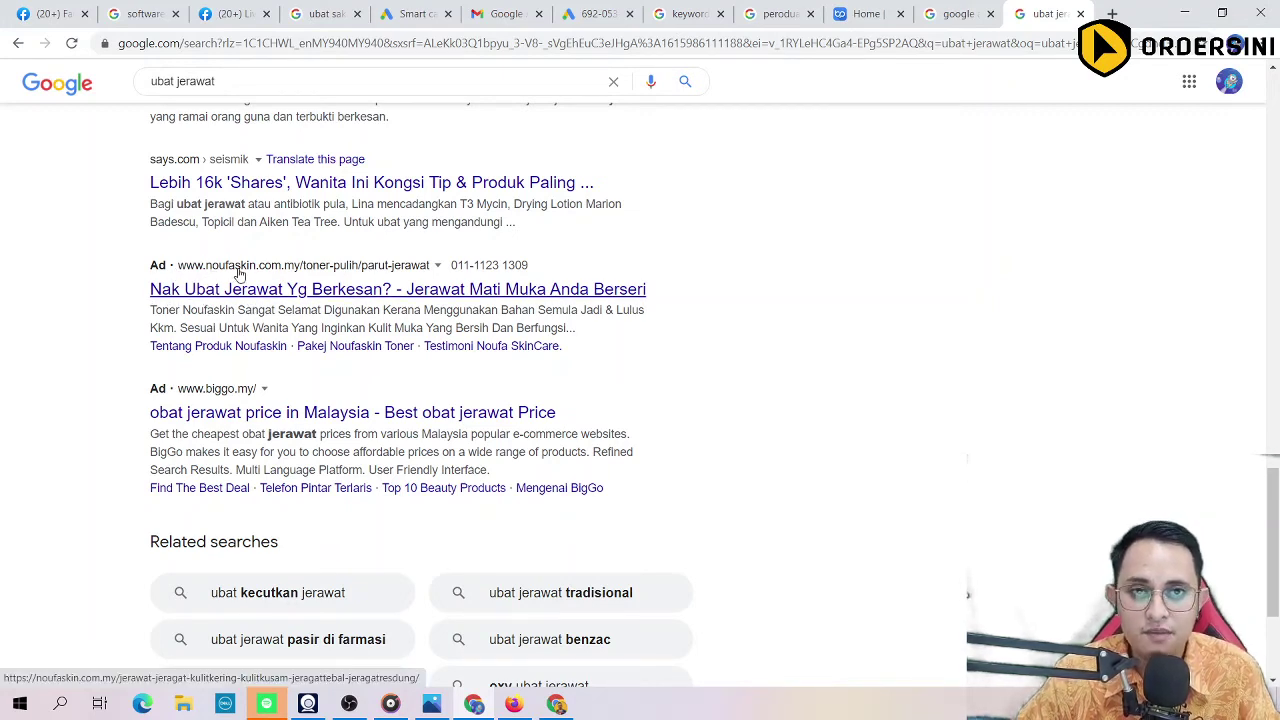
Step: Open the Noufaskin toner landing page and browse its offers and testimonials down to the footer
click(305, 300)
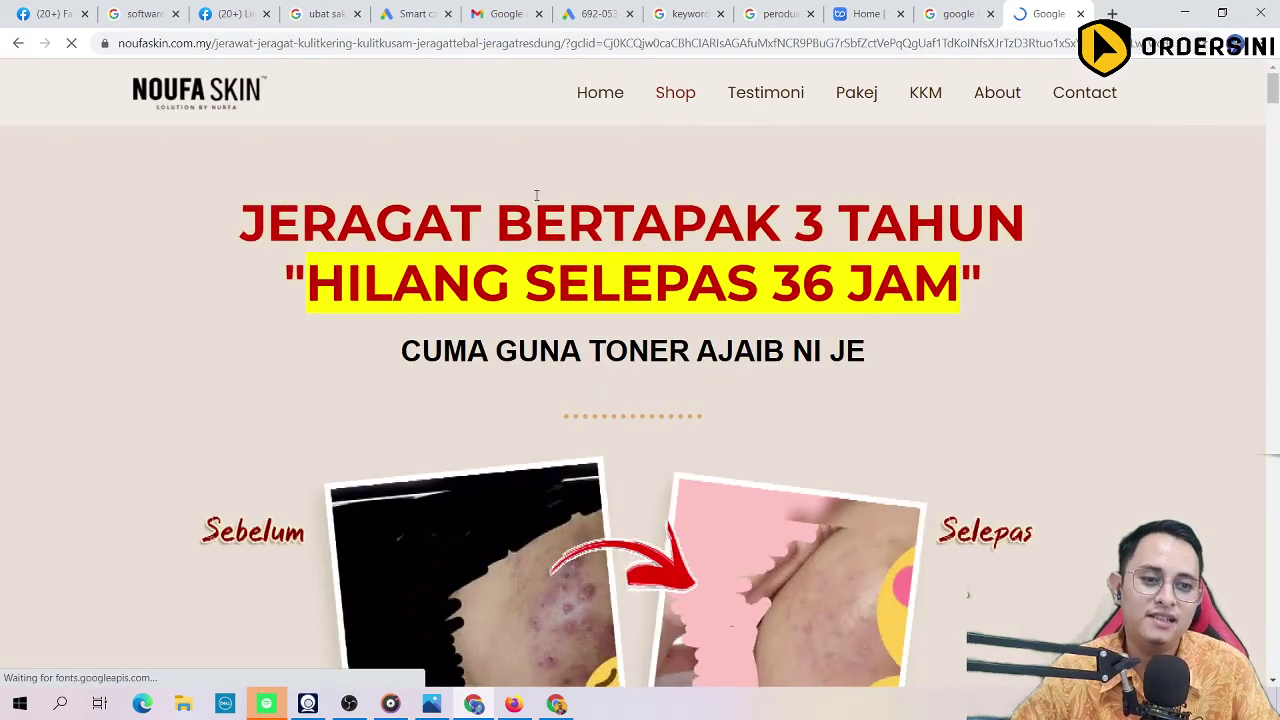
scroll(536, 195, down, 10)
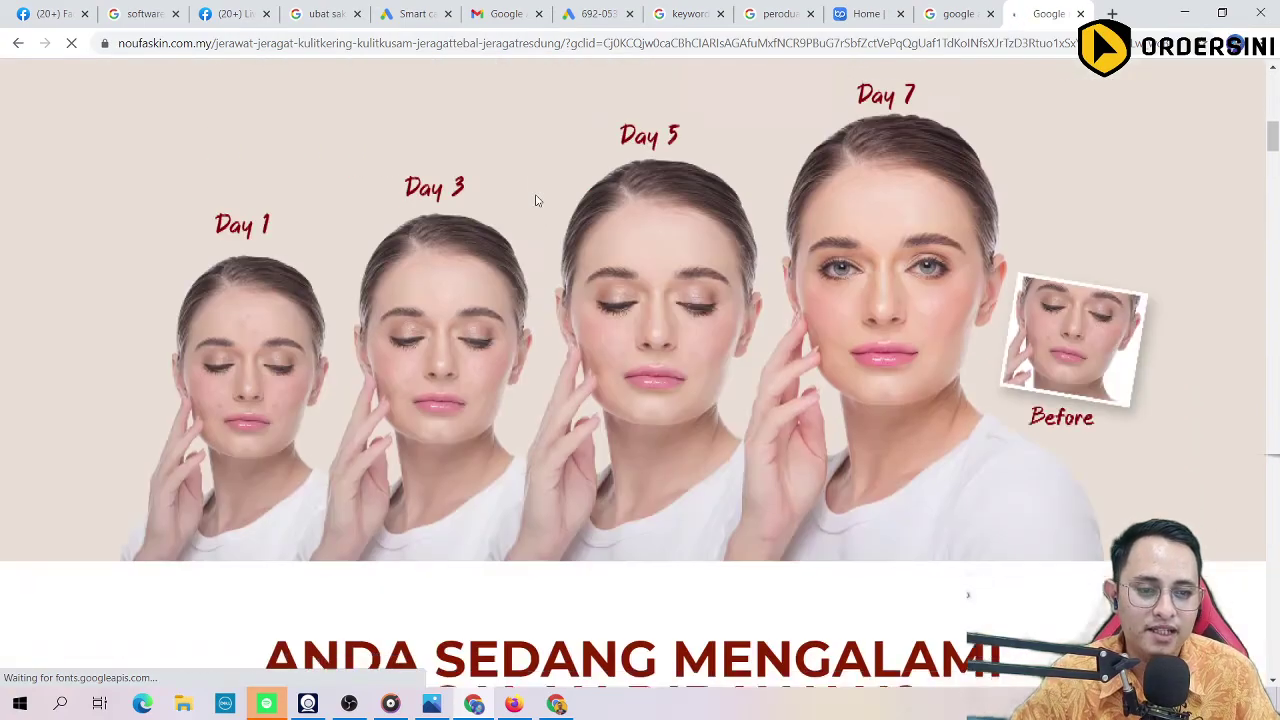
scroll(536, 200, down, 15)
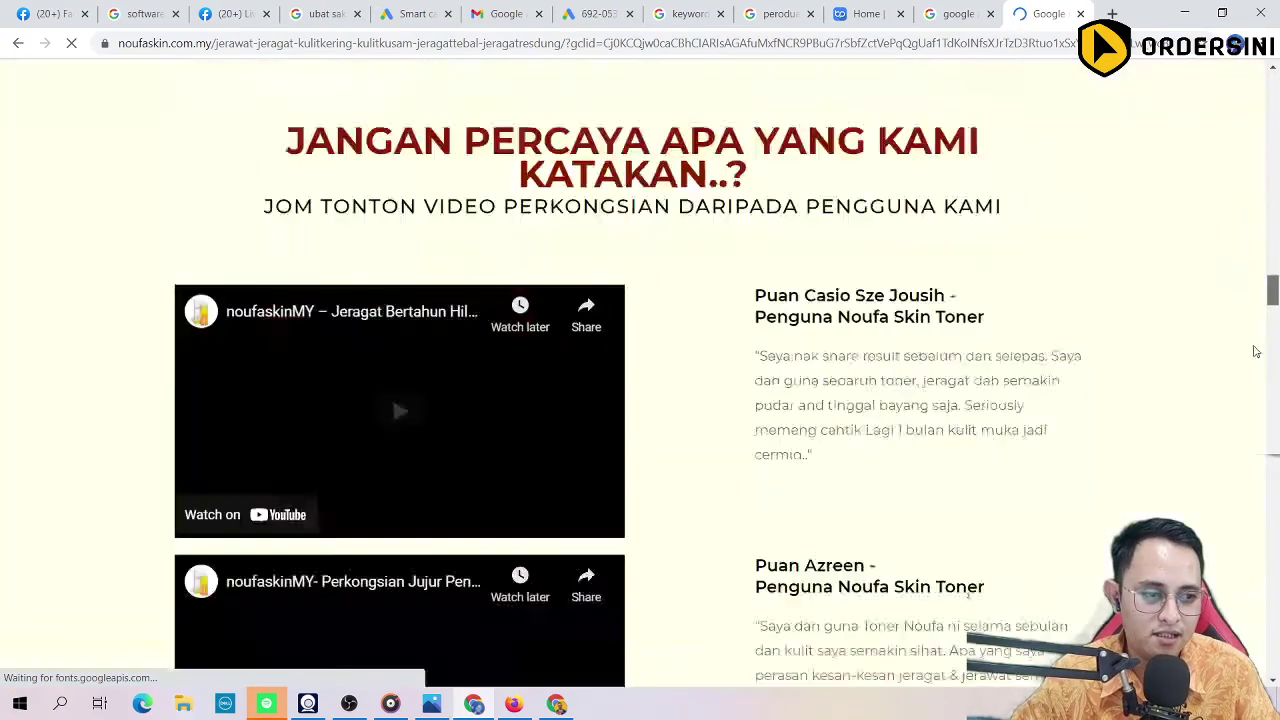
scroll(1256, 351, down, 10)
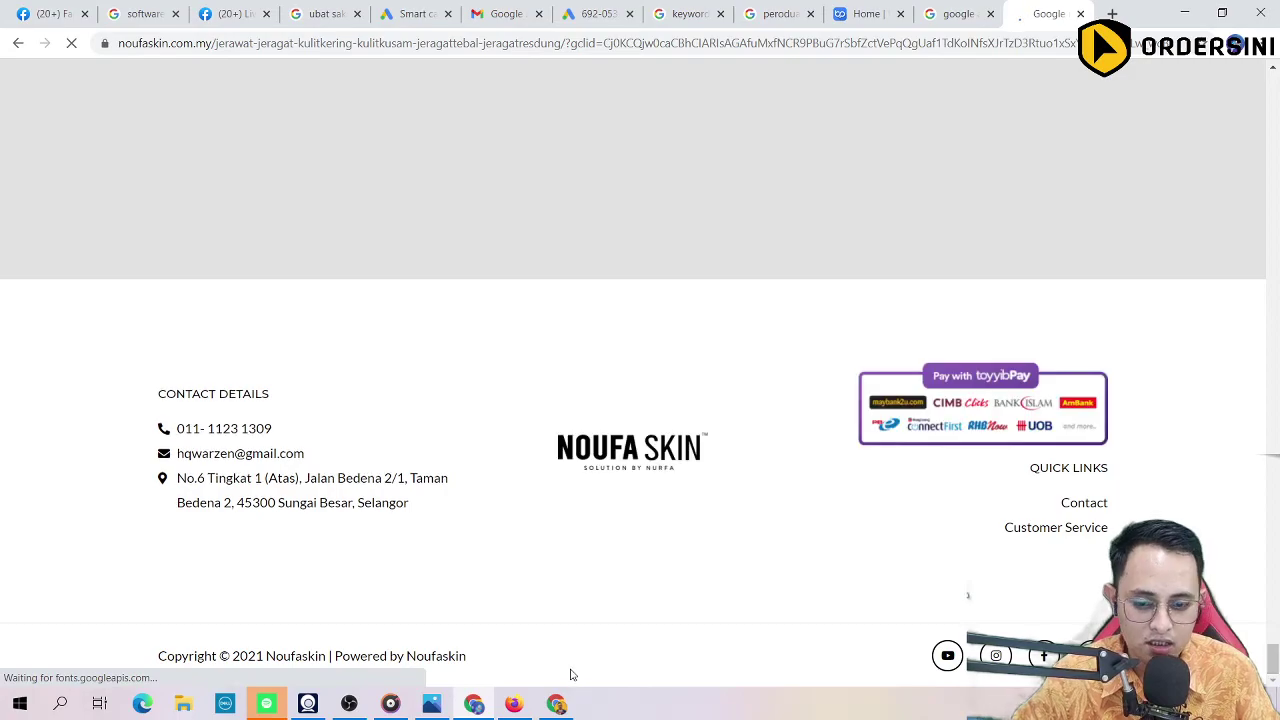
drag(374, 655, 468, 660)
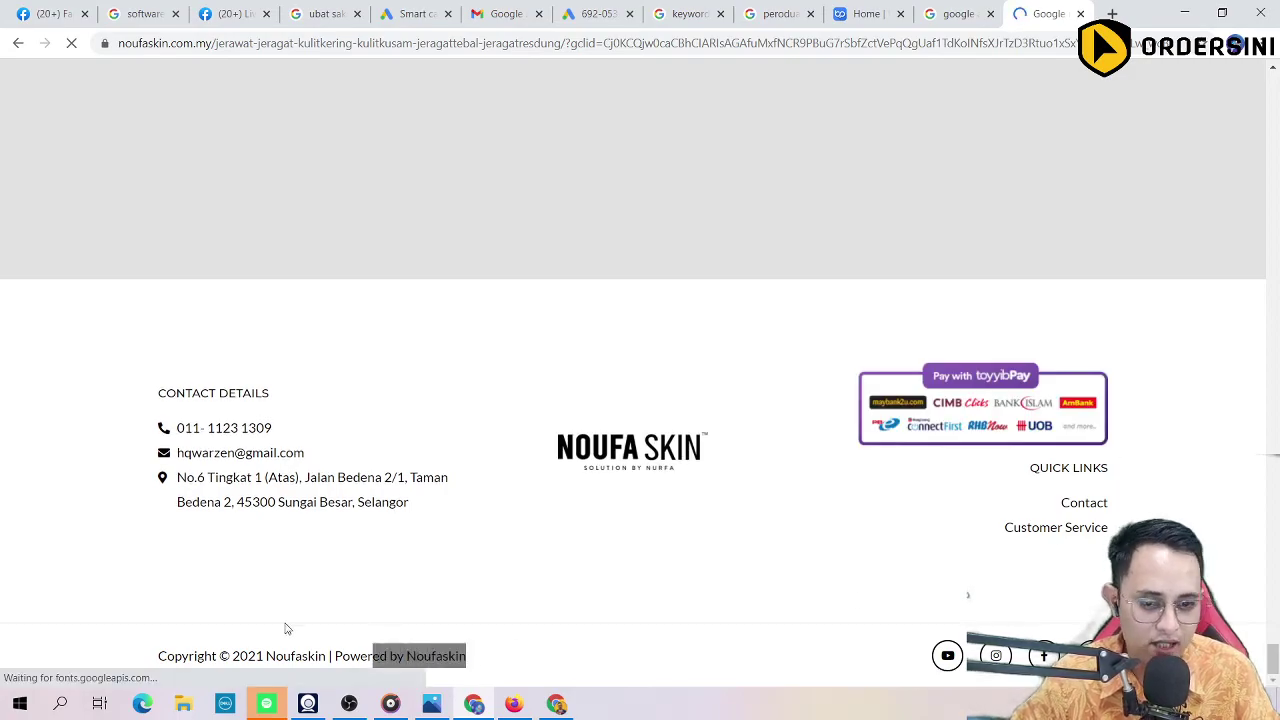
scroll(1279, 598, up, 2)
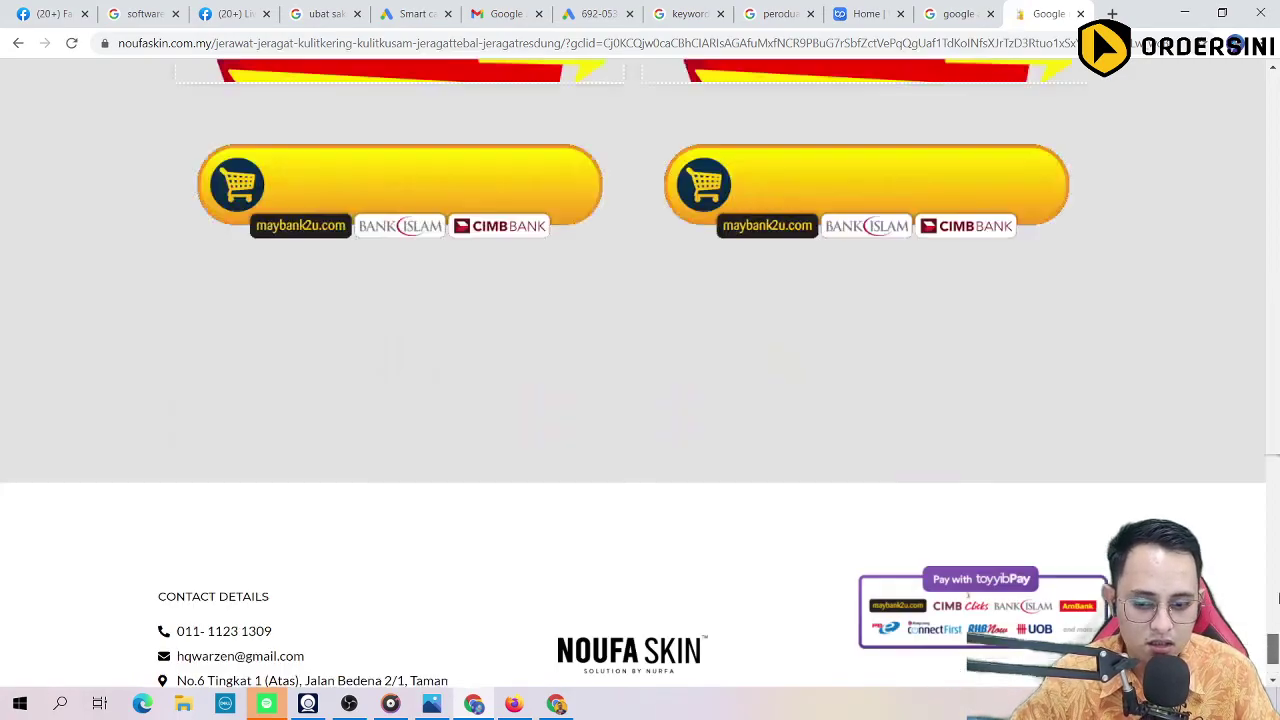
drag(1276, 598, 1255, 80)
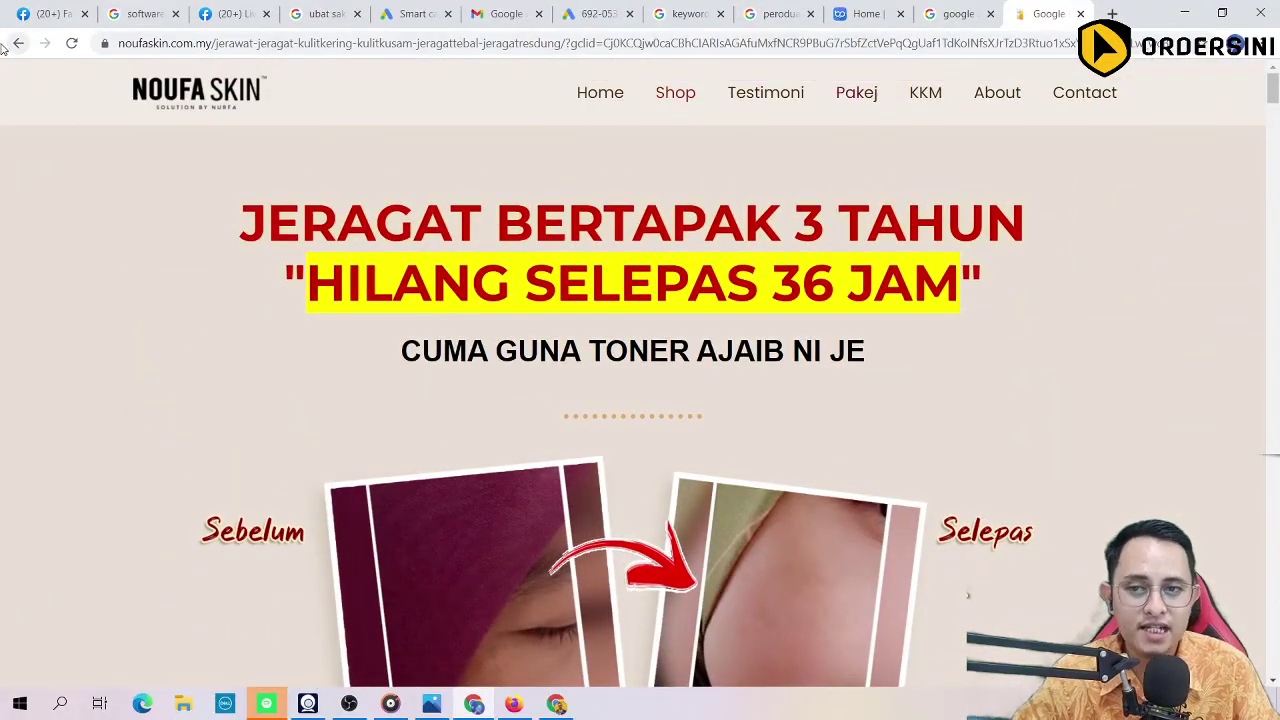
Step: Close the Noufa Skin tab, review the 'google ads' results, then close the BigPay tab
key(ctrl+w)
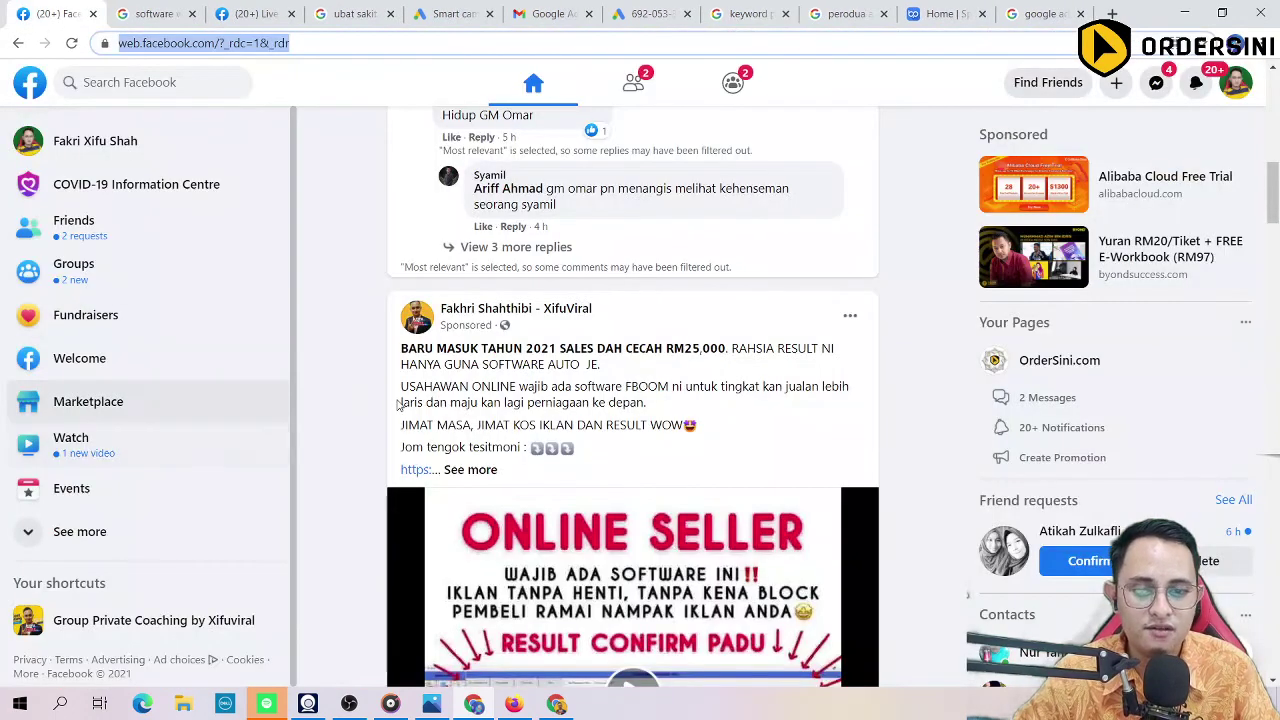
click(1040, 13)
scroll(282, 535, down, 3)
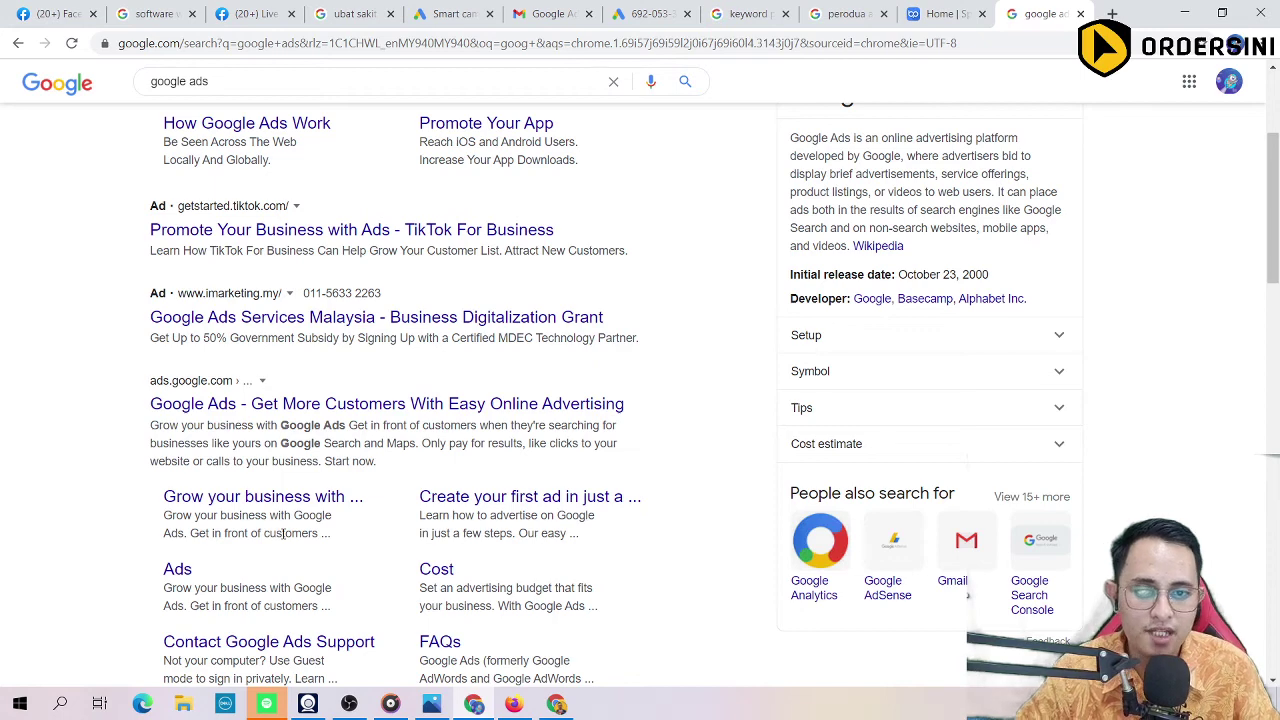
scroll(282, 535, up, 2)
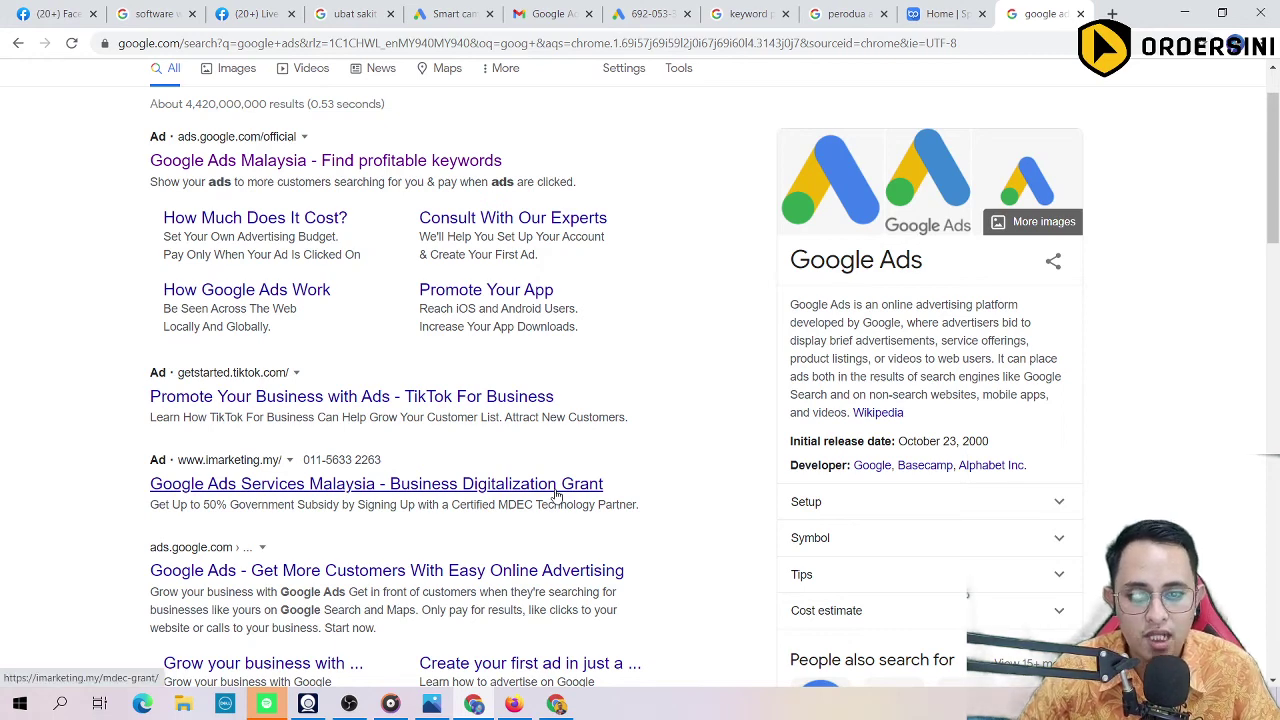
scroll(557, 495, up, 1)
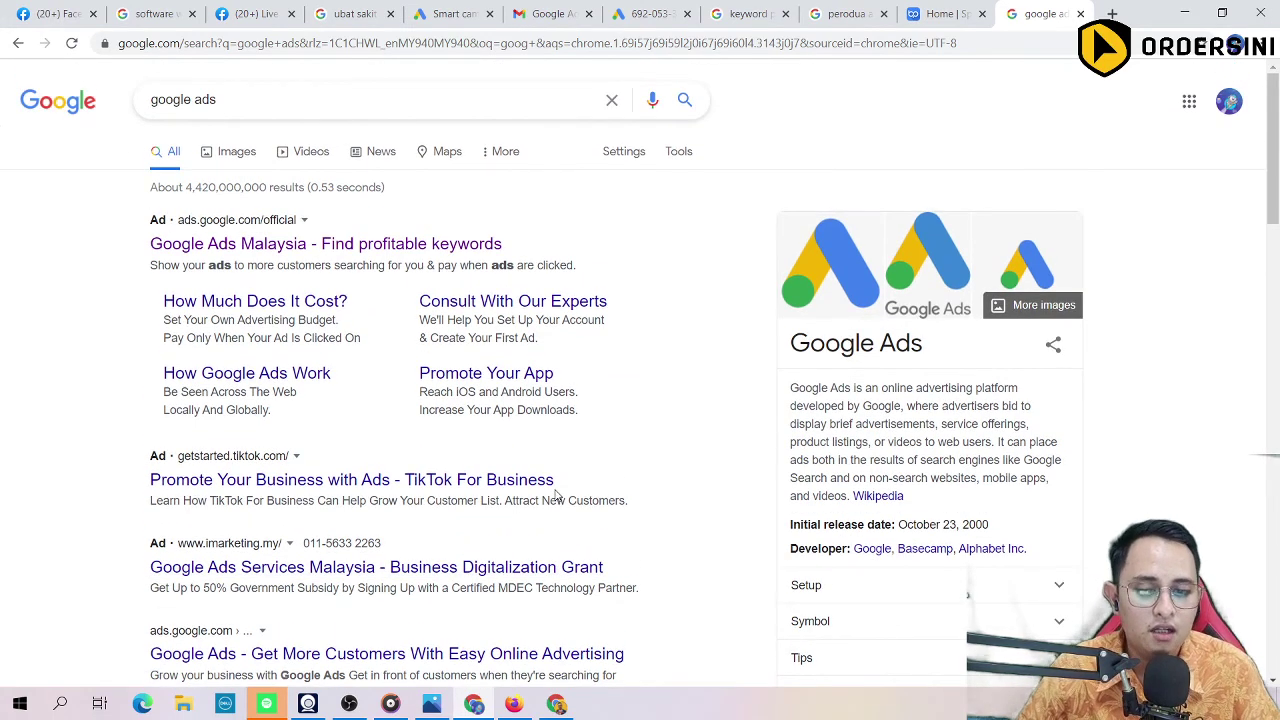
scroll(557, 495, down, 1)
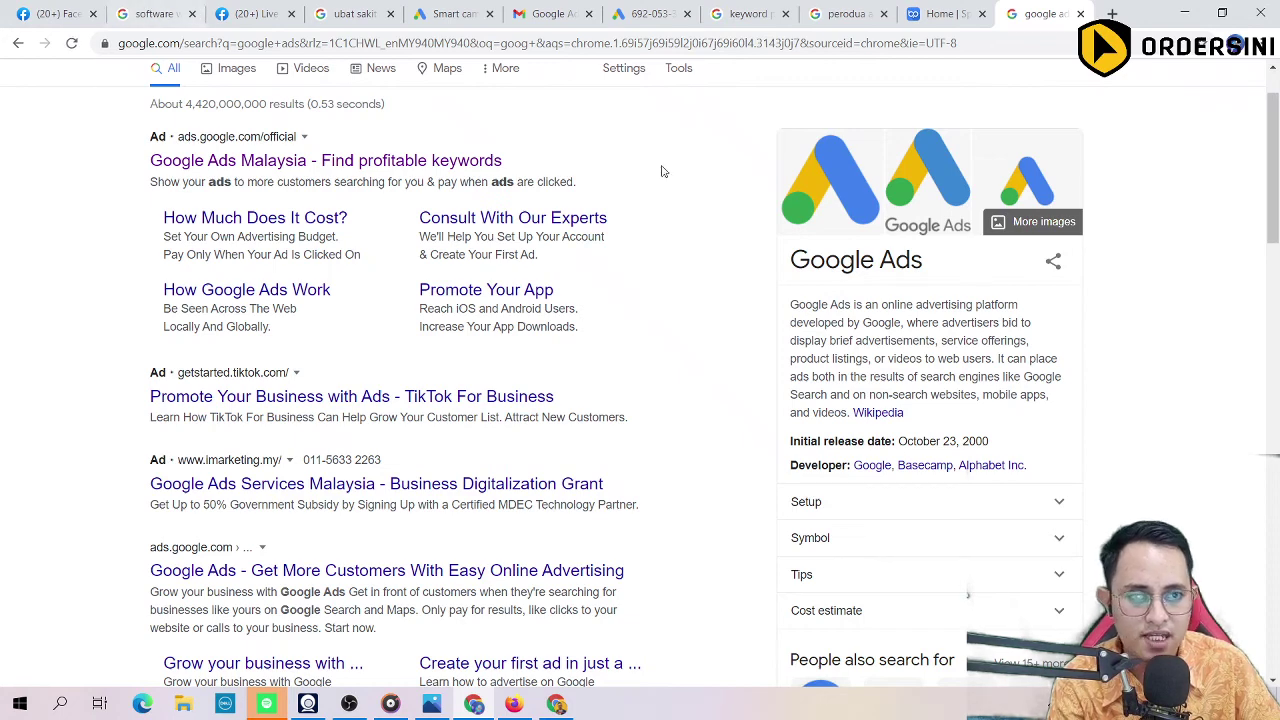
click(925, 13)
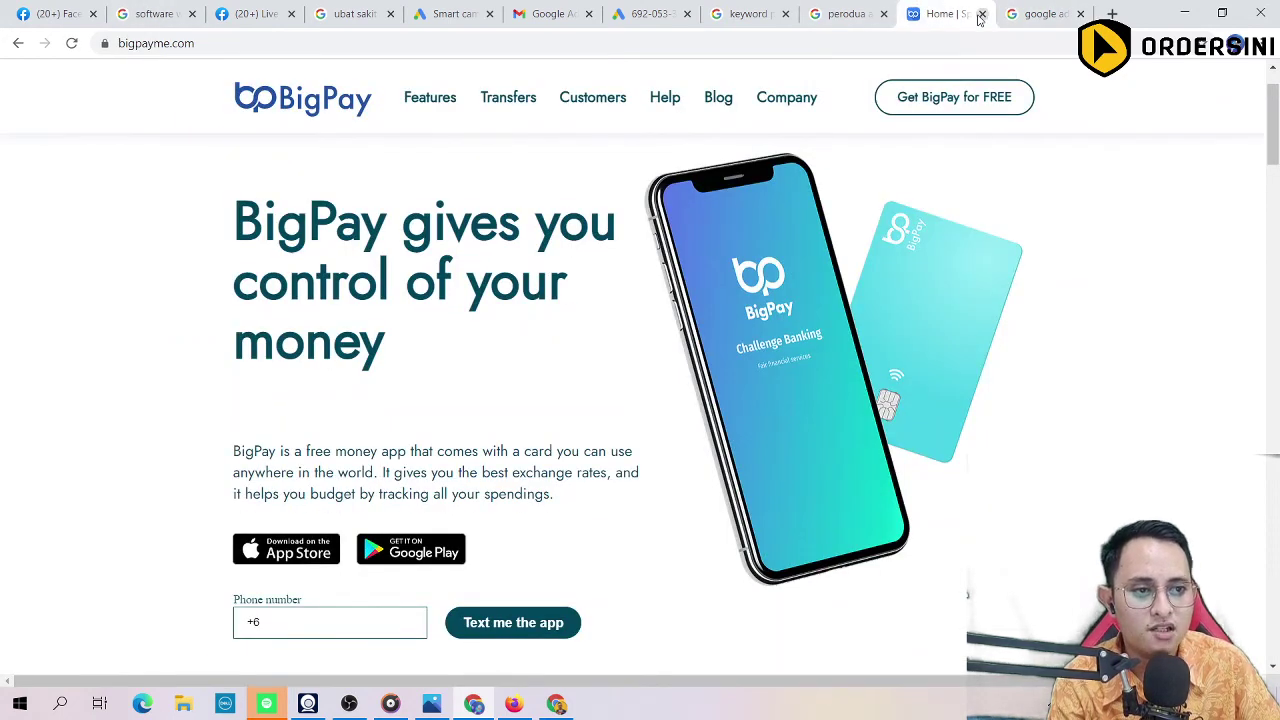
click(982, 13)
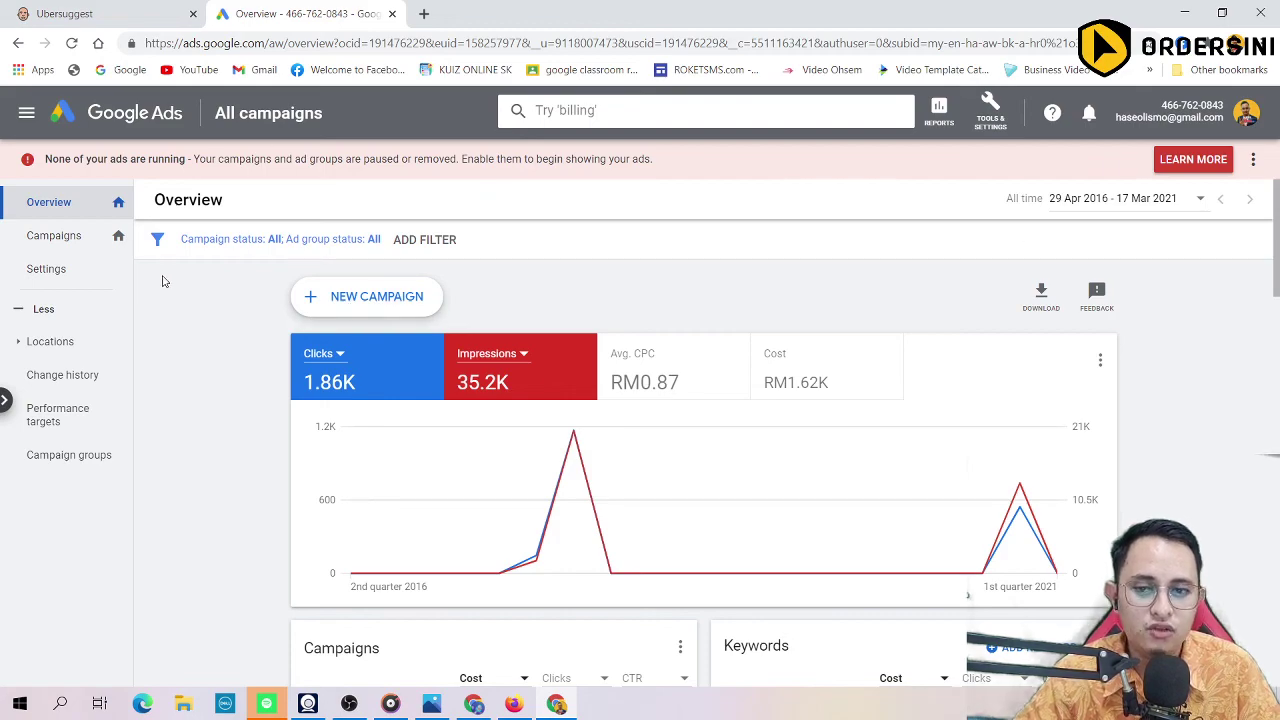
scroll(197, 263, down, 8)
scroll(197, 263, up, 8)
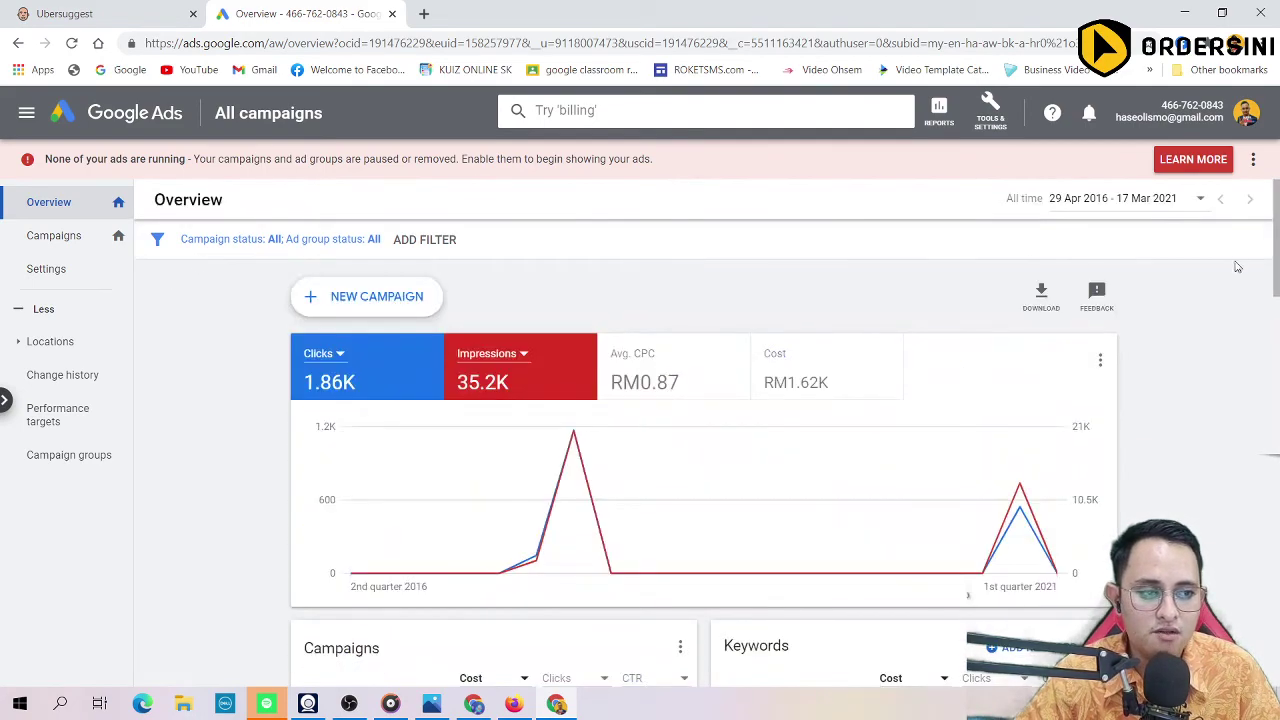
click(1150, 200)
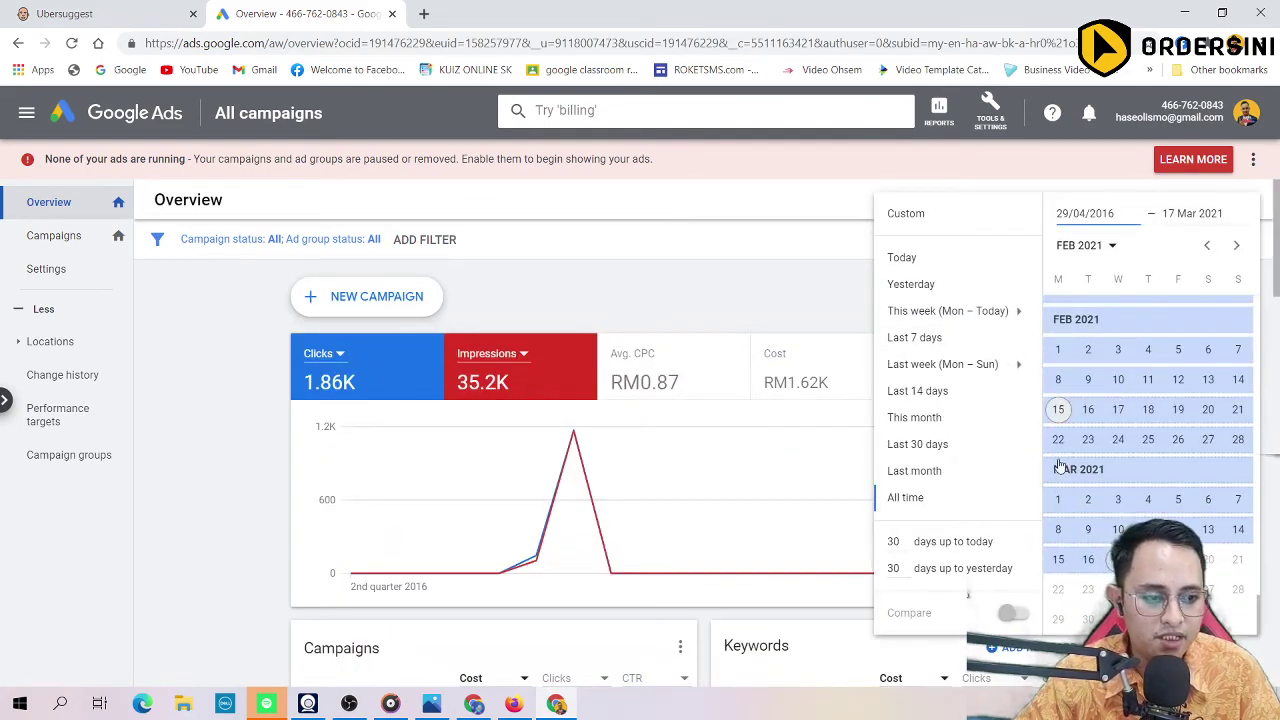
click(952, 450)
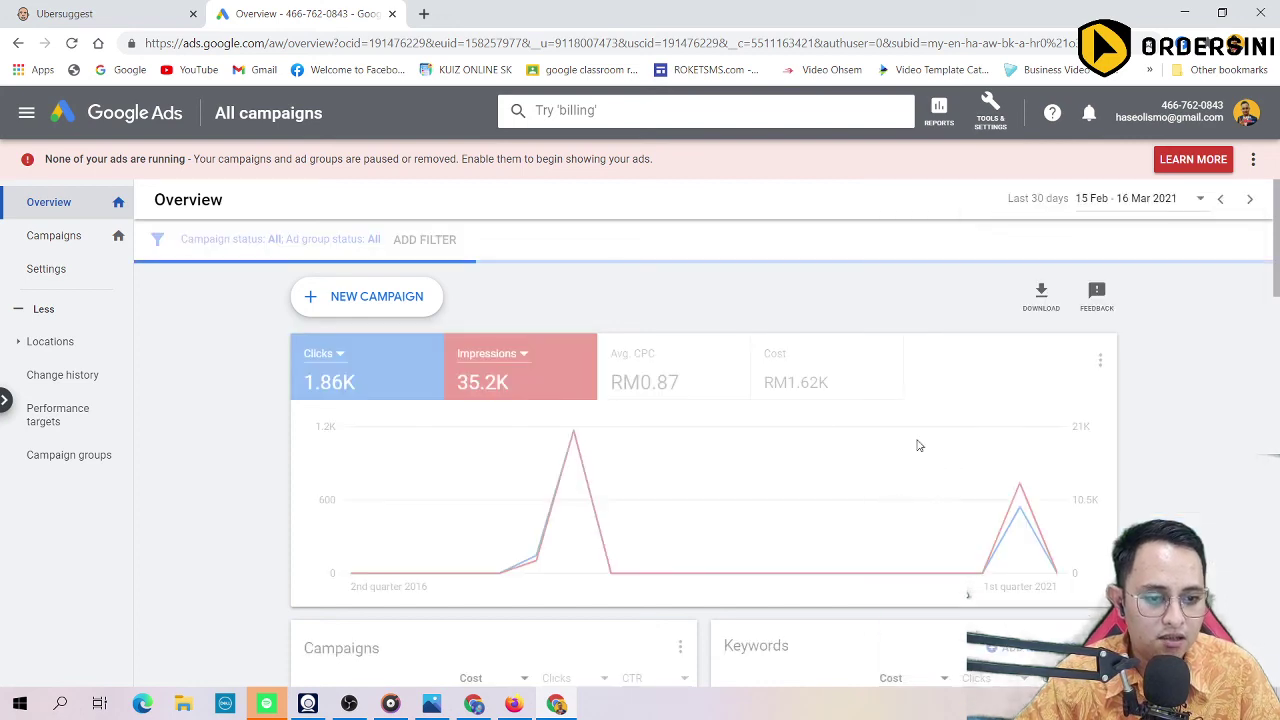
click(1146, 202)
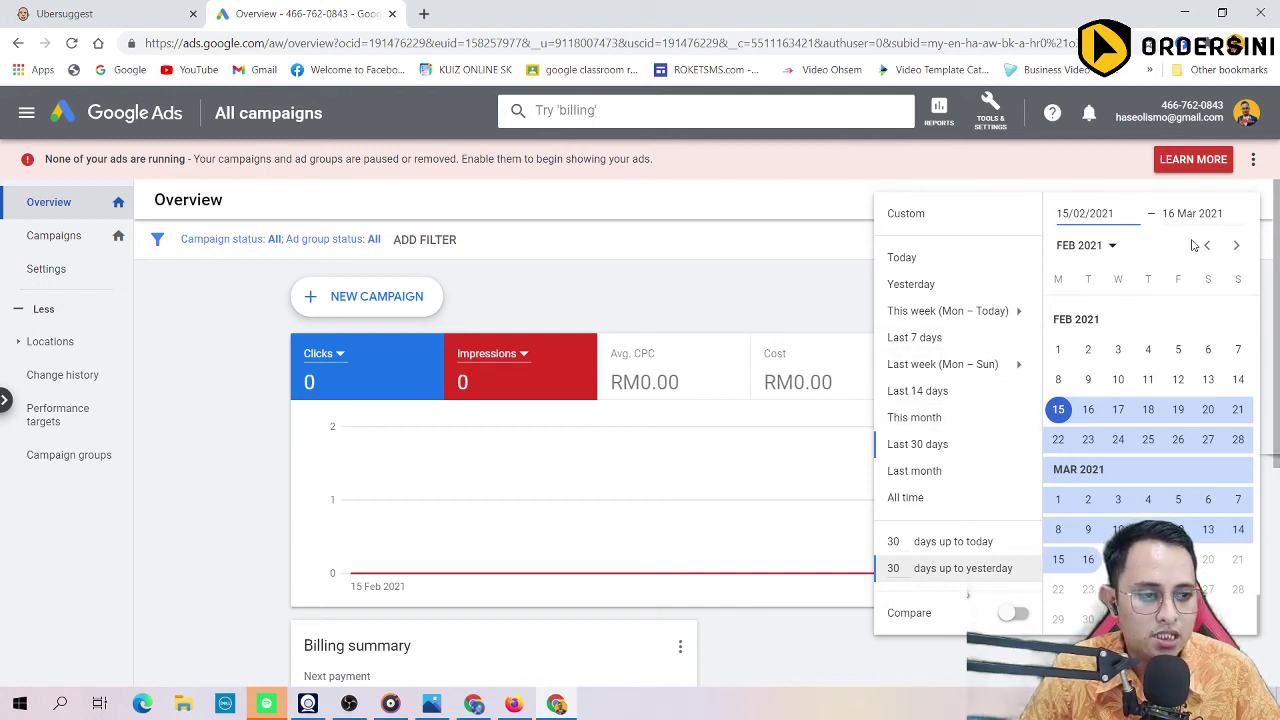
click(671, 279)
click(1163, 205)
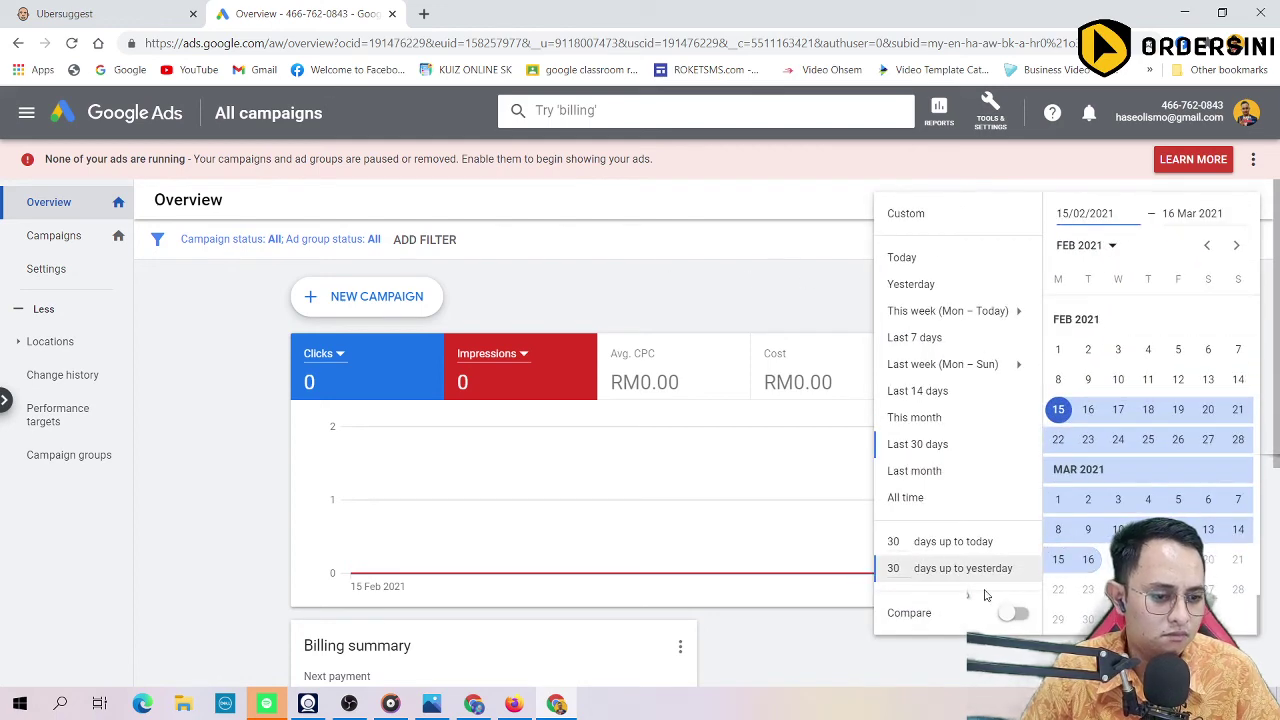
click(926, 496)
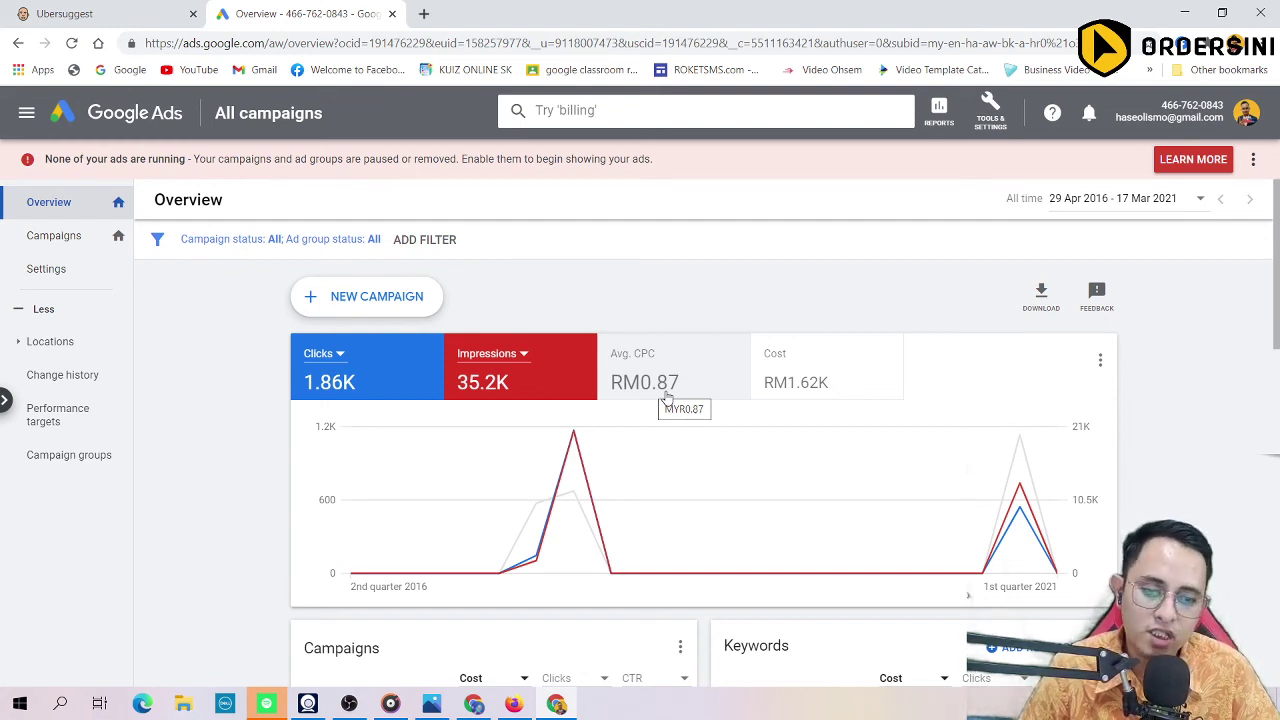
scroll(668, 397, down, 4)
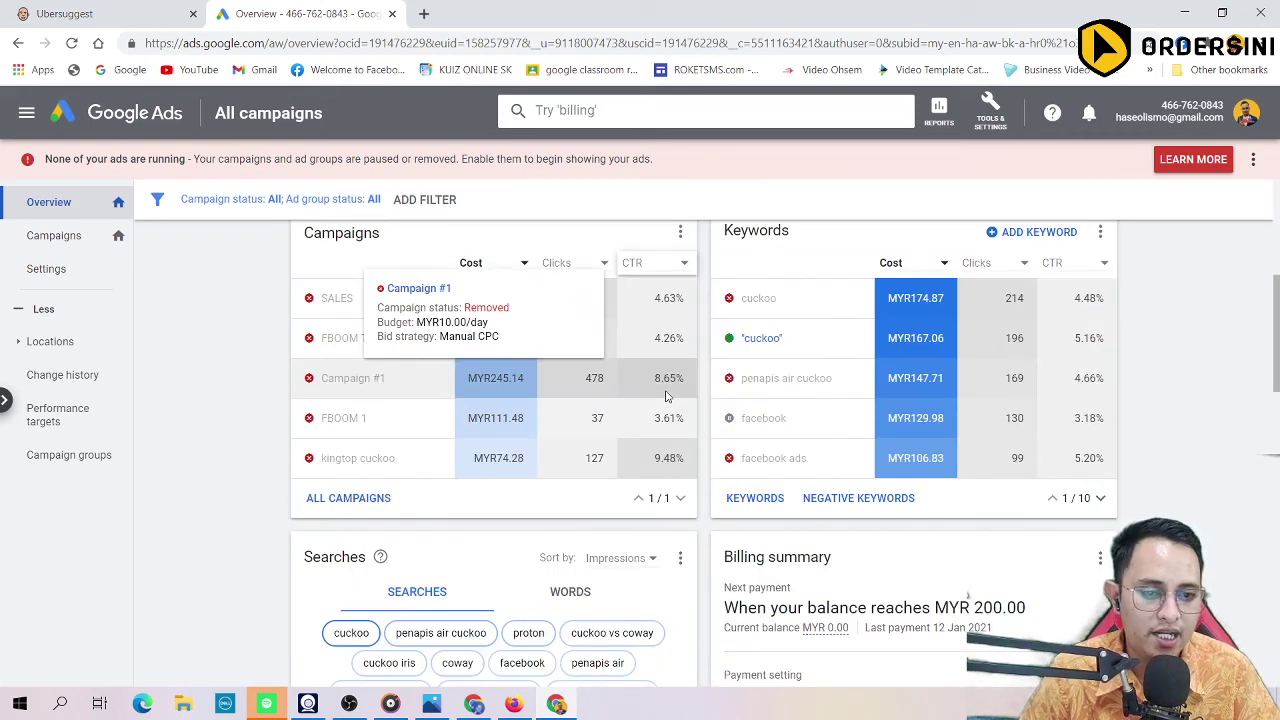
scroll(485, 457, down, 3)
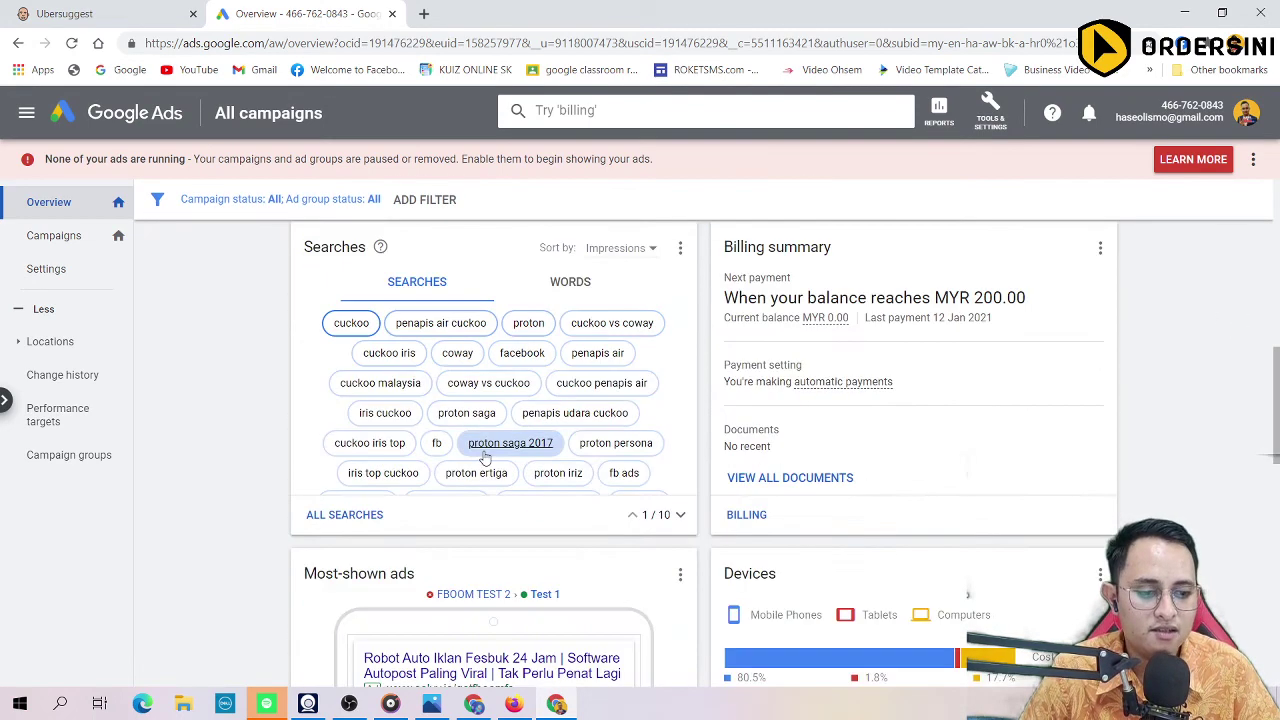
scroll(485, 450, up, 1)
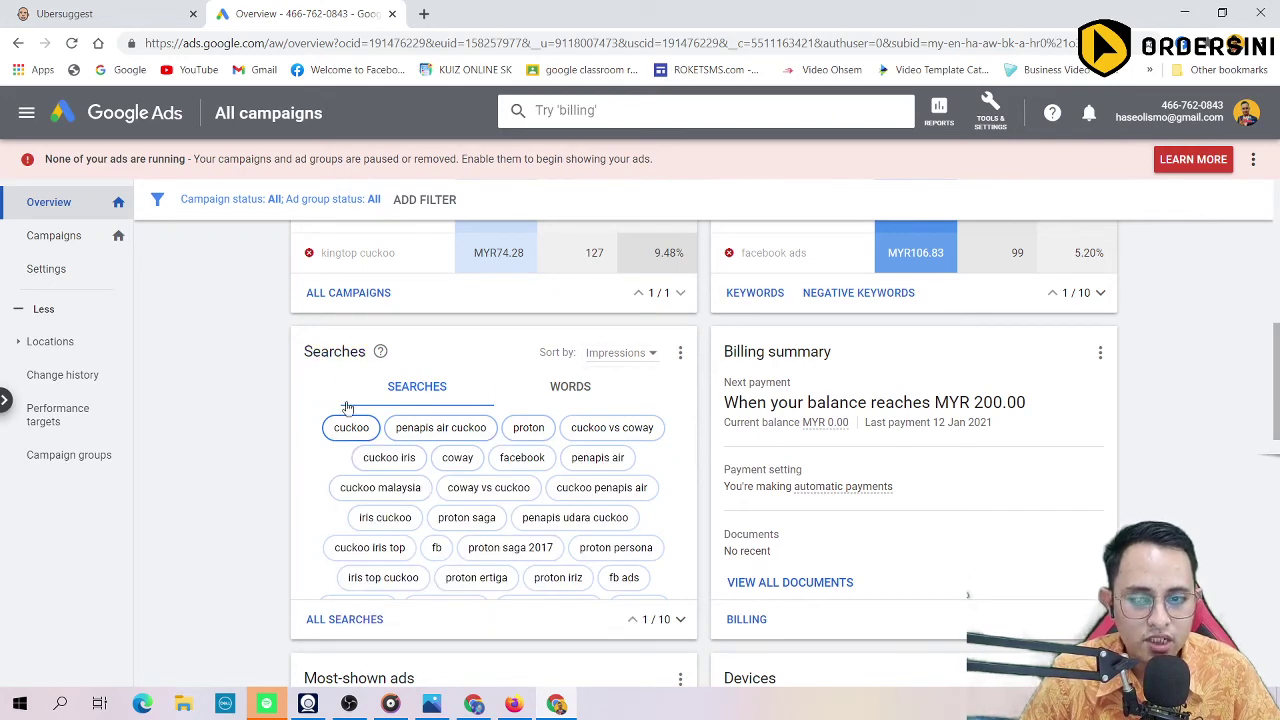
mouse_move(388, 487)
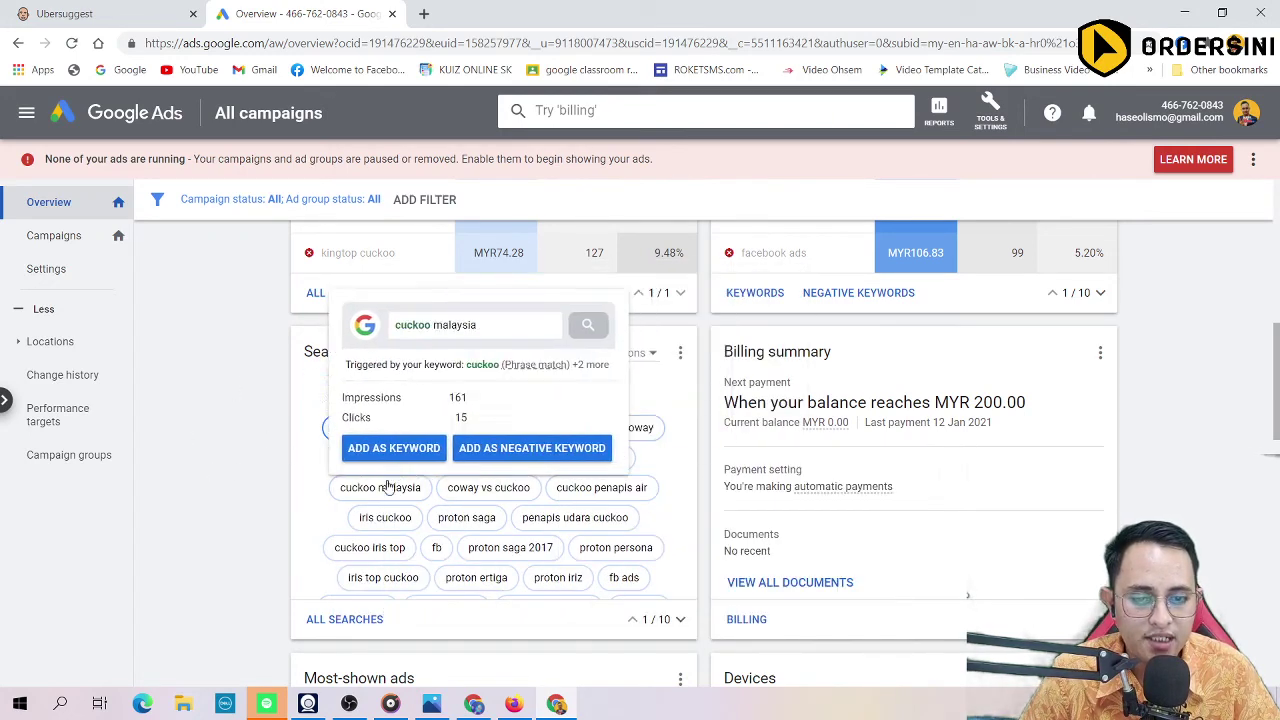
scroll(307, 478, down, 2)
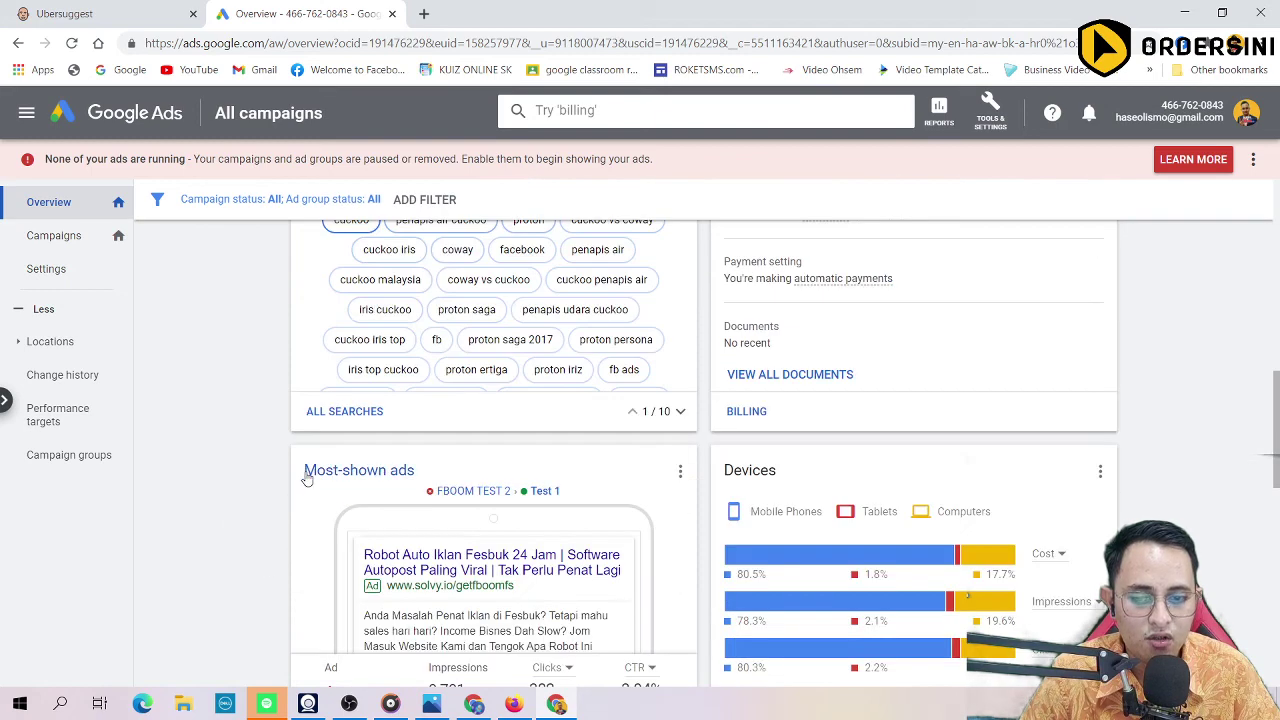
scroll(285, 500, up, 1)
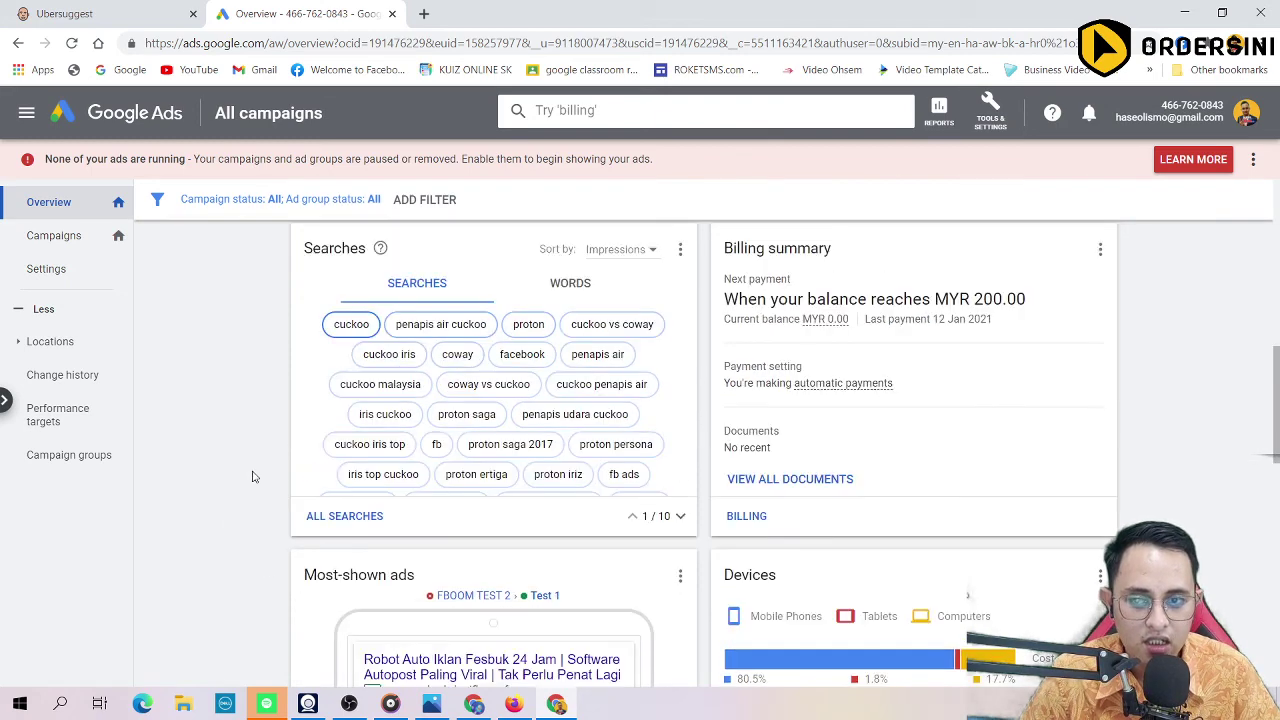
click(370, 522)
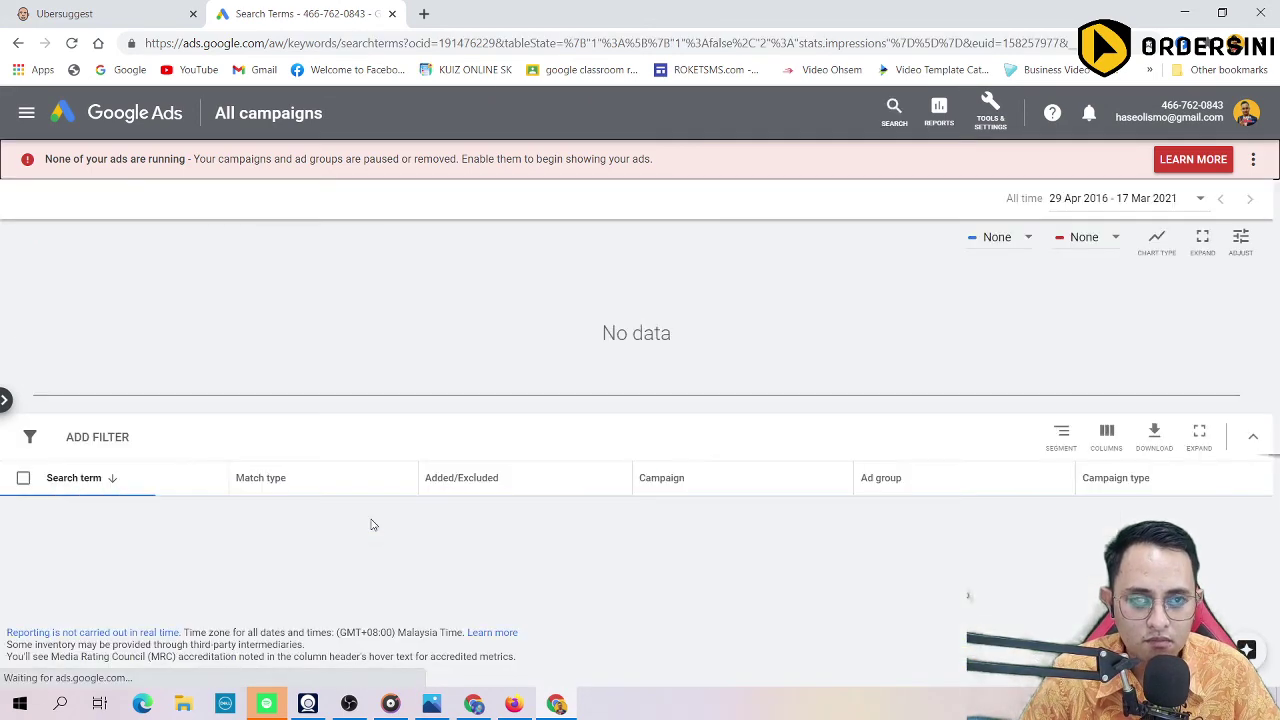
click(97, 479)
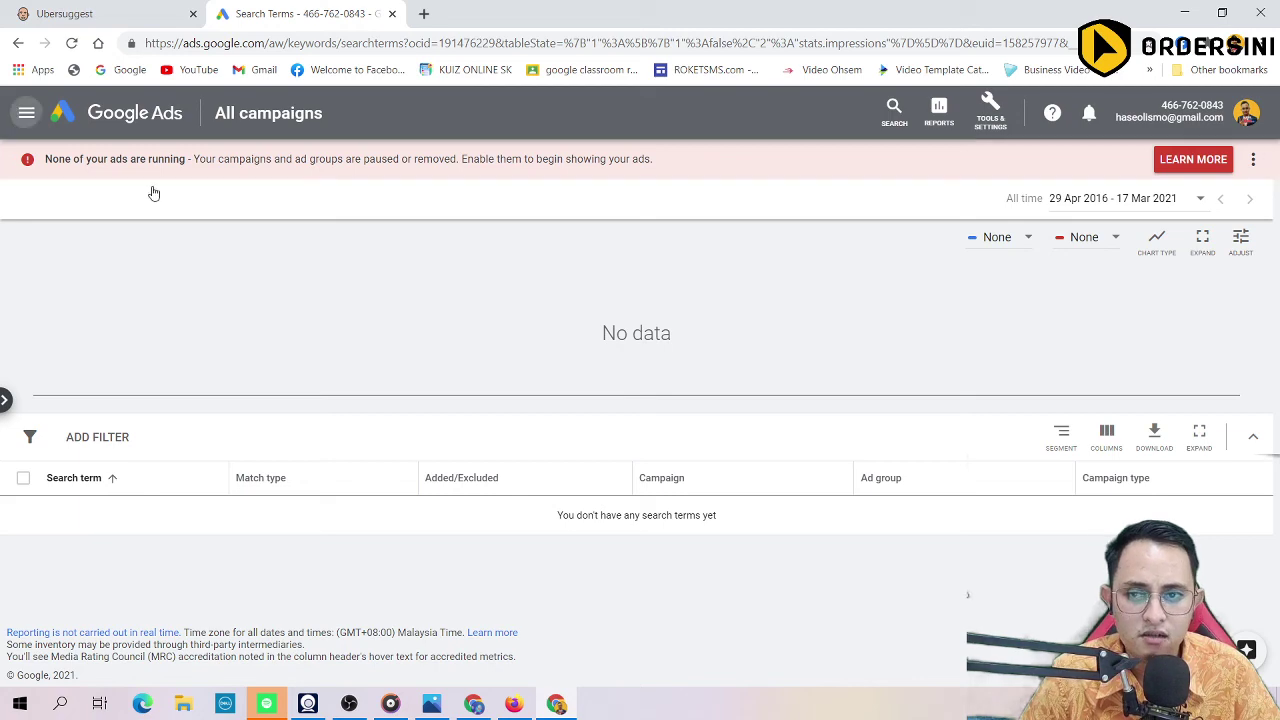
click(26, 113)
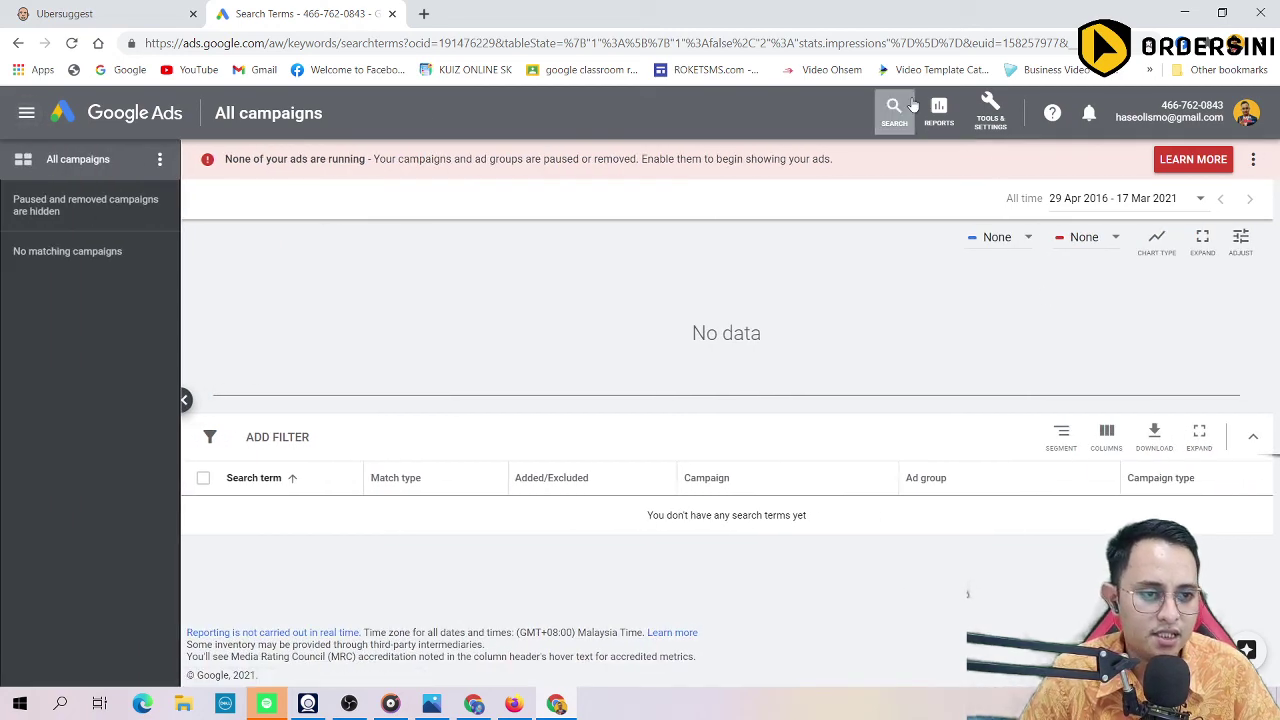
click(22, 113)
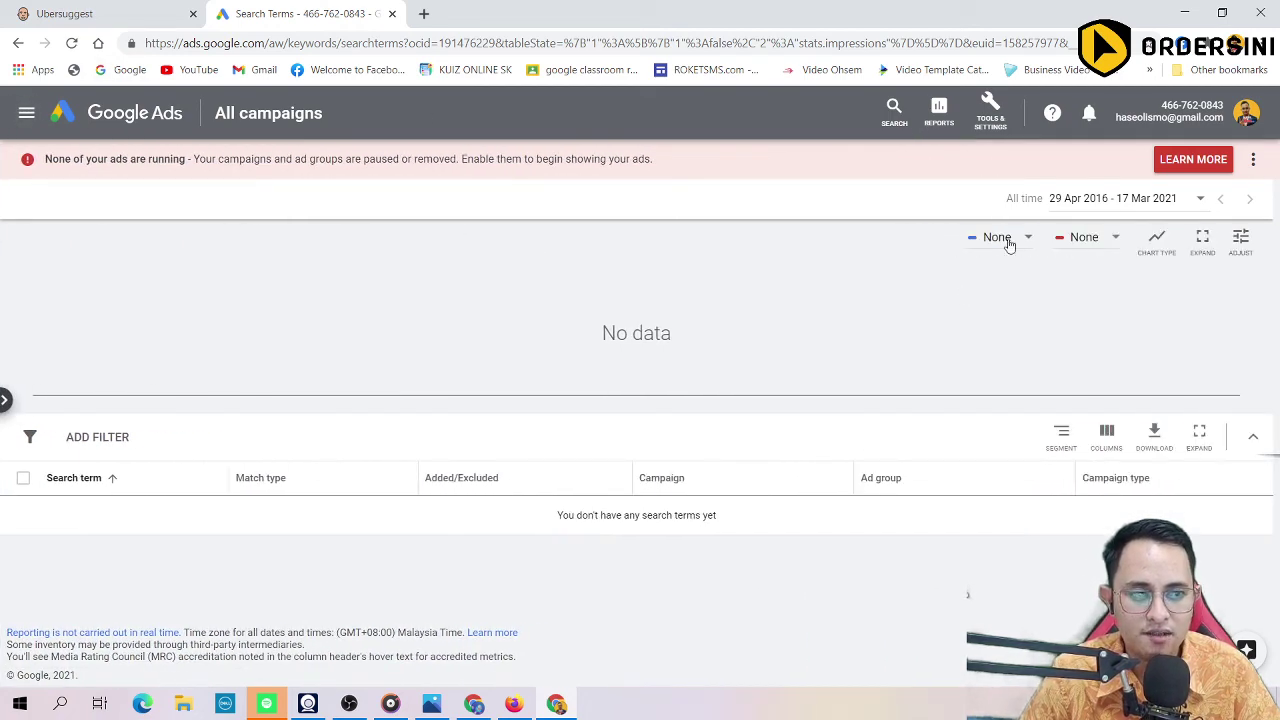
click(150, 124)
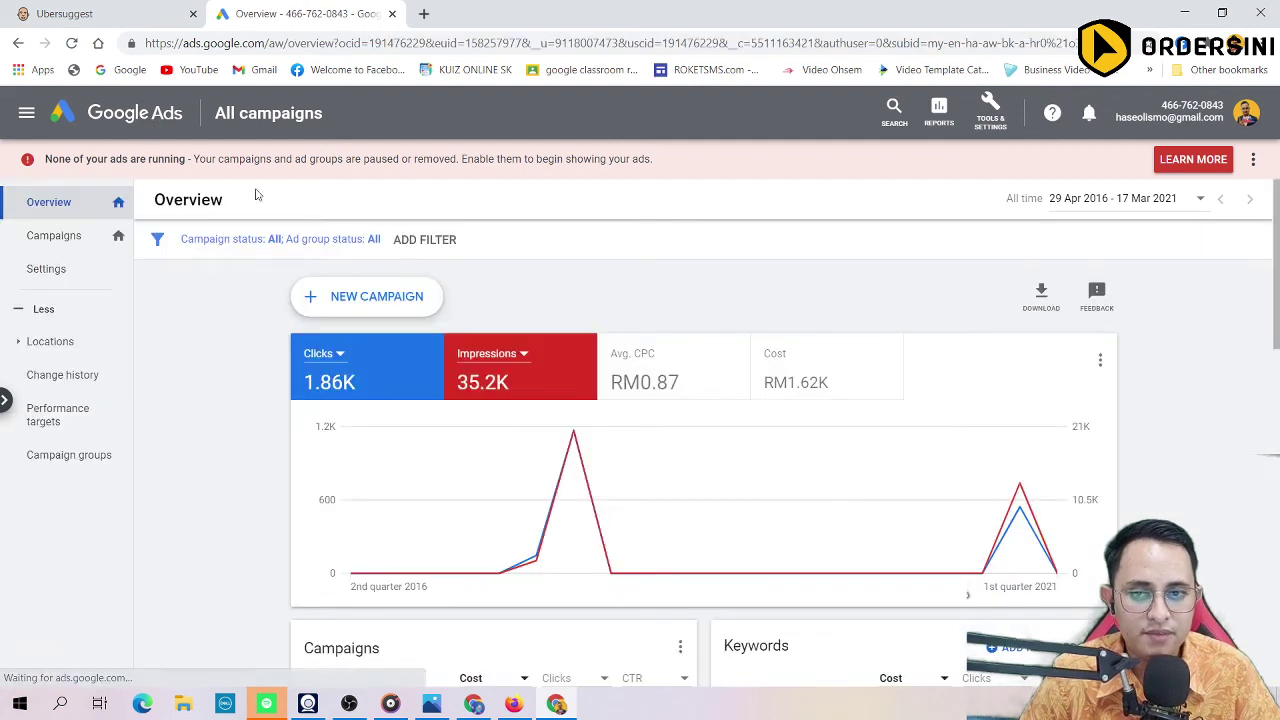
click(339, 297)
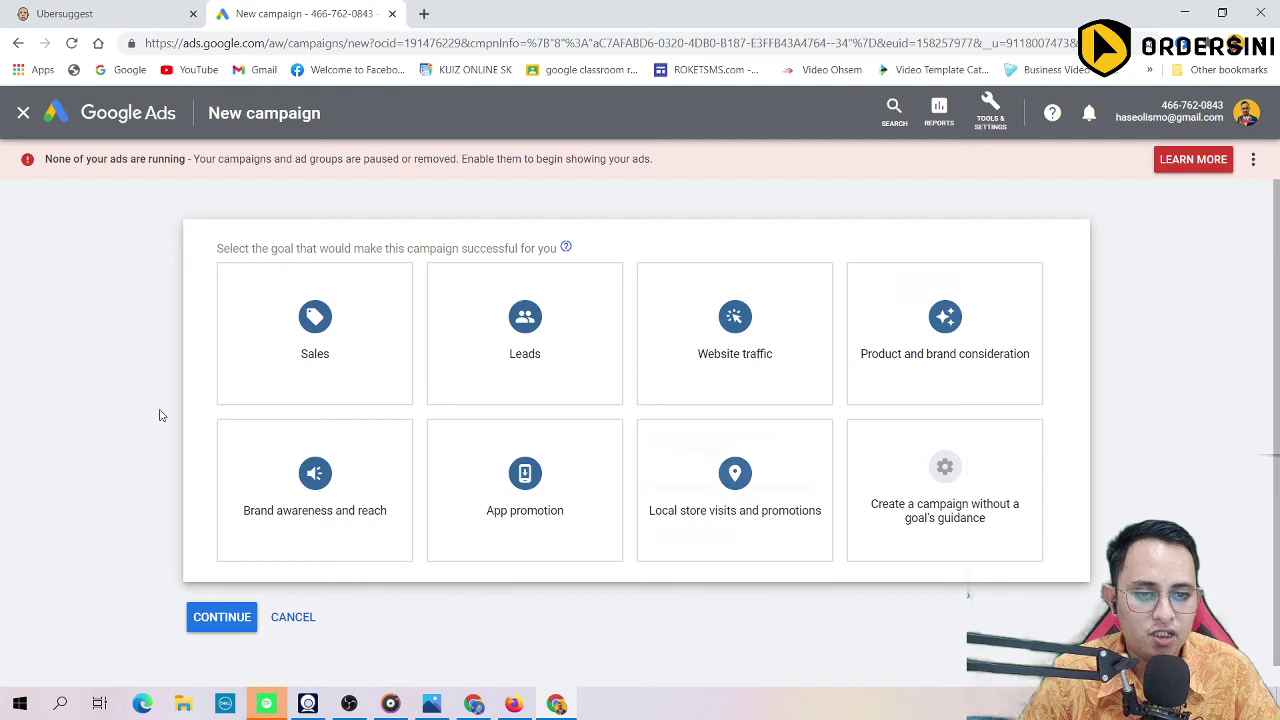
click(23, 113)
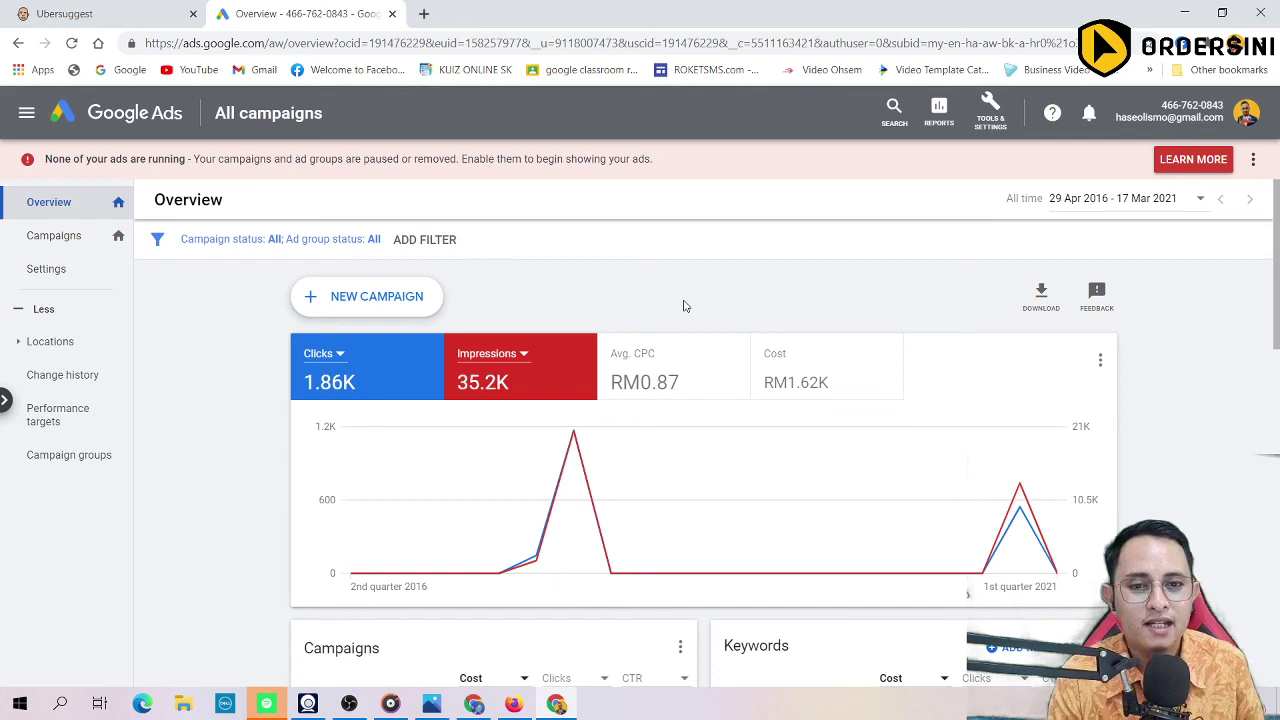
click(524, 45)
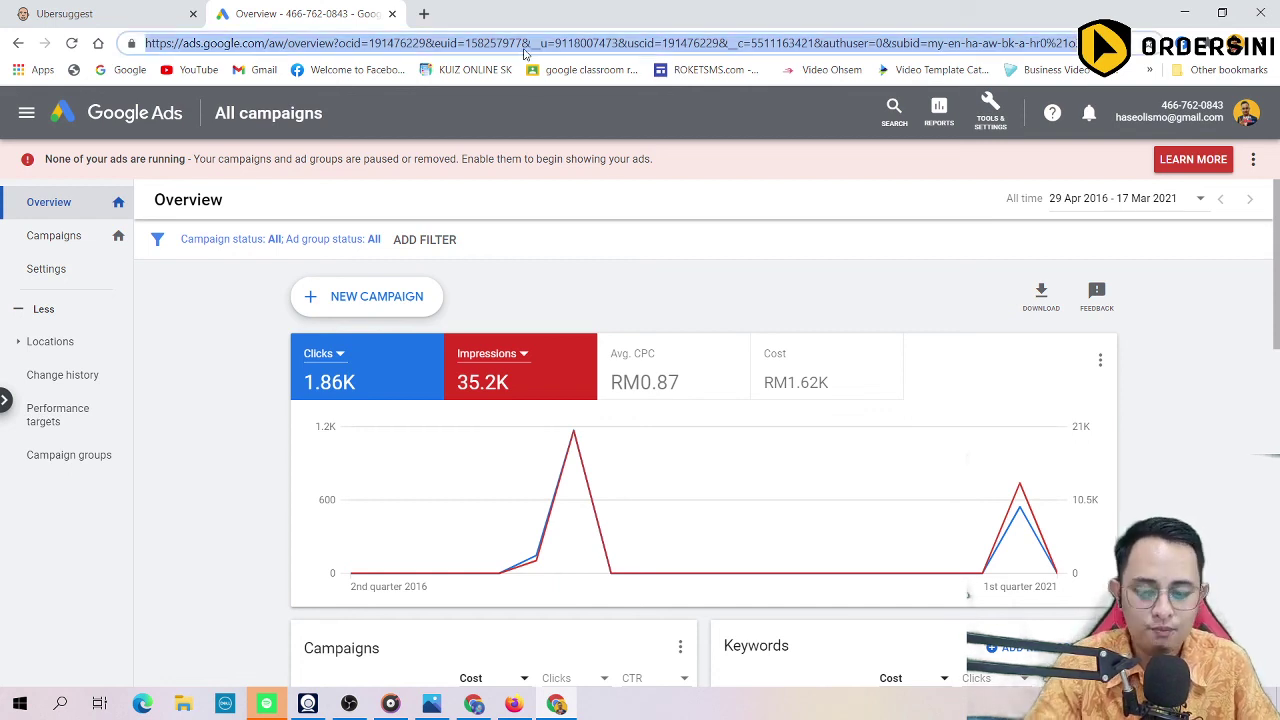
Step: Open ordersini.com in a new tab and dismiss its chat popup
key(ctrl+t)
text(o)
key(Return)
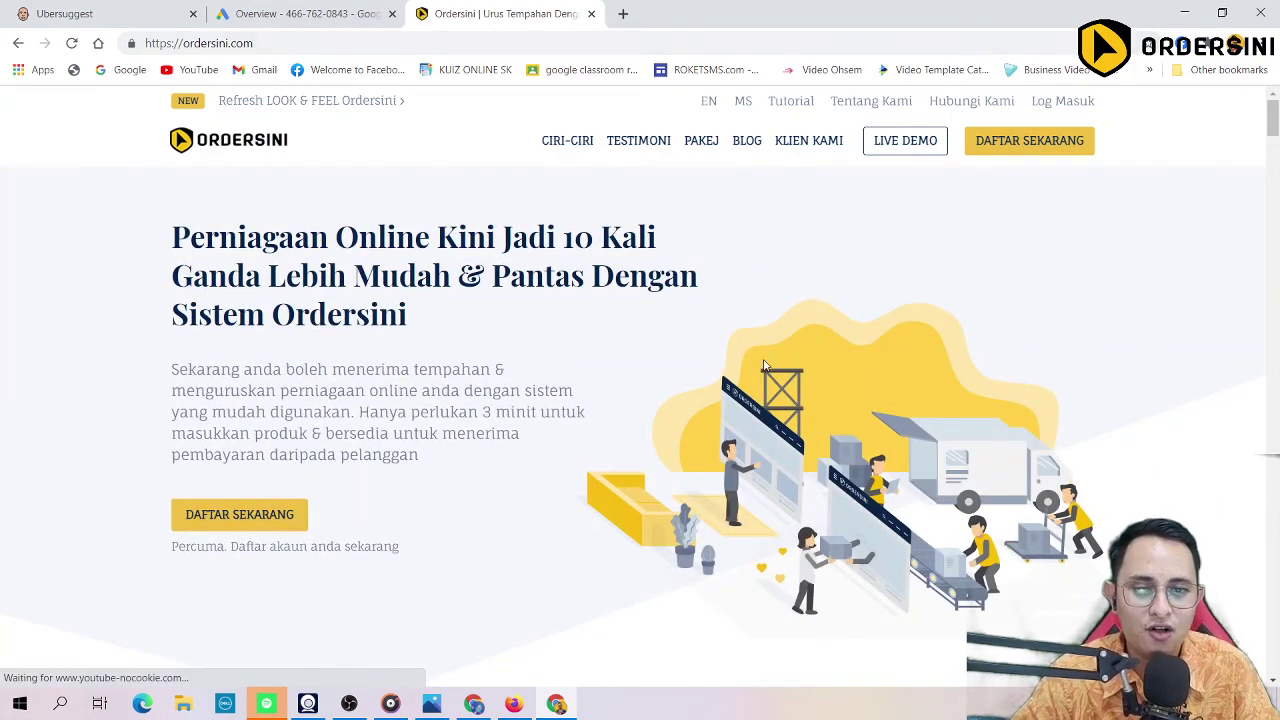
scroll(740, 346, down, 15)
scroll(740, 346, down, 10)
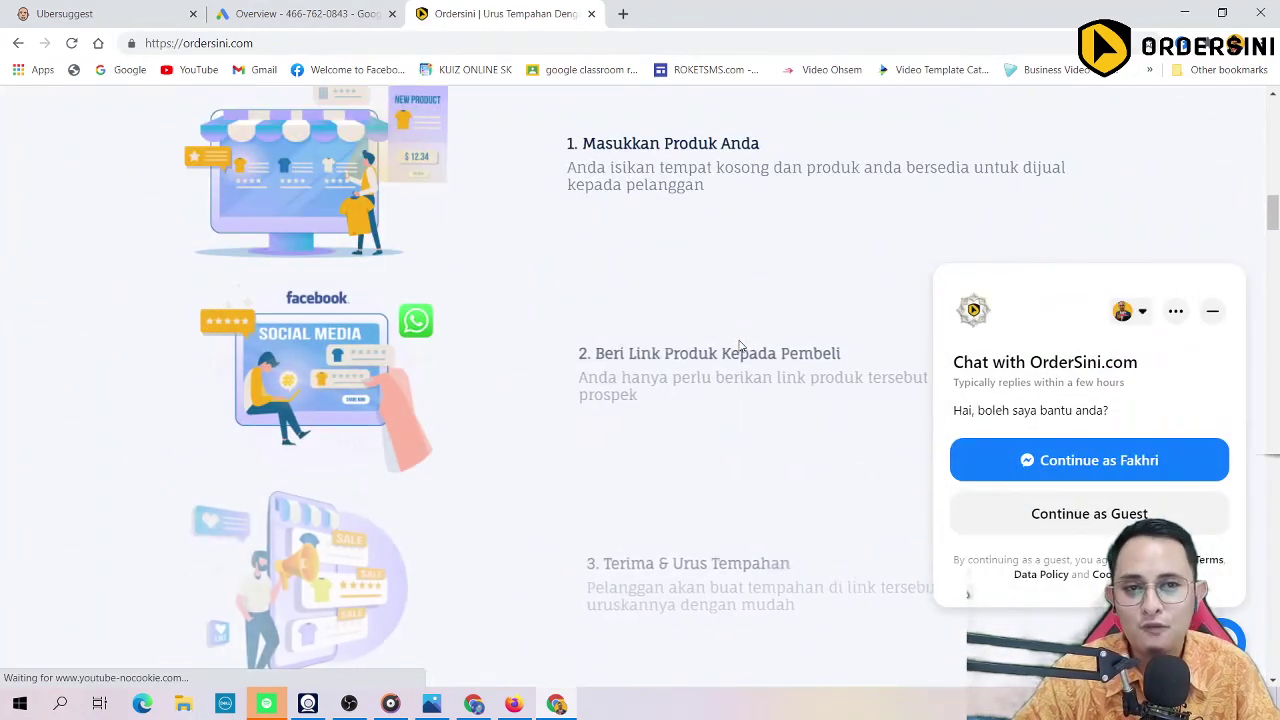
scroll(847, 252, up, 15)
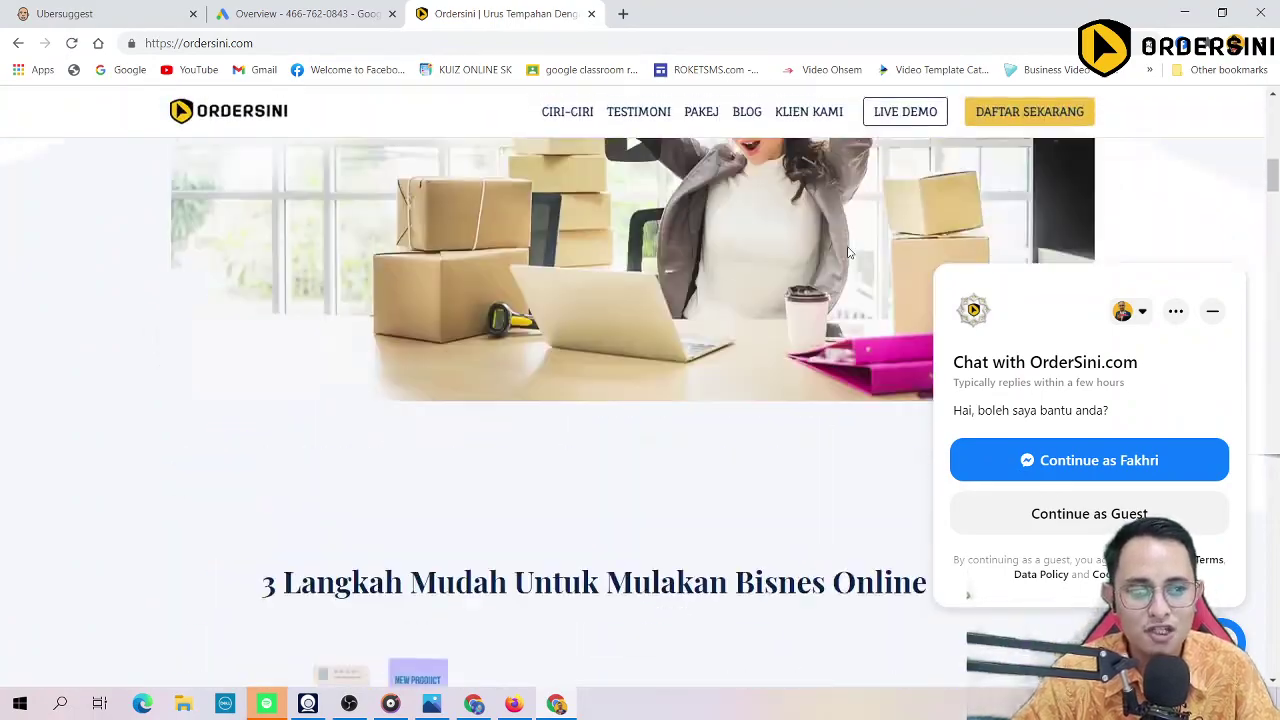
click(1213, 314)
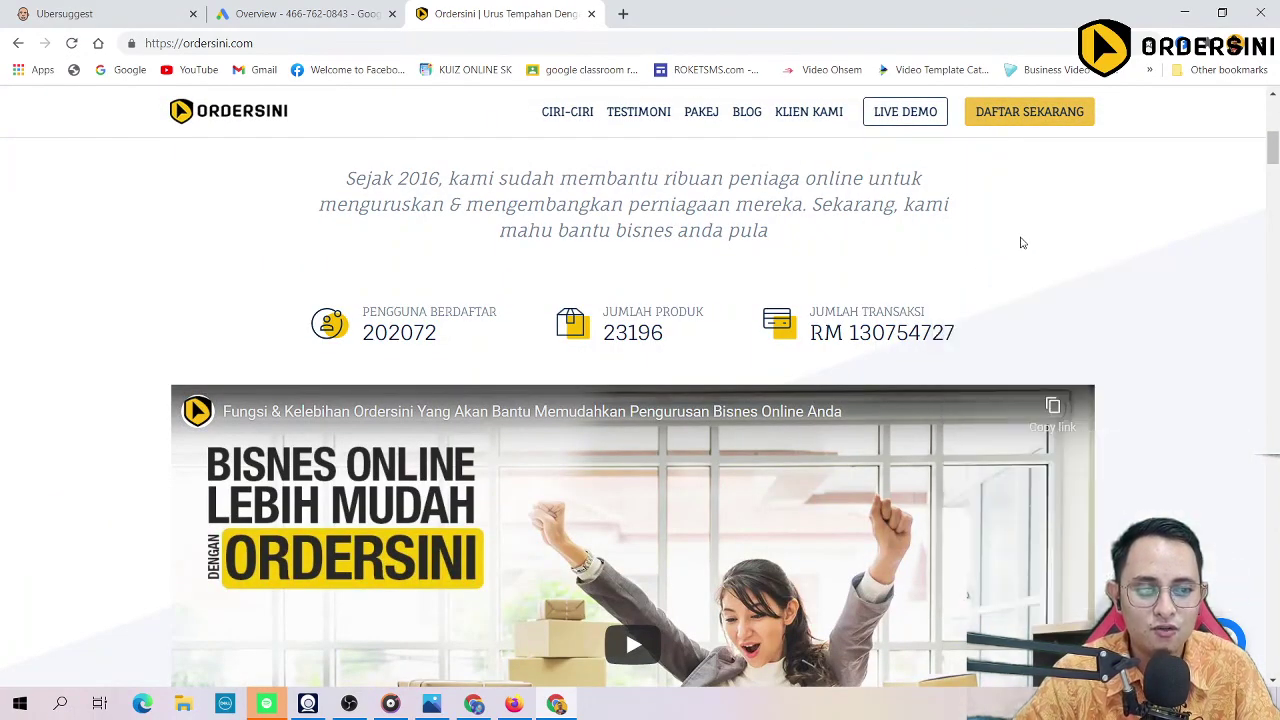
Step: Scroll through Ordersini's features and RM0/RM49/RM99 pricing plans down to the footer
scroll(997, 414, down, 7)
scroll(996, 417, down, 15)
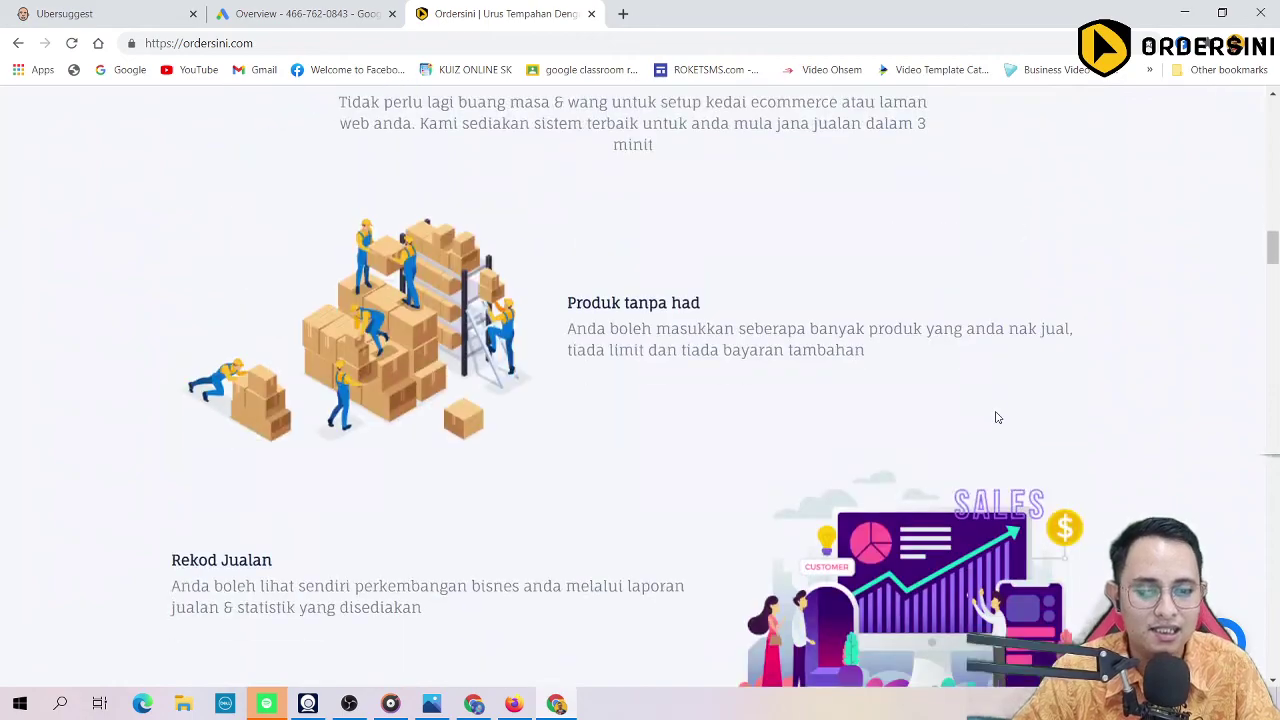
scroll(995, 416, down, 20)
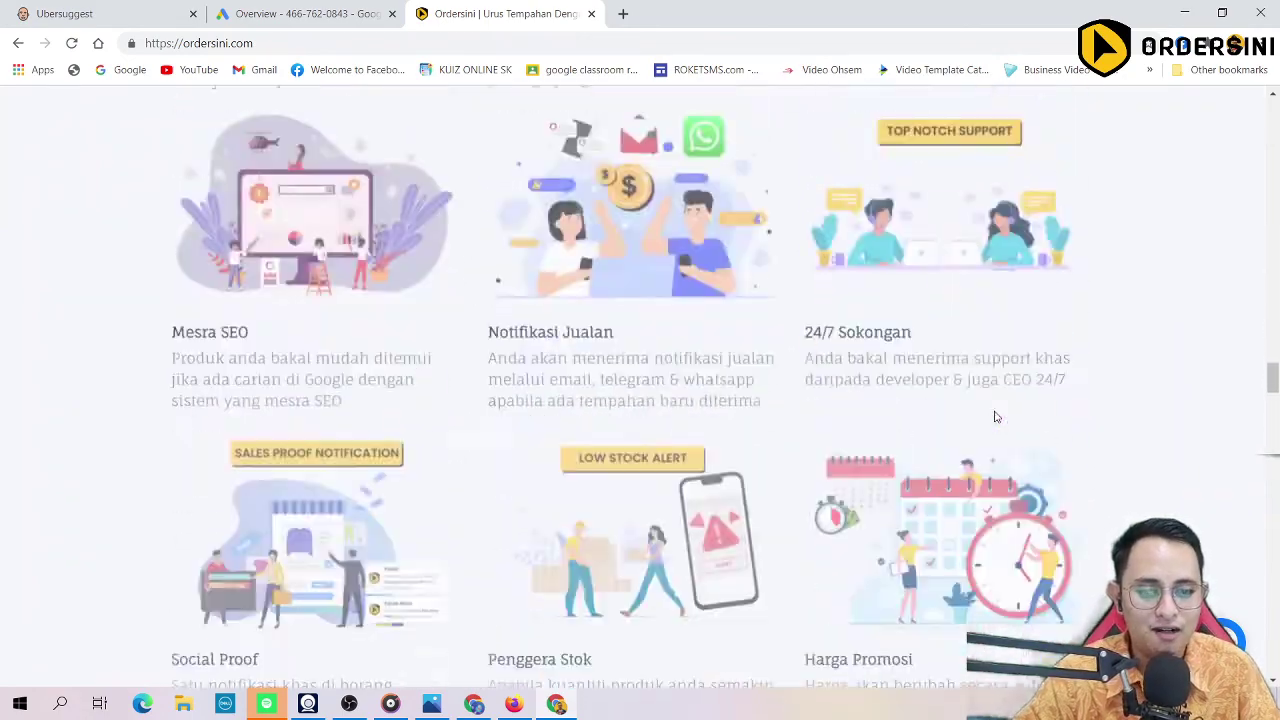
scroll(545, 318, down, 20)
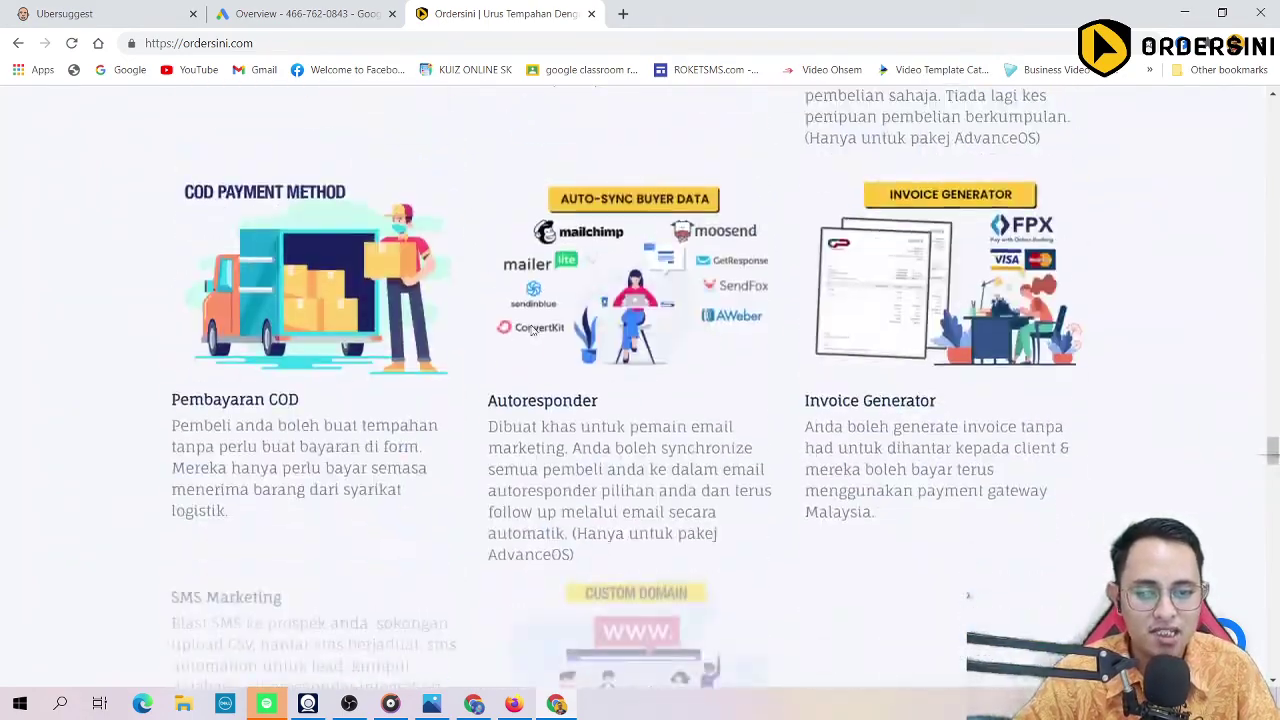
scroll(537, 340, down, 10)
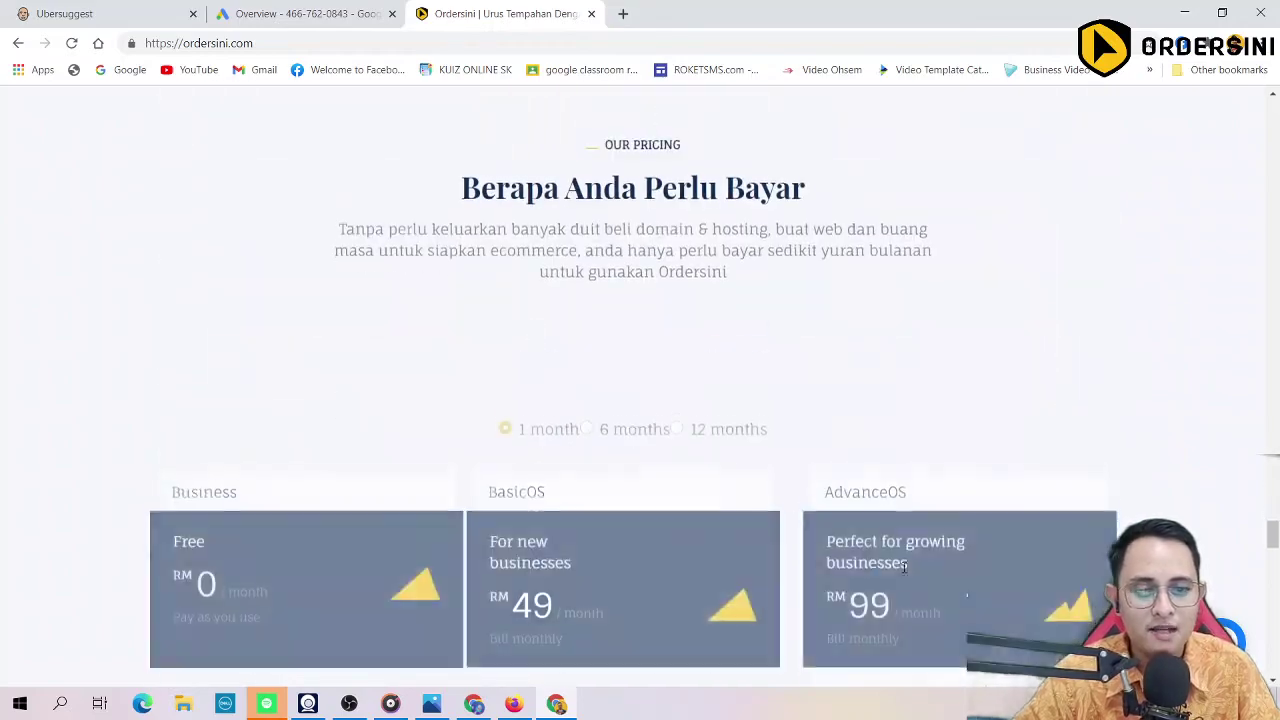
scroll(643, 411, down, 20)
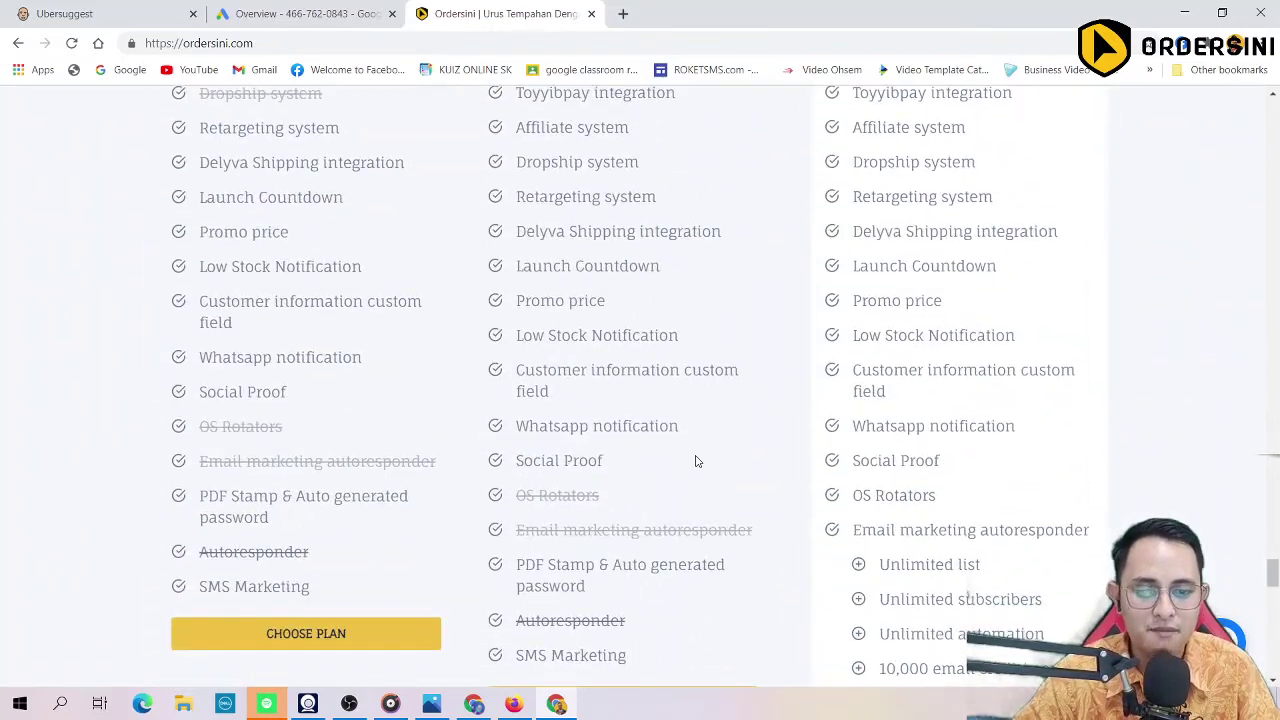
scroll(767, 495, down, 10)
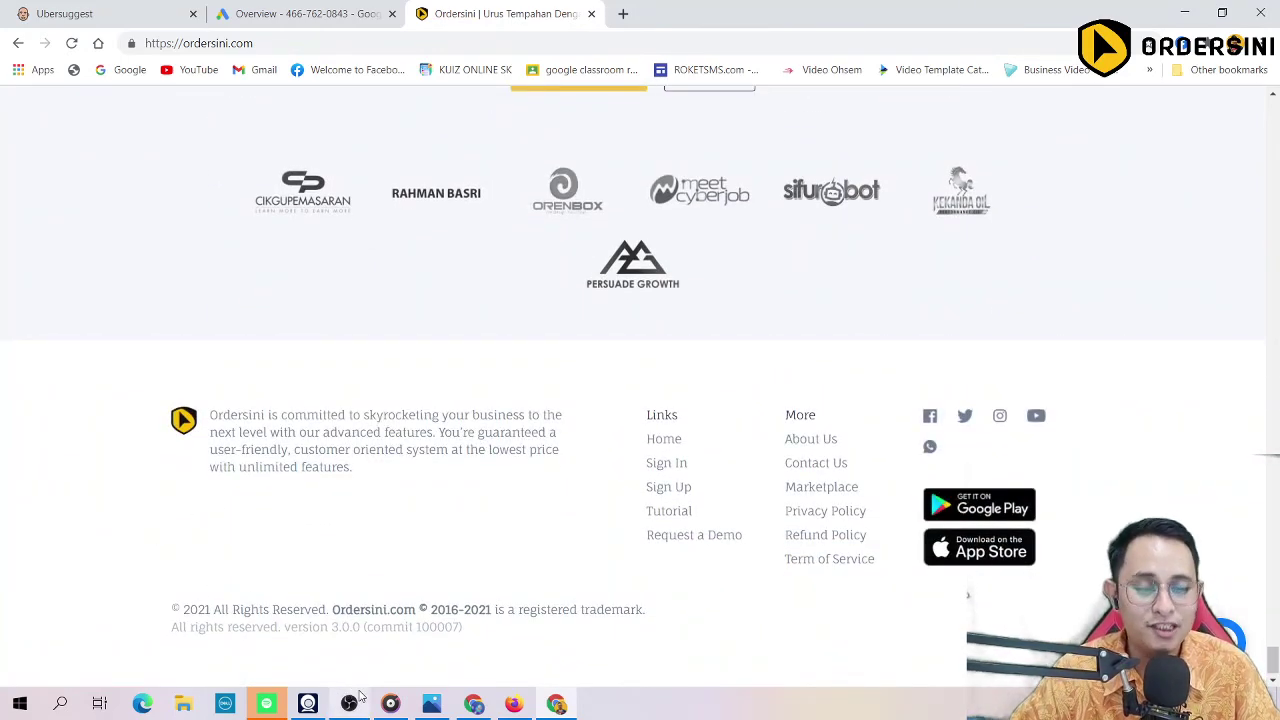
mouse_move(360, 695)
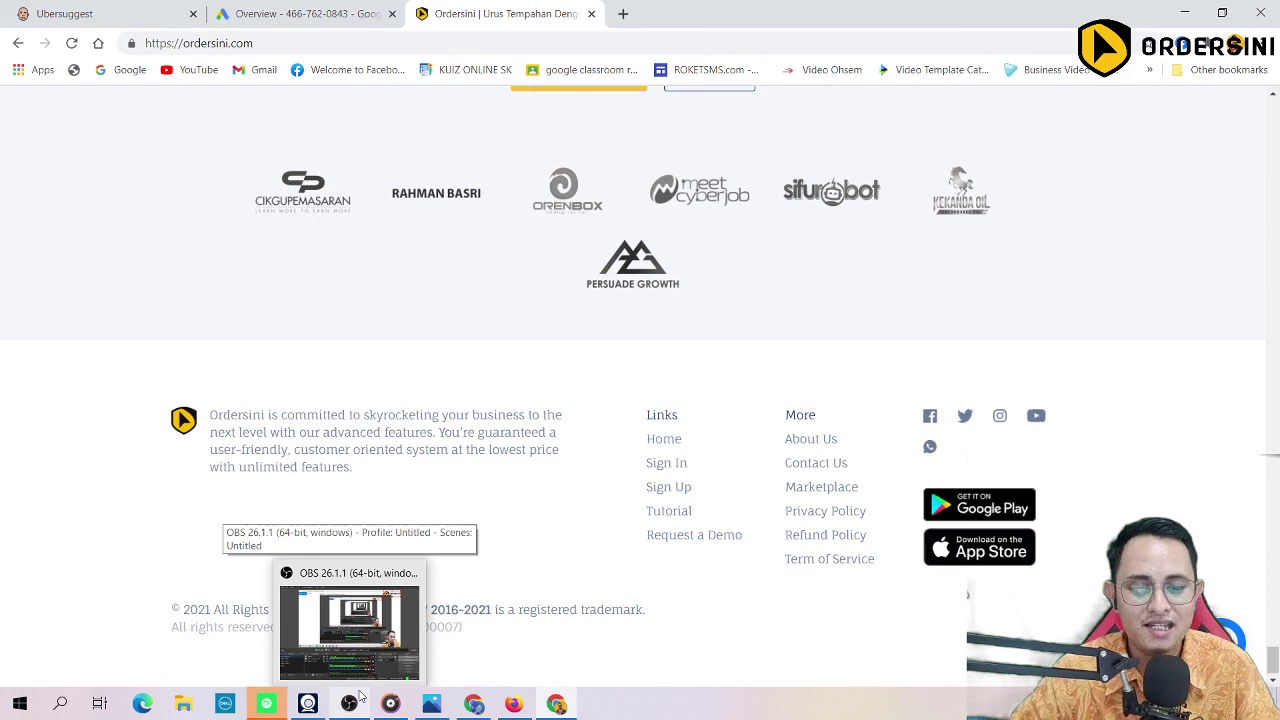
mouse_move(440, 695)
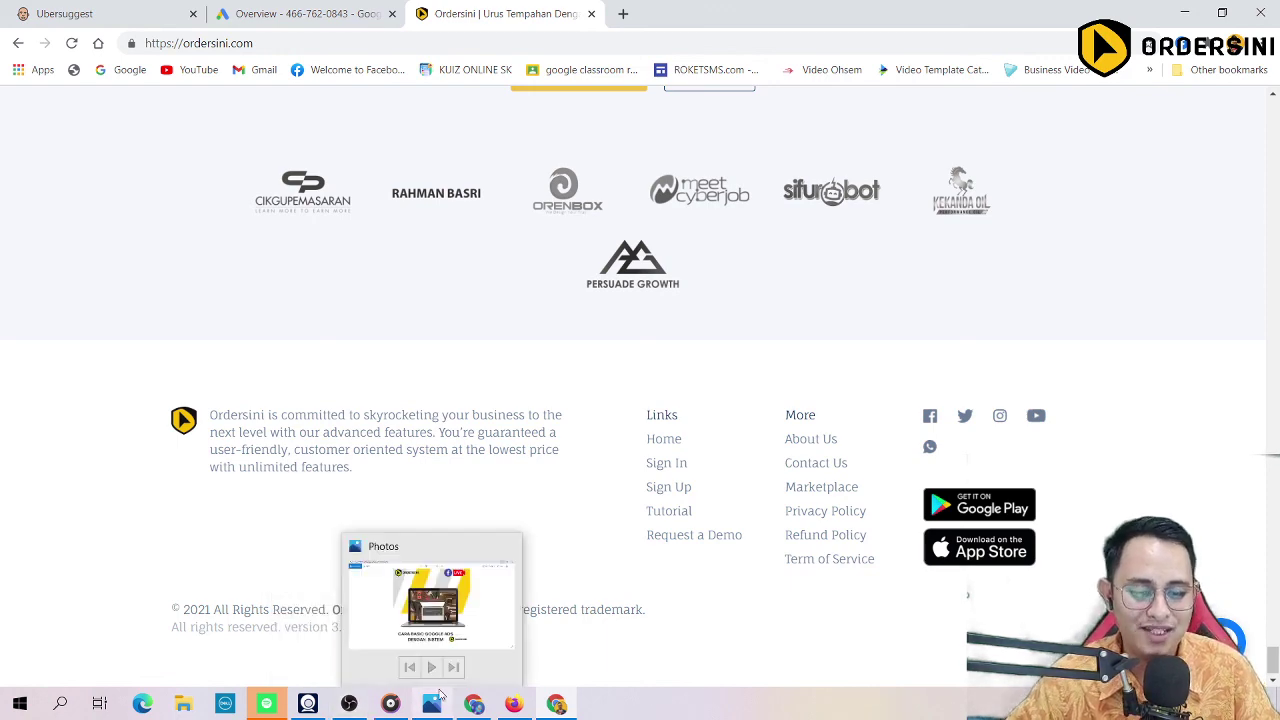